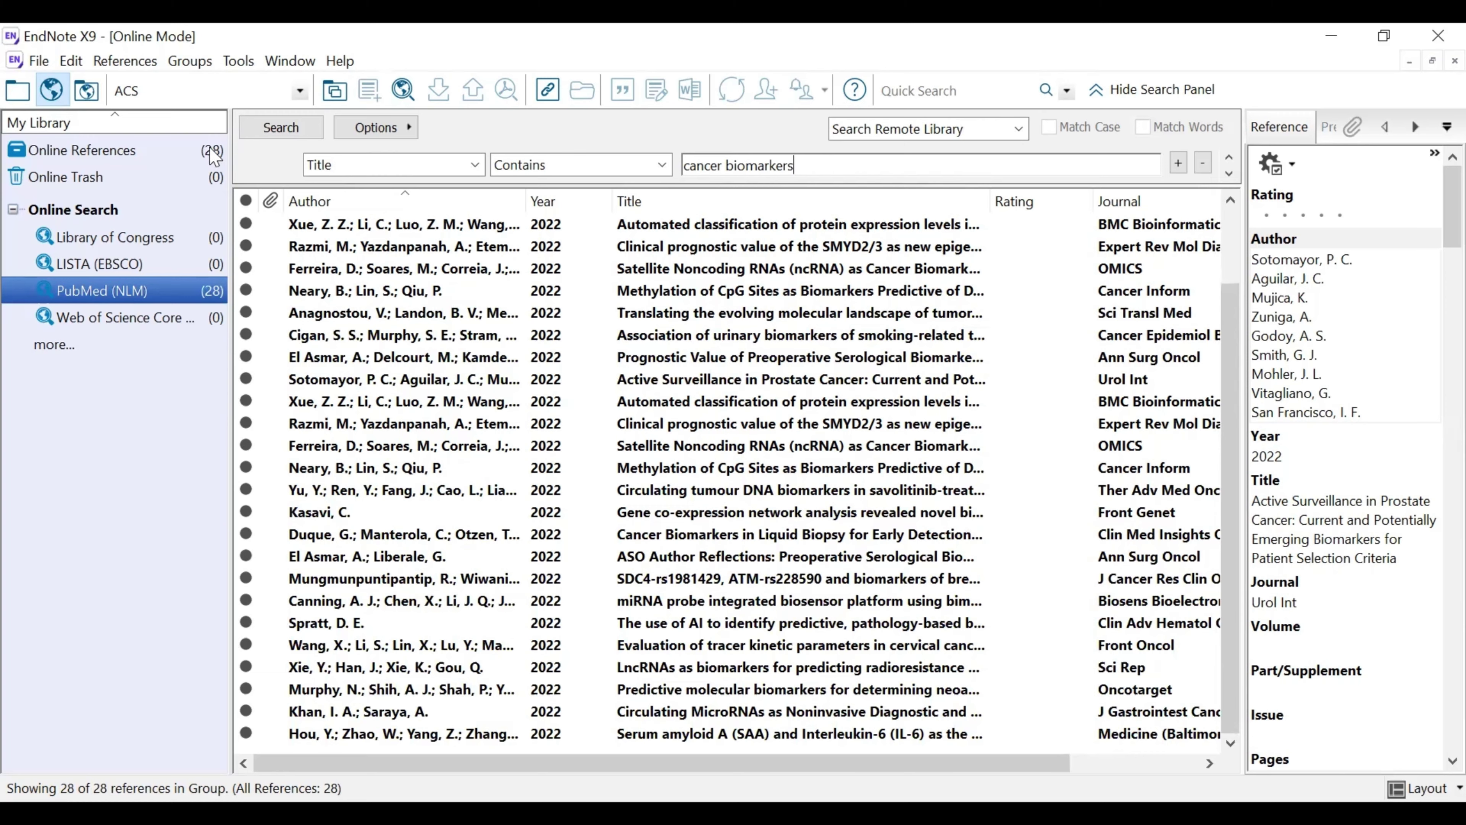
Step: In the online references, move one copy each of the duplicated molecular landscape, preoperative serological, CpG methylation, SMYD2/3 and prostate surveillance papers to the trash
click(211, 153)
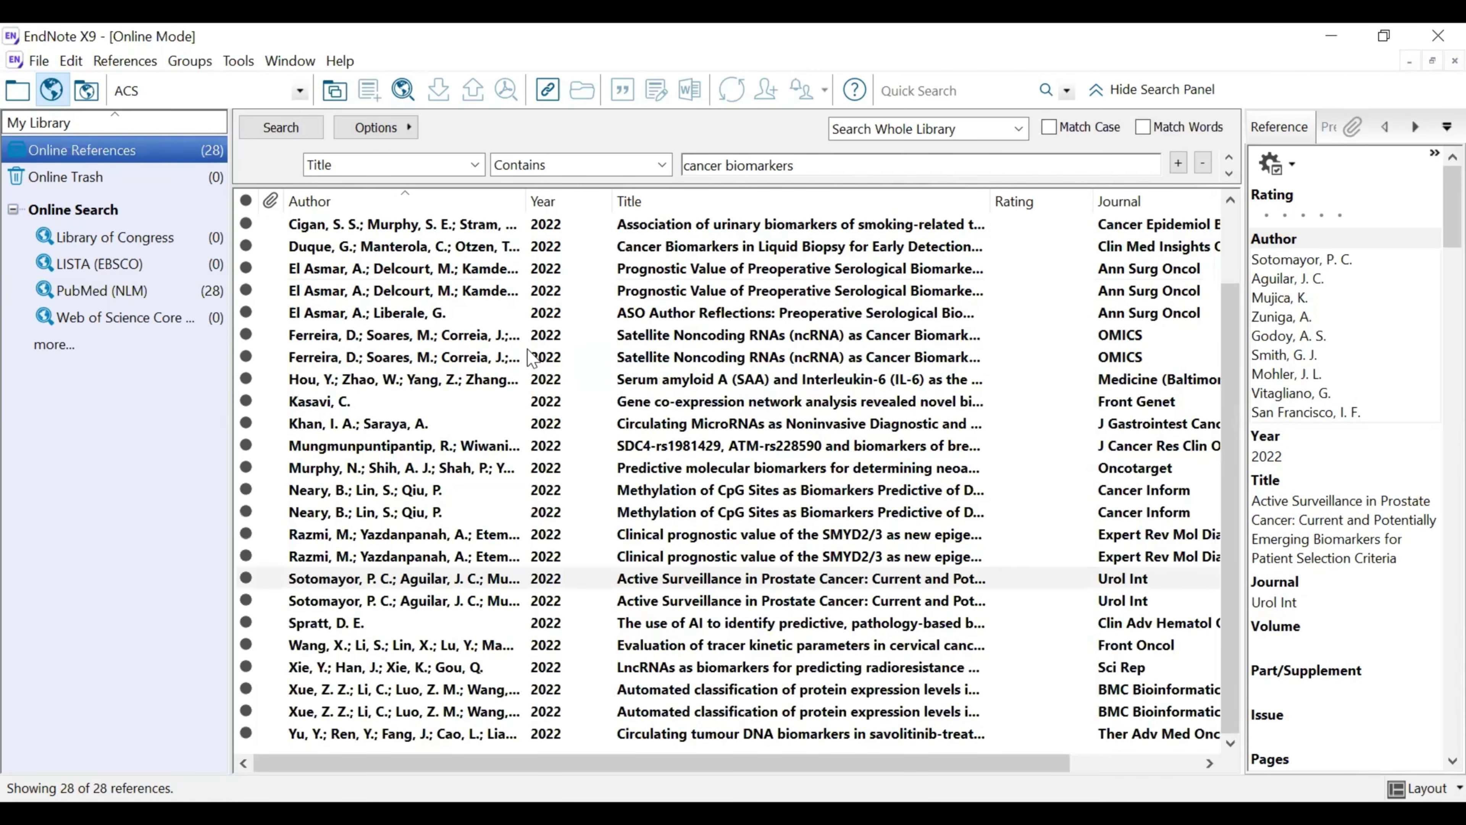
click(443, 491)
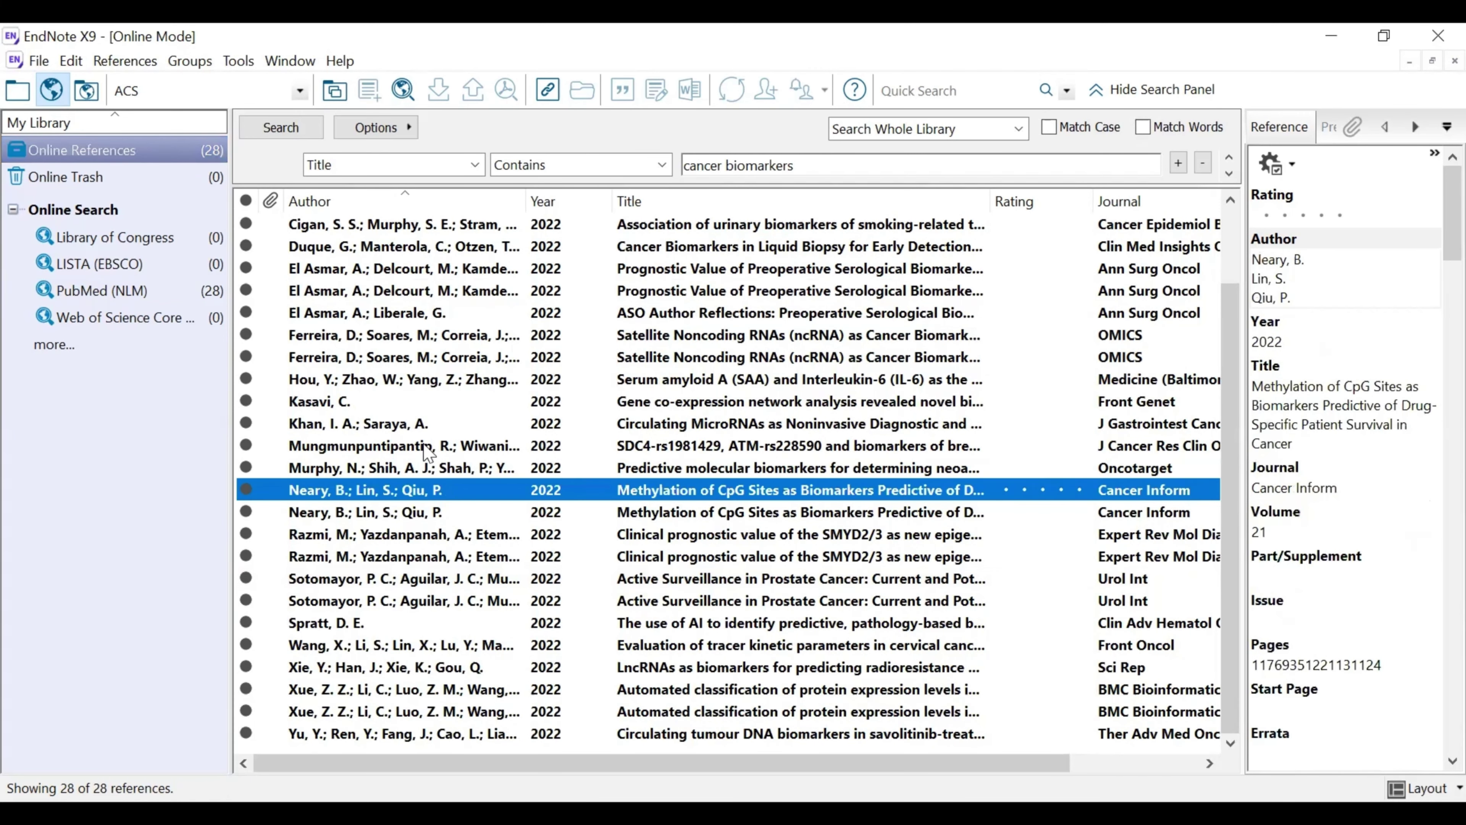
scroll(441, 500, up, 2)
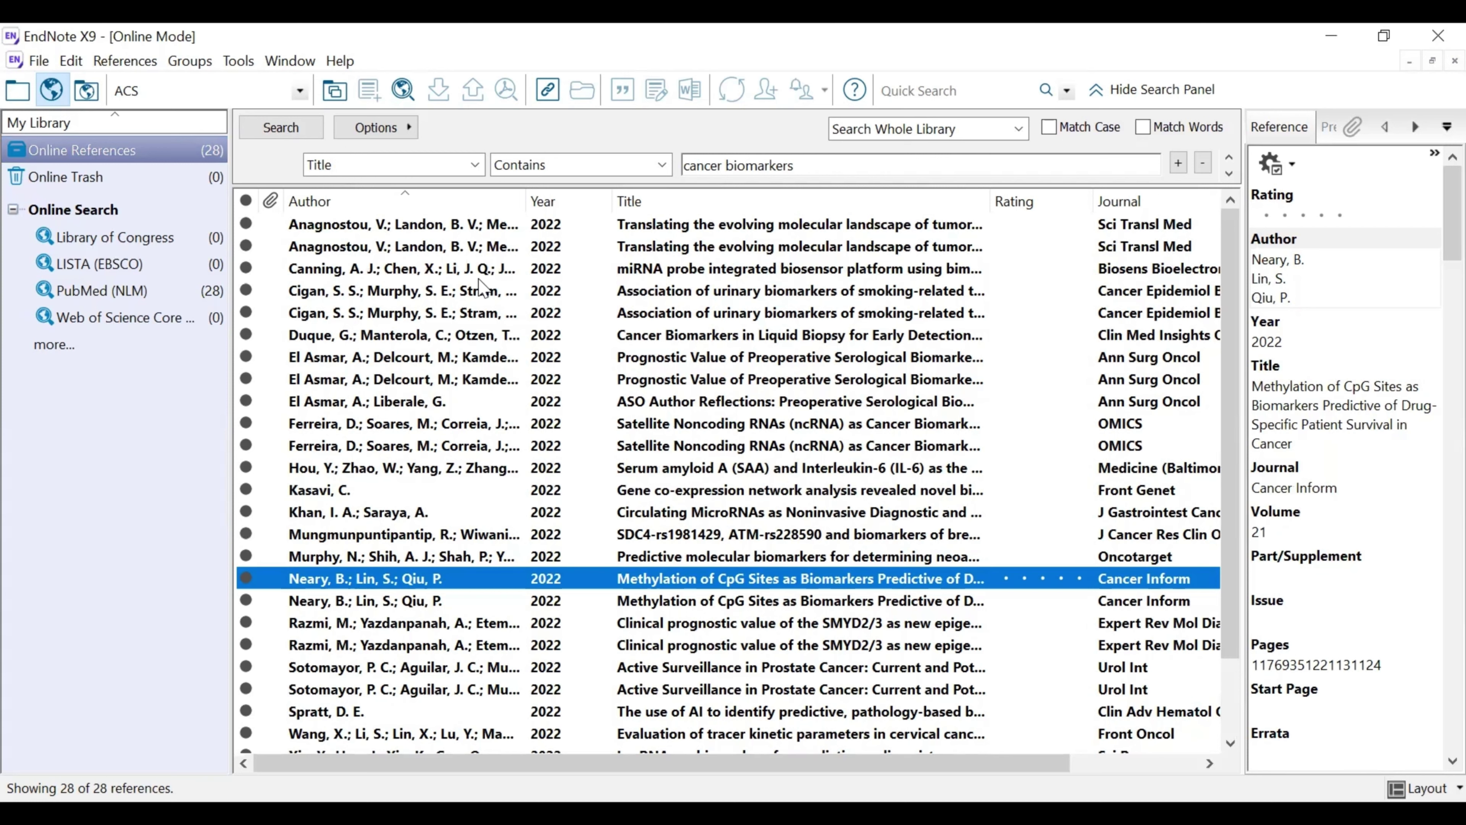
click(610, 270)
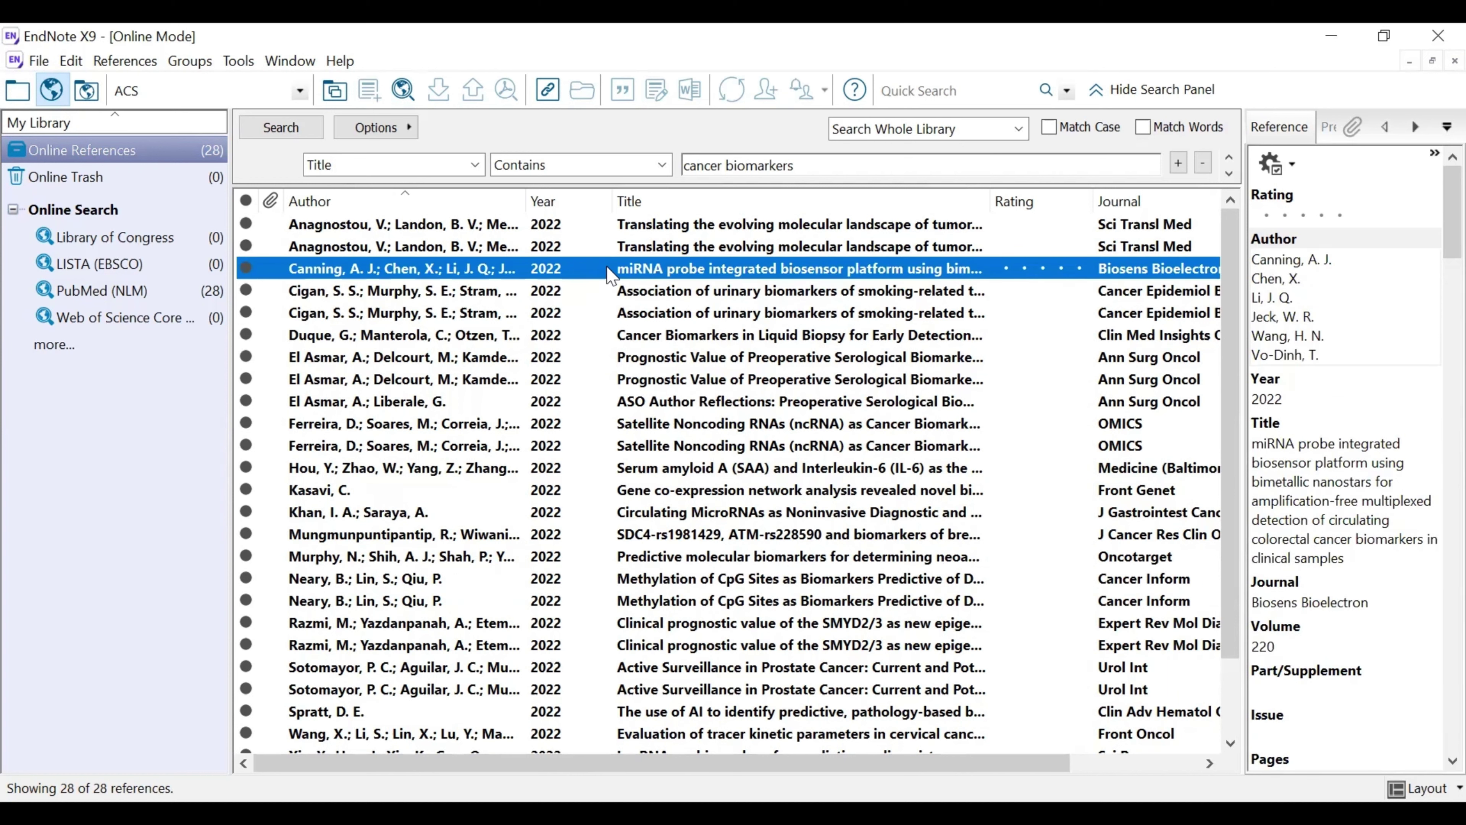
click(364, 363)
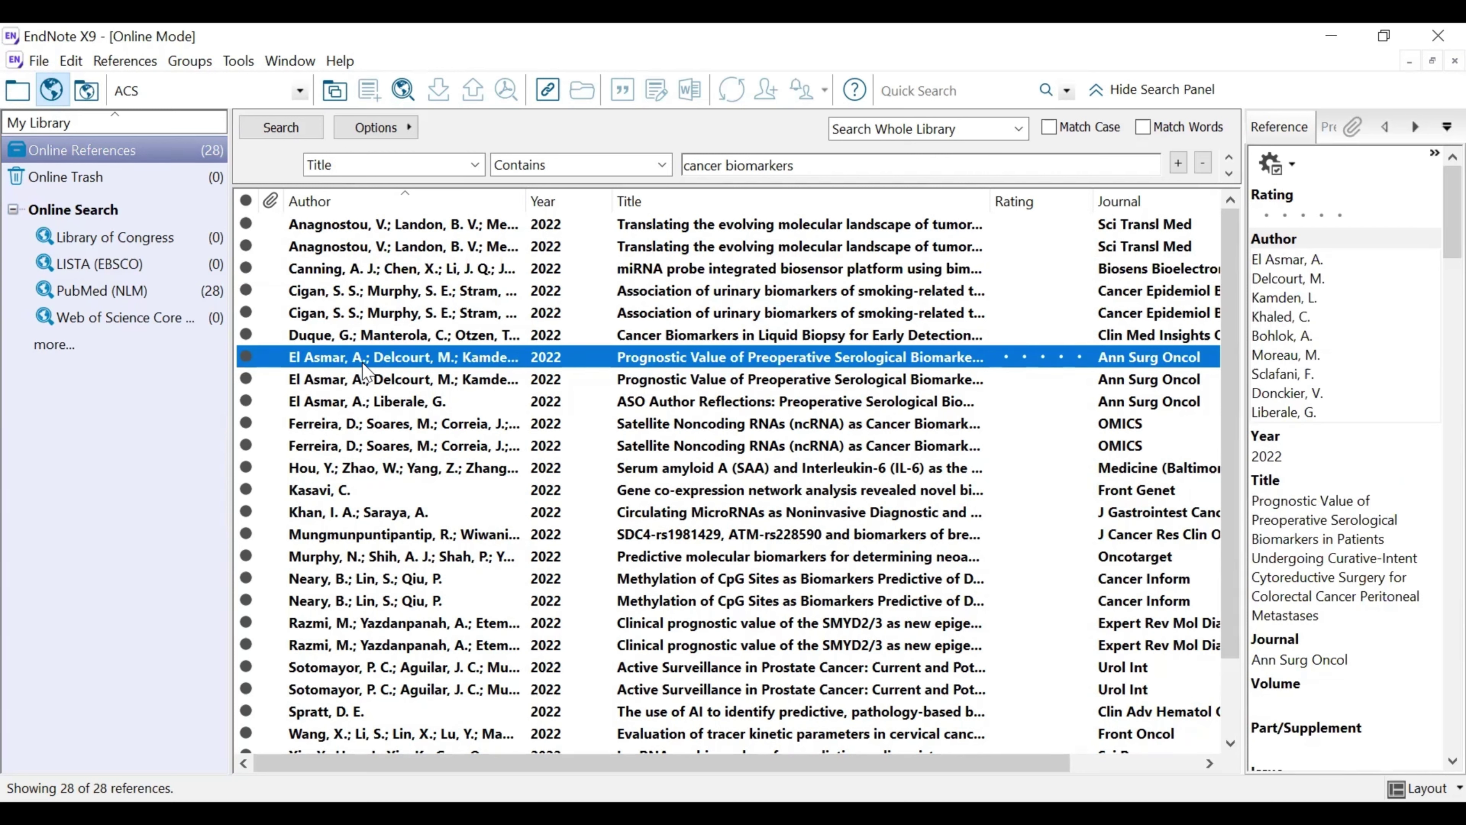
ctrl+click(345, 254)
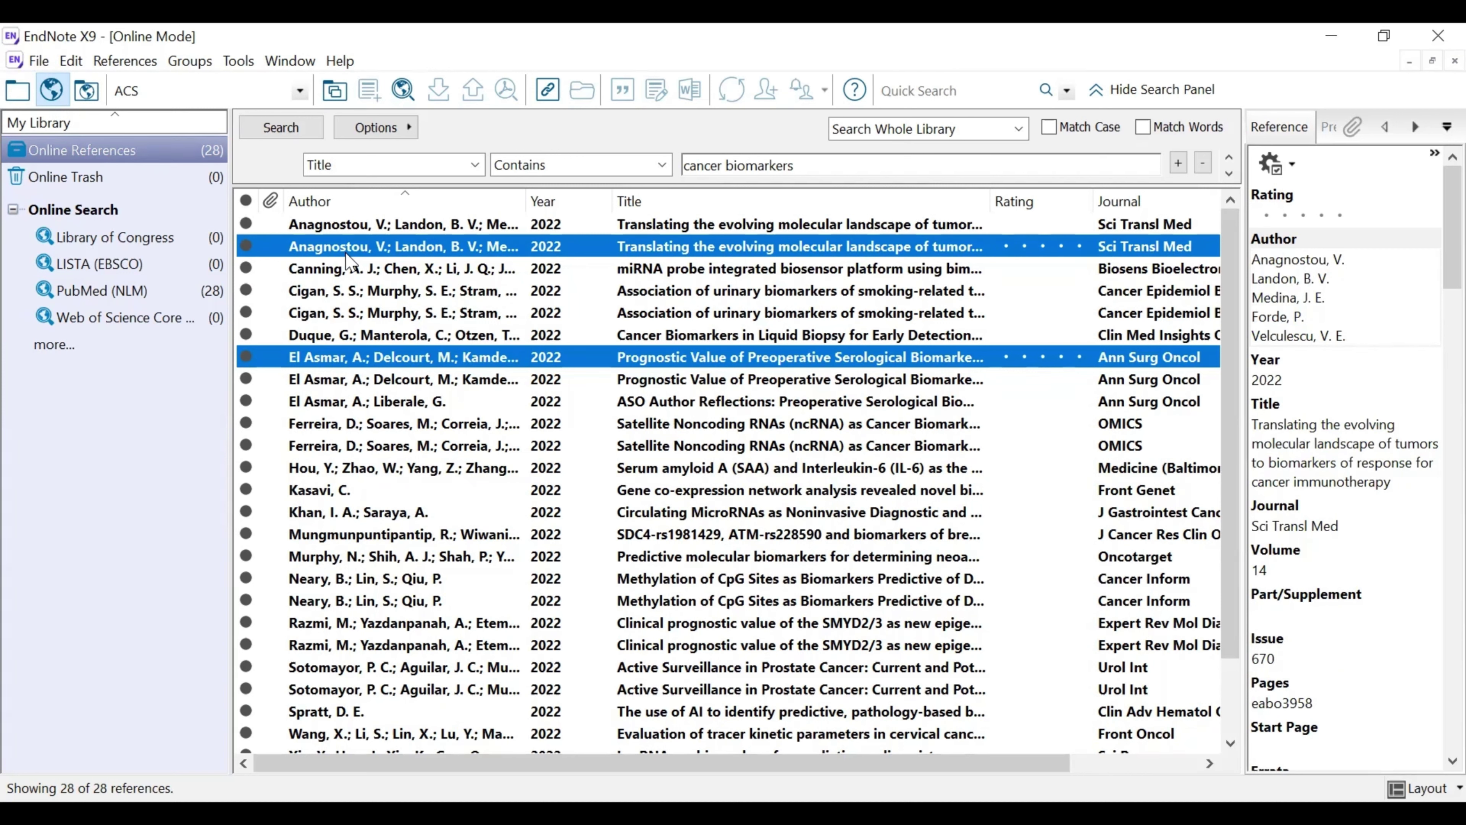
ctrl+click(334, 603)
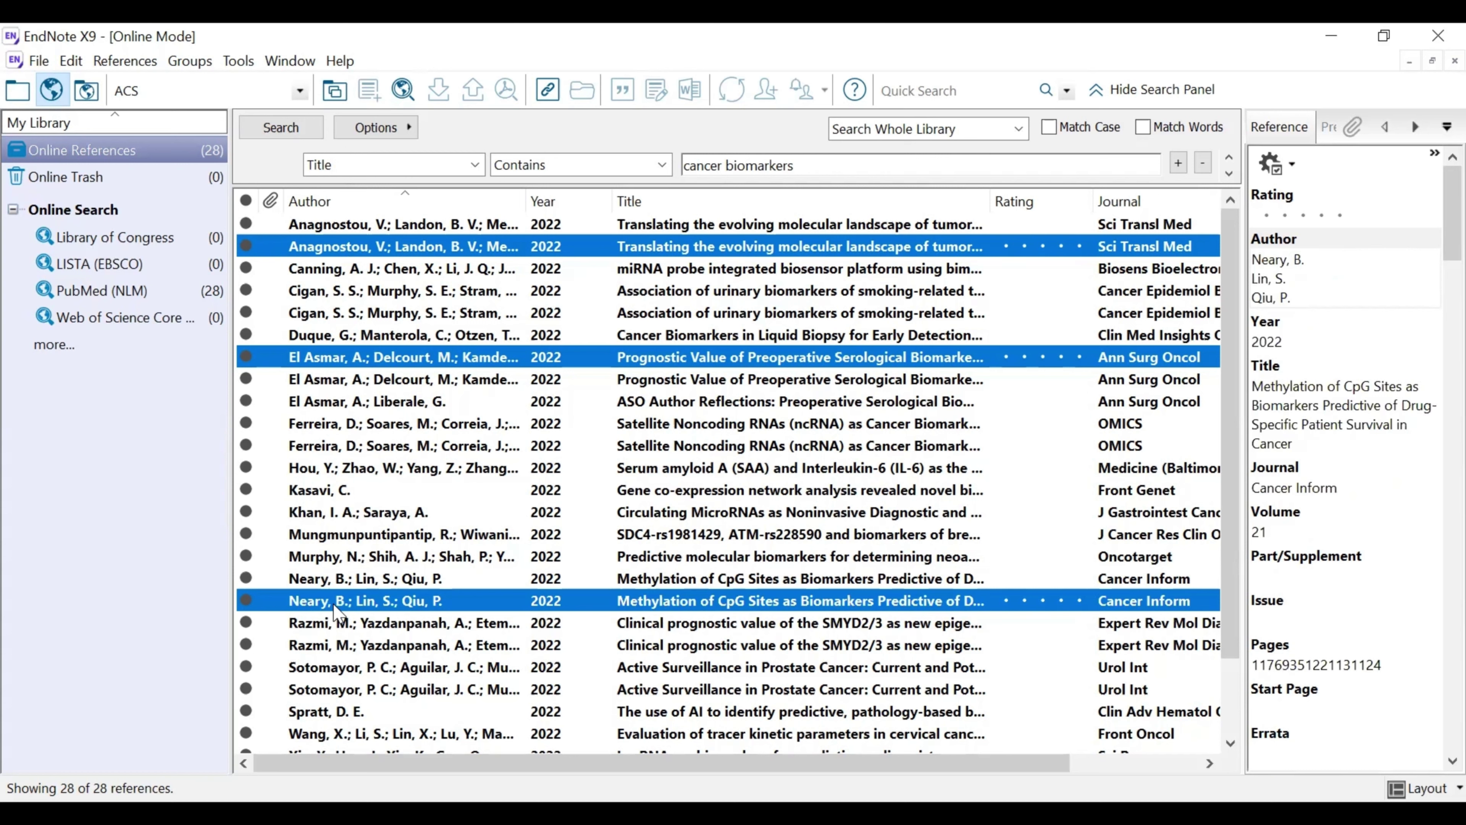
ctrl+click(346, 650)
ctrl+click(370, 689)
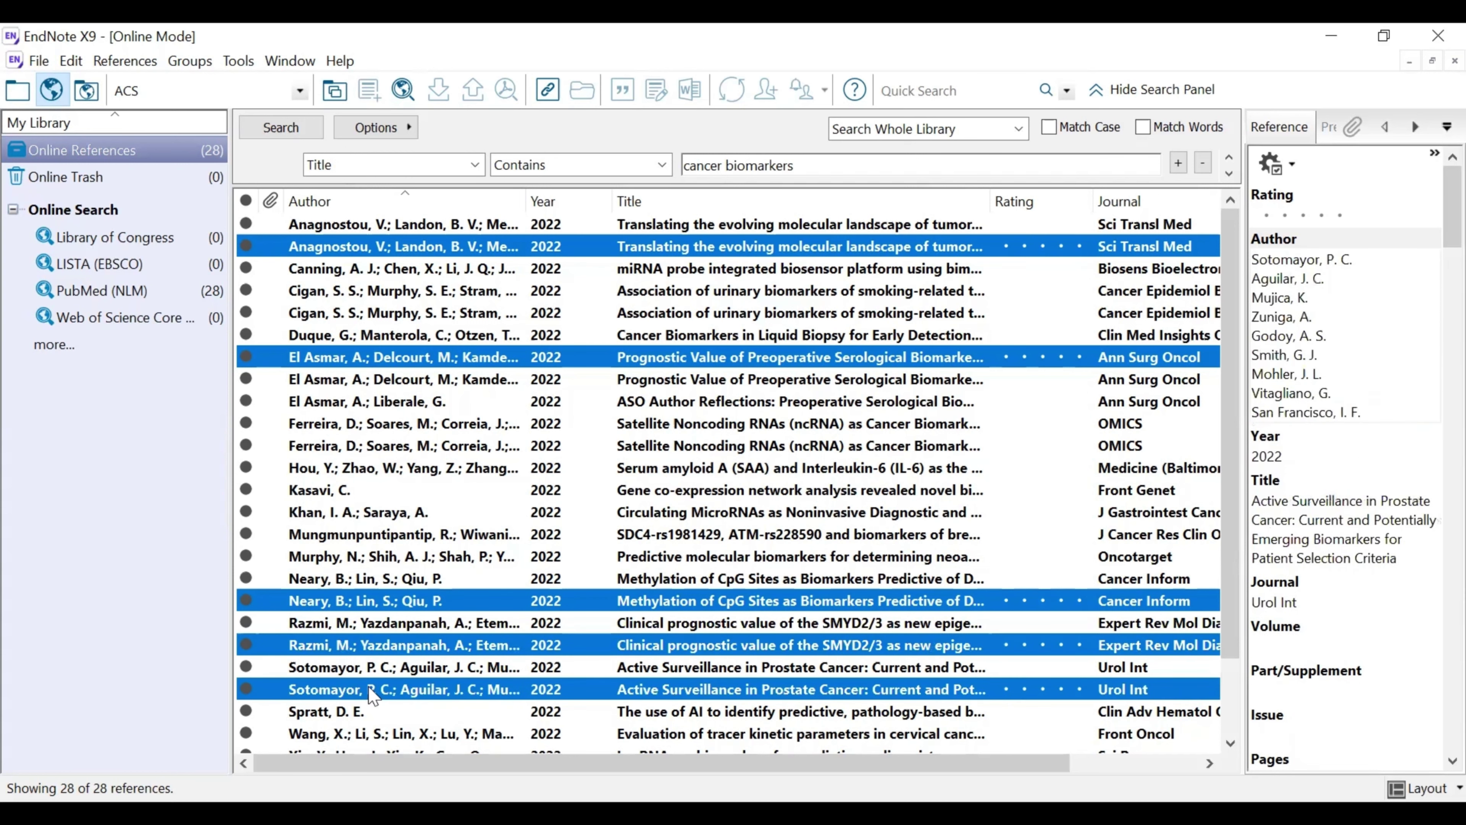
key(Delete)
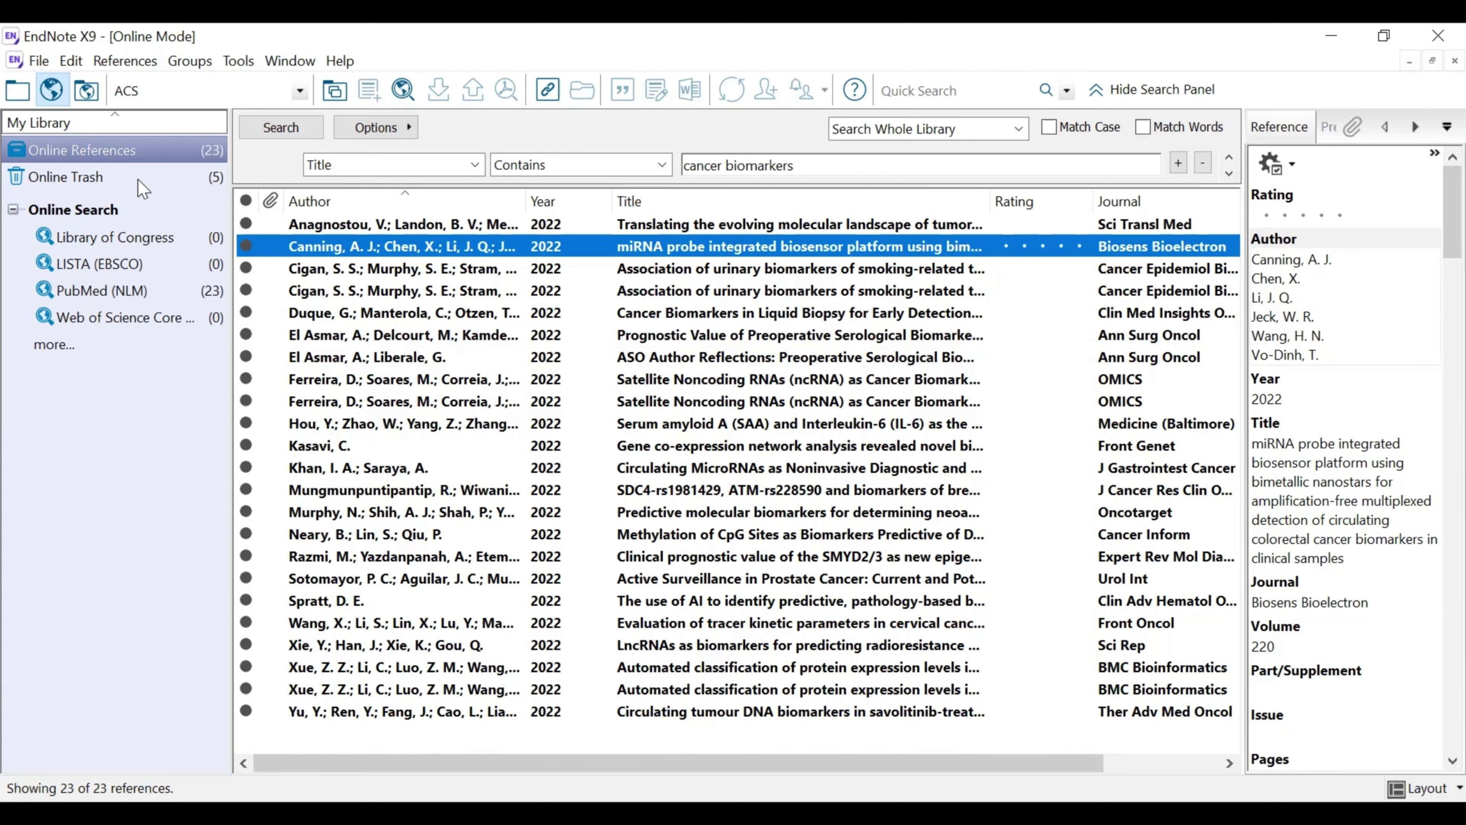
Step: Move the ASO Author Reflections reference and one copy each of the satellite noncoding RNAs and automated classification papers to the trash
click(326, 363)
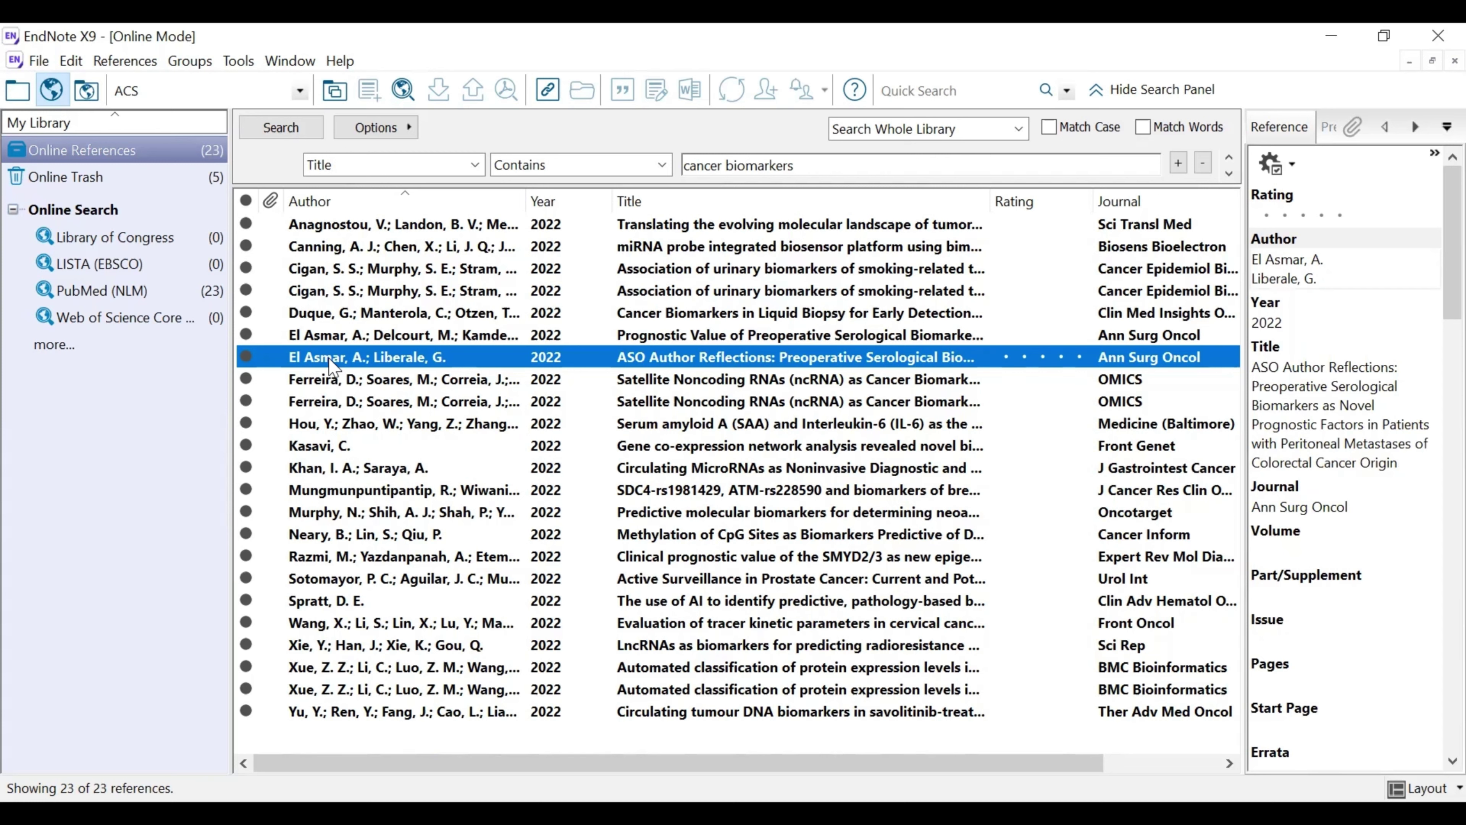
right_click(332, 365)
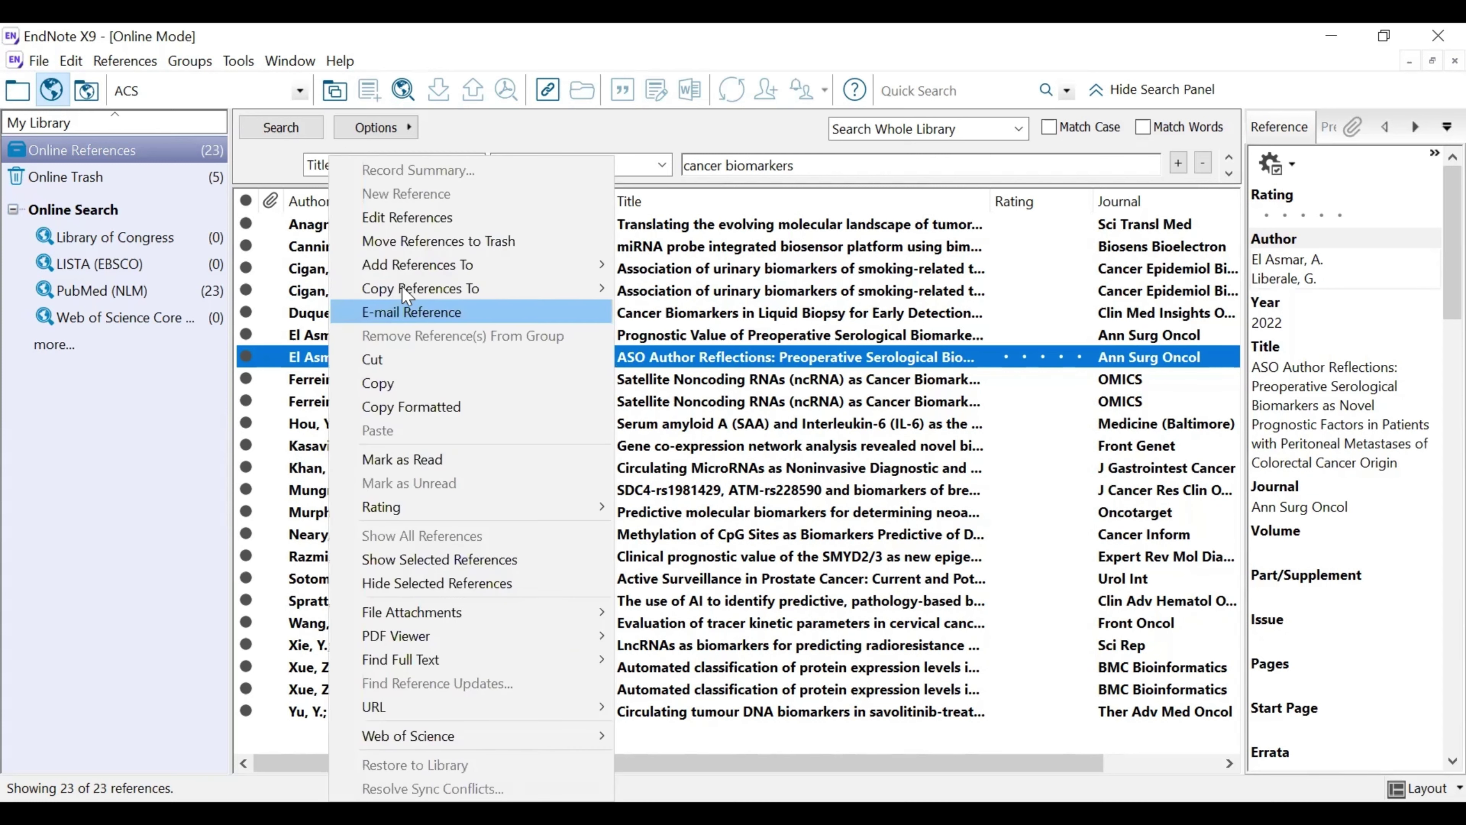
click(423, 252)
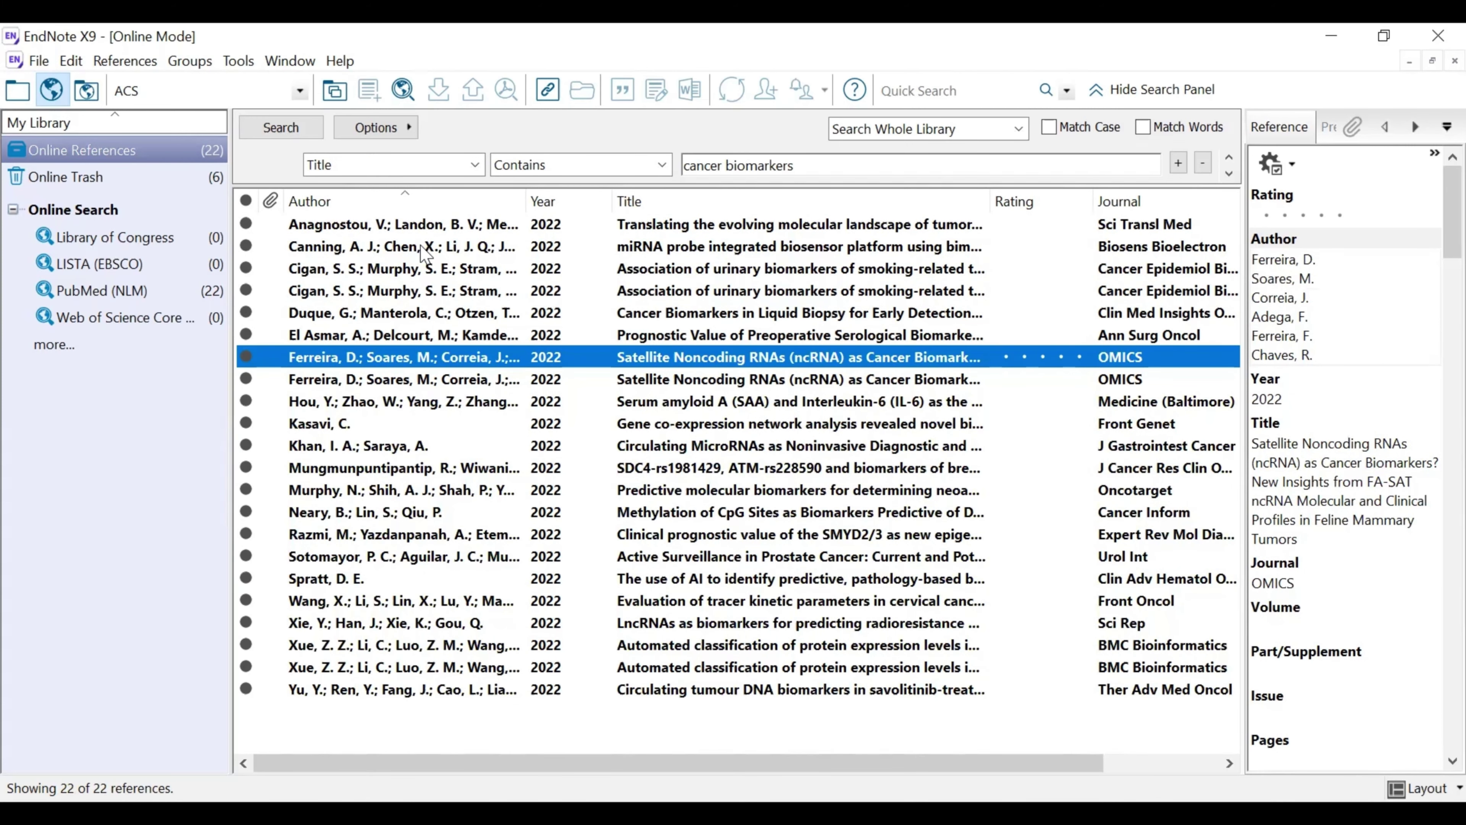
right_click(401, 357)
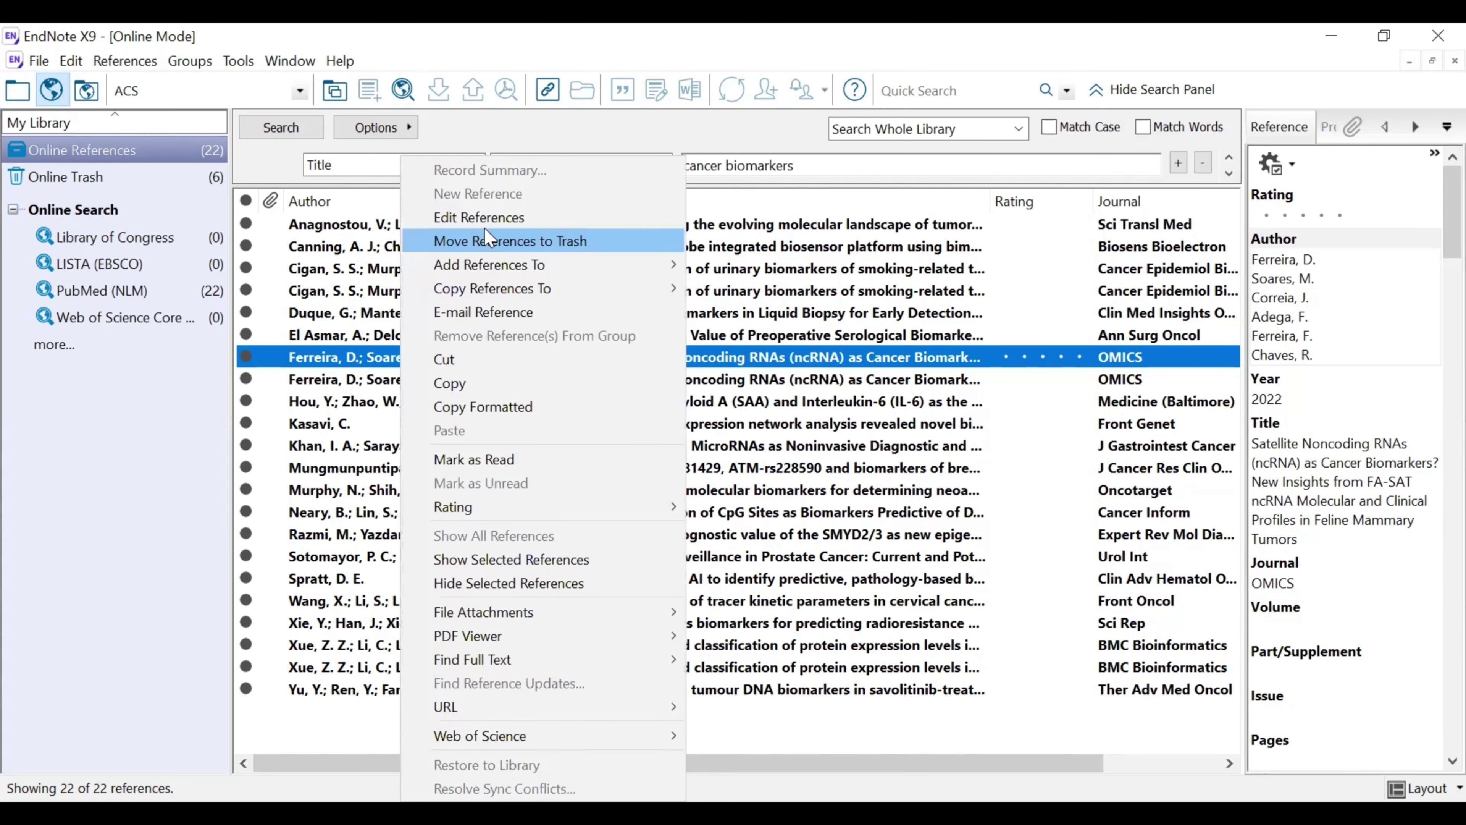
click(492, 243)
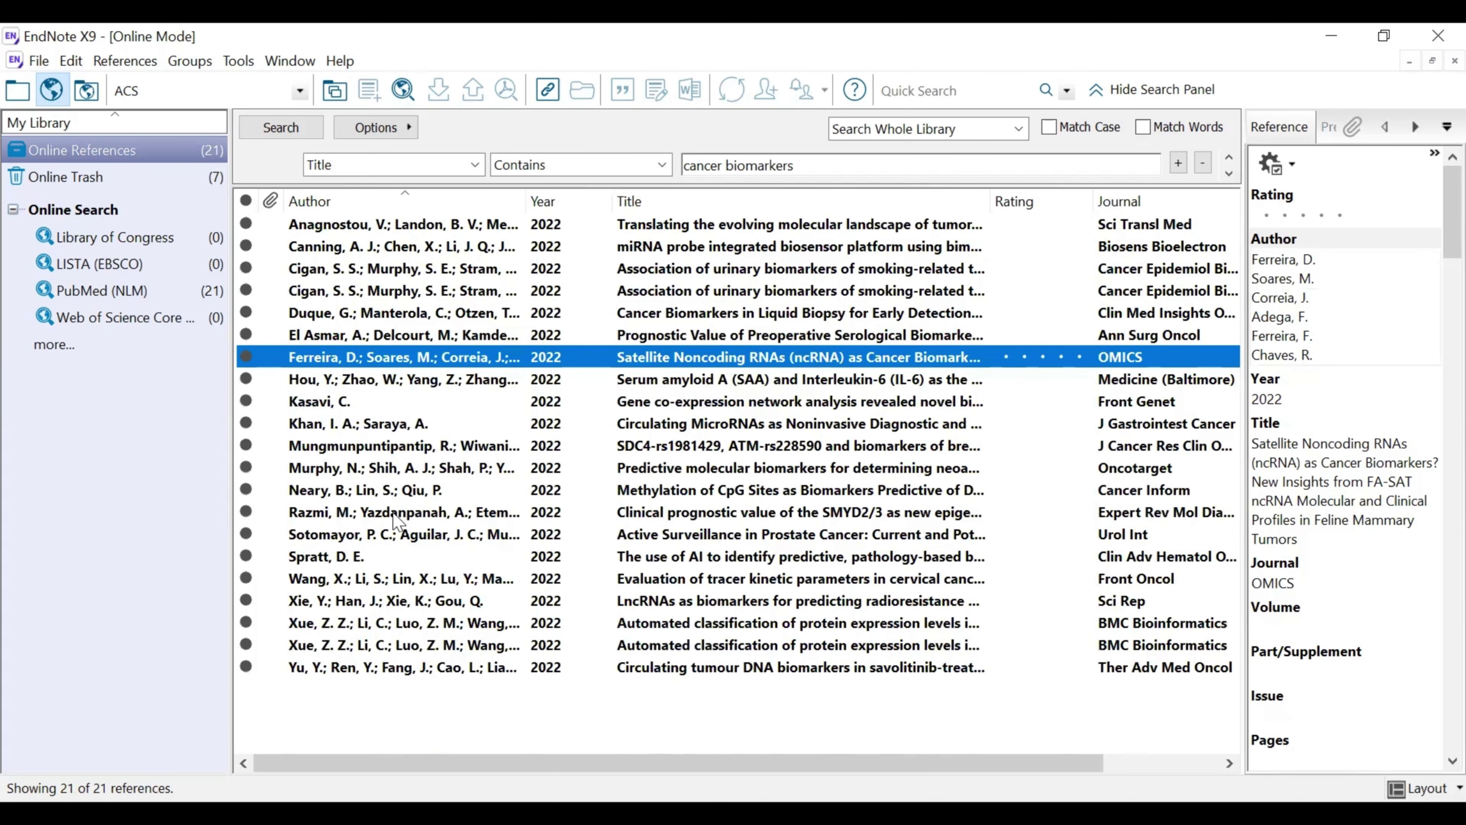
click(333, 645)
right_click(332, 646)
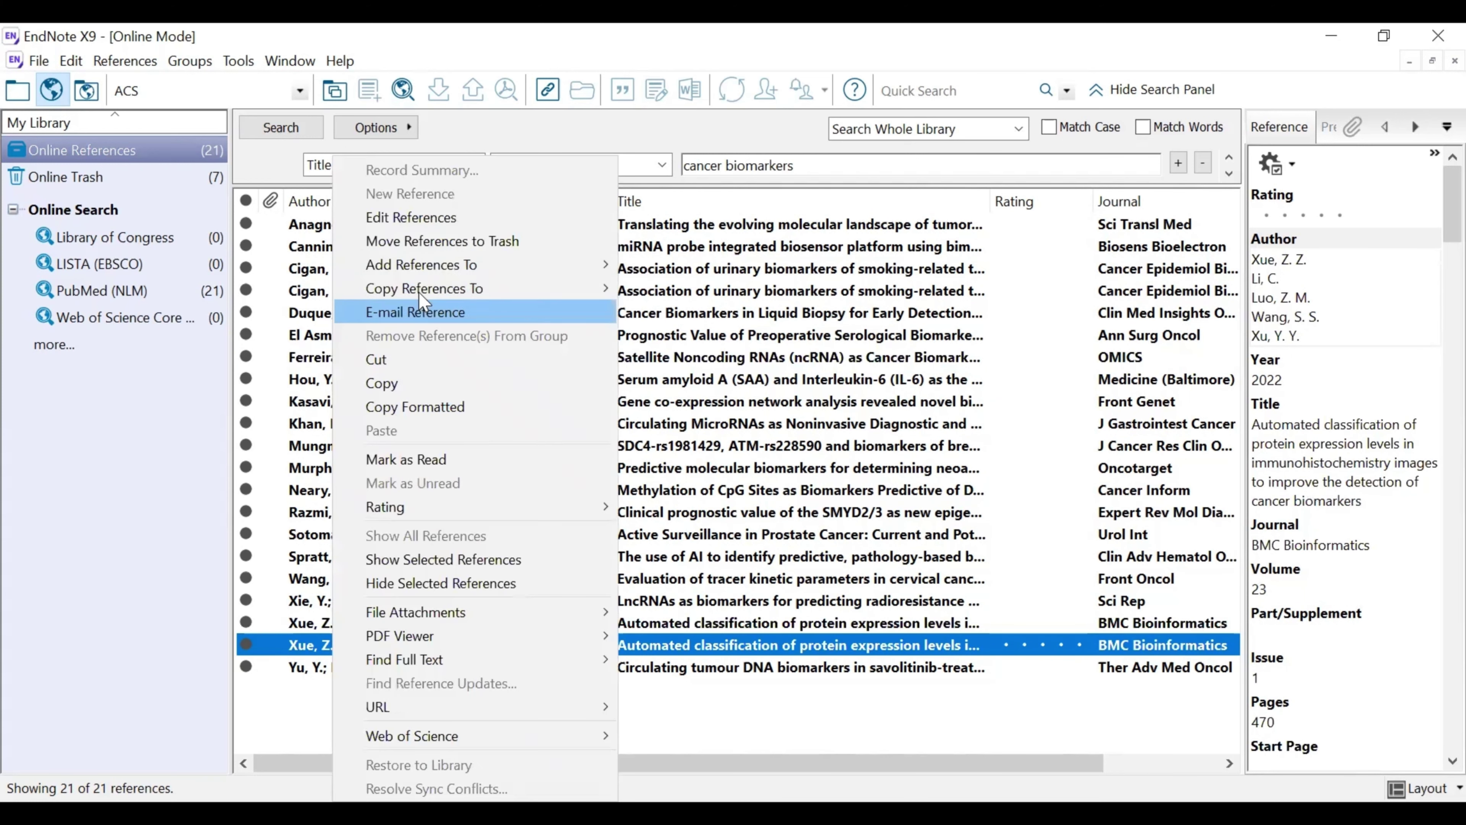
click(437, 242)
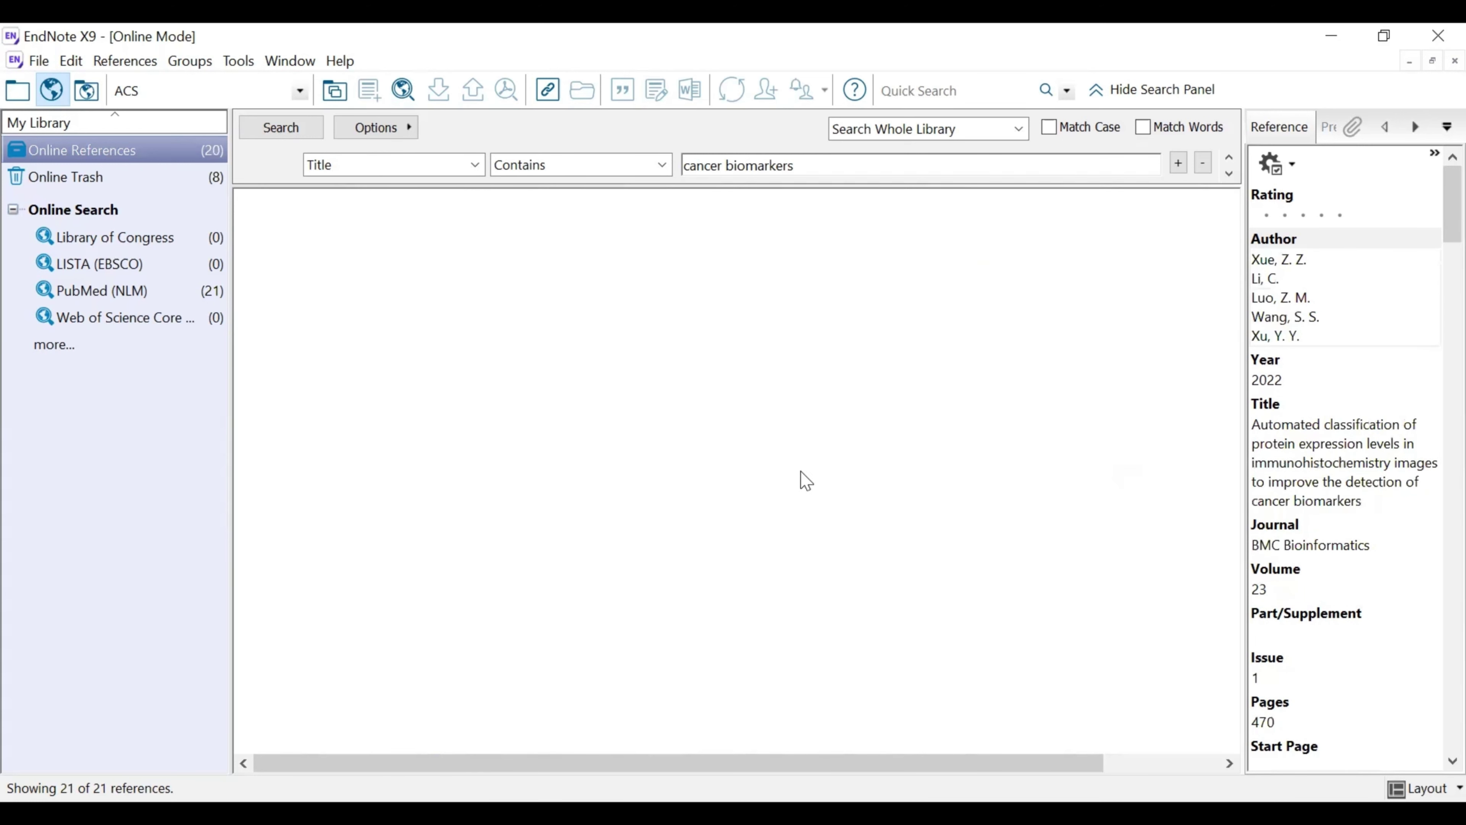
Step: Permanently delete all references in the online trash, check the remaining online references and switch to the local library
click(77, 177)
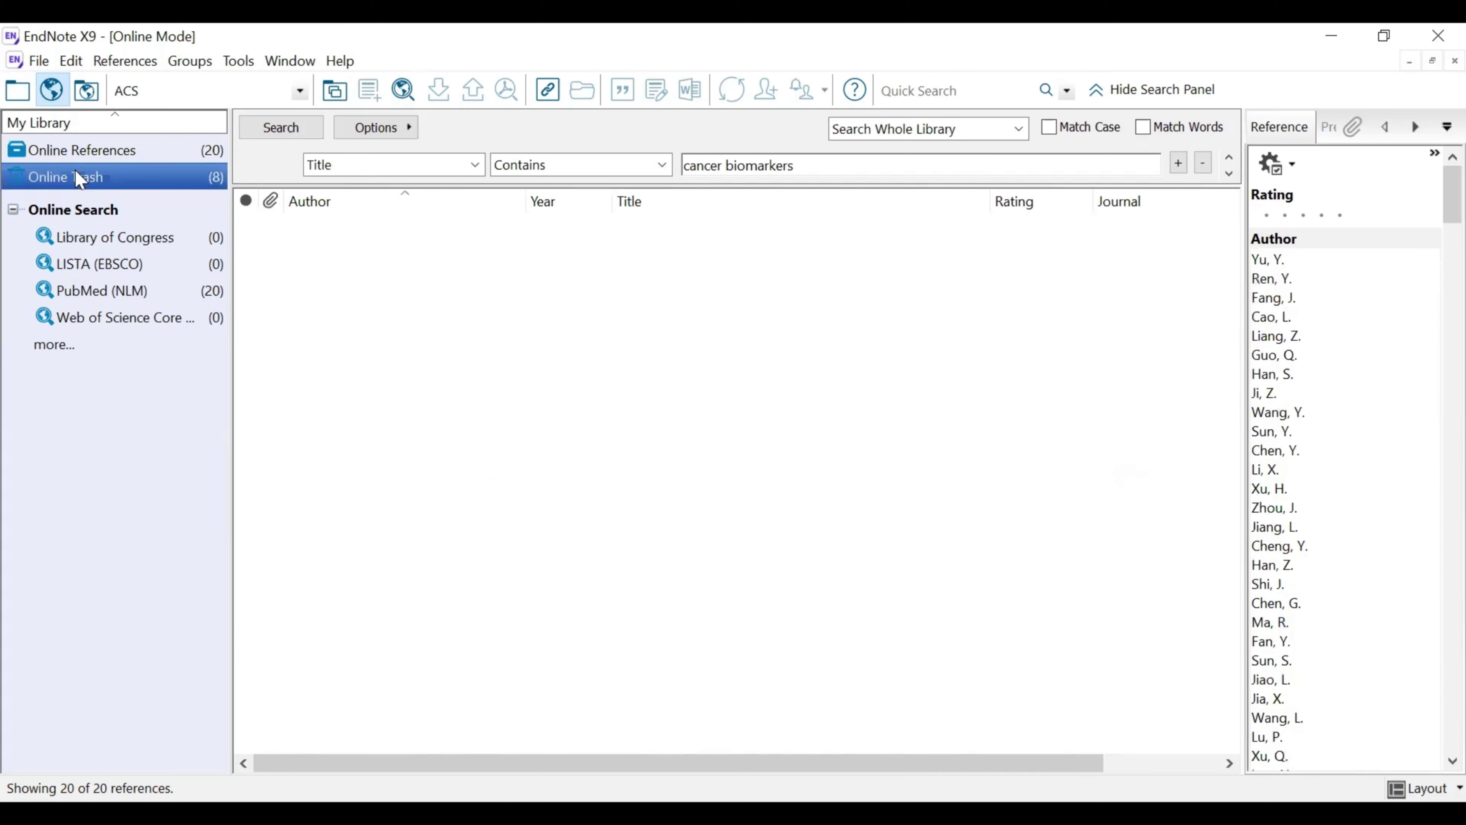
drag(398, 421, 444, 230)
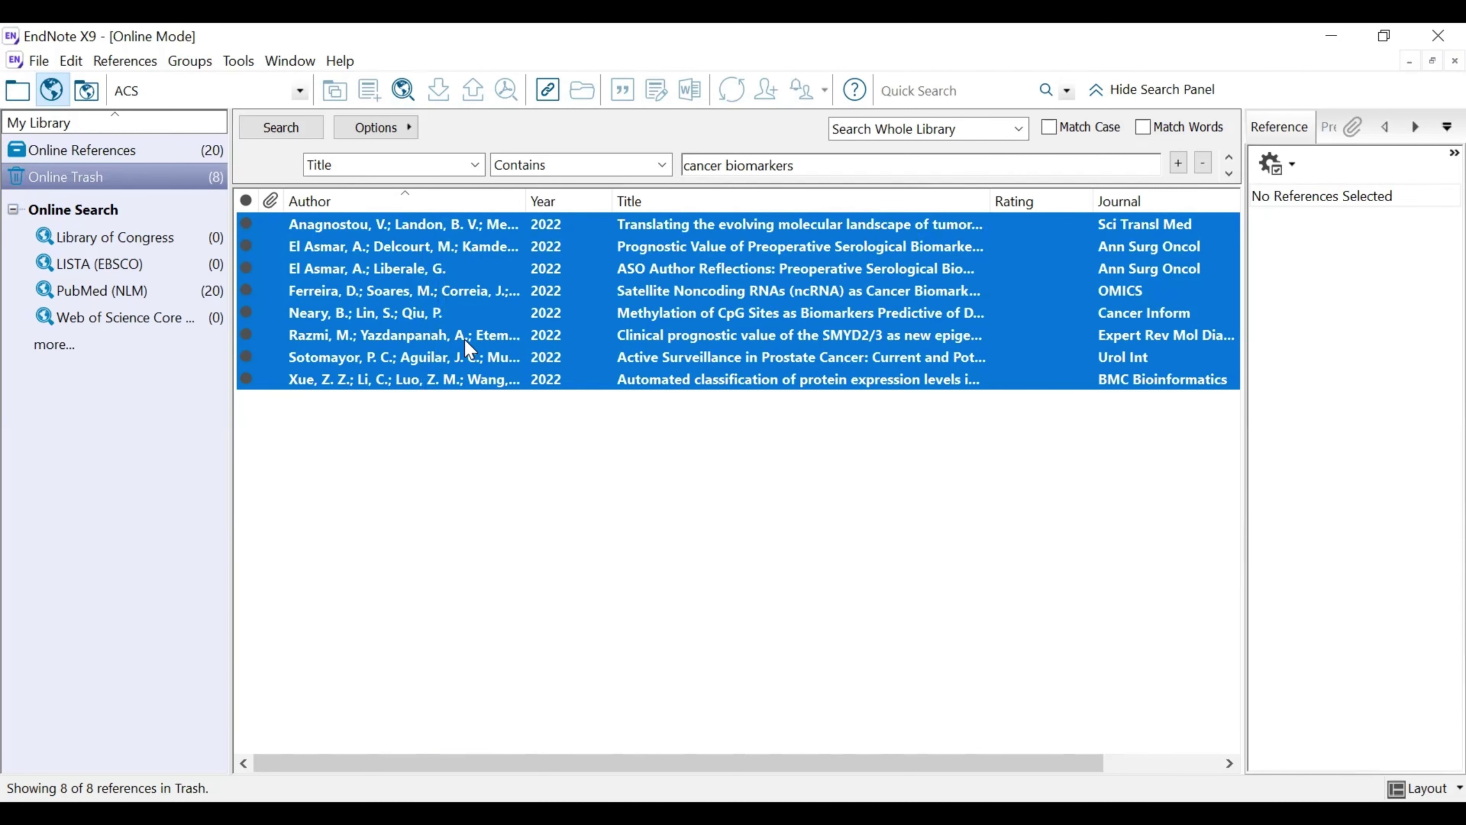
right_click(442, 350)
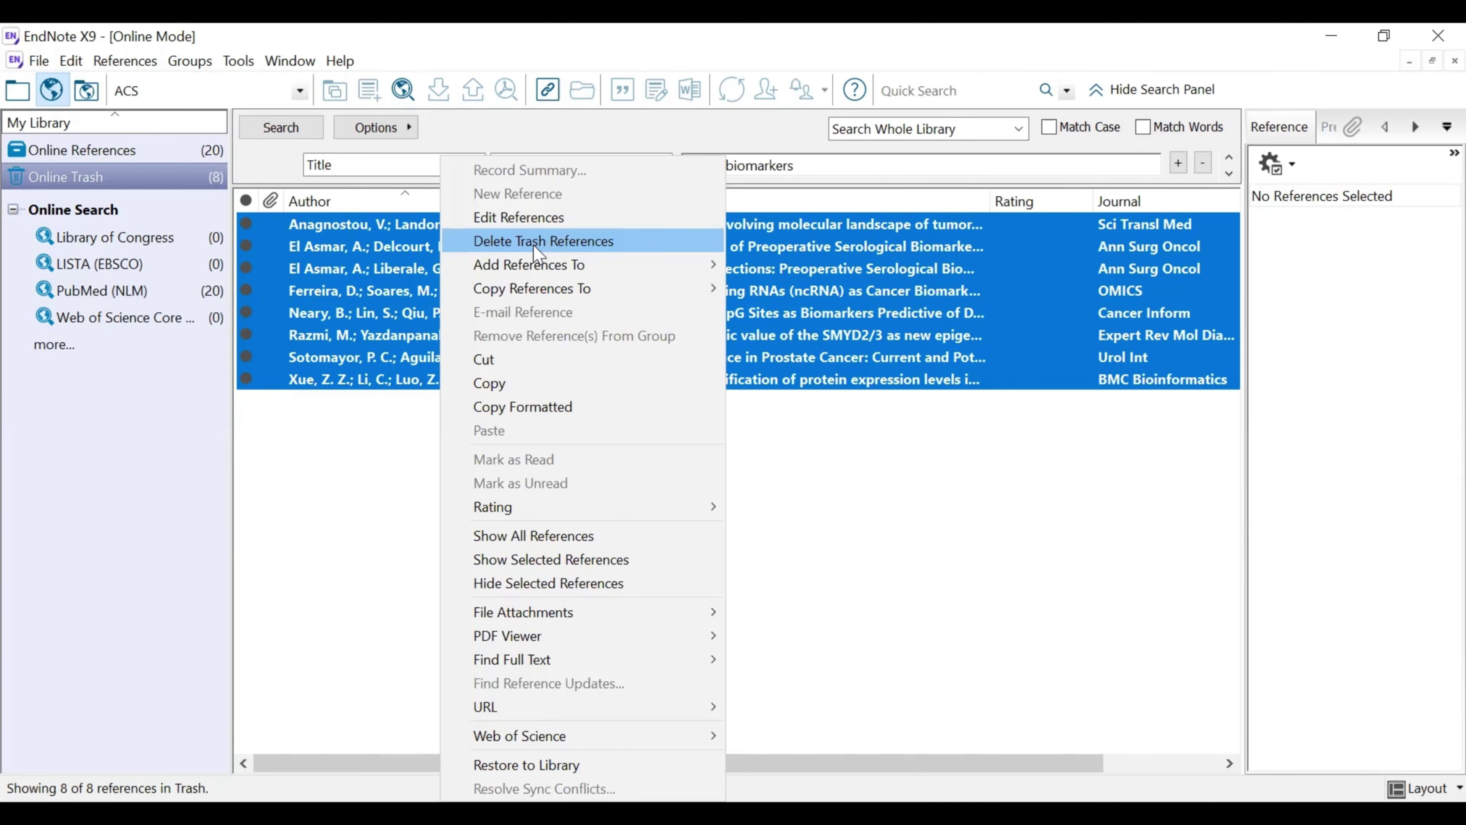
click(525, 248)
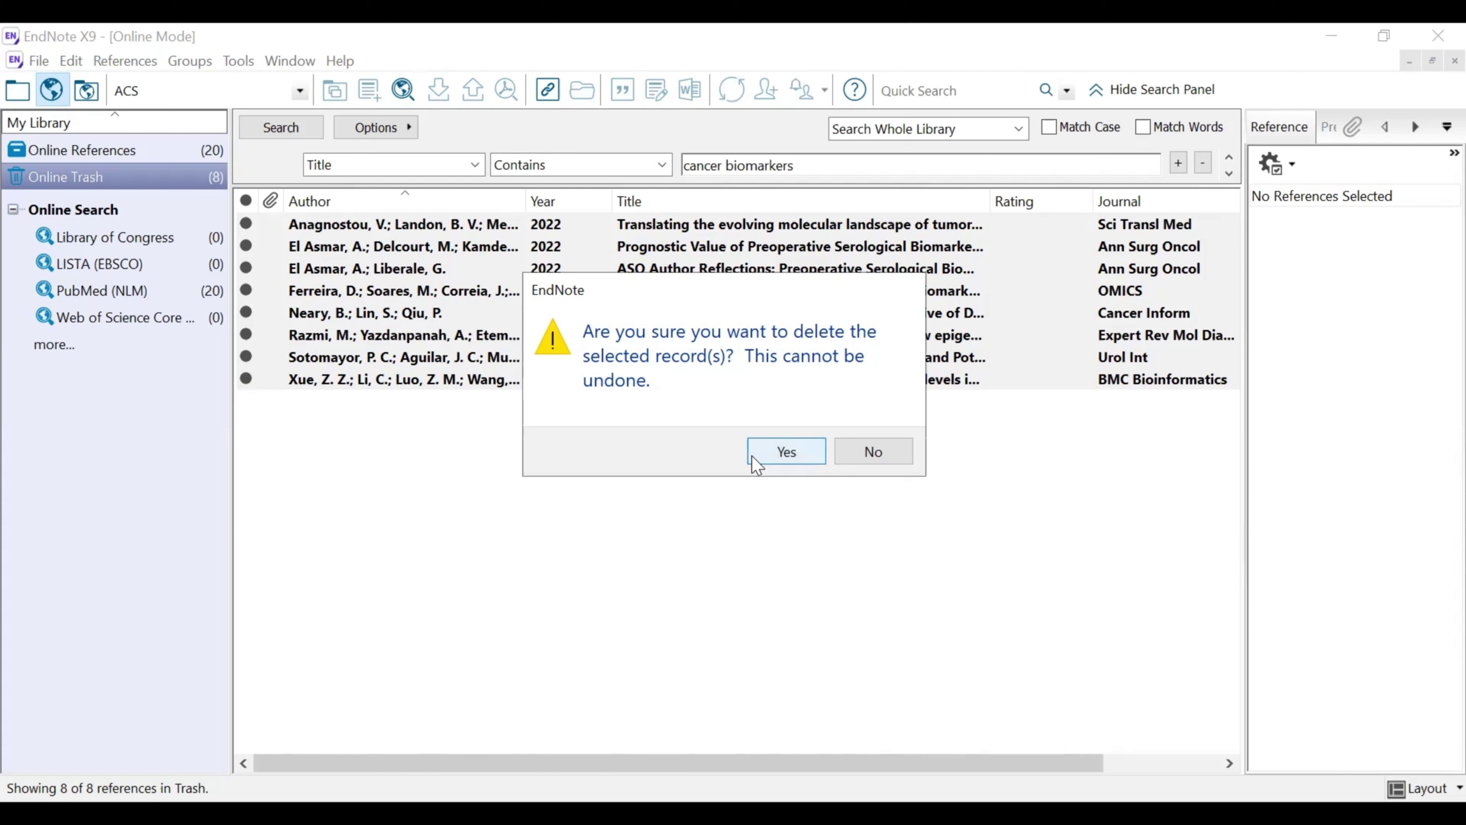
key(Return)
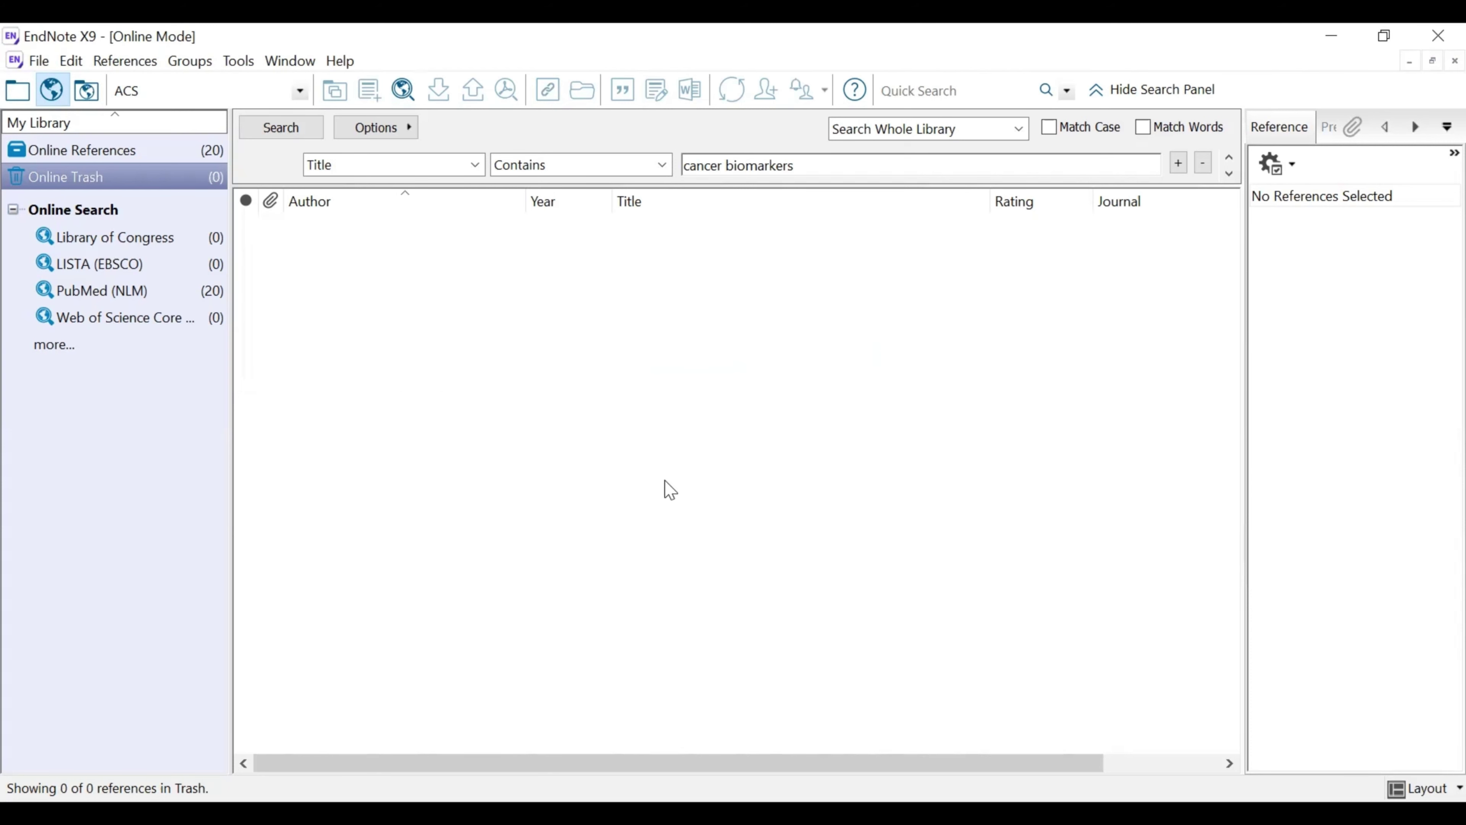
click(207, 161)
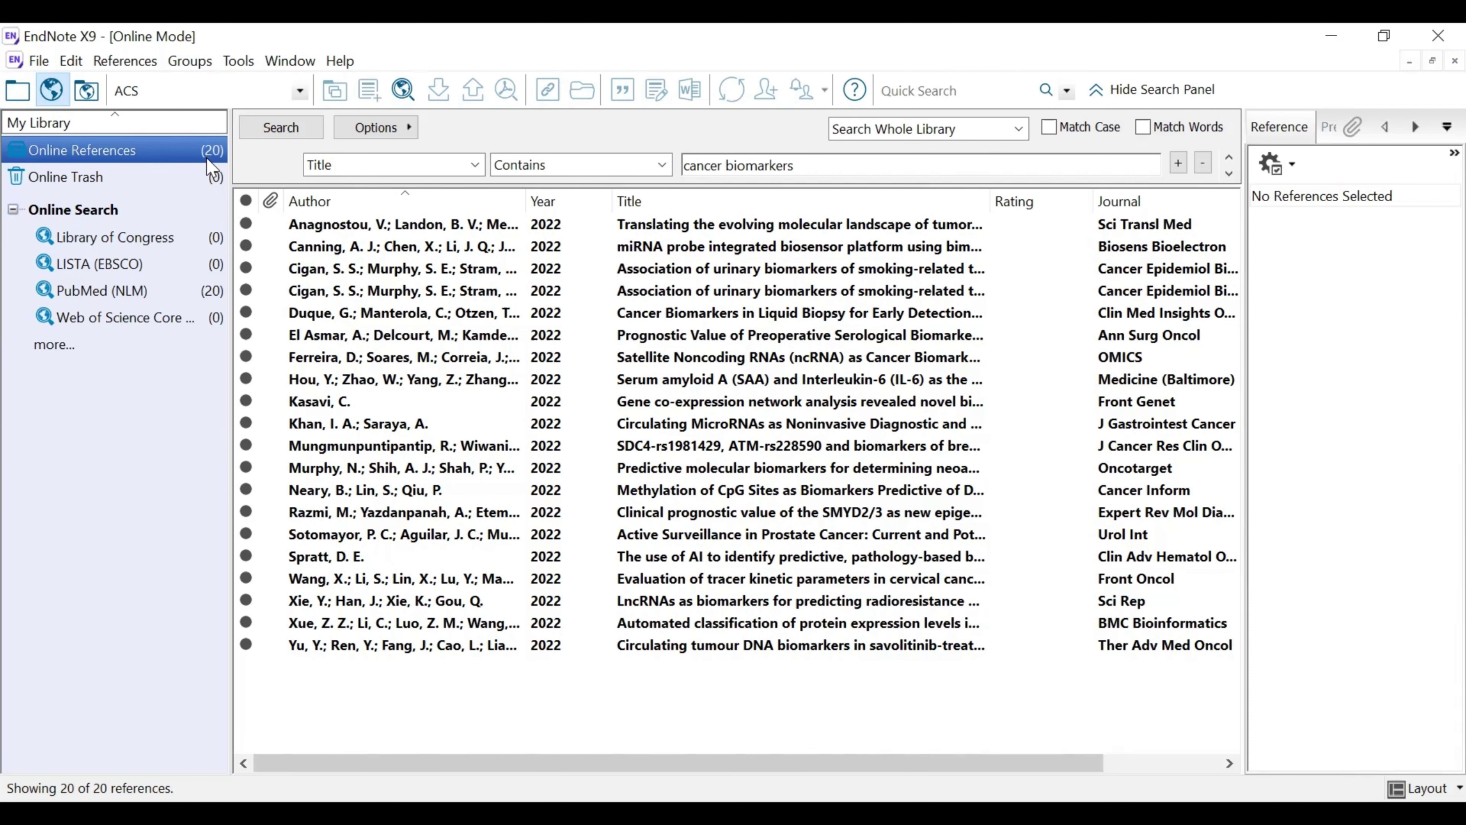
click(17, 89)
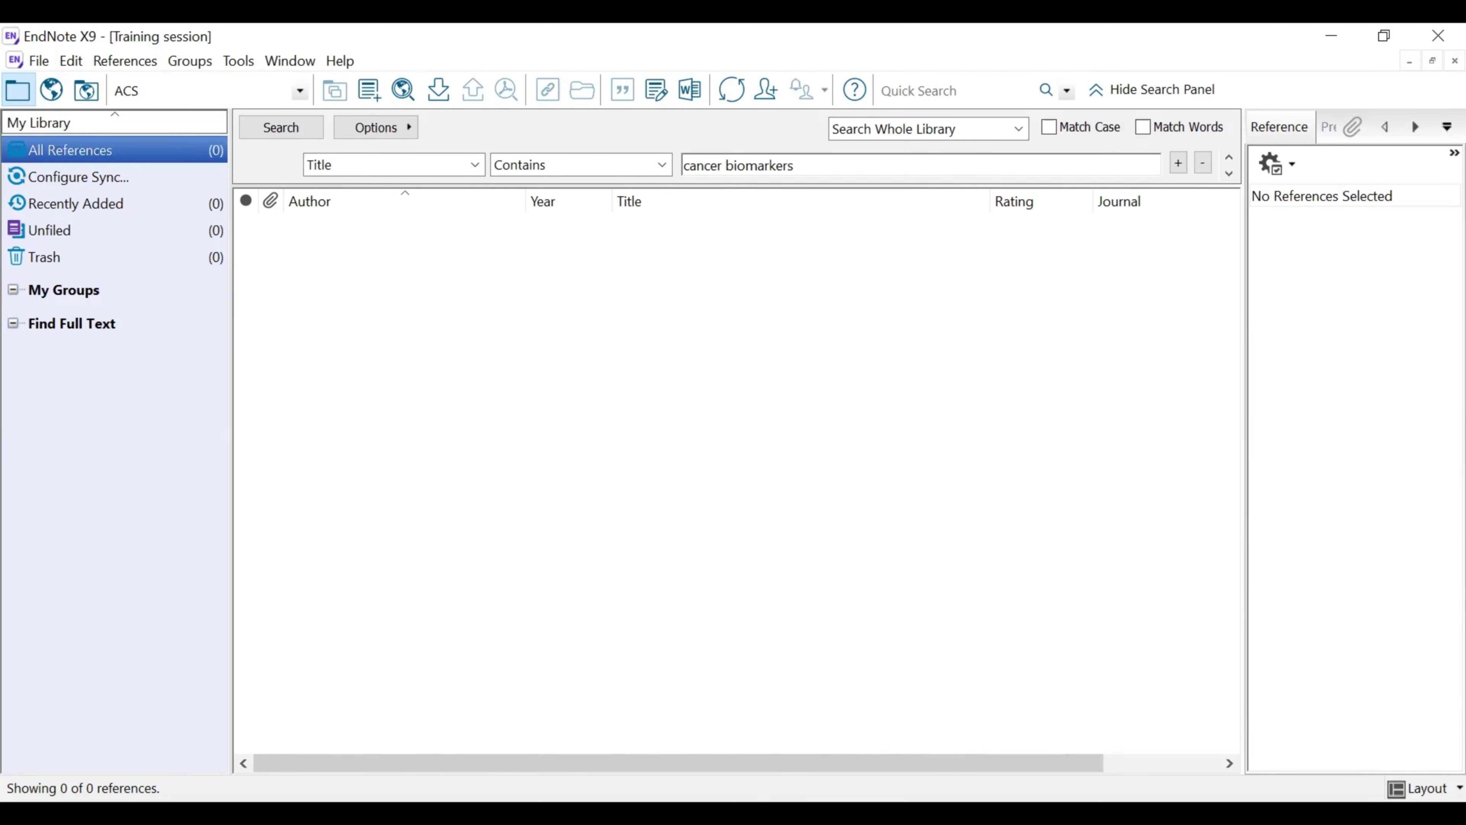
Step: Switch to the Chrome browser, search Google for "Google scholar" and open the Google Scholar site
key(alt+Tab)
click(347, 44)
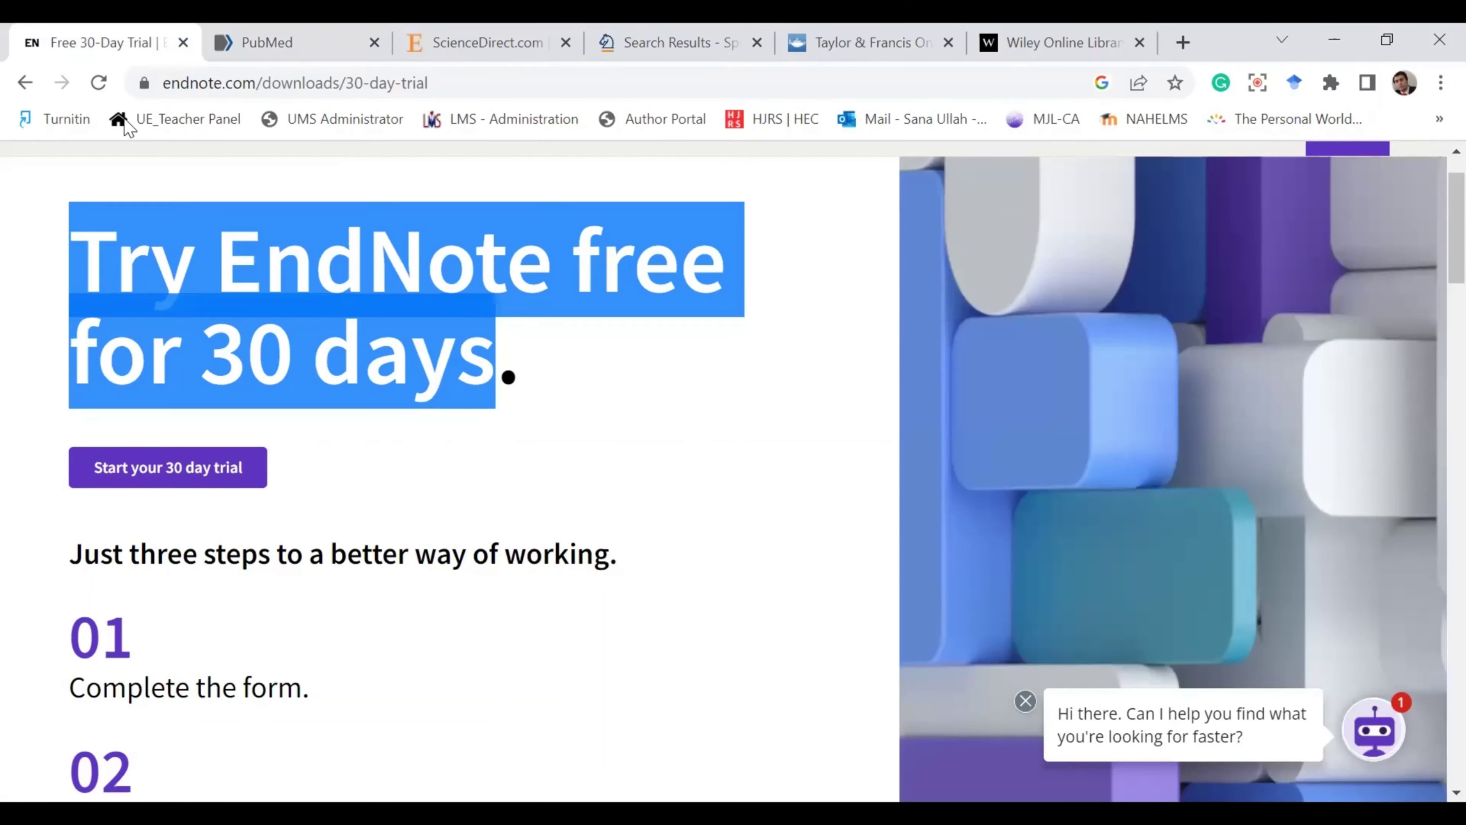
key(ctrl+shift+Tab)
click(25, 82)
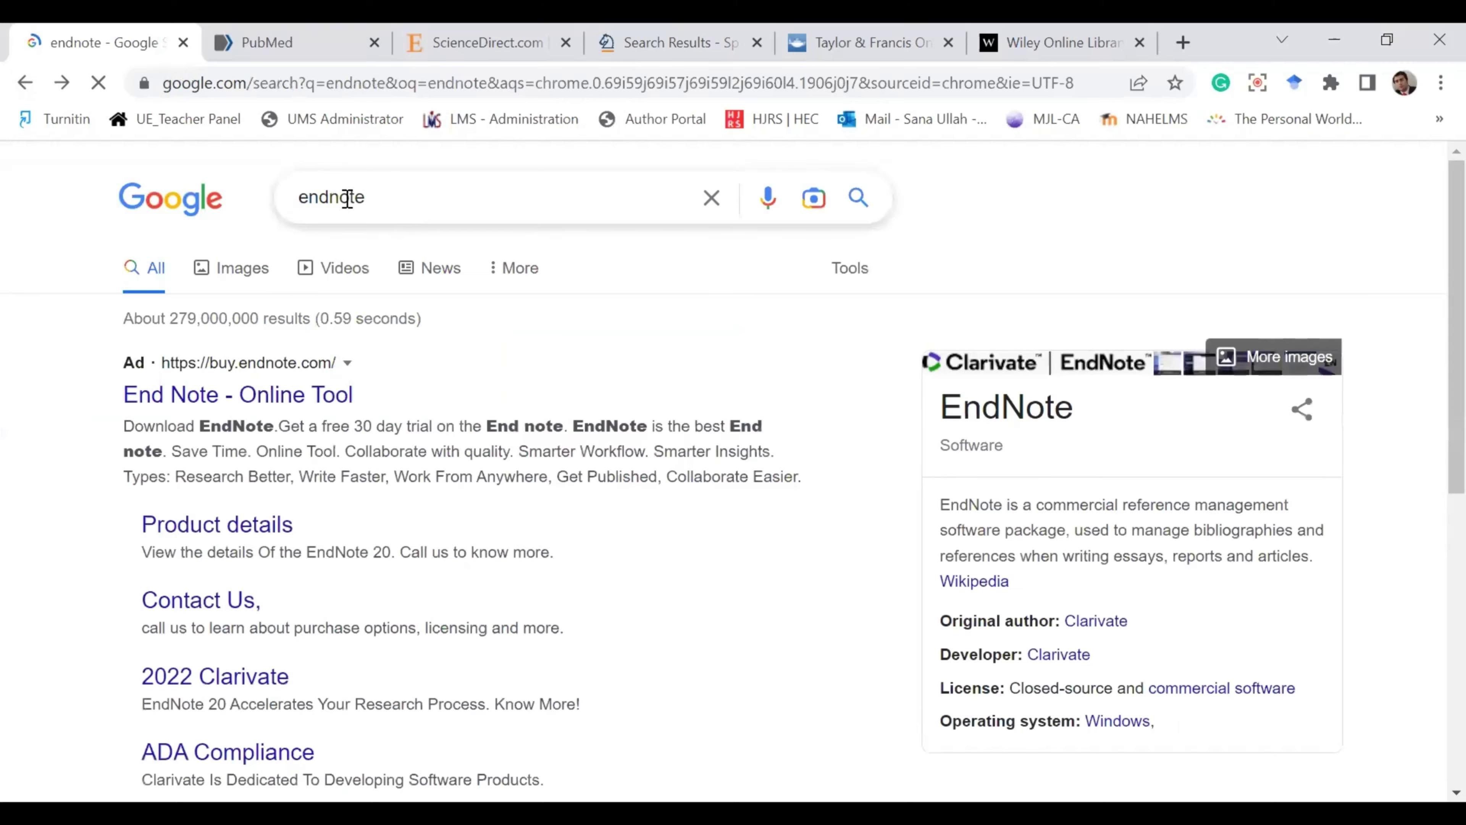
scroll(491, 277, up, 10)
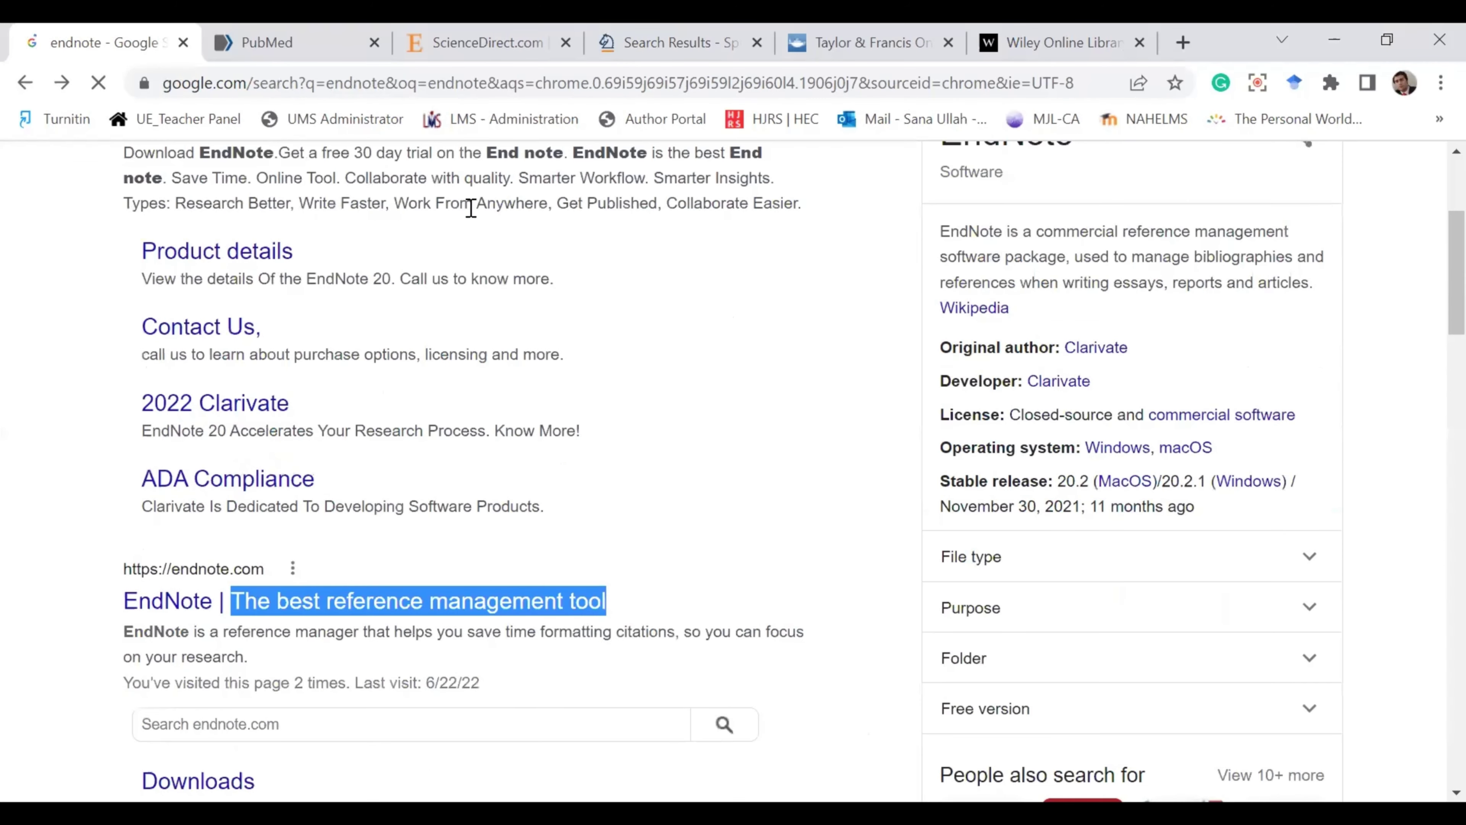
key(ctrl+a)
text(Google)
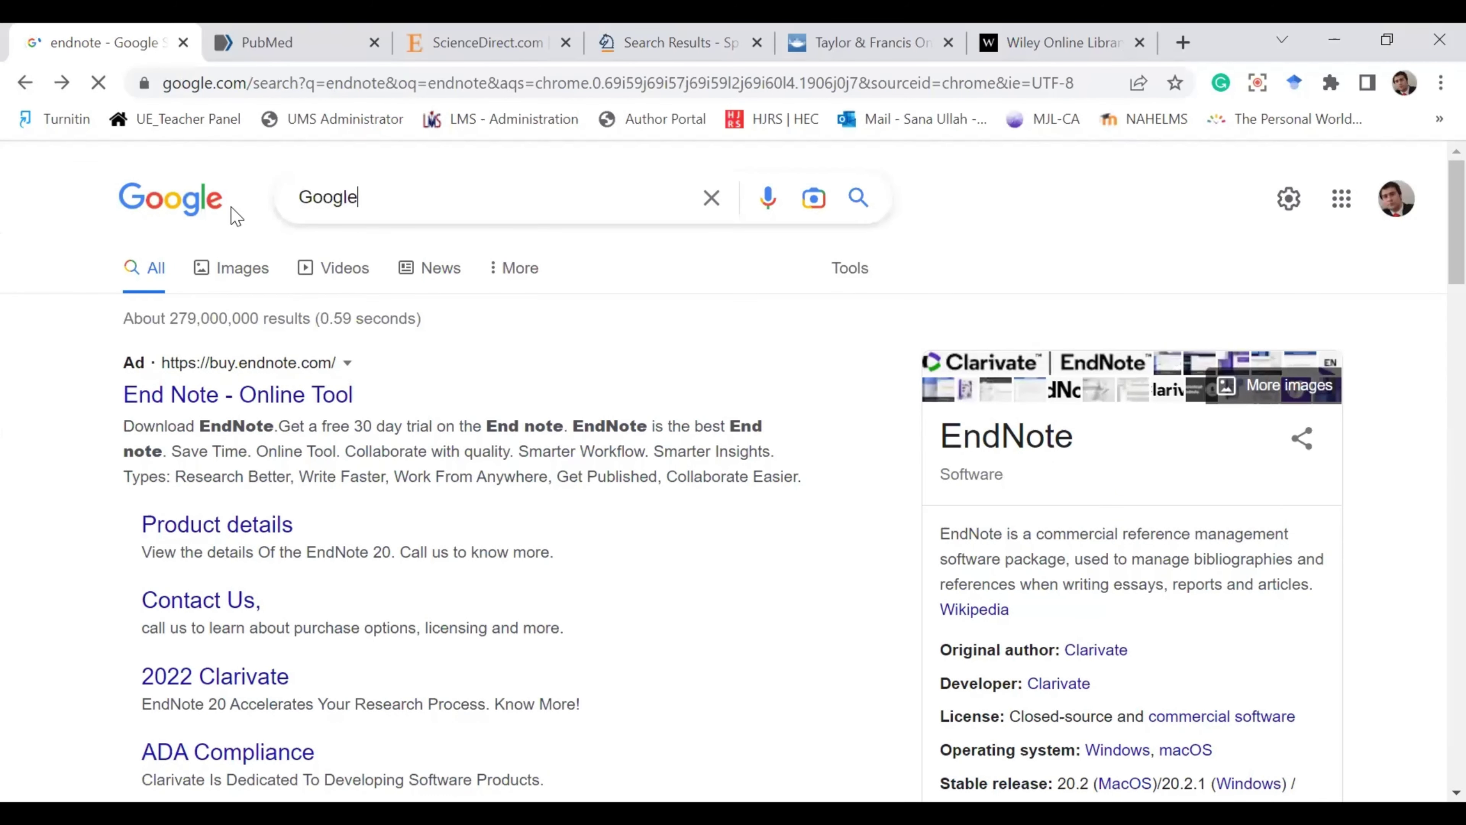
text( scholar)
key(Return)
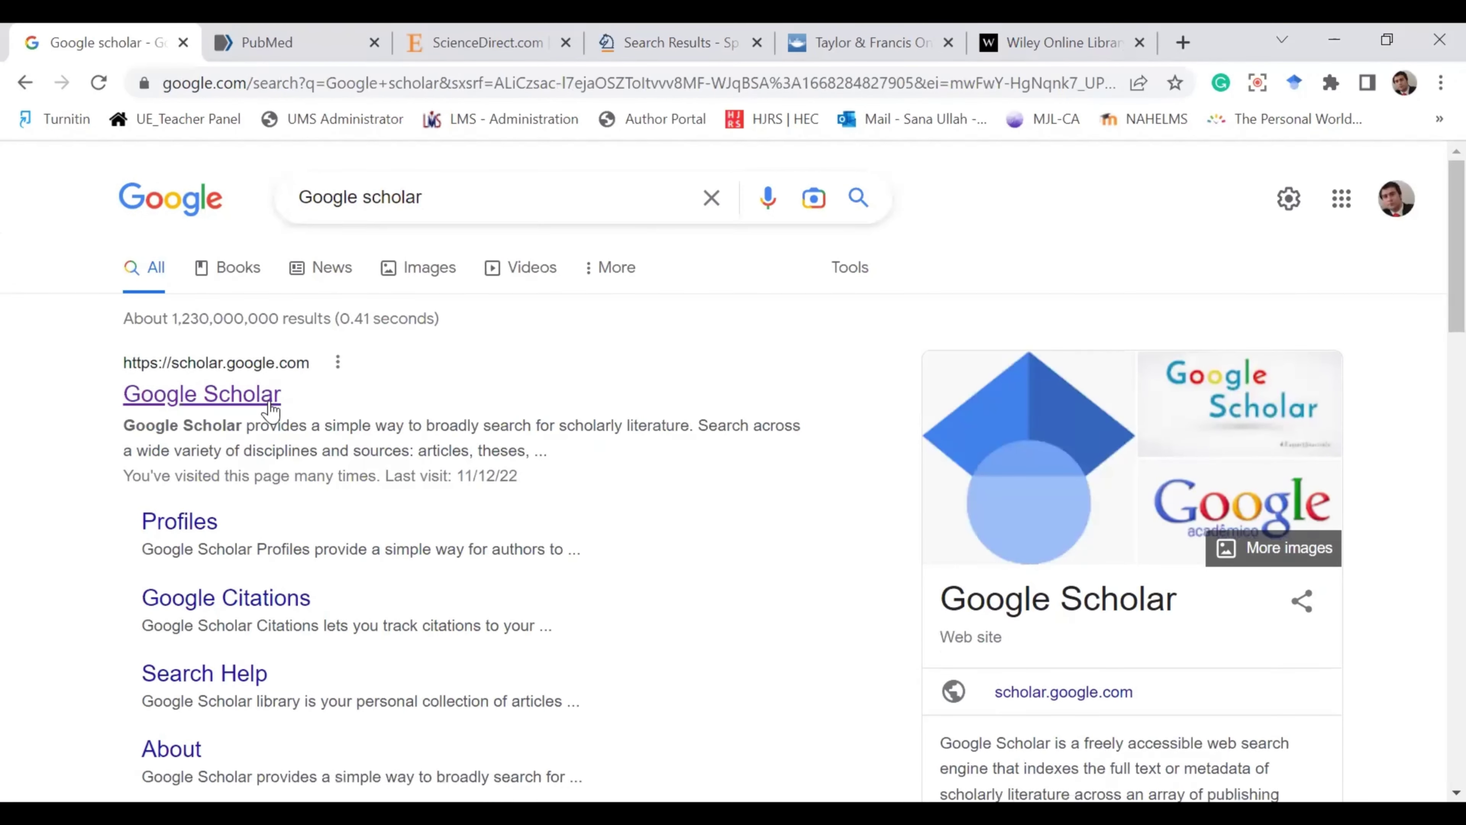
click(270, 398)
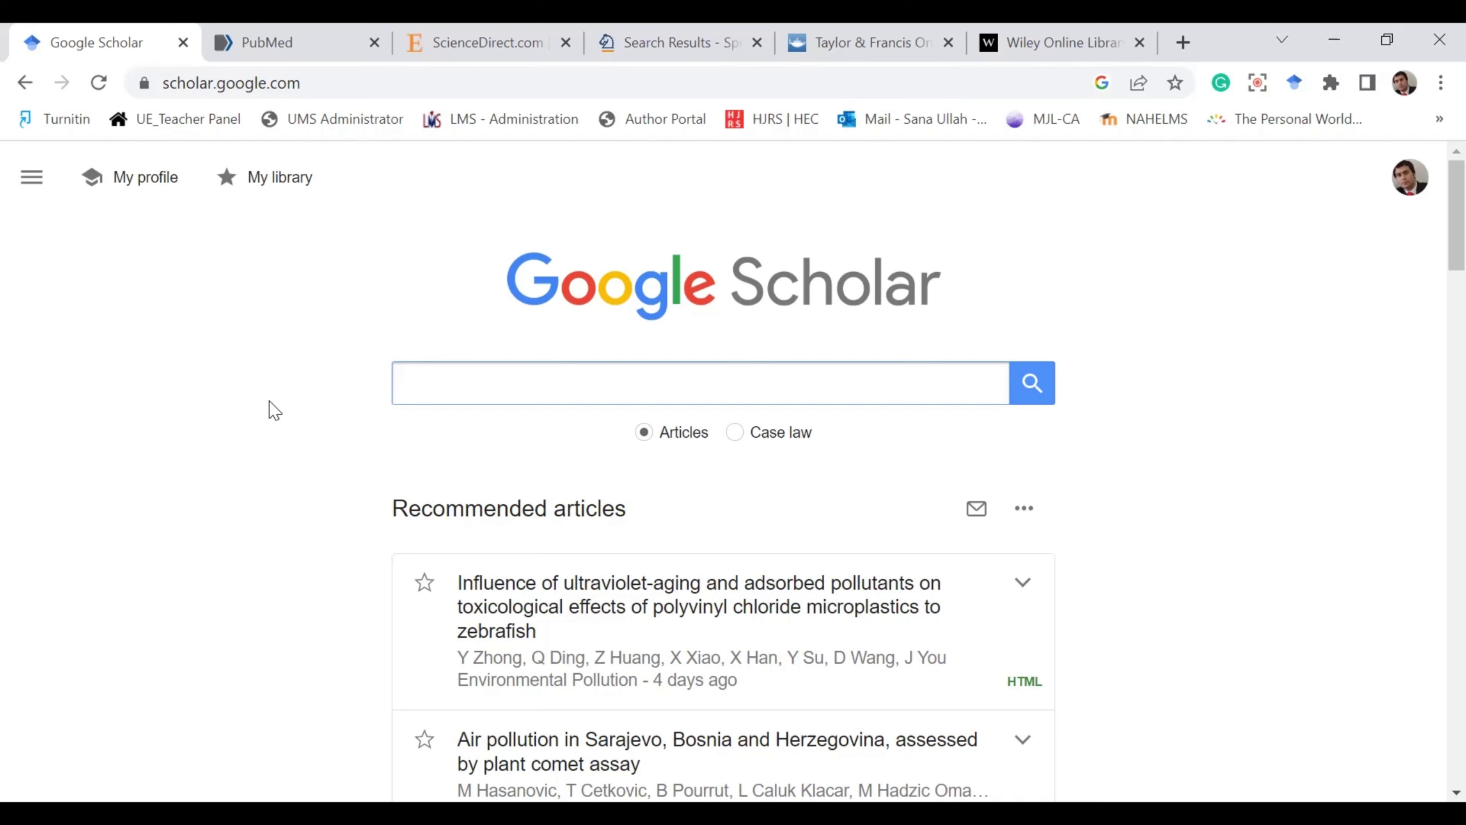
Step: Search Google Scholar for "biomarkers of pyrethroid toxicity" and limit the results to articles since 2018
text(biom)
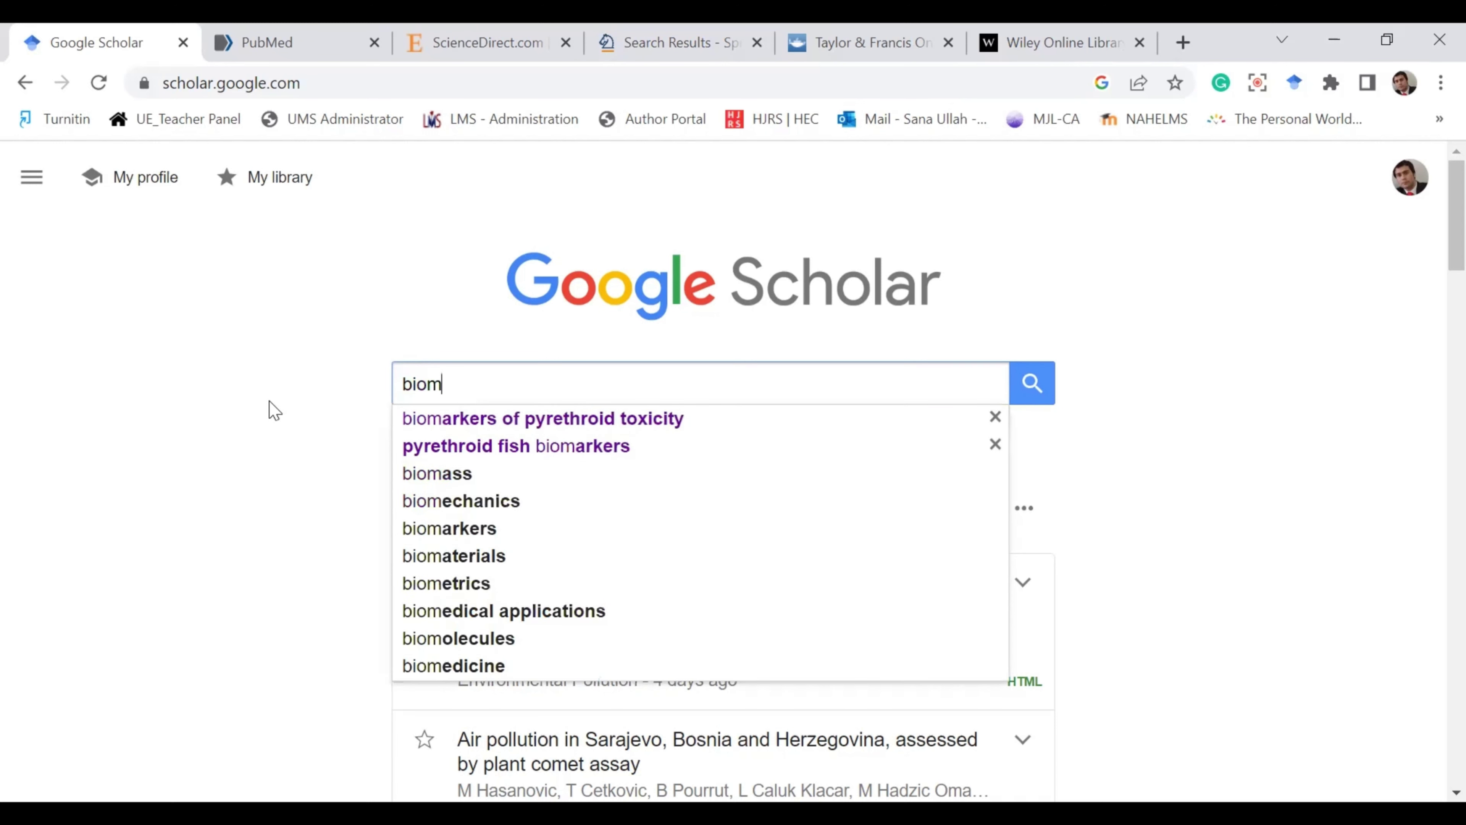
key(Down)
key(Return)
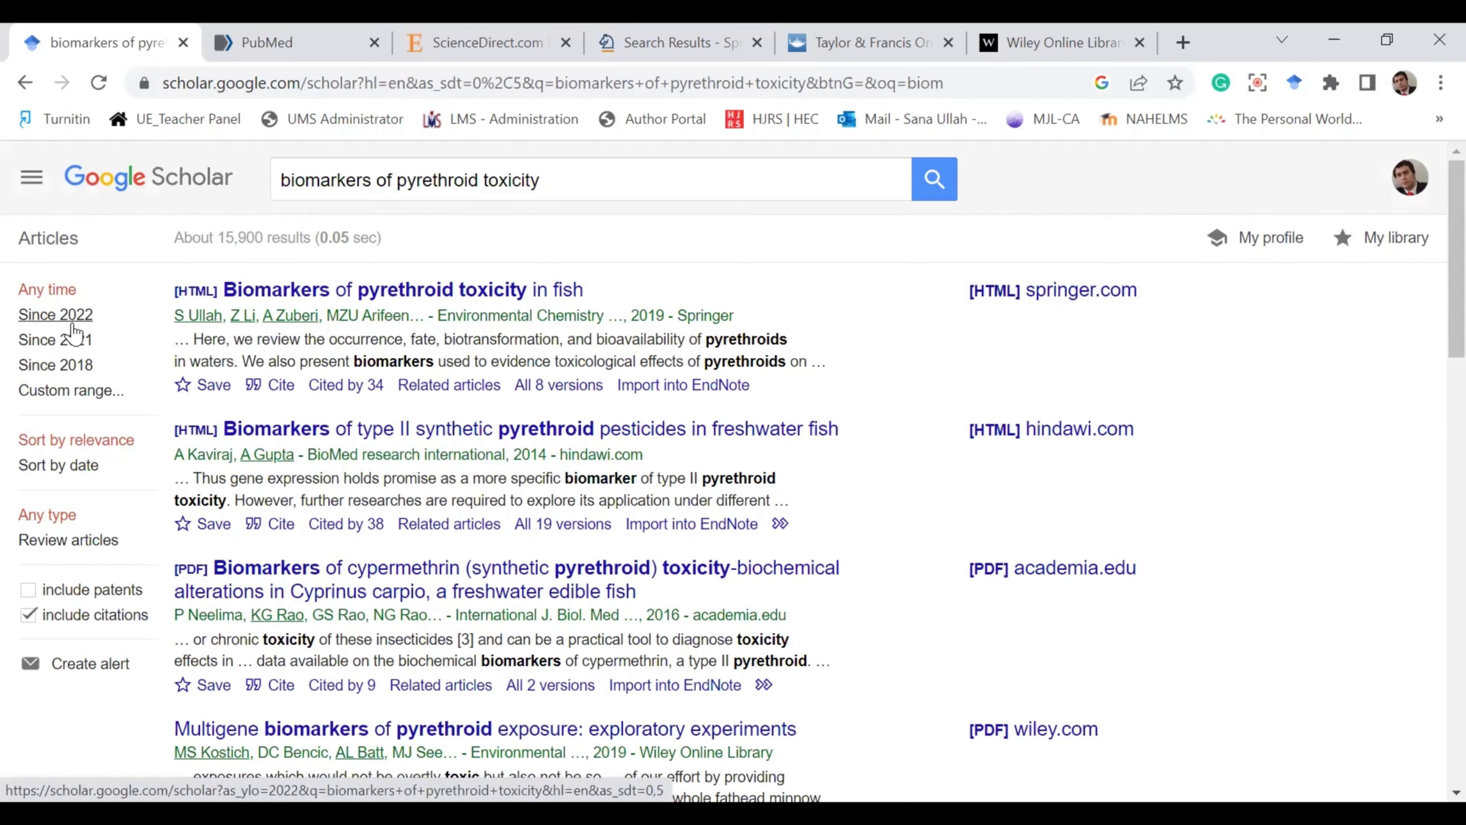
click(84, 368)
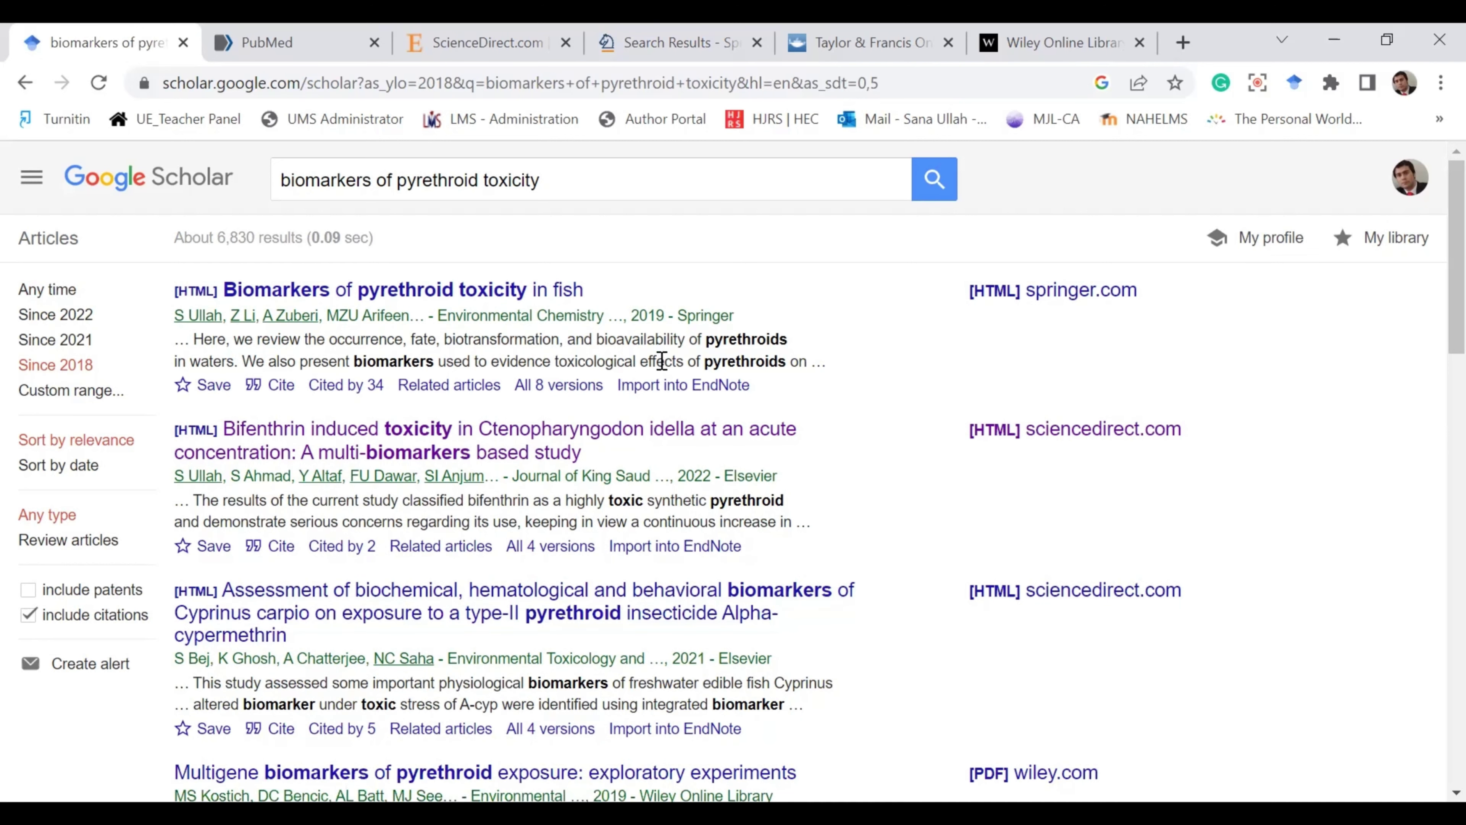
Step: Open the citation options of "Biomarkers of pyrethroid toxicity in fish", download its EndNote citation file and highlight the APA citation
click(260, 393)
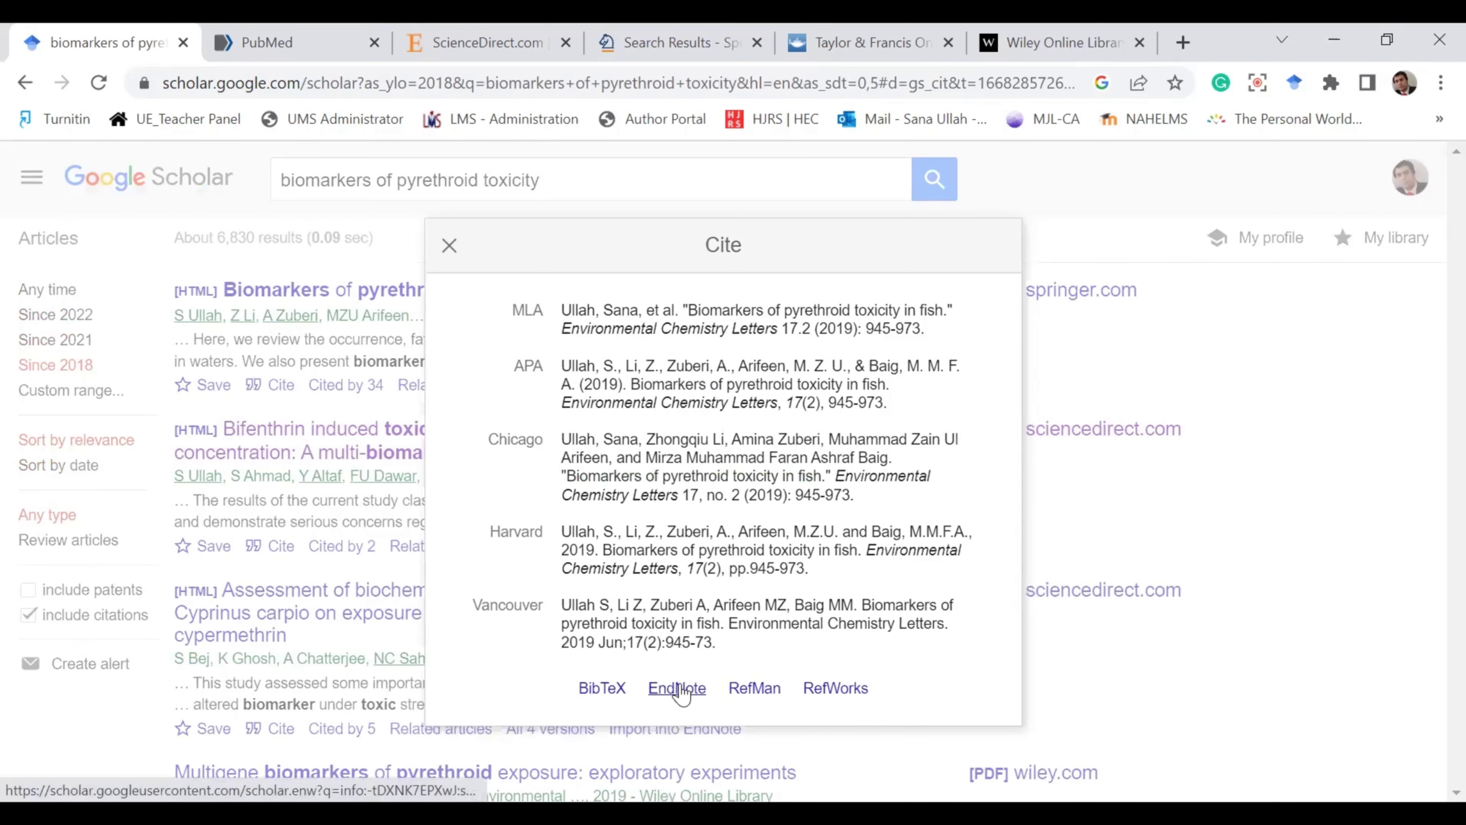
click(681, 693)
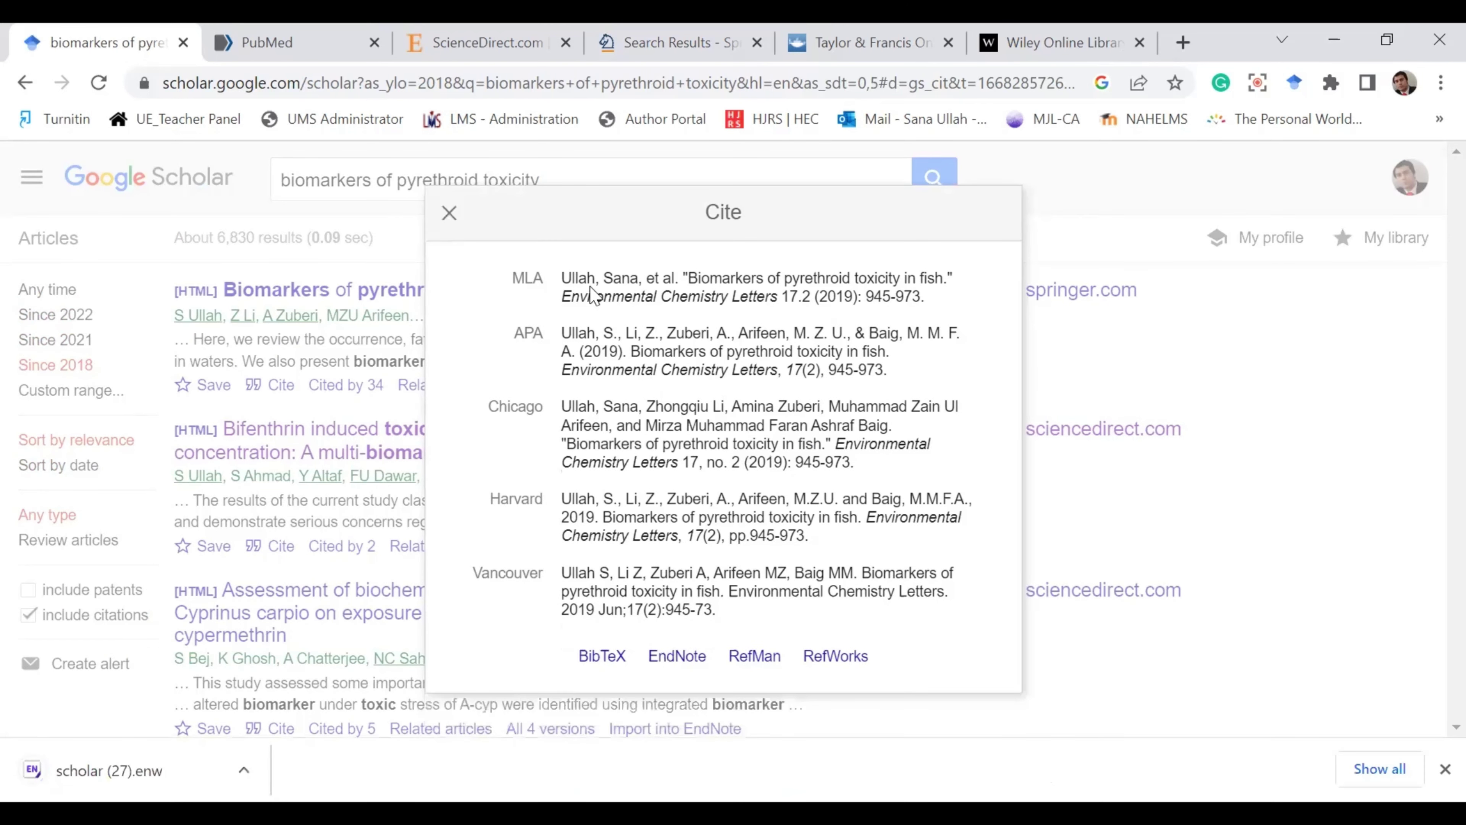
triple_click(582, 338)
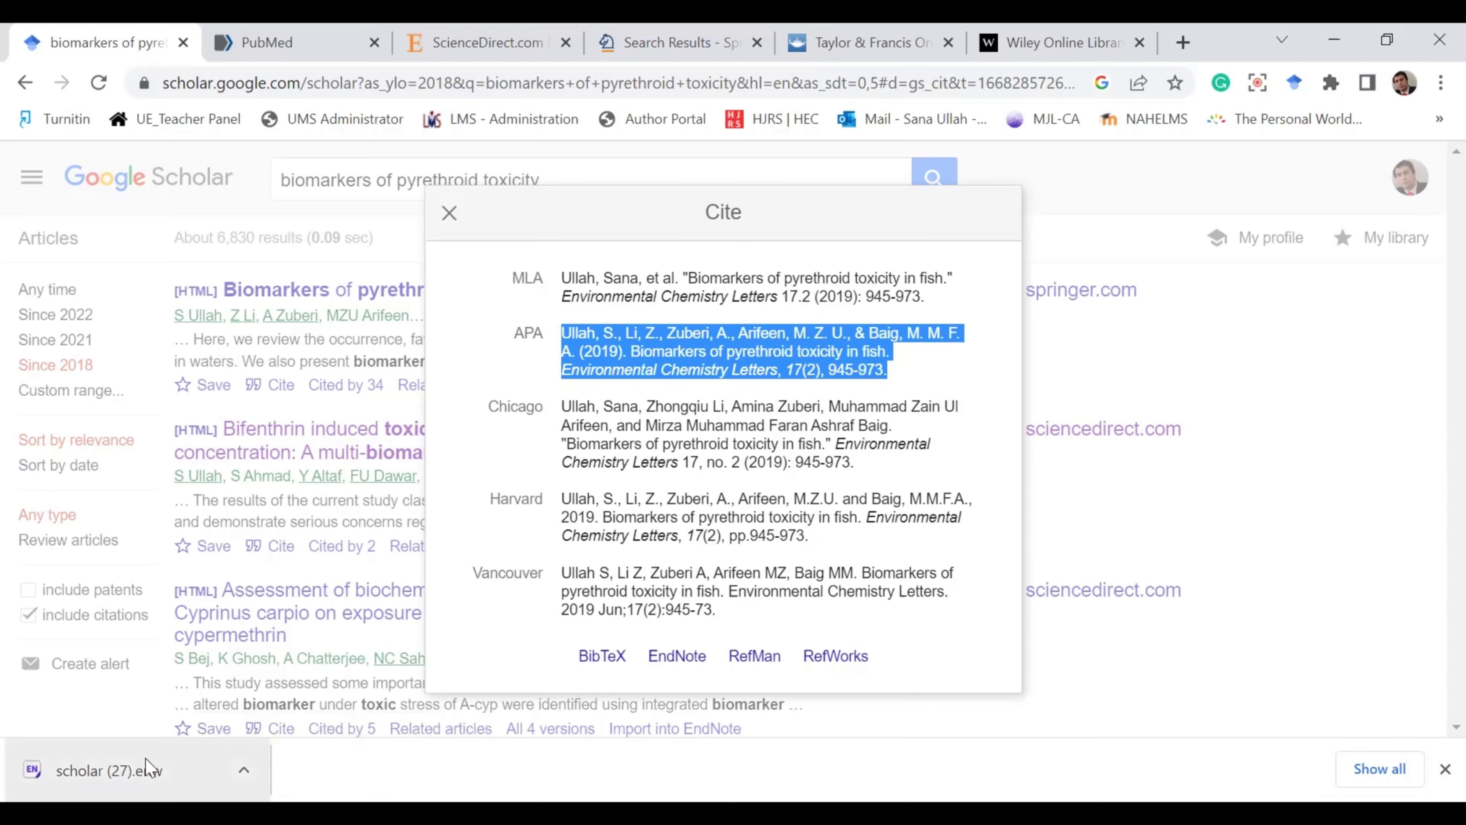
Step: Open the downloaded scholar (27).enw in EndNote and move the journal name "Environmental Chemistry Letters" from the reference's Author field to Journal, without the "%J" prefix
click(122, 765)
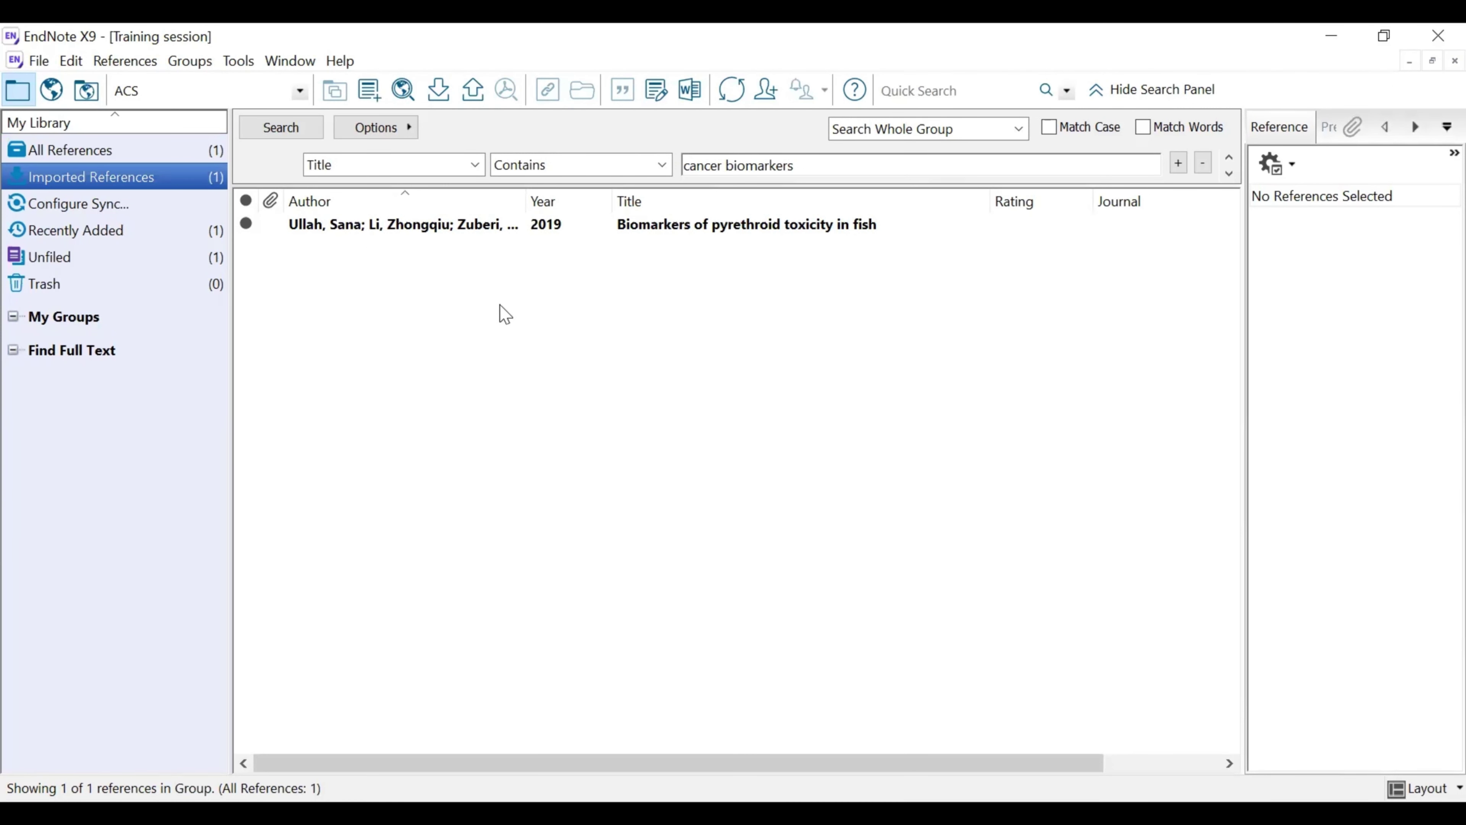
click(501, 228)
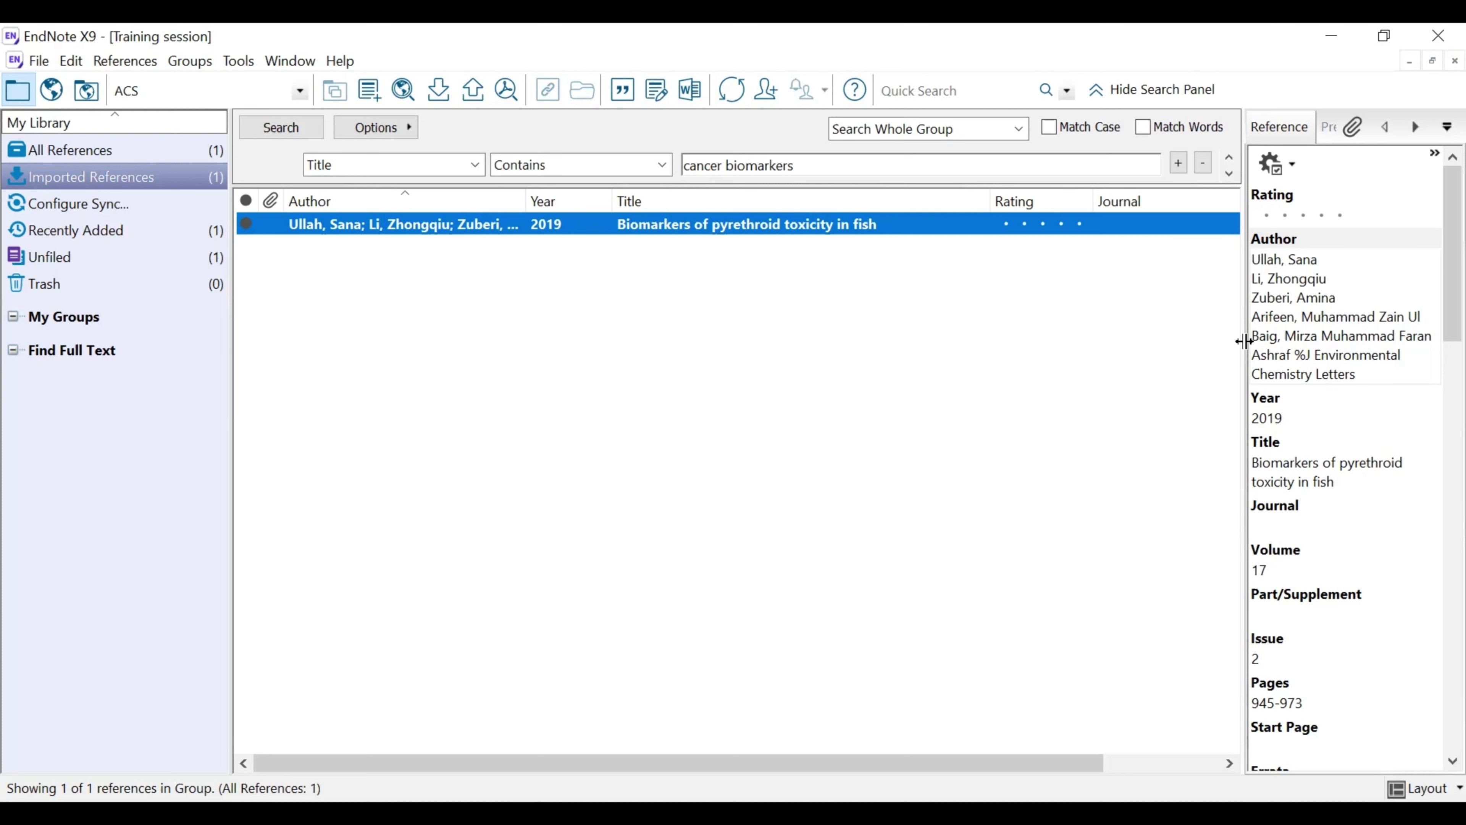
drag(1219, 345, 1251, 514)
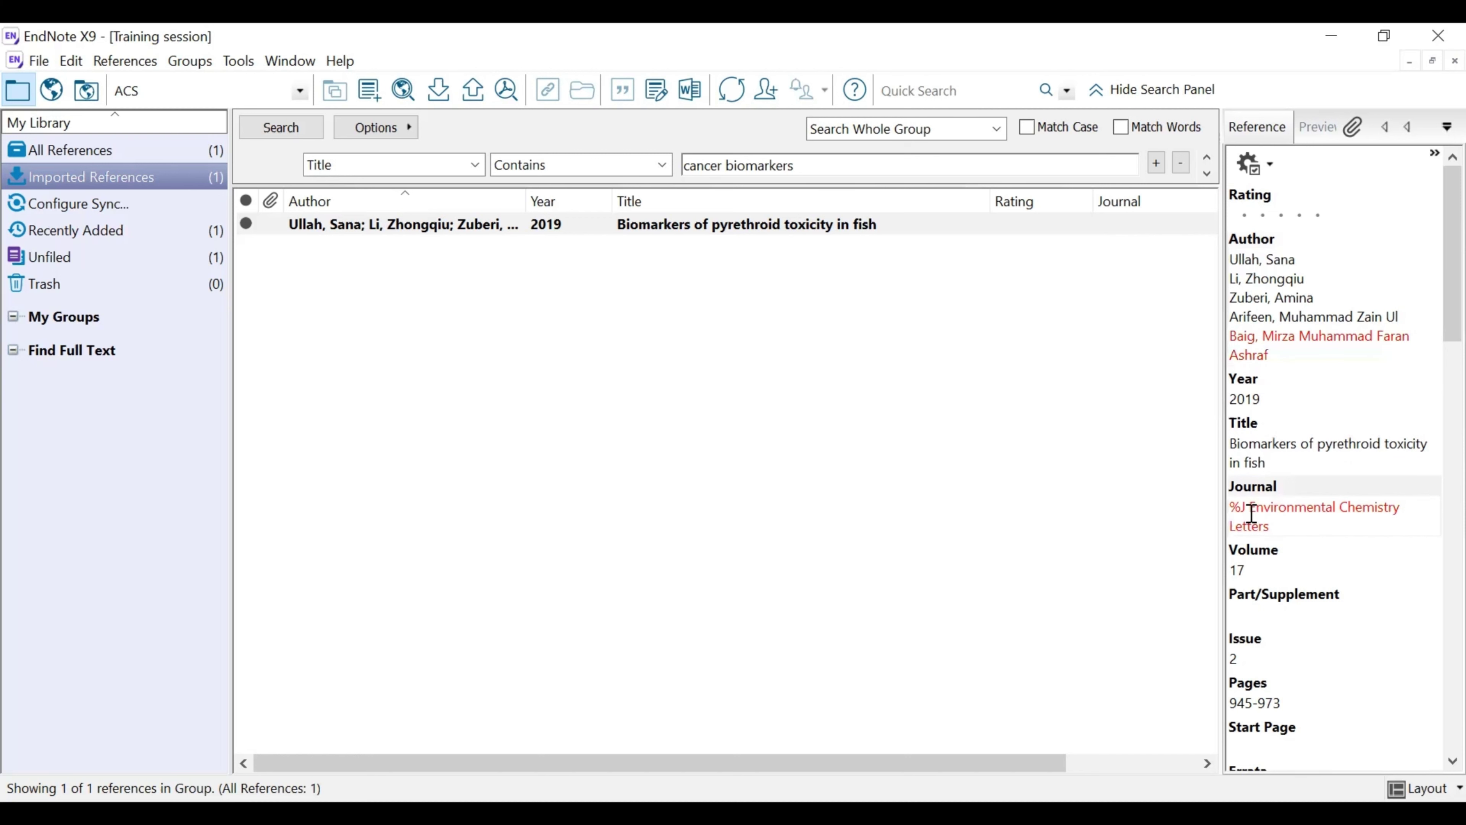
double_click(1228, 508)
key(Delete)
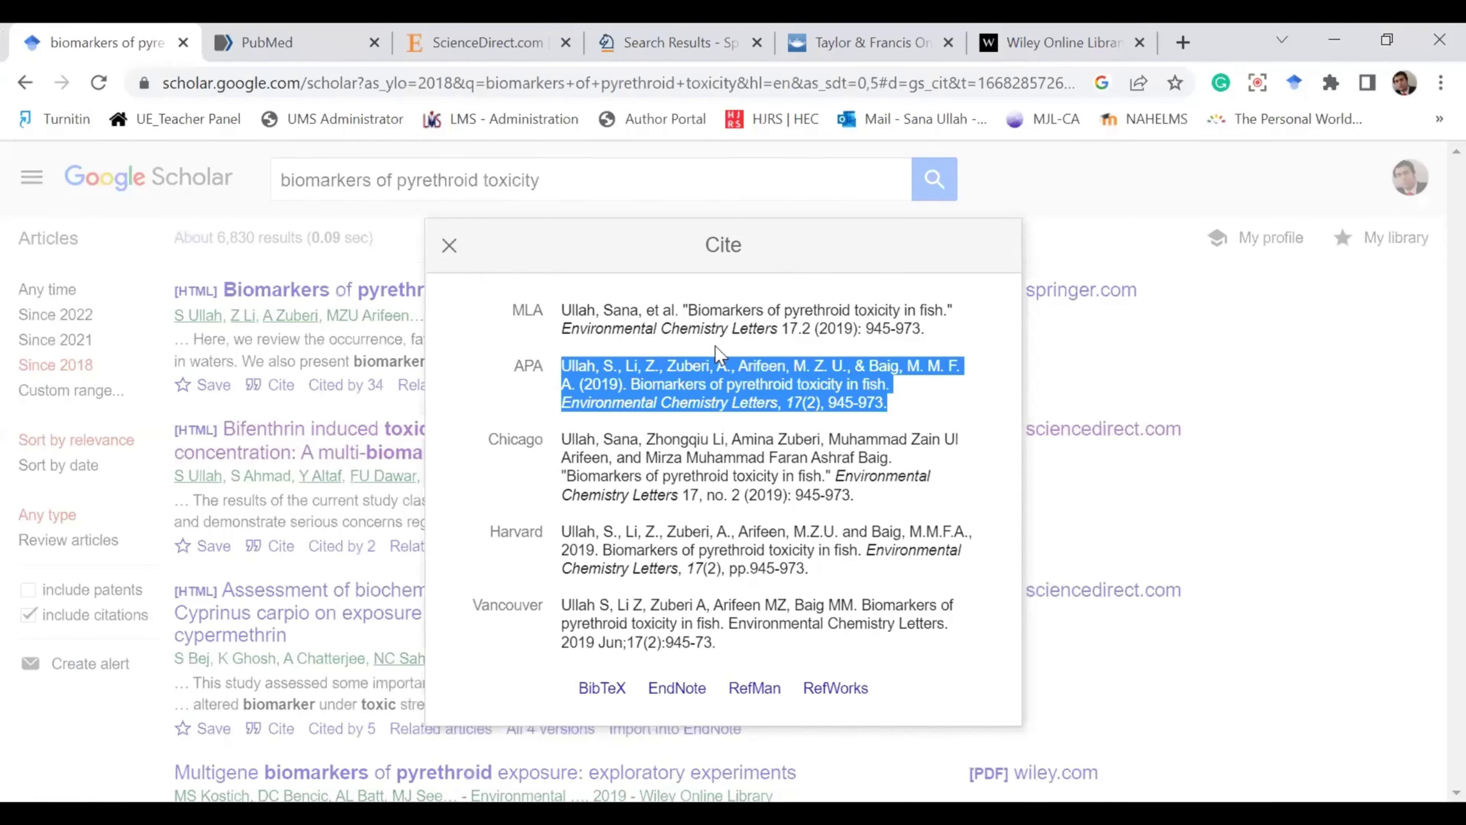
Step: Back in Chrome, close the citation window and import "Bifenthrin induced toxicity in Ctenopharyngodon idella" into EndNote through its downloaded citation file
key(Escape)
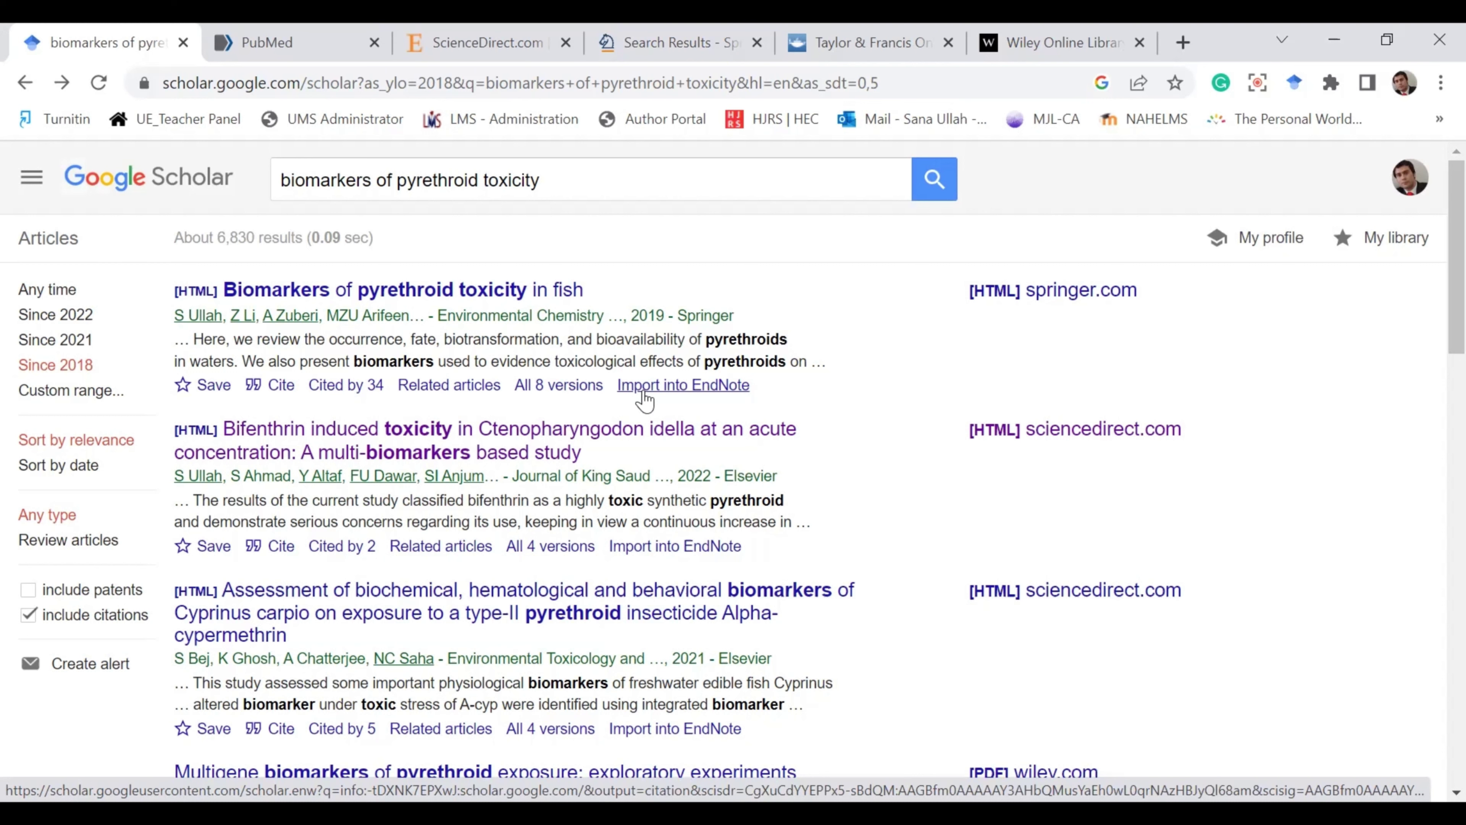
click(671, 546)
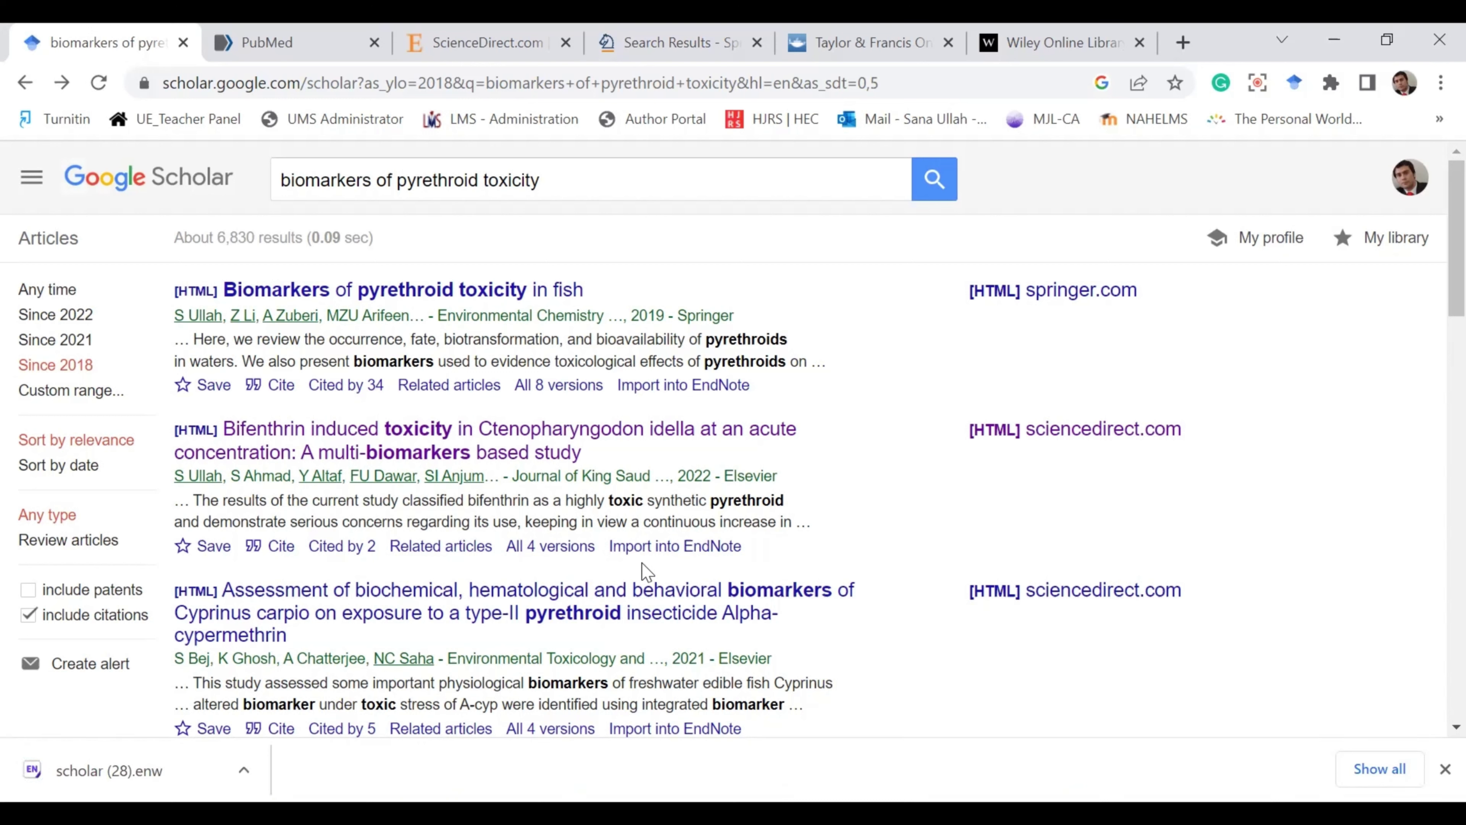
click(86, 779)
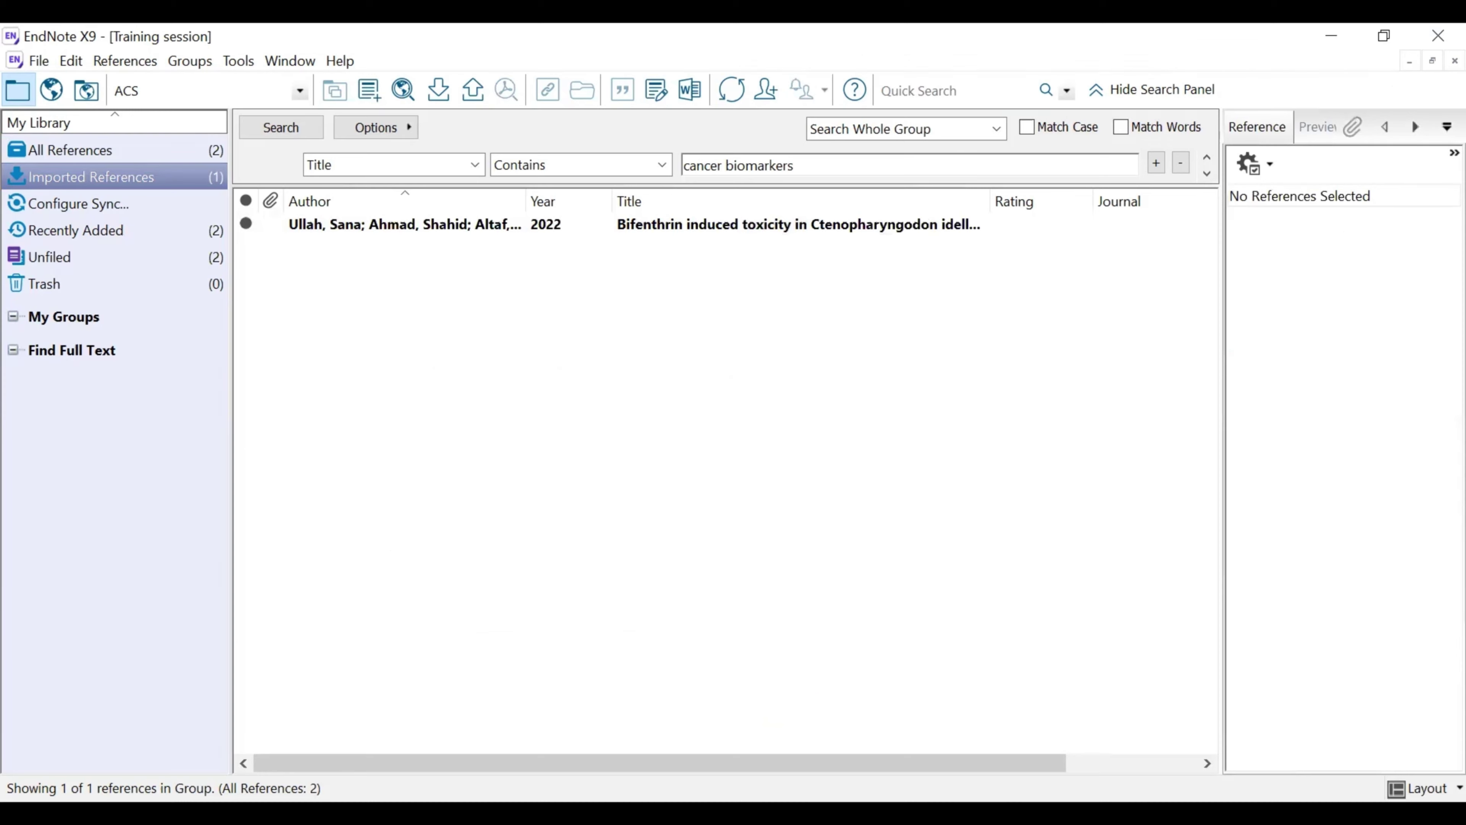
Step: Return to Chrome, set Google Scholar's bibliography manager to show links for importing citations into EndNote and save the settings
key(alt+Tab)
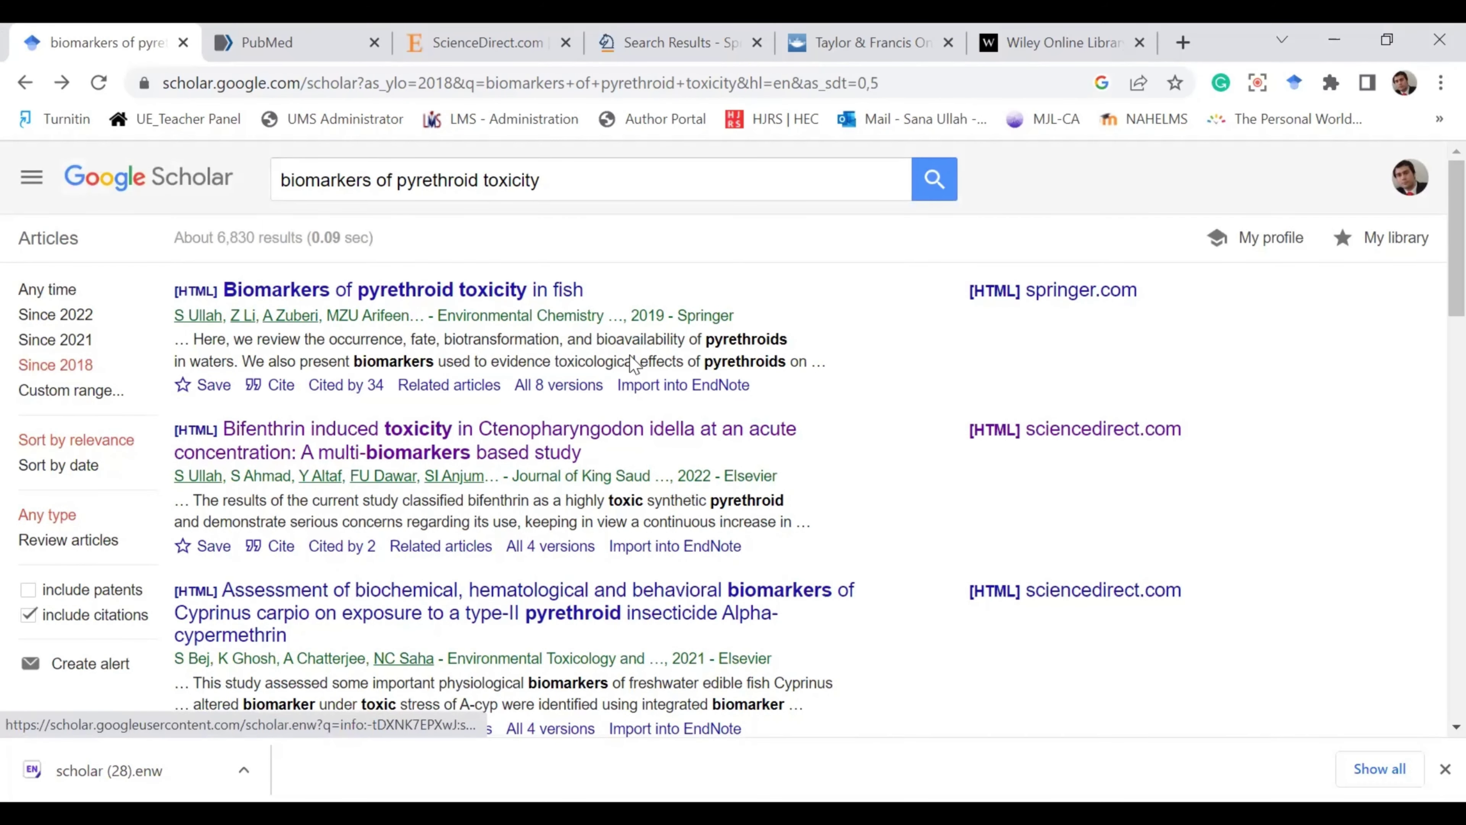
click(203, 672)
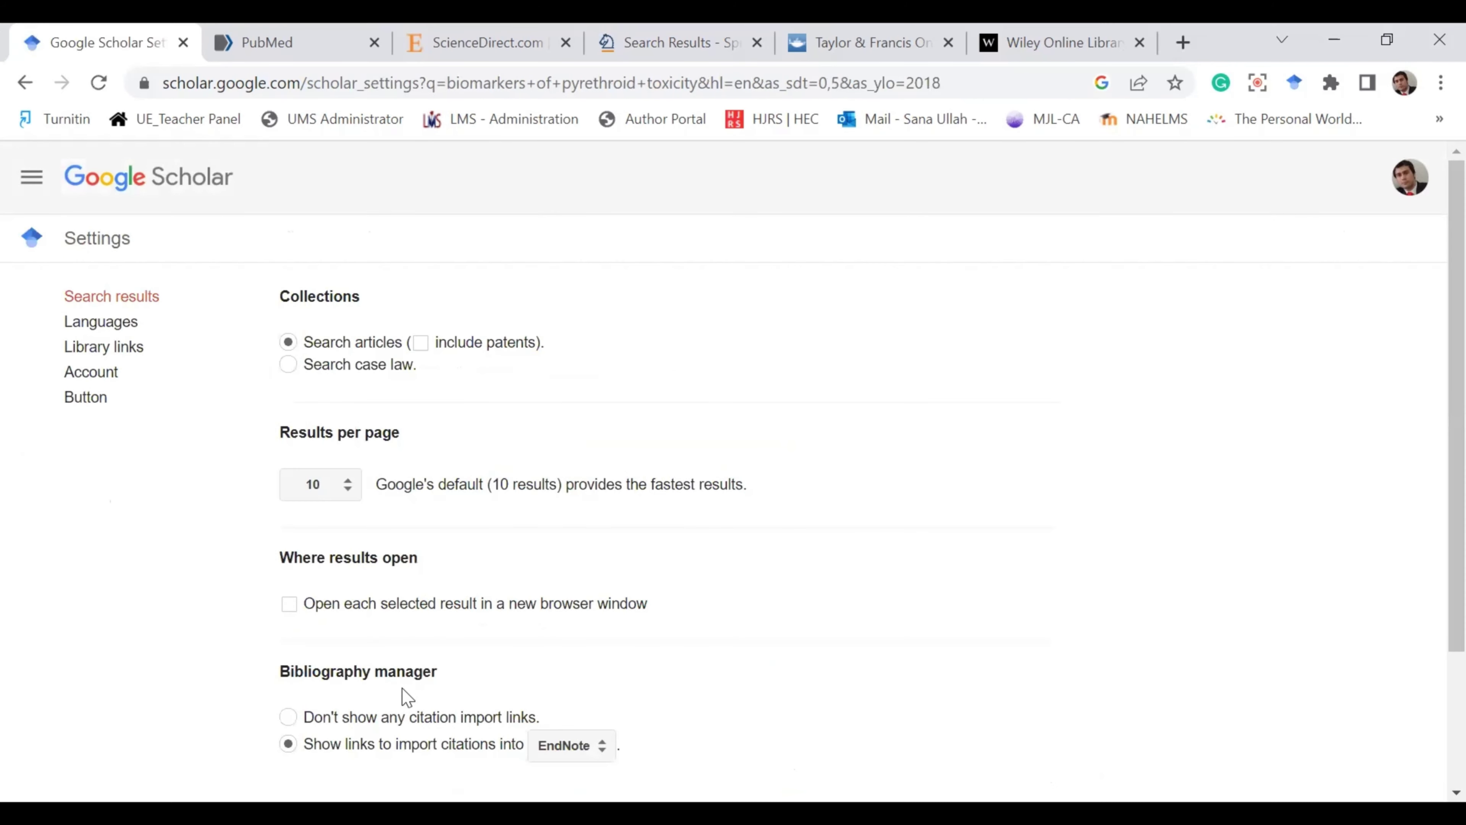
scroll(404, 647, down, 2)
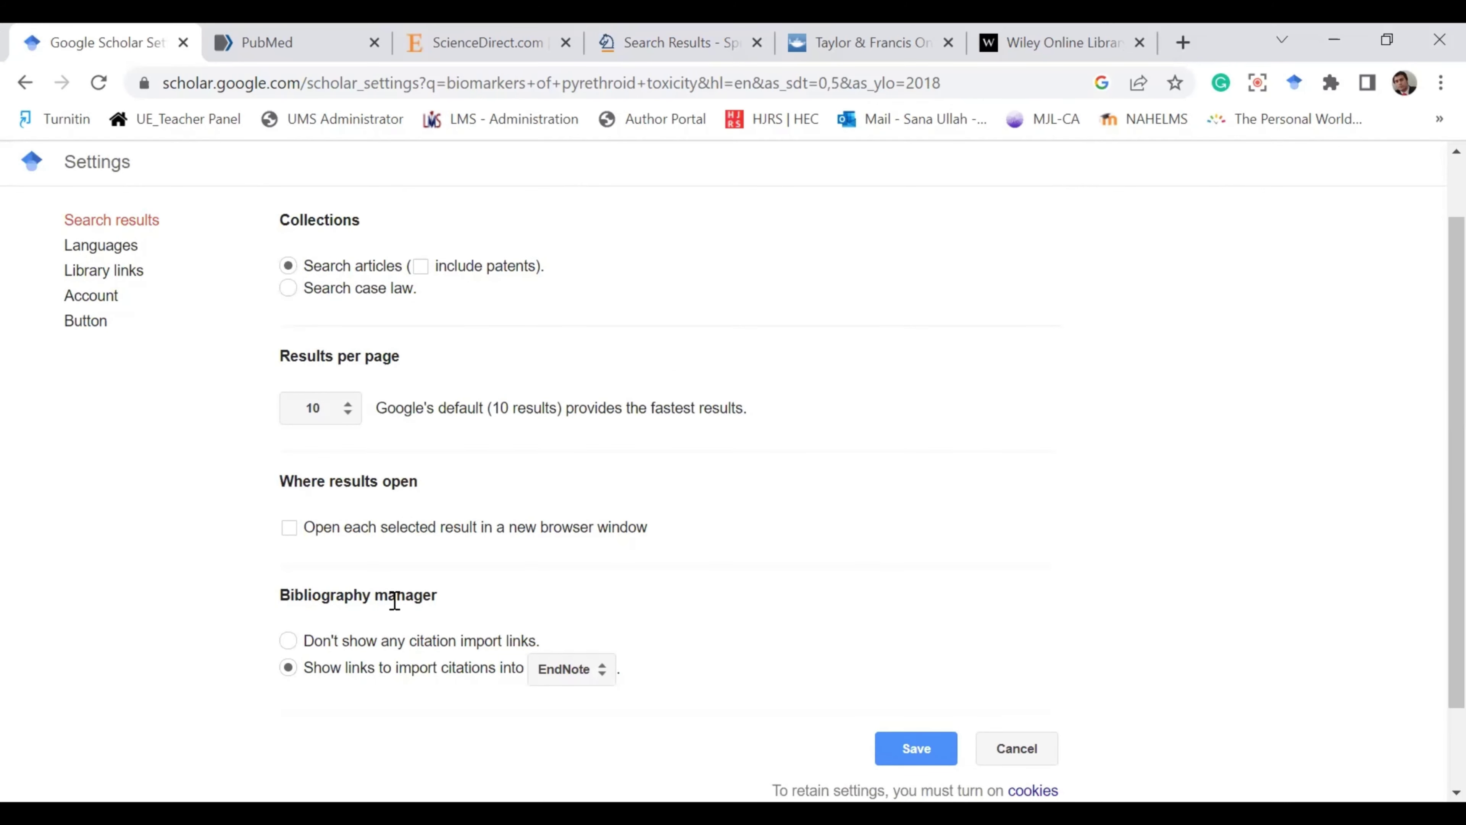
click(608, 670)
click(608, 667)
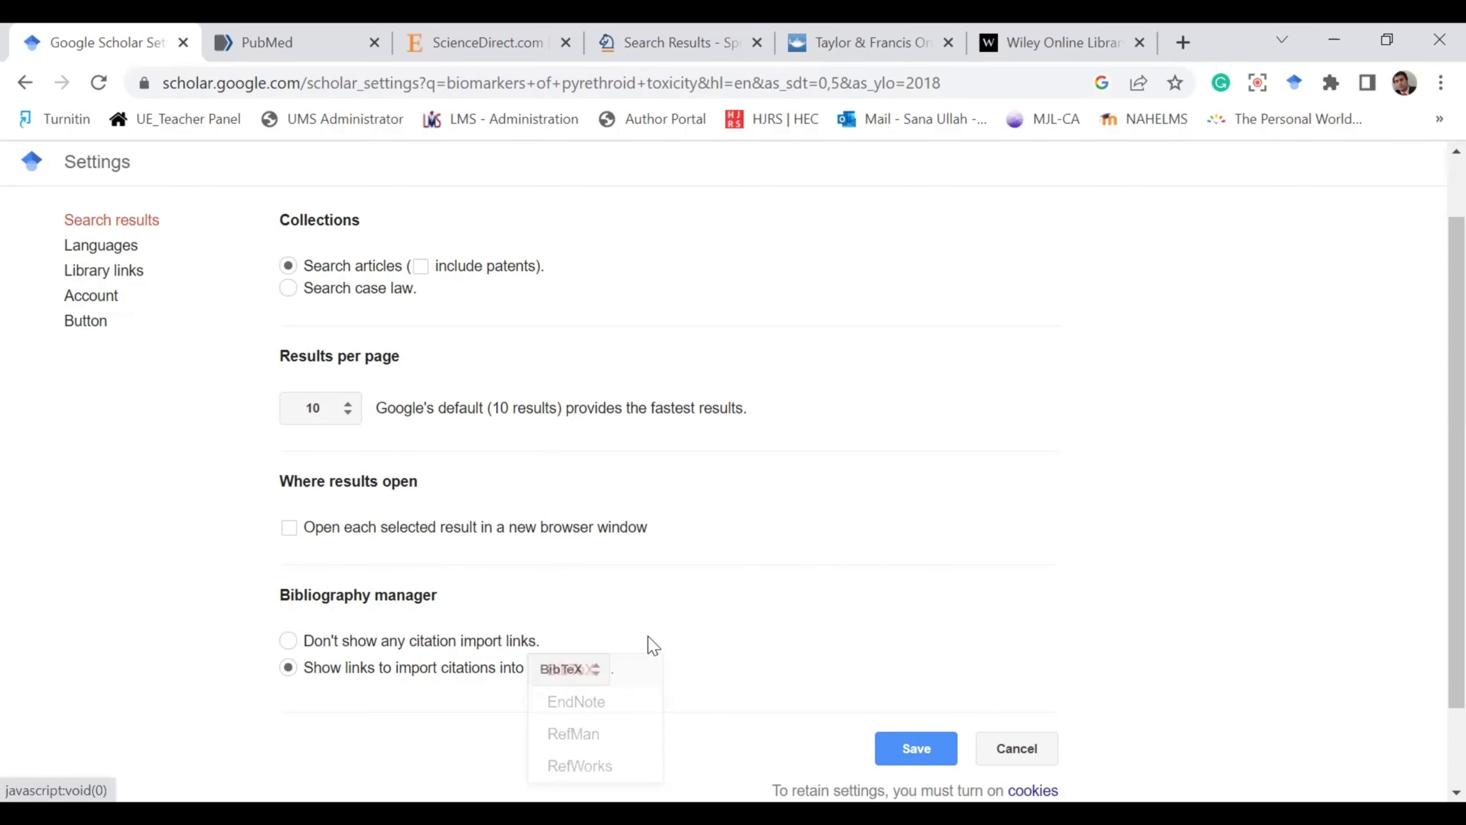
click(593, 670)
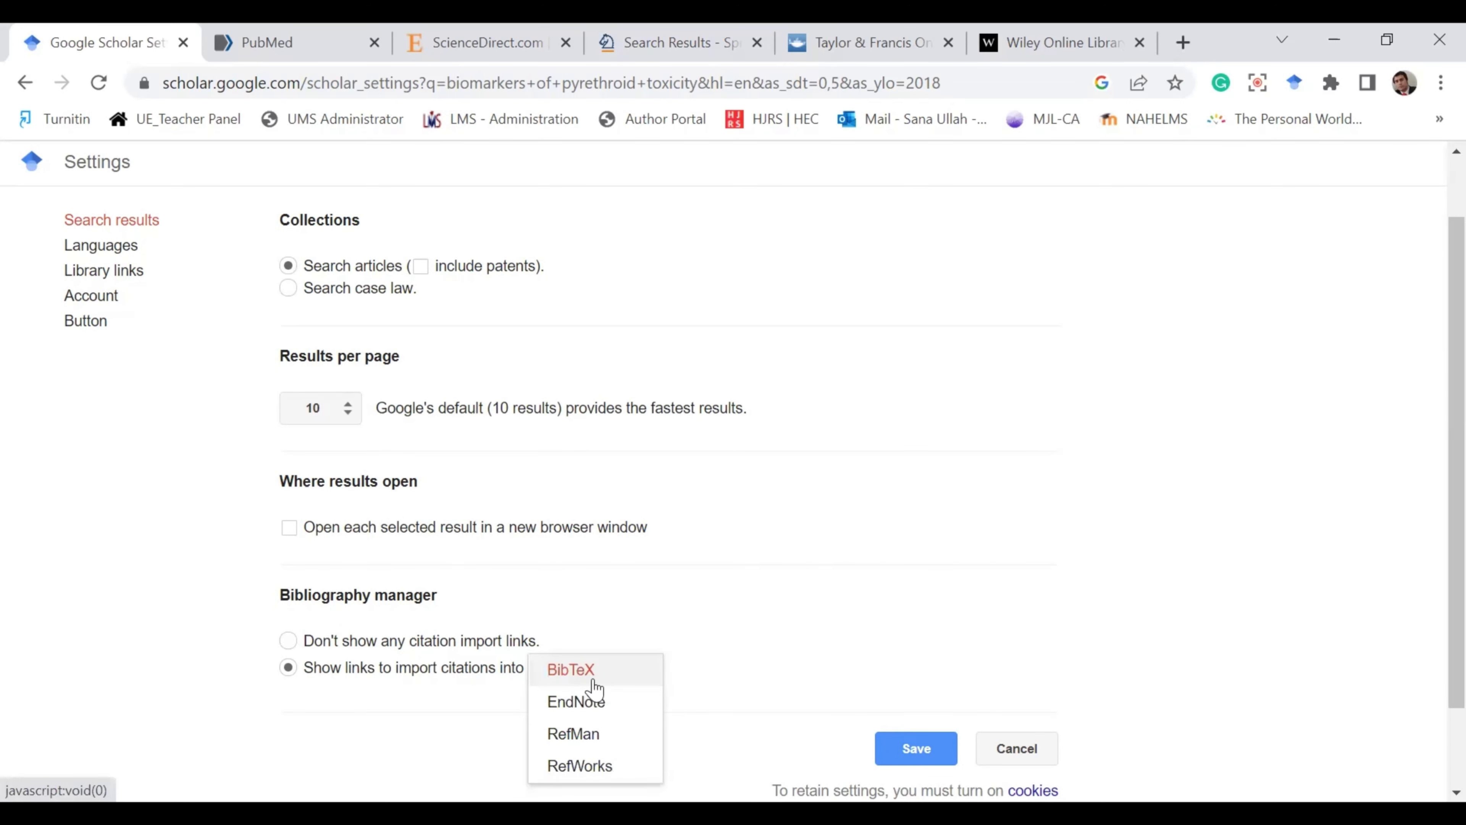
click(593, 700)
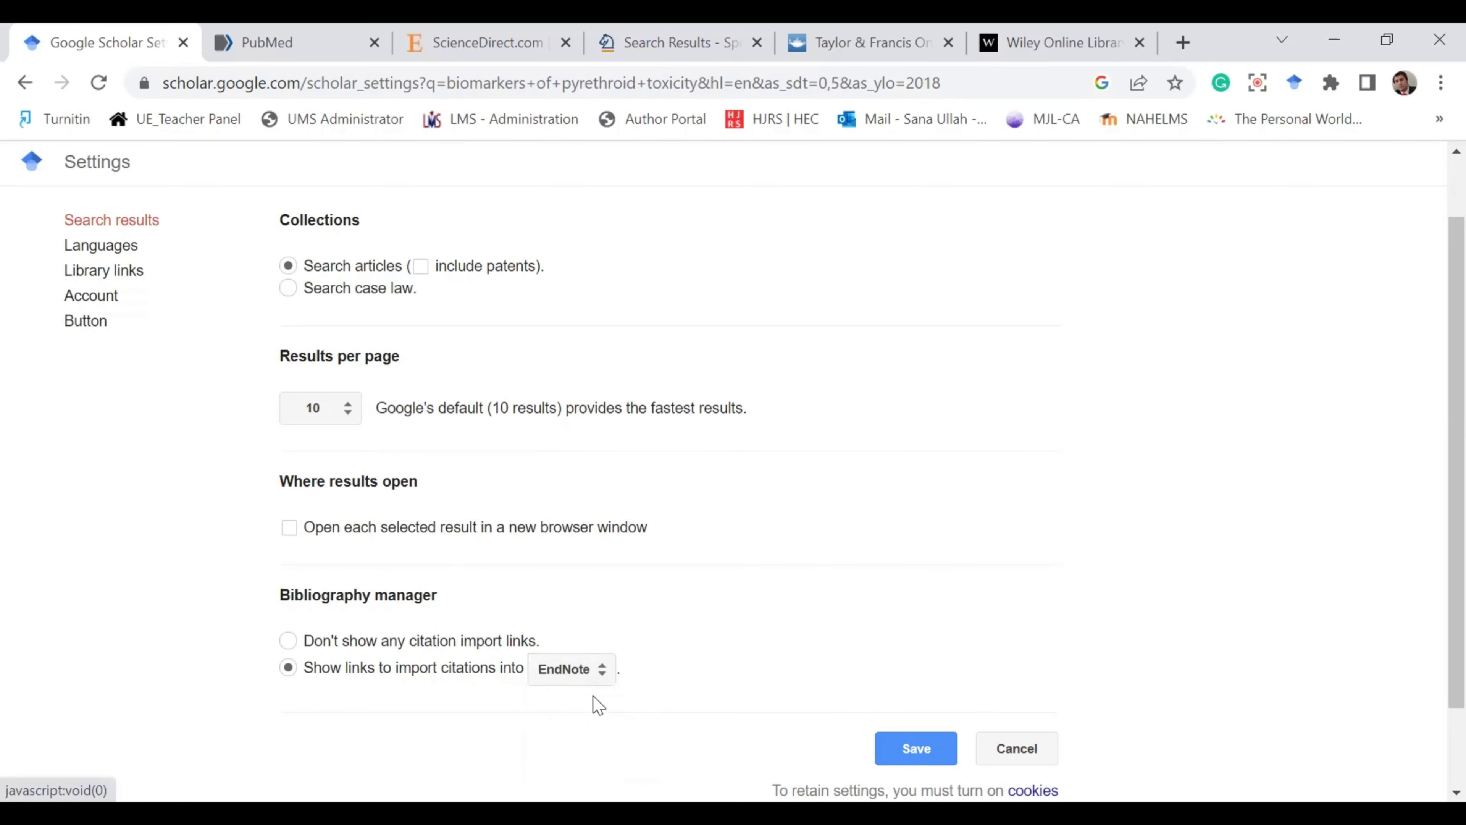
click(923, 751)
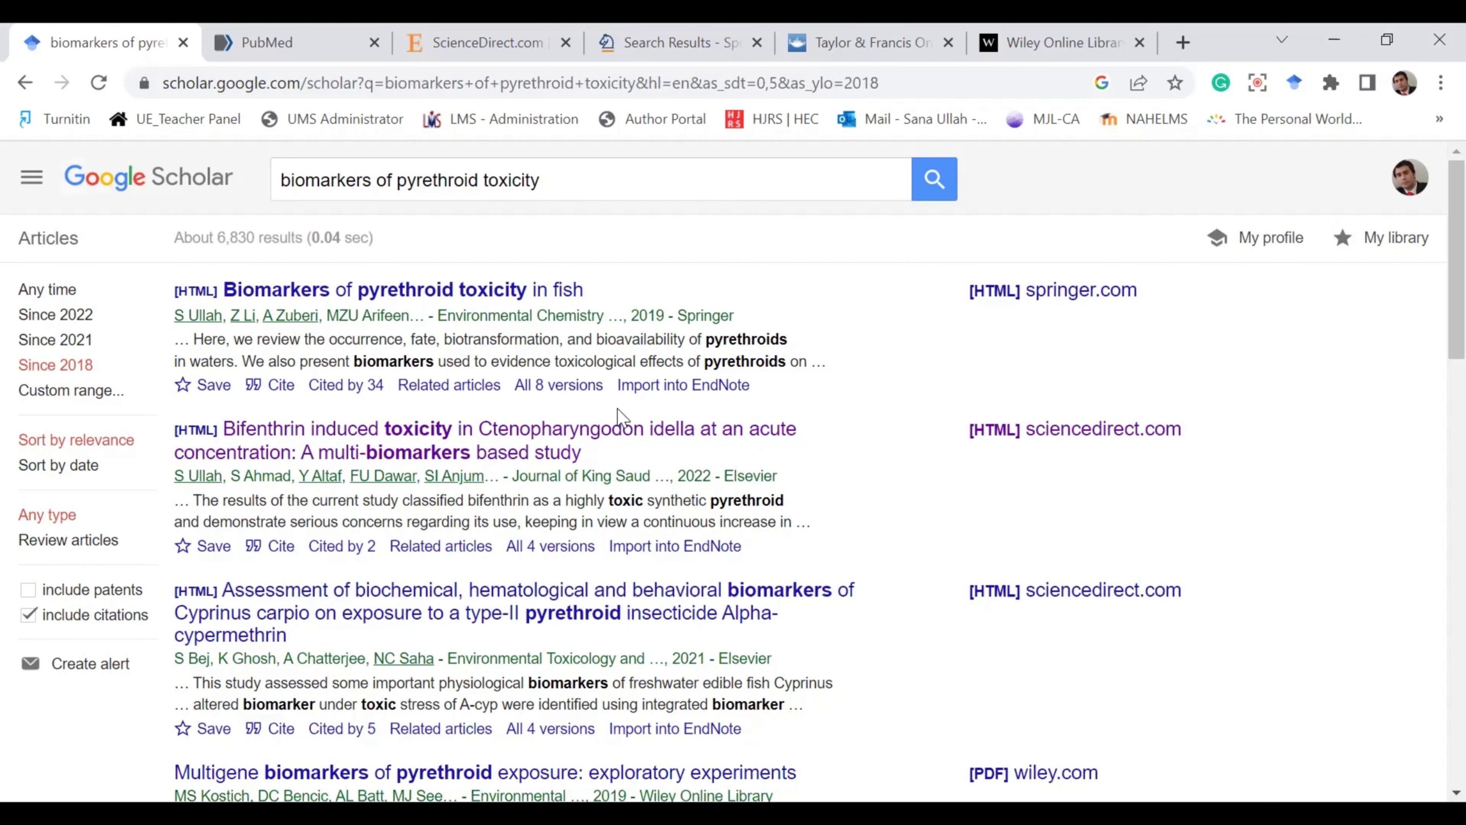
Step: Switch to the PubMed site and search for "deltamethrin - multiple biomarkers"
click(214, 49)
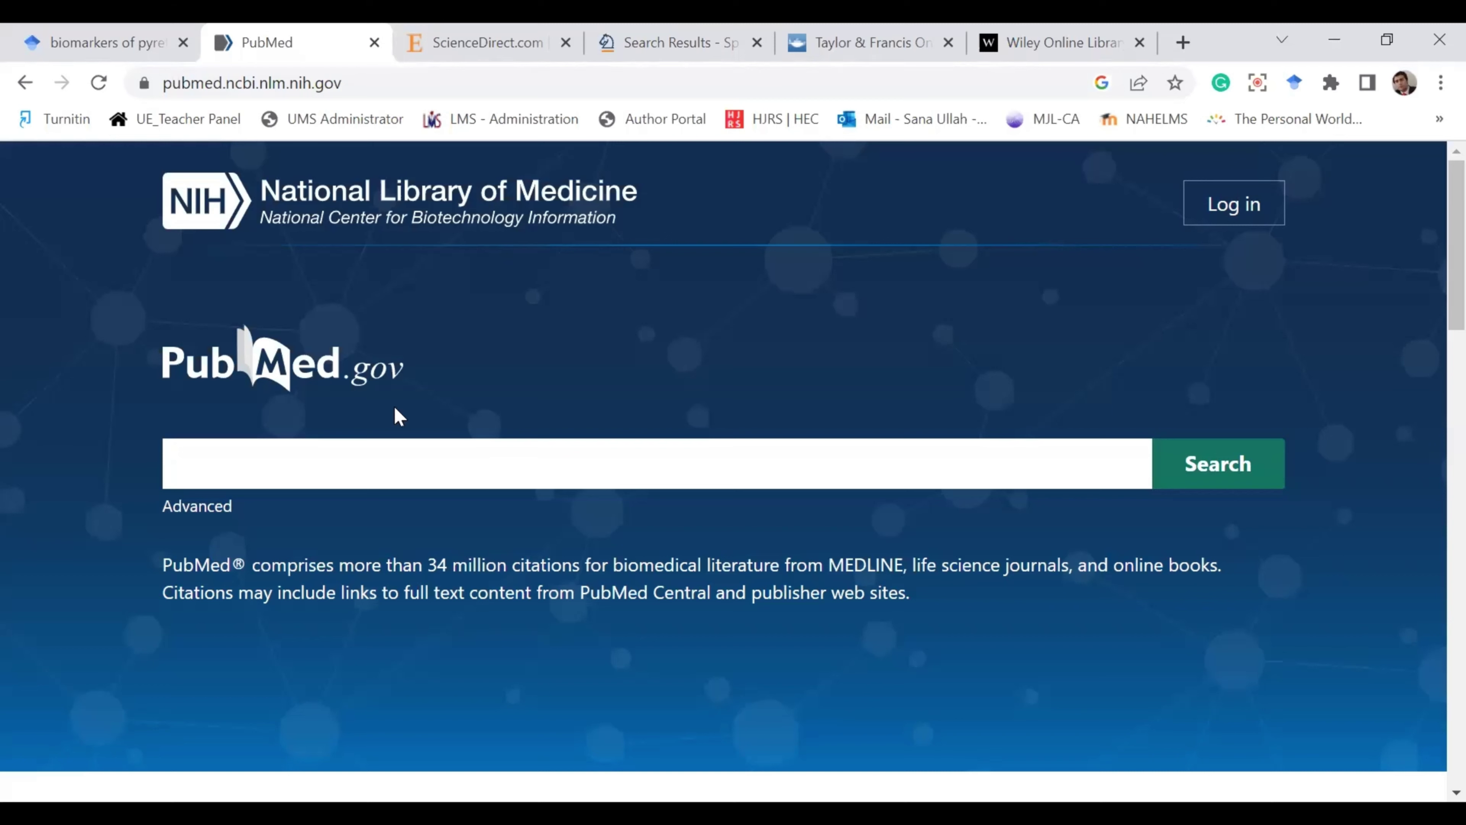
click(407, 450)
text(del)
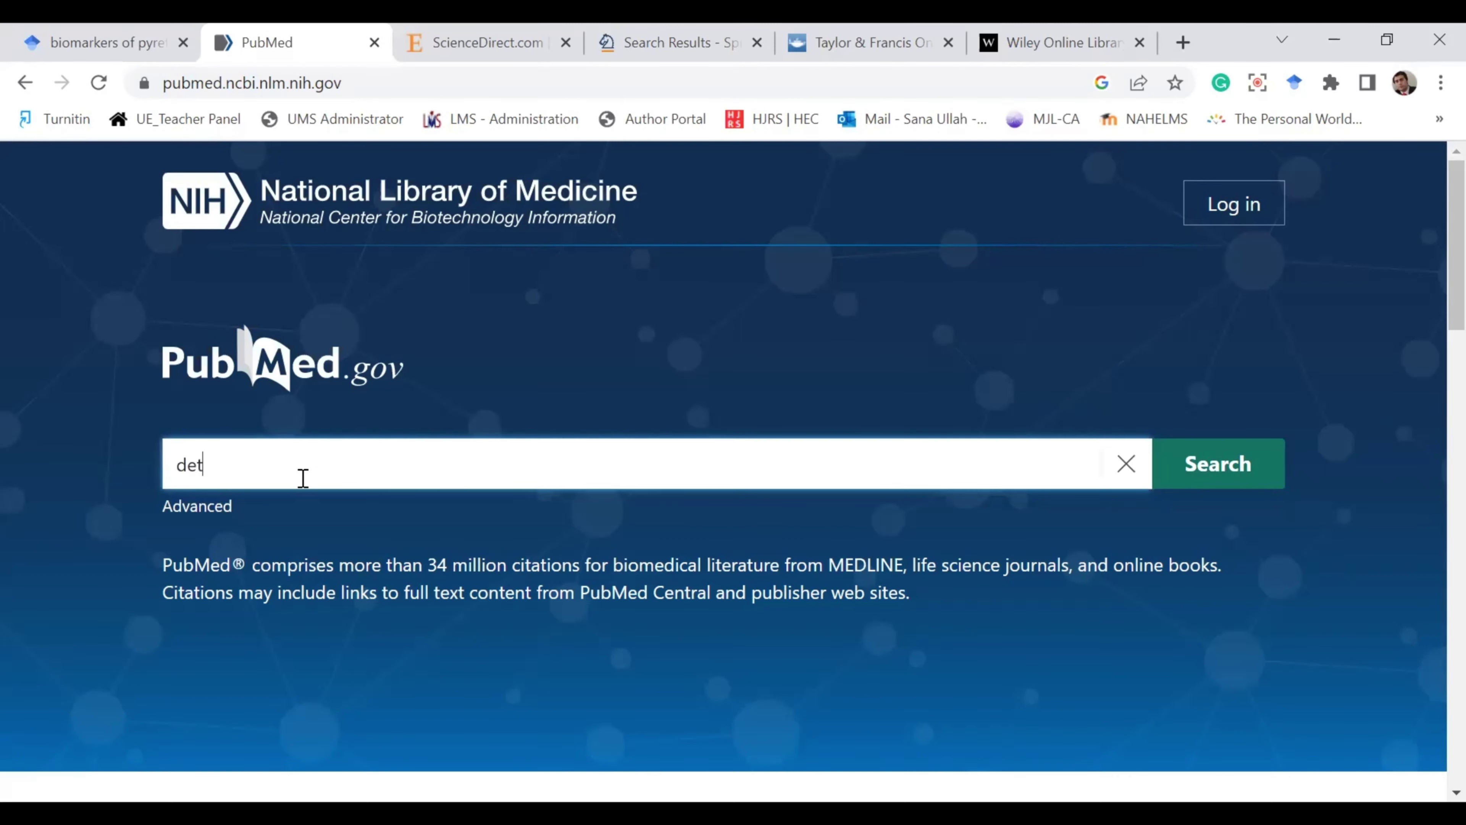
key(BackSpace)
text(le)
key(BackSpace)
text(ltam)
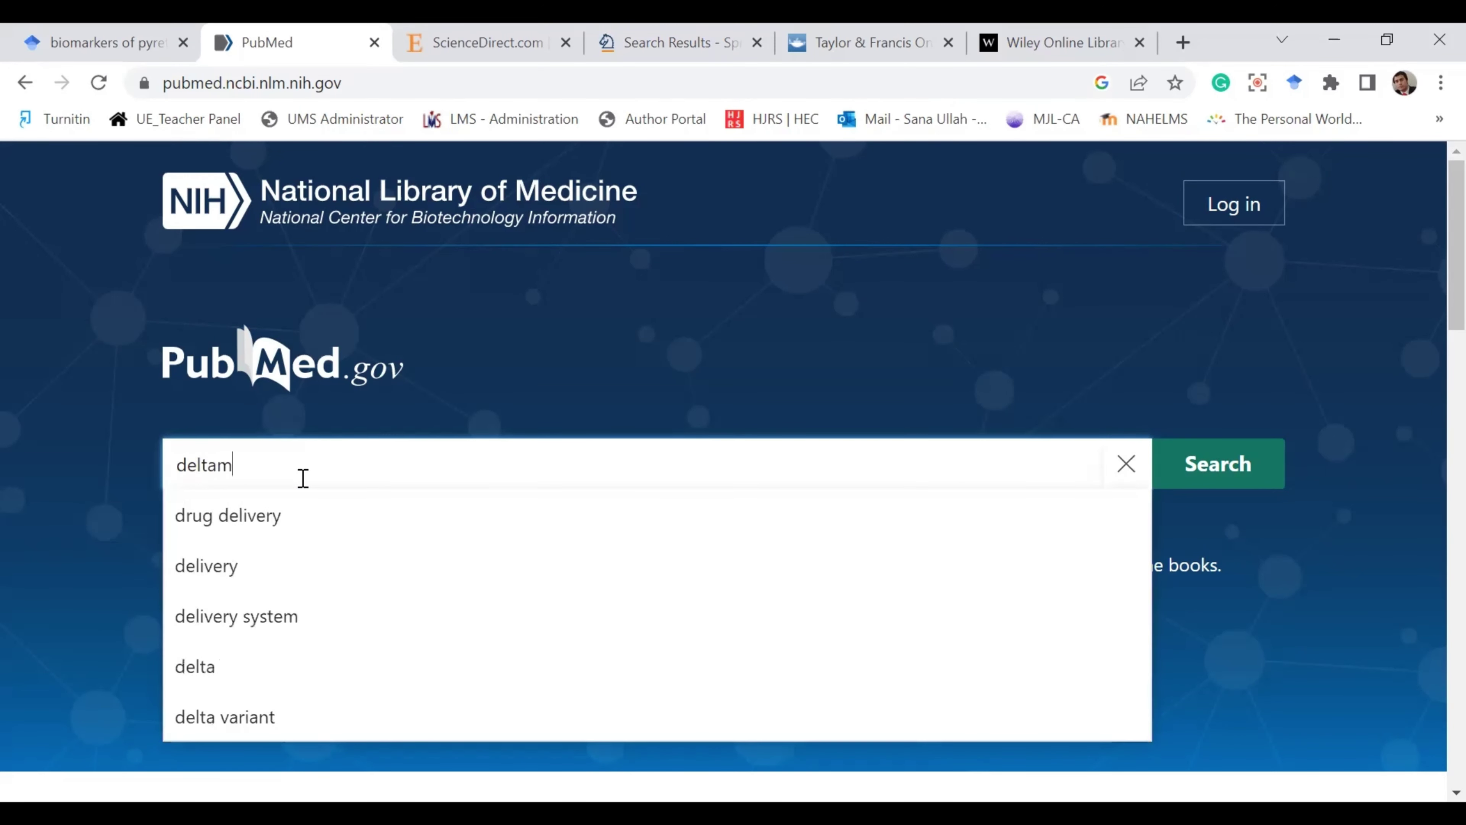
text(ethrin - m)
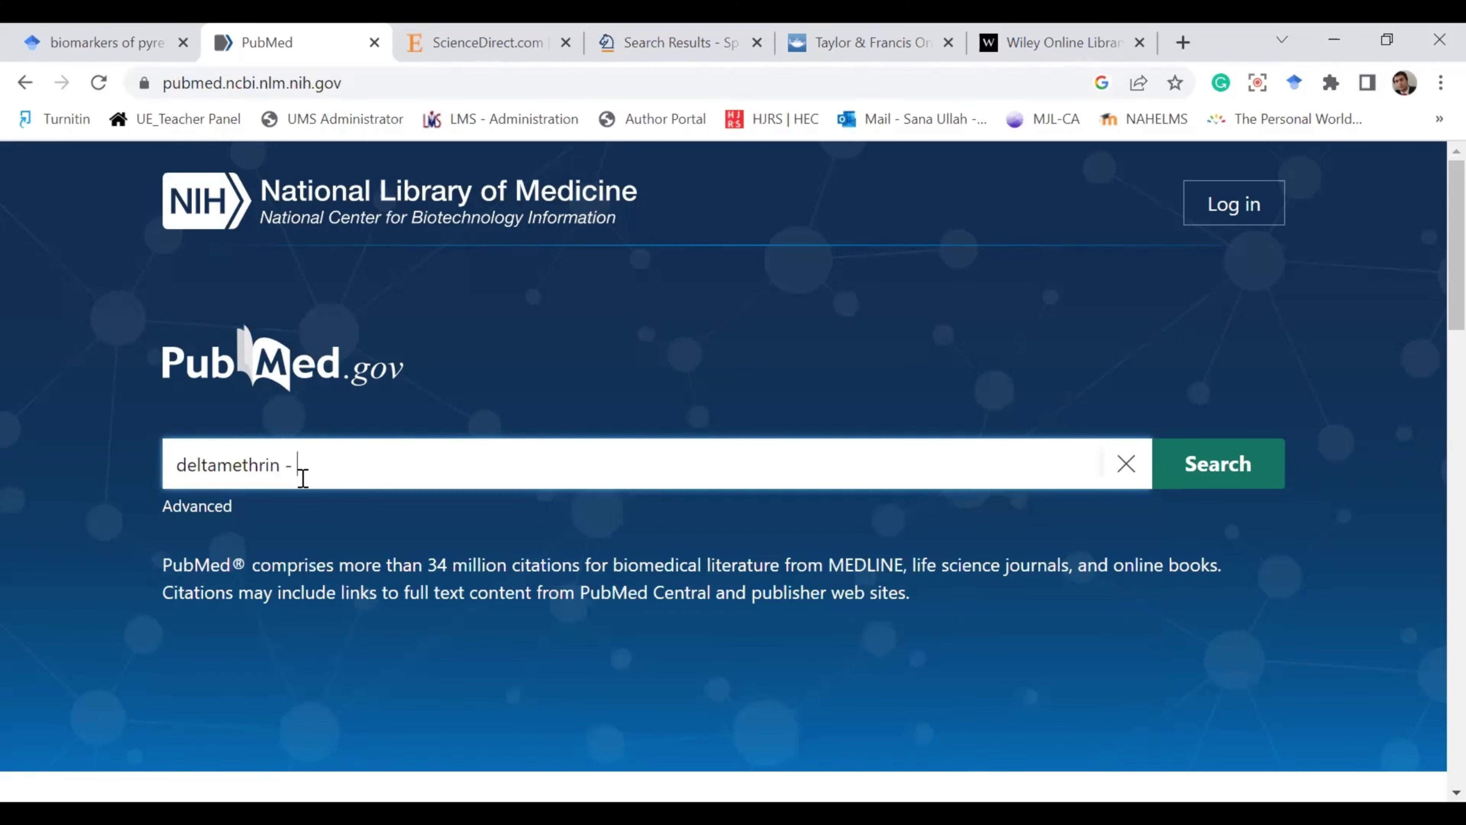
text(ultipel)
key(BackSpace)
key(BackSpace)
text(le biomarkers)
key(Return)
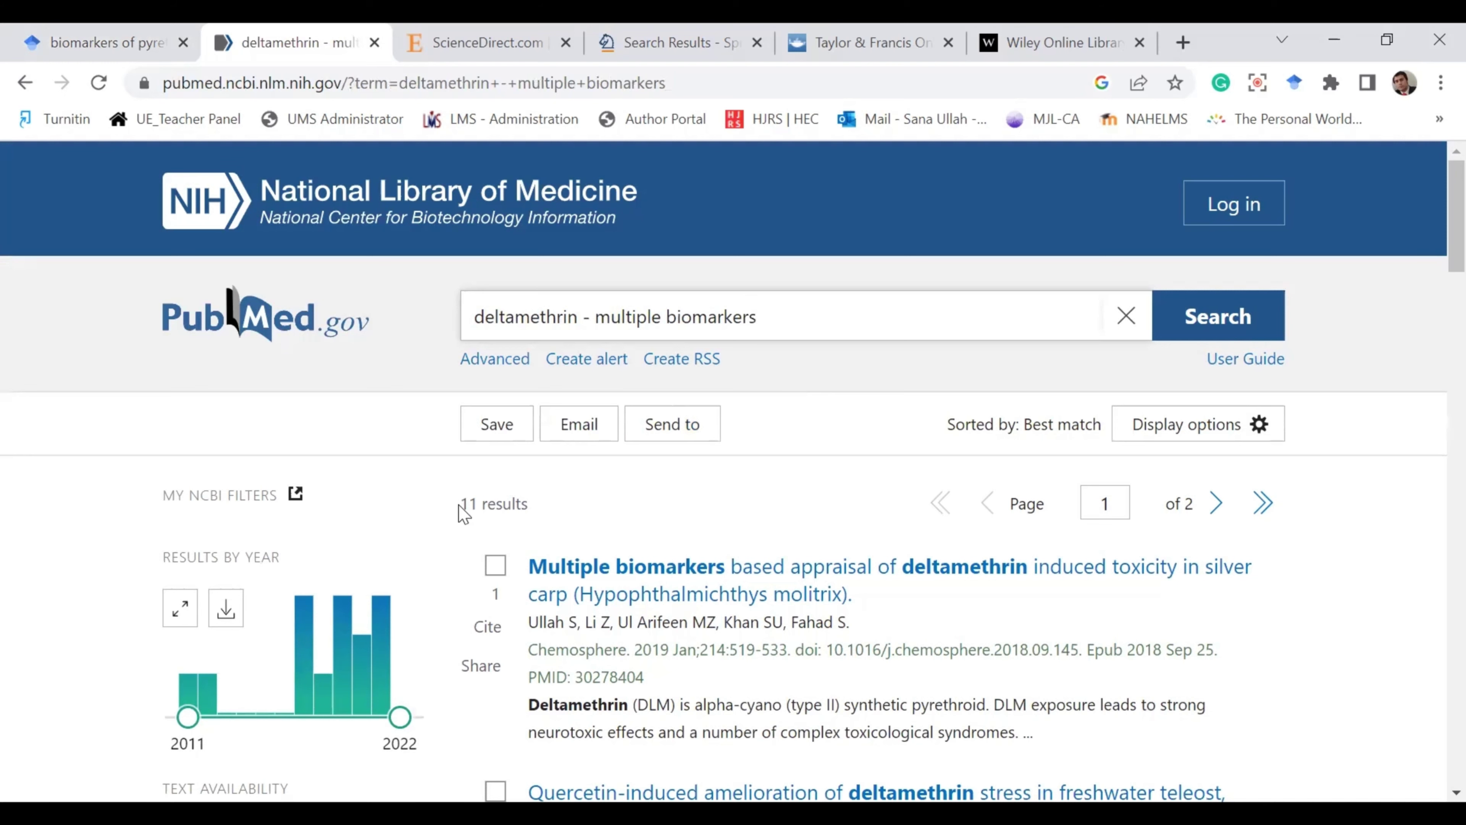
Step: Open the PubMed article "Multiple biomarkers based appraisal of deltamethrin induced toxicity in silver carp" without keeping it ticked in the results
scroll(402, 583, down, 2)
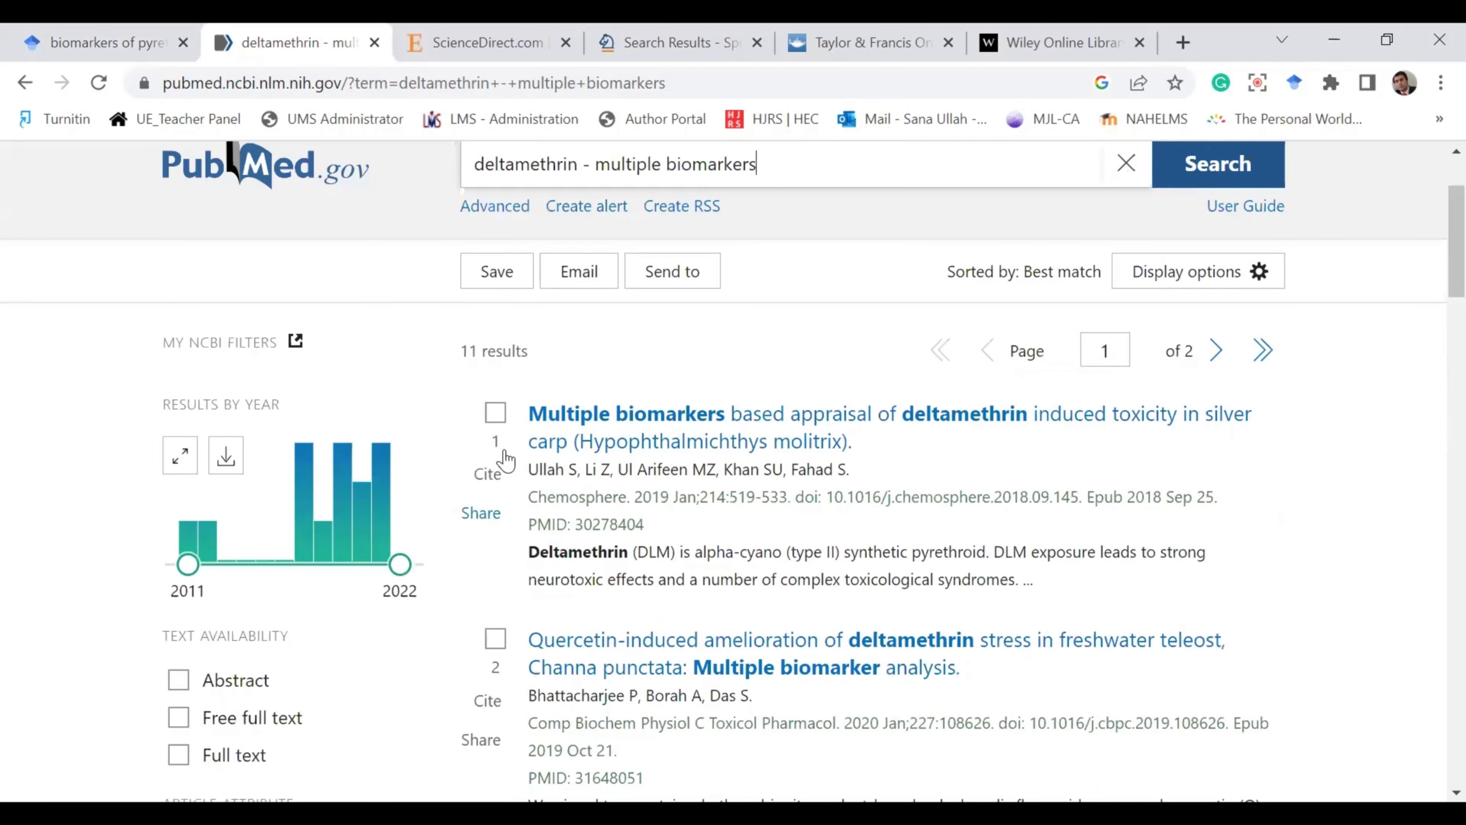
click(495, 413)
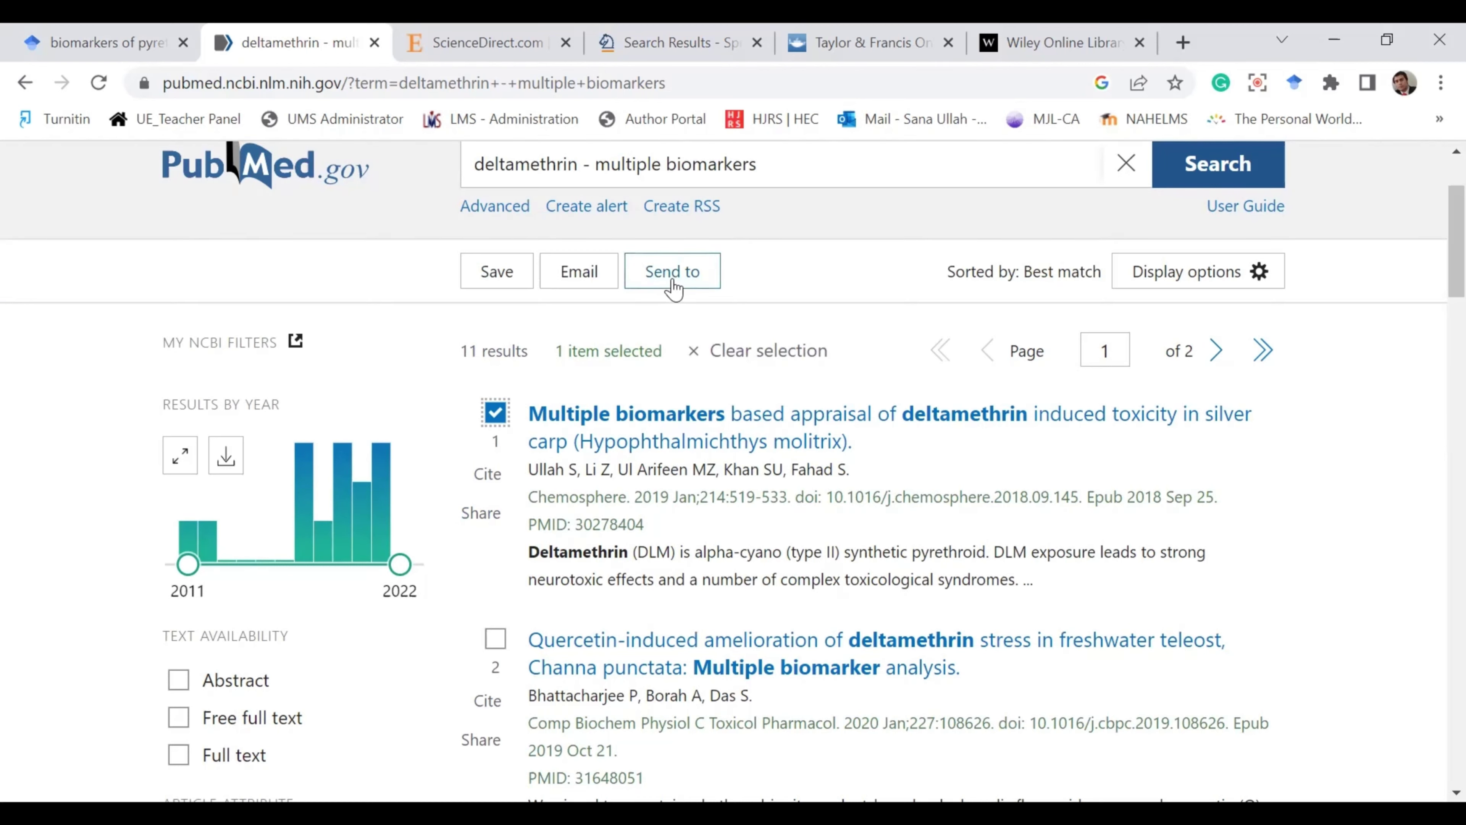
click(495, 414)
click(634, 426)
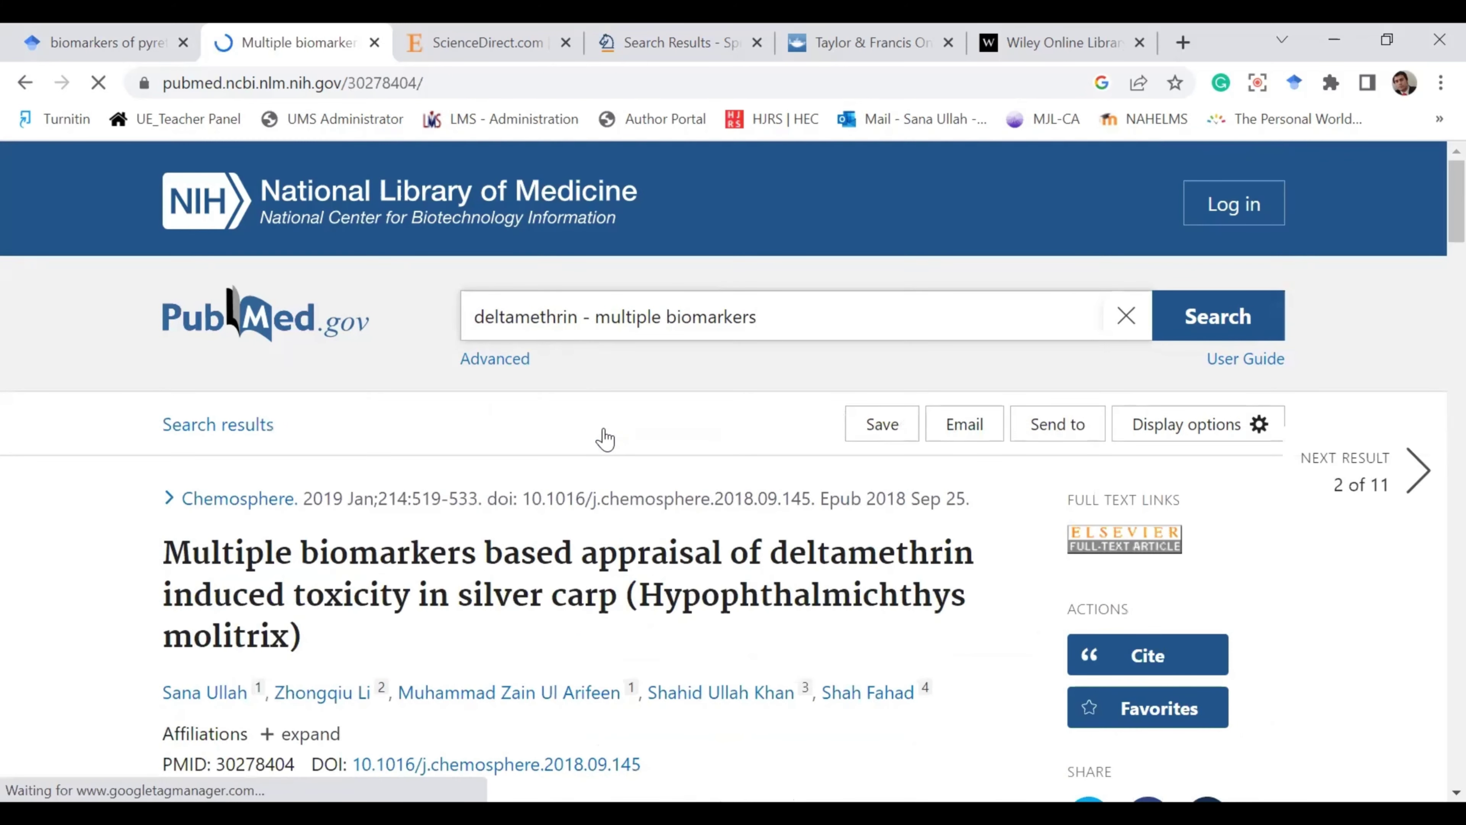
Step: Open the article's citation options, download its .nbib citation file and import that file into EndNote
scroll(1160, 536, down, 2)
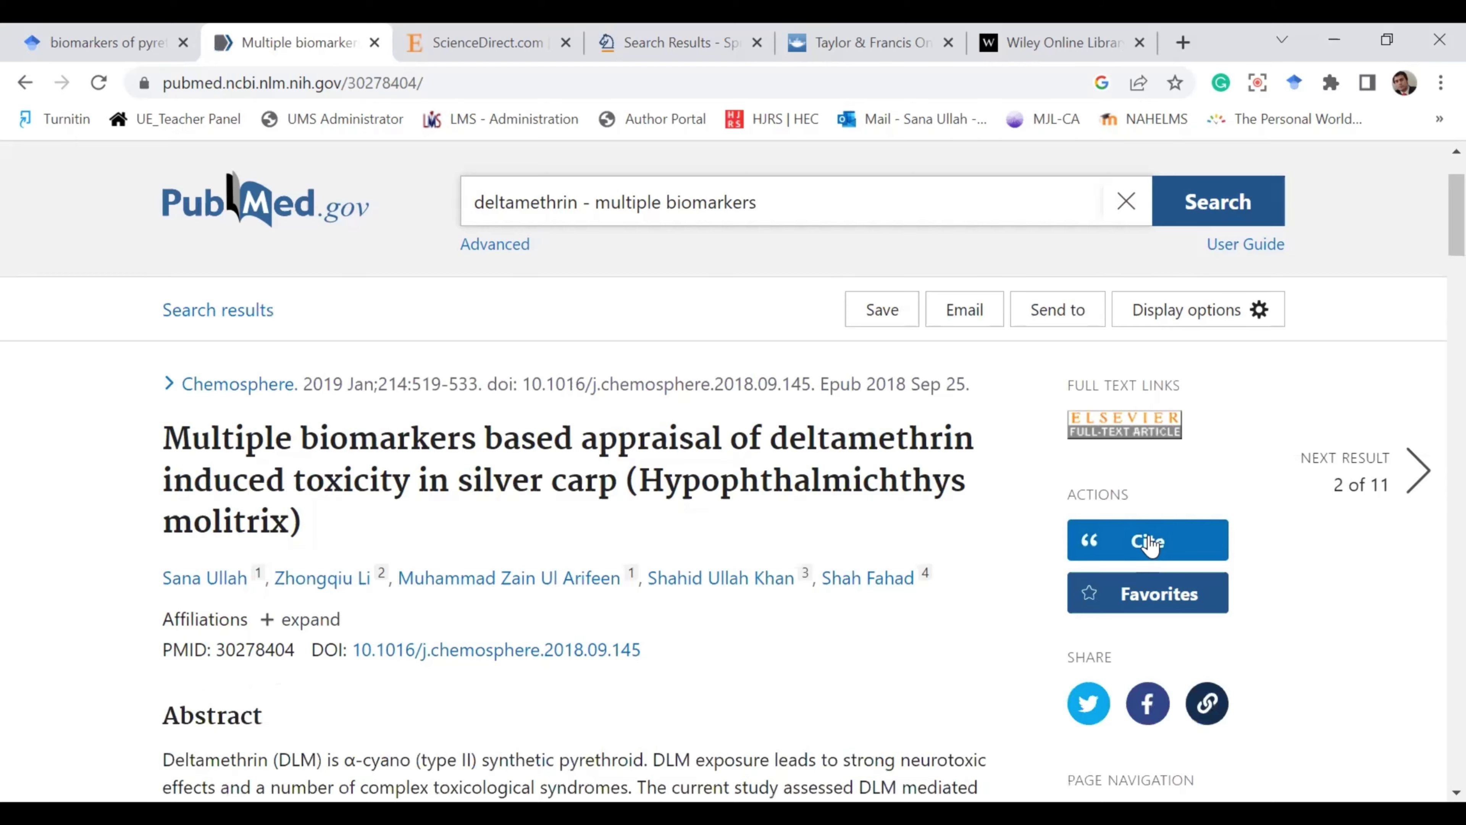
click(1155, 539)
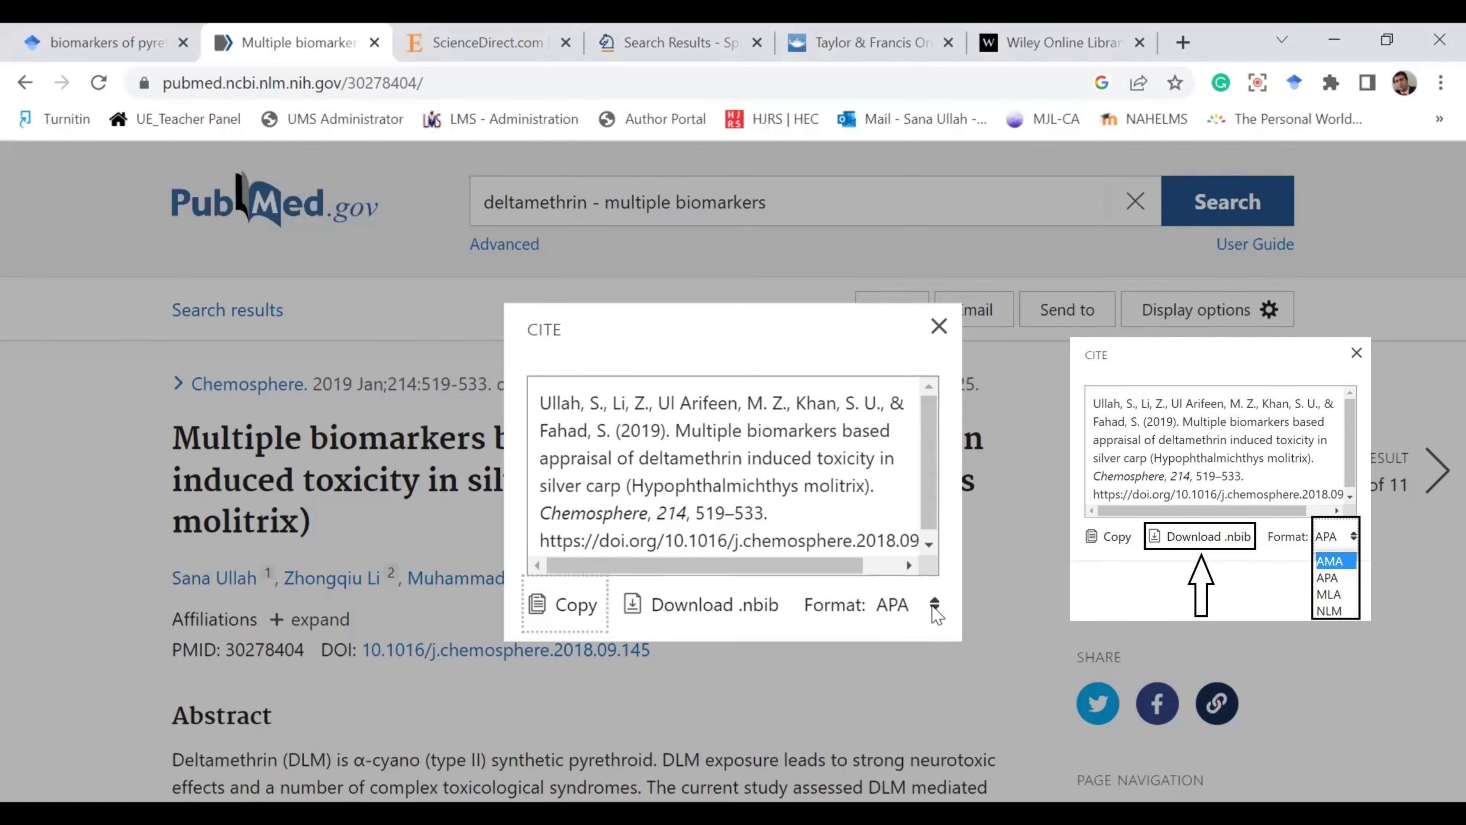
click(935, 607)
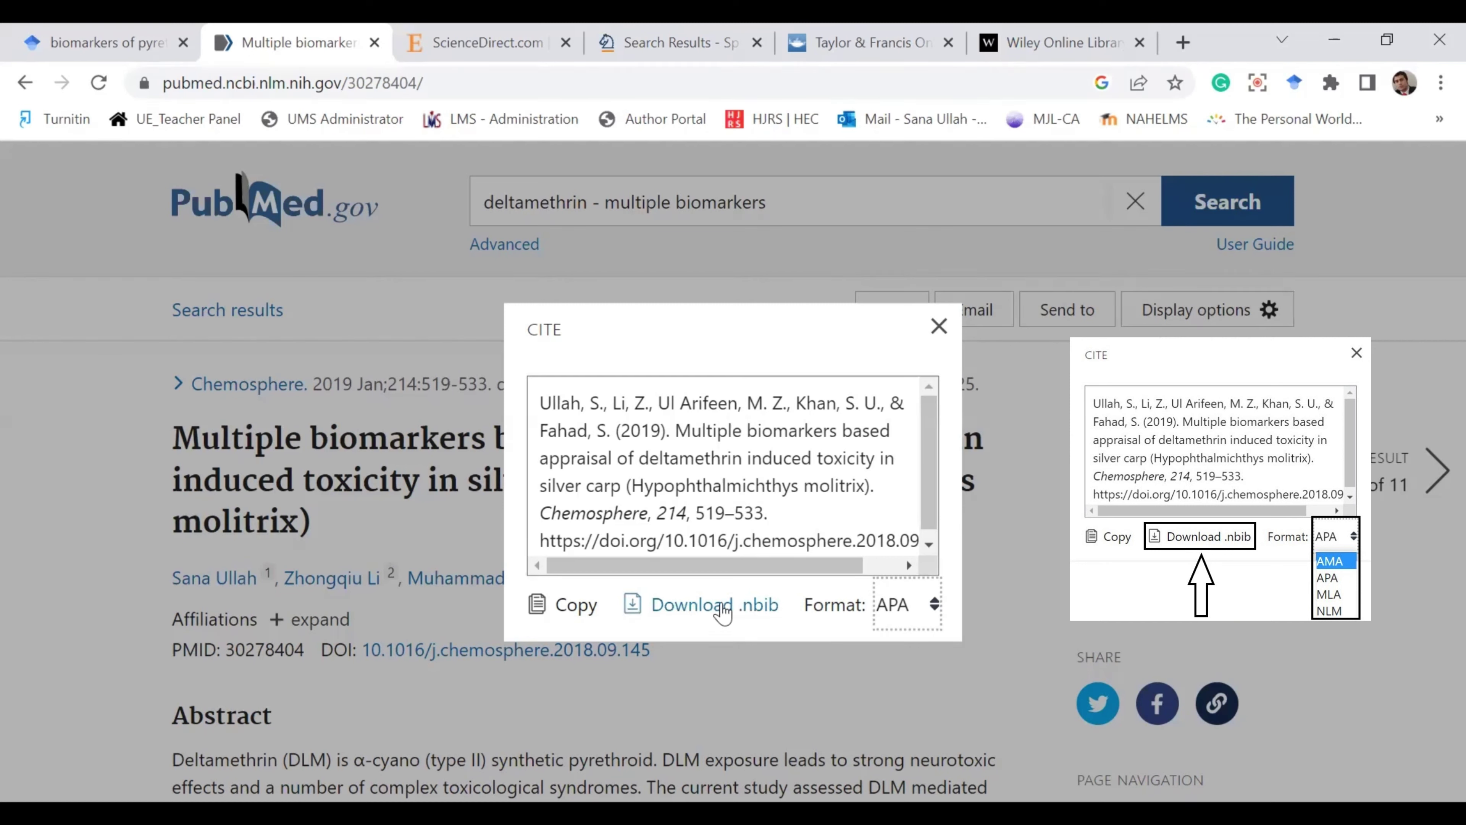
click(690, 613)
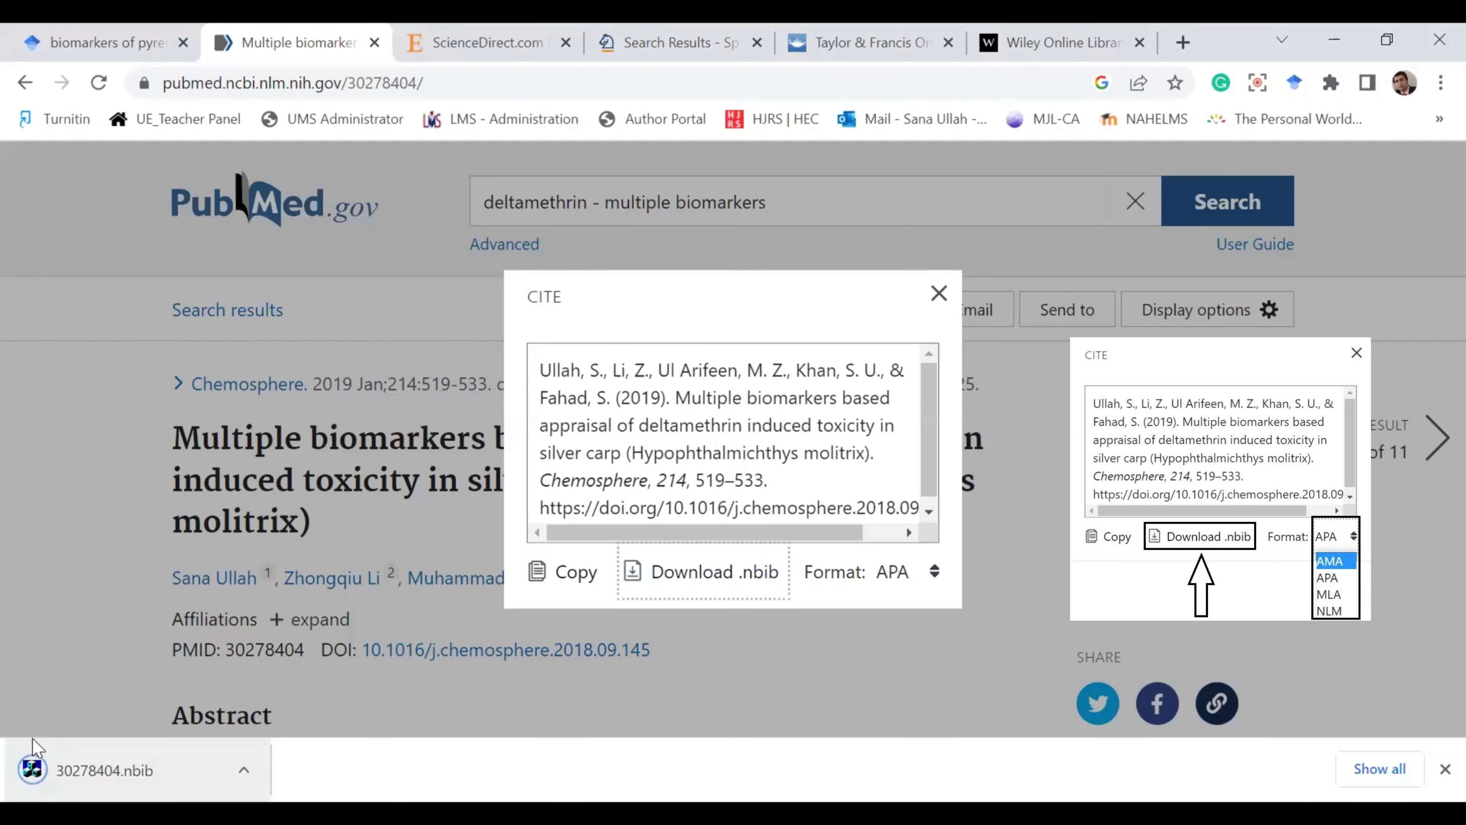
click(106, 764)
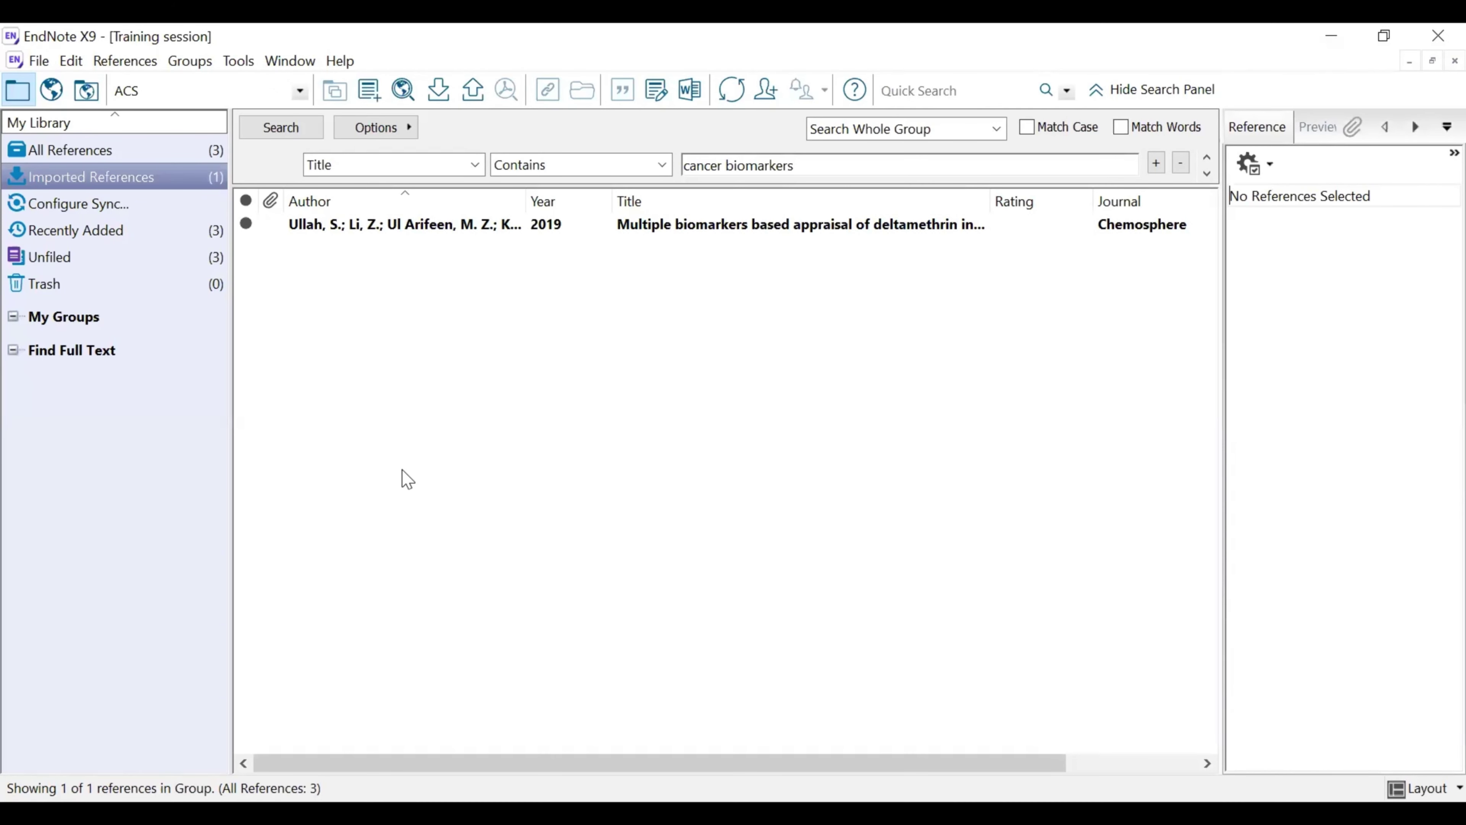
Step: Check the imported deltamethrin reference and all references in the library, then return to Chrome and close PubMed's citation window
click(446, 228)
click(156, 151)
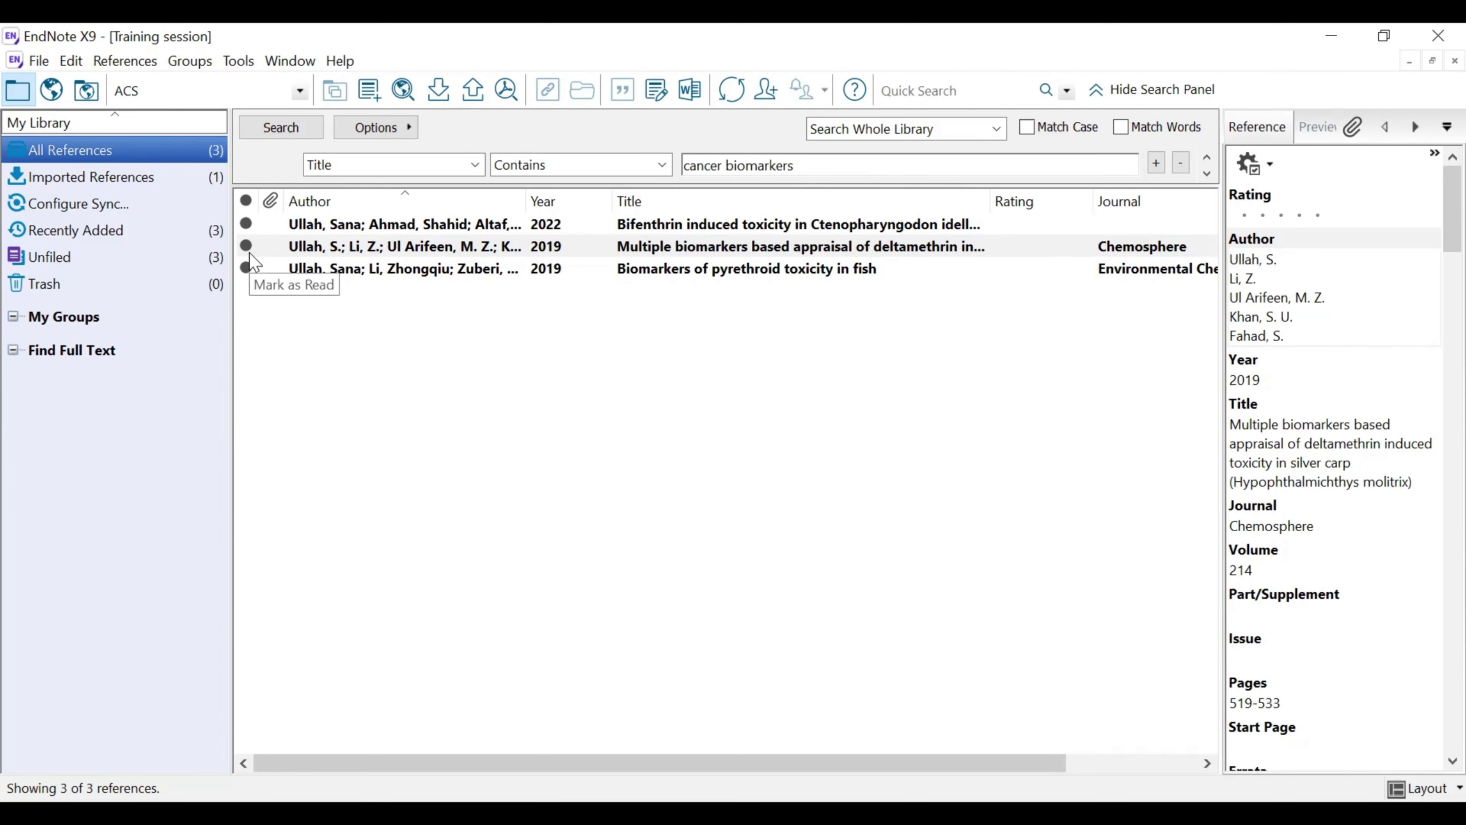
key(alt+Tab)
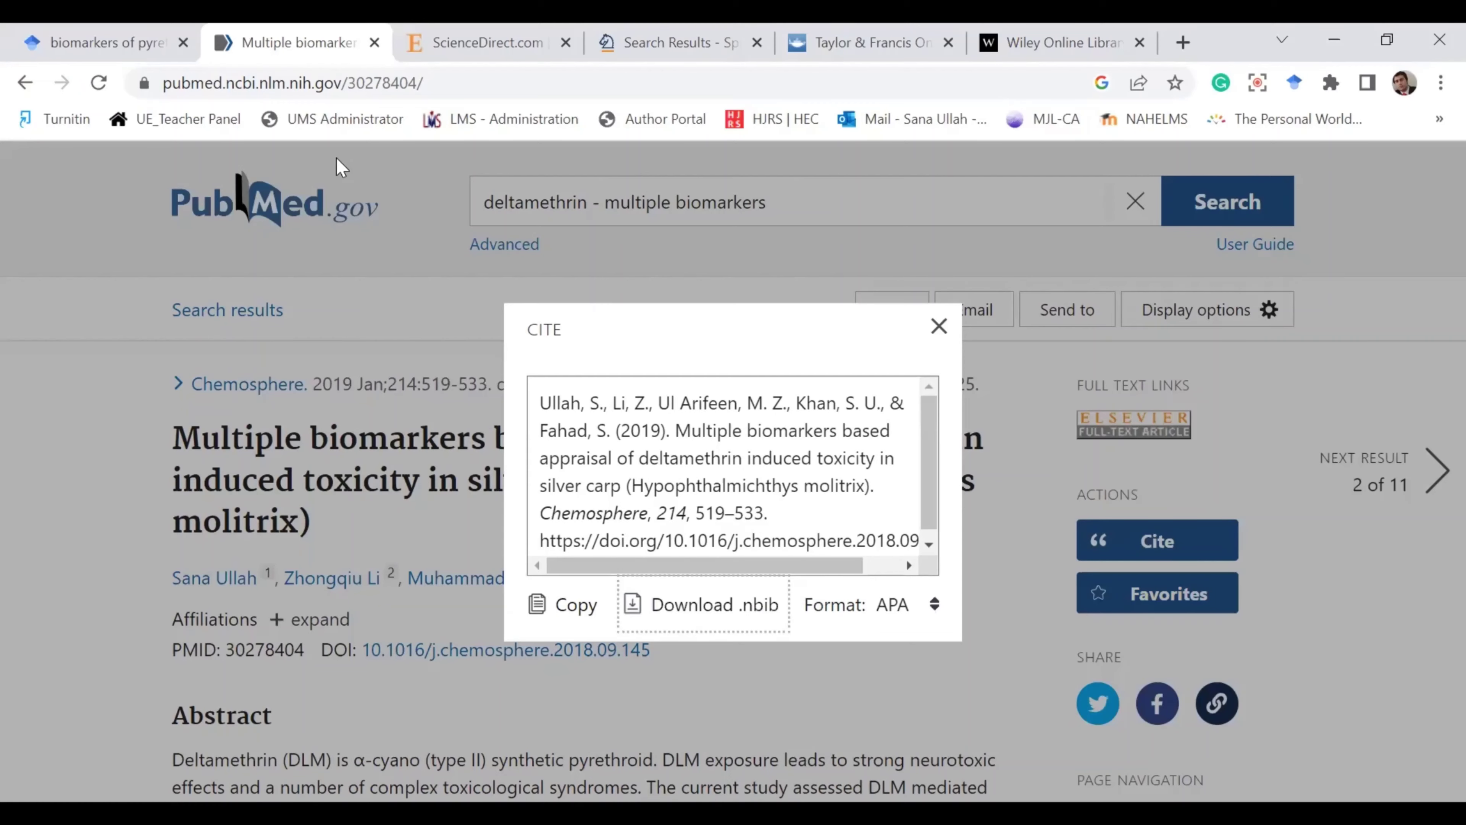
click(940, 327)
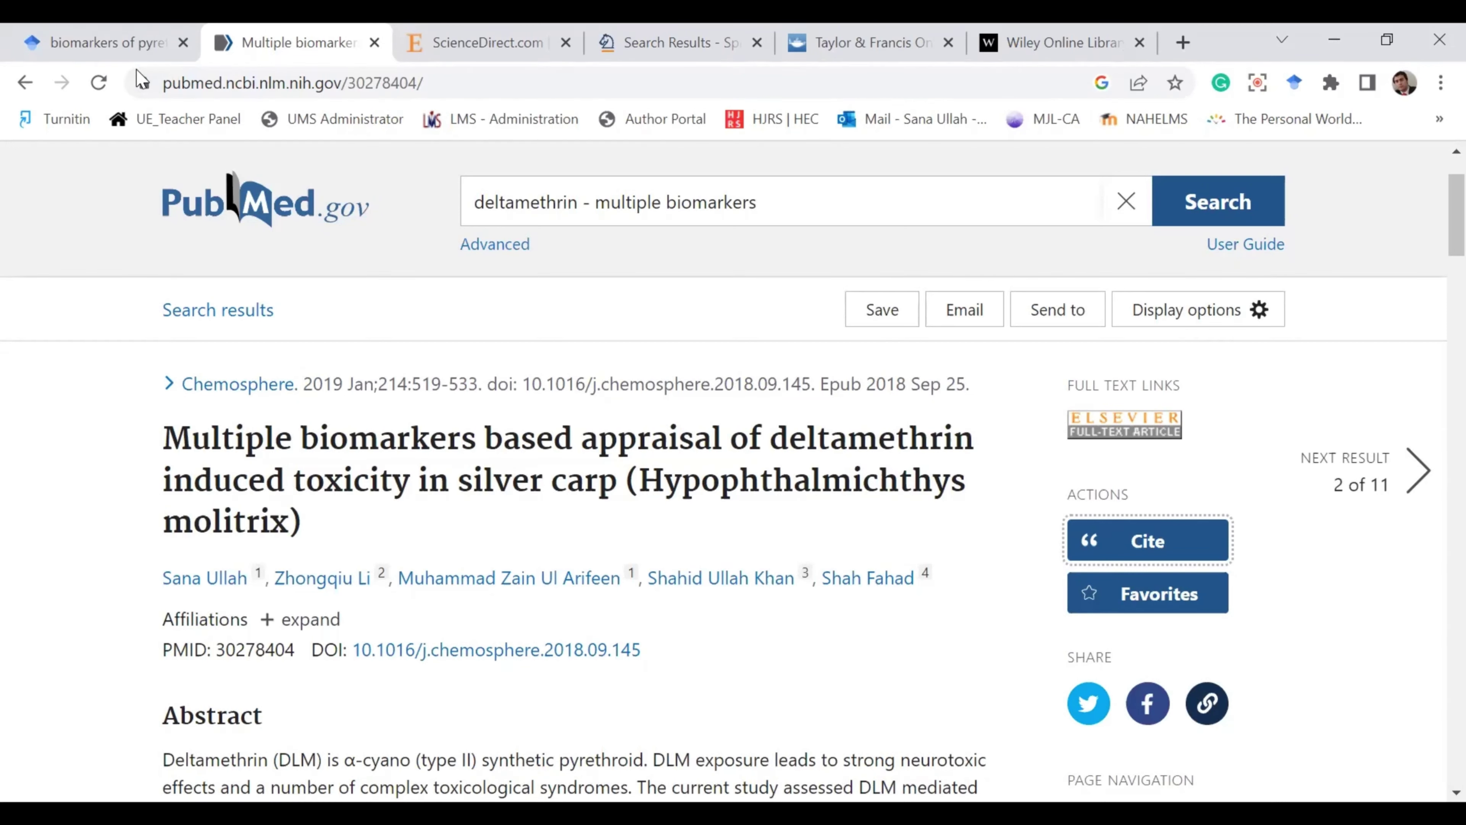
click(889, 267)
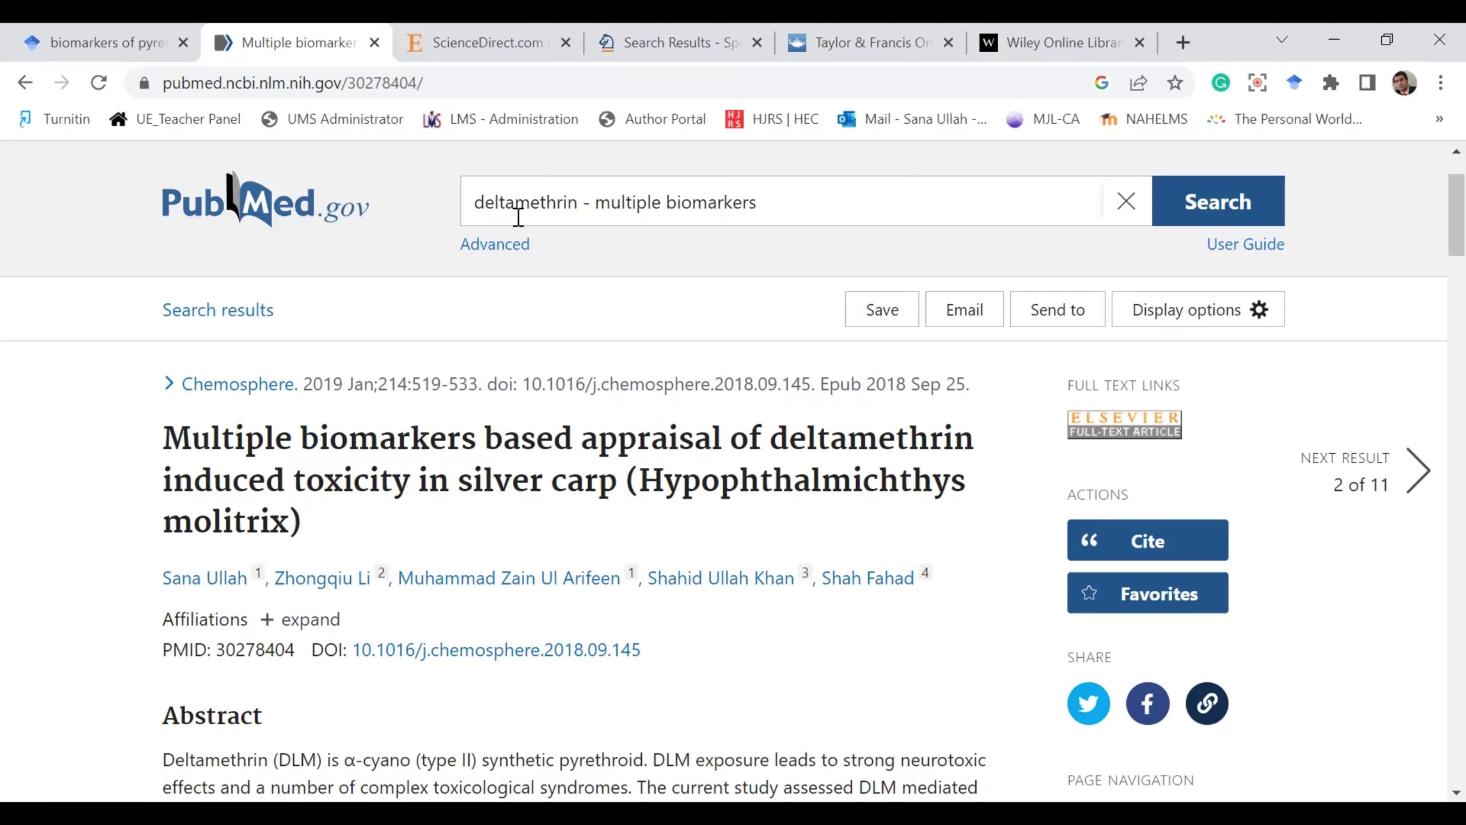
Step: Switch to ScienceDirect and search for the keyword "malathion" with the suggested author's name entered in the author field
click(487, 42)
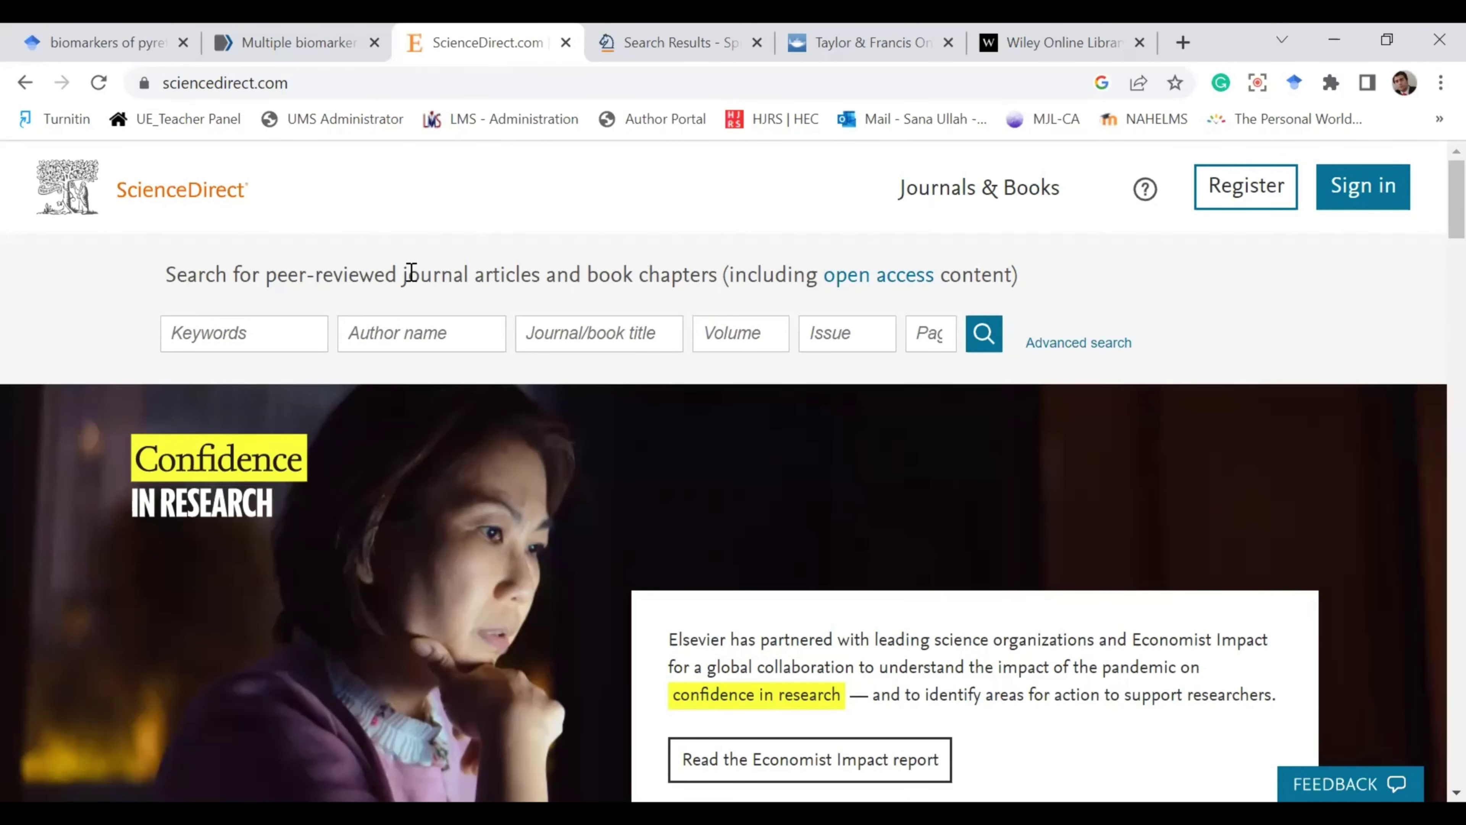
click(283, 346)
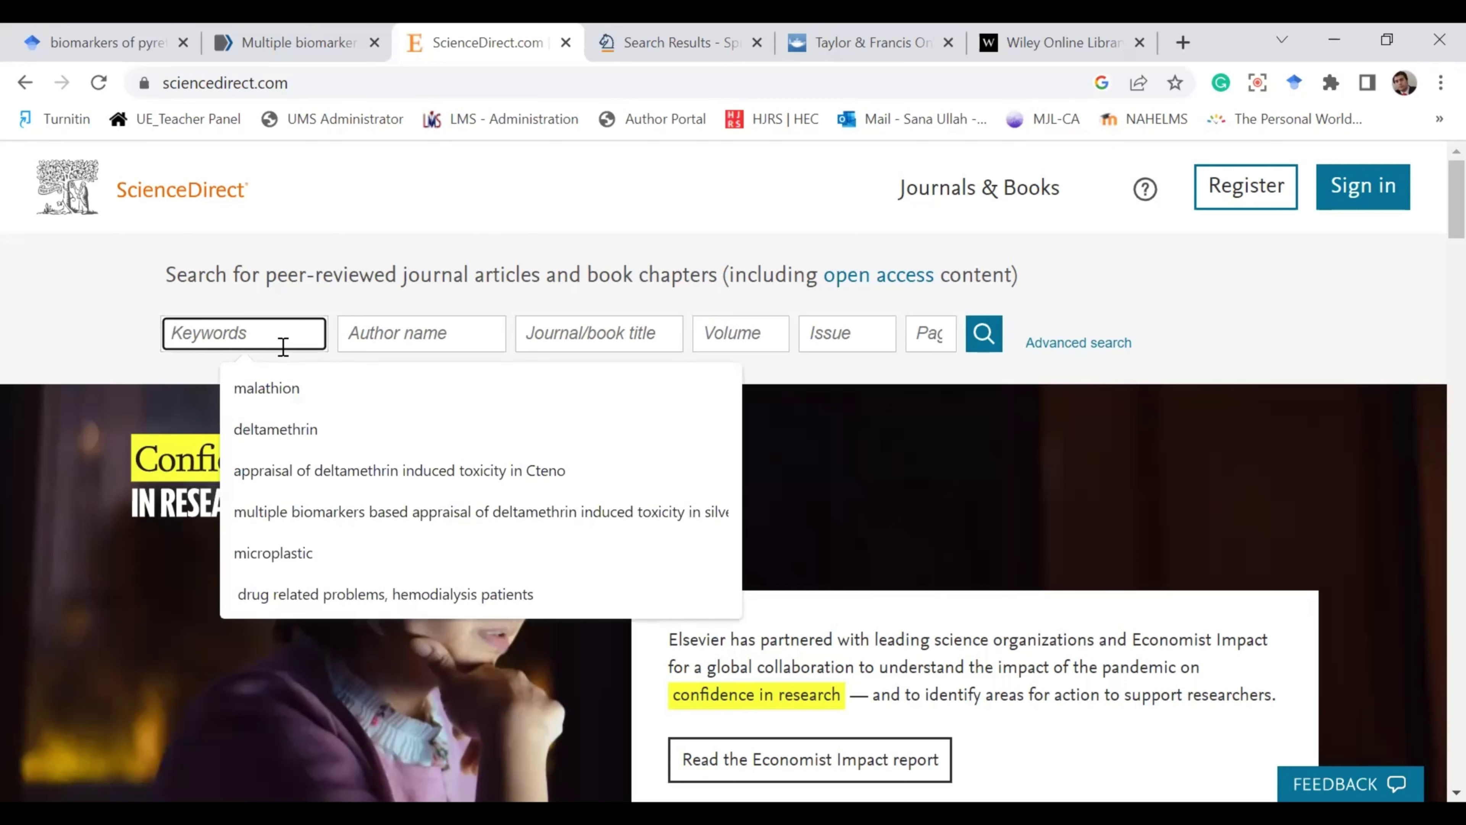
text(malathion)
click(287, 383)
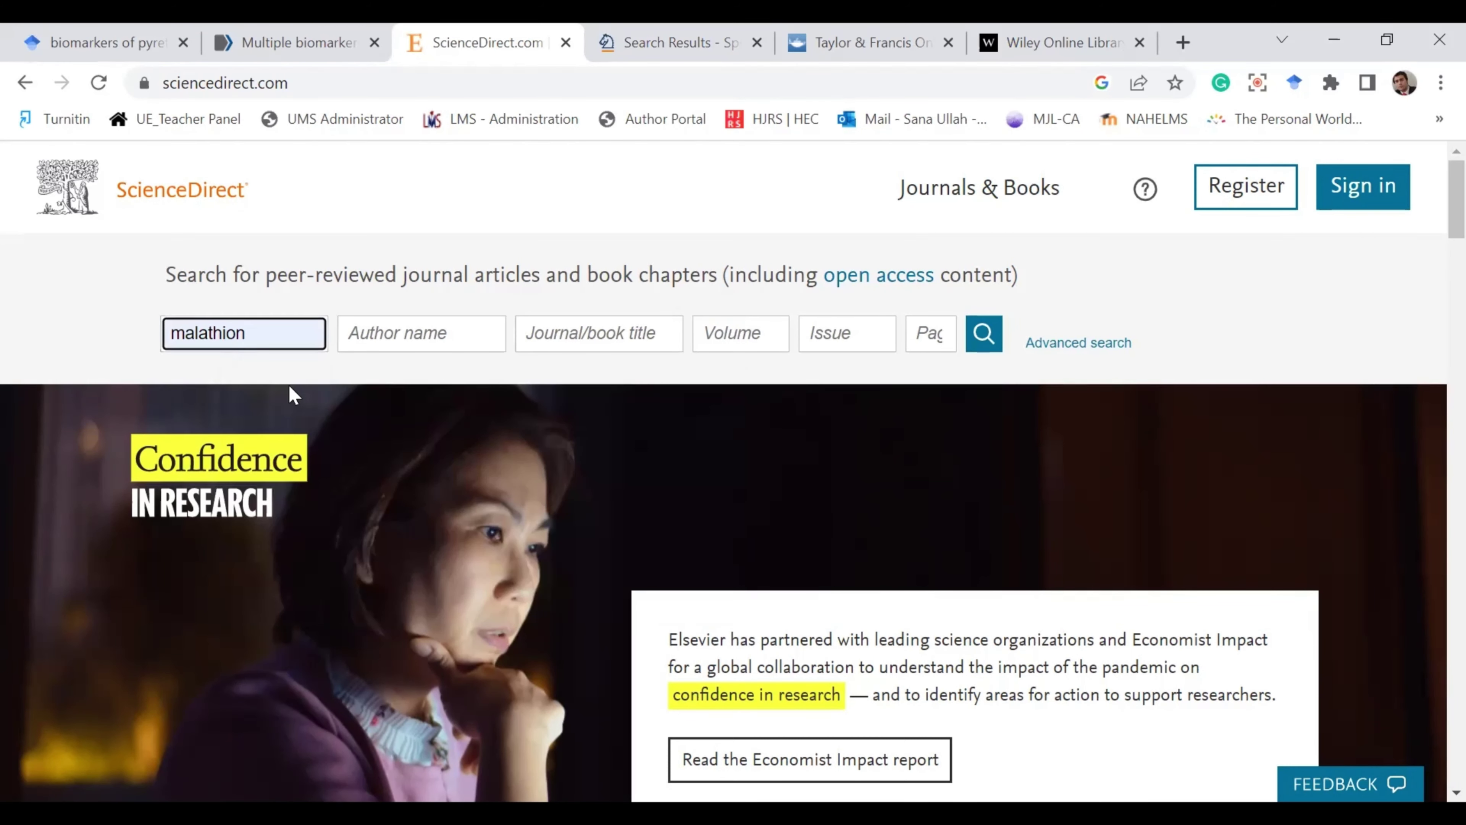
click(579, 325)
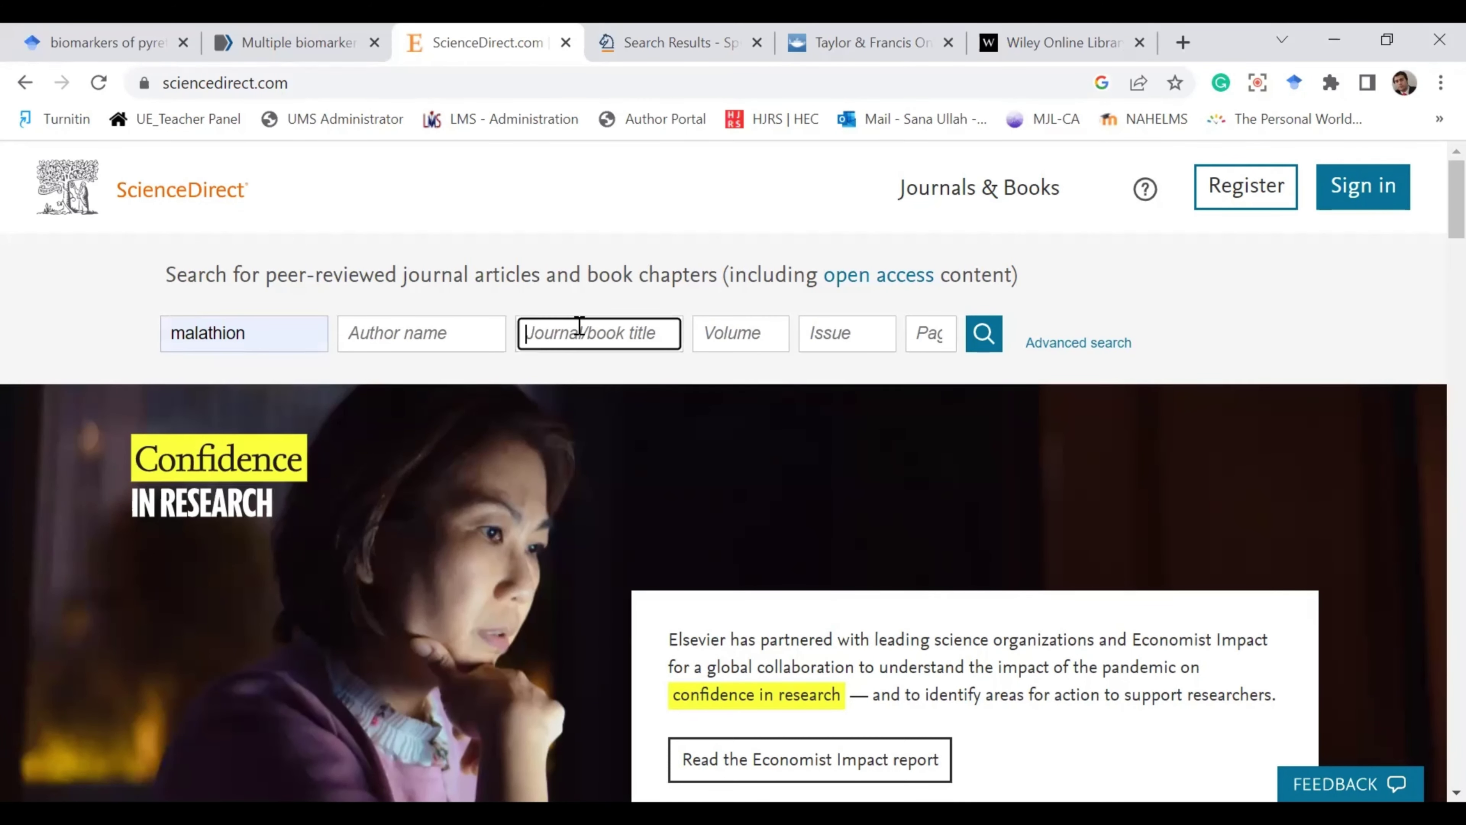
click(490, 335)
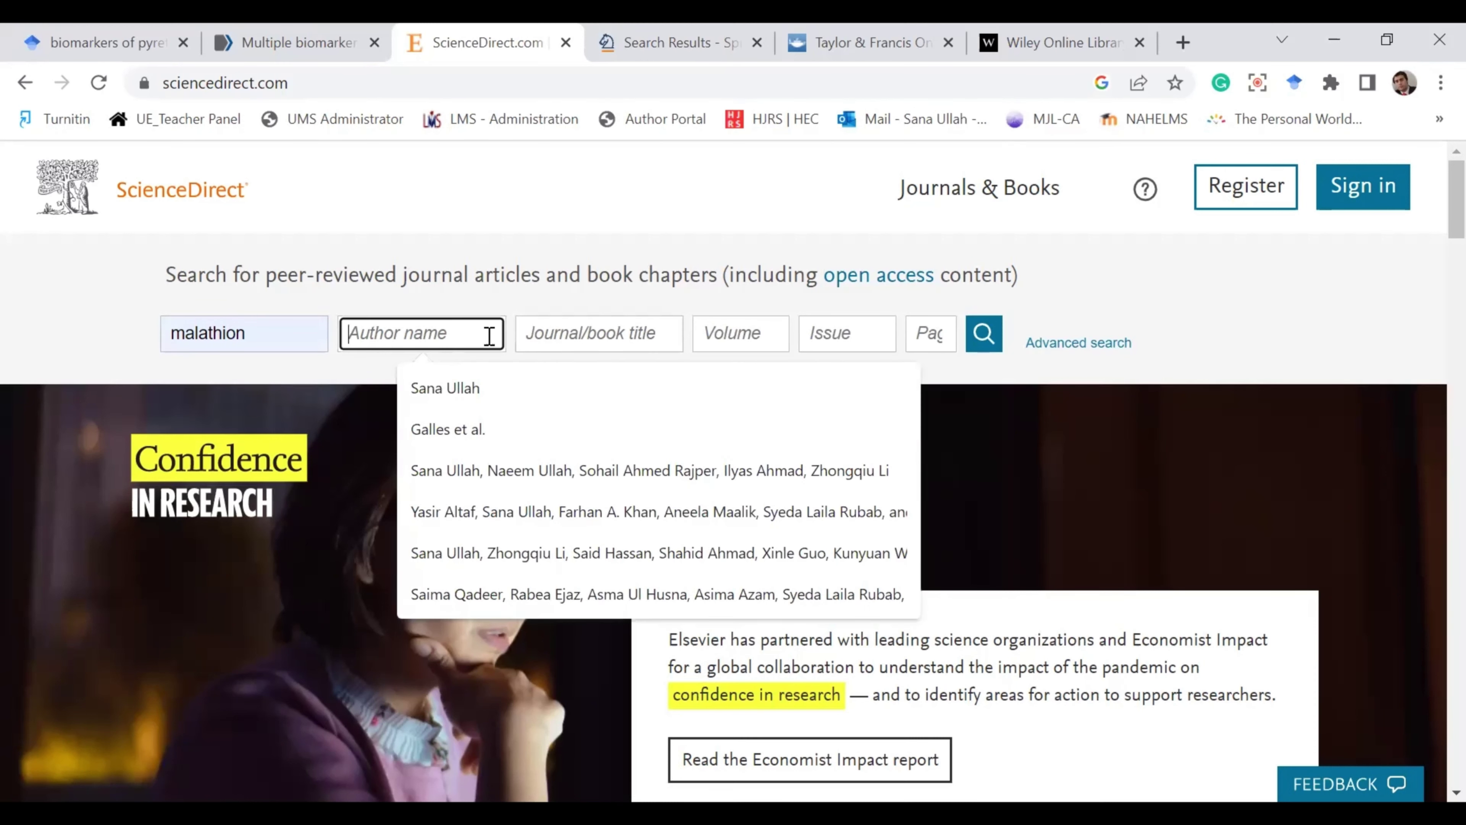
click(479, 390)
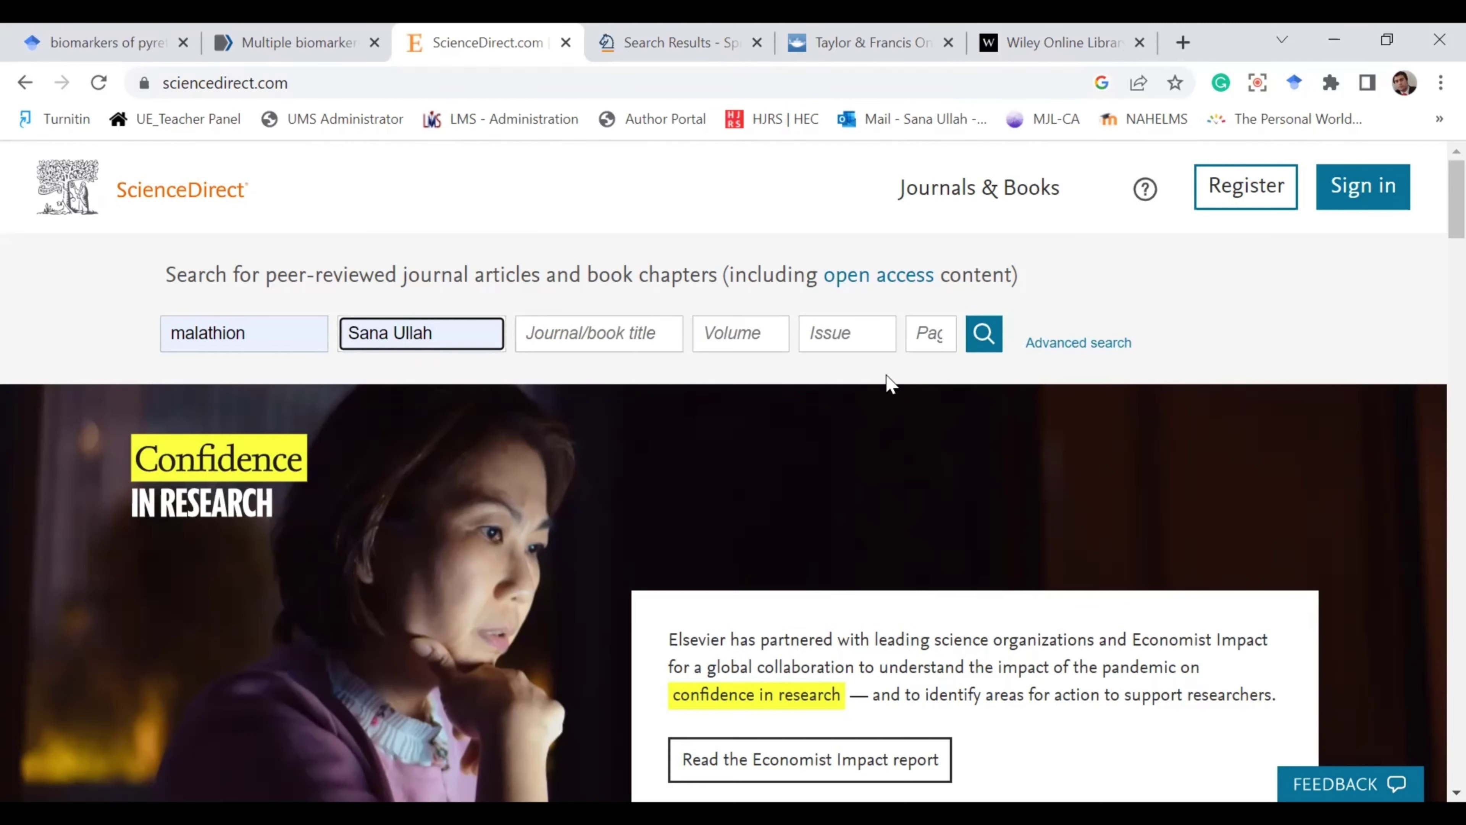
click(974, 339)
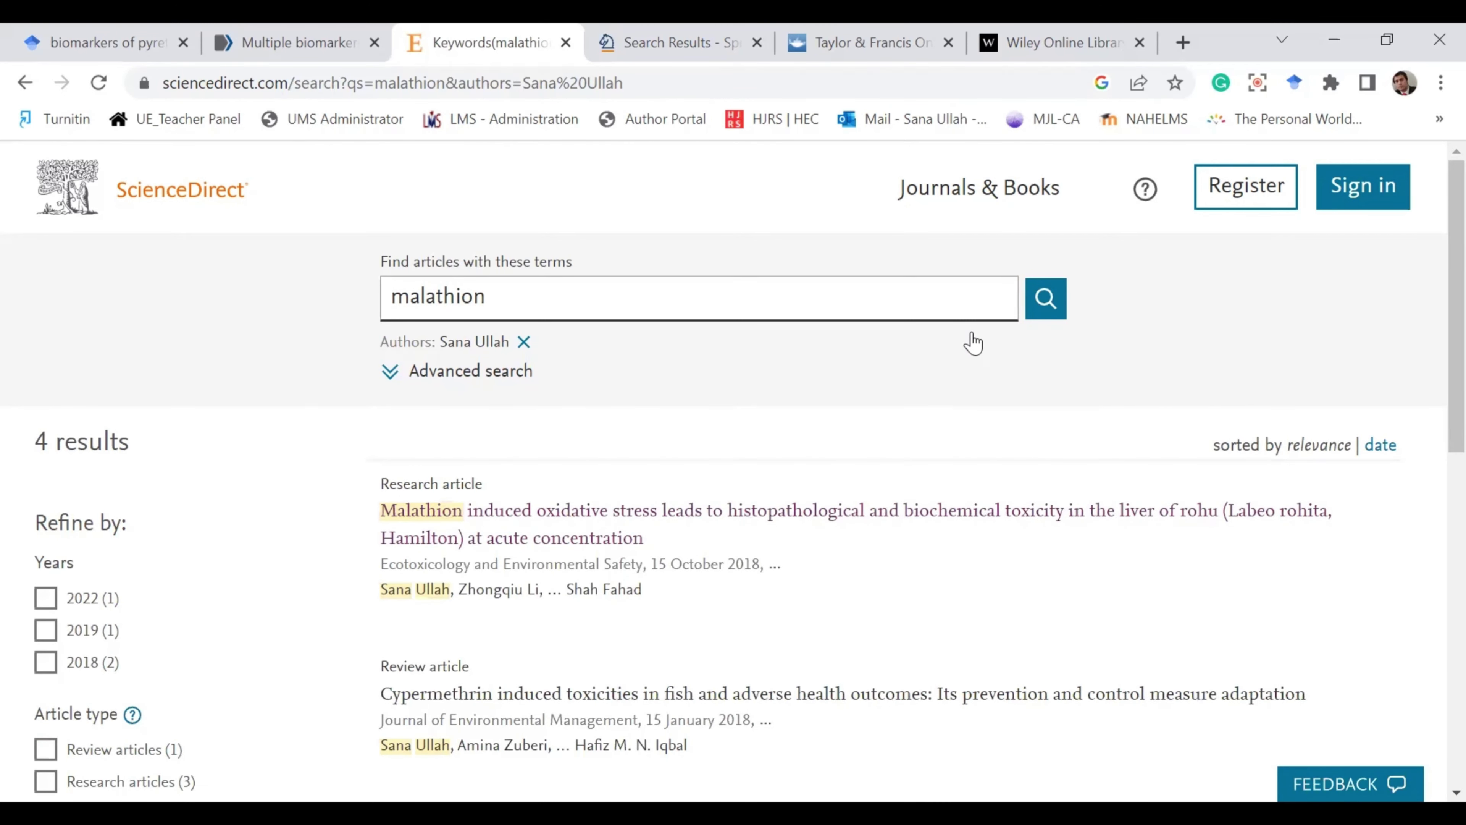
Step: Open the article on malathion-induced oxidative stress in rohu liver, export its citation as RIS into EndNote, and return to Chrome
scroll(600, 520, down, 3)
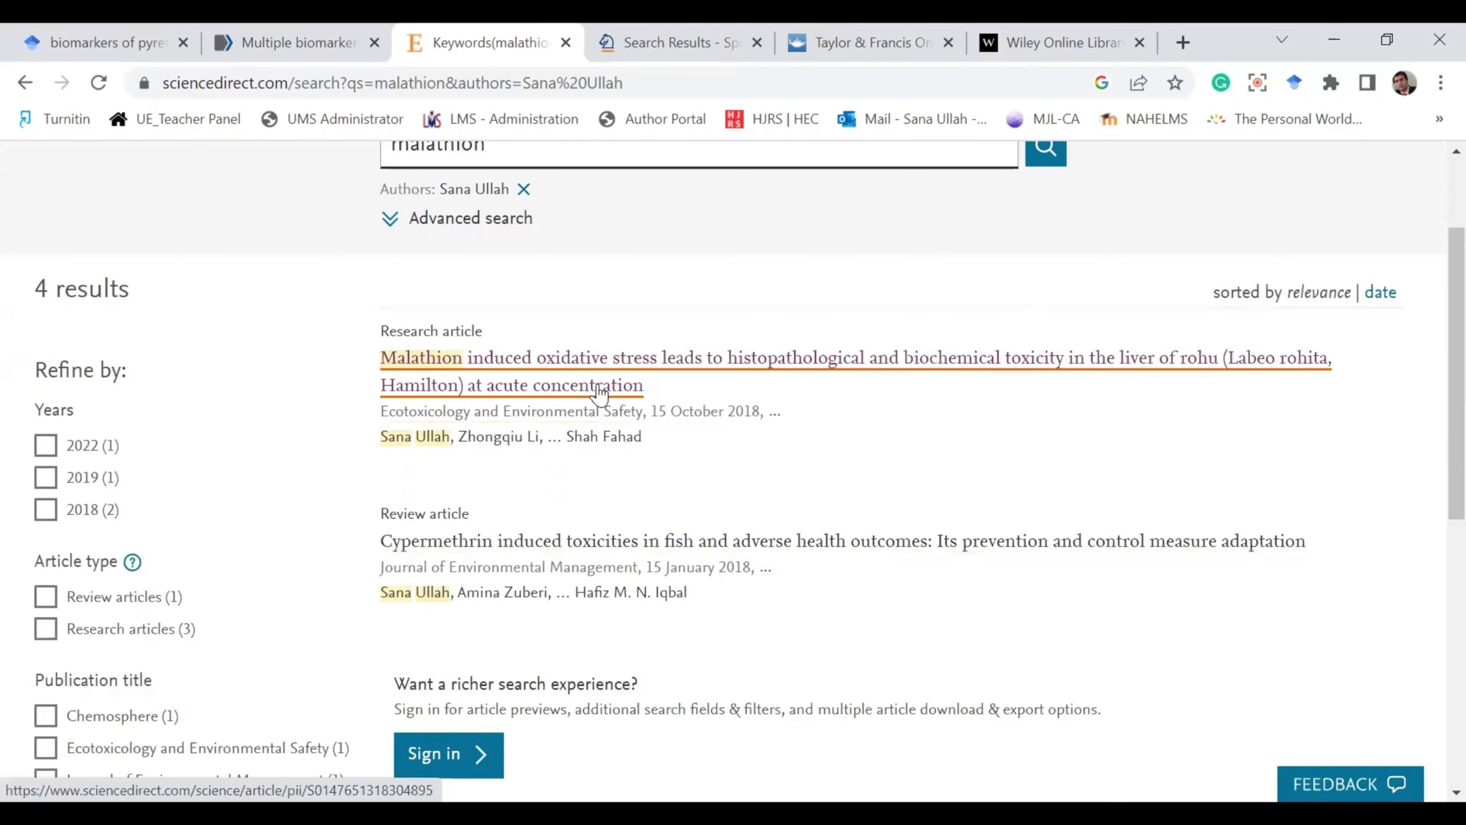
click(563, 398)
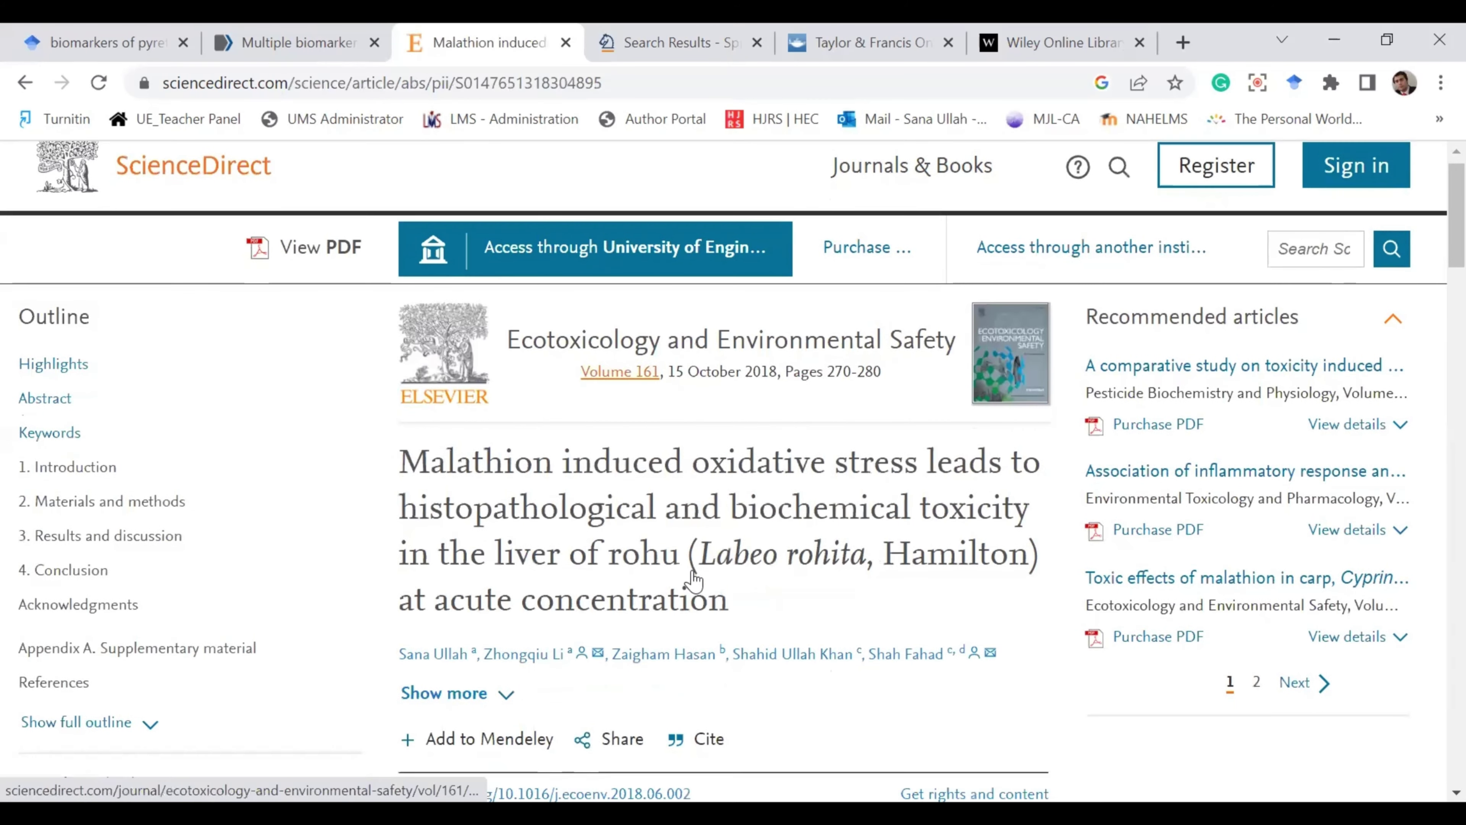
scroll(690, 569, down, 3)
click(695, 573)
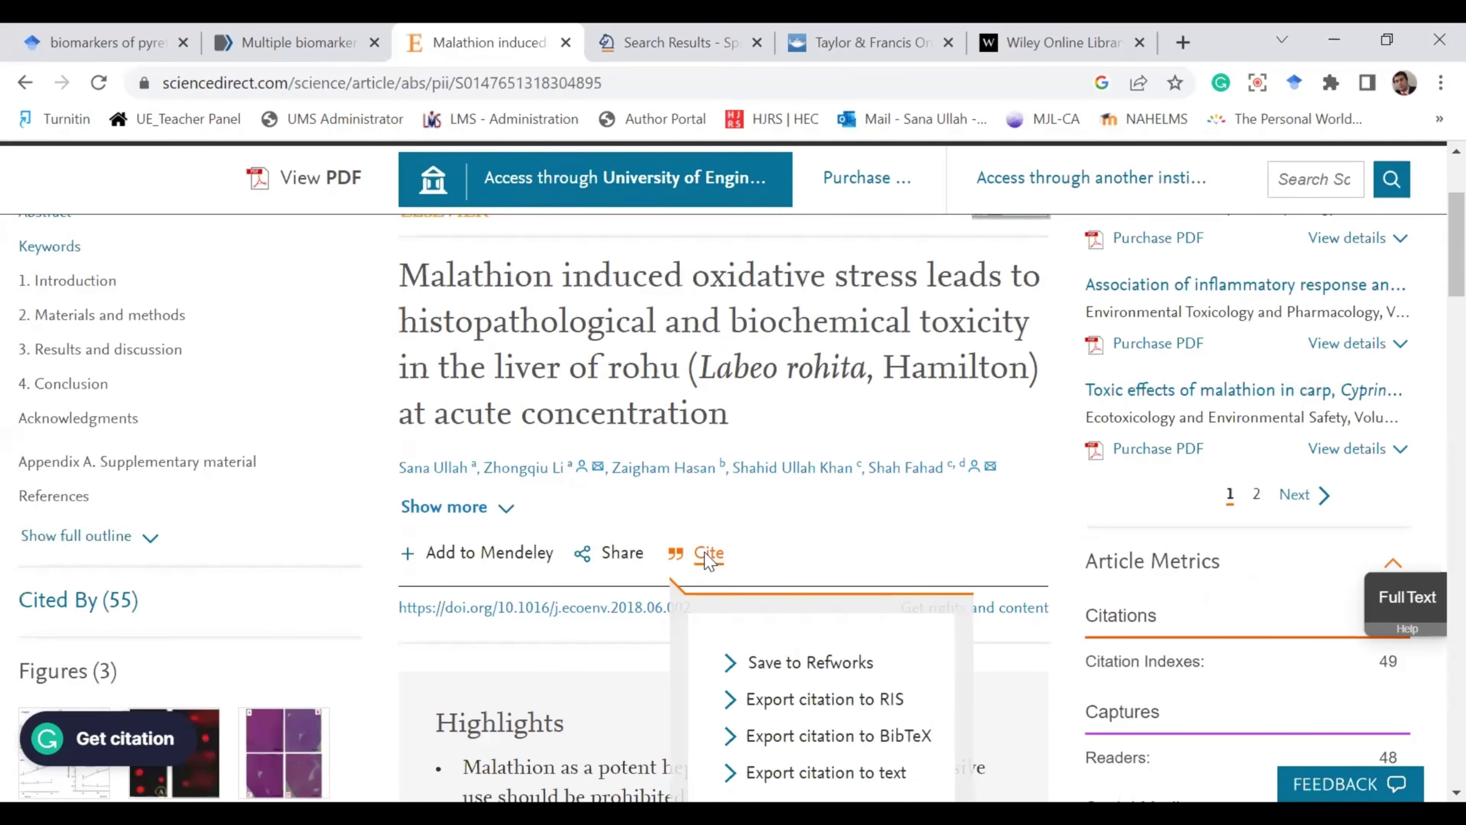
scroll(768, 509, down, 3)
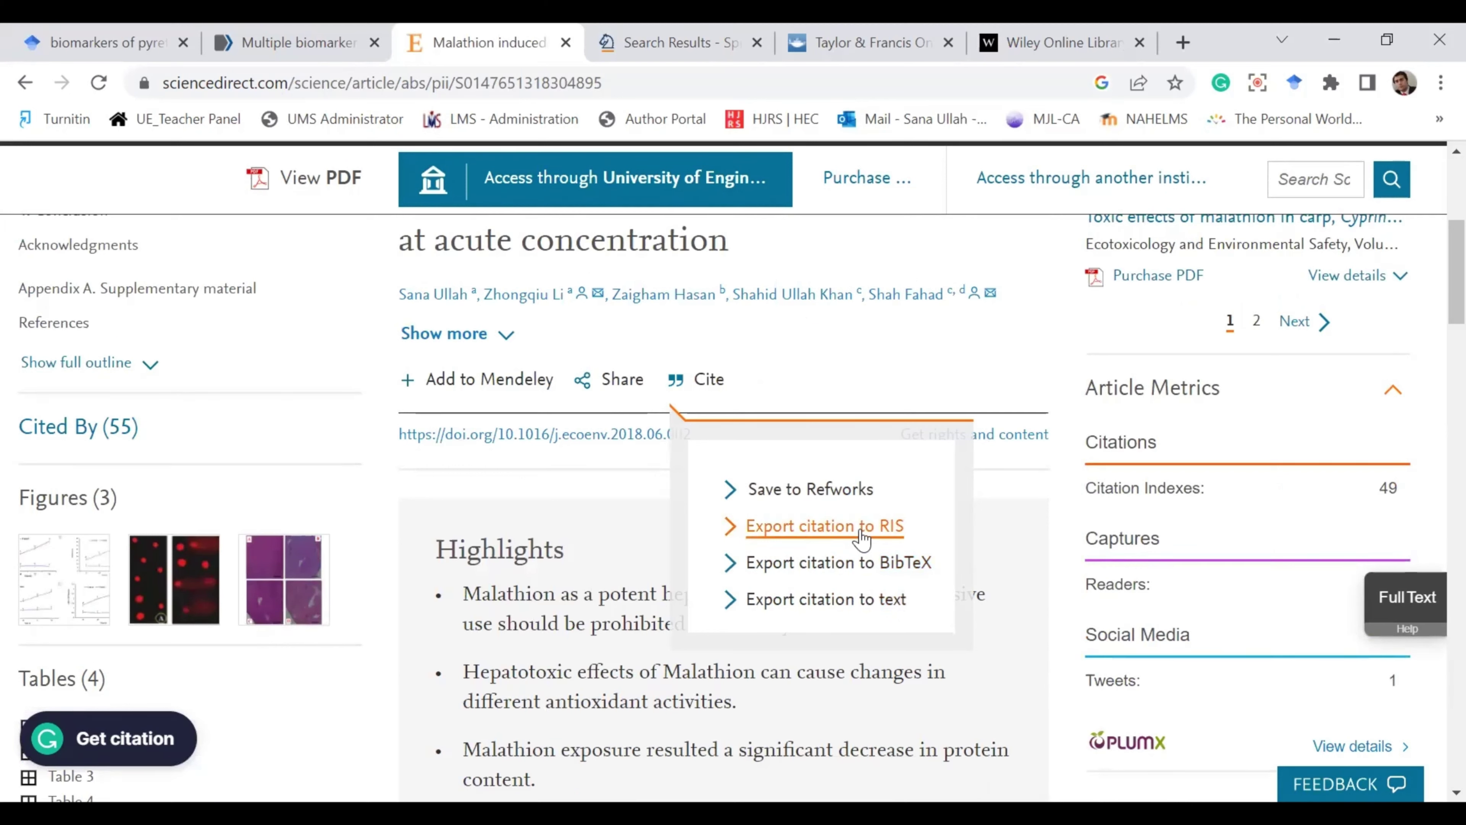
click(835, 531)
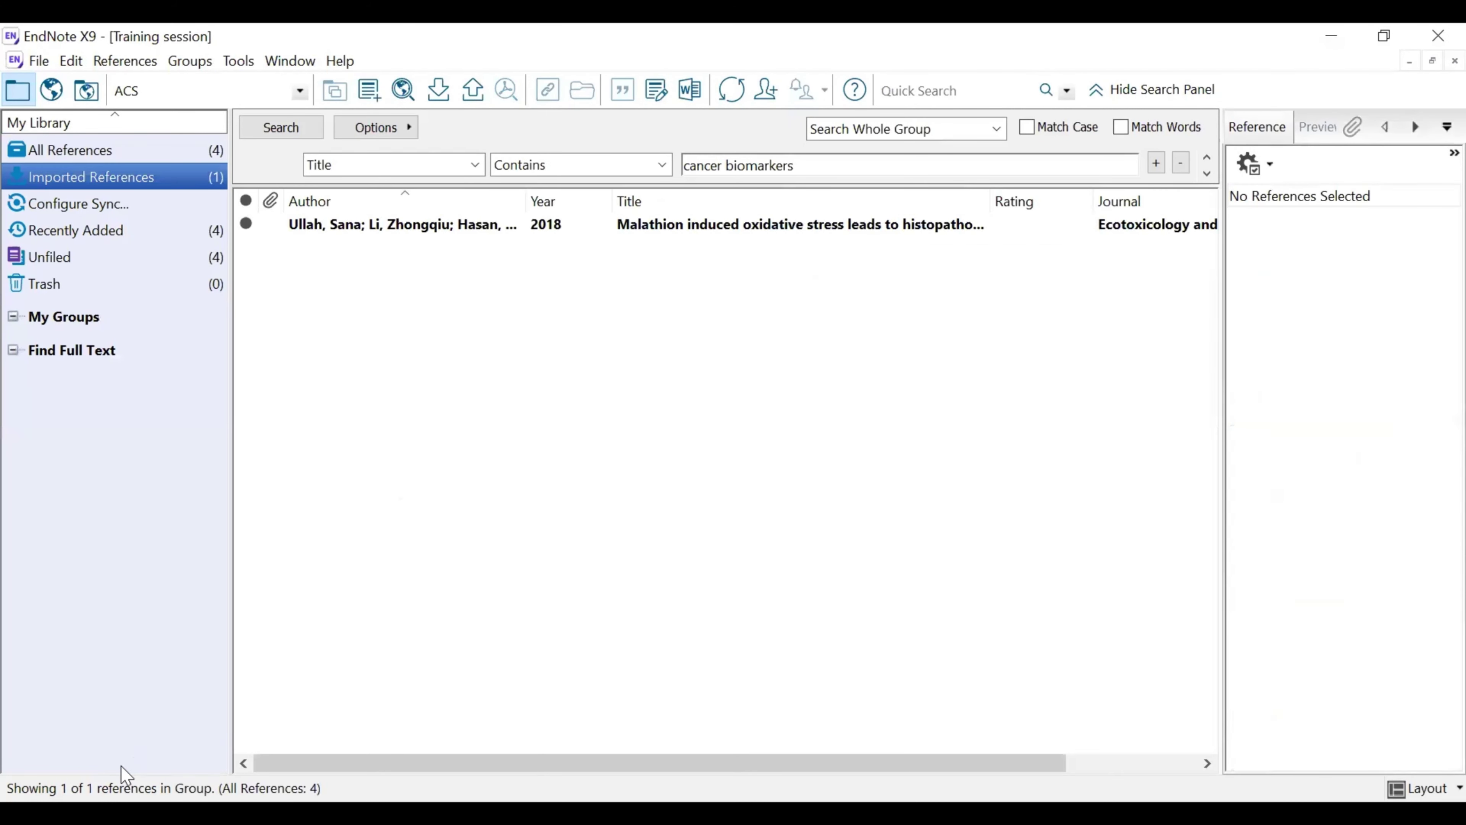
key(alt+Tab)
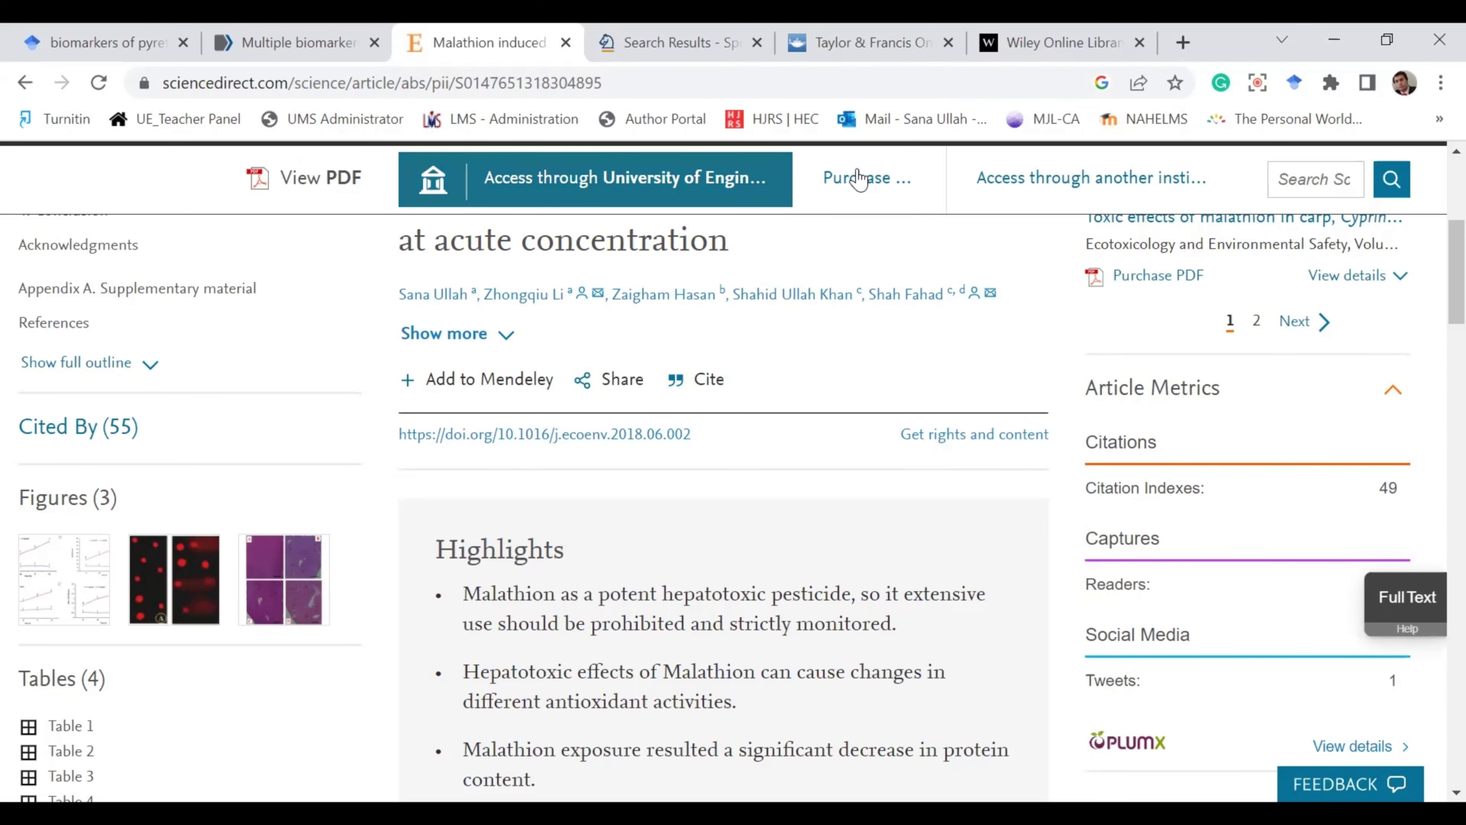
Step: Switch to the SpringerLink site and search for "malakand division - air pollution"
click(678, 43)
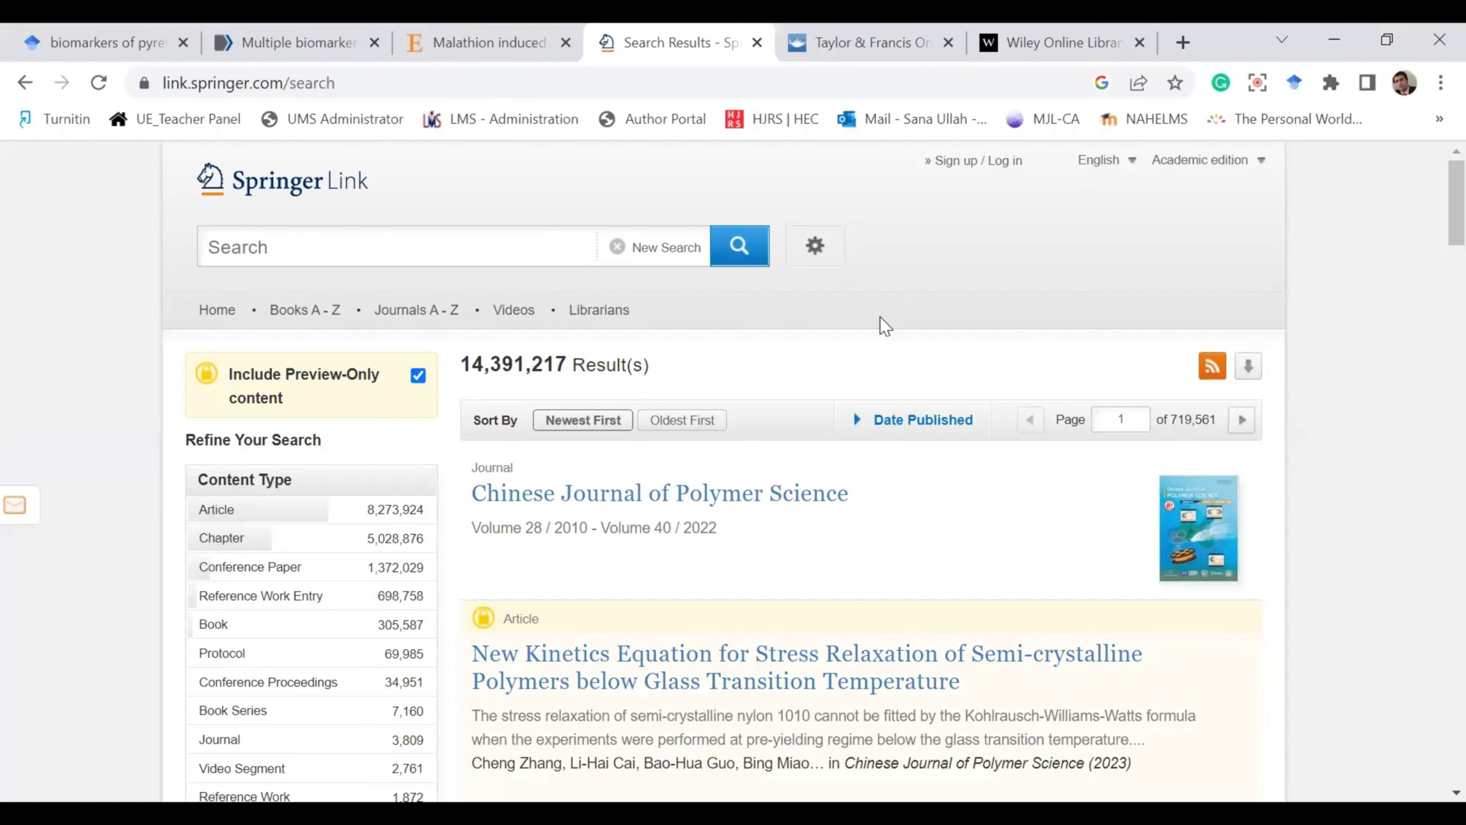
click(522, 240)
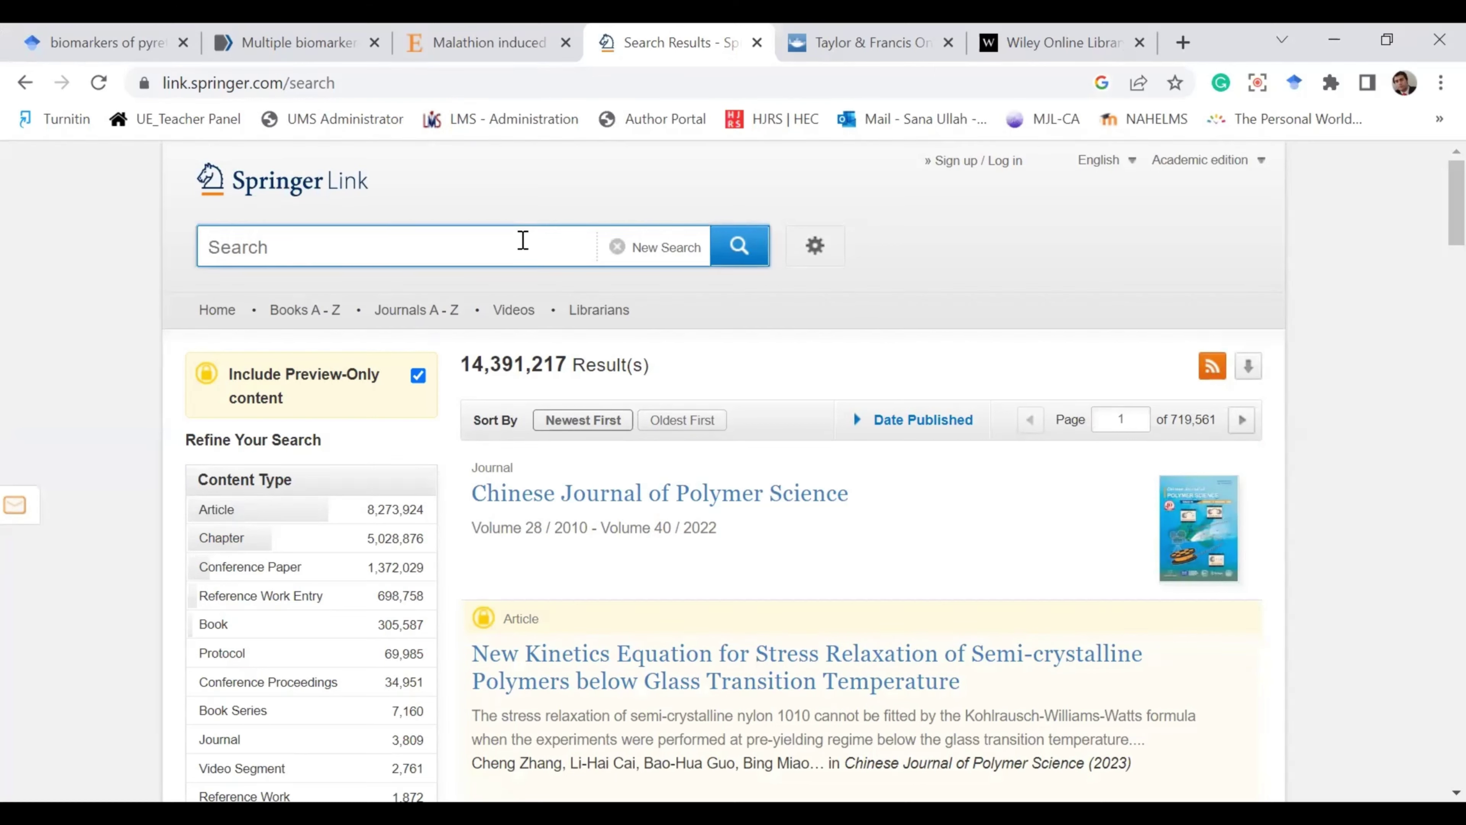
text(malakand )
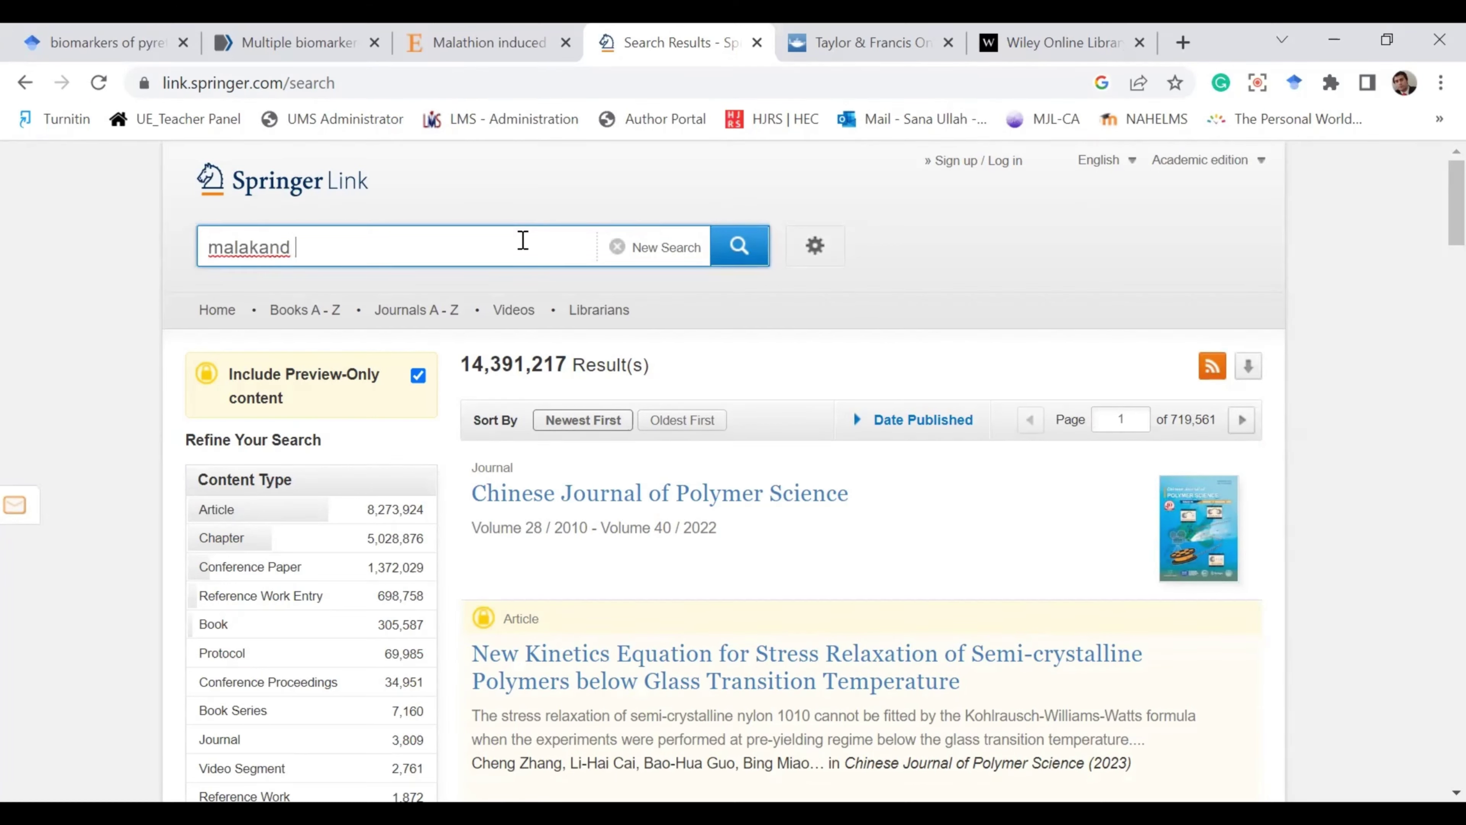
text(division - air pollution)
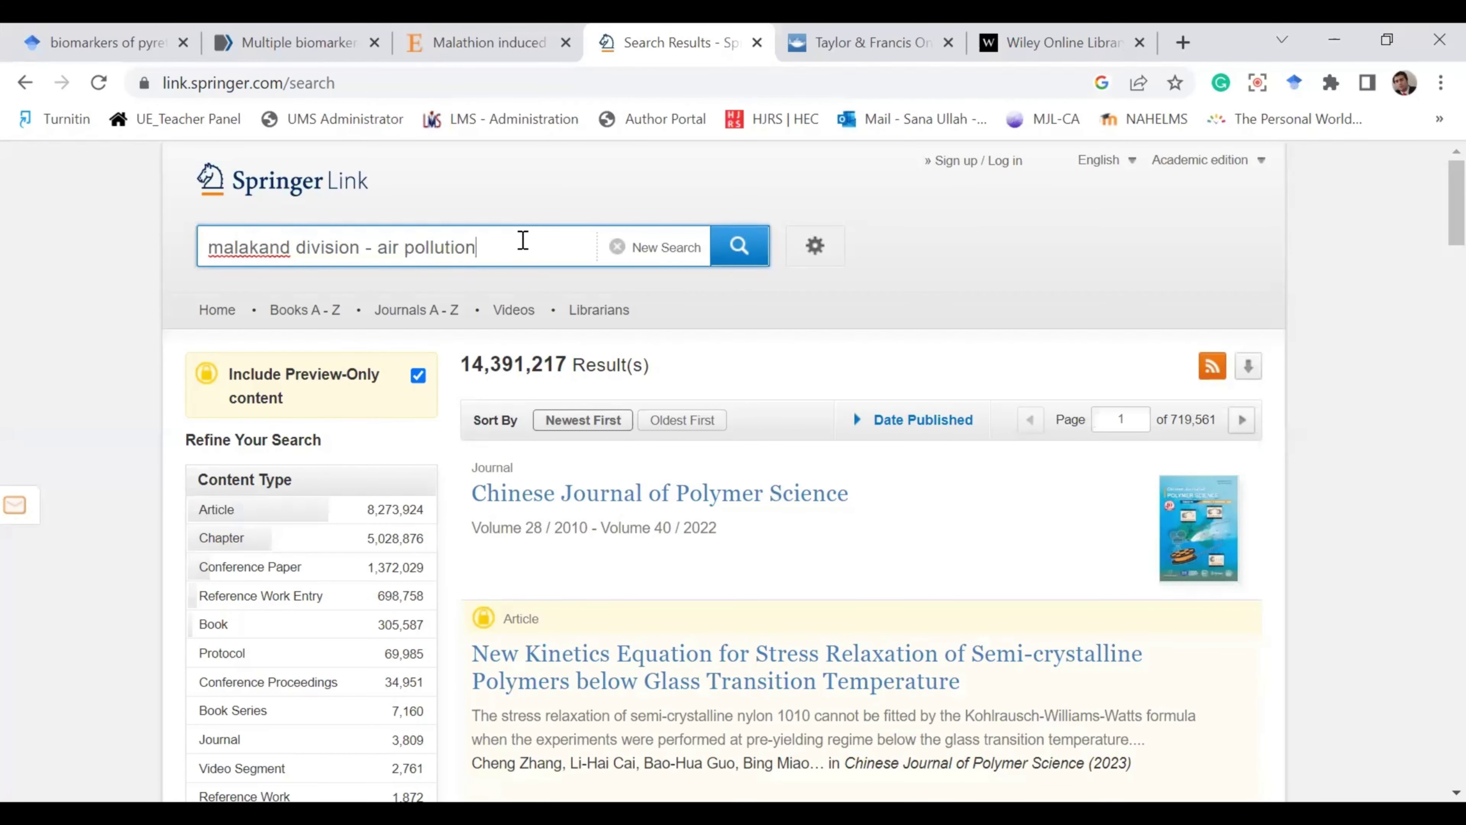
key(Return)
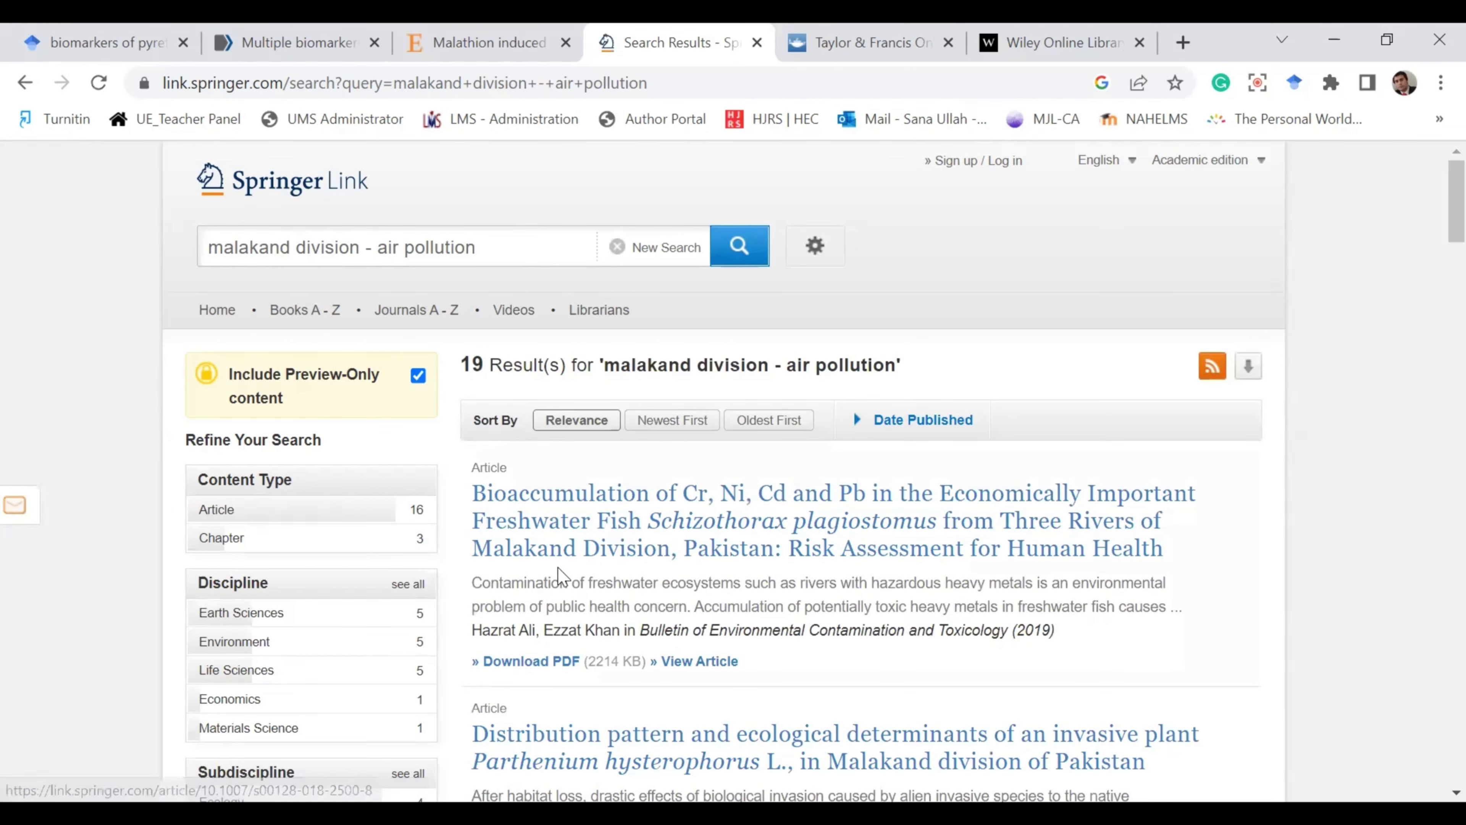
Step: Look through the Malakand division air pollution search results for a suitable article and return to the search box
scroll(683, 545, down, 1)
scroll(682, 546, down, 4)
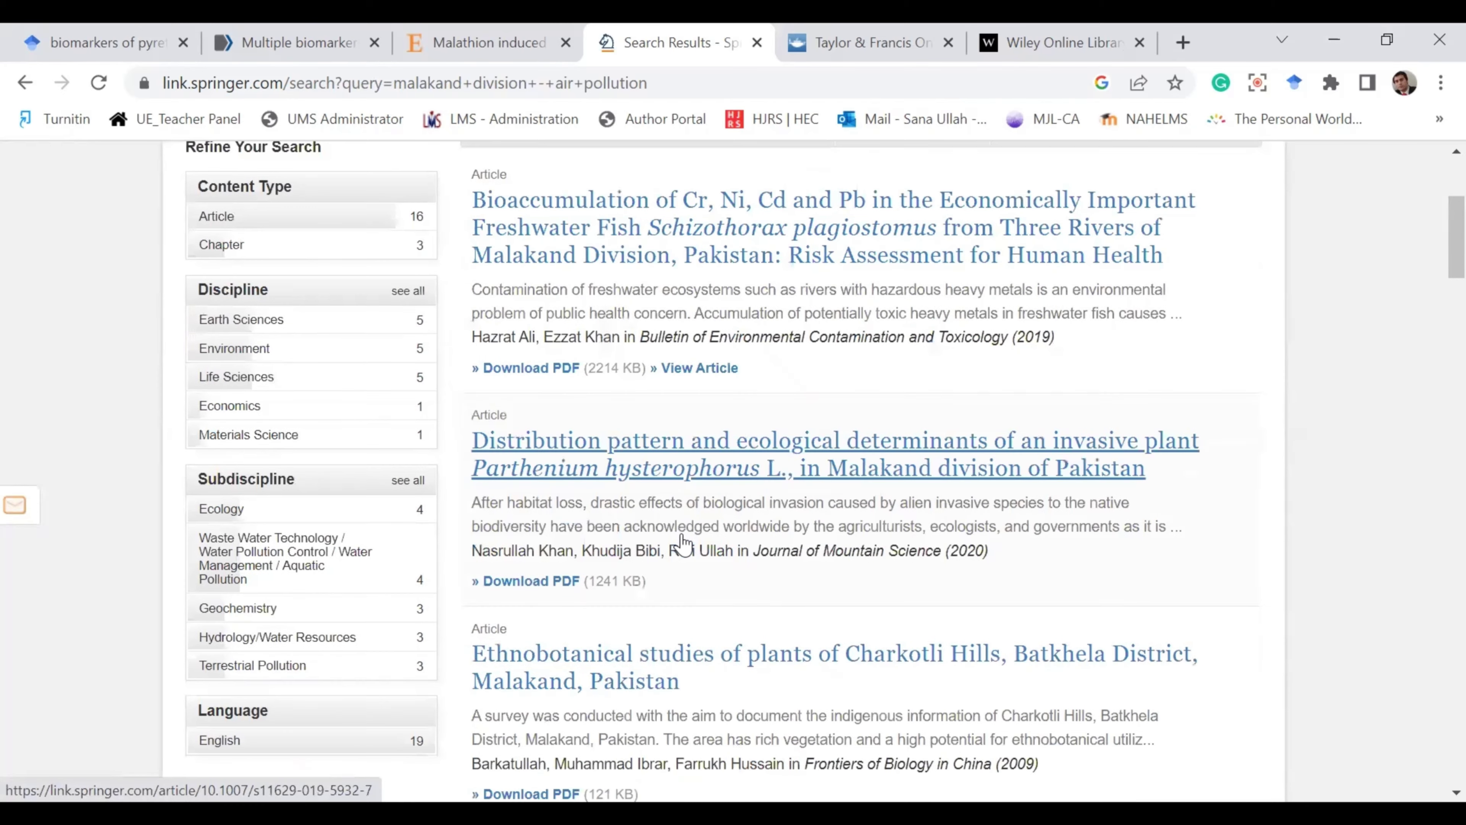
scroll(683, 546, down, 13)
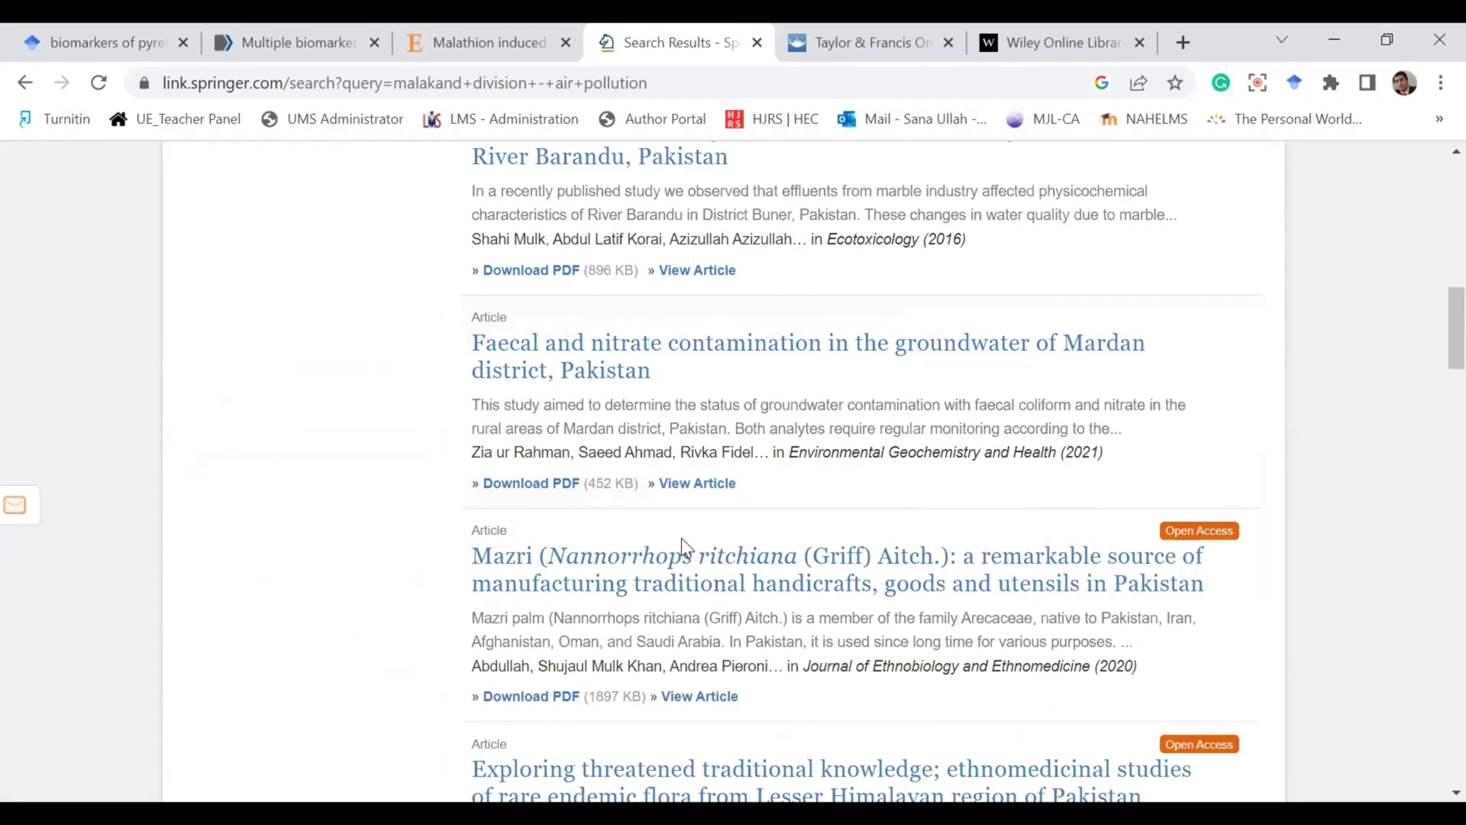
scroll(681, 546, down, 7)
scroll(682, 539, down, 10)
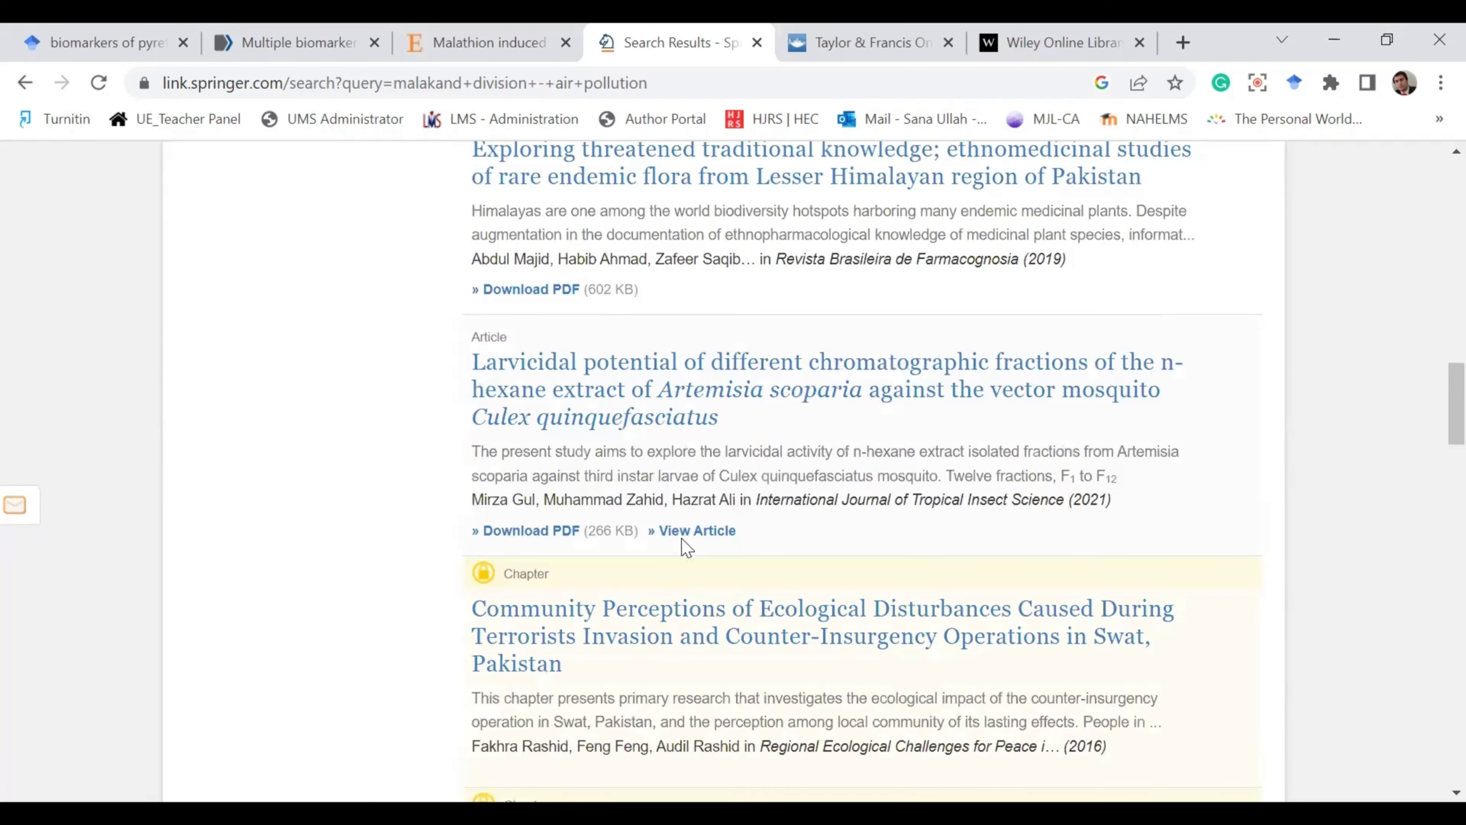
scroll(682, 539, down, 6)
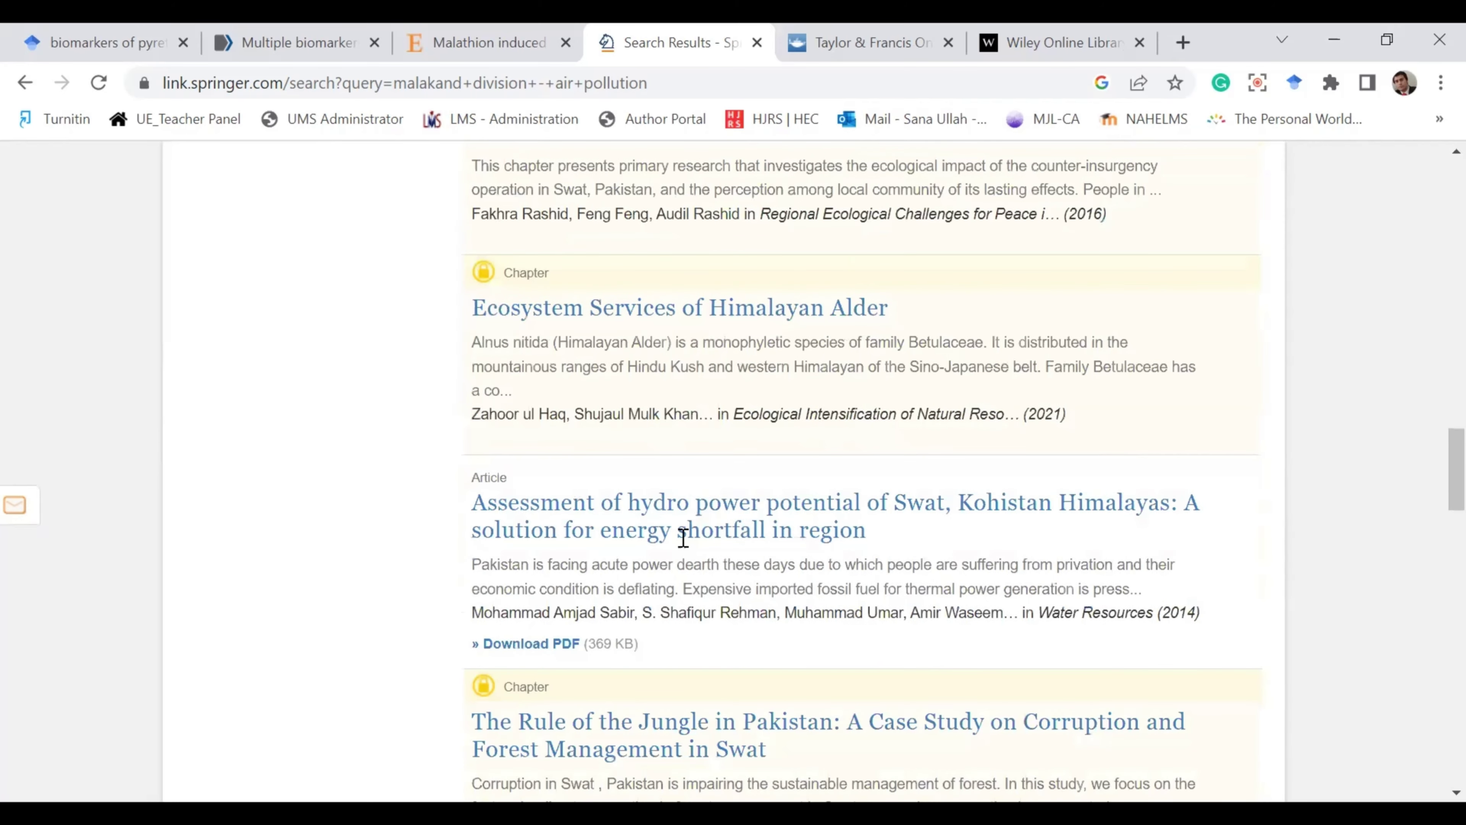
scroll(682, 538, down, 10)
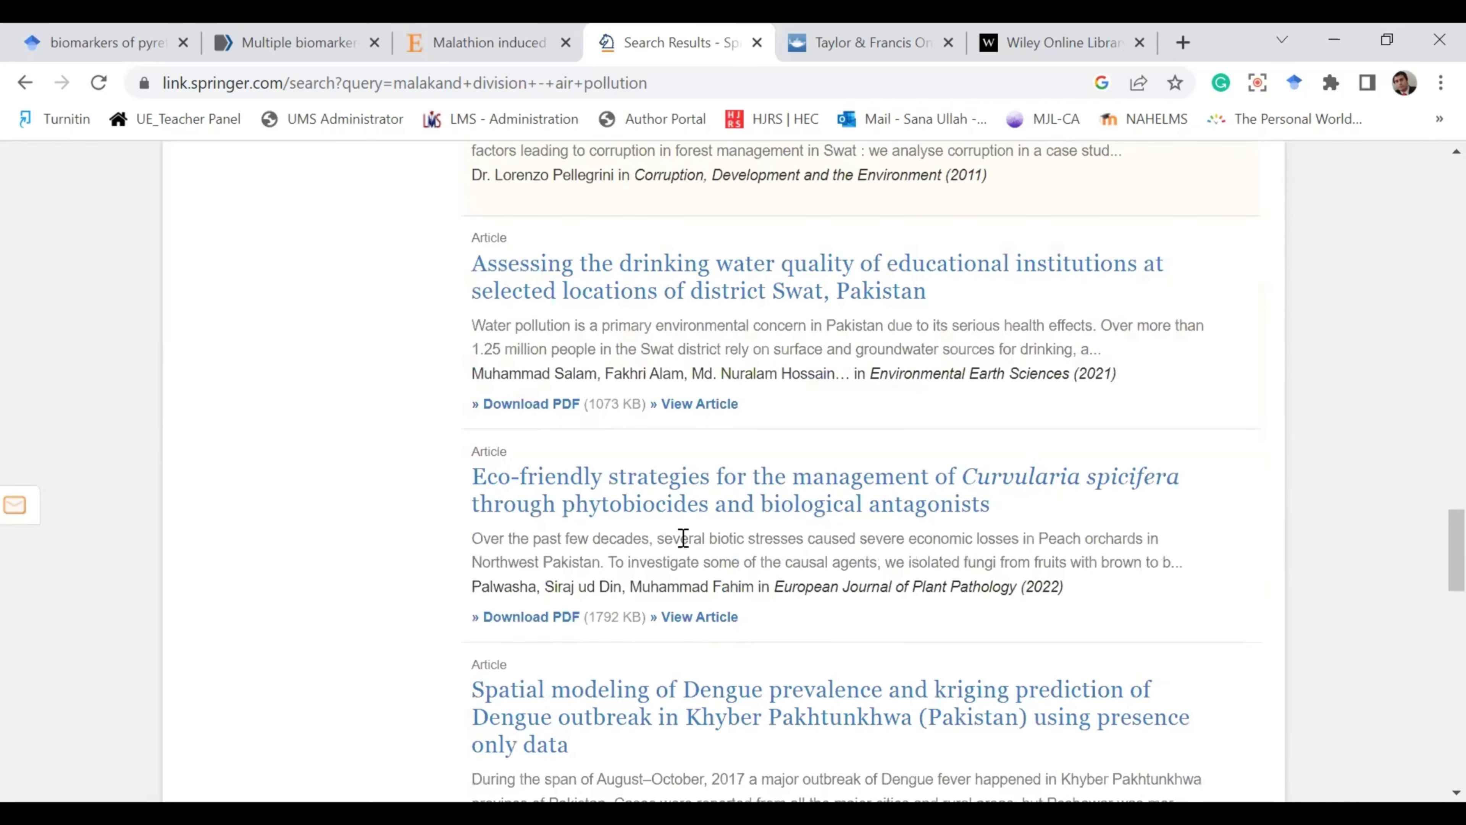
scroll(783, 488, down, 6)
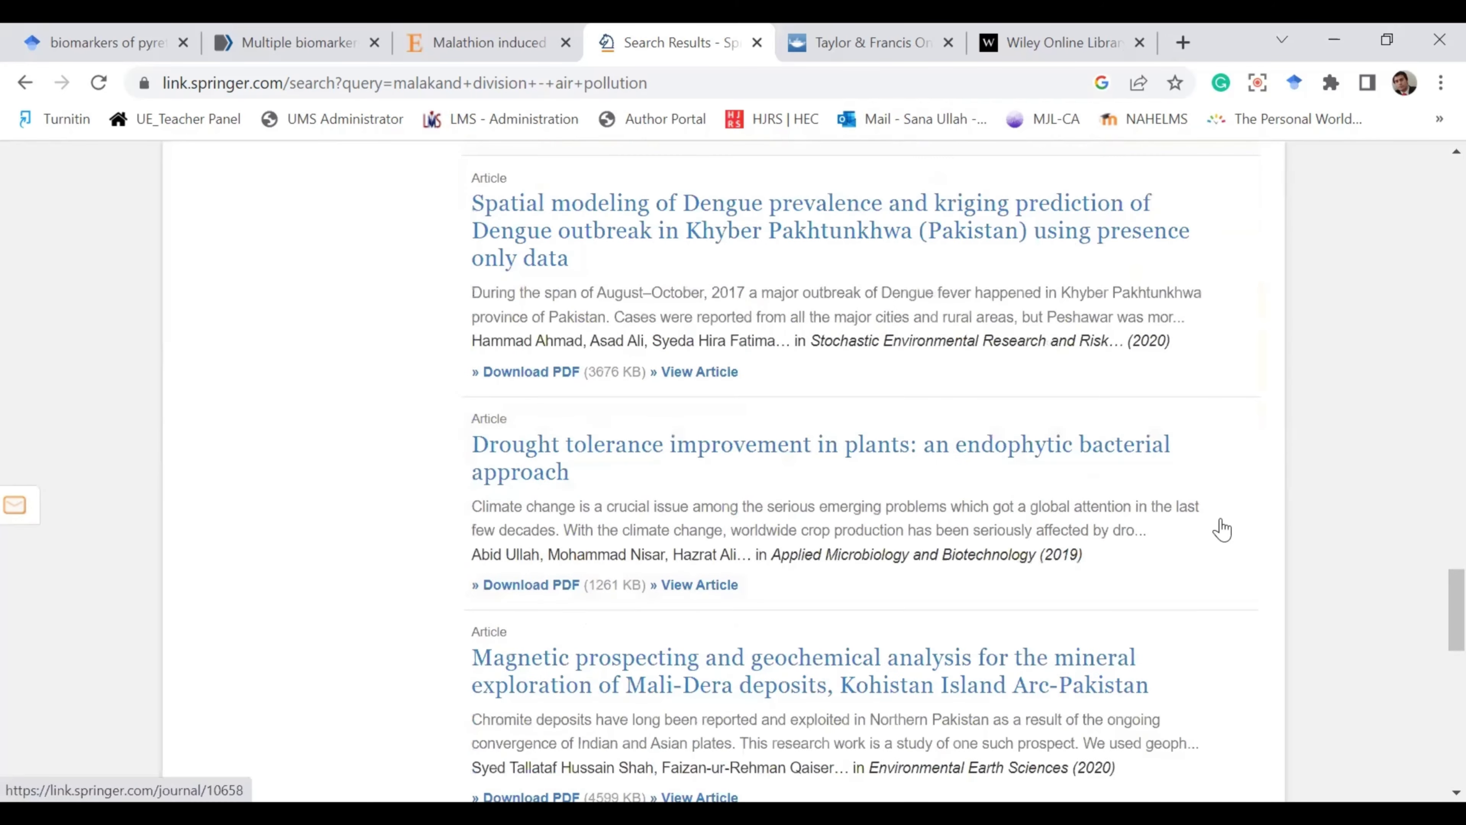
scroll(1222, 529, down, 3)
scroll(1429, 206, up, 20)
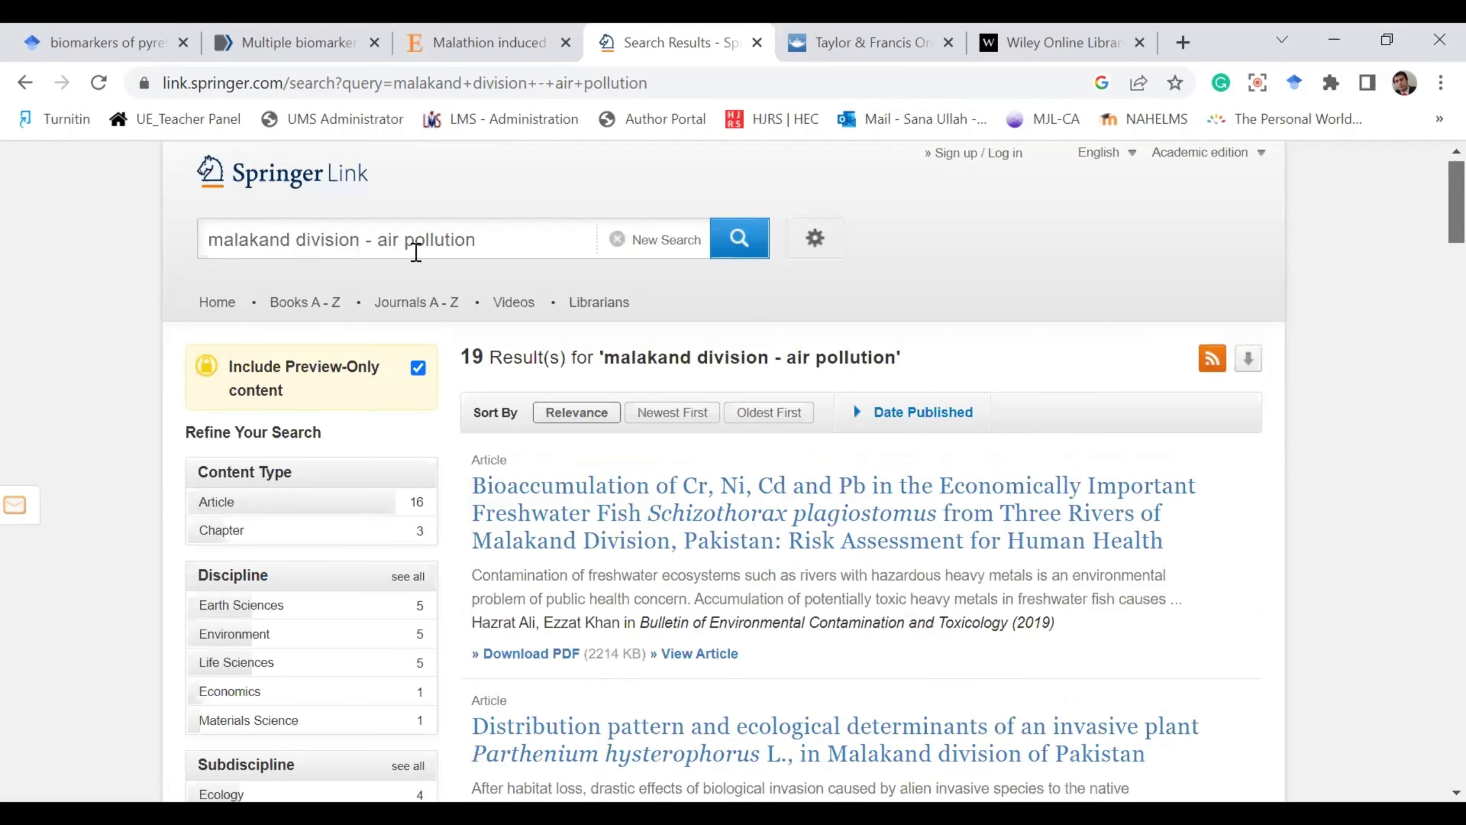
Step: Replace the SpringerLink query with "cpec - diversity" followed by the author's name and run the search
drag(485, 239, 182, 234)
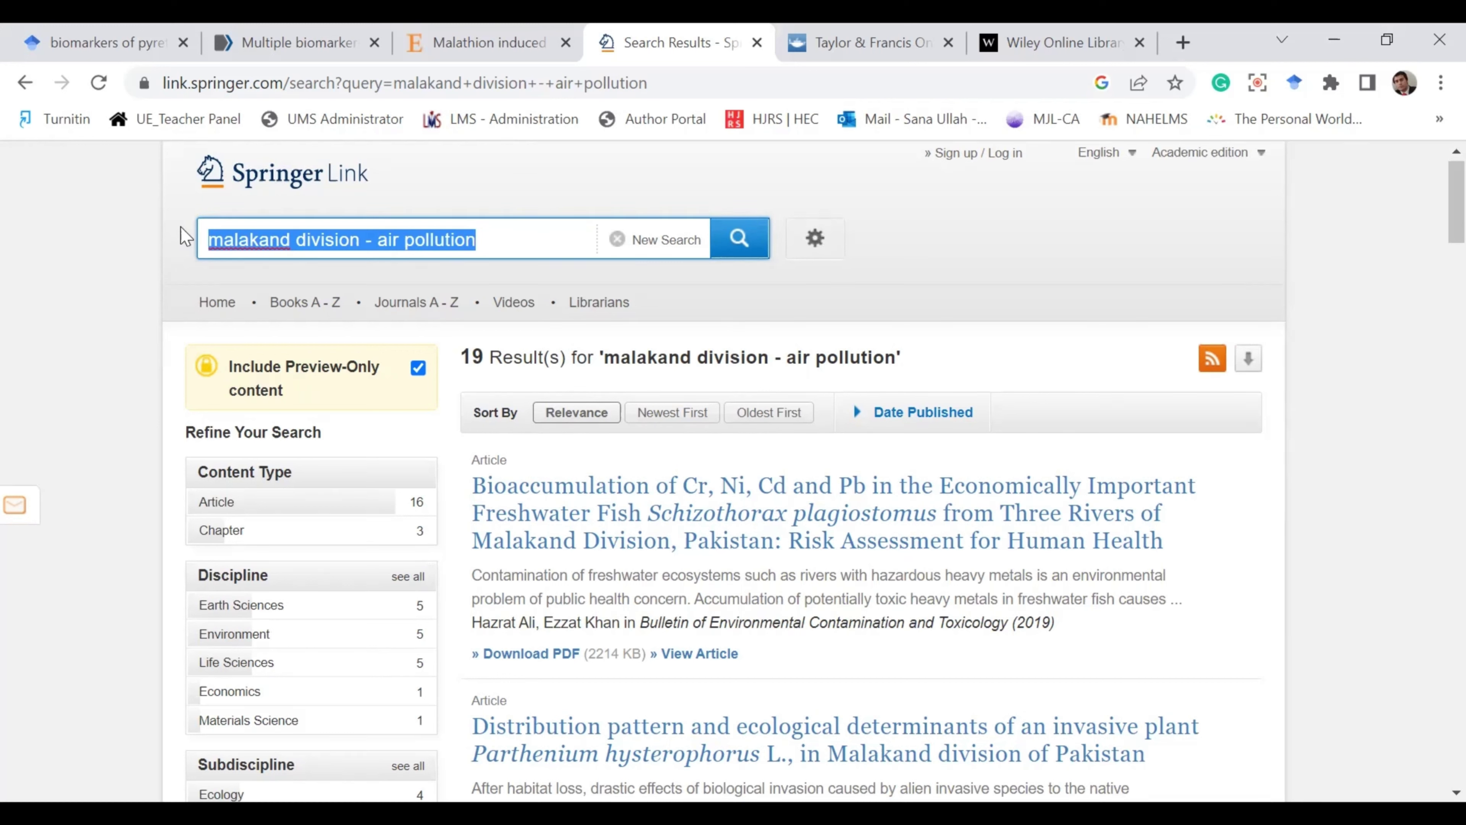
text(cpec - div)
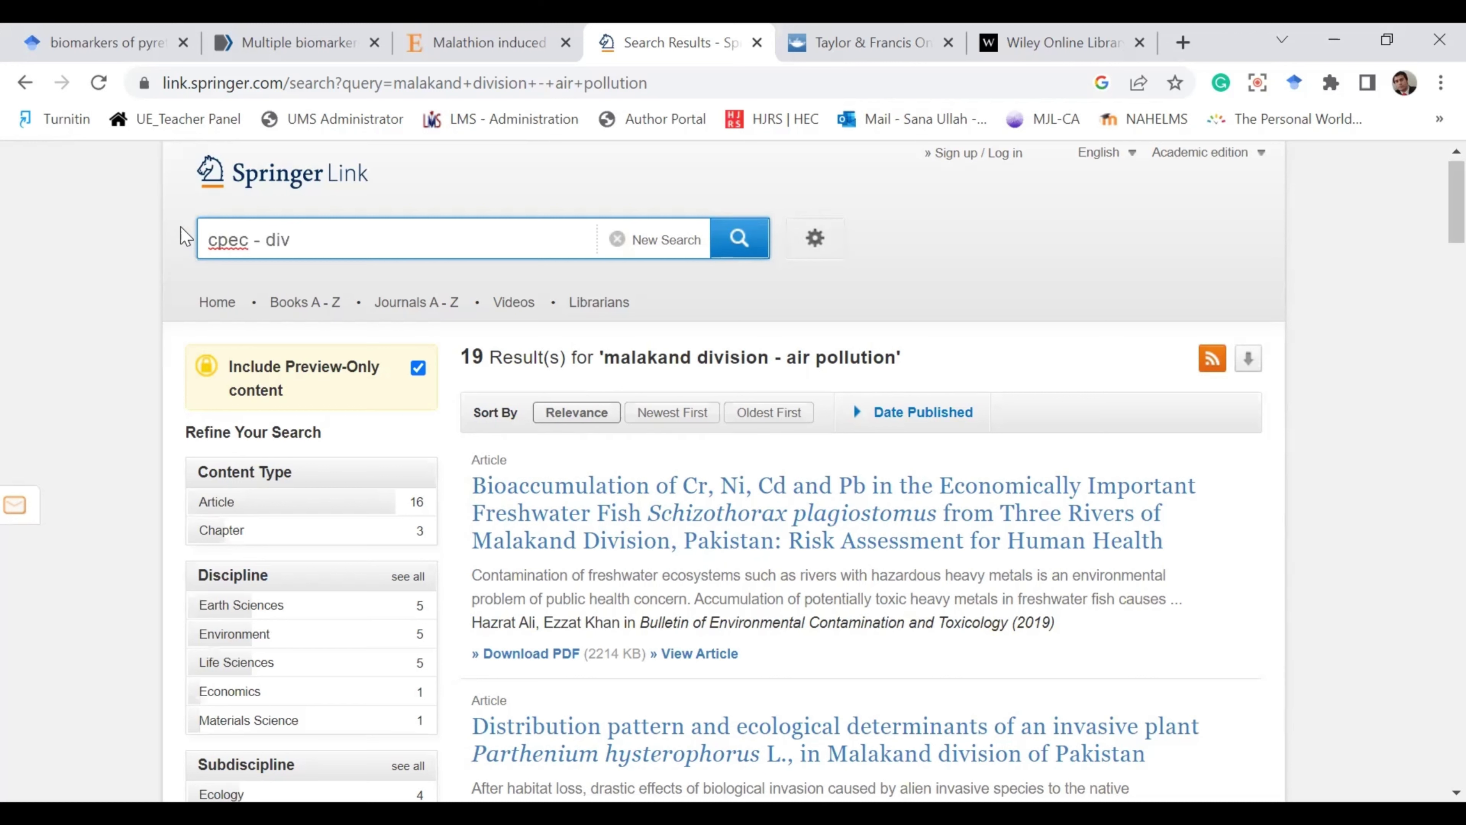
text(ersity - ghulam nabi)
key(Return)
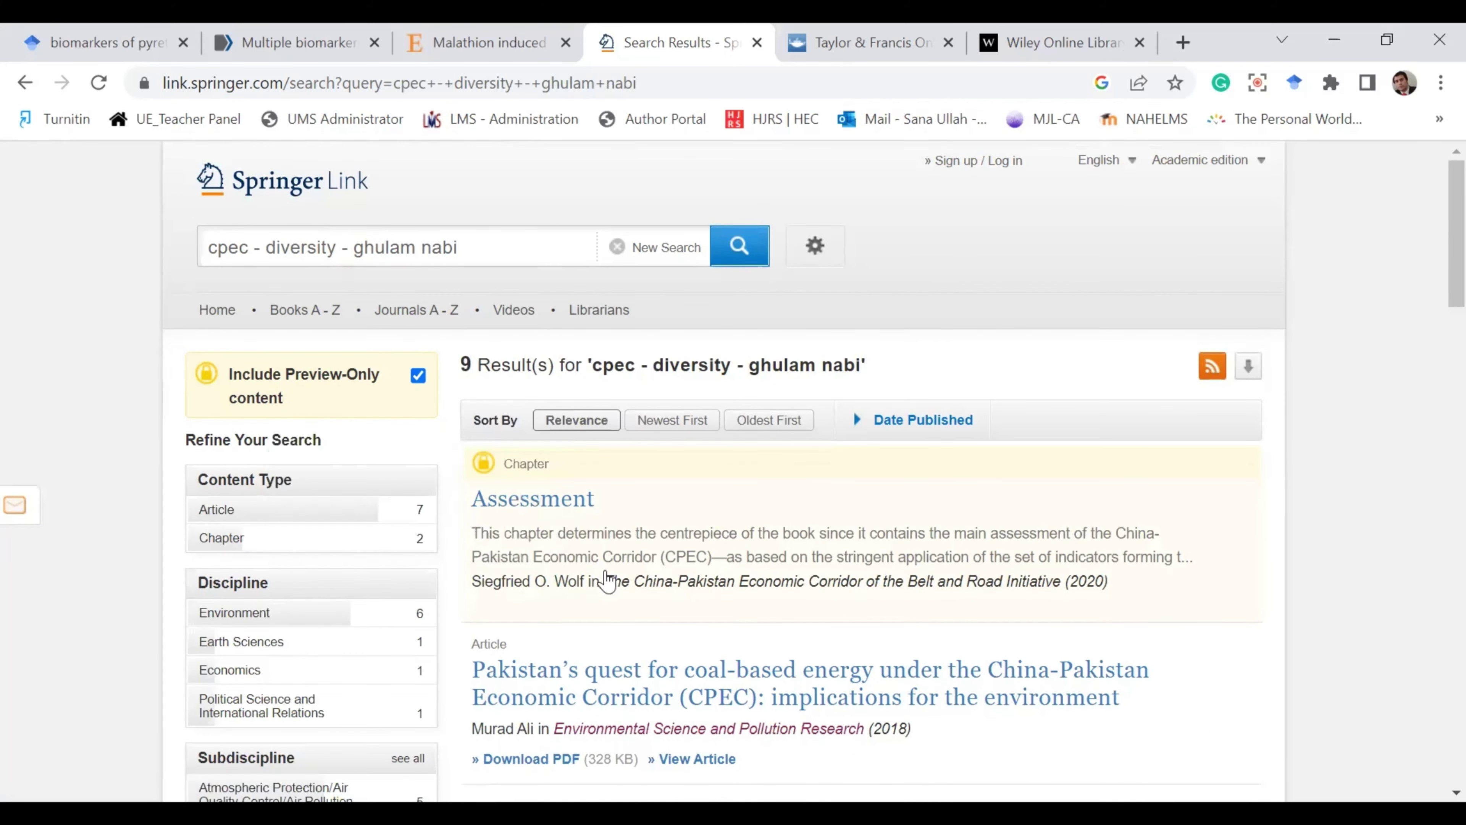
Step: Examine the full list of CPEC diversity search results for the wanted author's article
scroll(536, 447, down, 2)
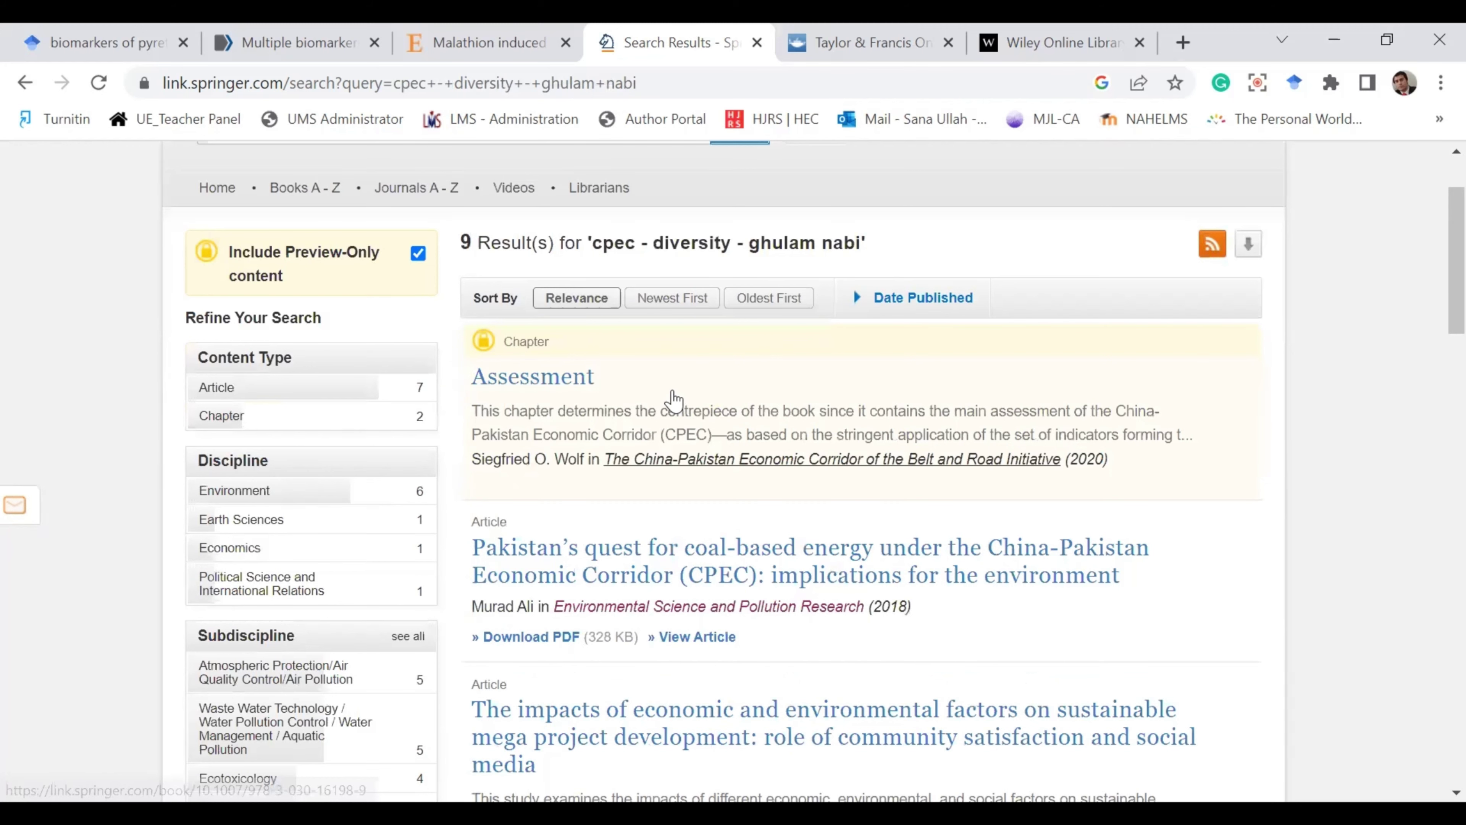
scroll(697, 381, down, 3)
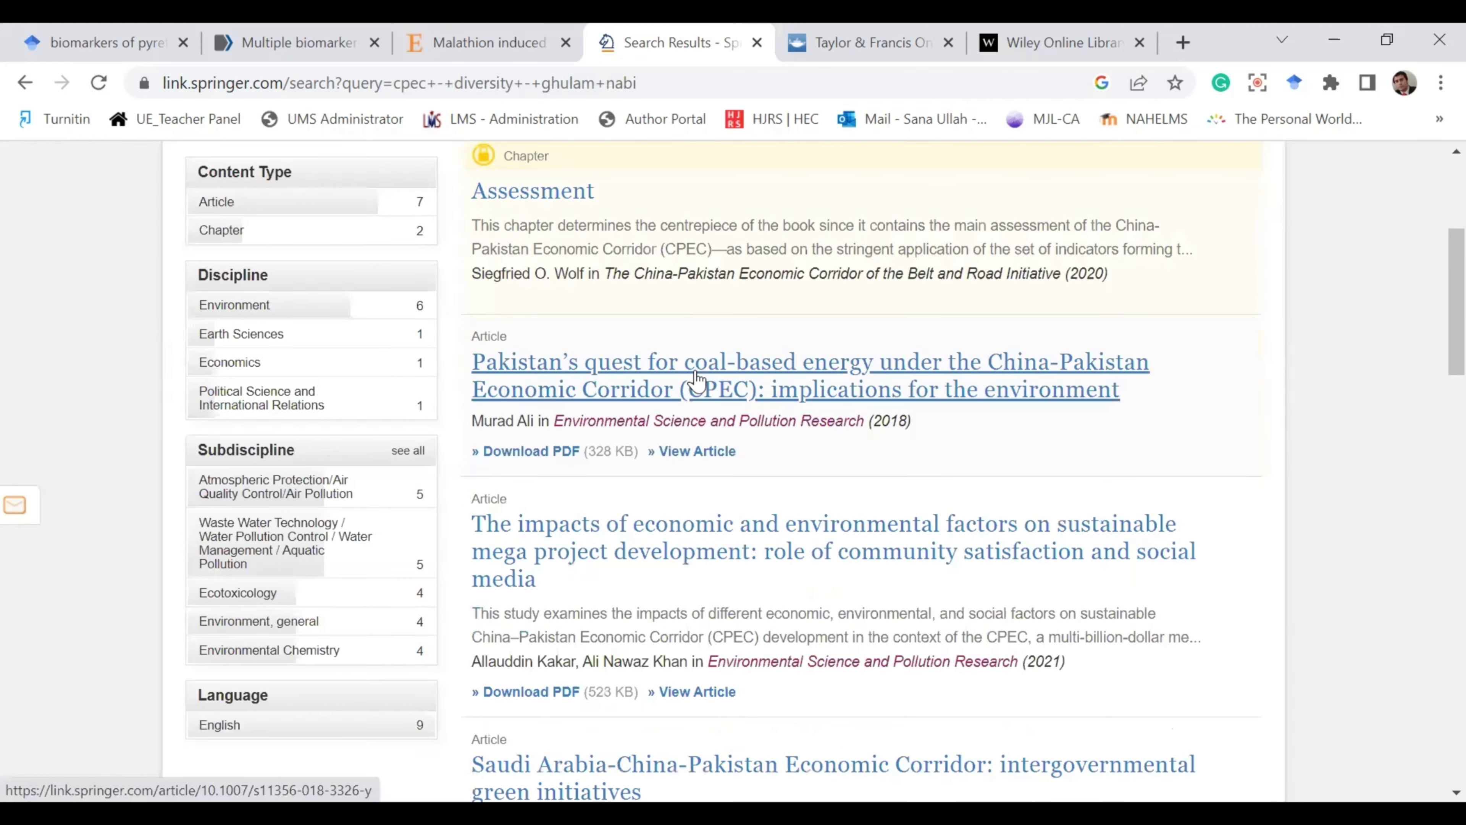
scroll(697, 381, down, 5)
scroll(698, 404, down, 10)
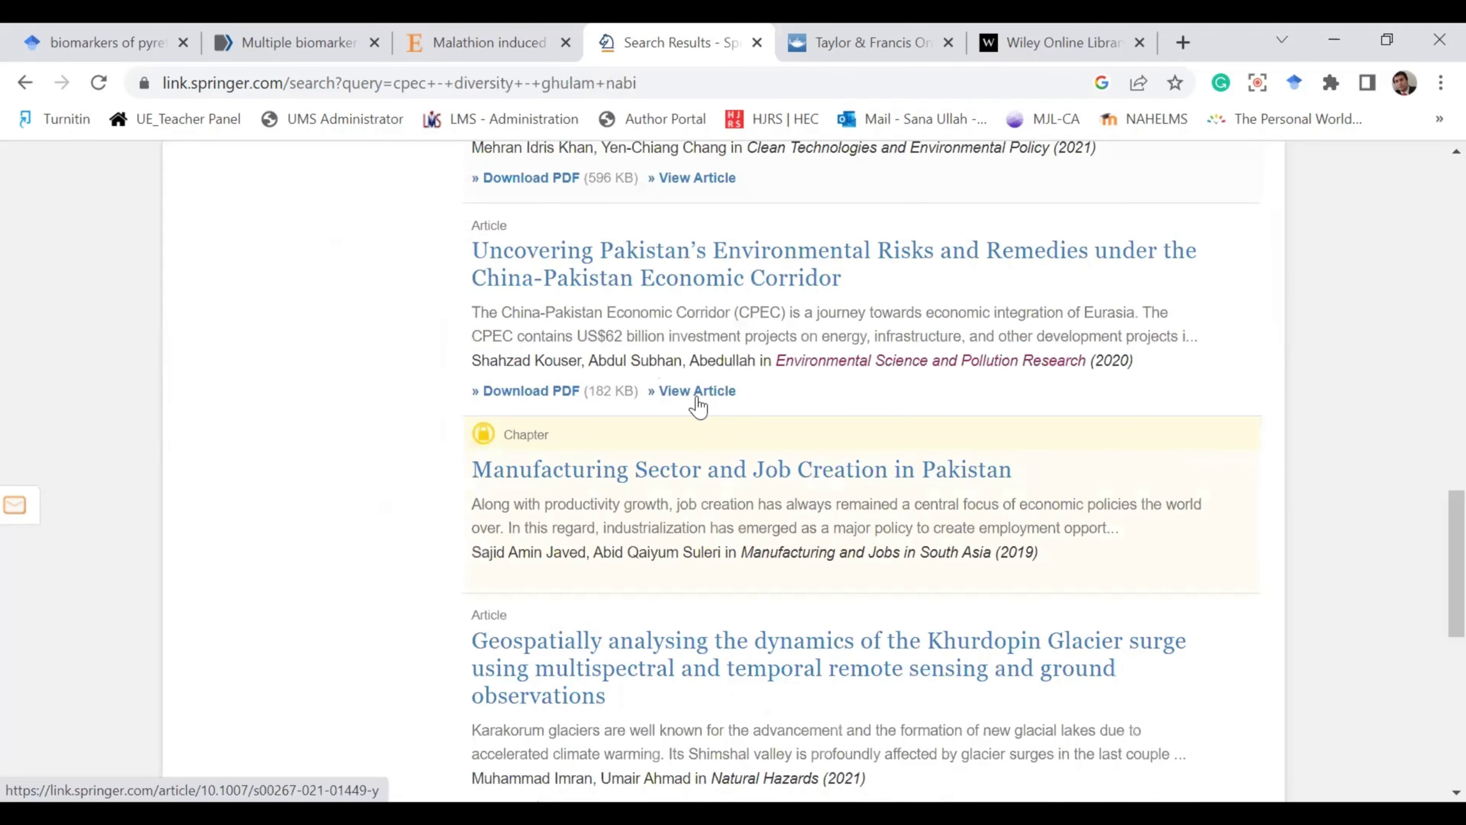
scroll(698, 404, down, 5)
scroll(701, 402, up, 3)
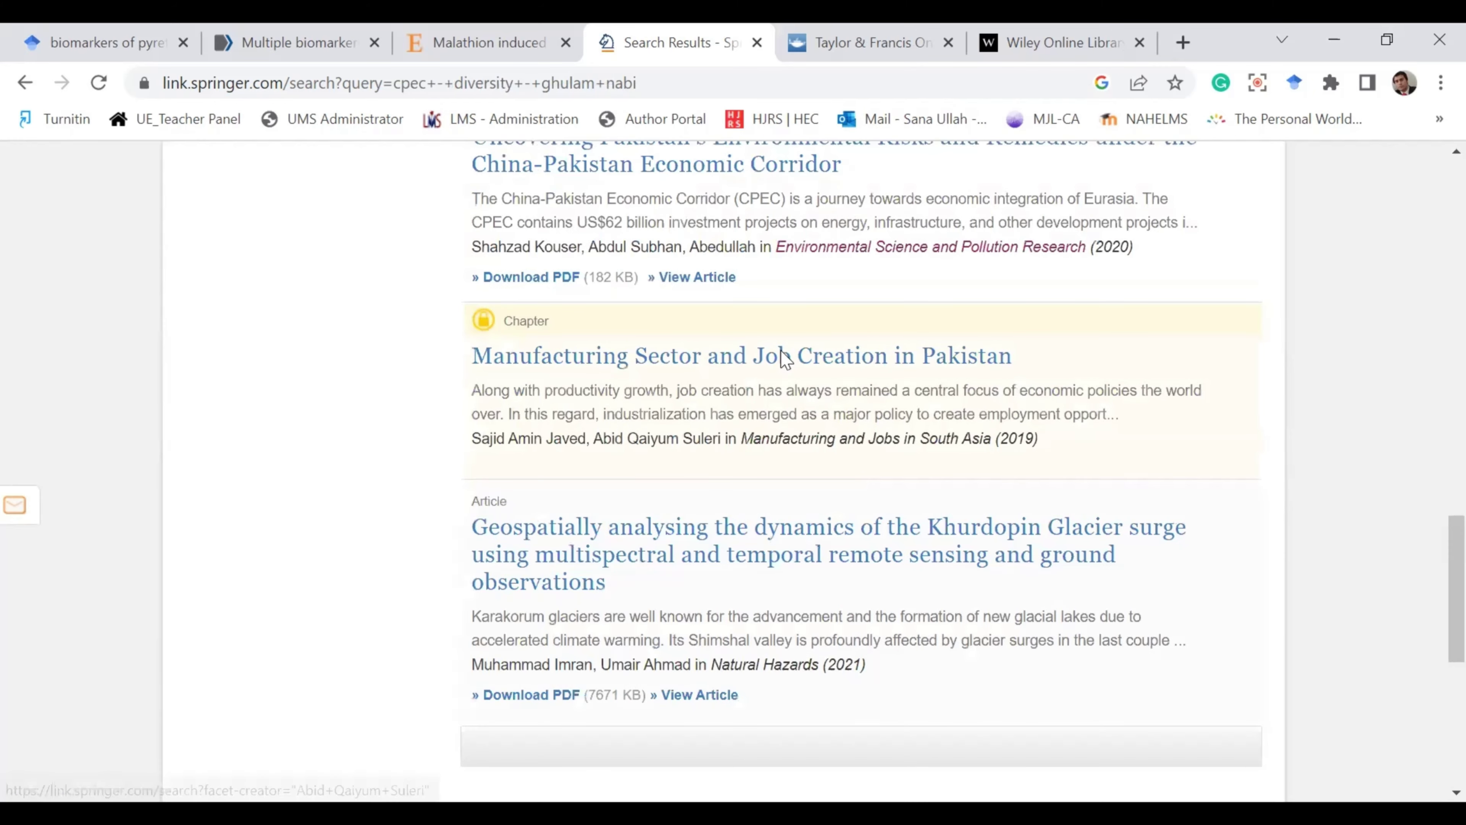
scroll(785, 358, up, 4)
scroll(775, 487, down, 7)
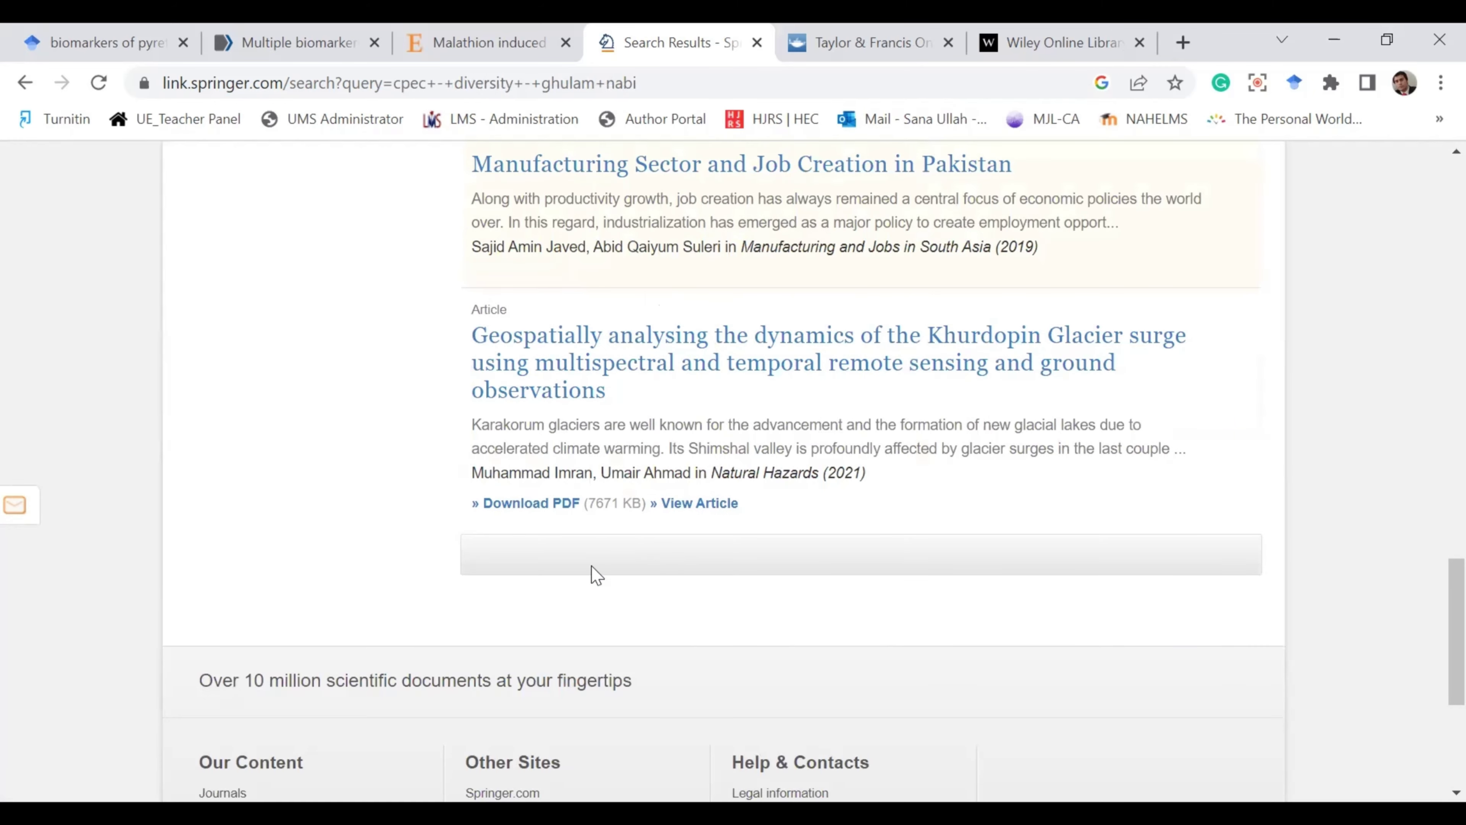
scroll(687, 456, up, 20)
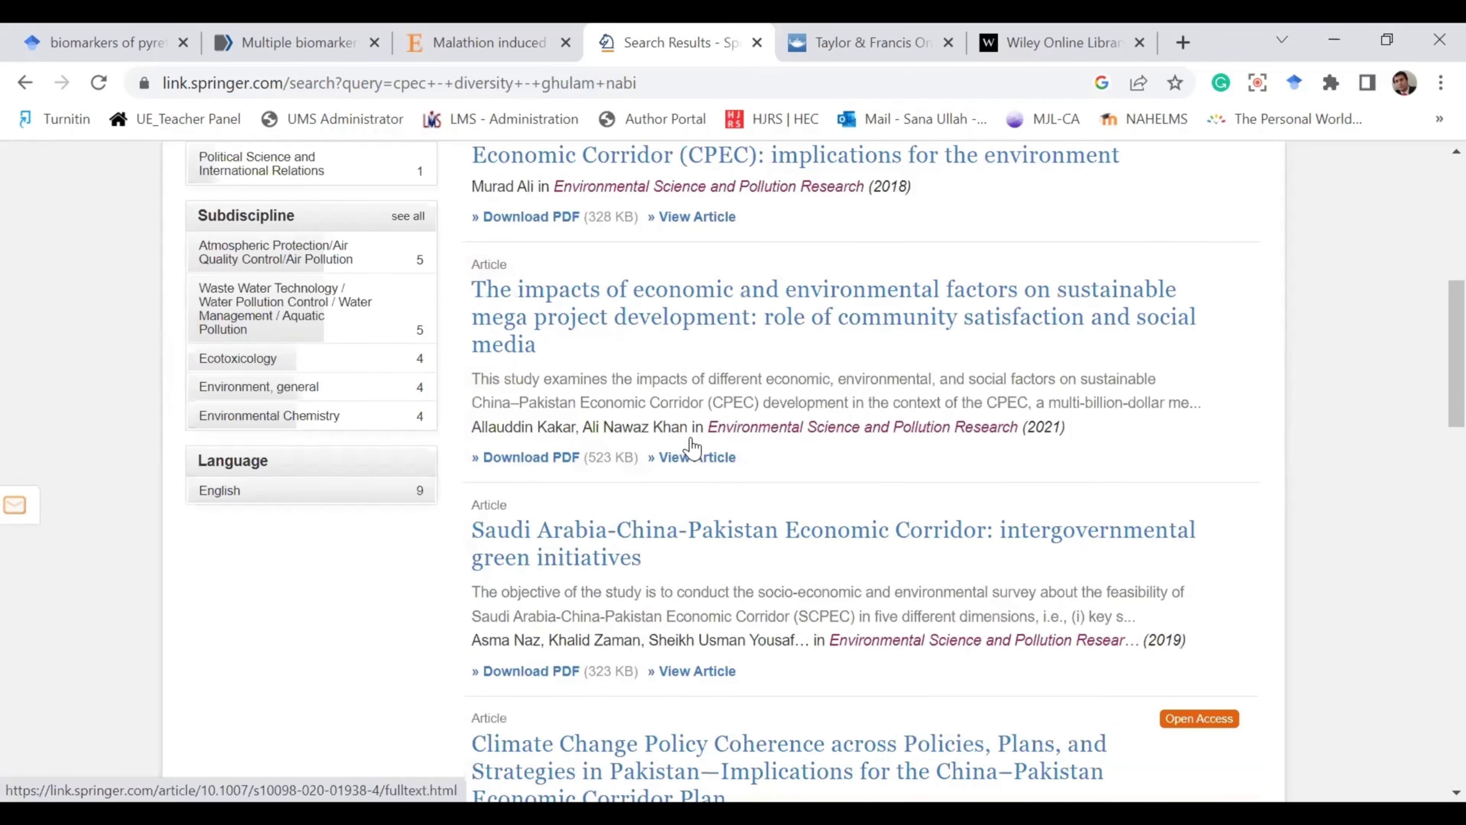
scroll(692, 447, up, 5)
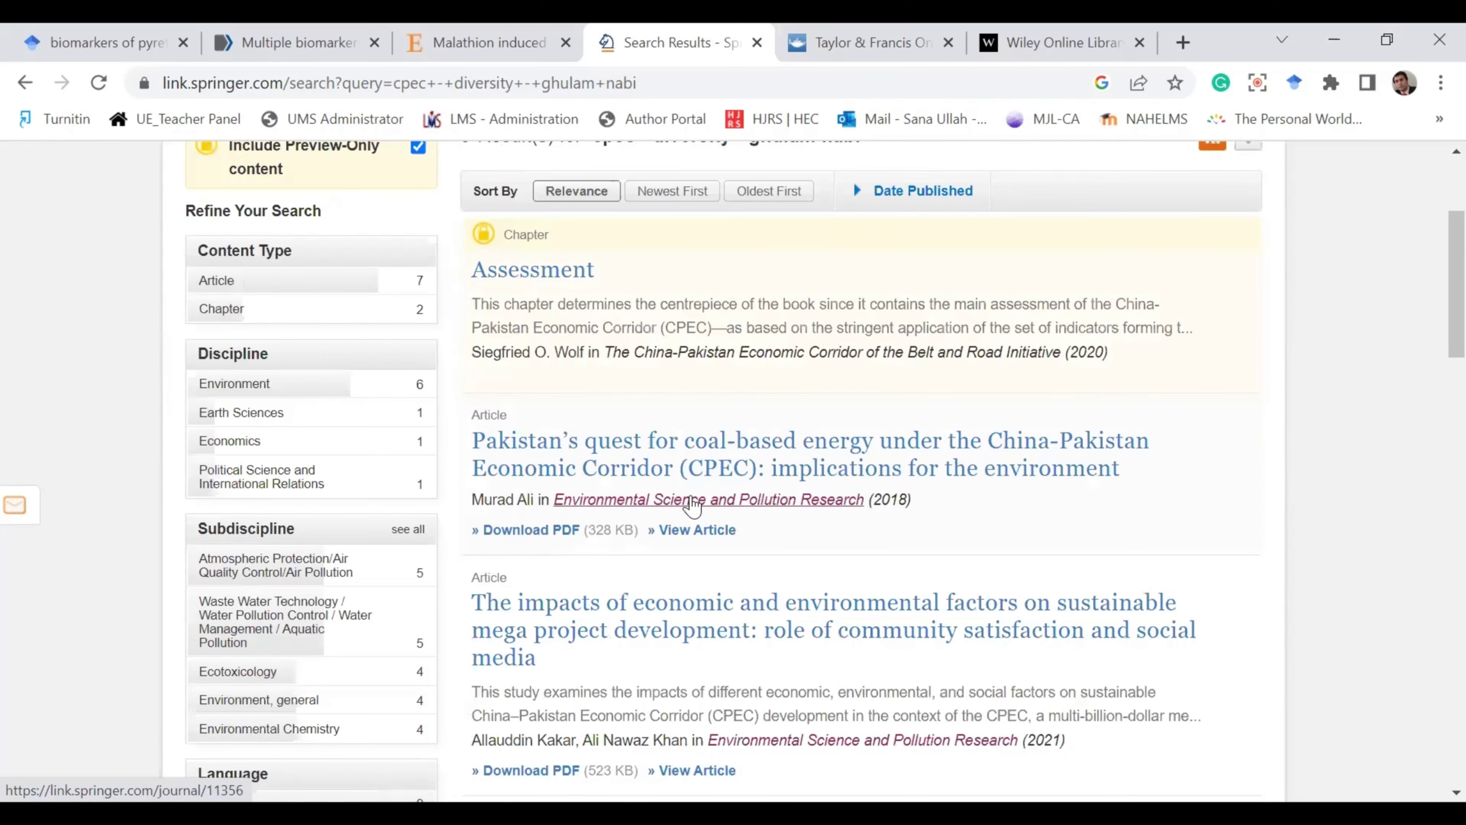
Step: Open the Environmental Science and Pollution Research journal page from the results and start a search limited to that journal
click(693, 501)
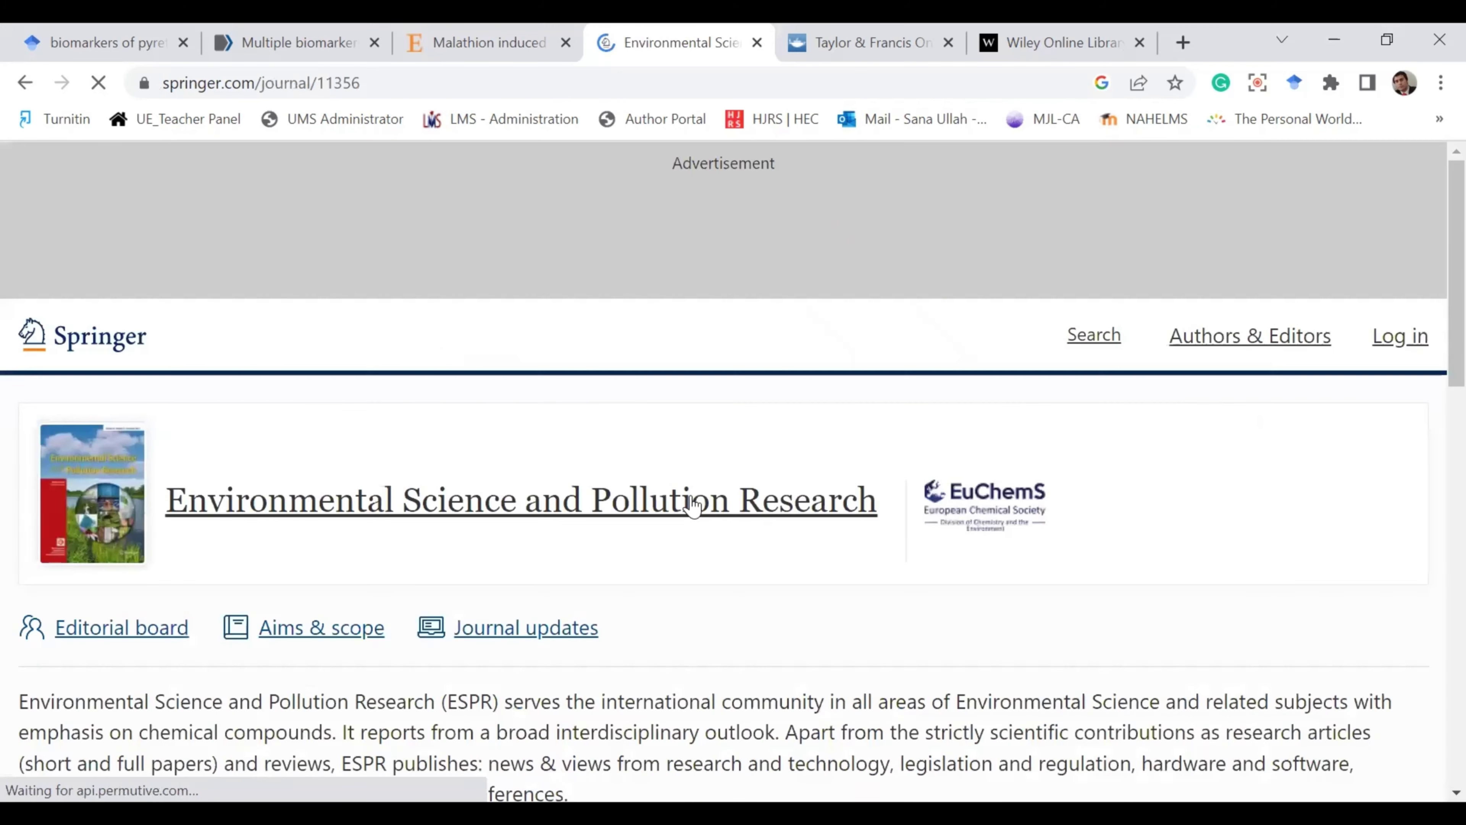
click(1101, 341)
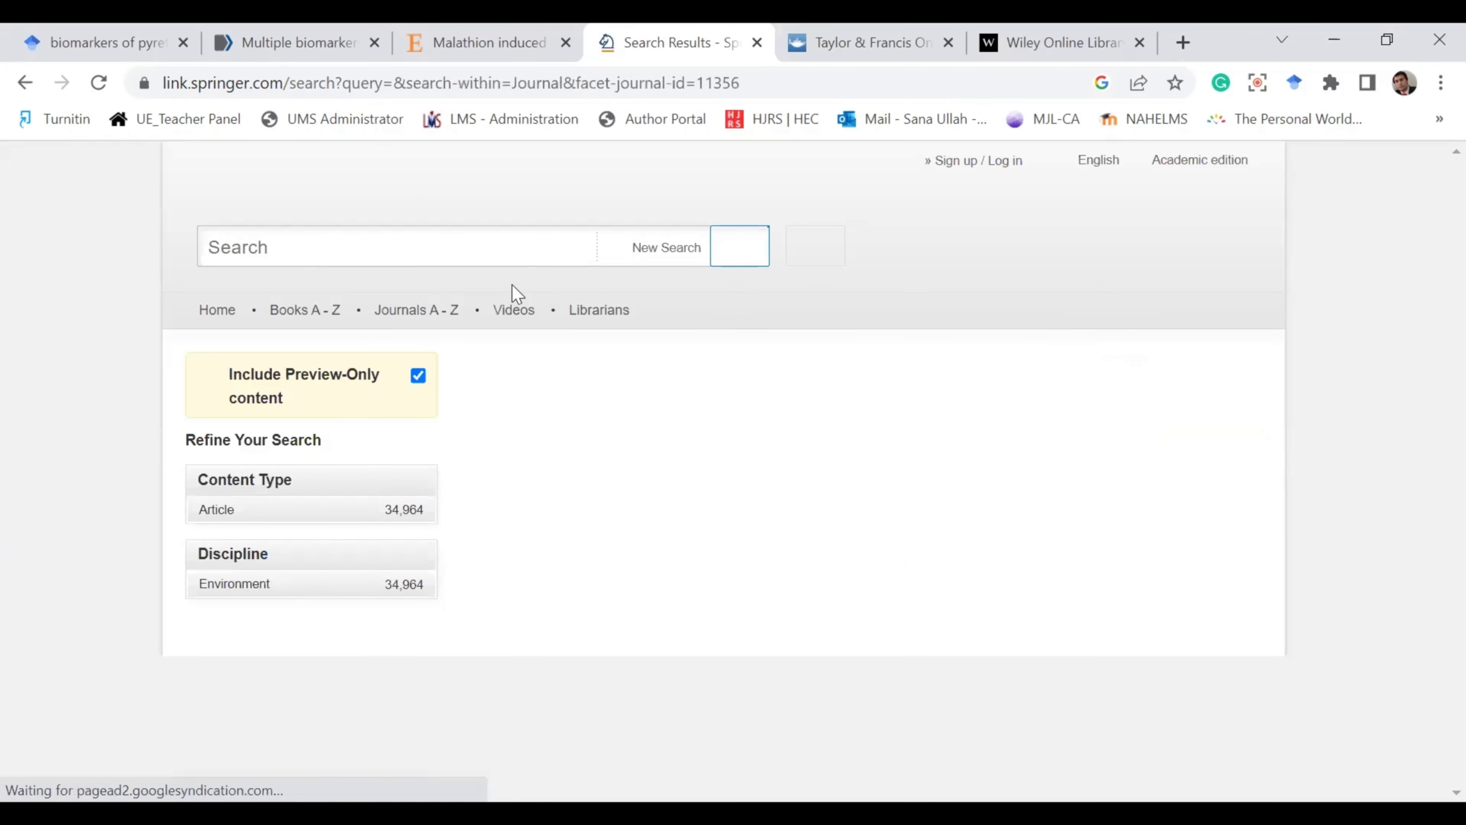
drag(592, 422, 892, 423)
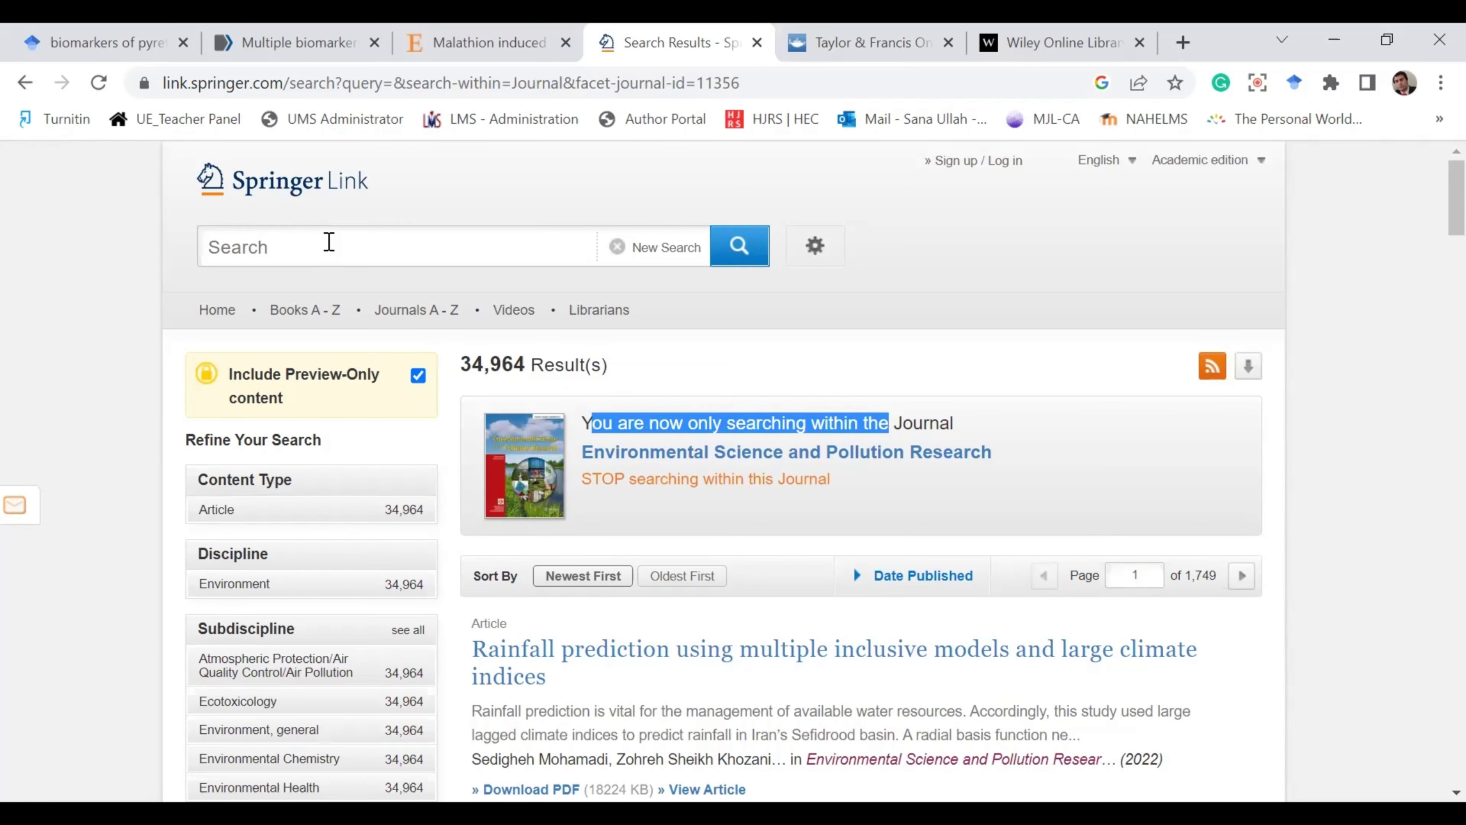
Step: Search within the journal for "river panjkora - diversity" and look through the articles found
click(329, 241)
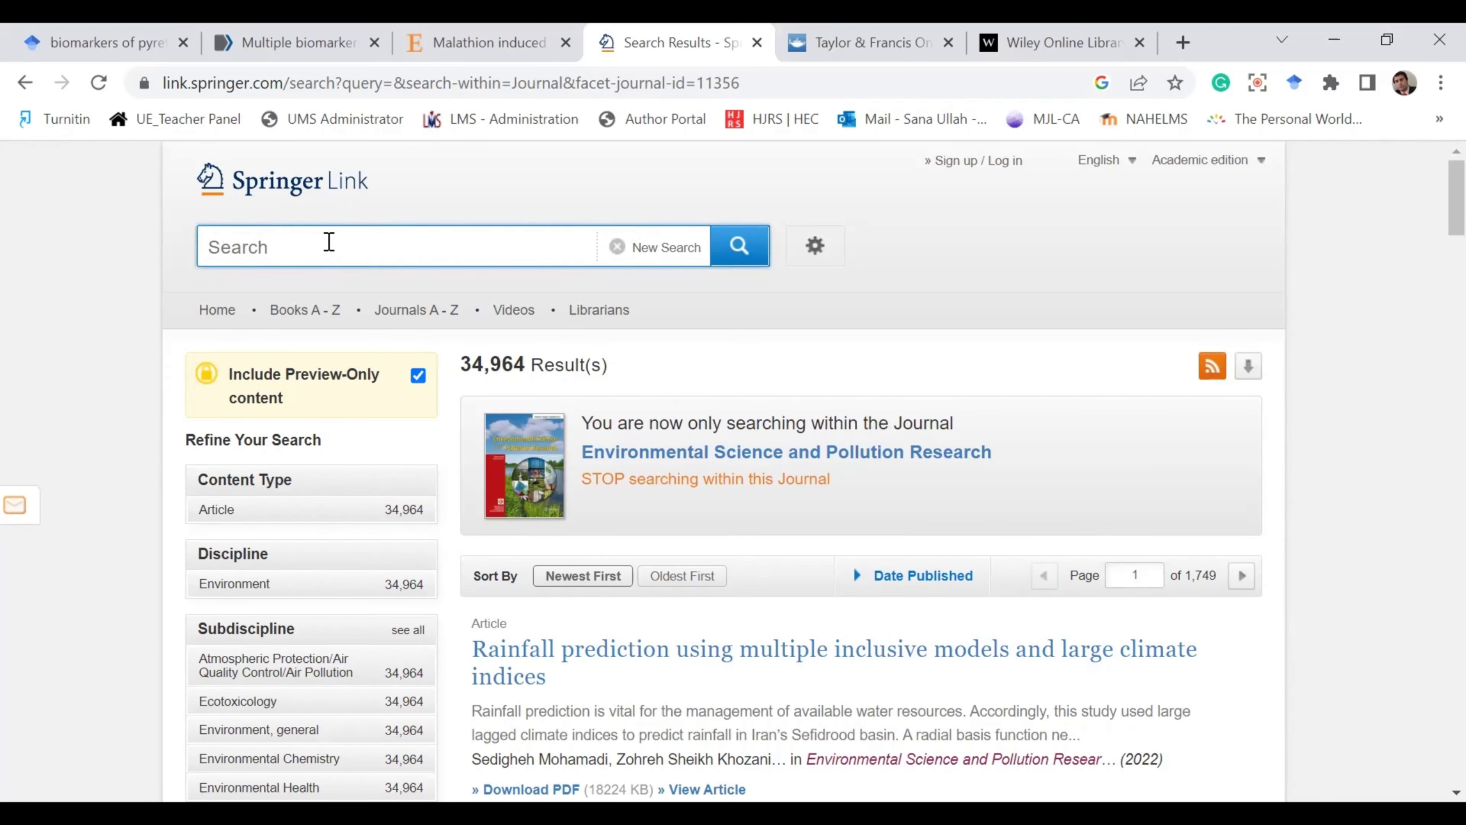
text(river panjkora diversir)
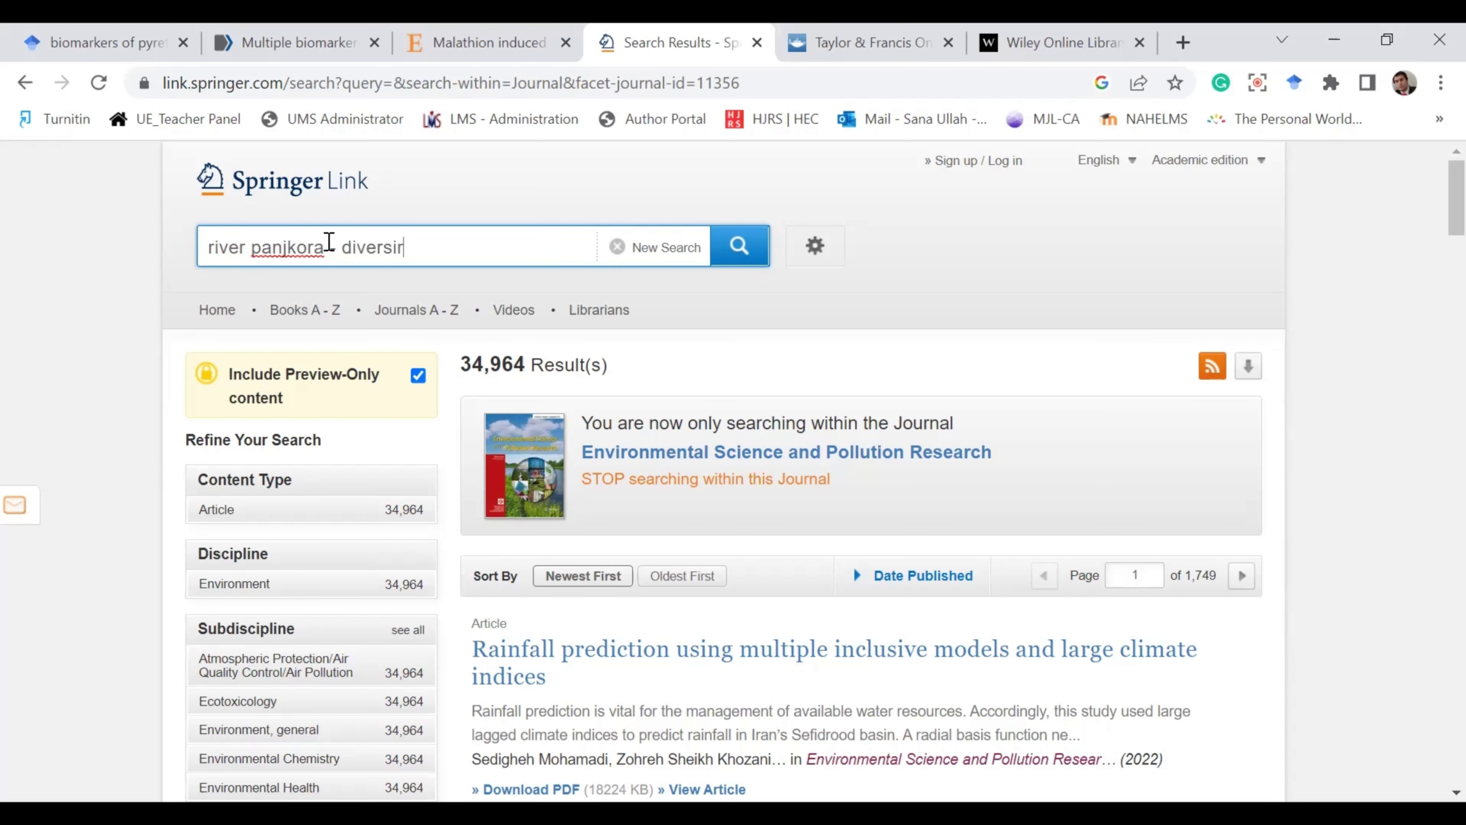
key(BackSpace)
text(ty)
key(Return)
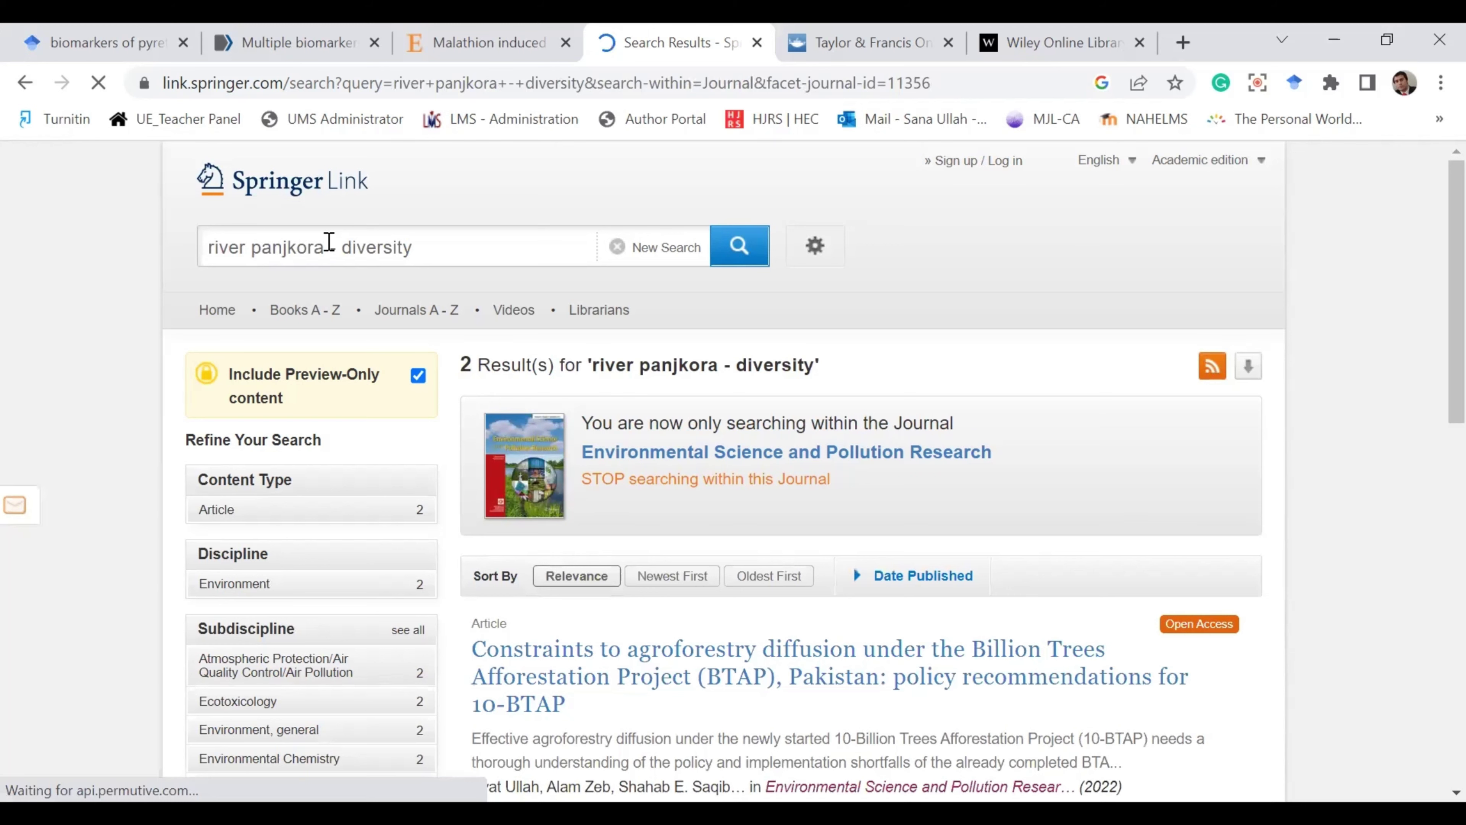
scroll(596, 534, down, 6)
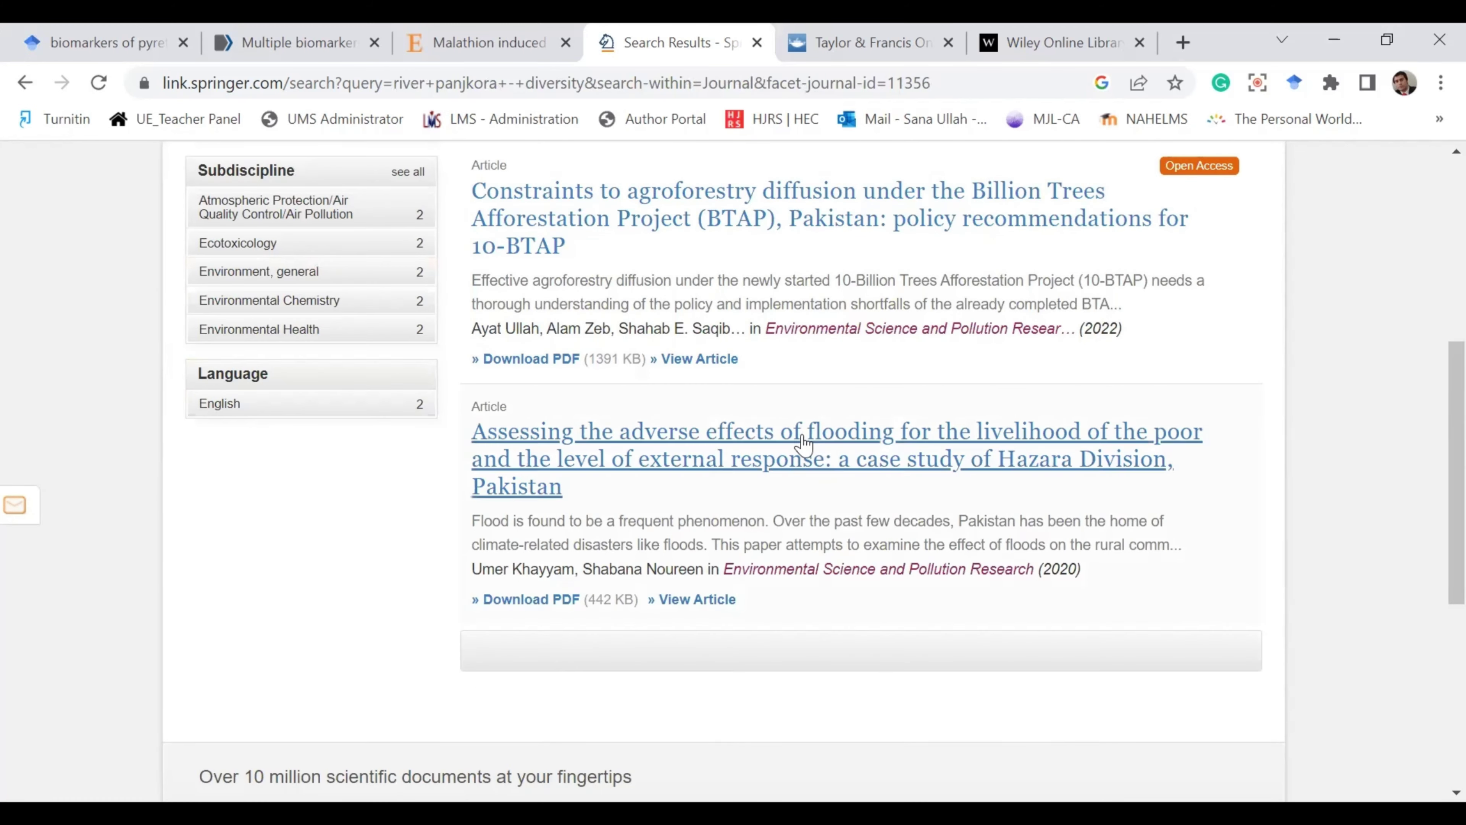
scroll(751, 456, up, 4)
scroll(422, 290, up, 4)
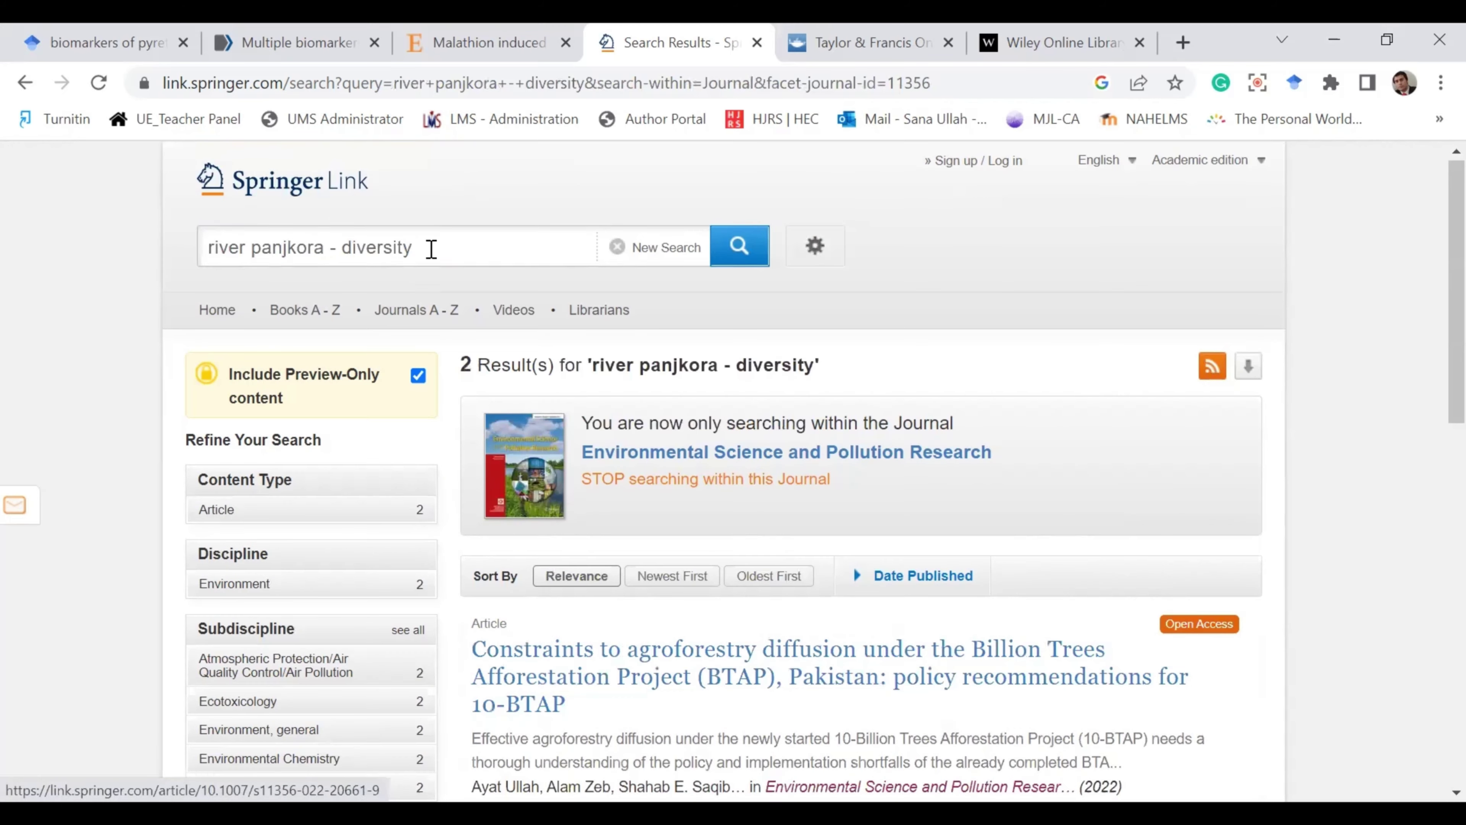
Step: Switch to the Taylor & Francis Online site and search for "heavy metals - river panjkora"
click(800, 61)
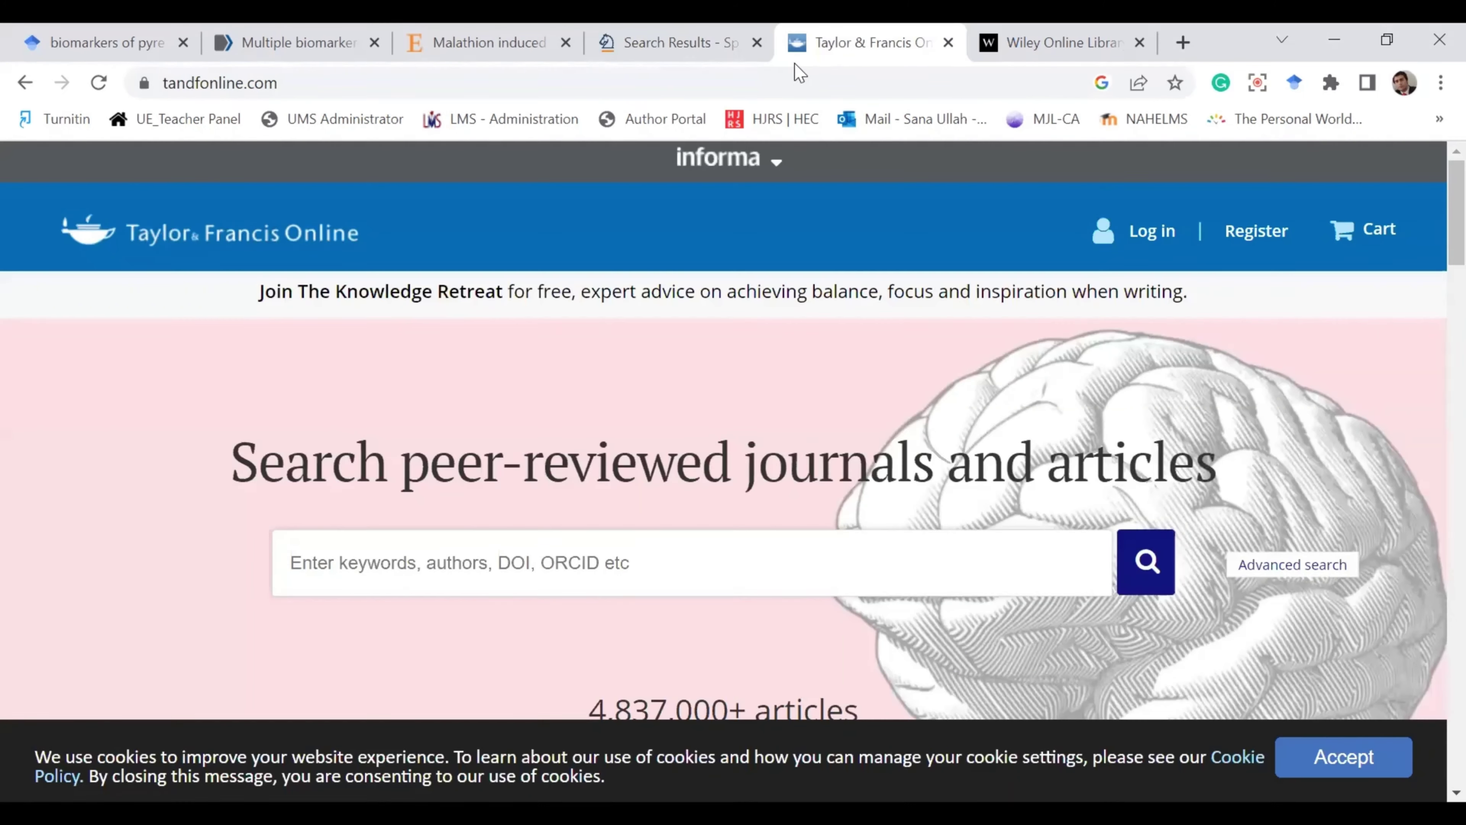
click(571, 578)
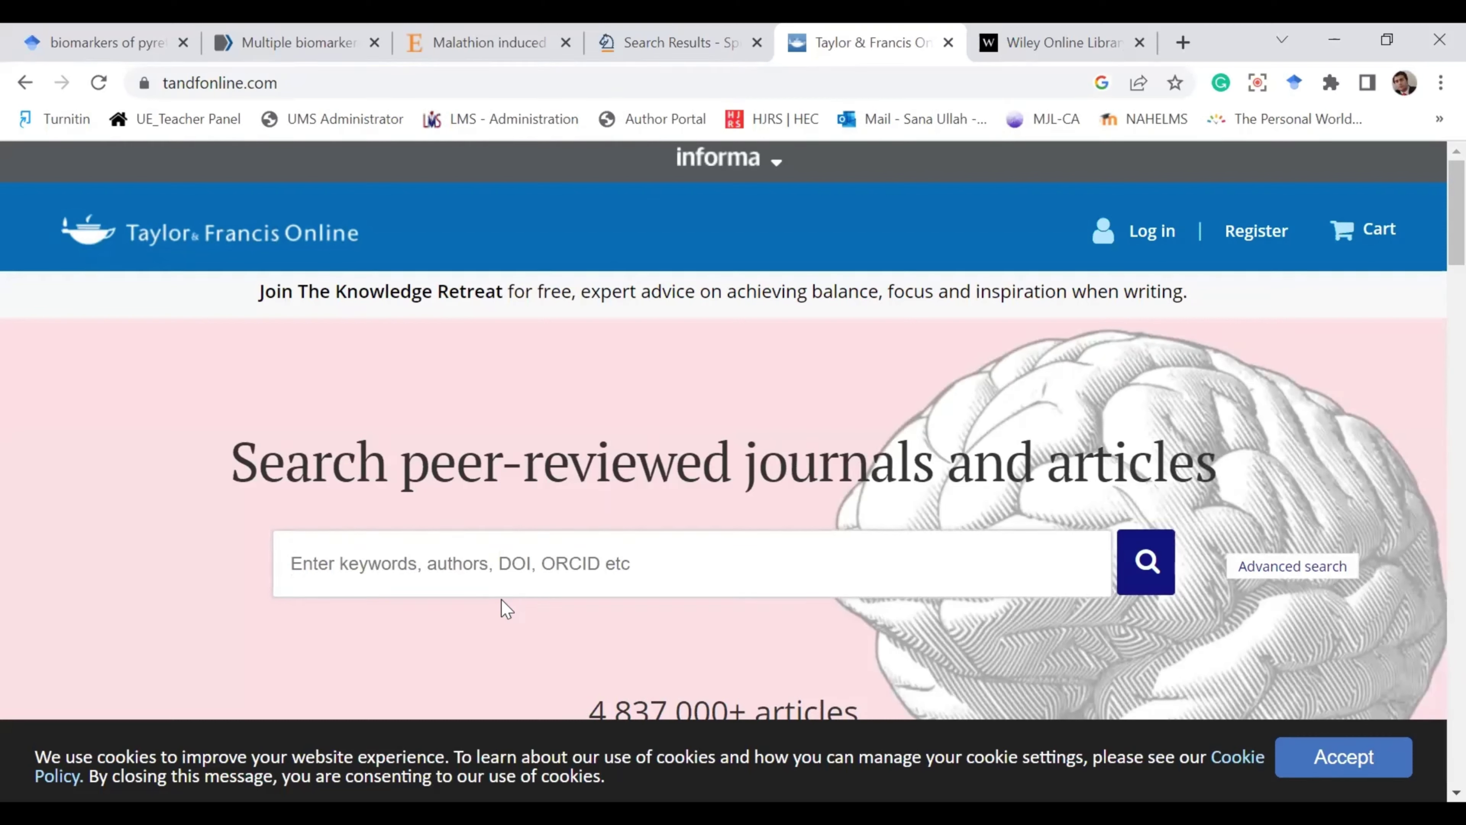
text(heavy metal)
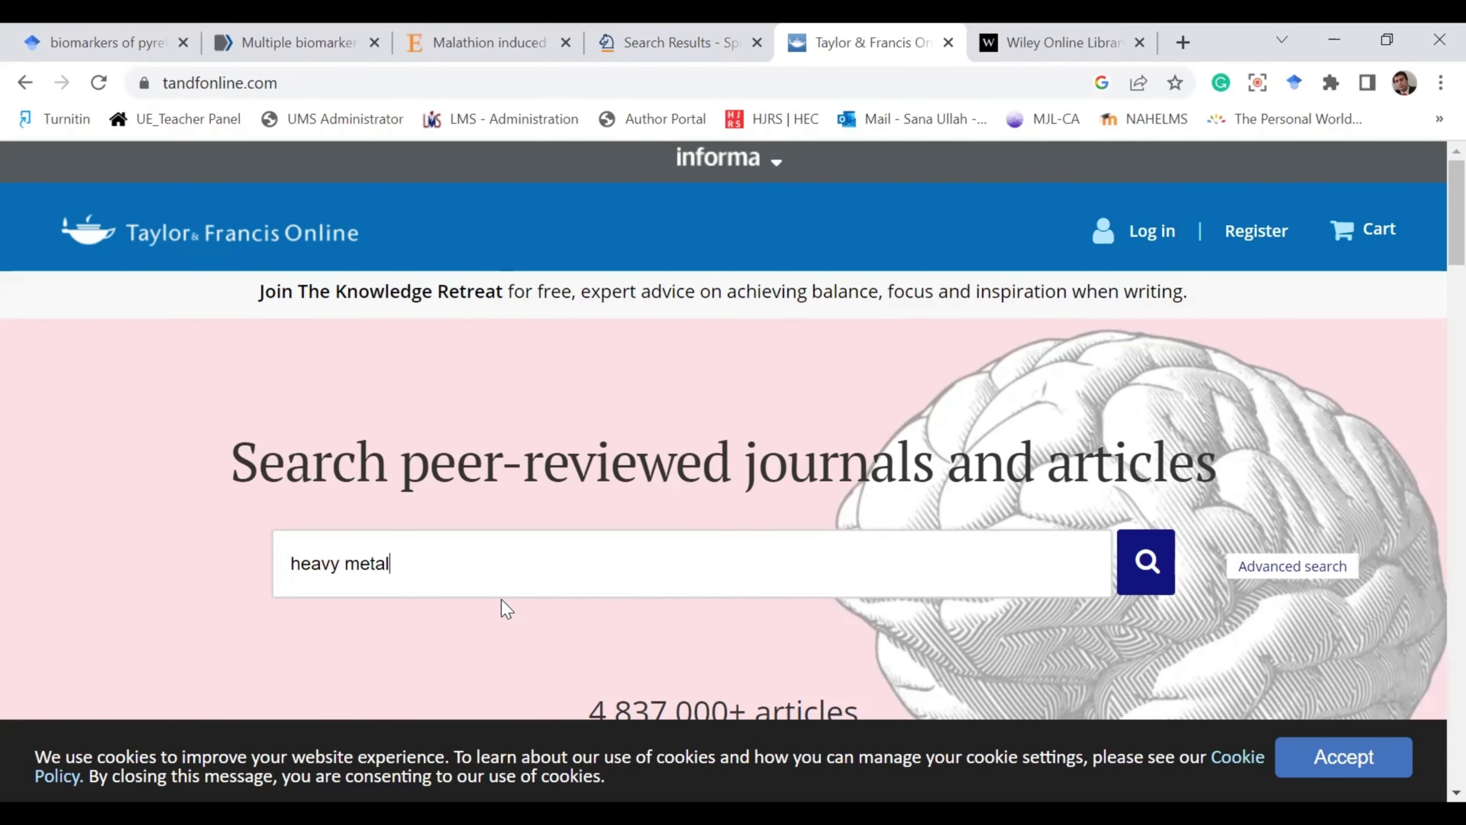
key(Home)
text(s)
key(BackSpace)
key(BackSpace)
key(End)
text(s )
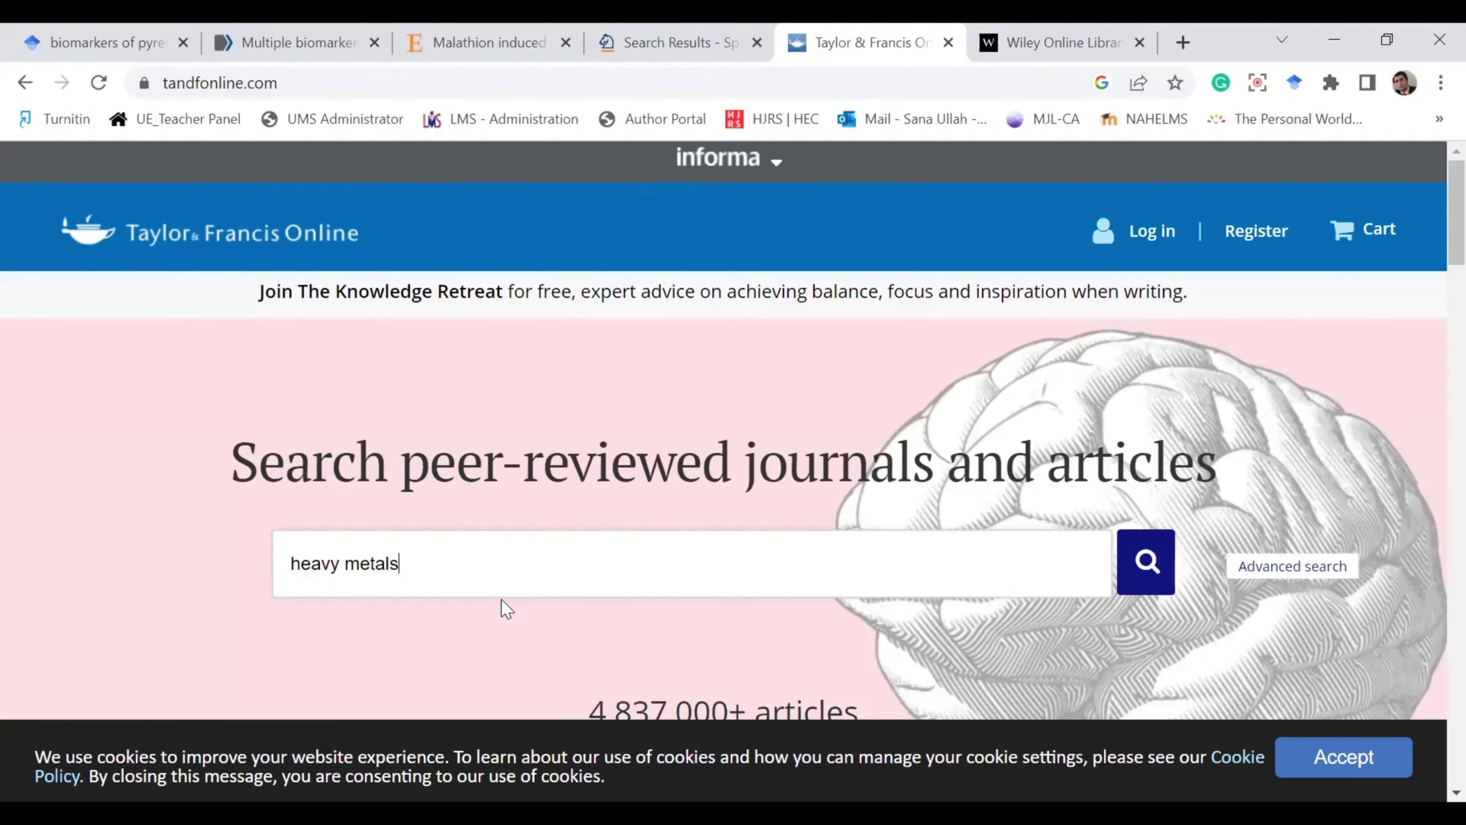
text(- river panj)
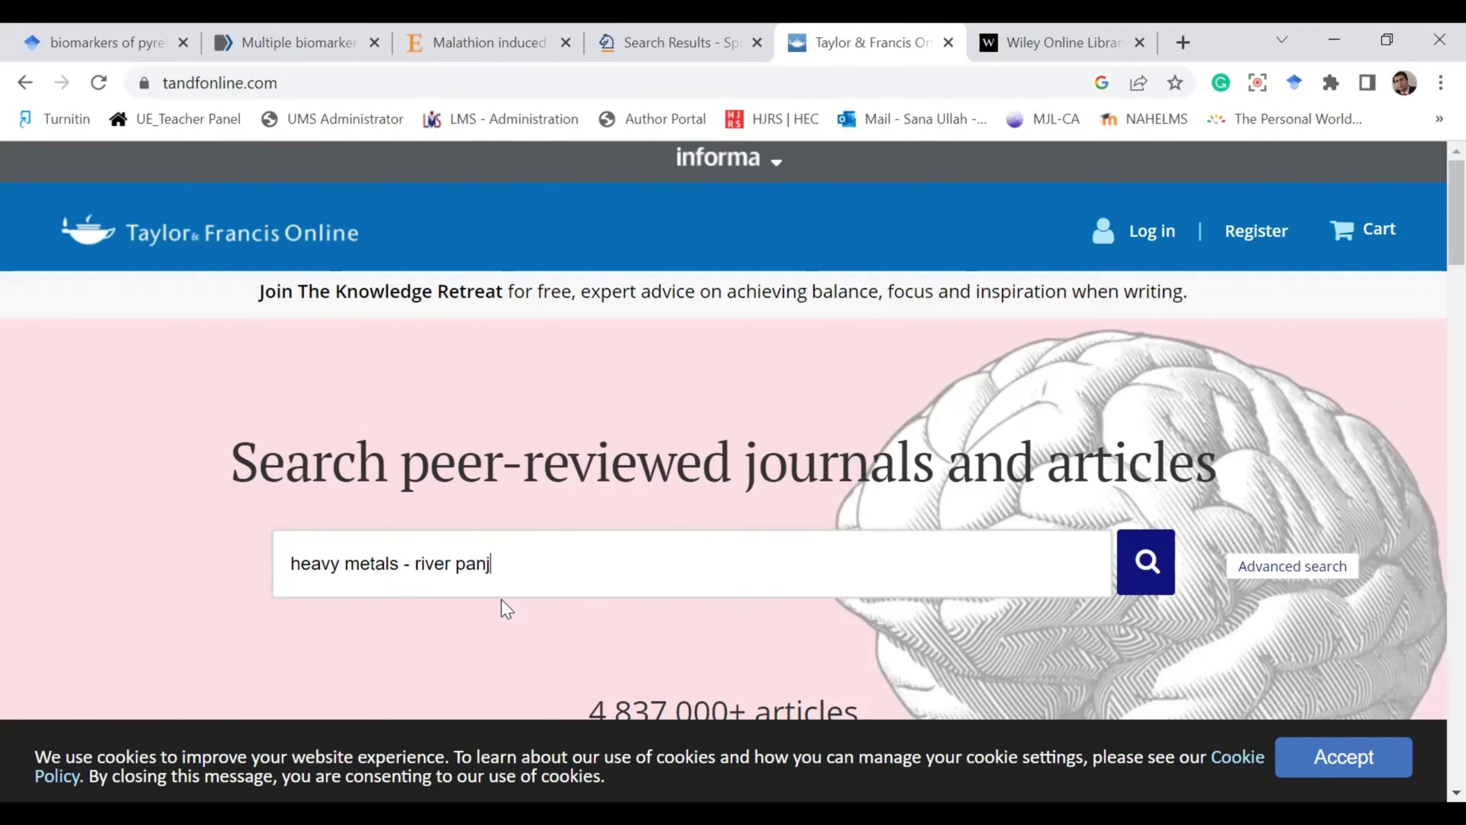
text(kora)
key(Return)
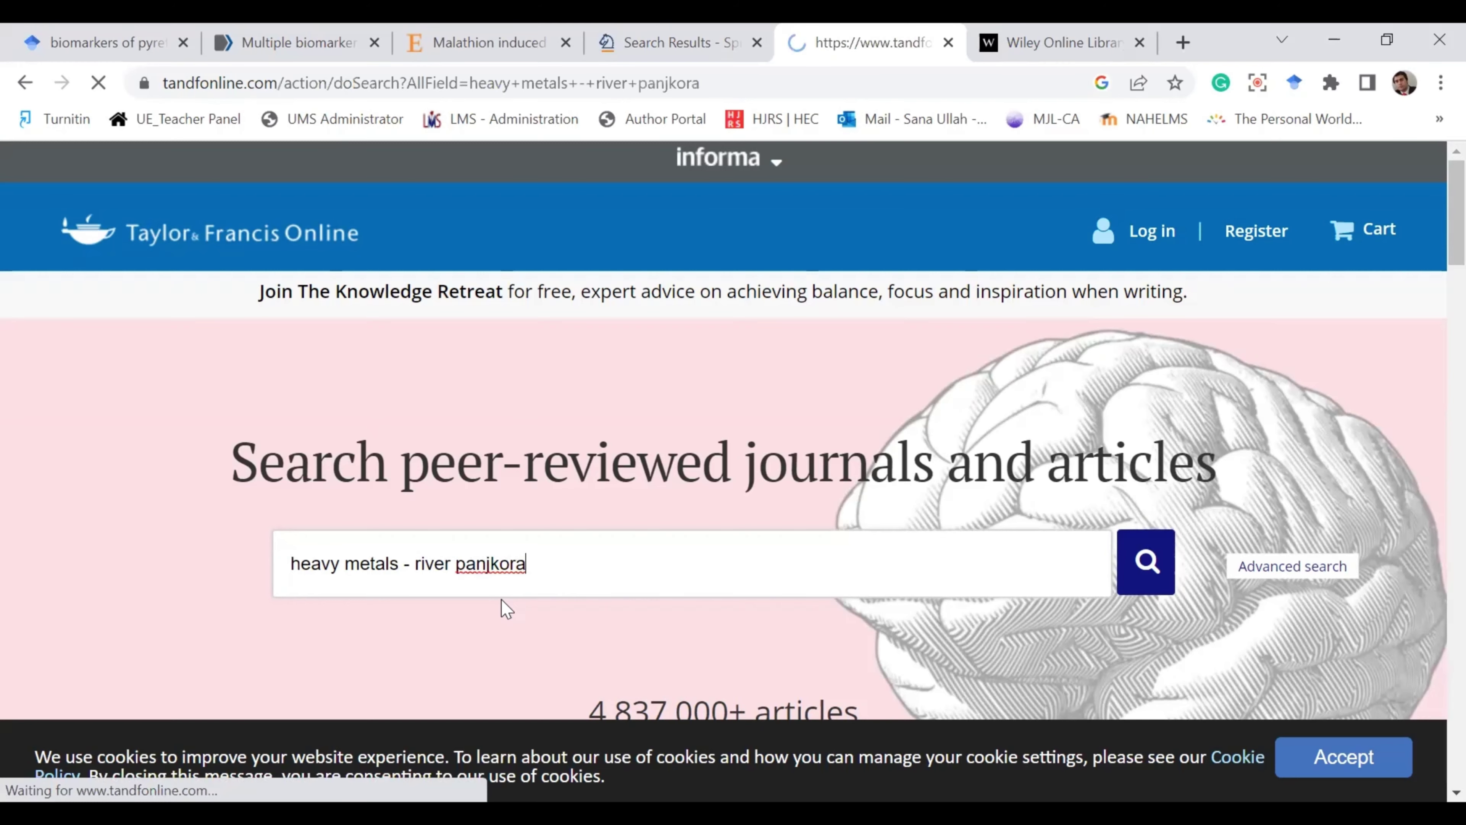
Step: Open the article on heavy metals in three cyprinids of the river Panjkora and go to its citation download page
scroll(929, 364, down, 5)
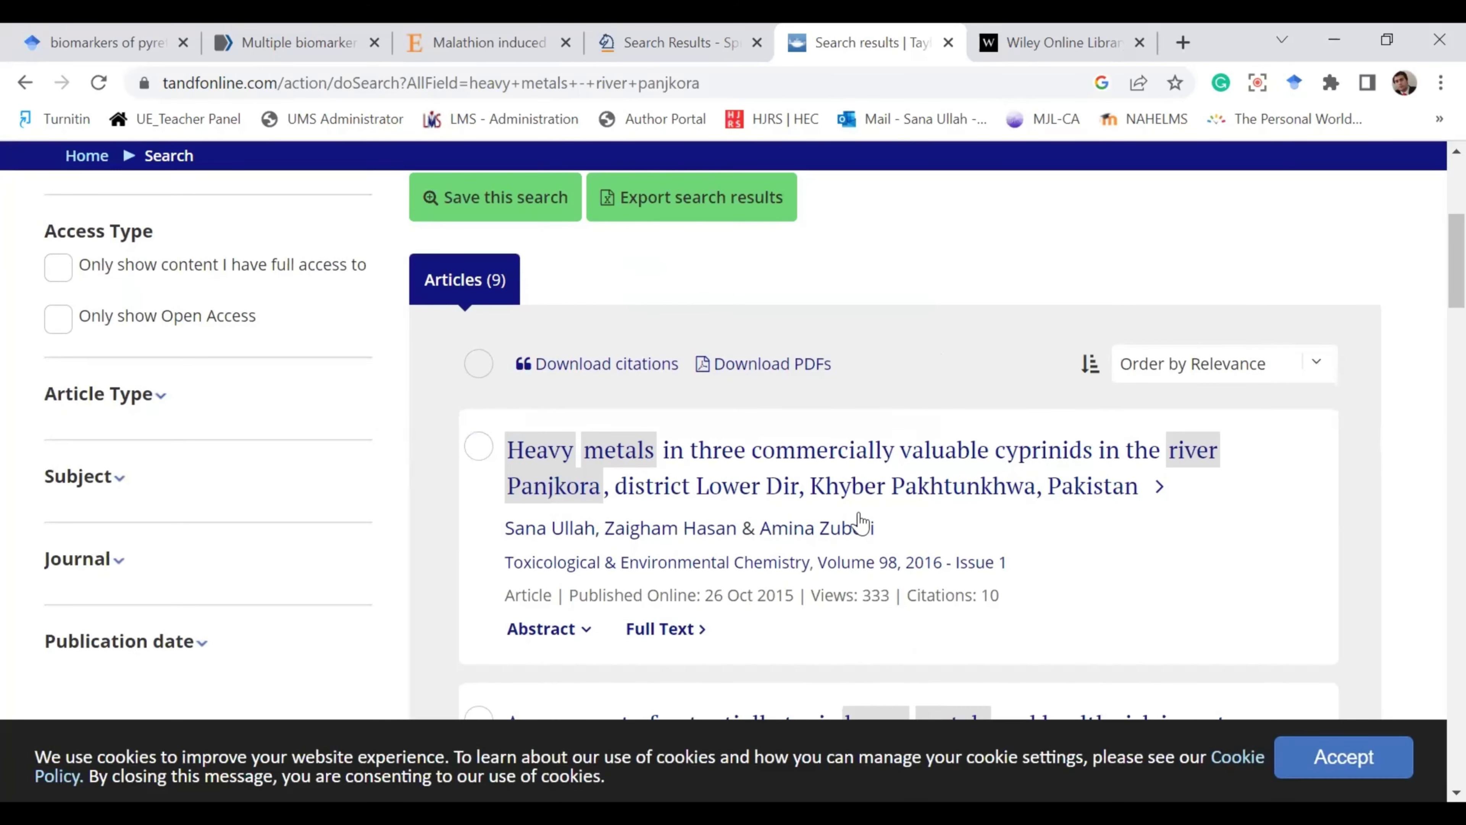
click(805, 456)
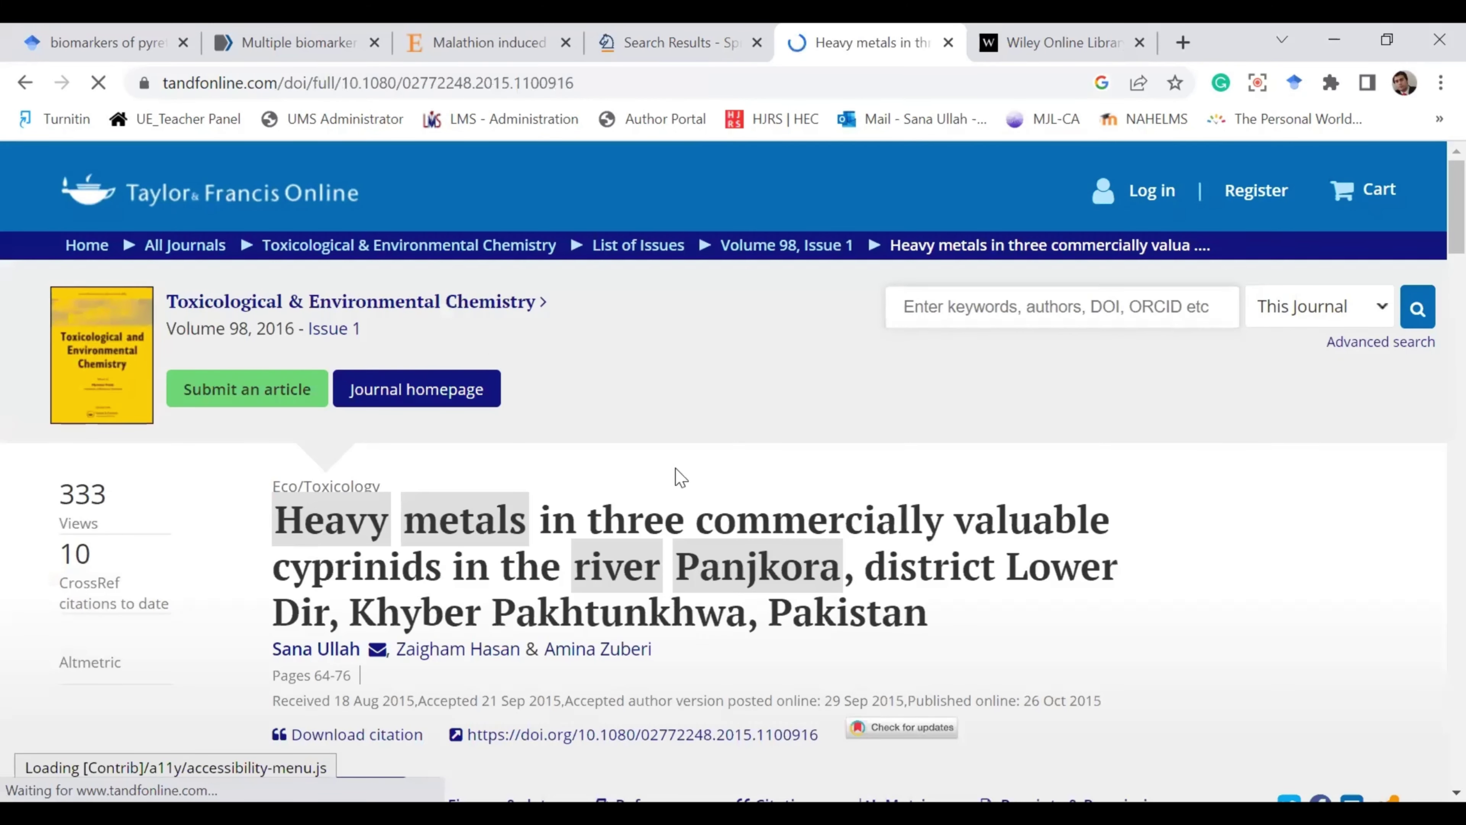
scroll(362, 517, down, 4)
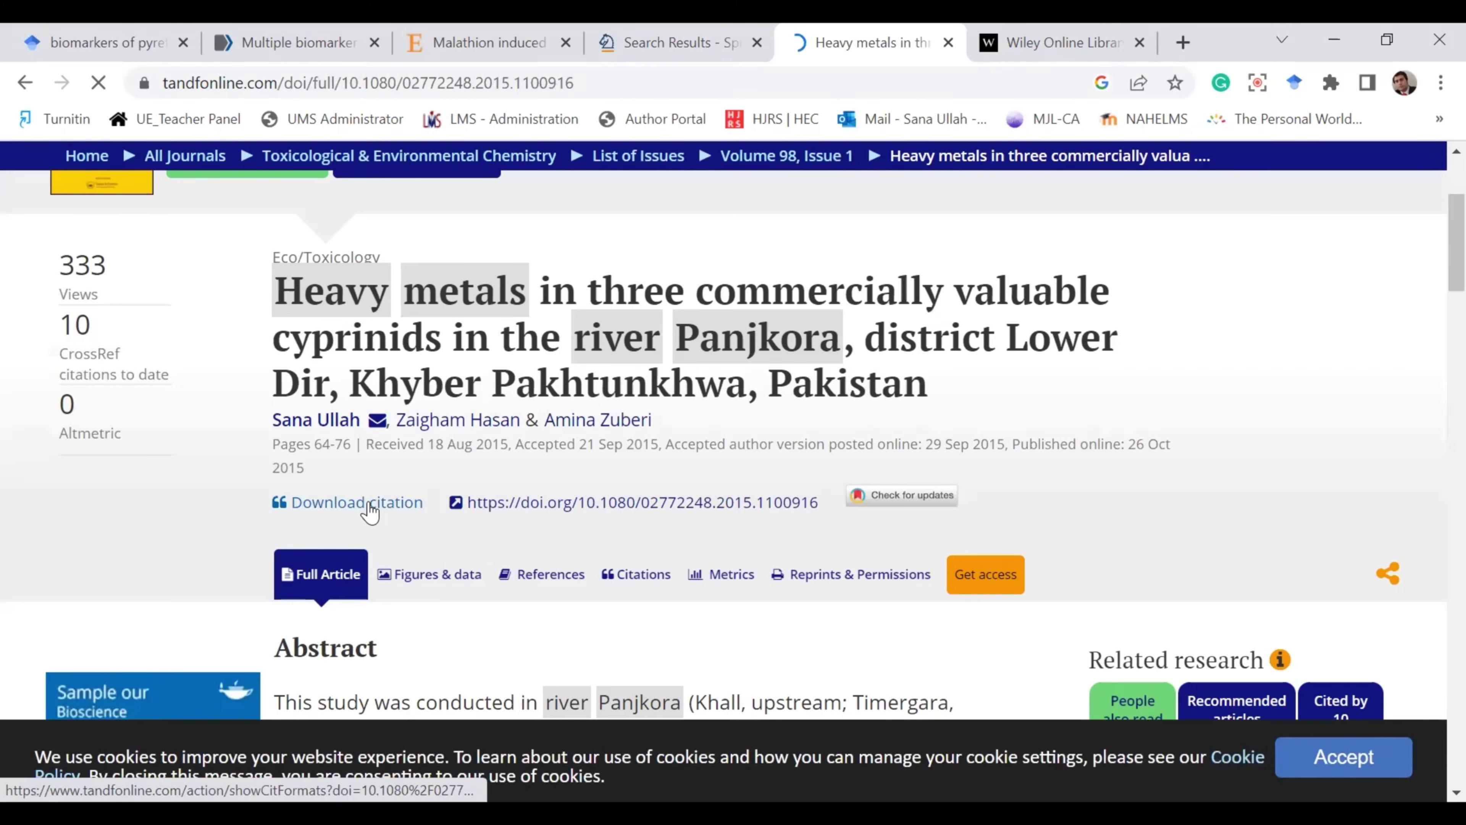
click(367, 507)
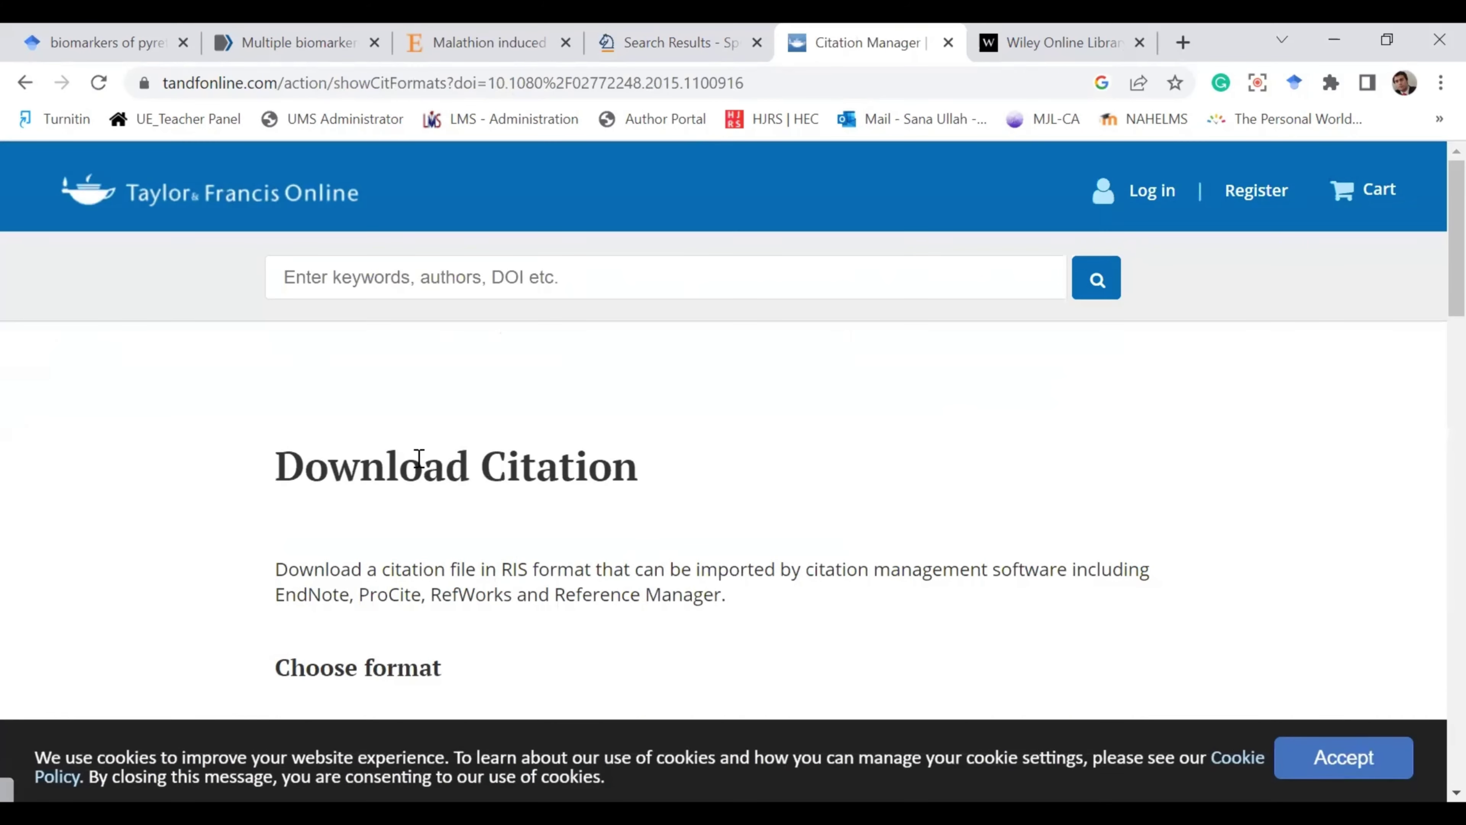
Step: Examine the RIS format option for EndNote, the citation content options and the suggested citation text for the article
scroll(417, 462, down, 4)
scroll(420, 456, down, 2)
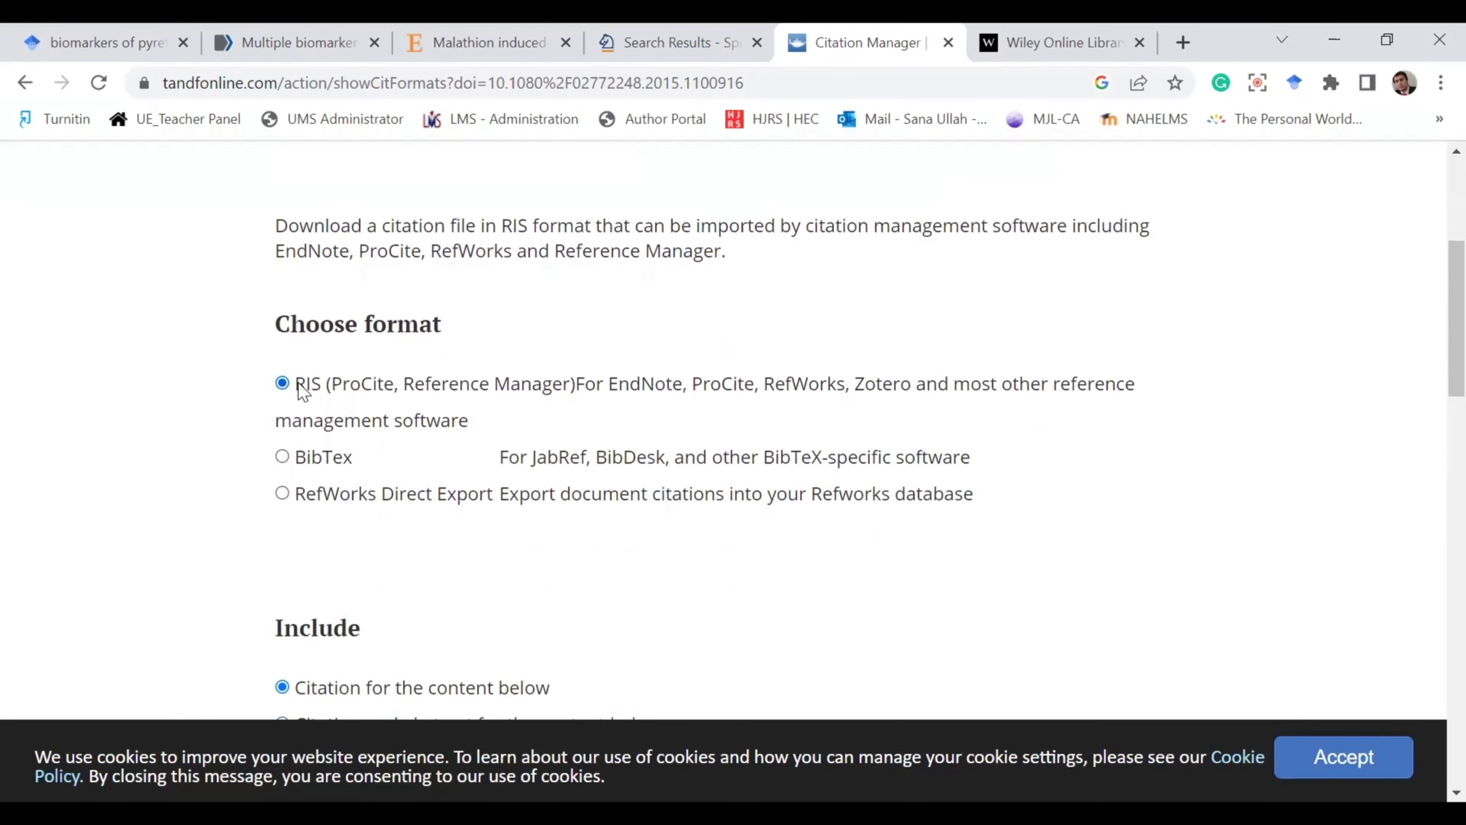
drag(296, 383, 325, 386)
drag(616, 384, 711, 385)
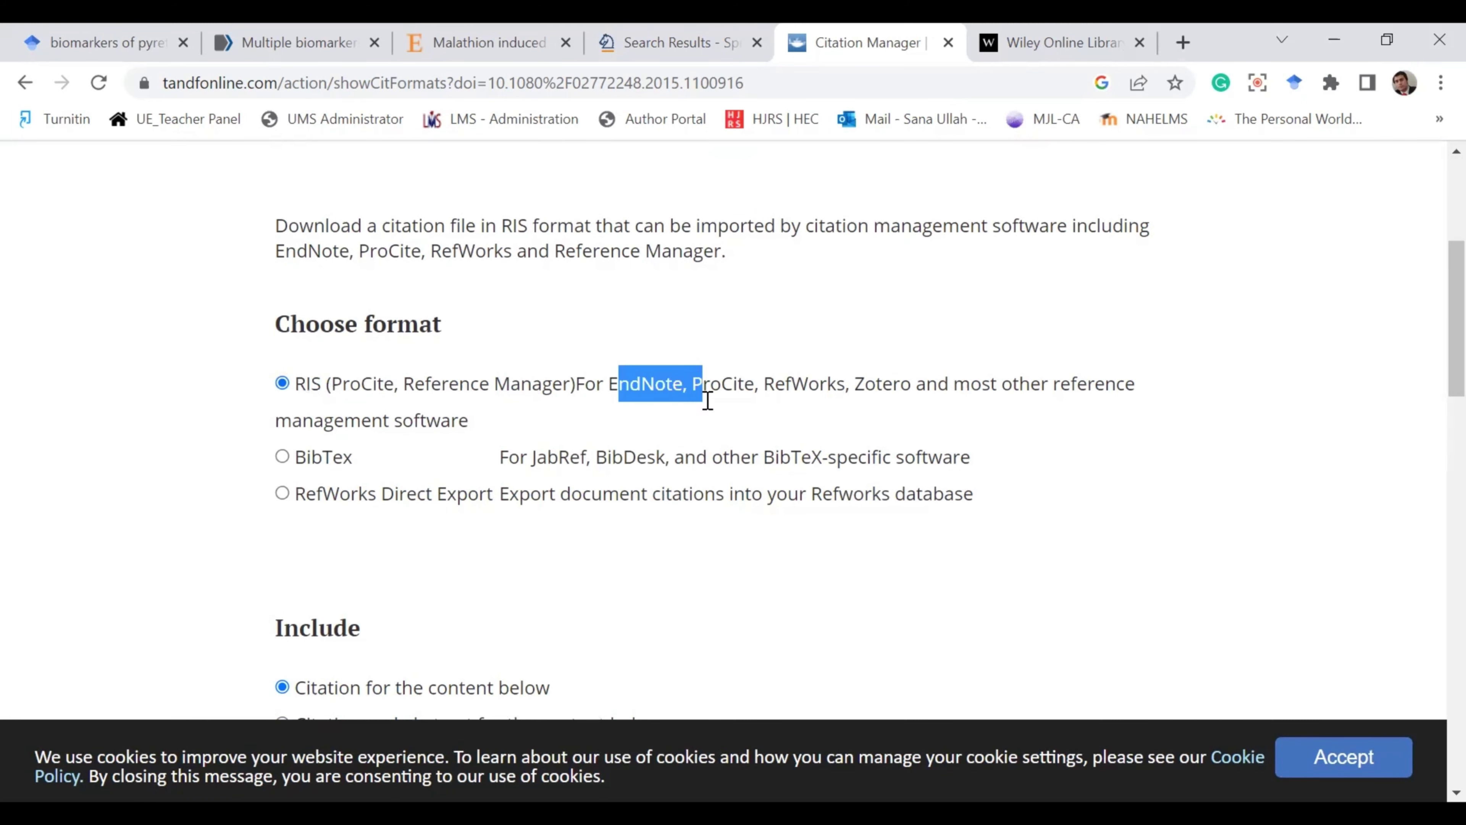
scroll(676, 454, down, 4)
scroll(676, 454, down, 3)
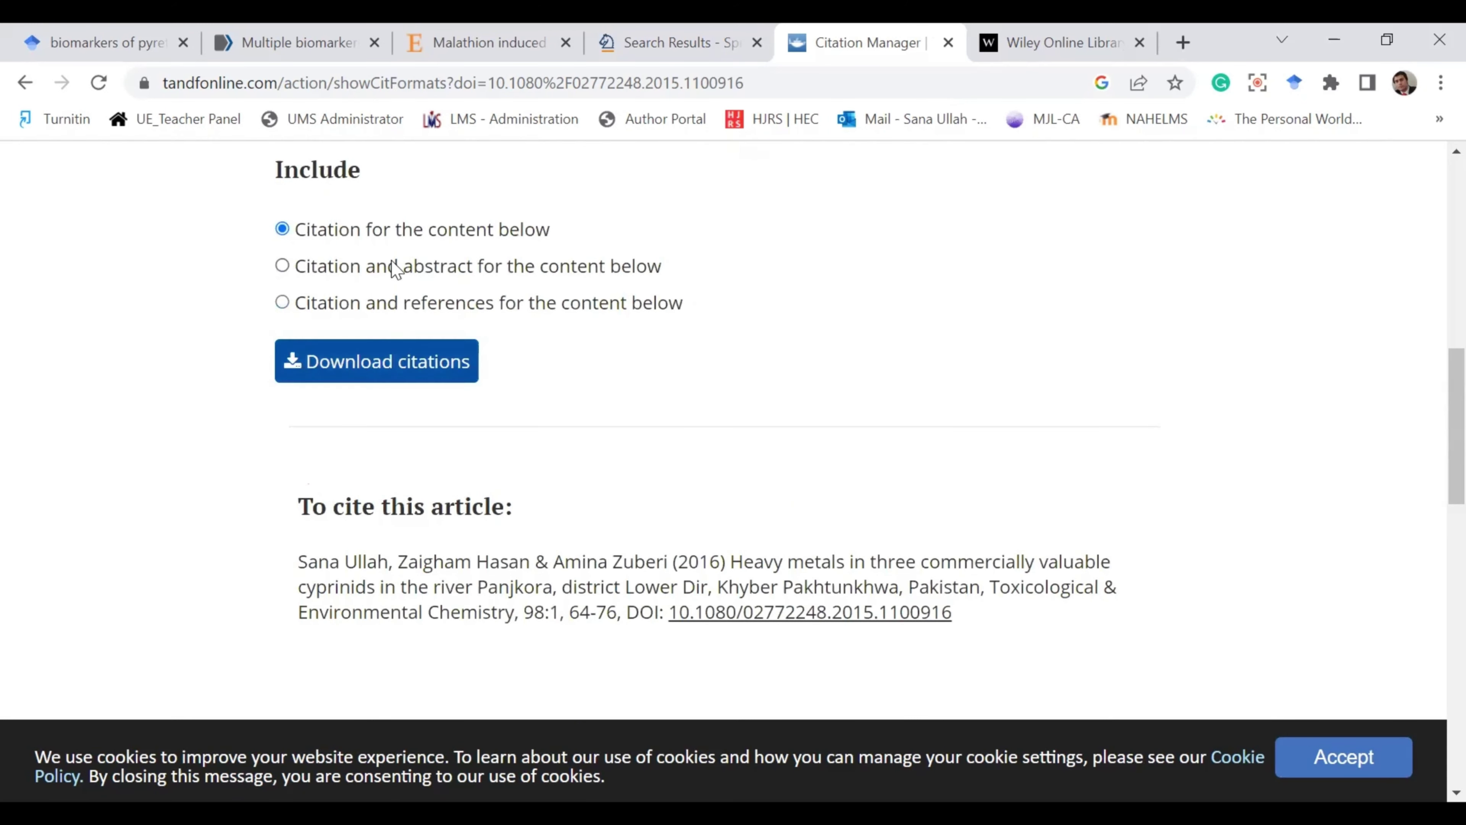
drag(454, 561, 575, 606)
drag(427, 231, 527, 230)
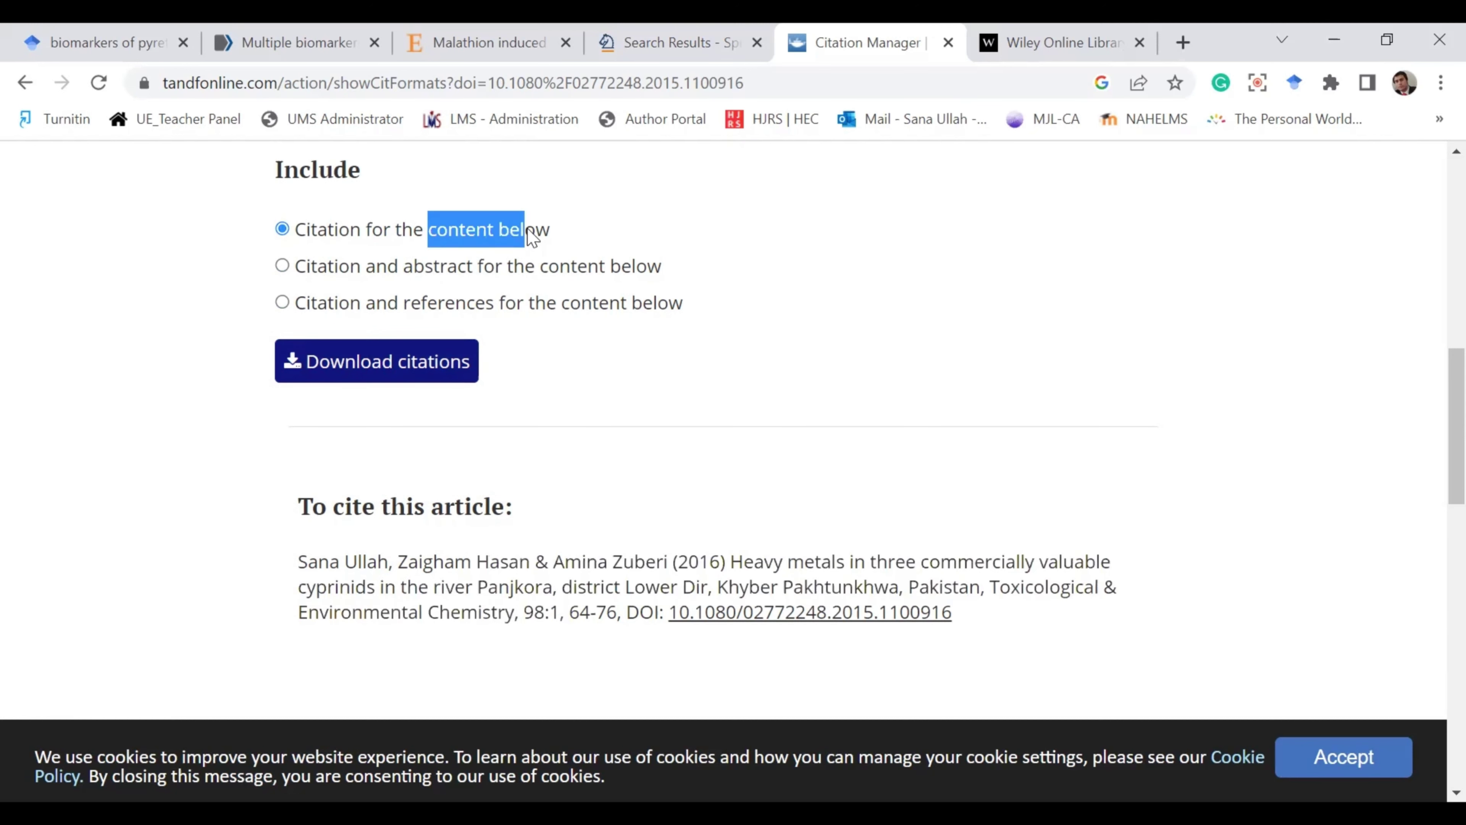
scroll(598, 370, down, 1)
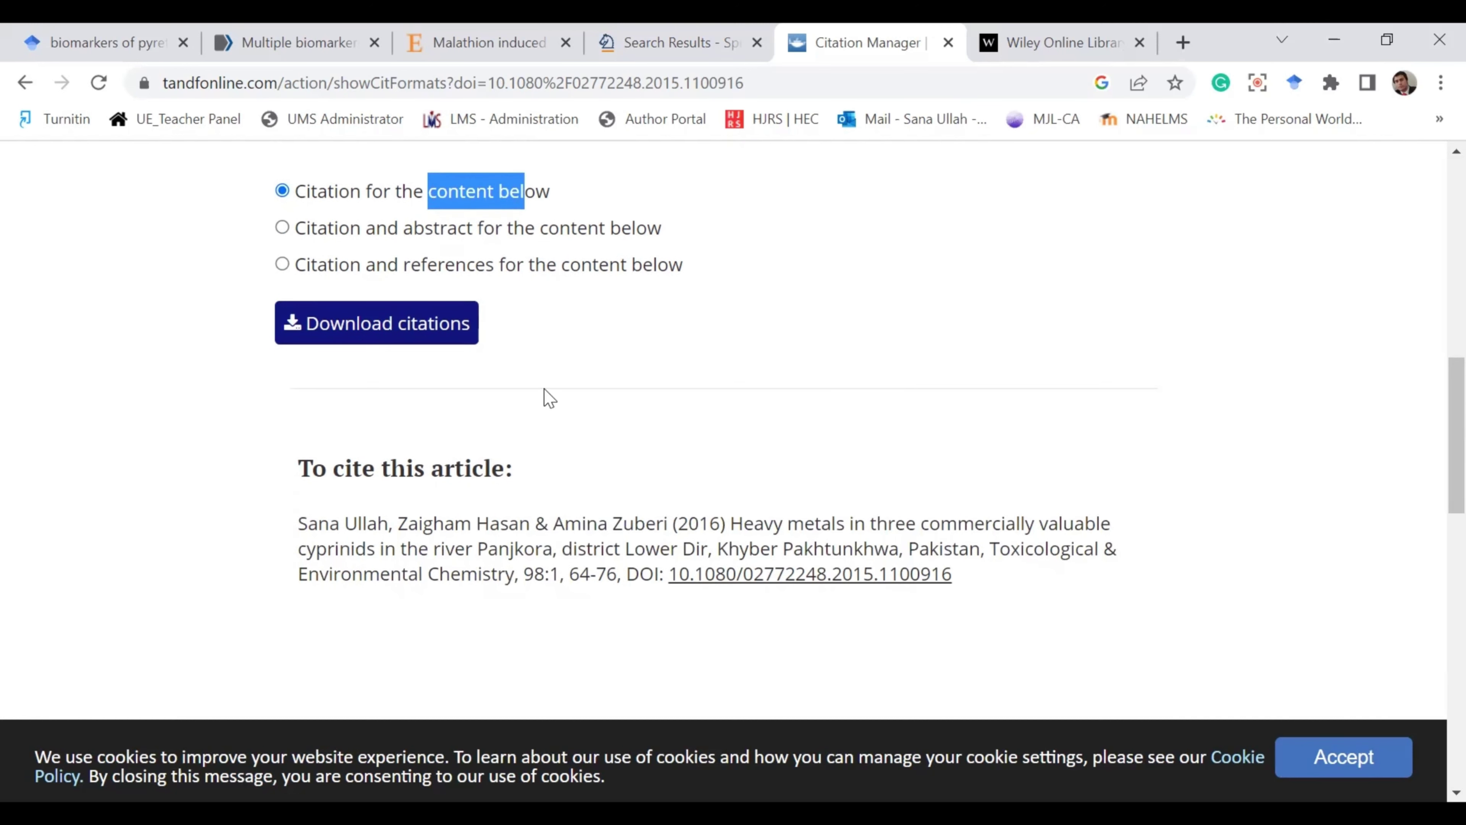
drag(455, 532, 562, 573)
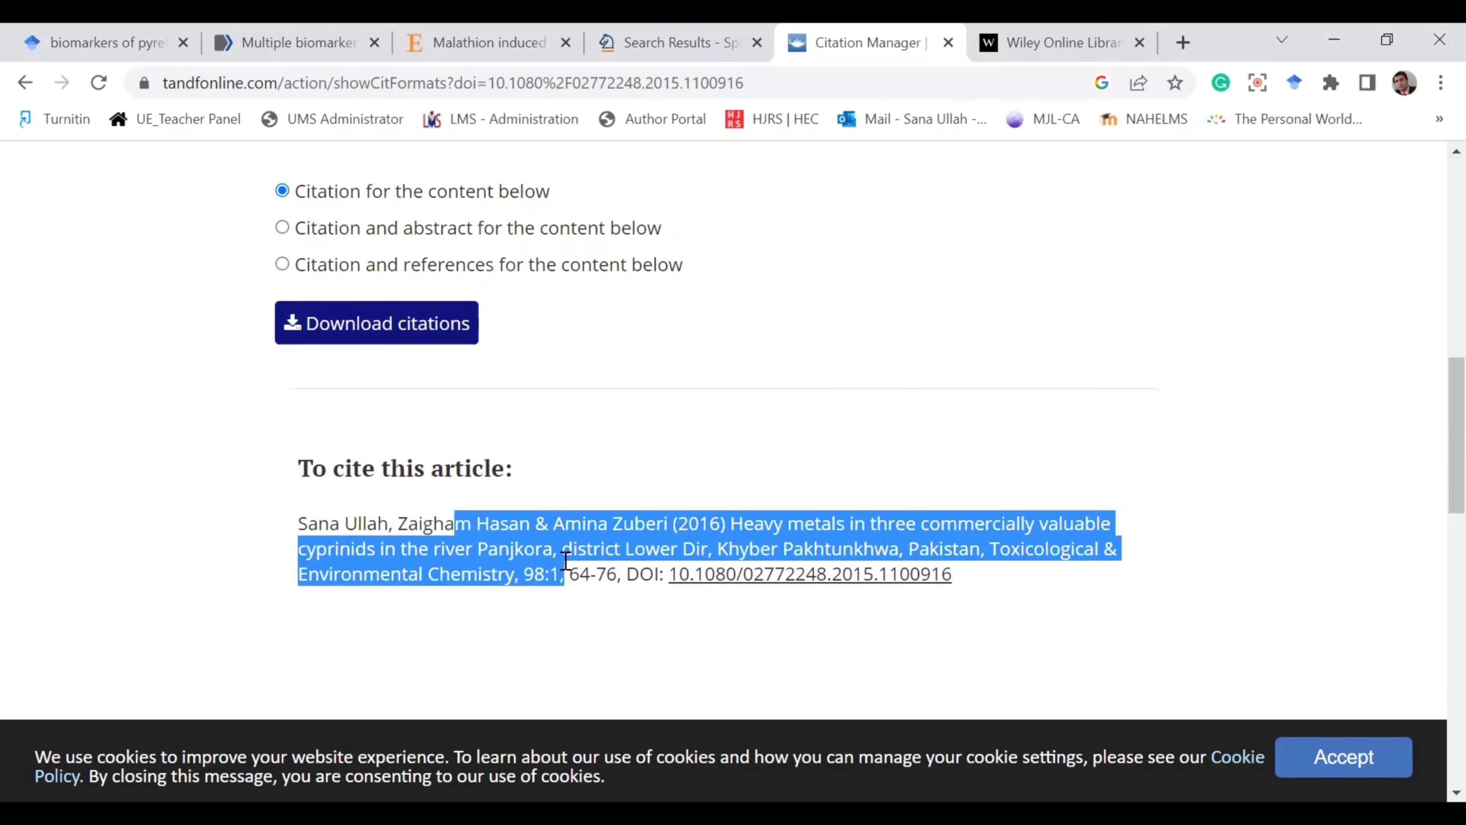
Step: Try the citation and abstract option and the citation and references option for the download
click(407, 232)
scroll(491, 383, down, 4)
scroll(508, 439, up, 7)
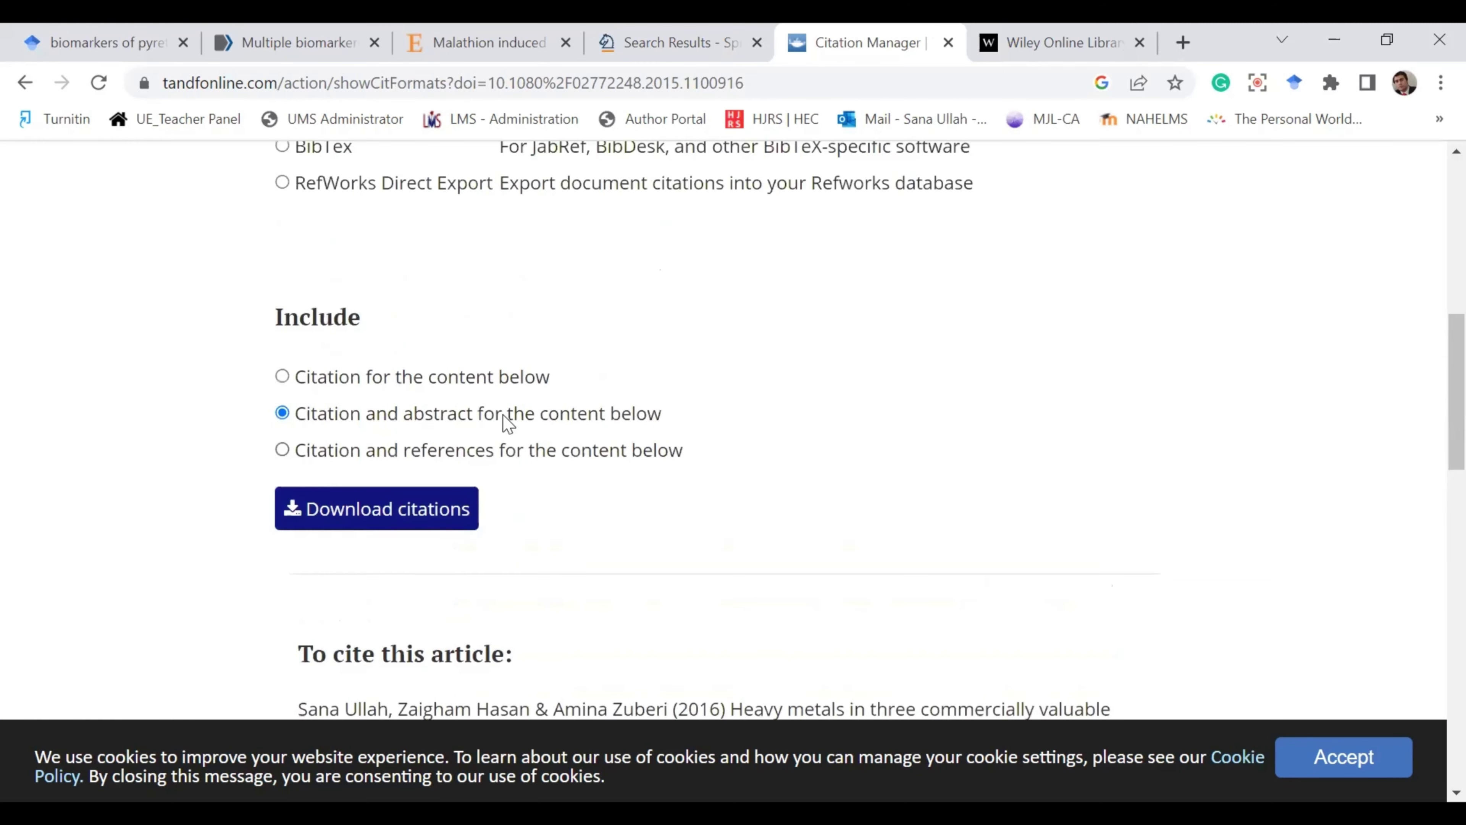
click(439, 468)
scroll(524, 612, down, 3)
drag(466, 548, 548, 576)
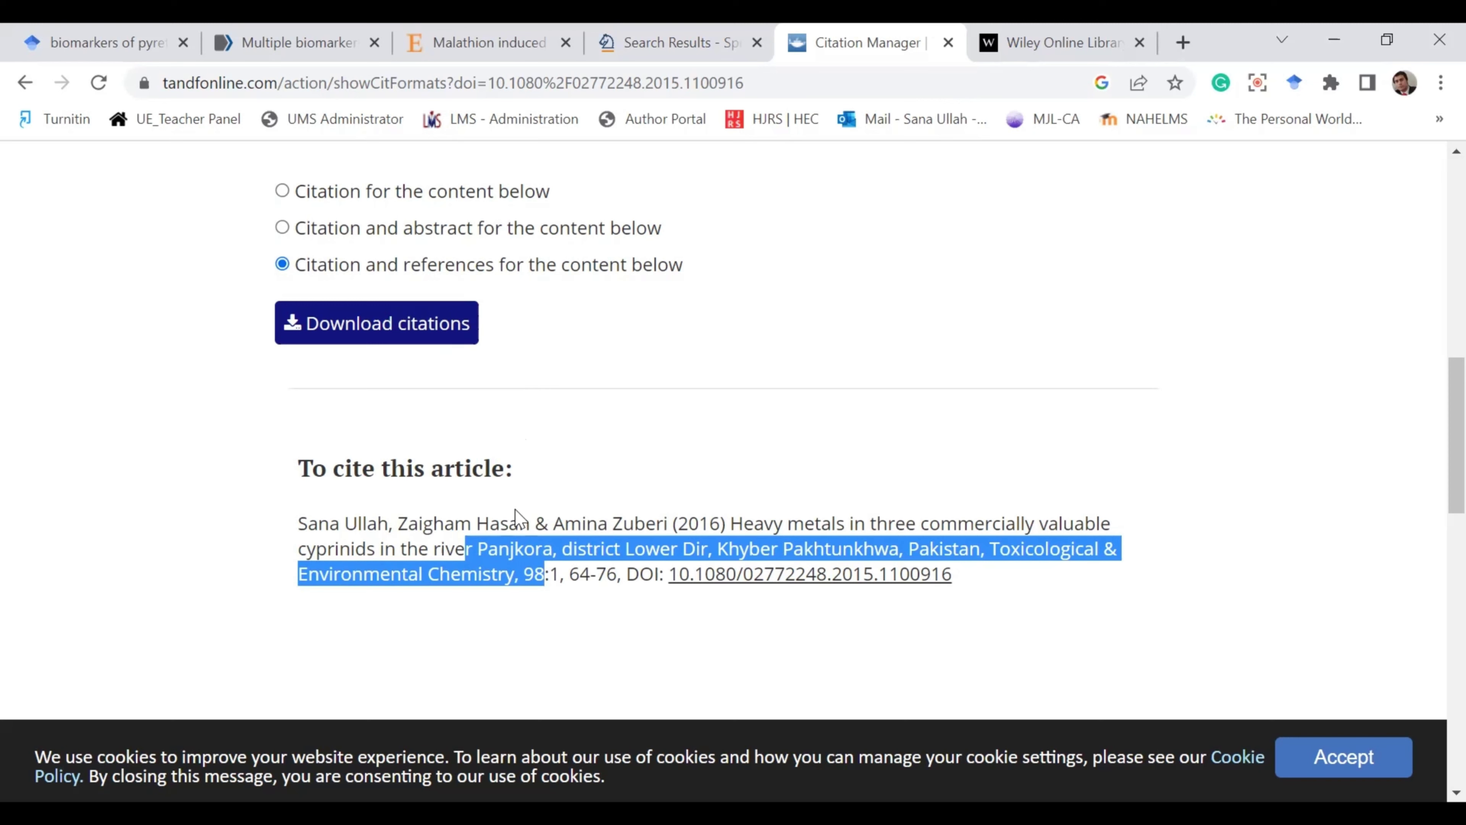
Step: Download the RIS citation with only the citation for the content, import it into EndNote and return to the browser
click(411, 199)
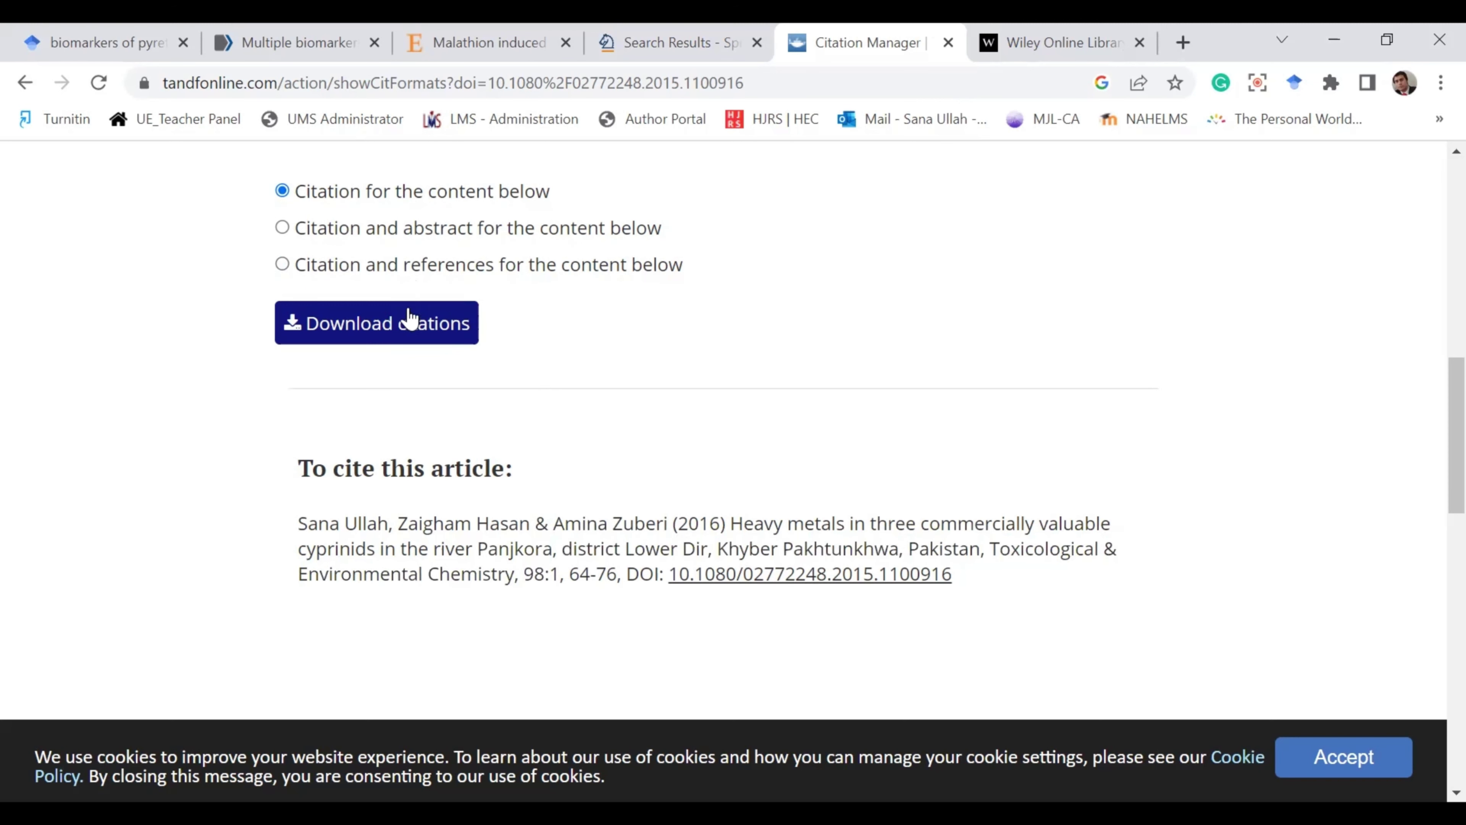
click(412, 332)
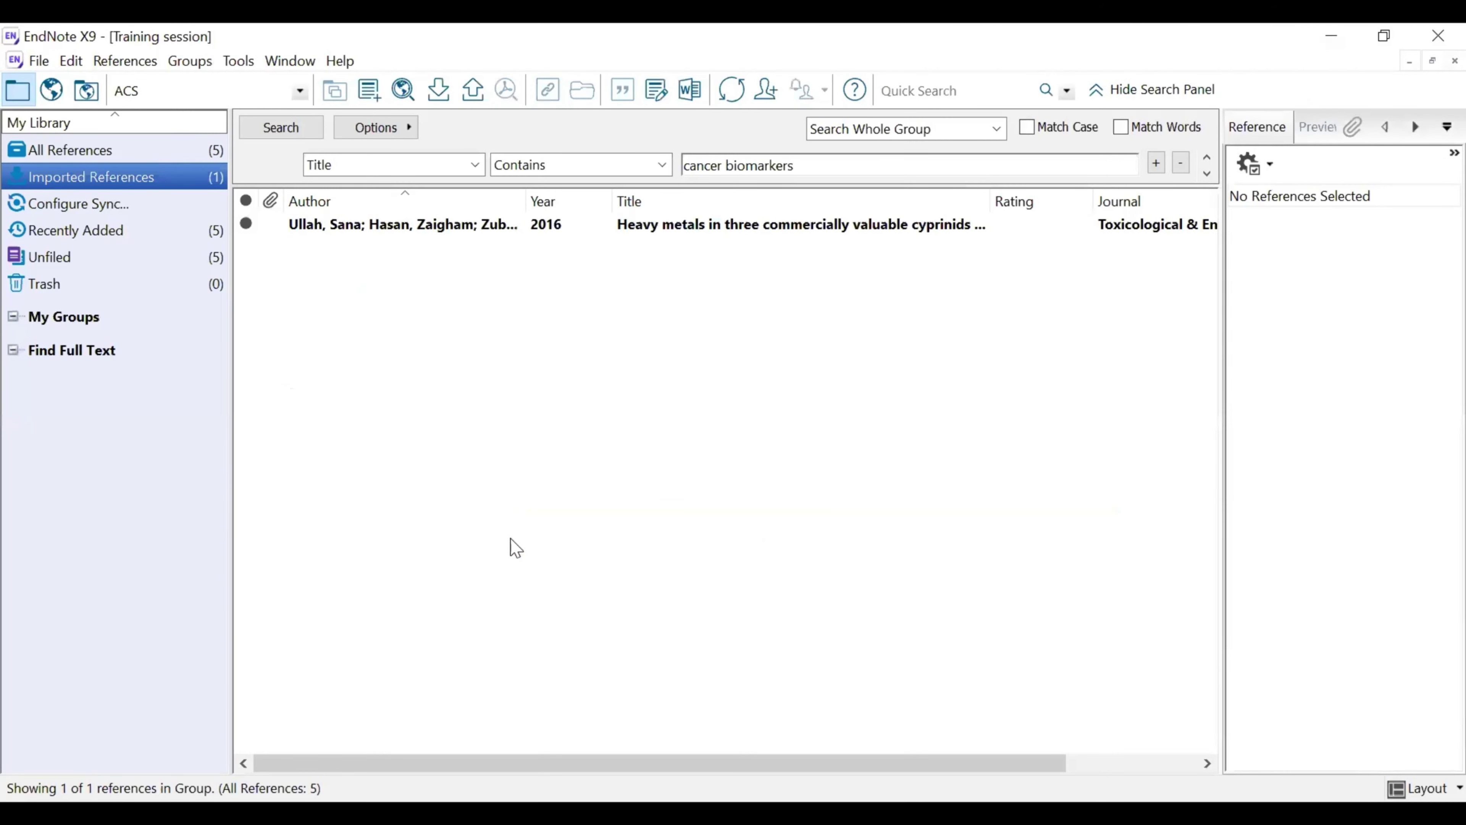
key(alt+Tab)
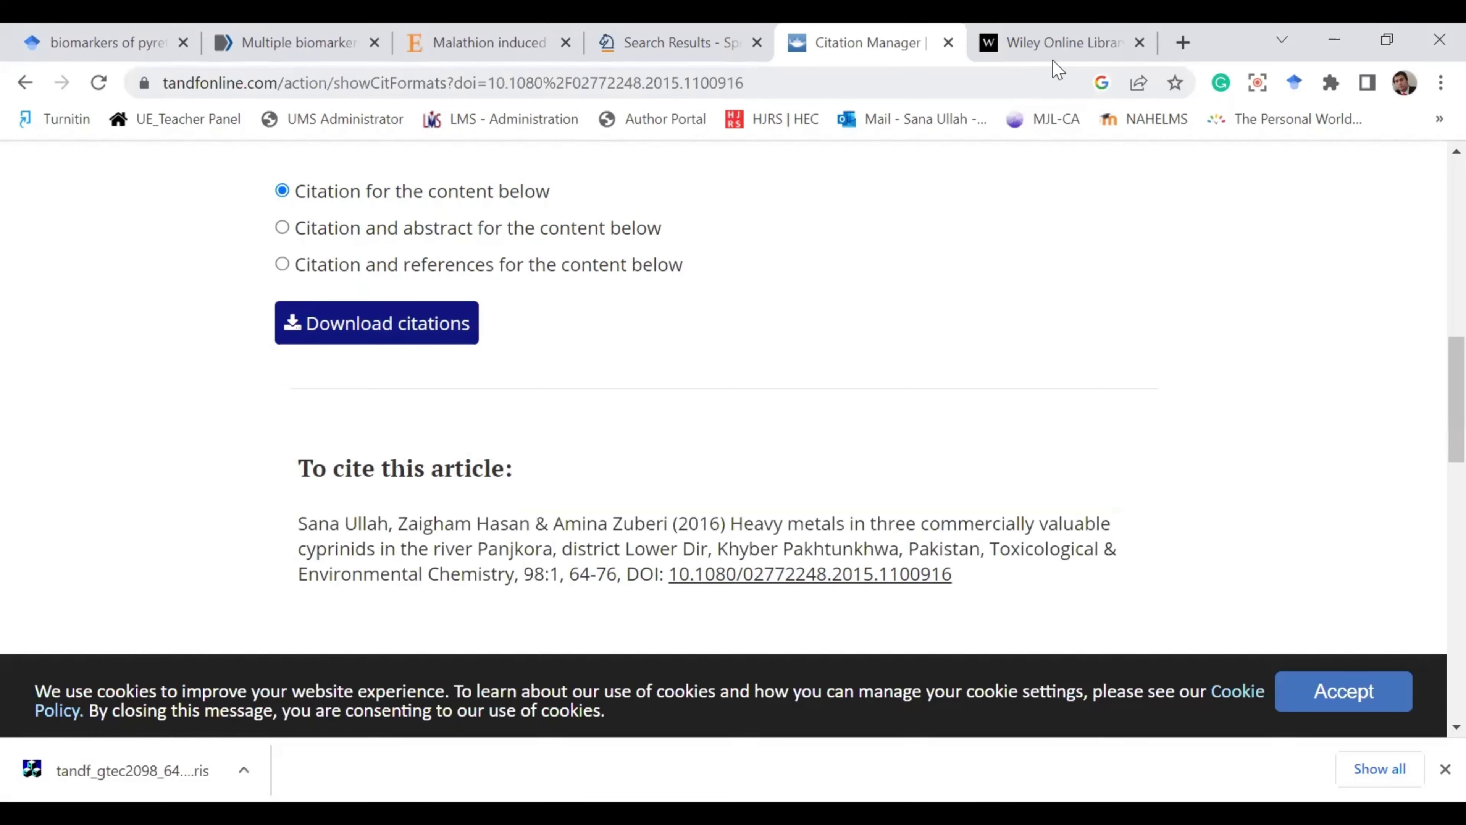
Step: Switch to the Wiley Online Library site, search for "rohu labeo rohita probiotics" and view the matching articles
click(1054, 55)
click(751, 483)
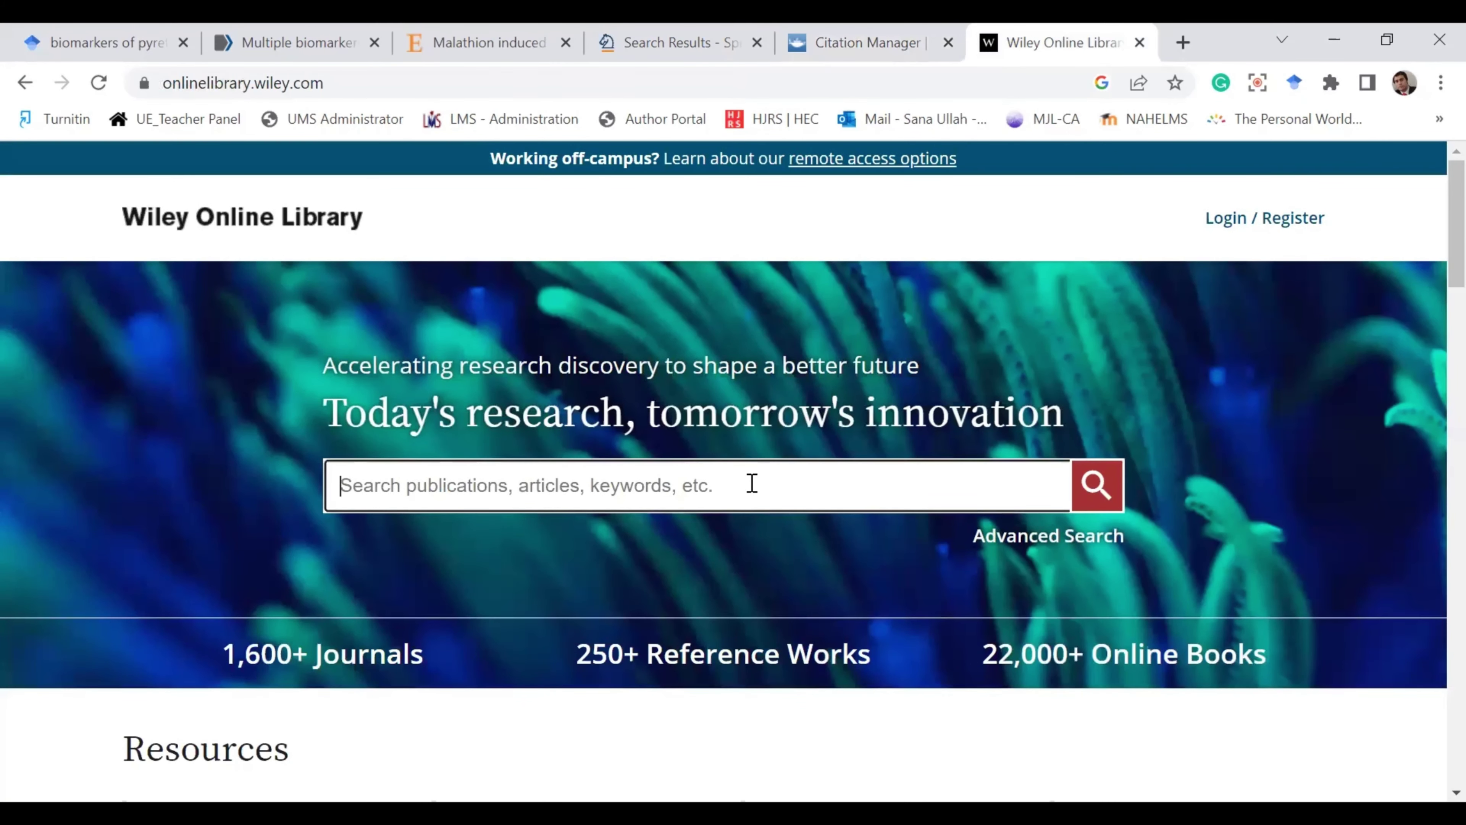
text(rohu l)
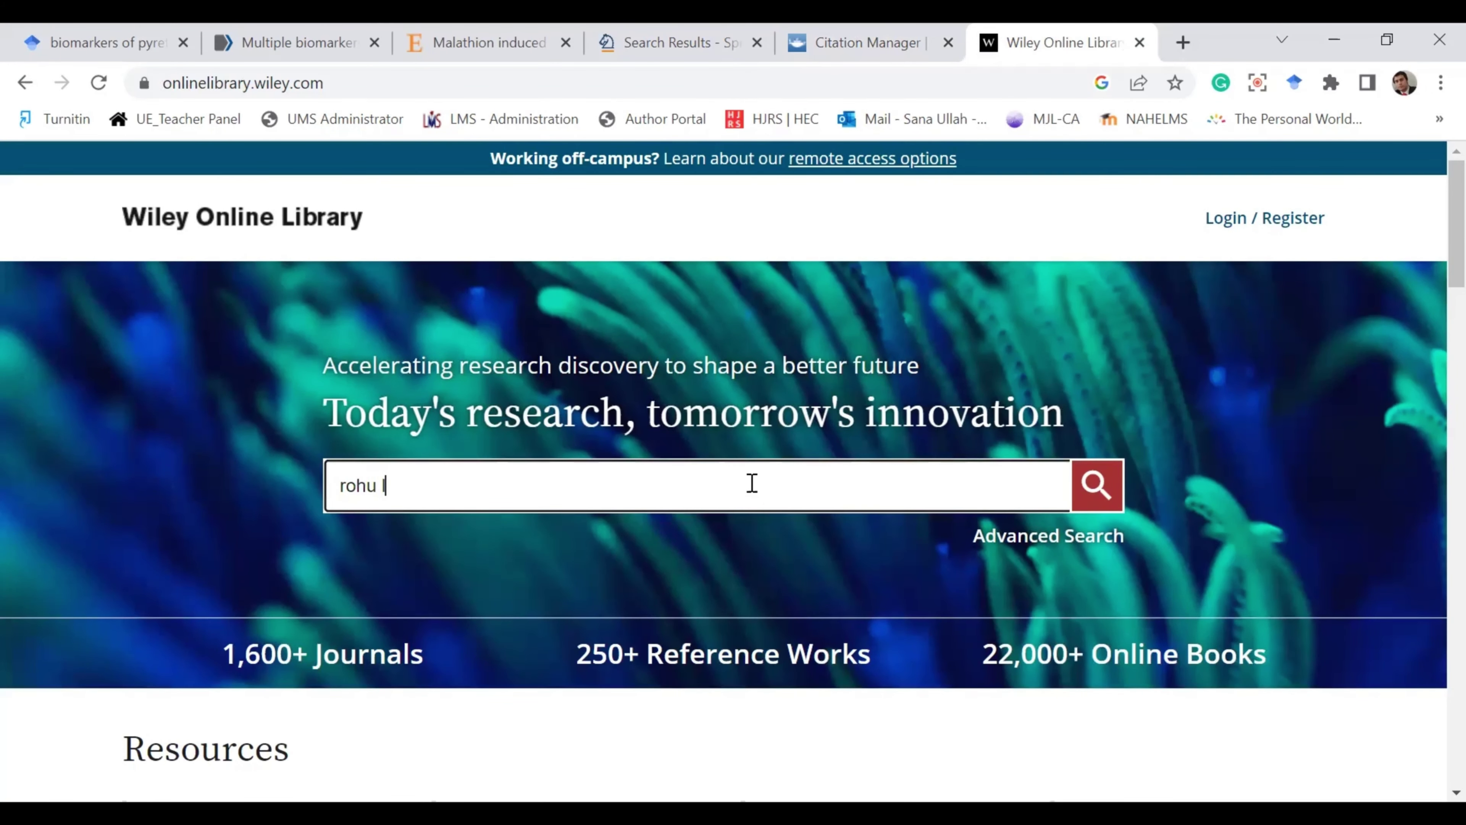
text(abeo rohita )
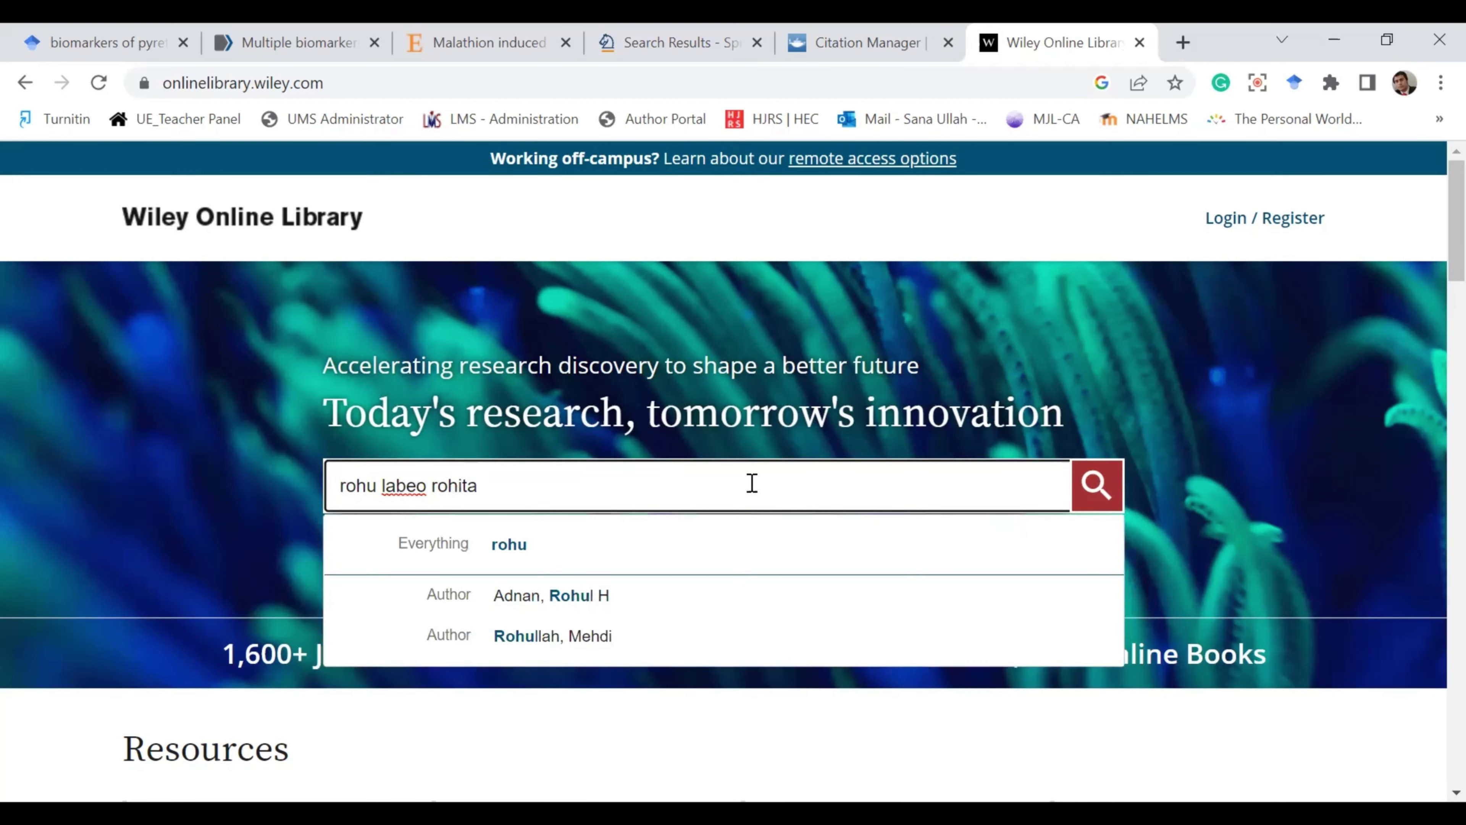
text(prob)
key(BackSpace)
text(ob)
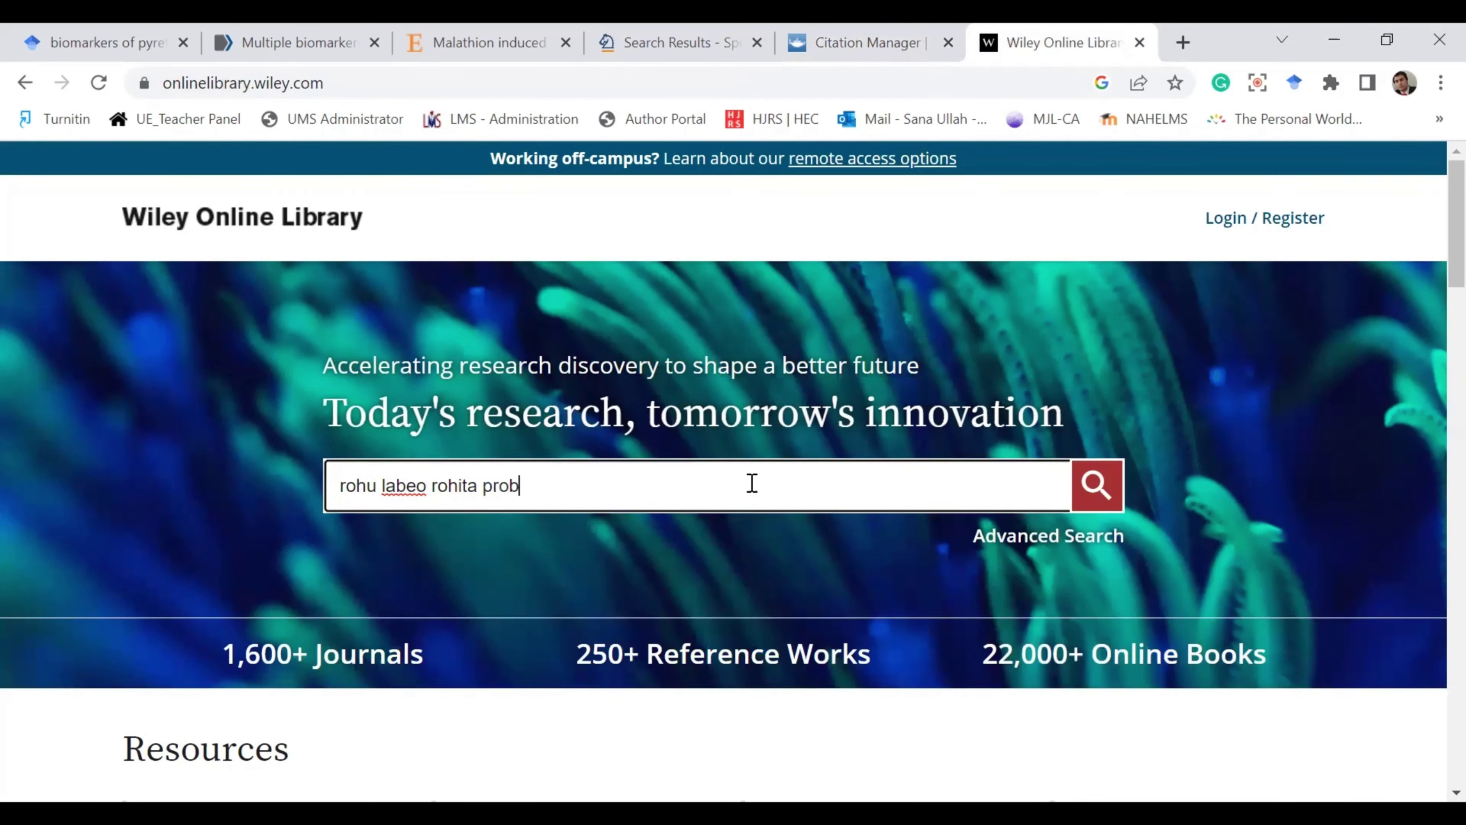
text(iotics)
key(Return)
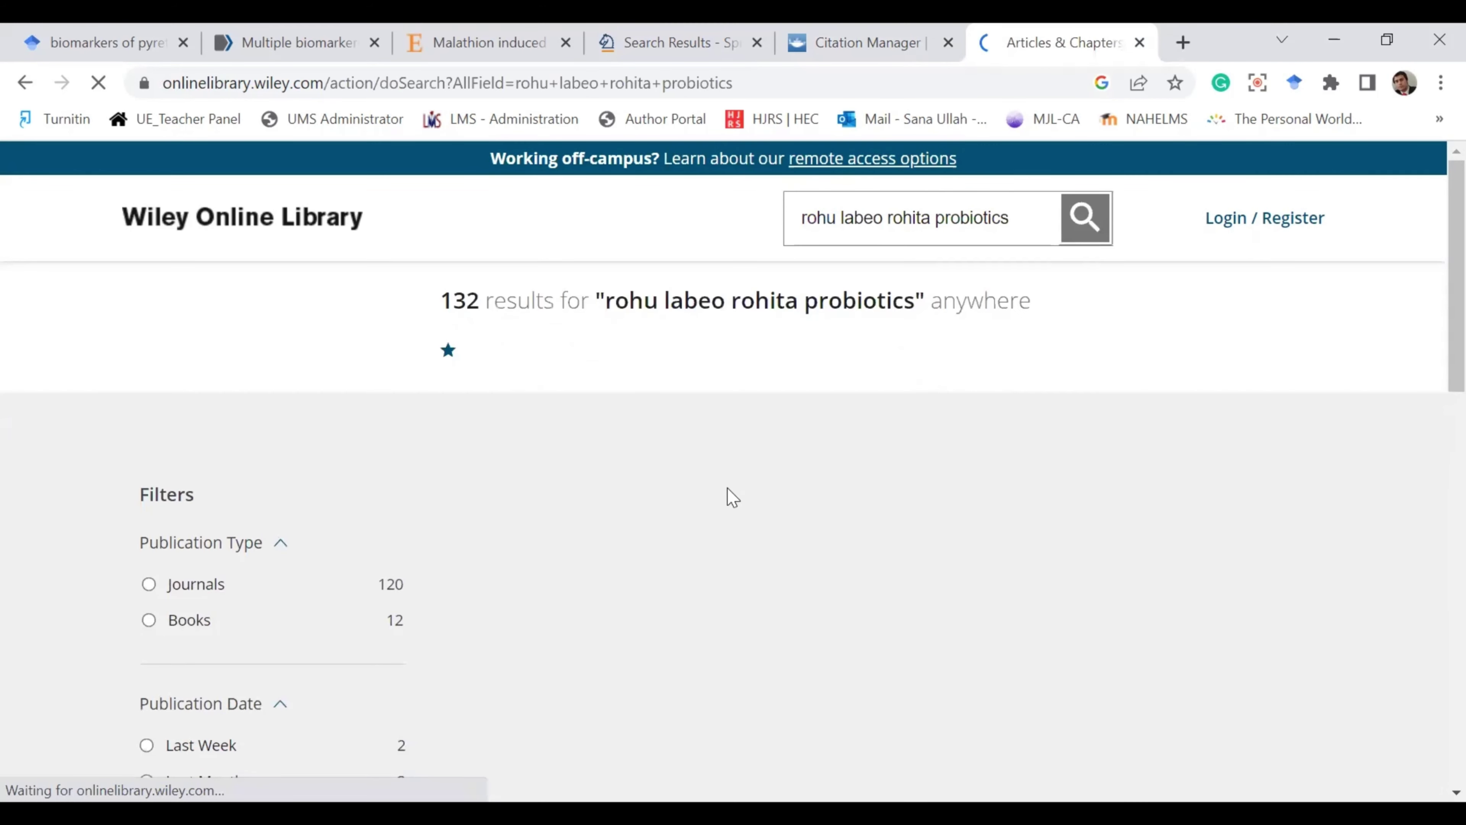
scroll(816, 489, down, 3)
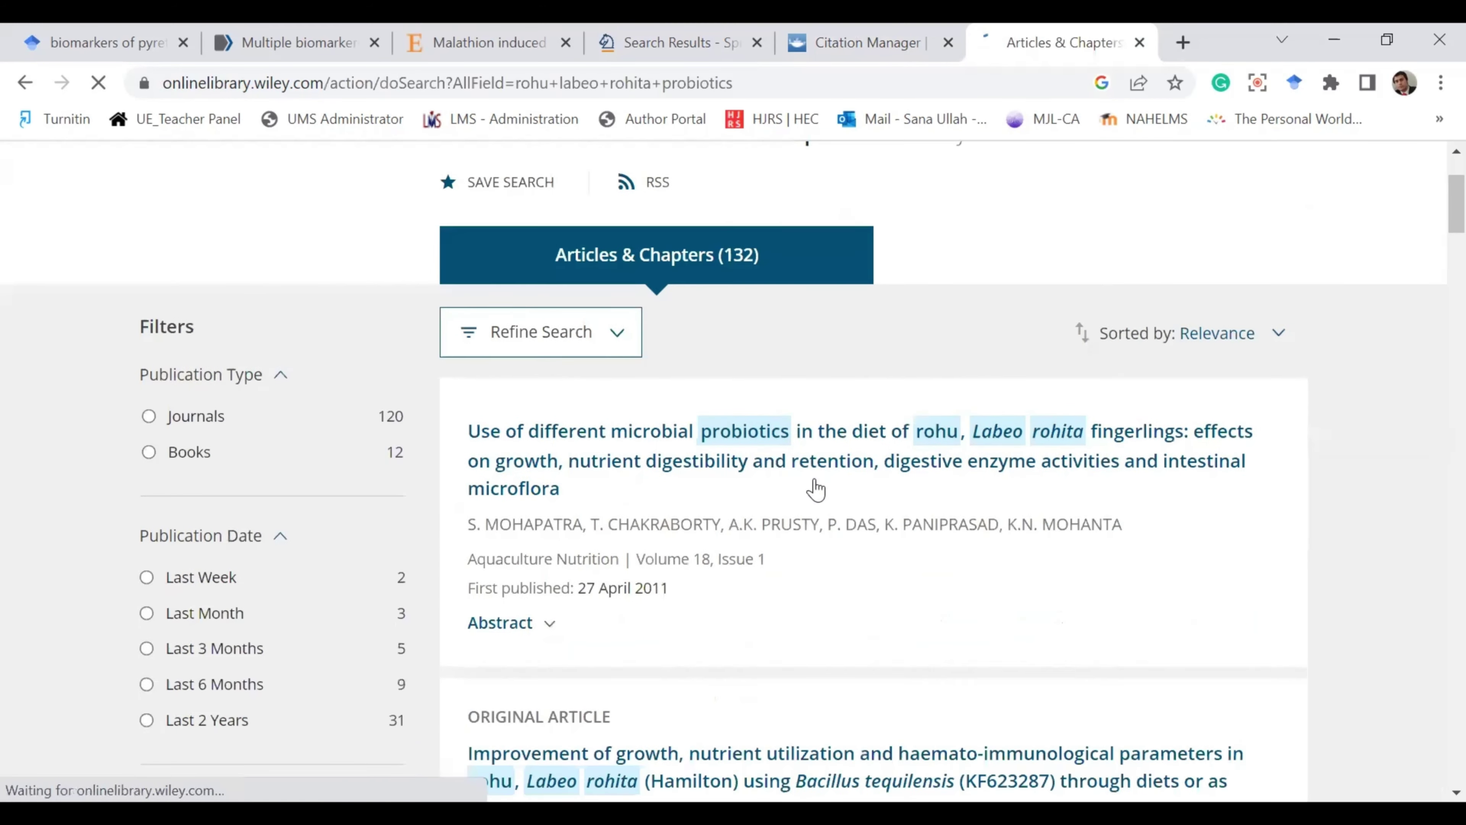
Step: Find and open the article "Evaluation of yeast and bacterial based probiotics for early rearing of Labeo rohita (Hamilton, 1822)" in the search results
scroll(815, 489, down, 8)
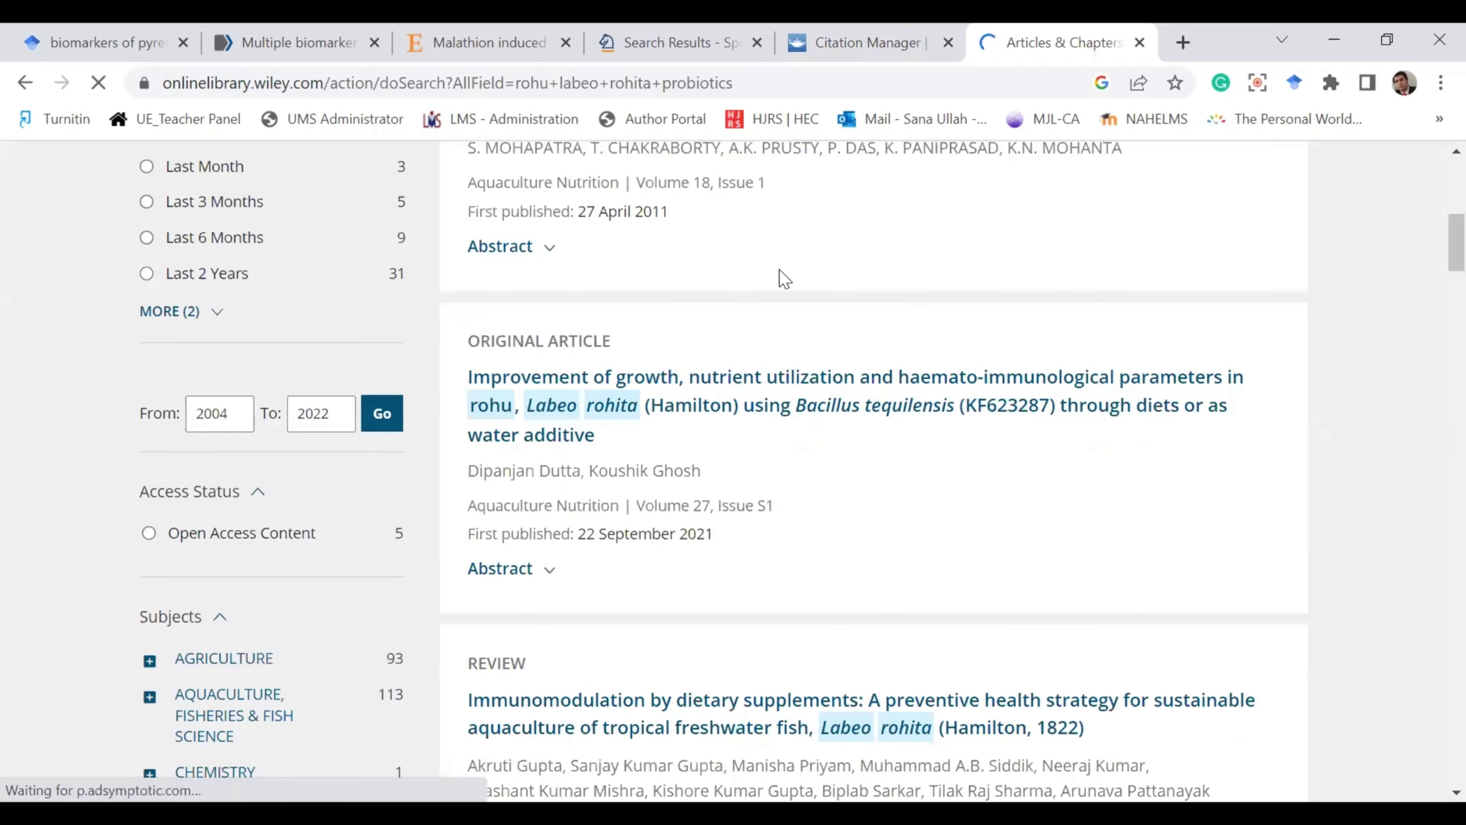
scroll(779, 407, down, 1)
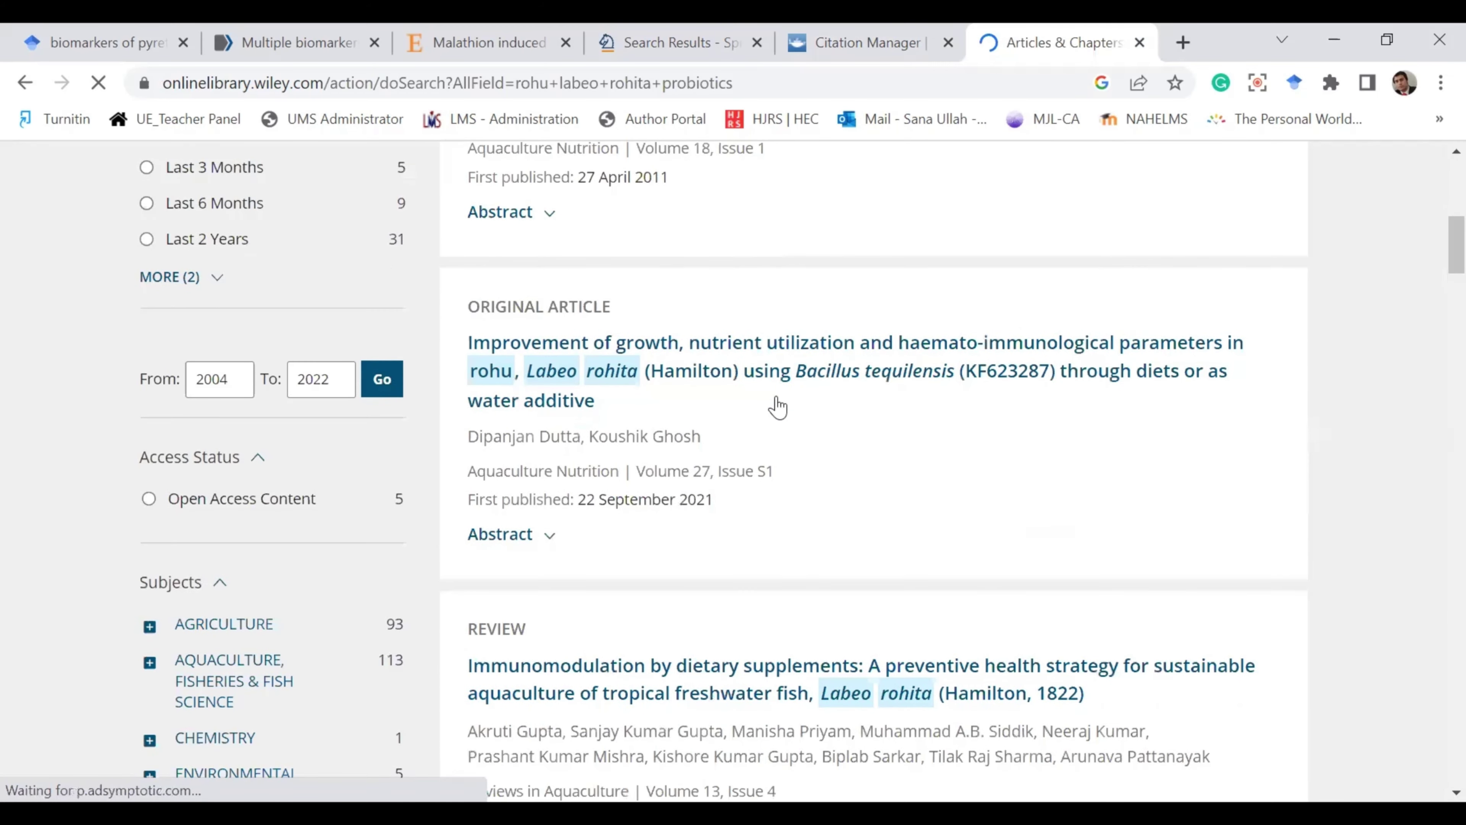
scroll(778, 407, down, 20)
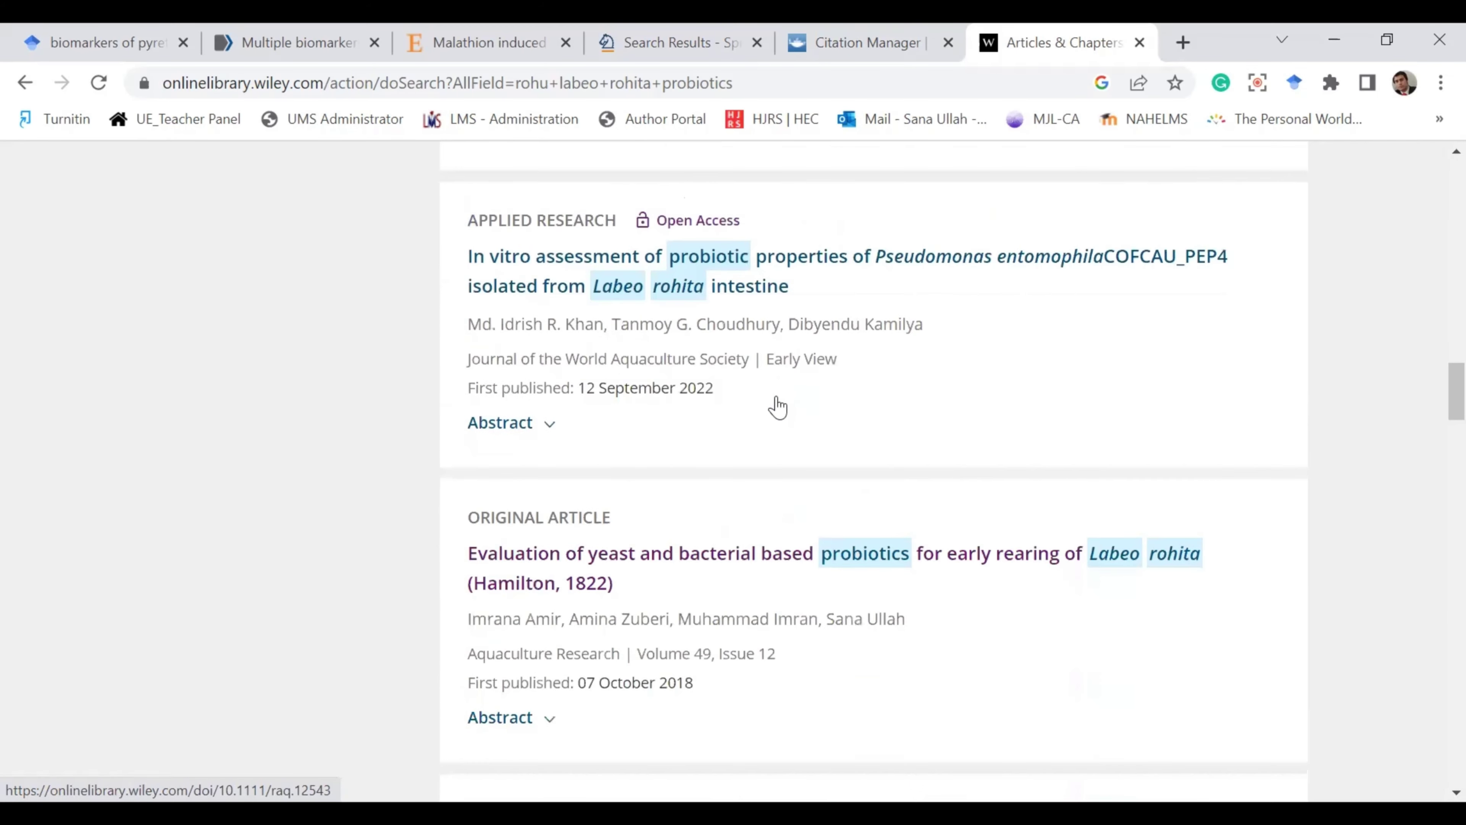
scroll(777, 407, down, 3)
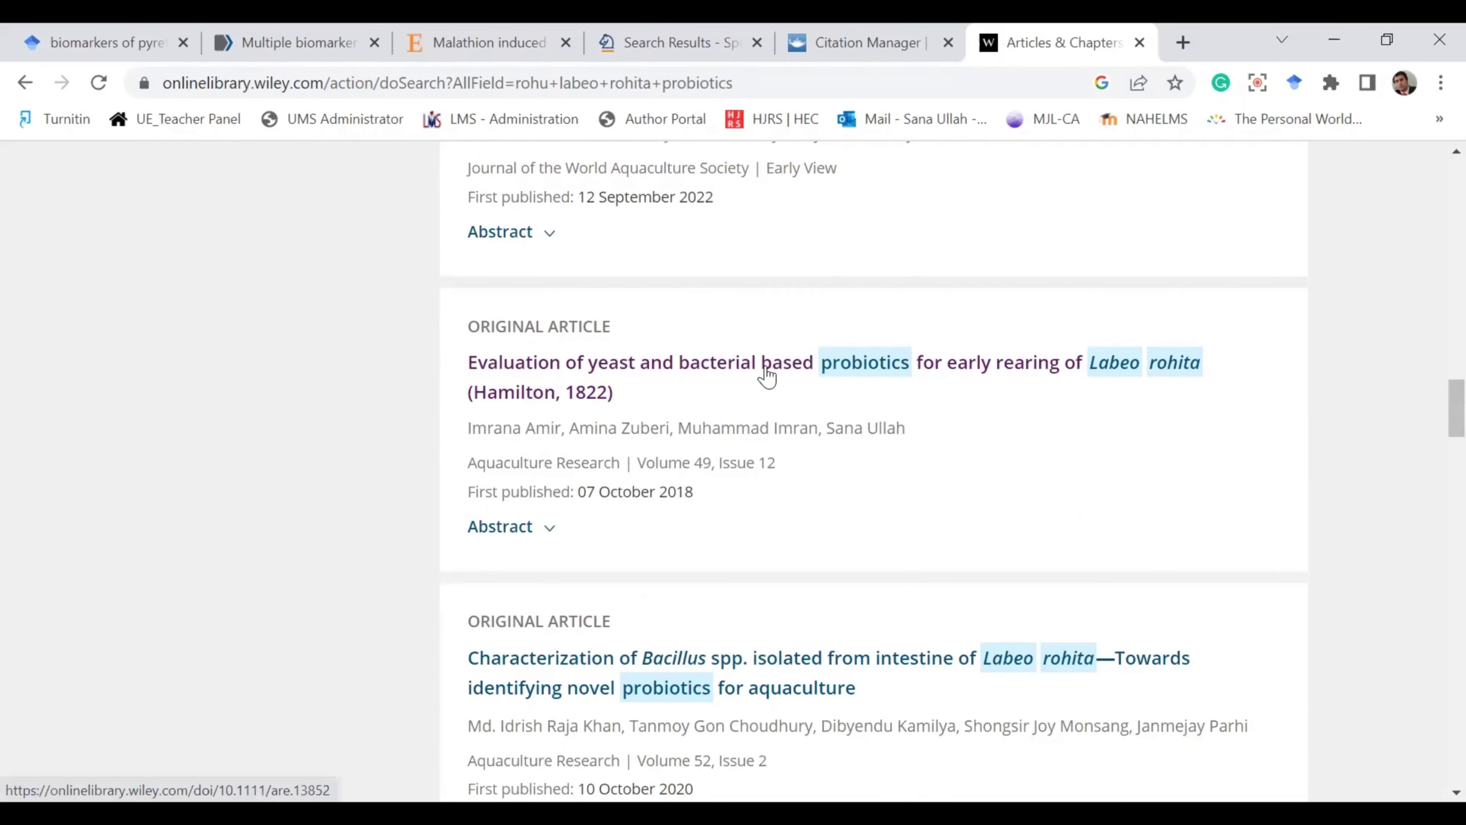
click(766, 371)
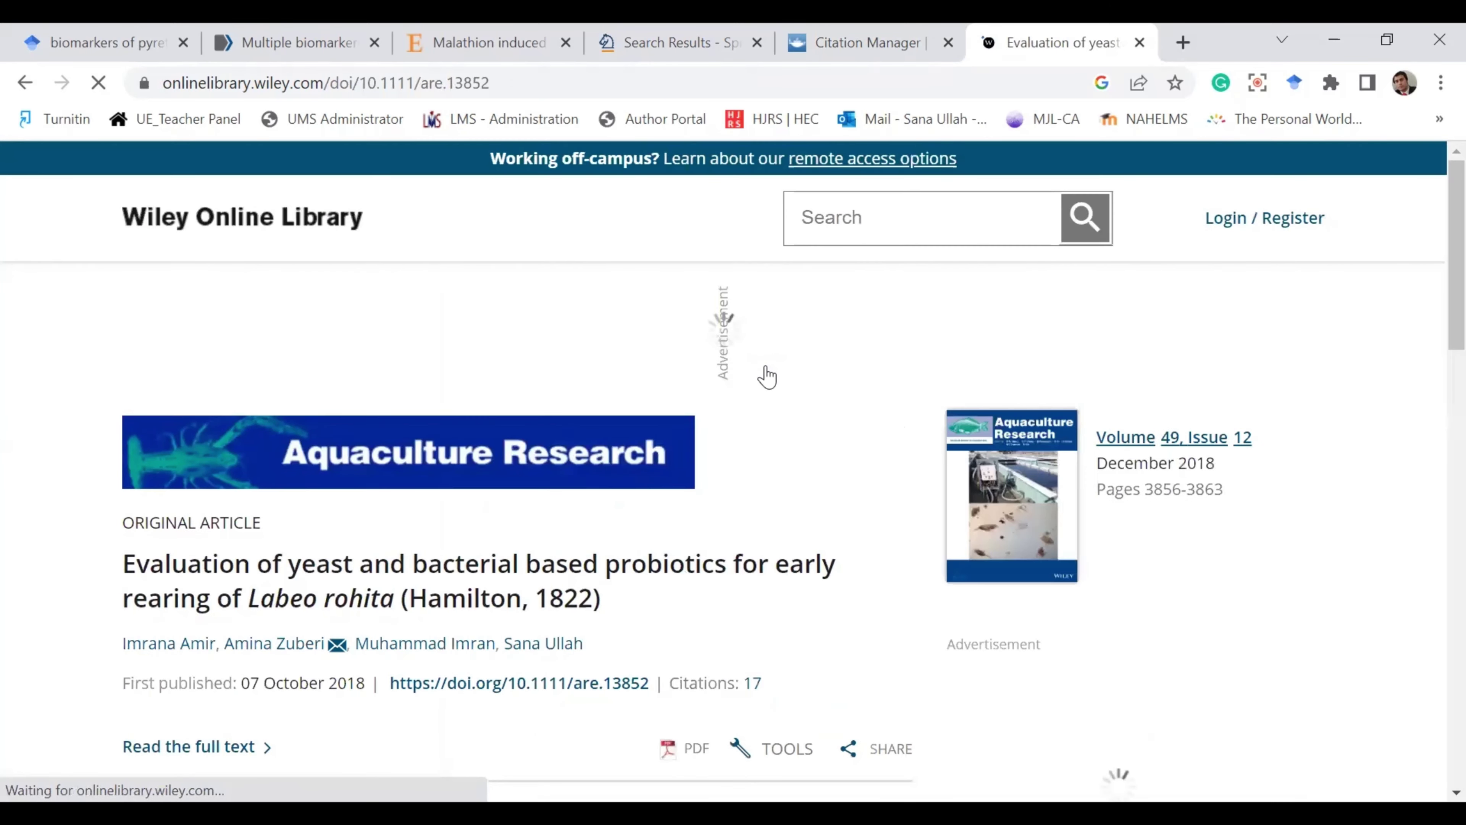
Step: Open the citation export page for the yeast and bacterial based probiotics article
scroll(475, 530, down, 3)
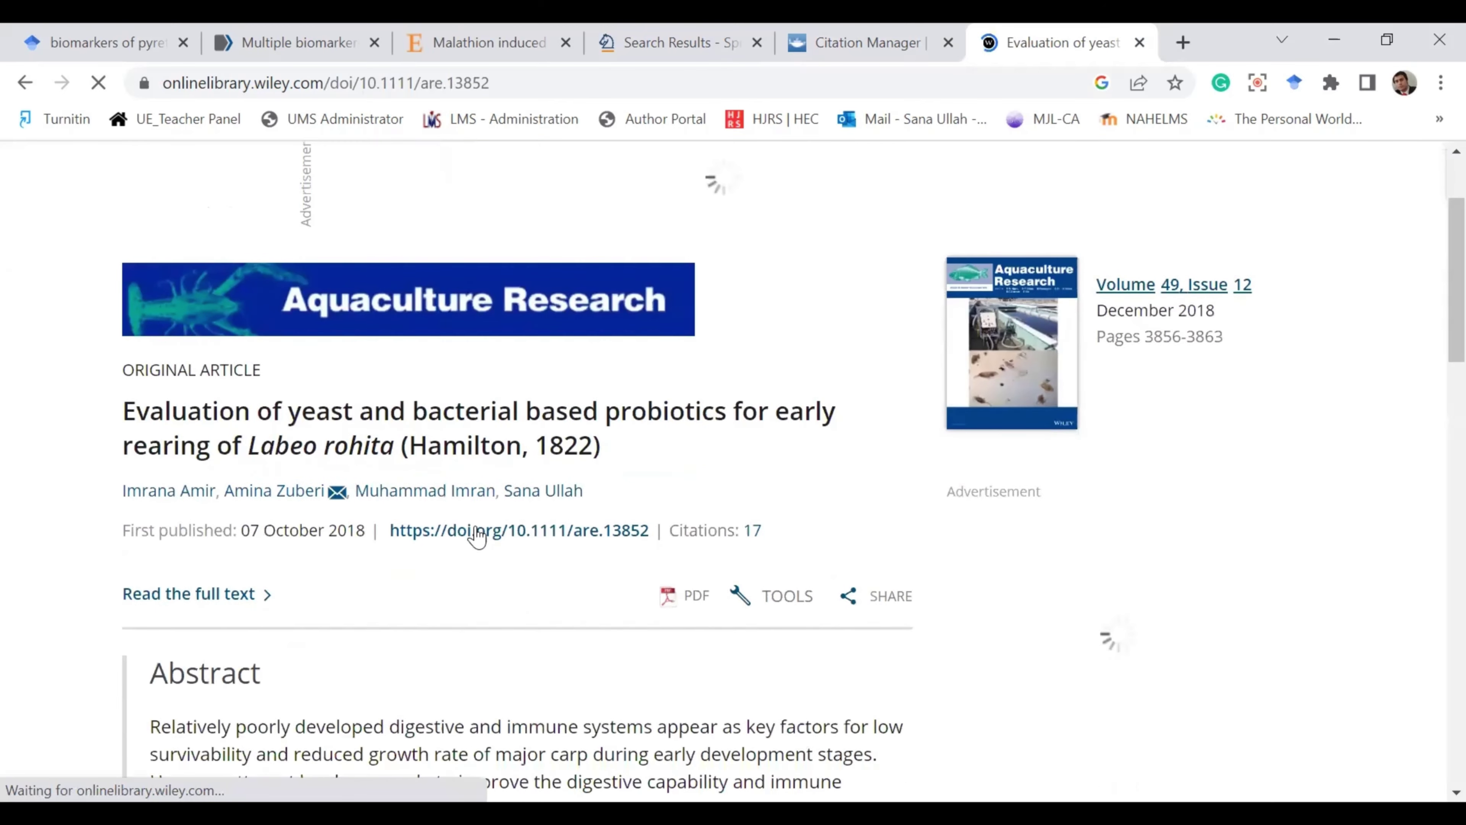
scroll(762, 595, down, 2)
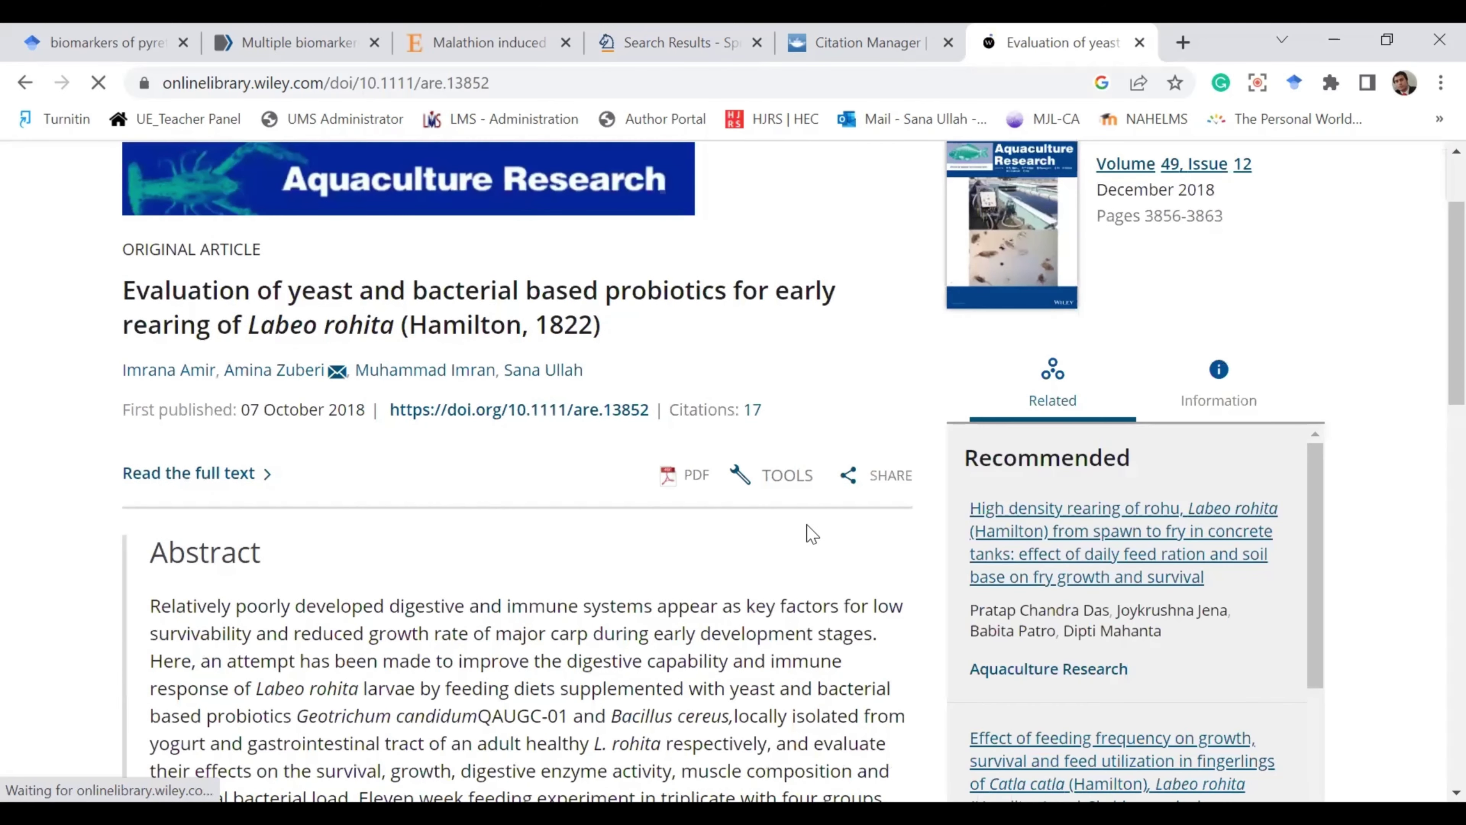
click(790, 494)
click(724, 598)
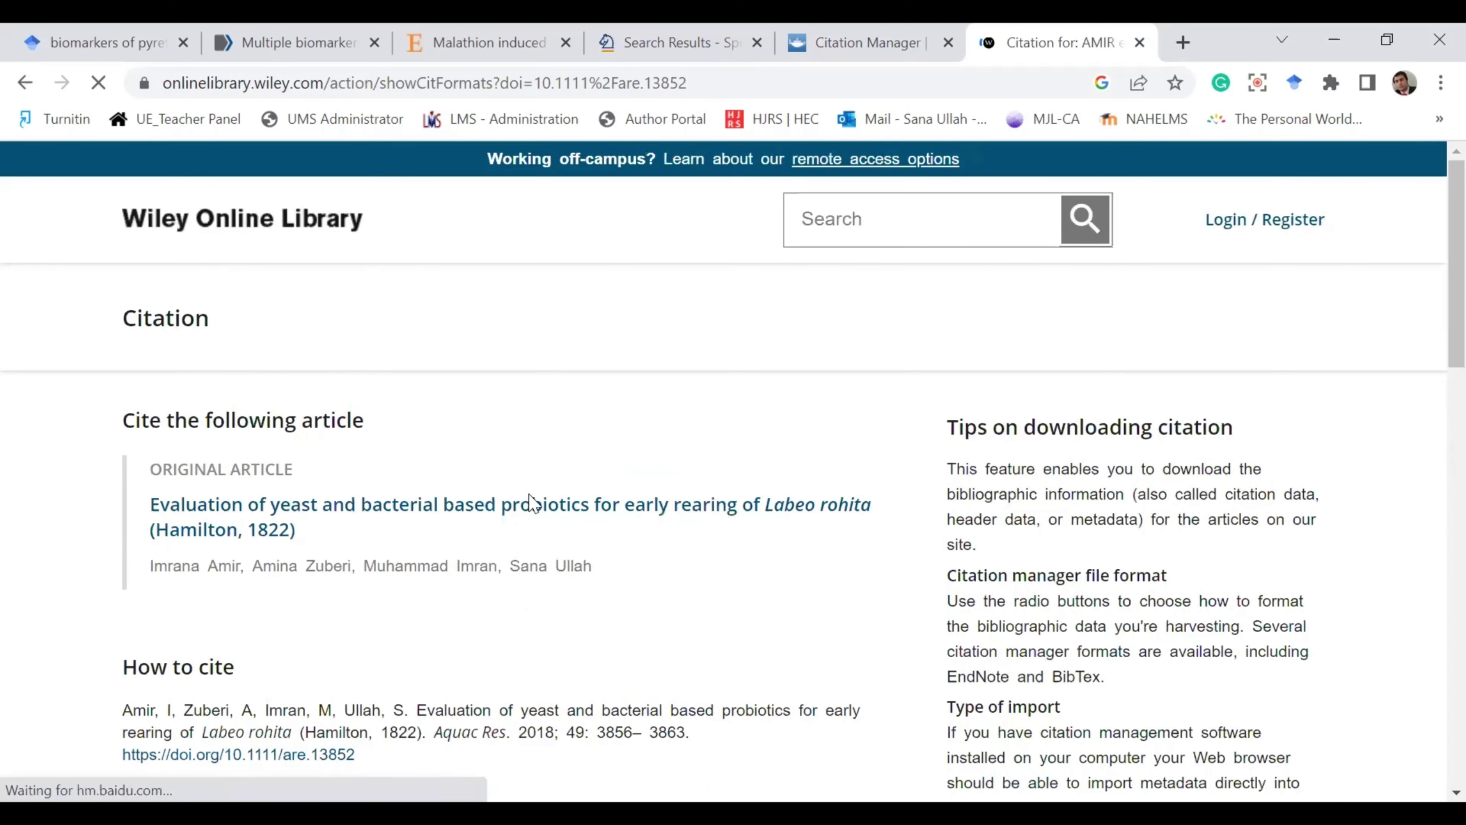
Step: Download the article's citation in EndNote format with direct import and import the downloaded .enw file into the EndNote library
scroll(196, 436, down, 10)
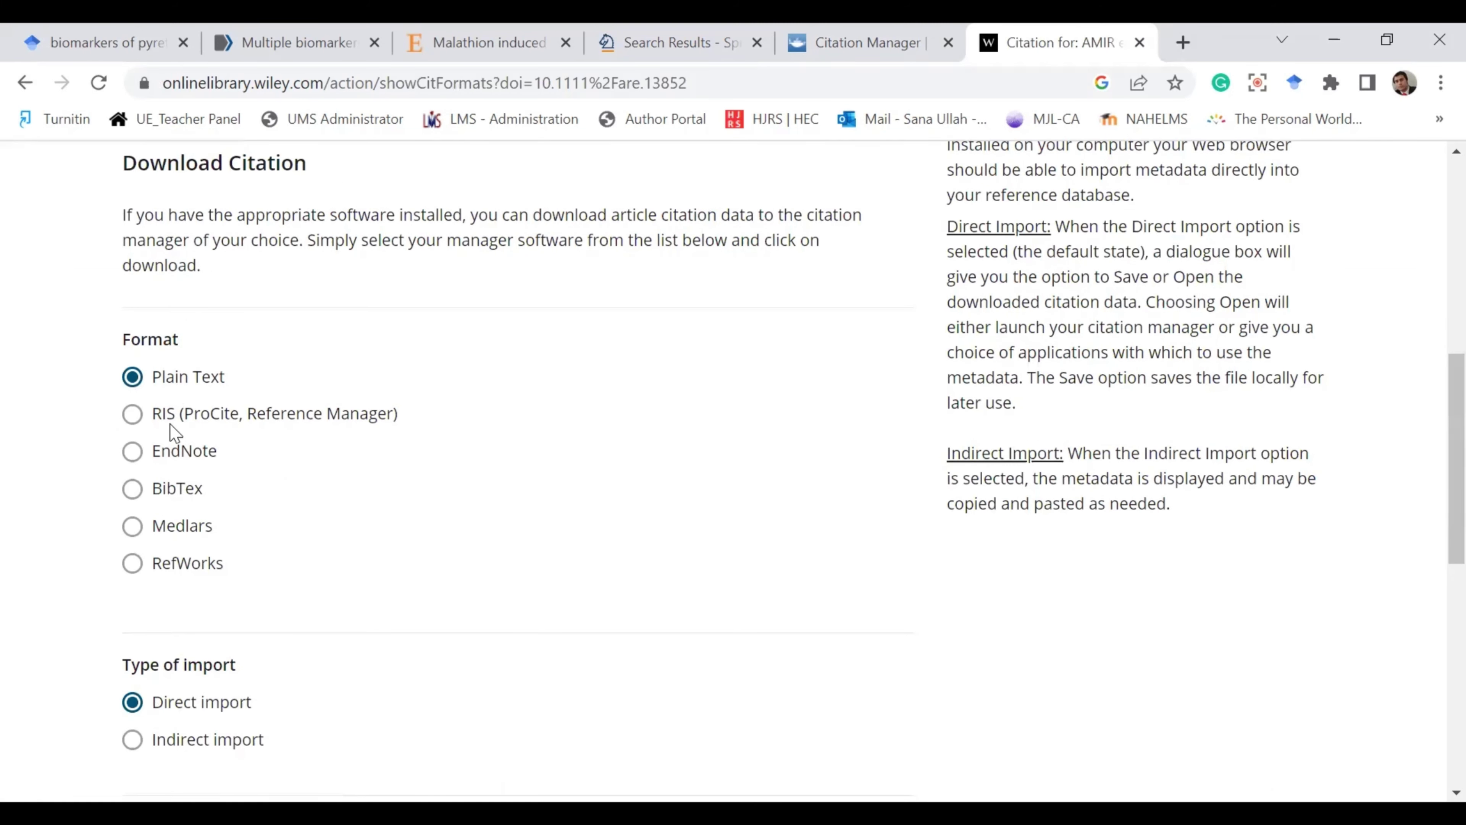
click(168, 419)
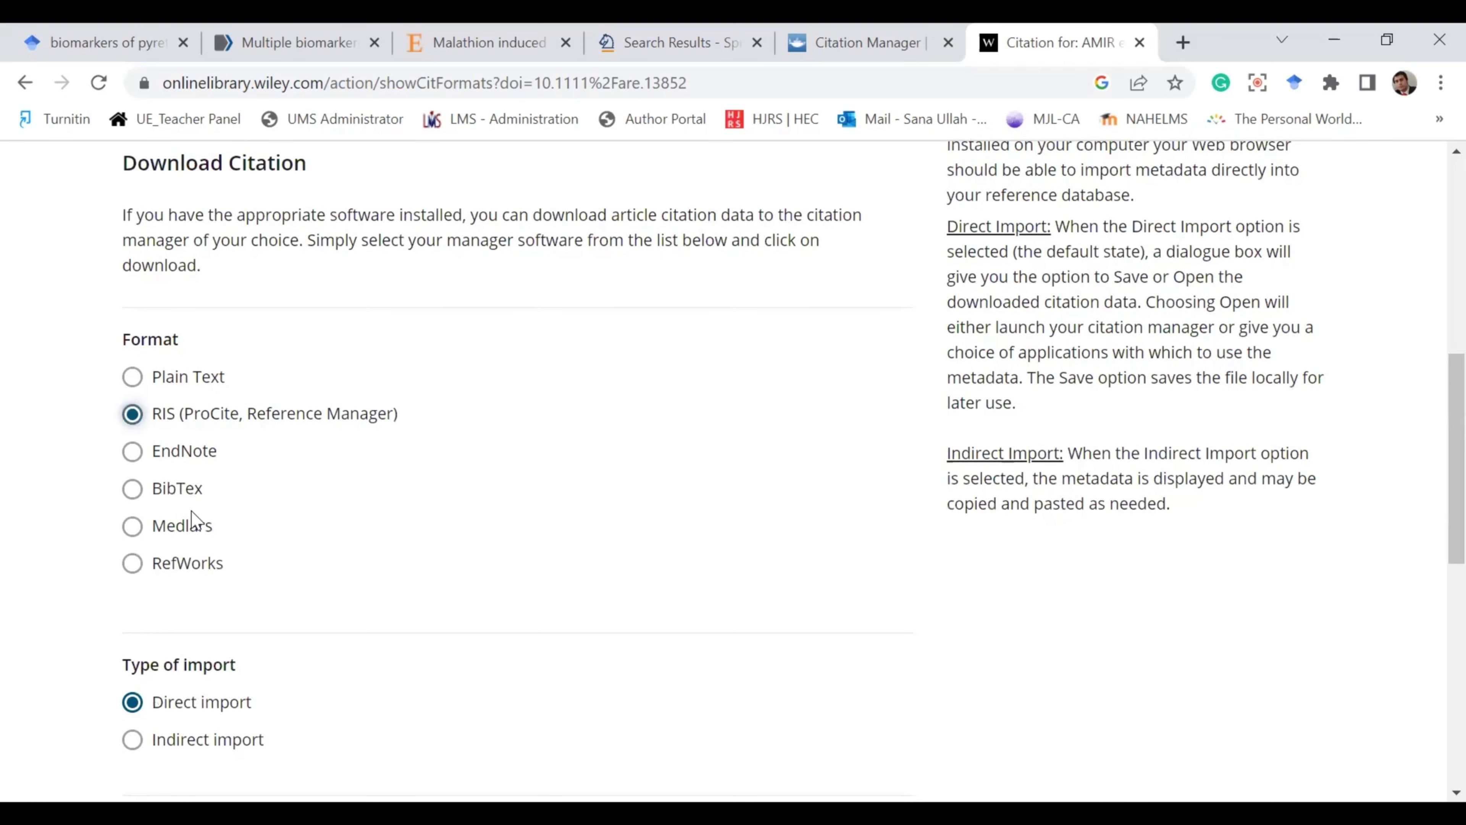
click(196, 458)
scroll(327, 582, down, 3)
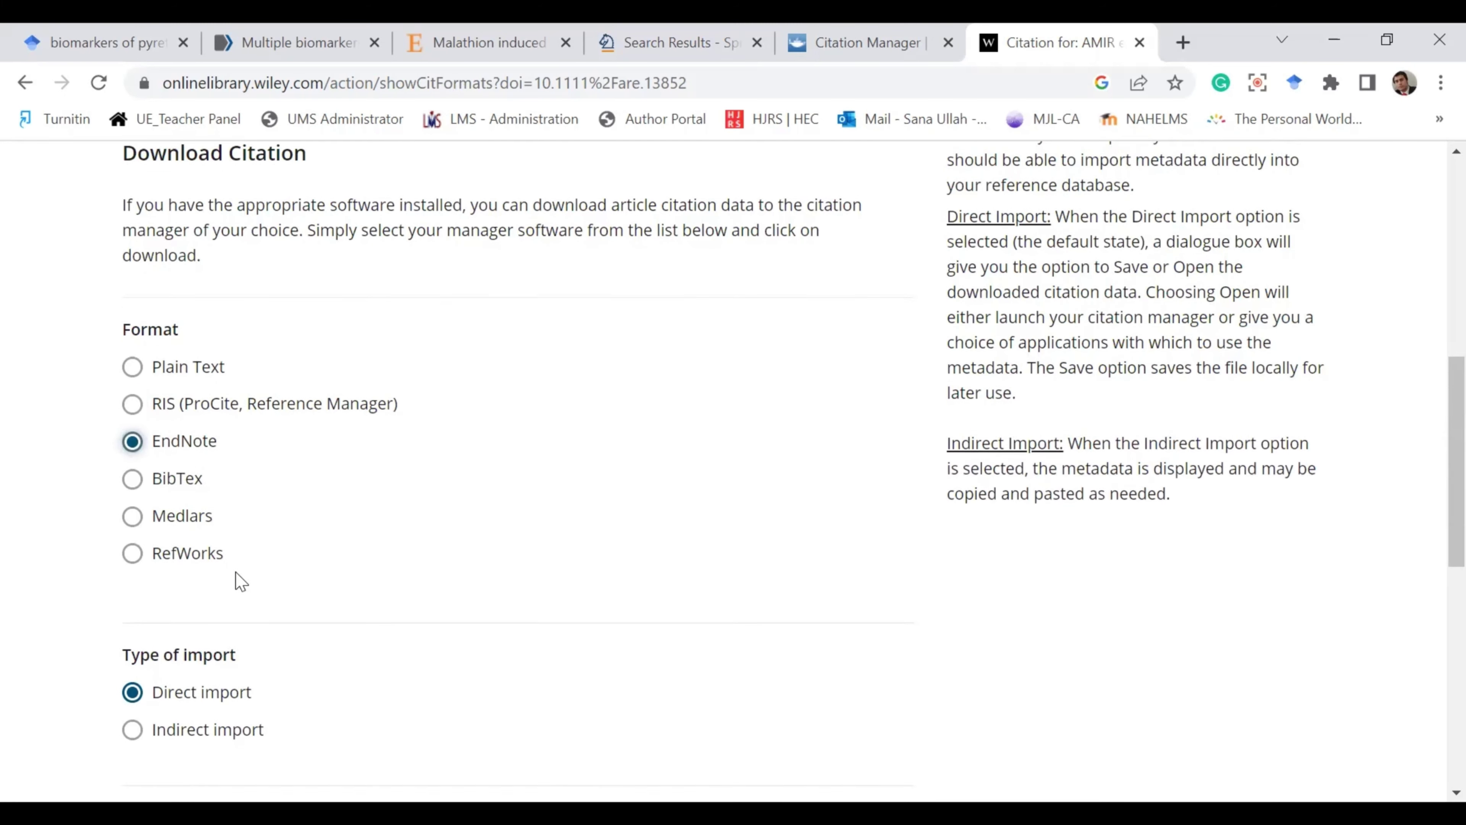
click(760, 649)
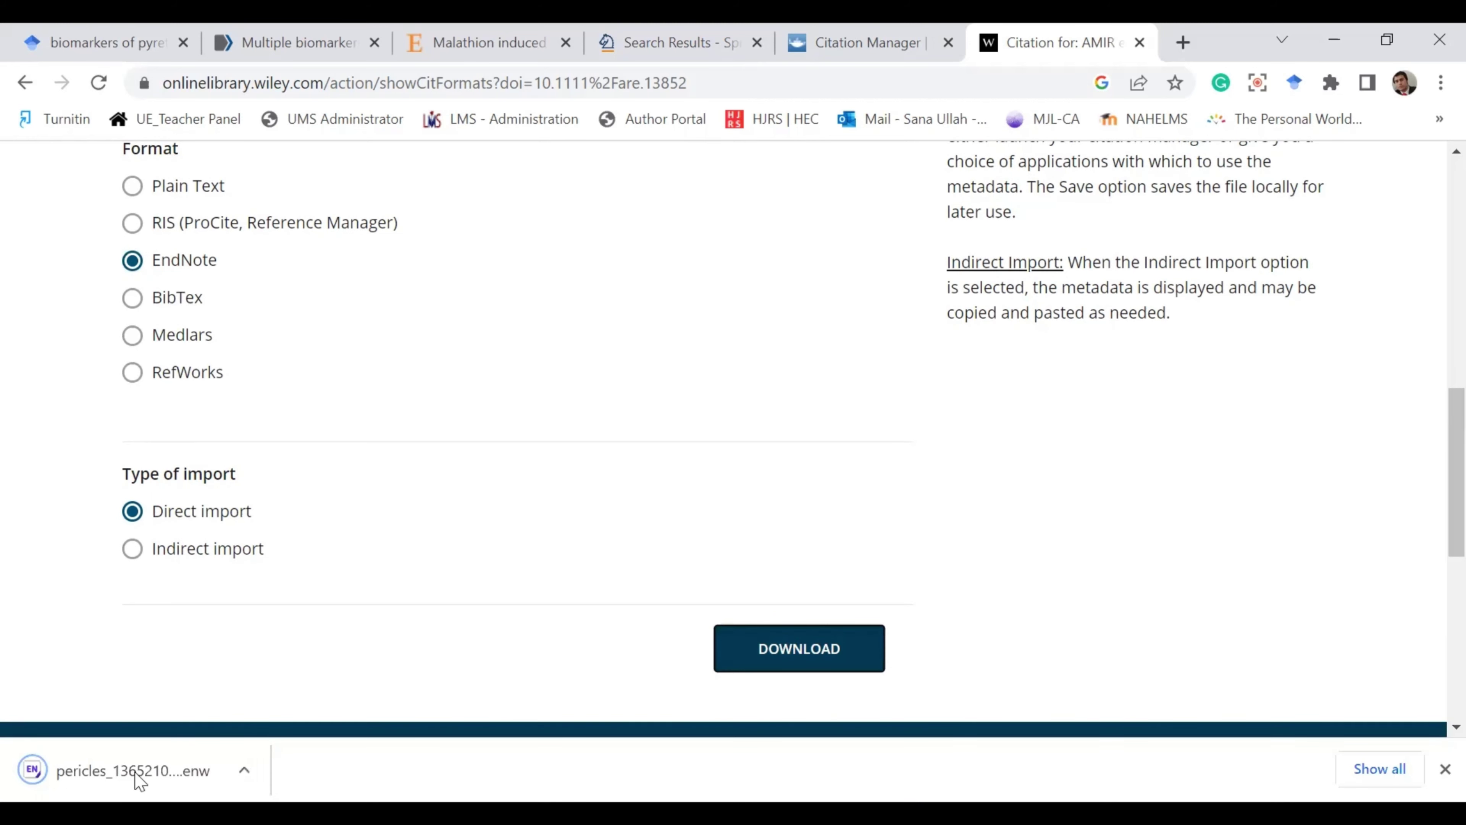
click(135, 777)
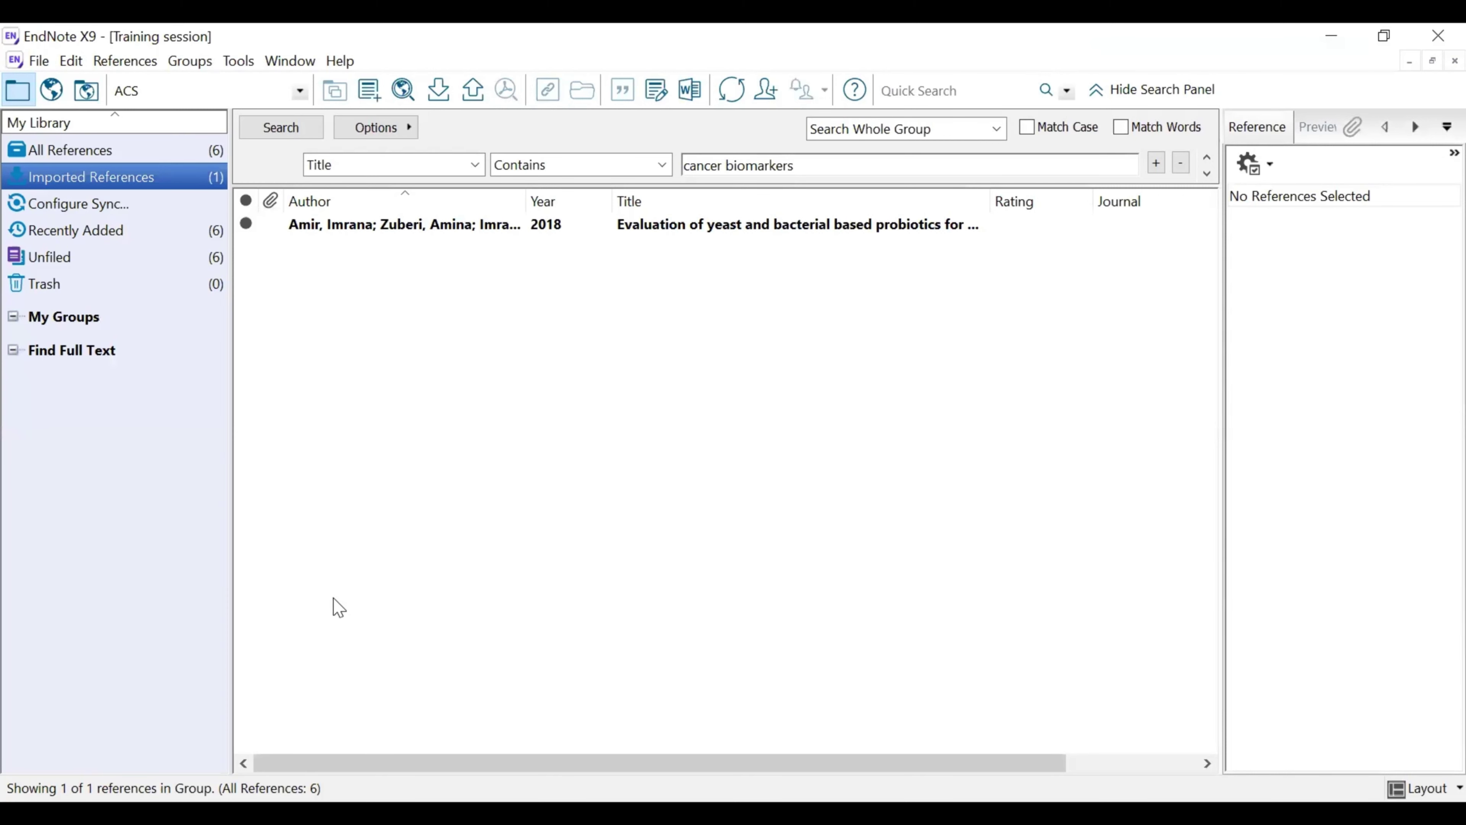
Step: Show all references and move "Journal of King Saud University-Science" from the Author field to the Journal field of the 2022 Bifenthrin reference, removing the stray %J
click(153, 151)
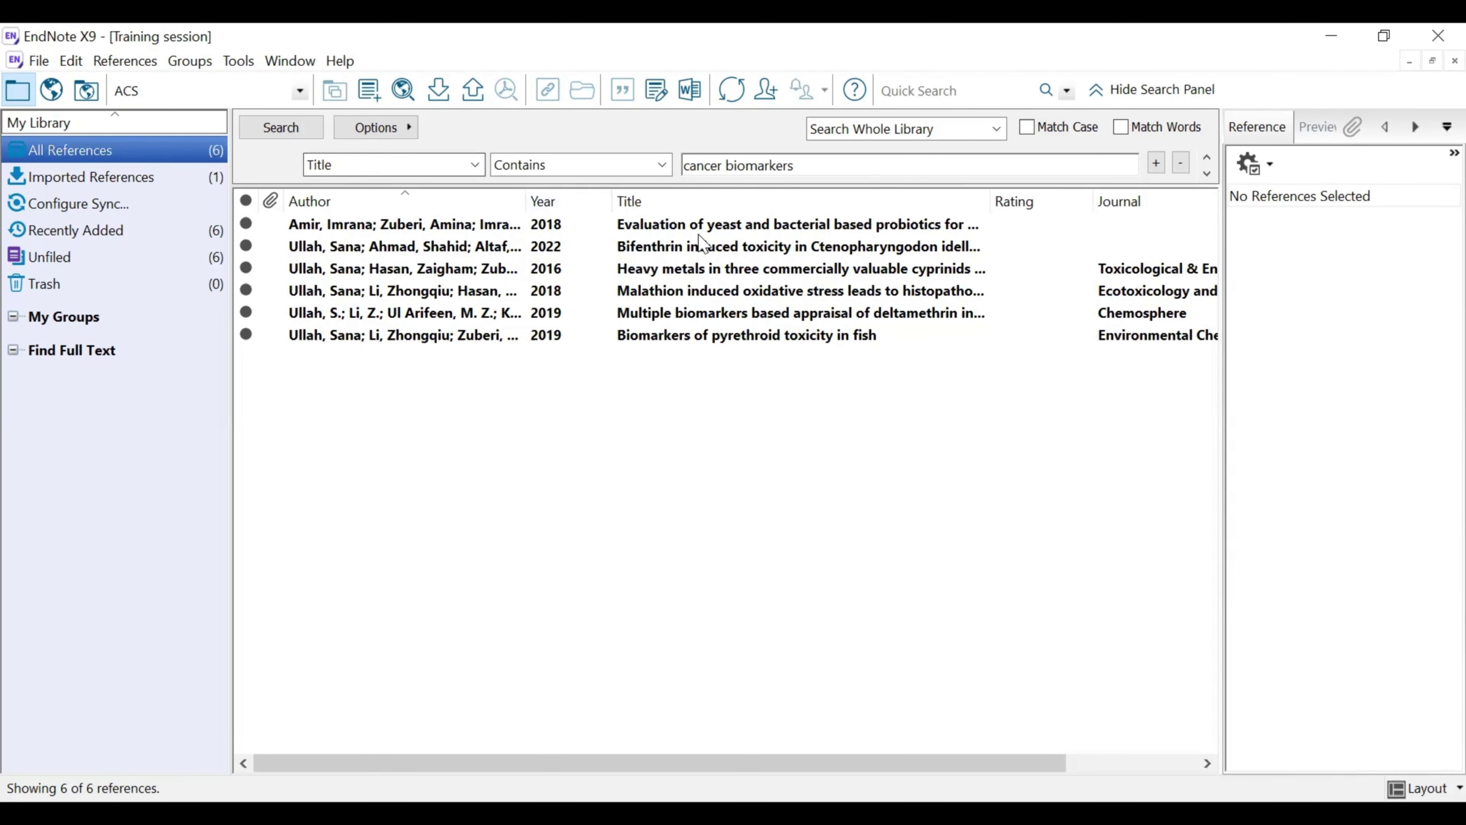
click(720, 252)
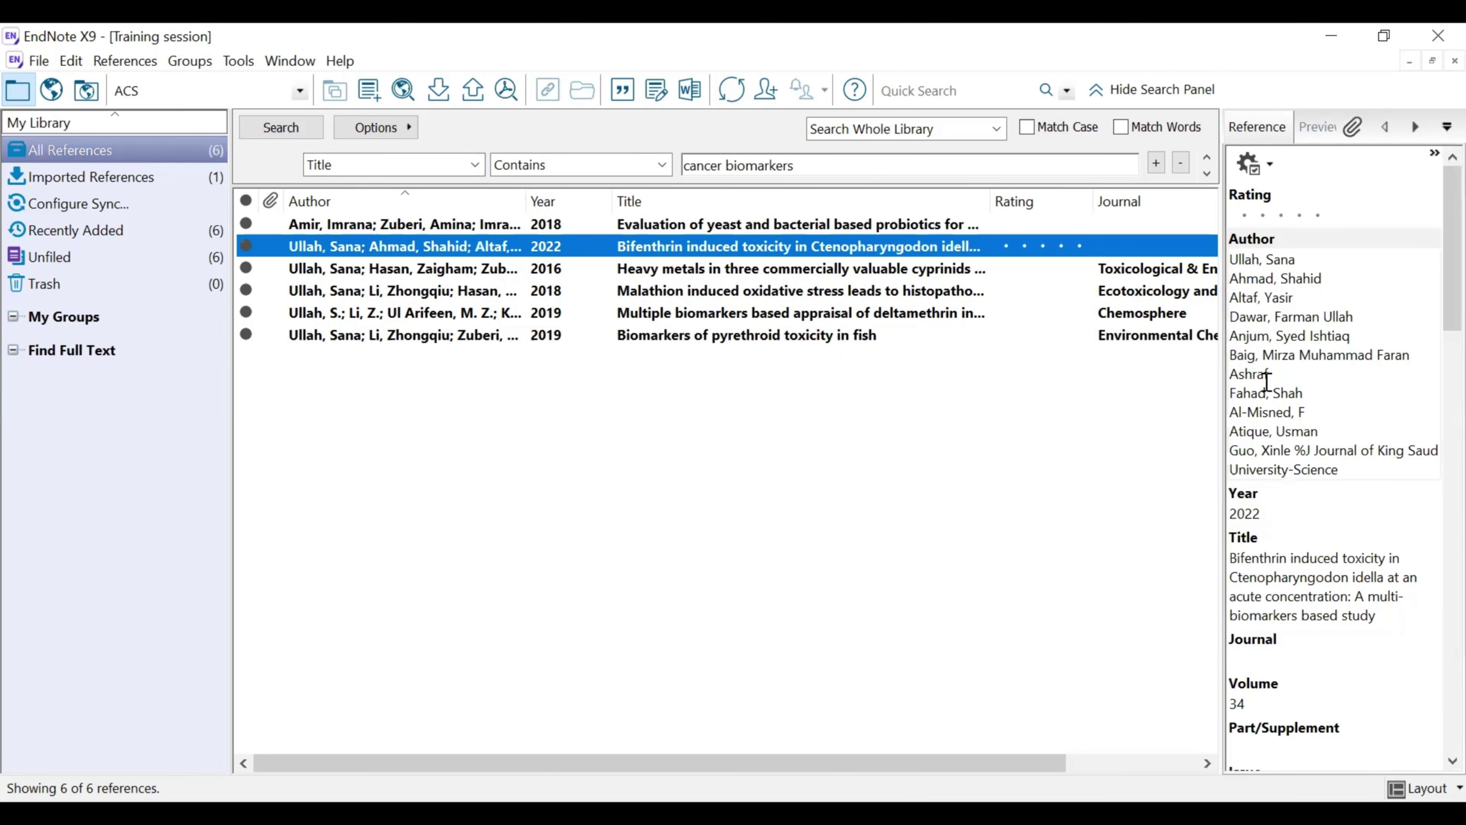
click(1330, 466)
drag(1329, 465, 1255, 644)
key(Home)
key(Delete)
key(Delete)
key(Delete)
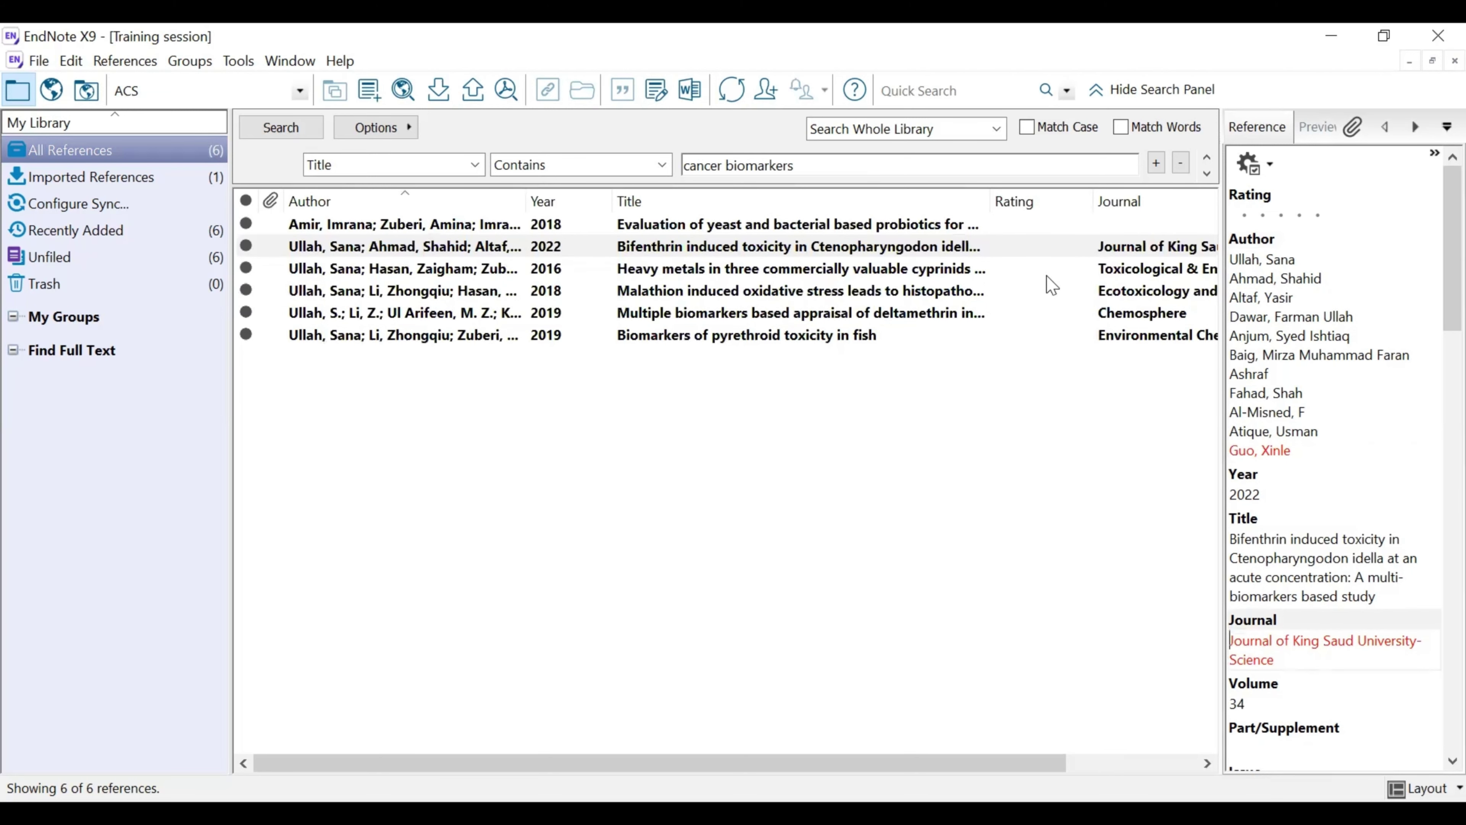
Step: Enter "Aquaculture Research" as the journal of the 2018 yeast and bacterial based probiotics reference
key(Up)
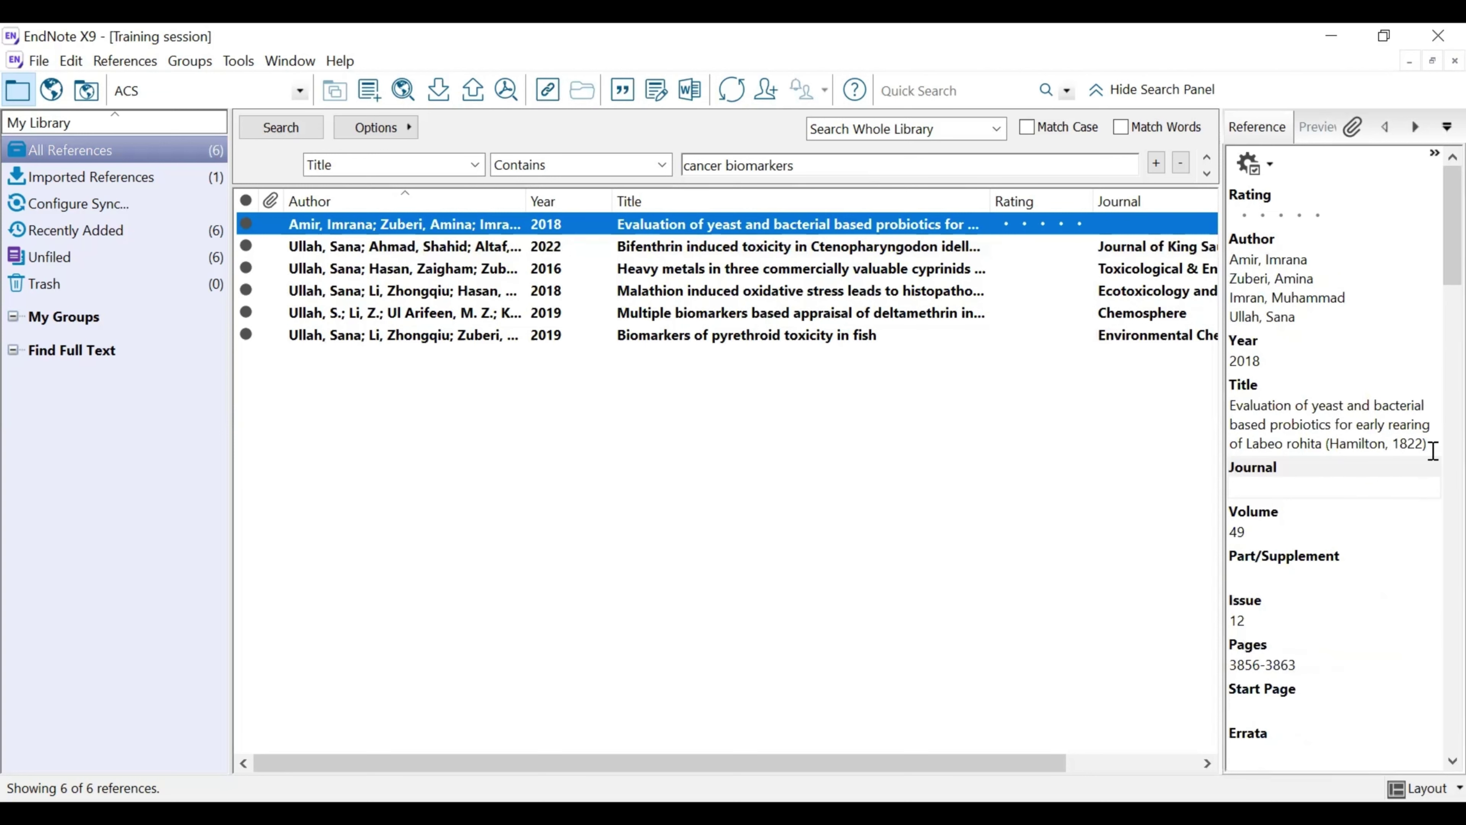
click(1303, 485)
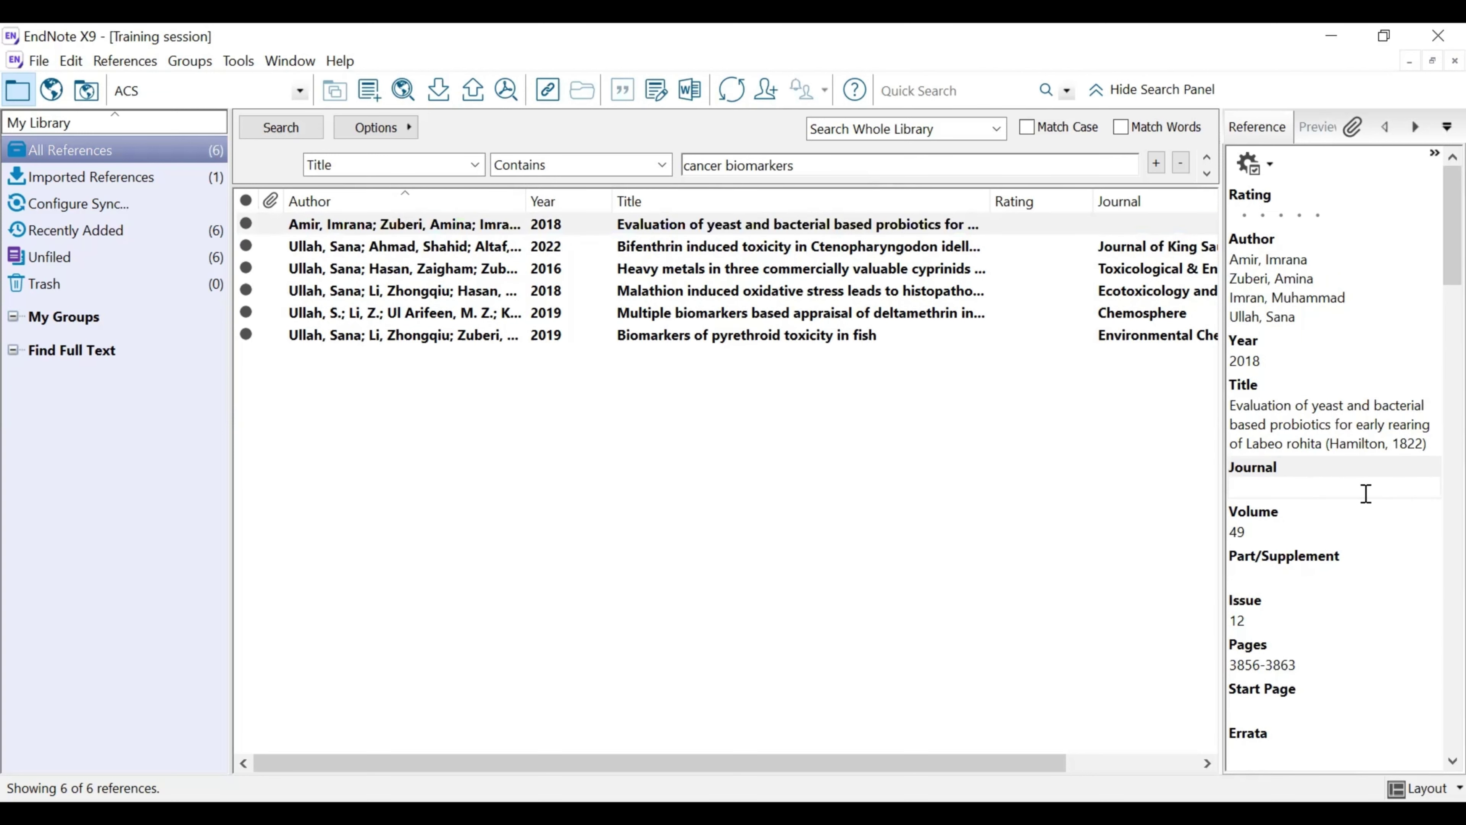
text(Aquaculture Research)
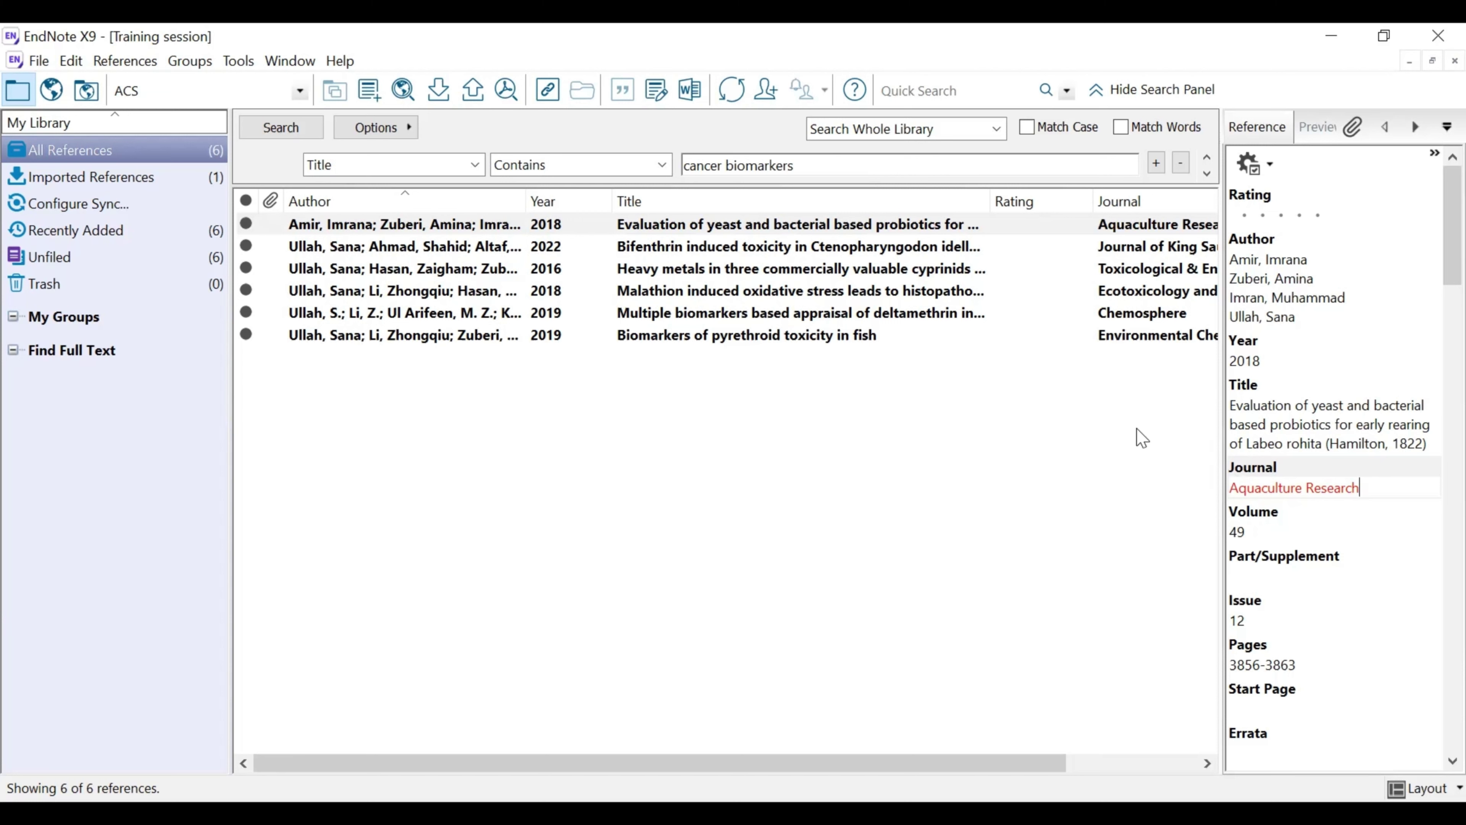
click(1166, 352)
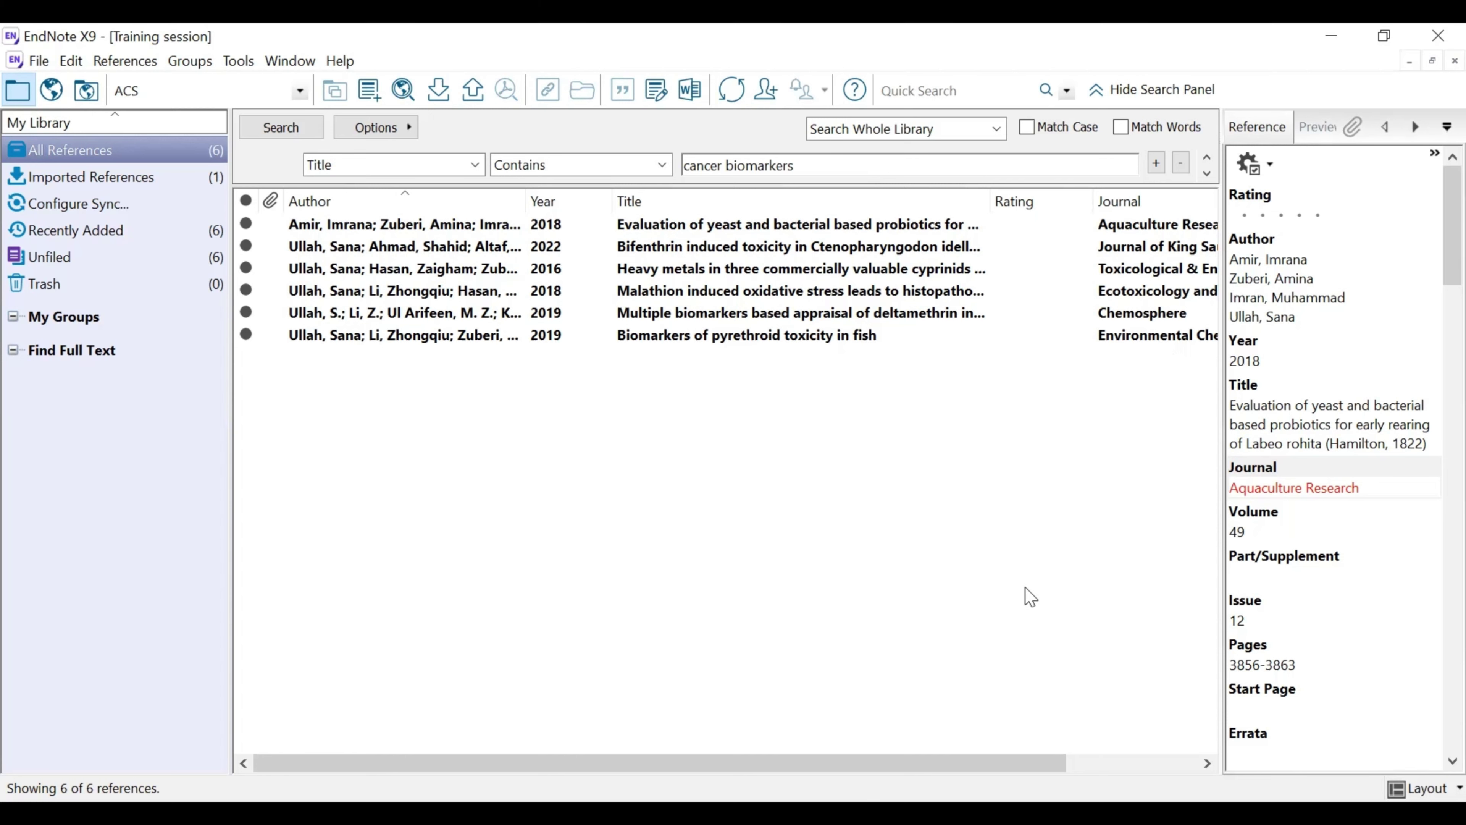
Step: Switch to the Endnote Session document in Word, go to its beginning and show the EndNote X9 tools
key(alt+Tab)
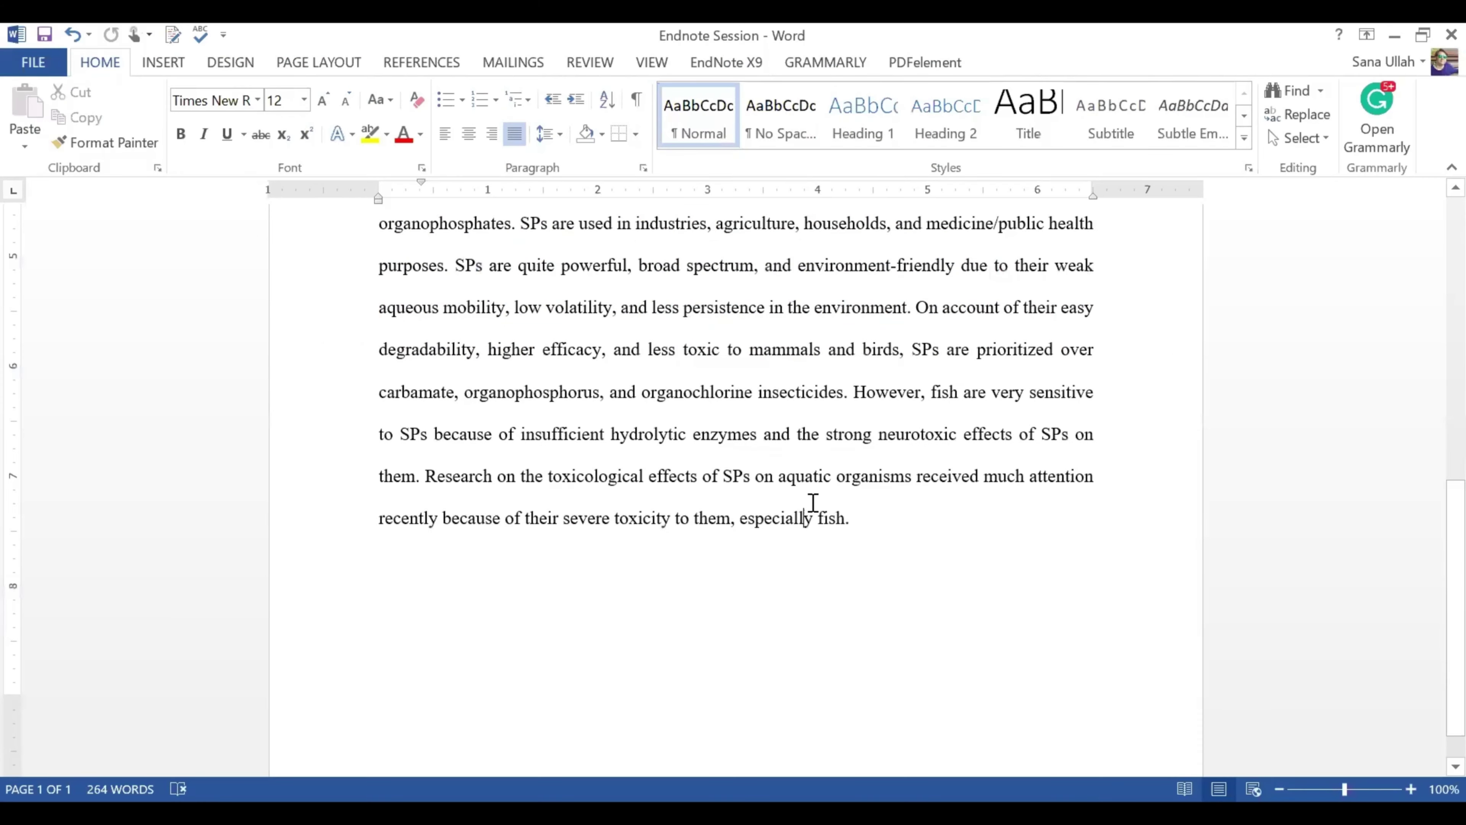
scroll(813, 502, up, 3)
scroll(813, 502, up, 2)
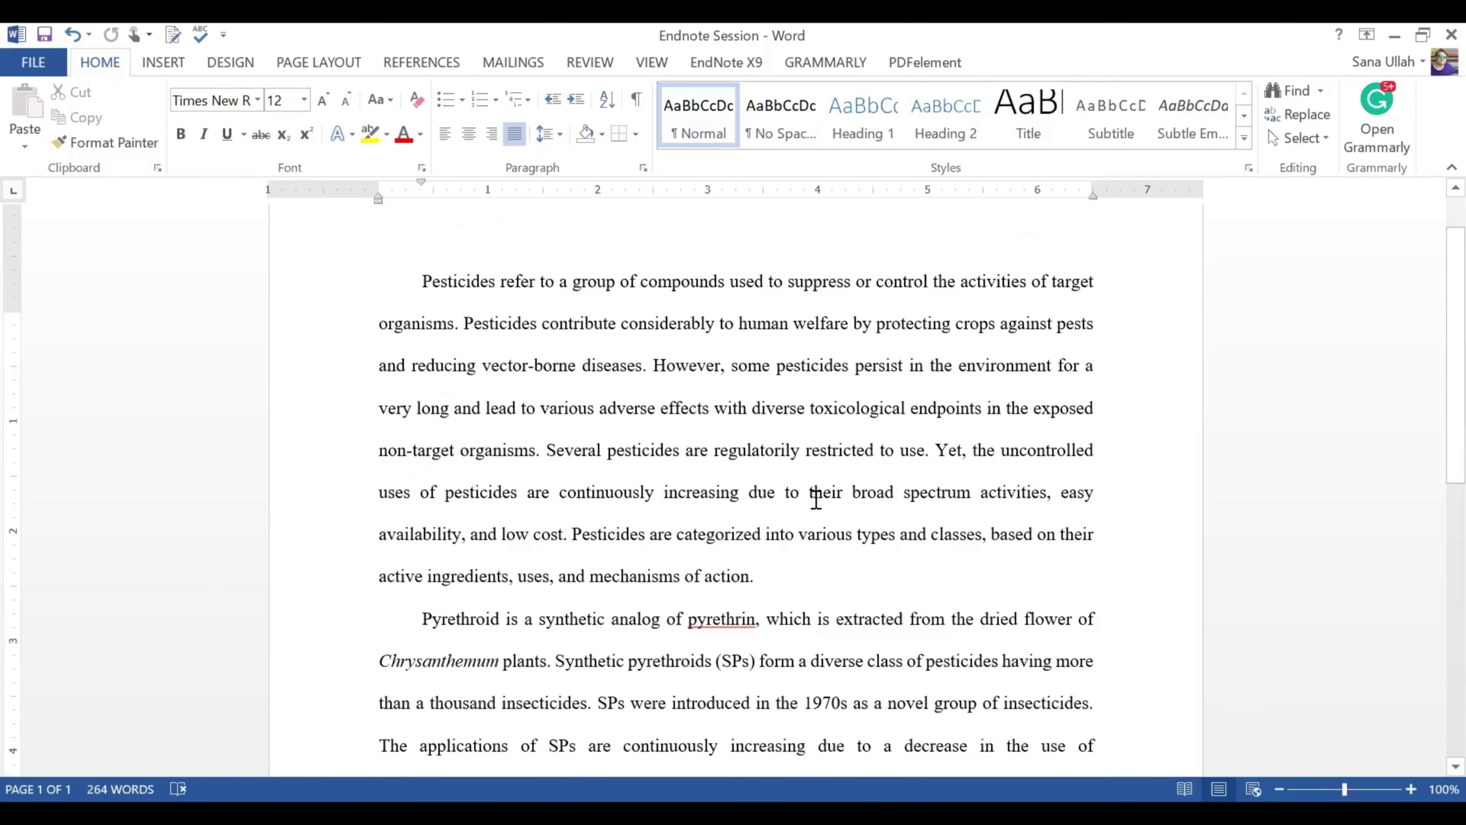
scroll(815, 500, up, 1)
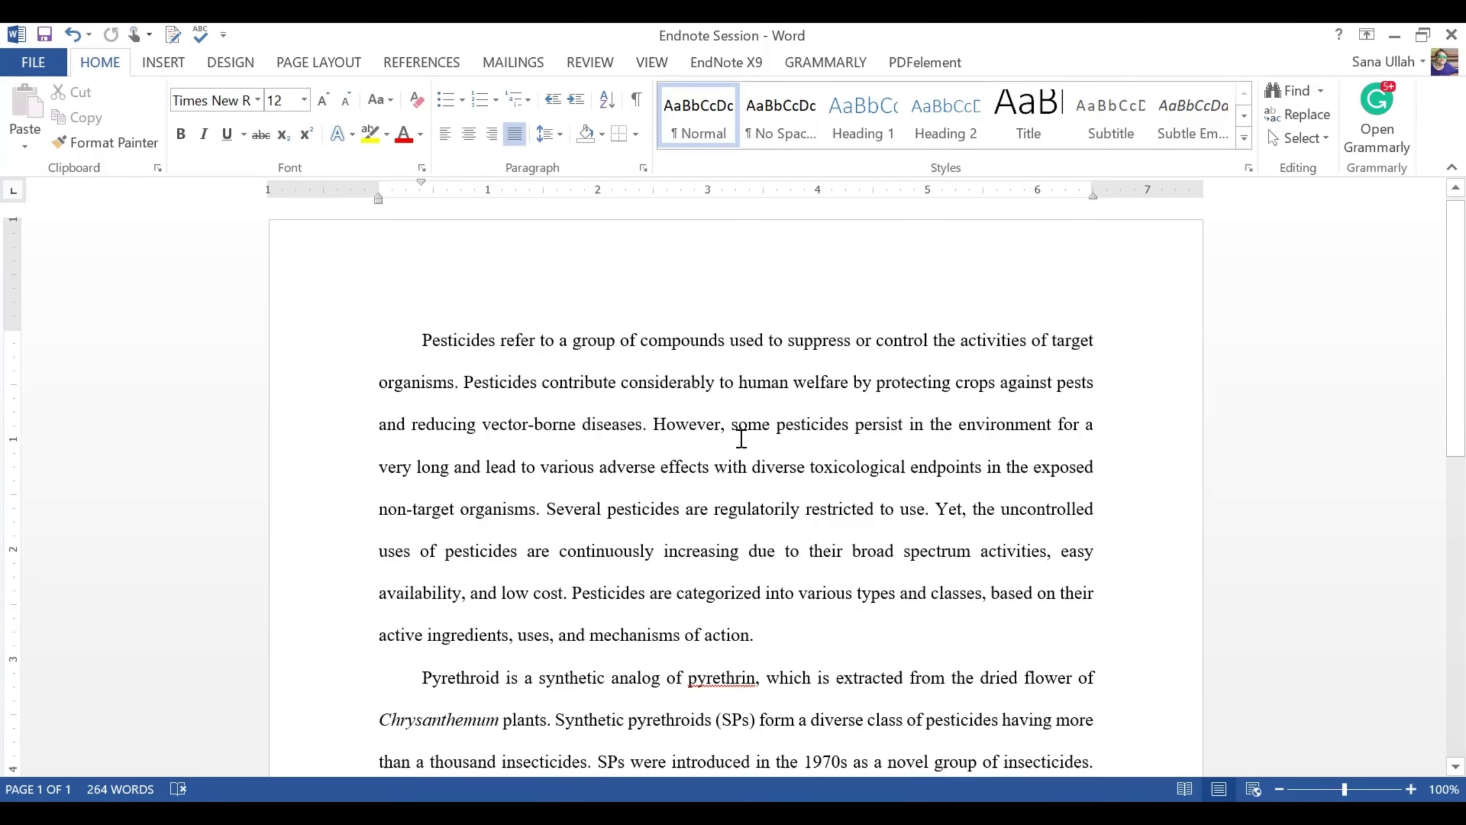
click(726, 62)
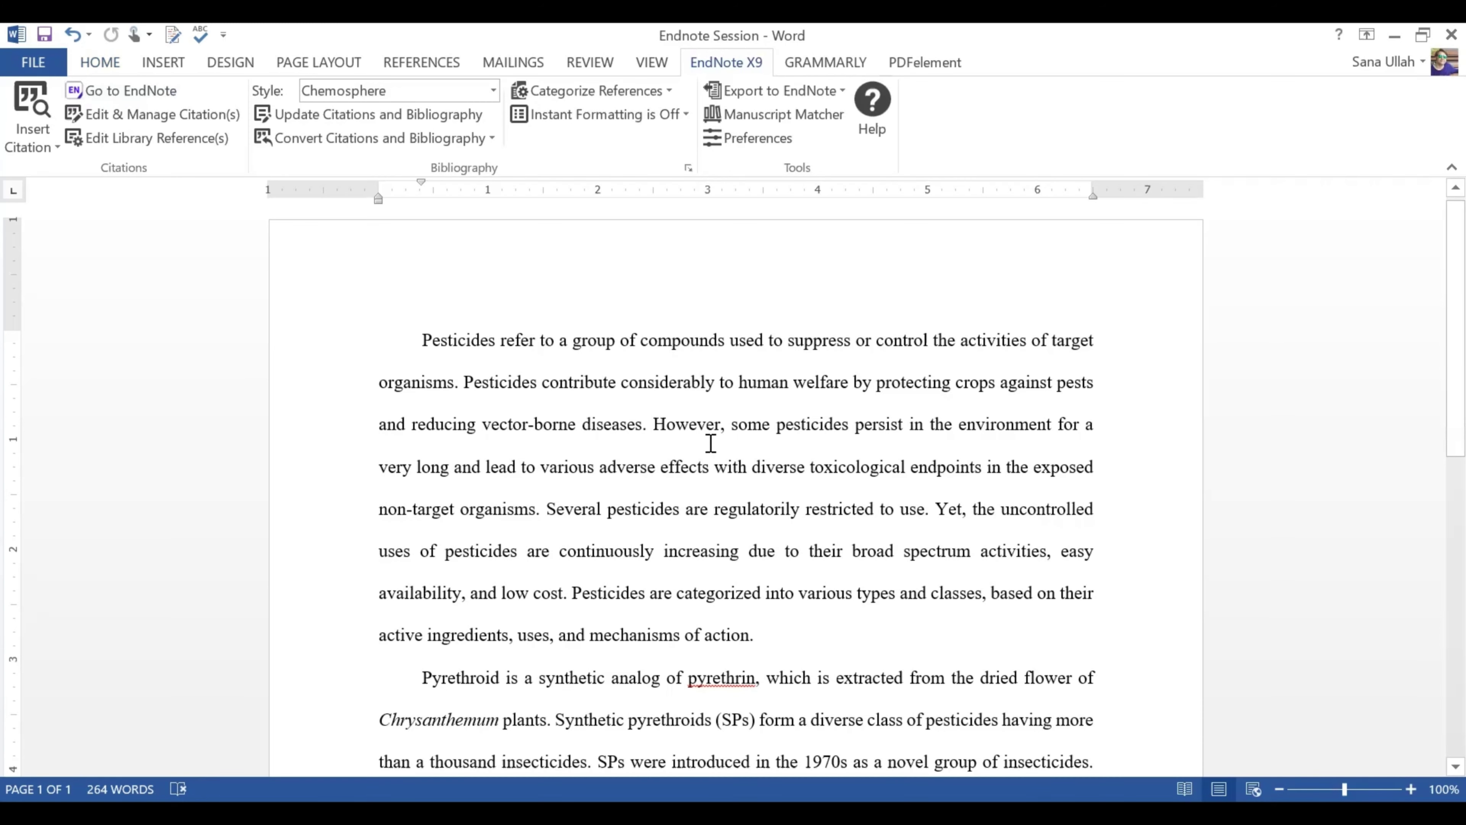
Step: Search the library by the author's surname and insert the 2019 "Biomarkers of pyrethroid toxicity in fish" citation after "vector-borne diseases"
click(641, 424)
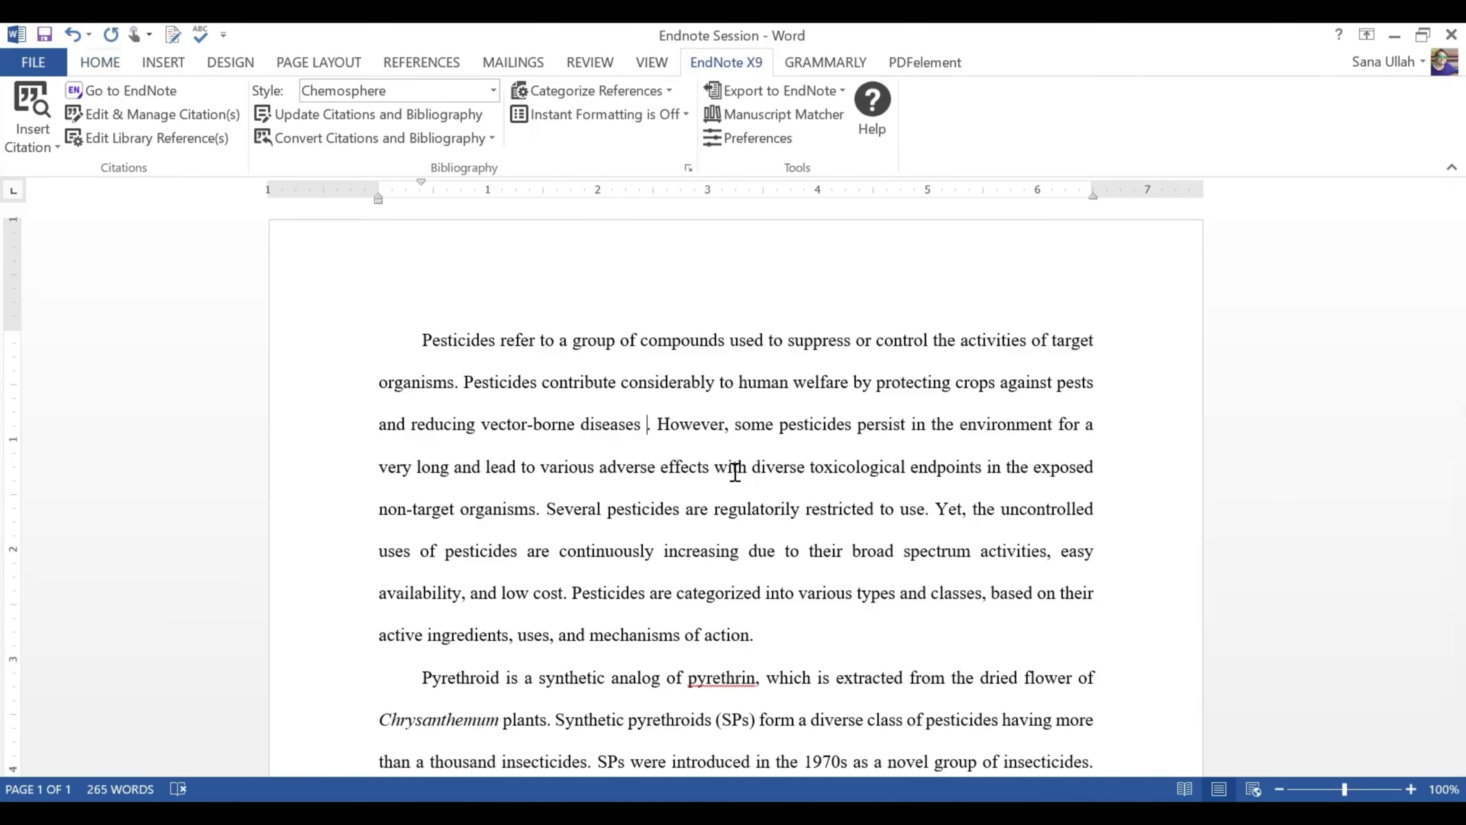
click(42, 115)
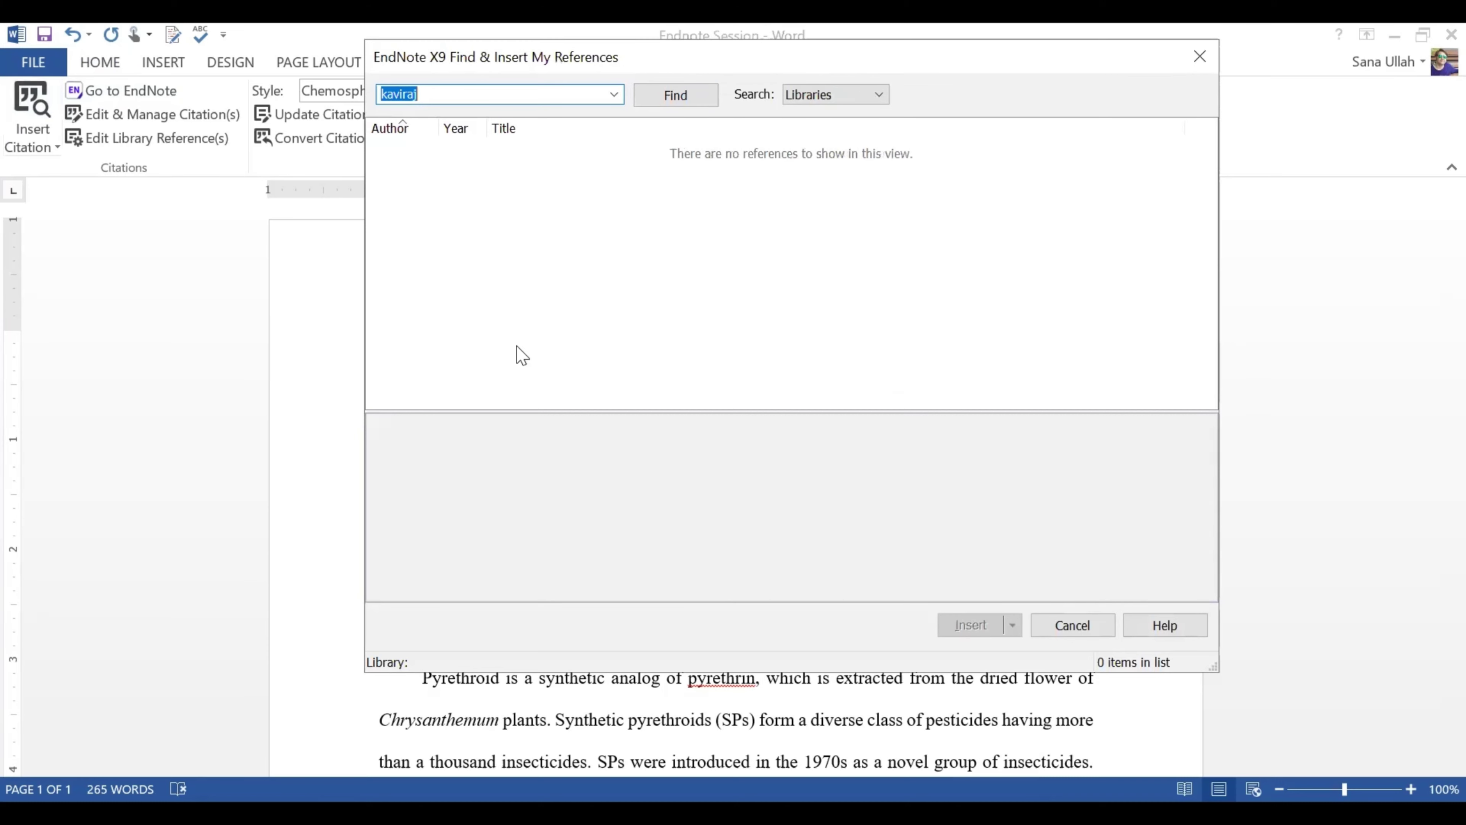
text(ullah)
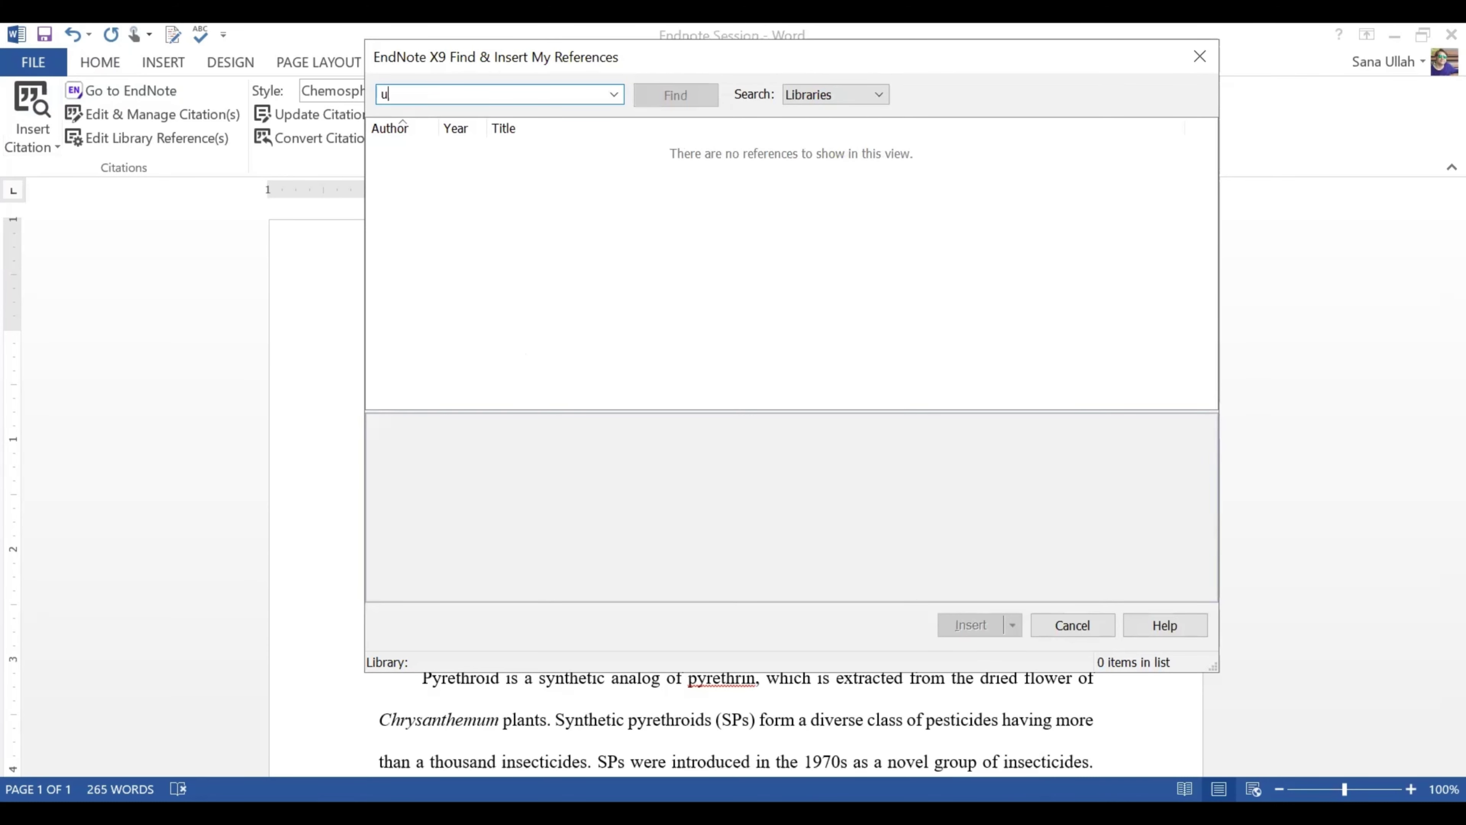
key(Return)
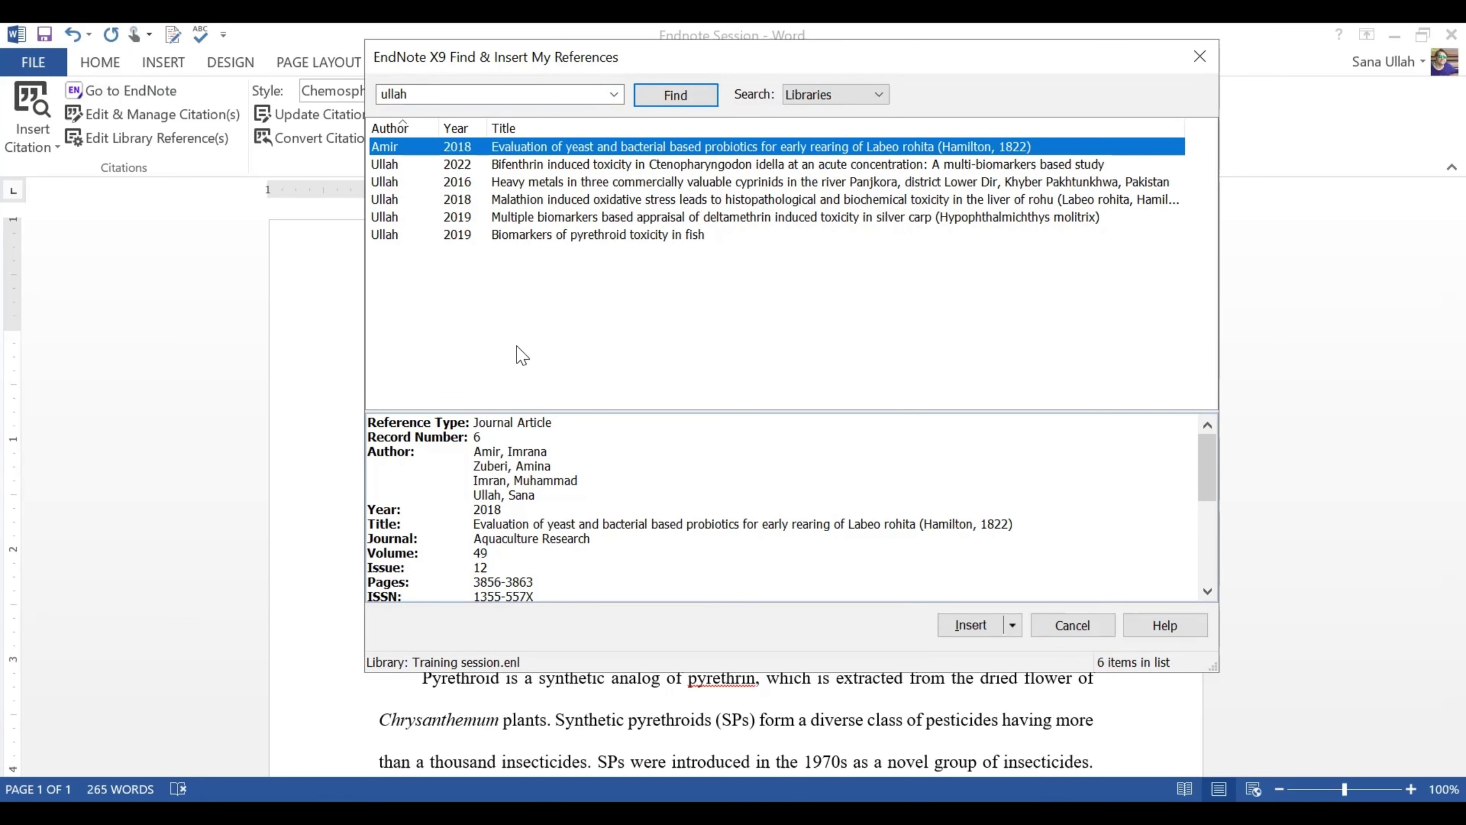
click(392, 235)
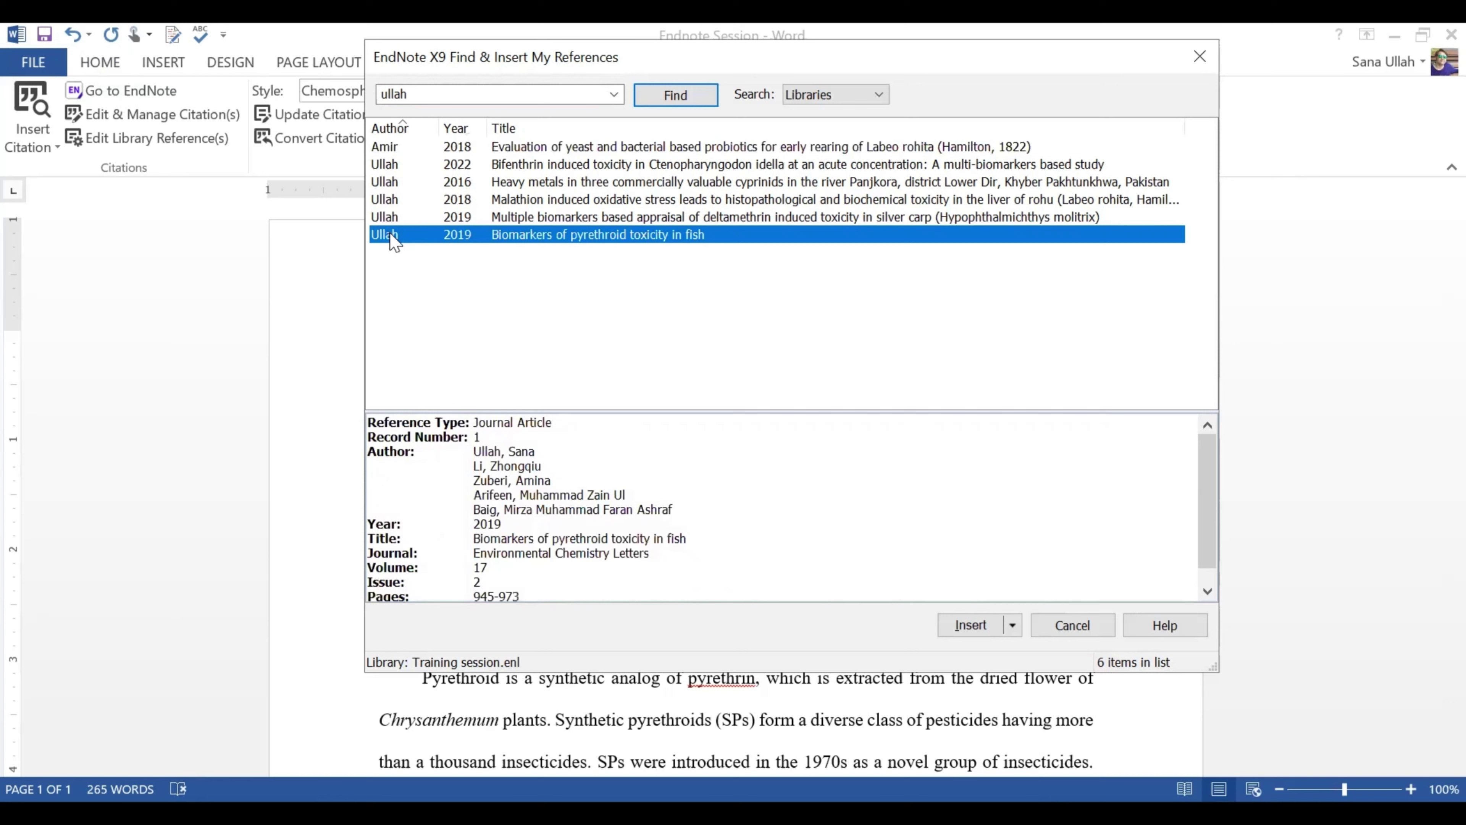
click(980, 628)
click(980, 629)
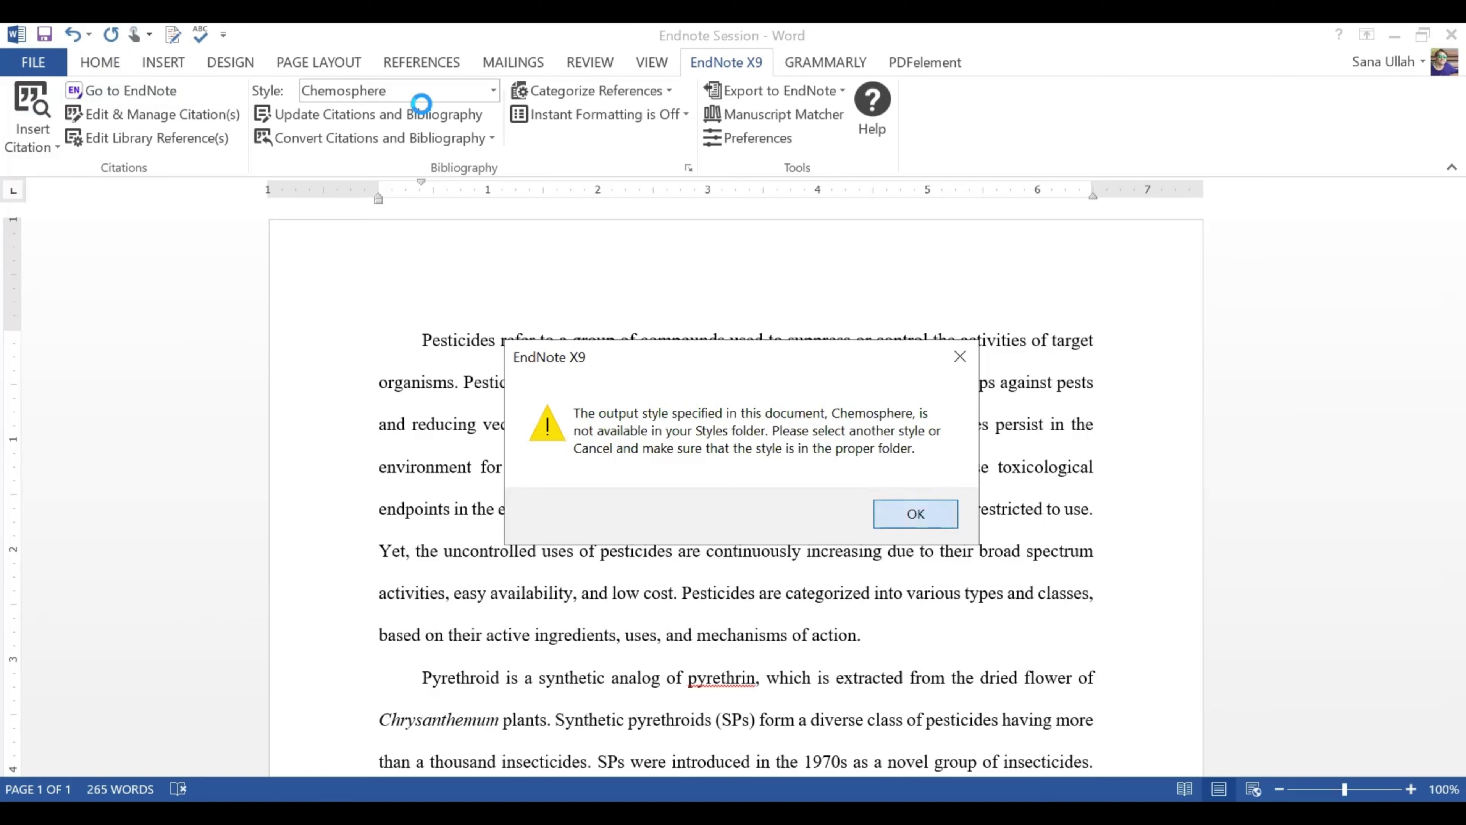
key(Return)
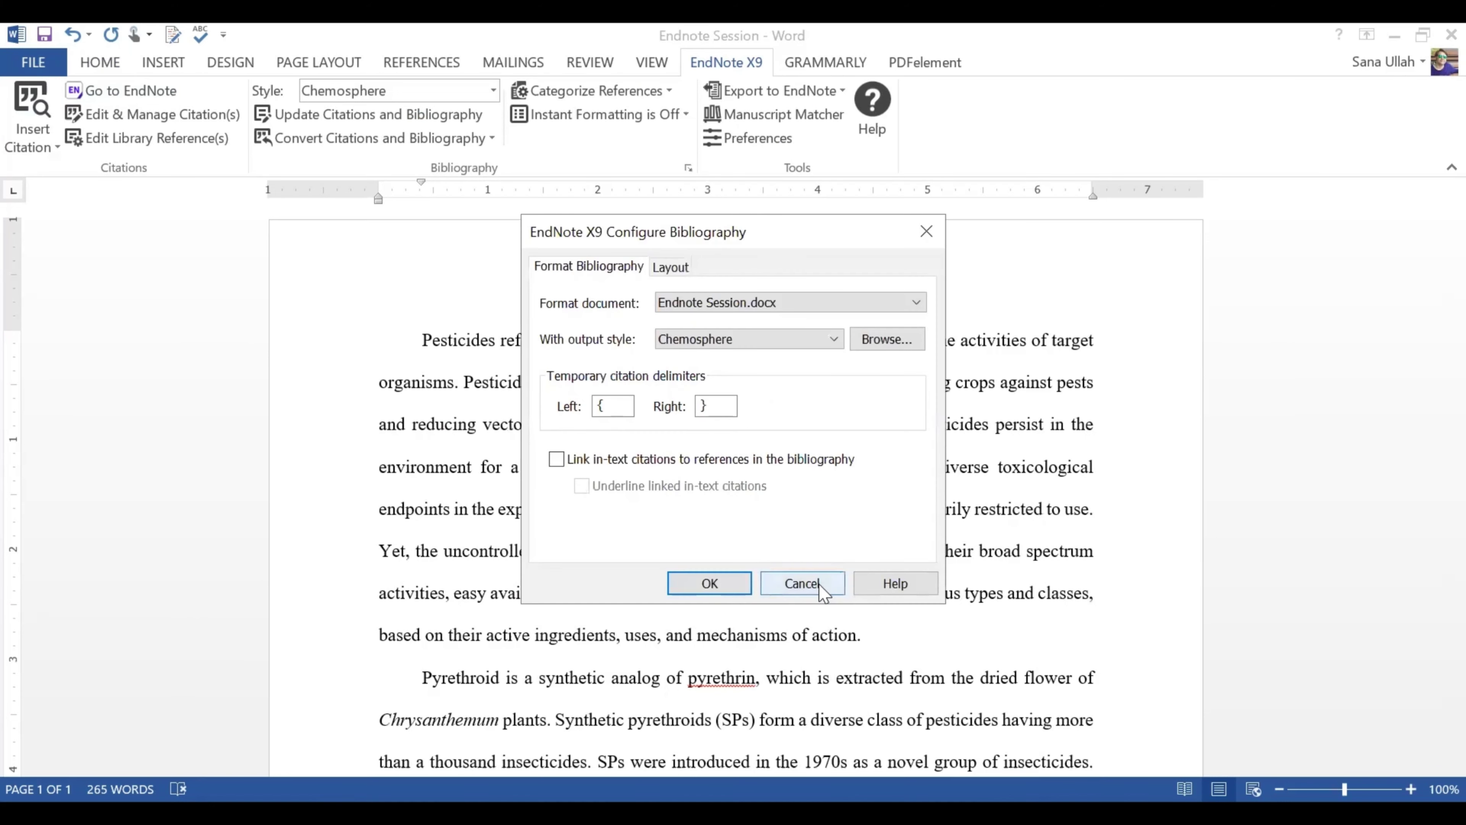
Step: Set the citation style to APA 6th and check the formatted in-text citation and the bibliography entry at the document's end
click(447, 98)
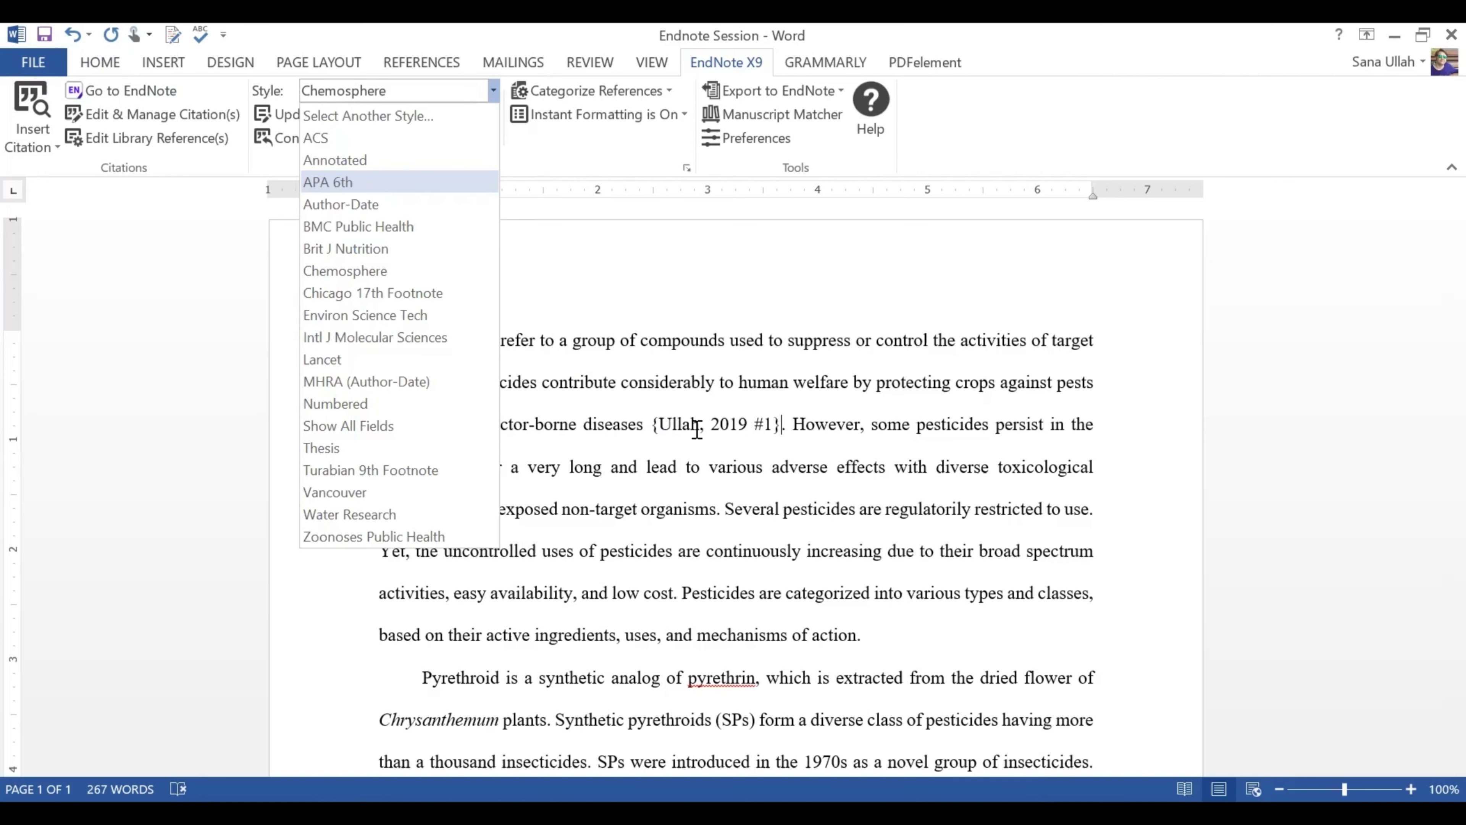
drag(648, 426, 976, 429)
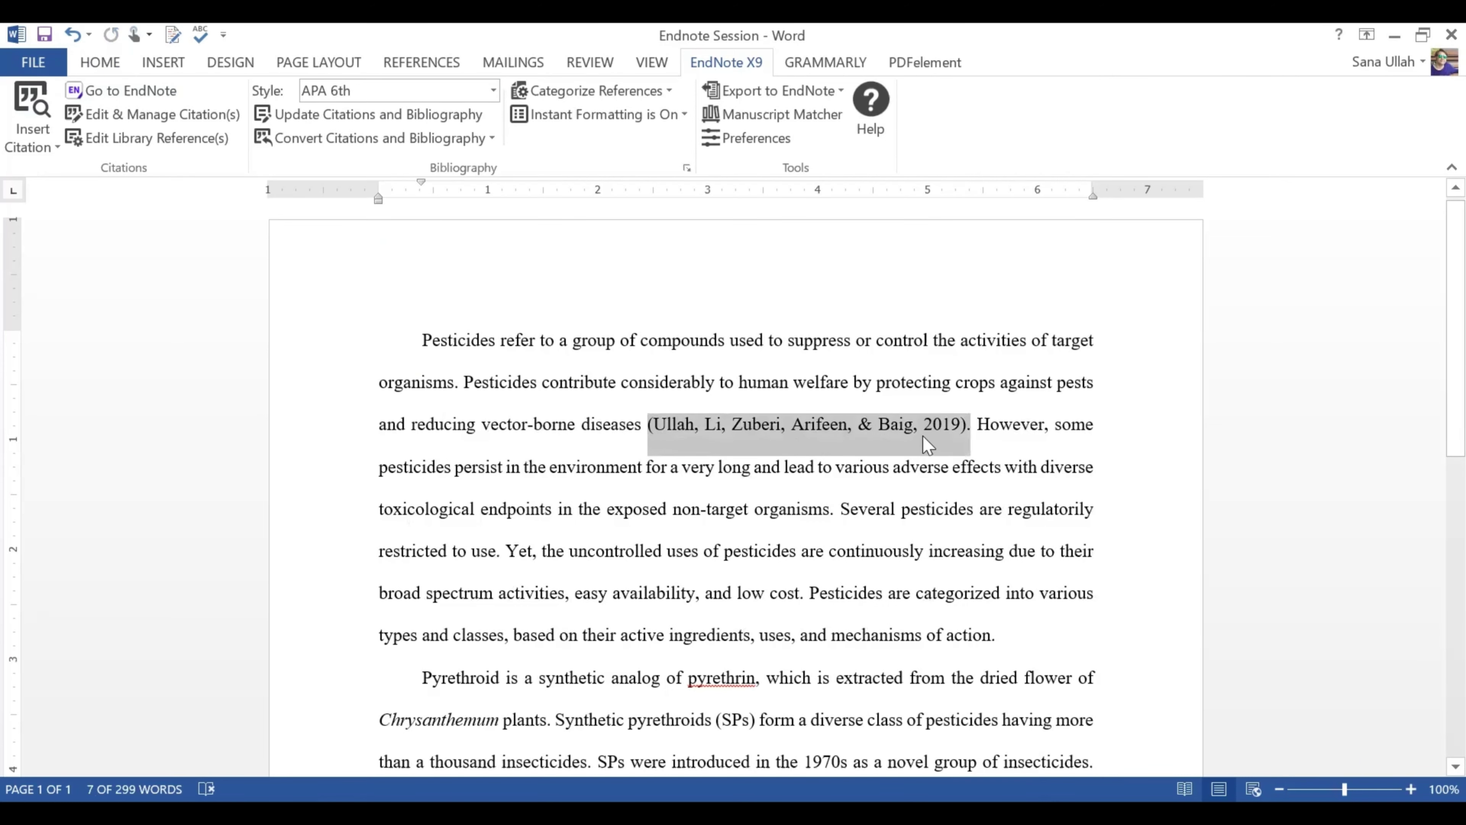
scroll(911, 451, down, 3)
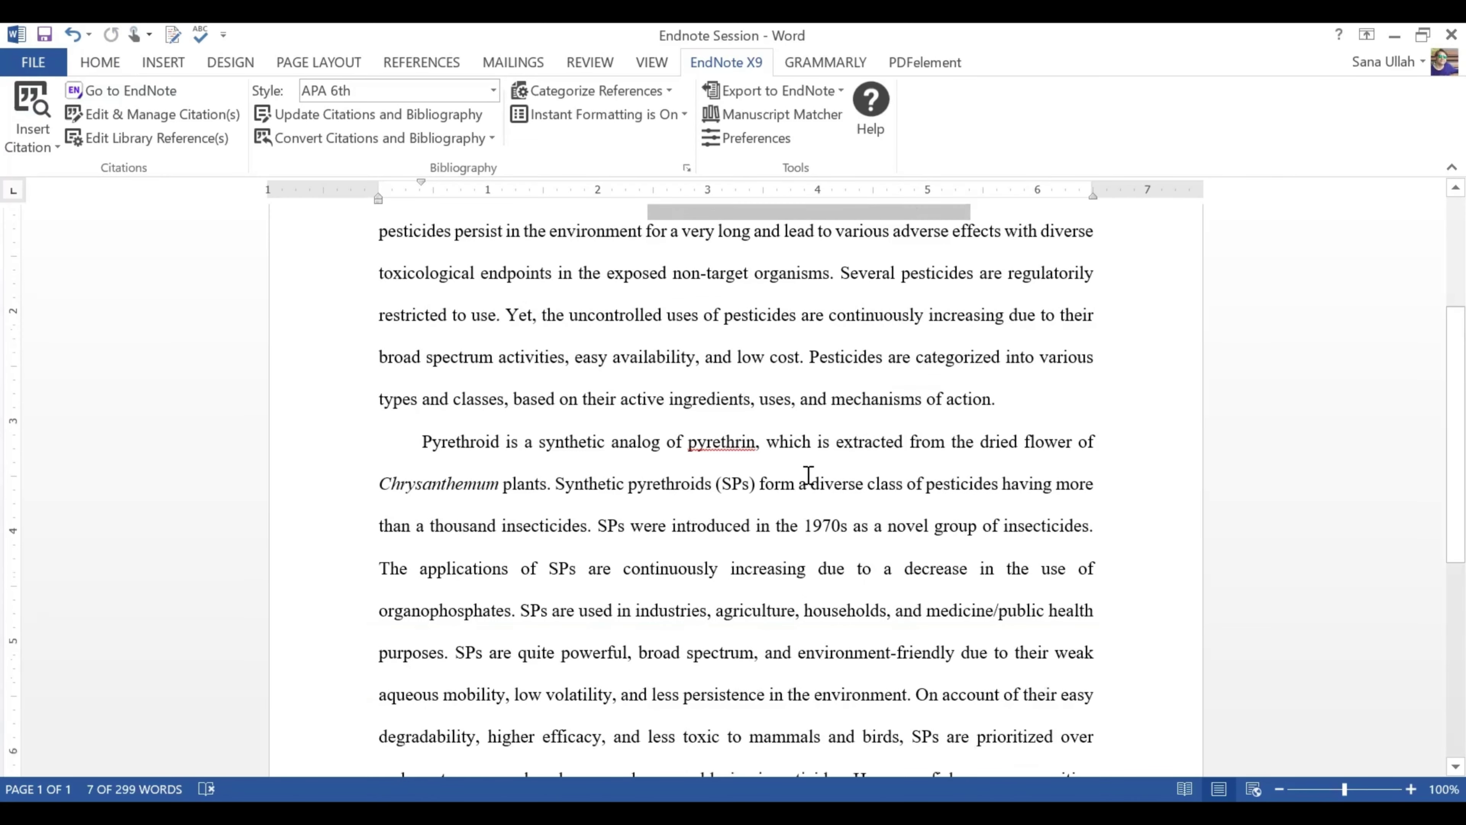
scroll(808, 474, down, 5)
click(425, 508)
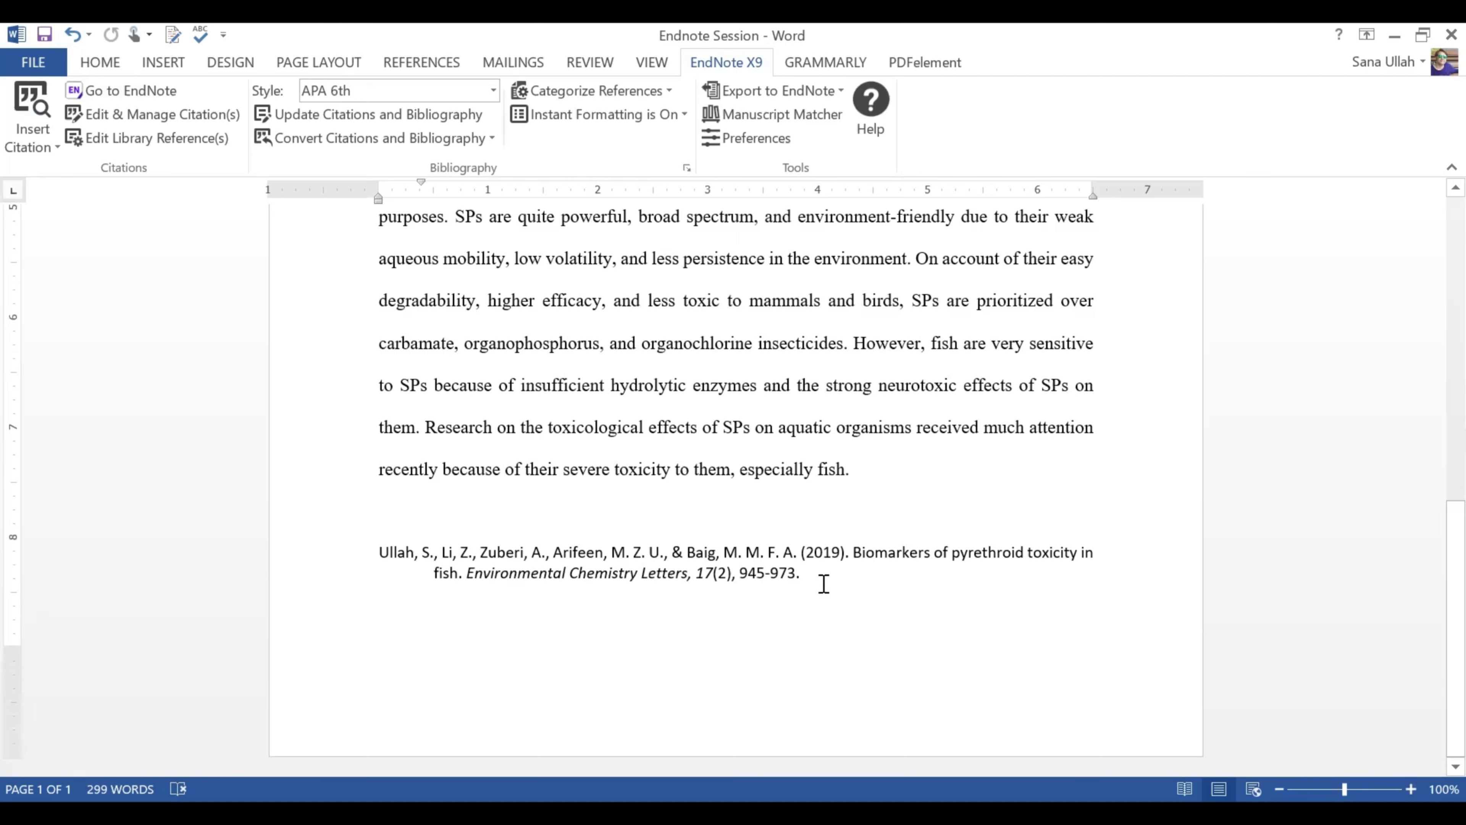
Step: Insert the 2018 yeast and bacterial based probiotics citation from the library search results after "exposed non-target organisms" in the first paragraph
triple_click(759, 583)
scroll(756, 574, up, 5)
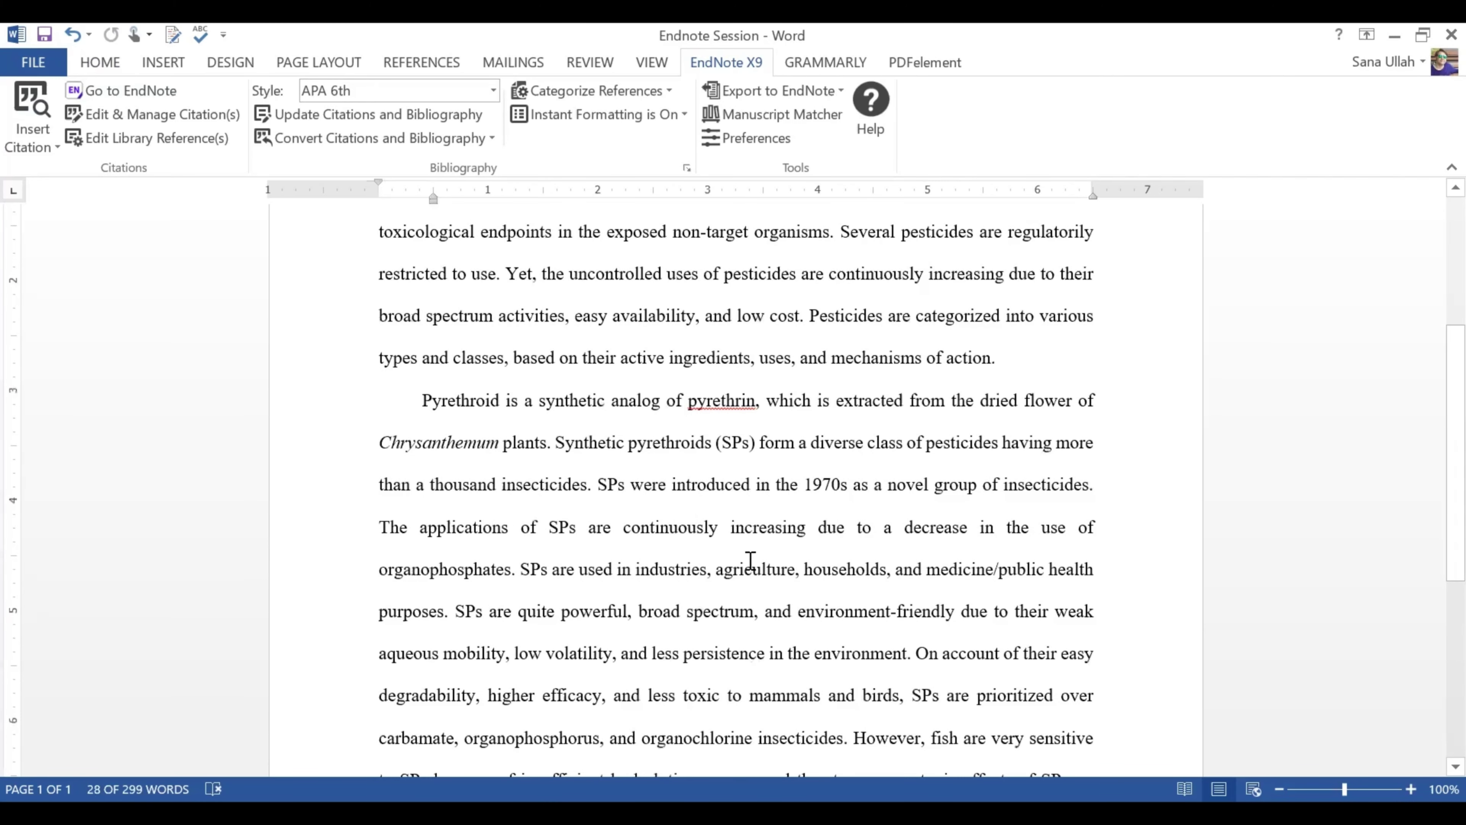
scroll(890, 468, up, 3)
click(832, 442)
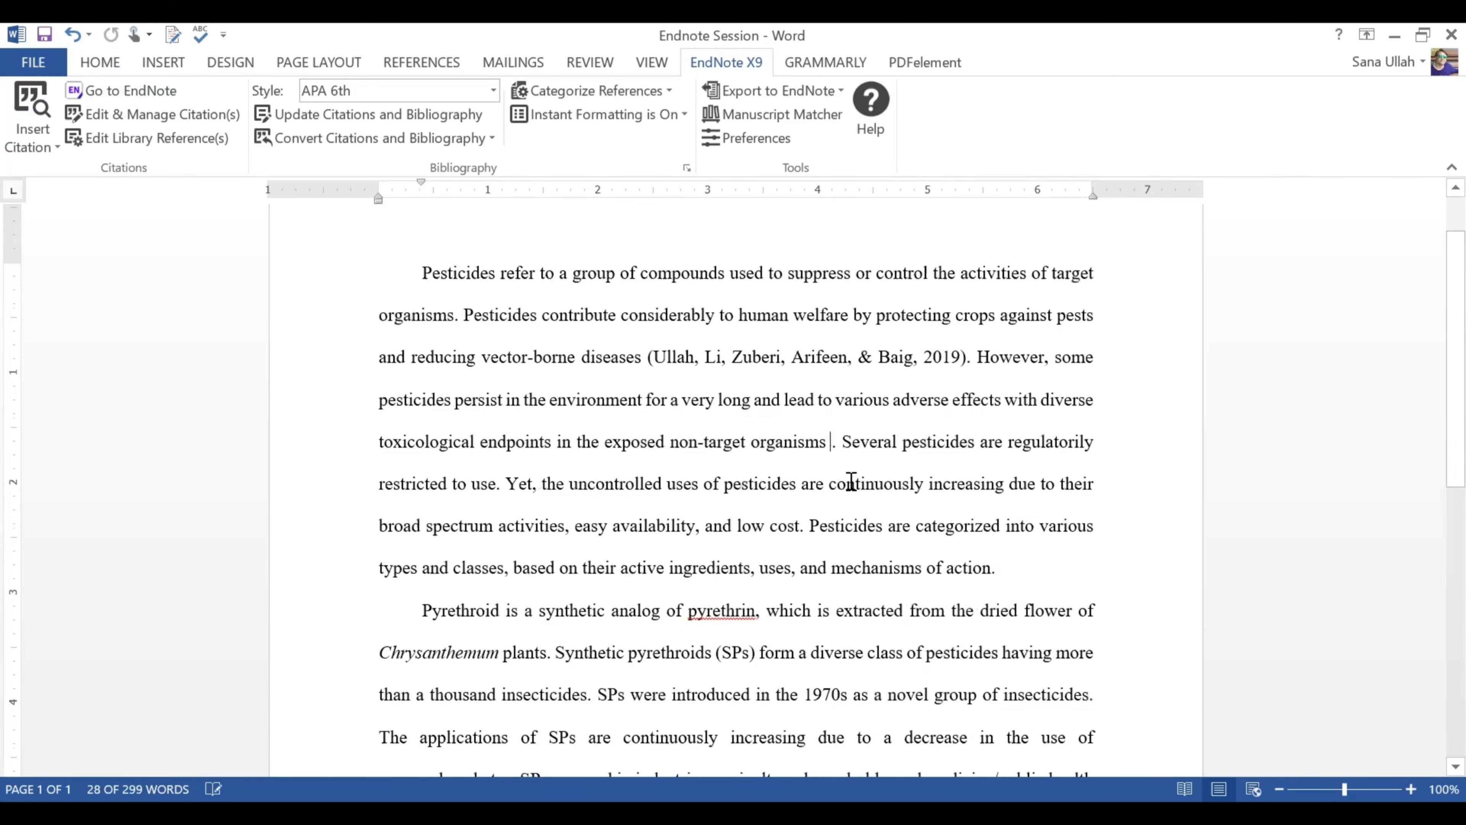
click(27, 108)
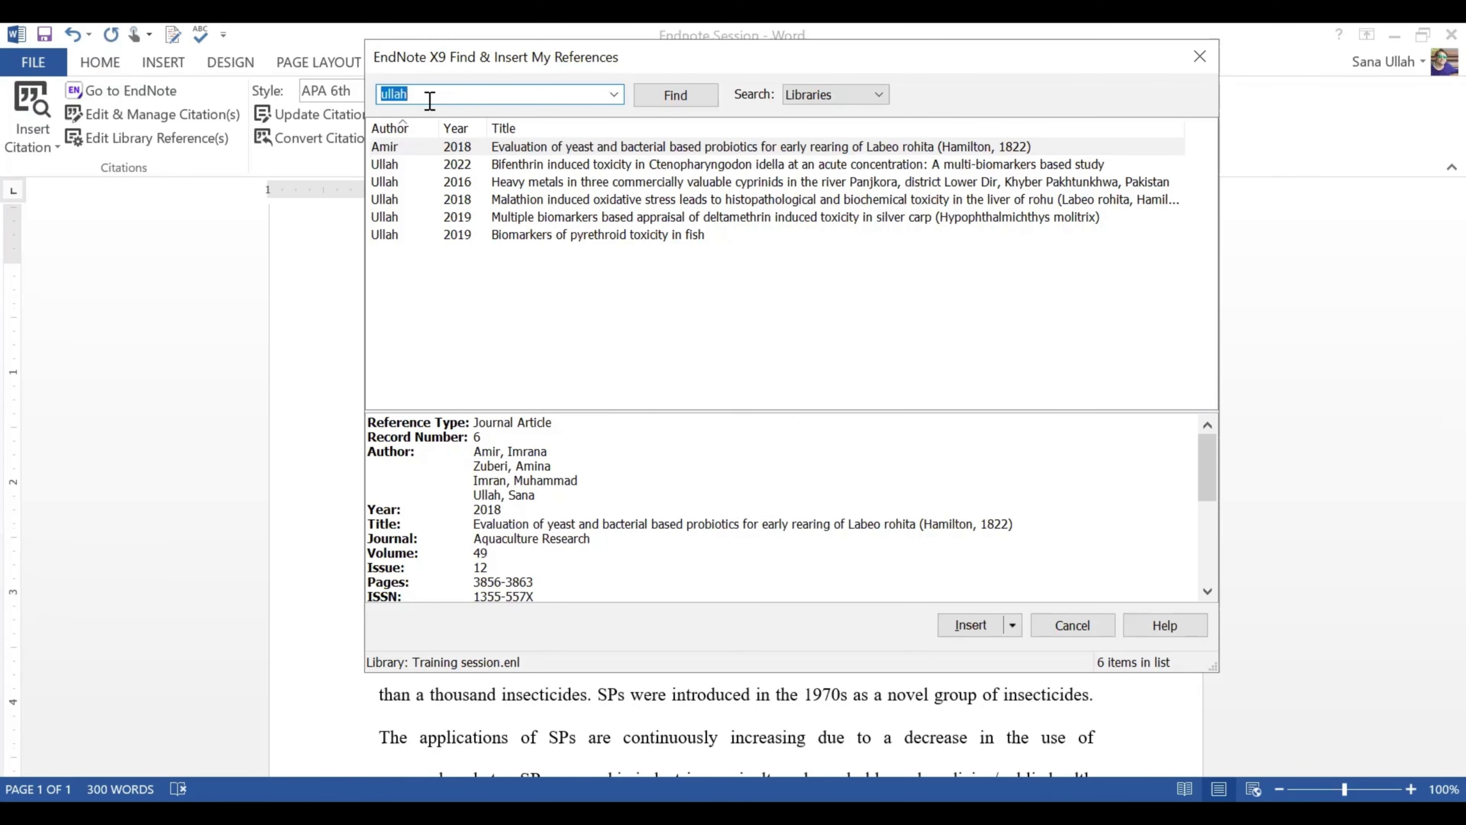
click(603, 149)
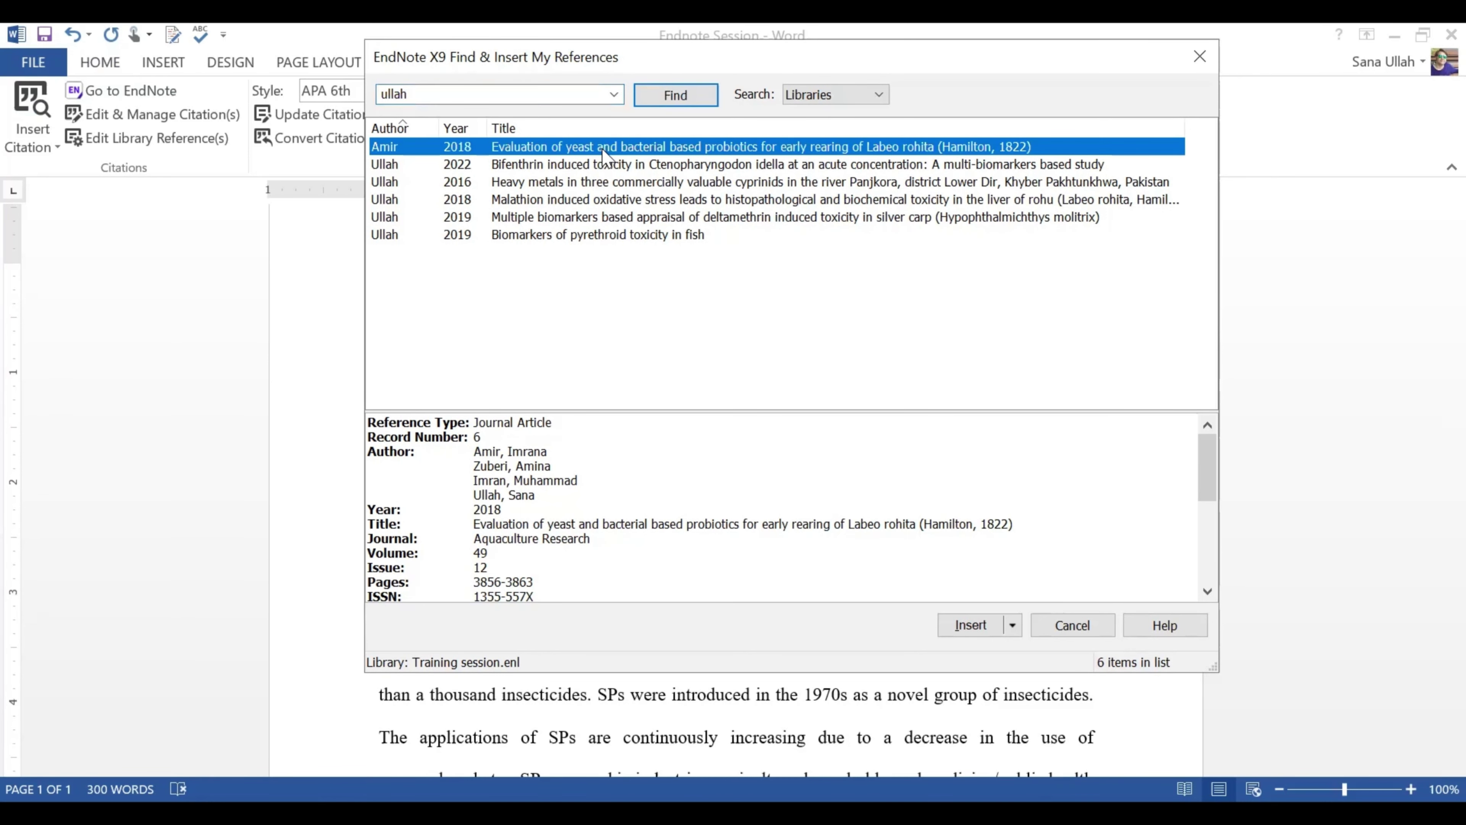
click(952, 625)
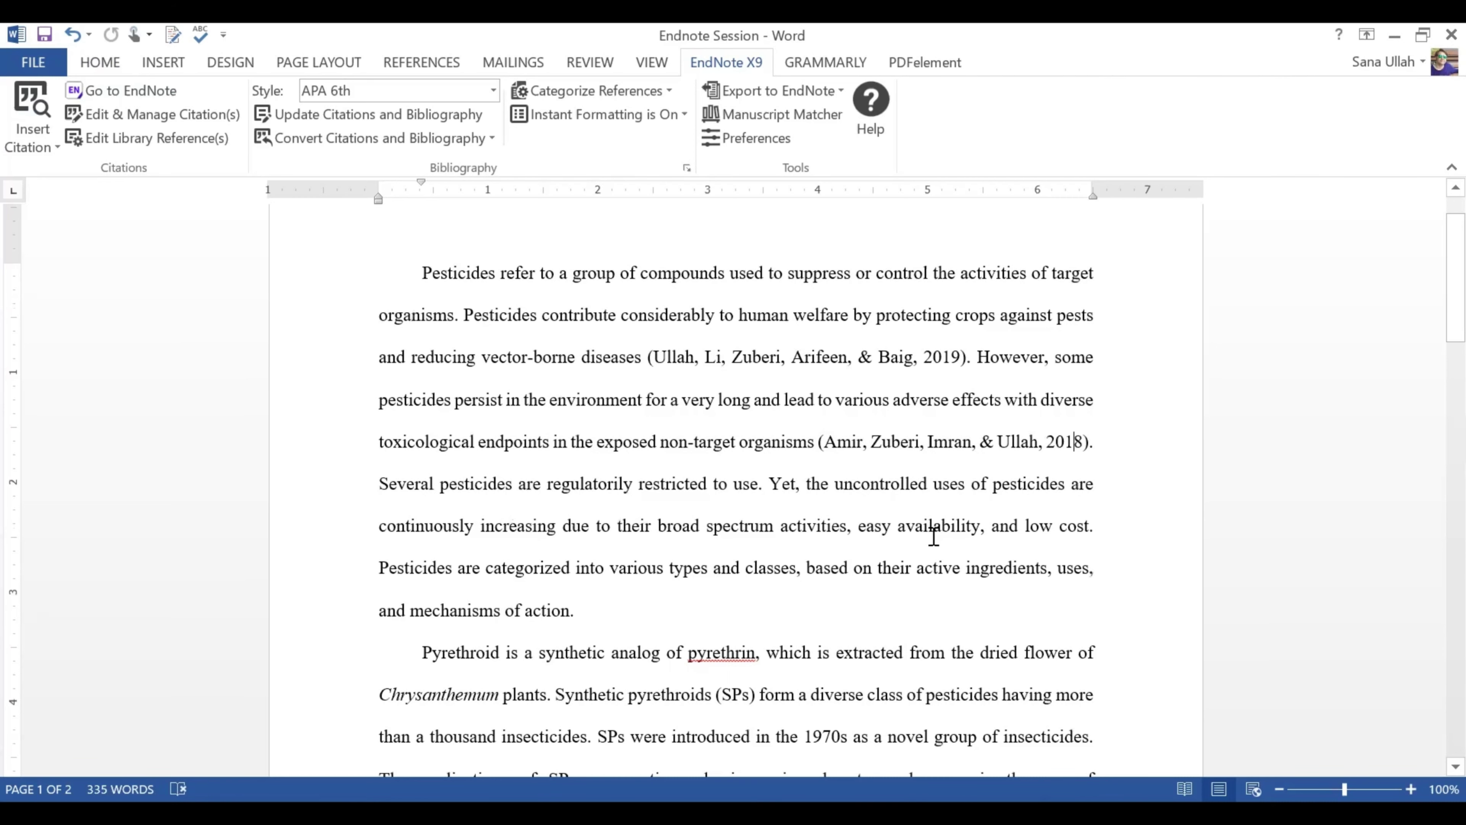
Step: Add the 2016 "Heavy metals in three commercially valuable cyprinids" reference from the EndNote library to the same citation, and highlight both sources
click(446, 118)
key(alt+Tab)
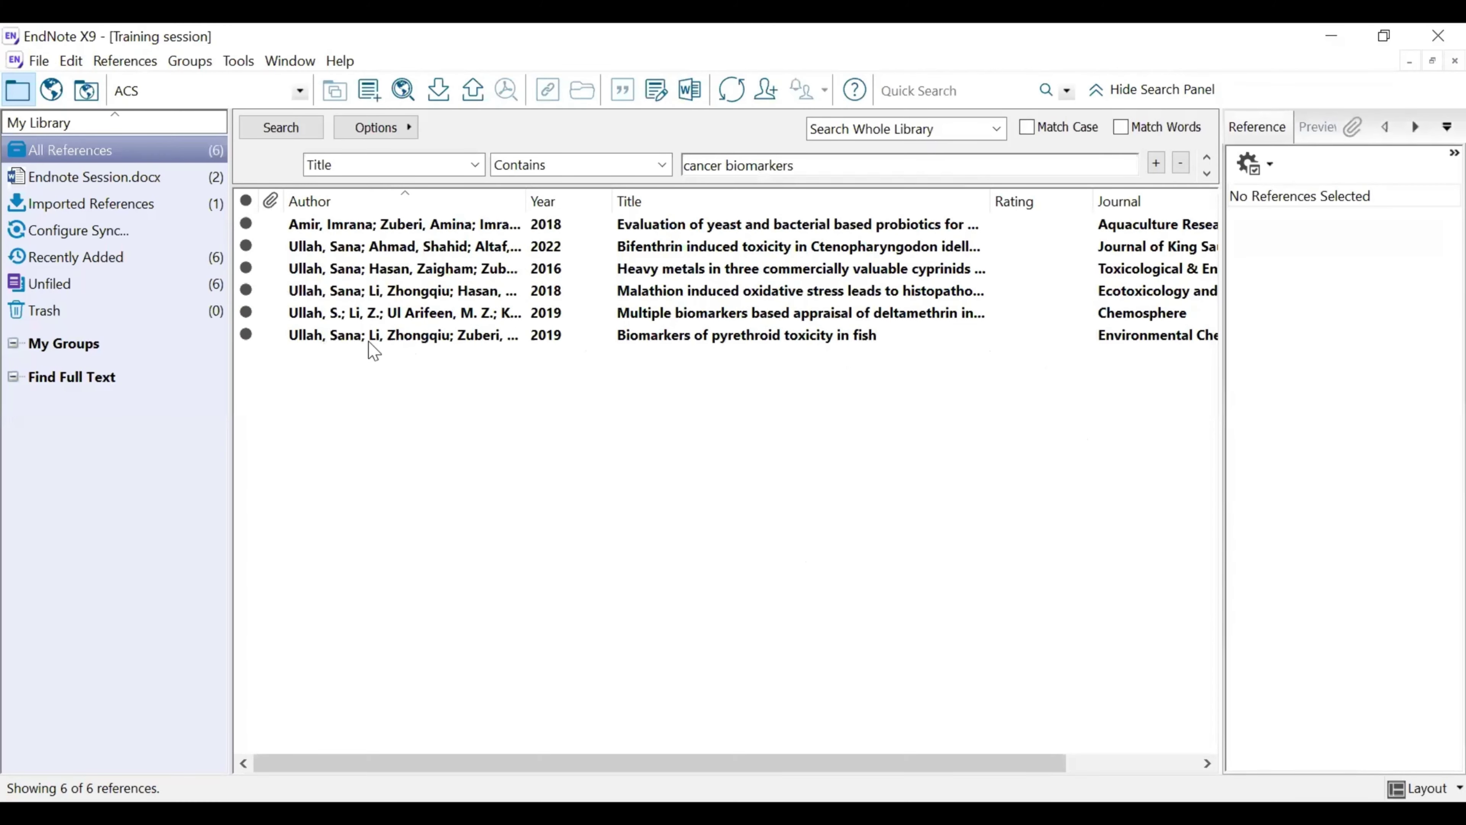
click(340, 271)
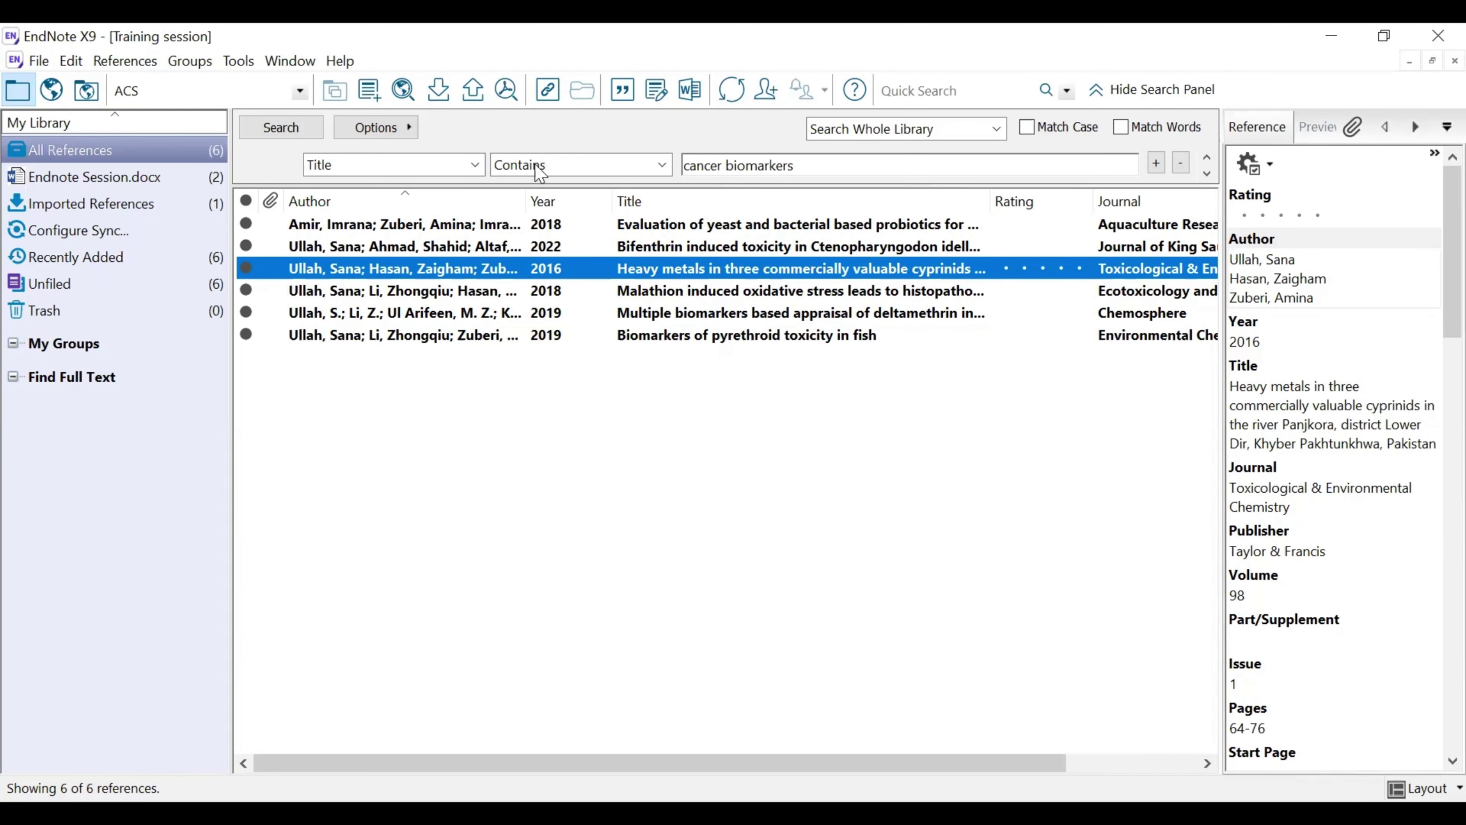
click(622, 89)
key(alt+Tab)
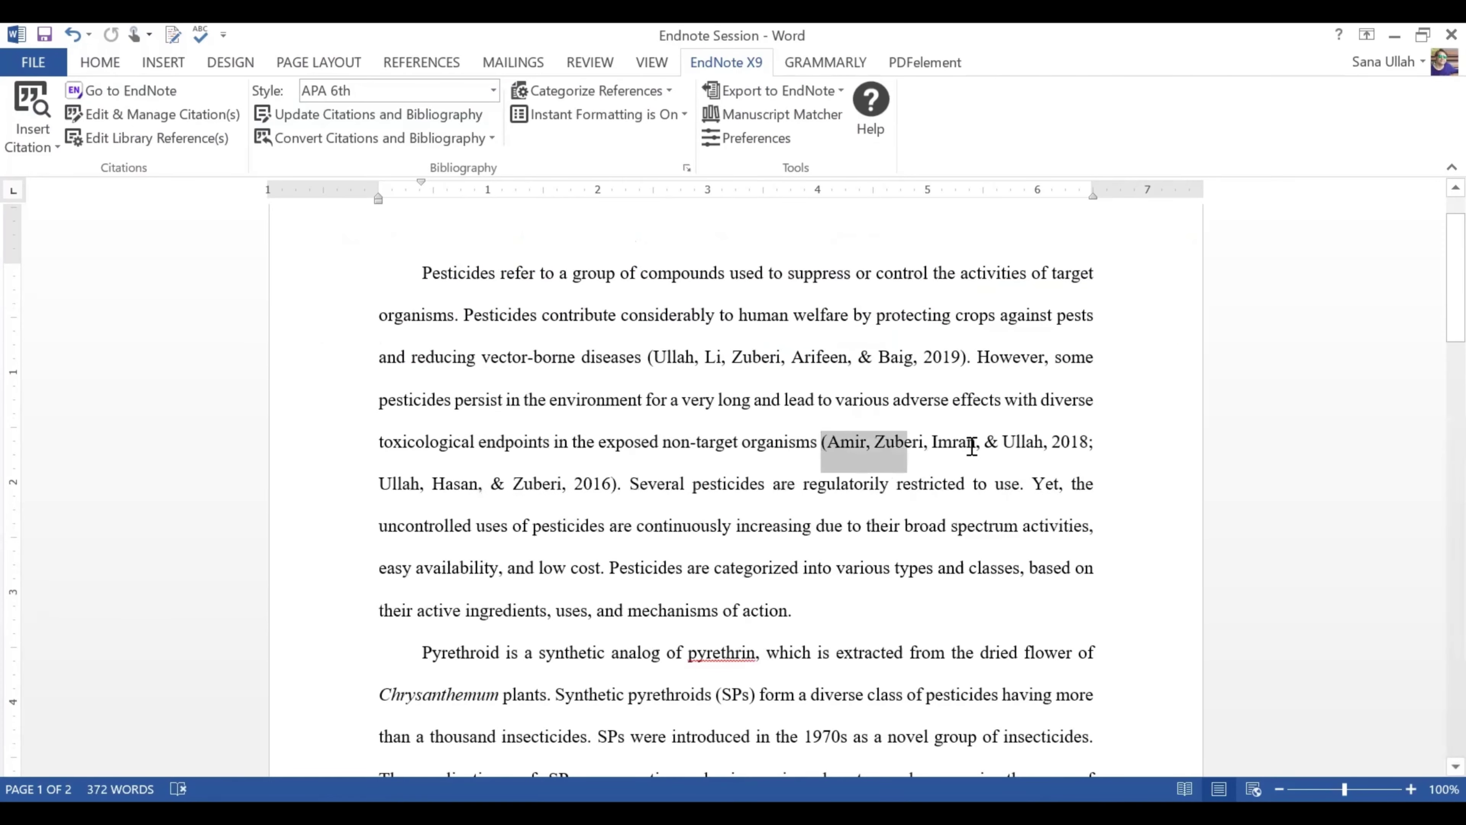
drag(972, 446, 1048, 445)
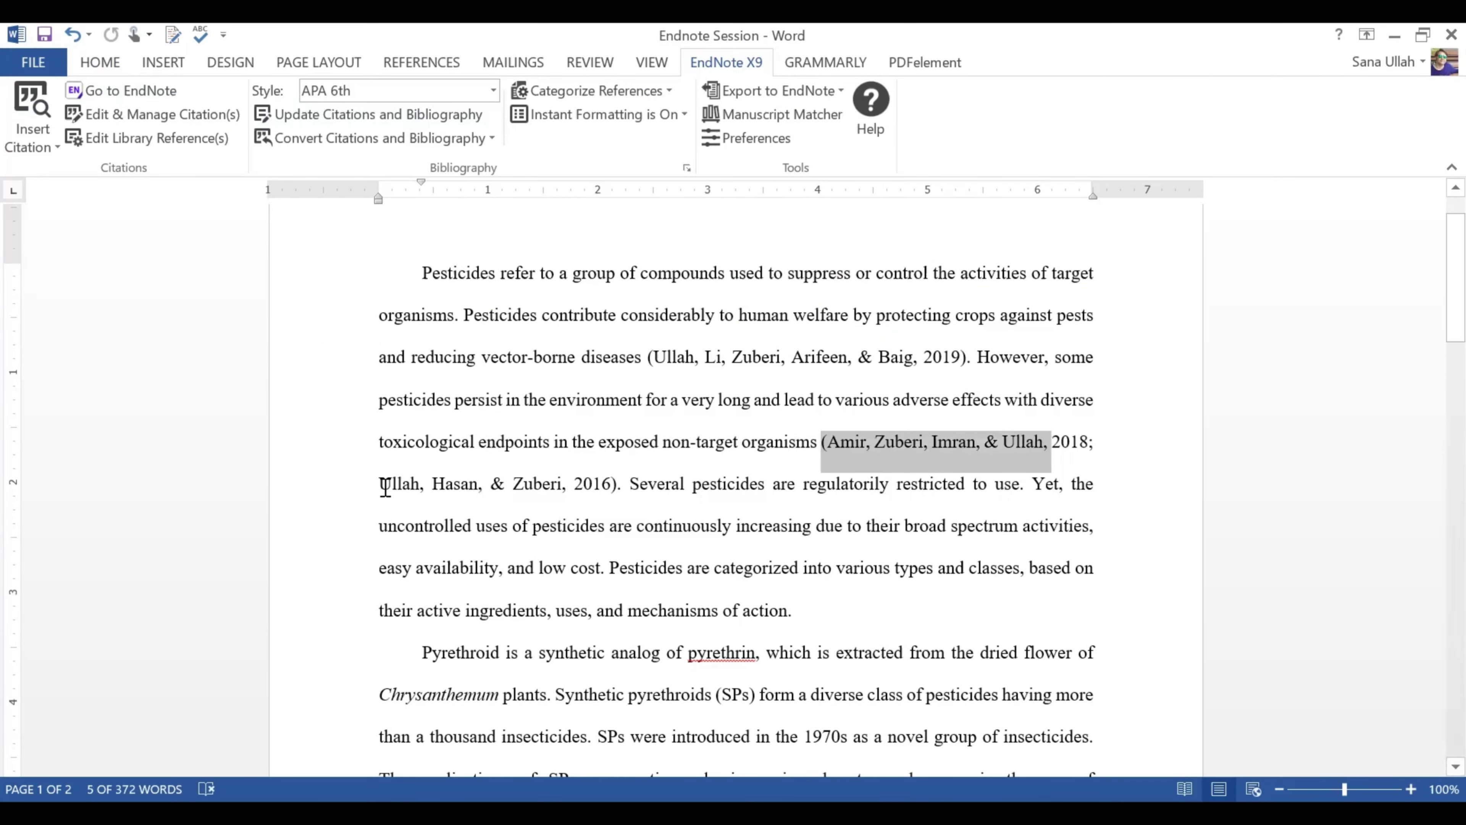
shift+click(600, 485)
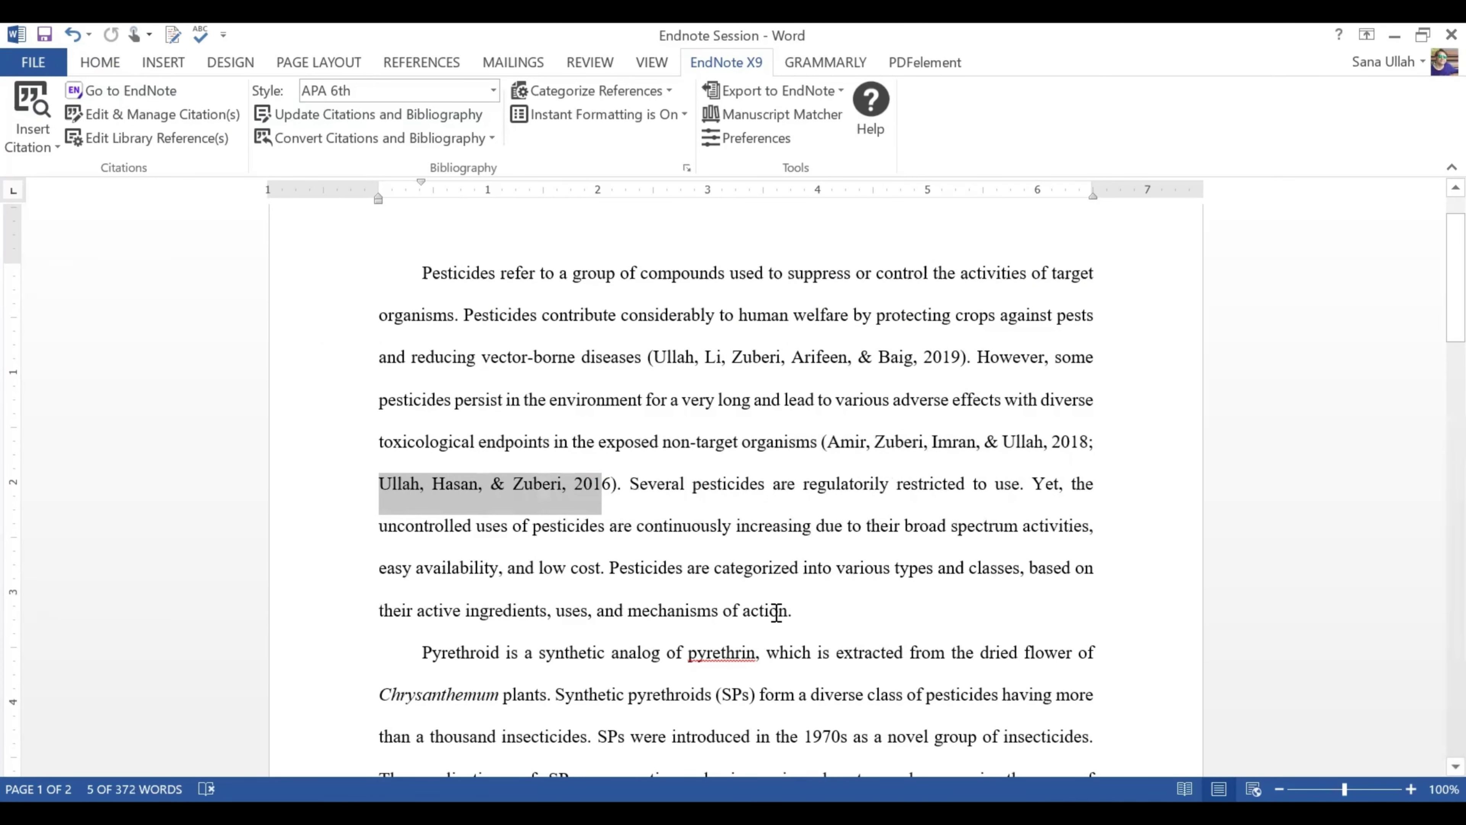
Step: Insert the 2022 "Bifenthrin induced toxicity in Ctenopharyngodon idella" citation from the EndNote library after "mechanisms of action" in the first paragraph
click(788, 612)
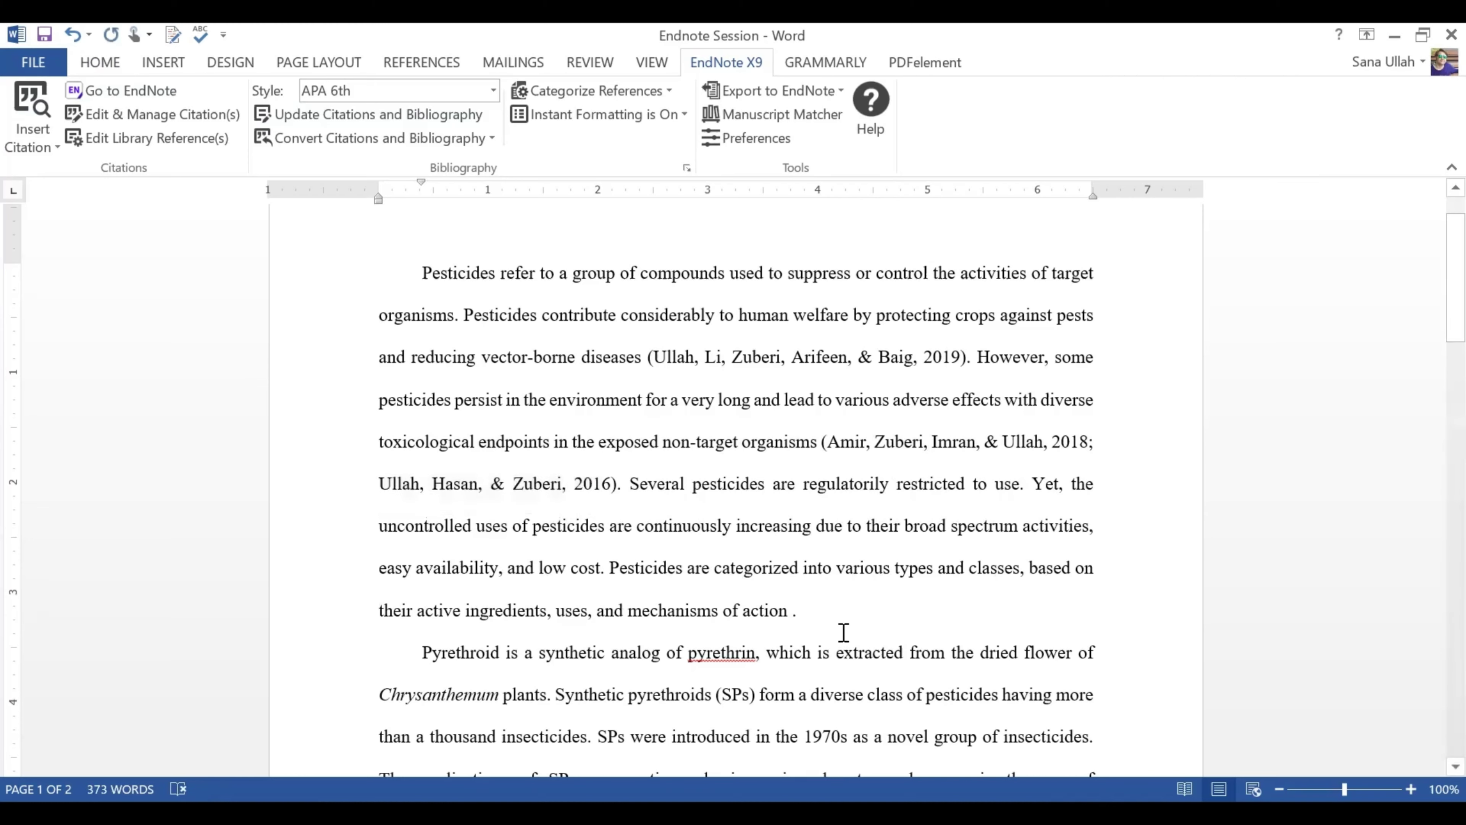
key(alt+Tab)
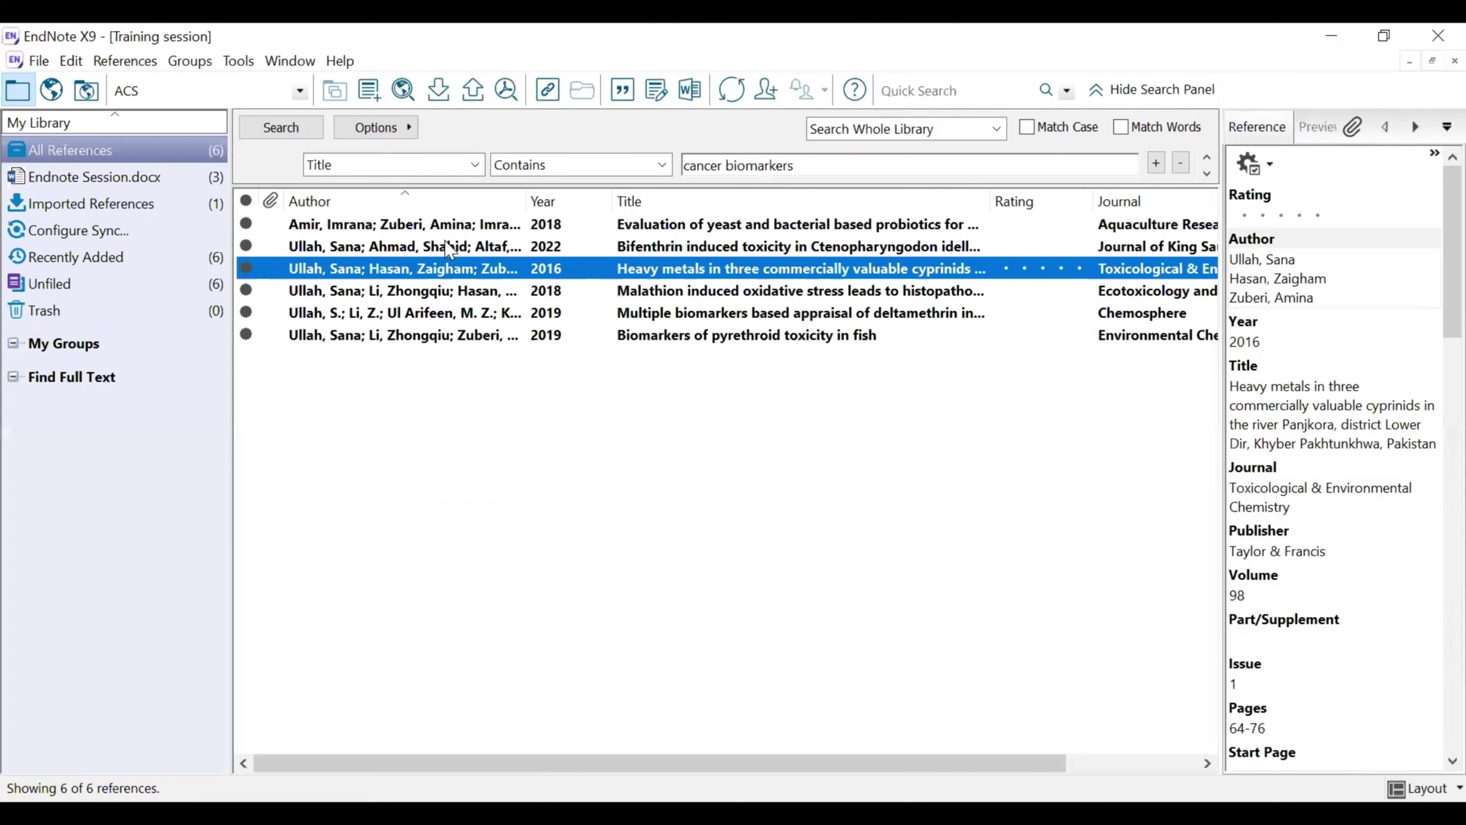
click(469, 249)
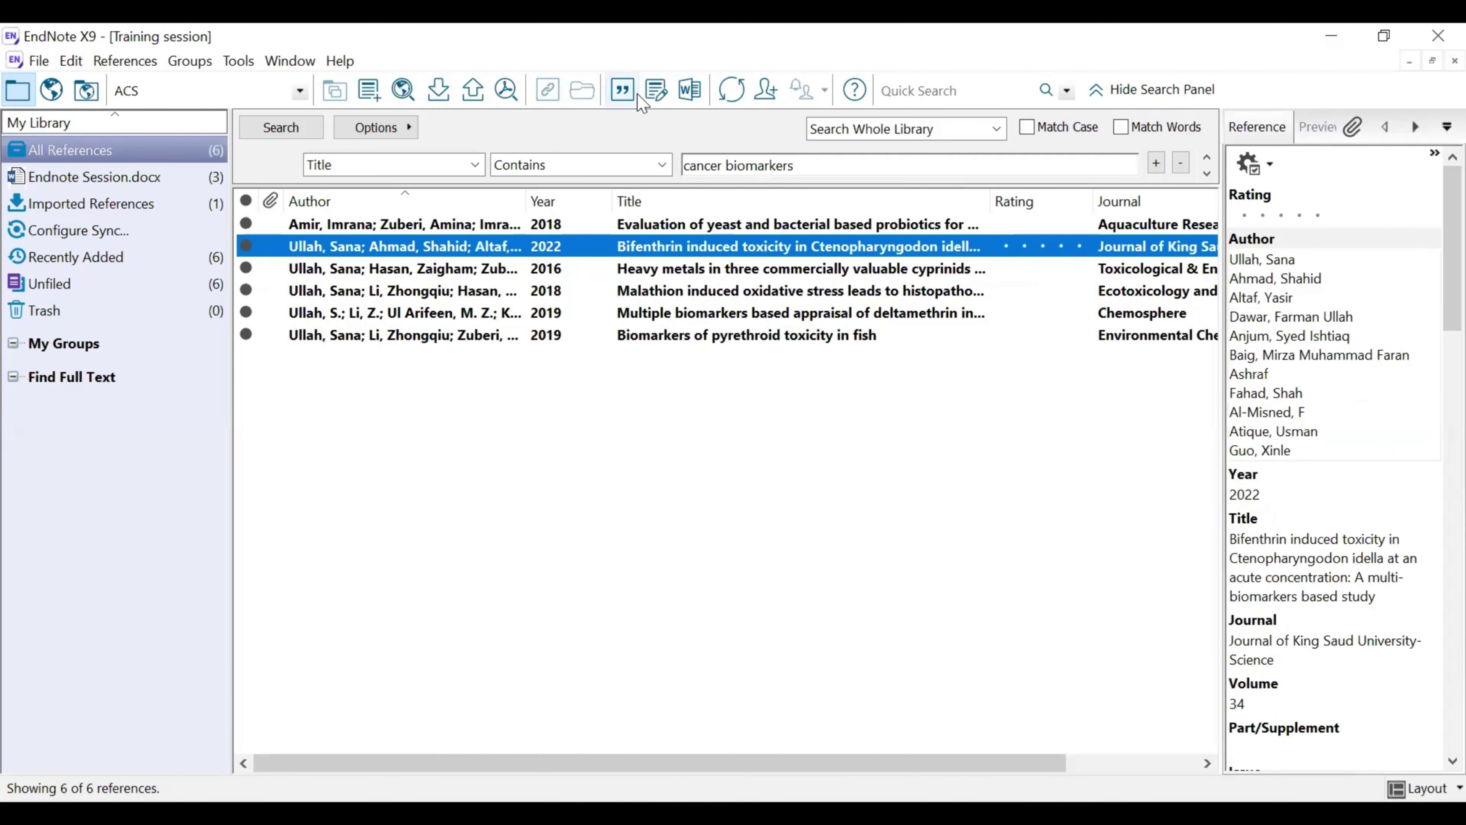
click(619, 90)
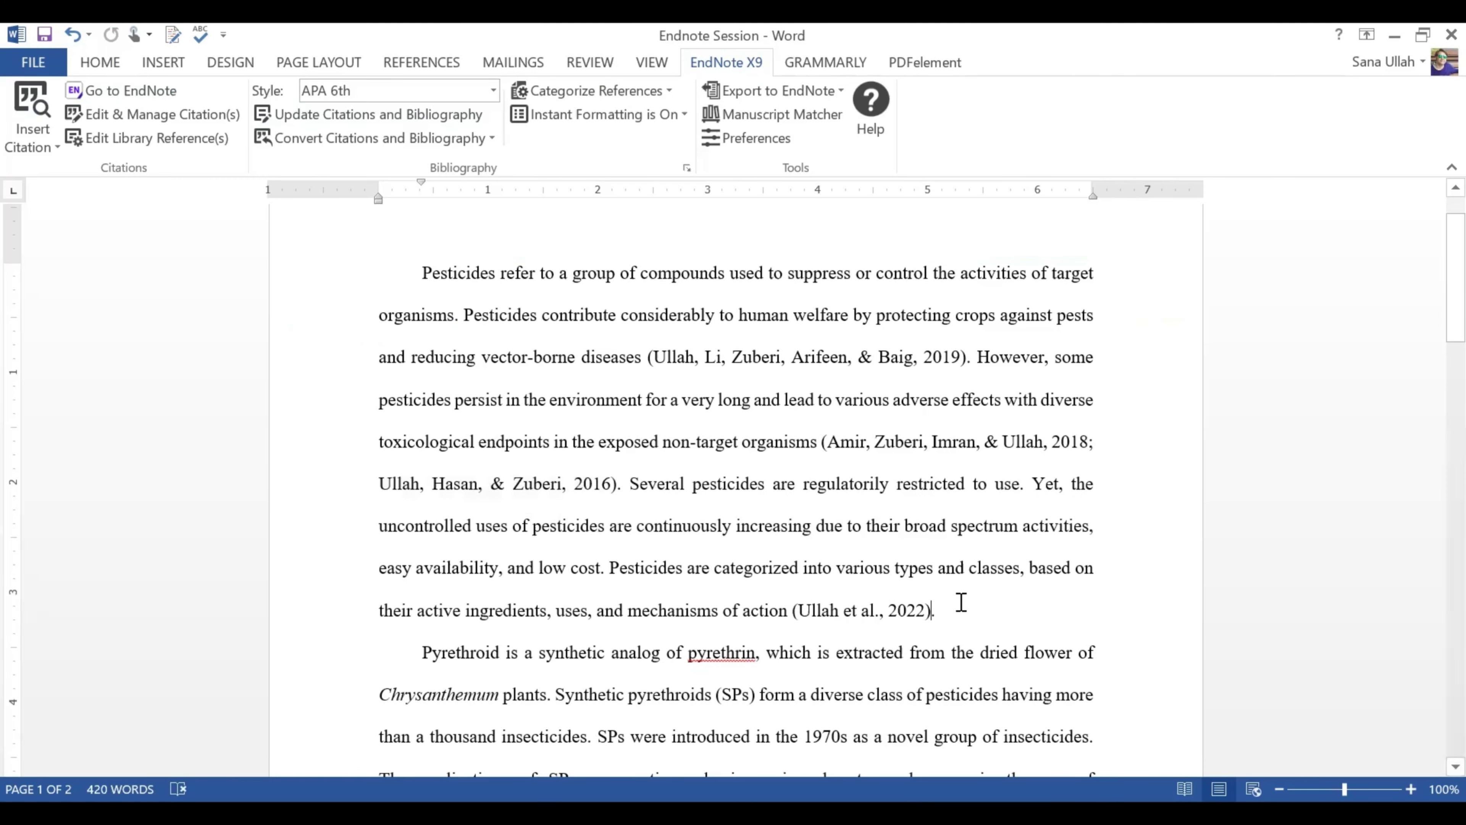
click(961, 603)
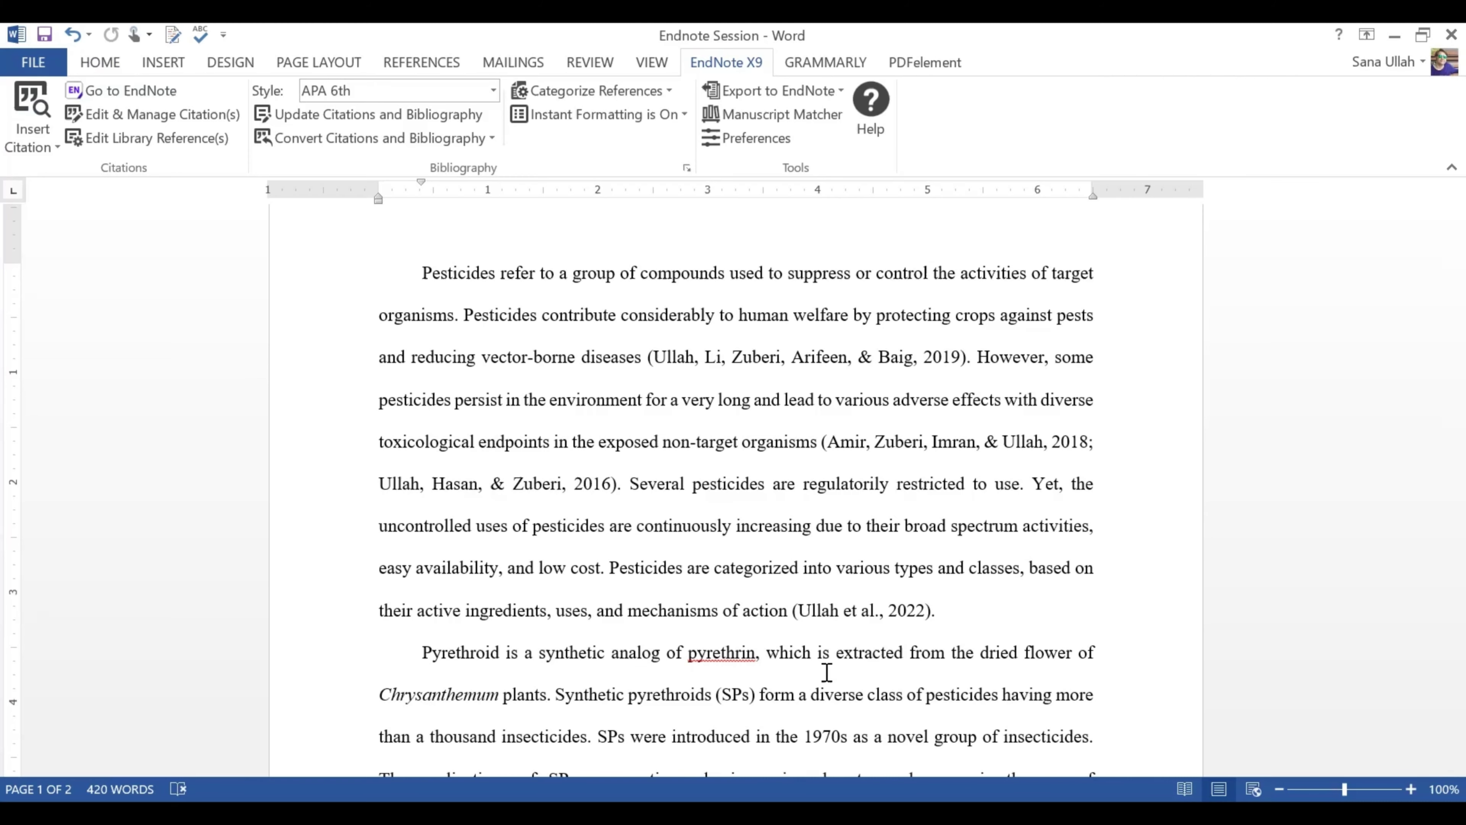
Step: Review the bibliography entries and add blank lines before them so that the list starts on the second page
scroll(745, 569, down, 10)
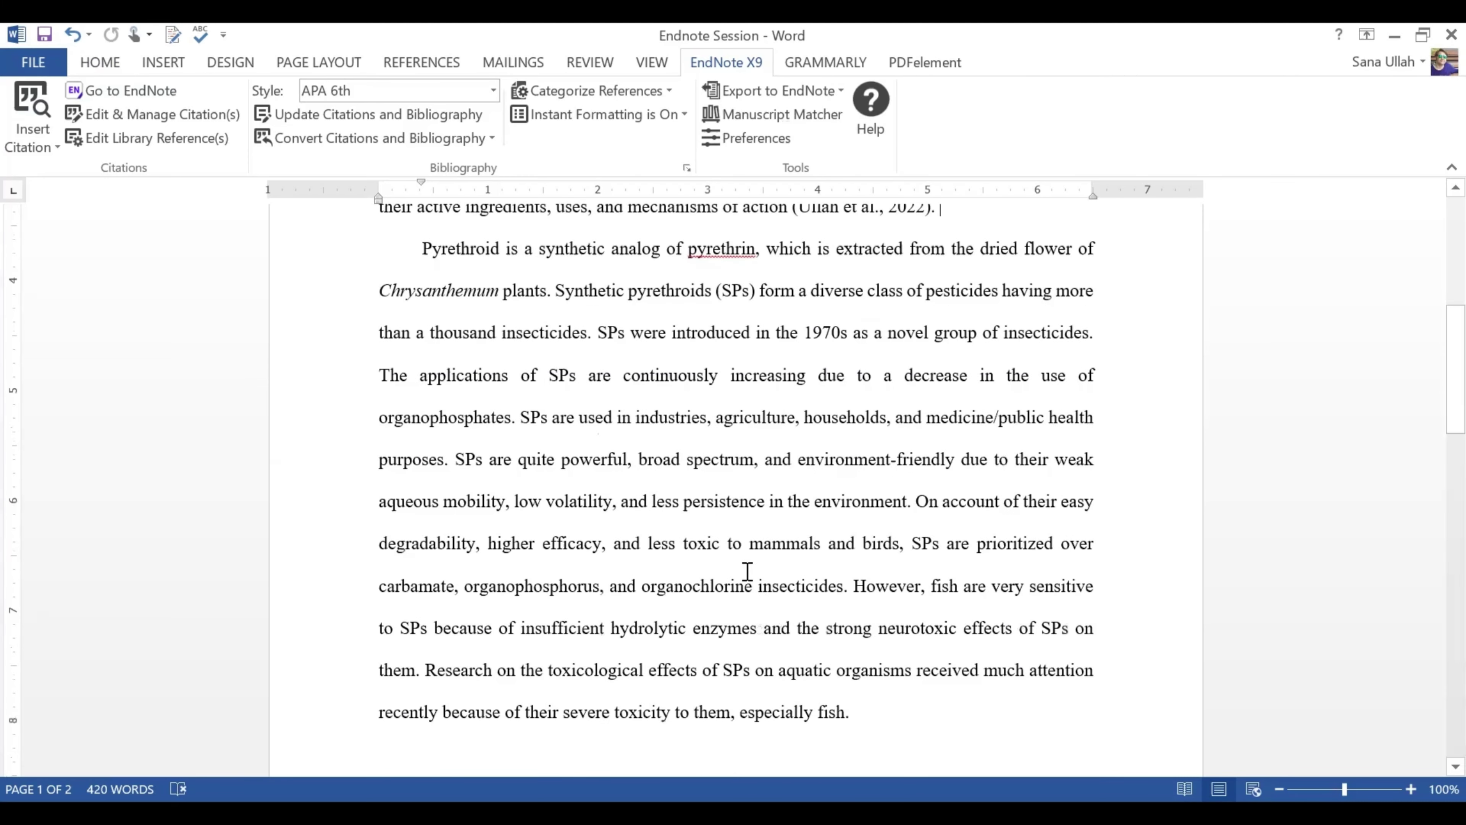
scroll(745, 569, down, 5)
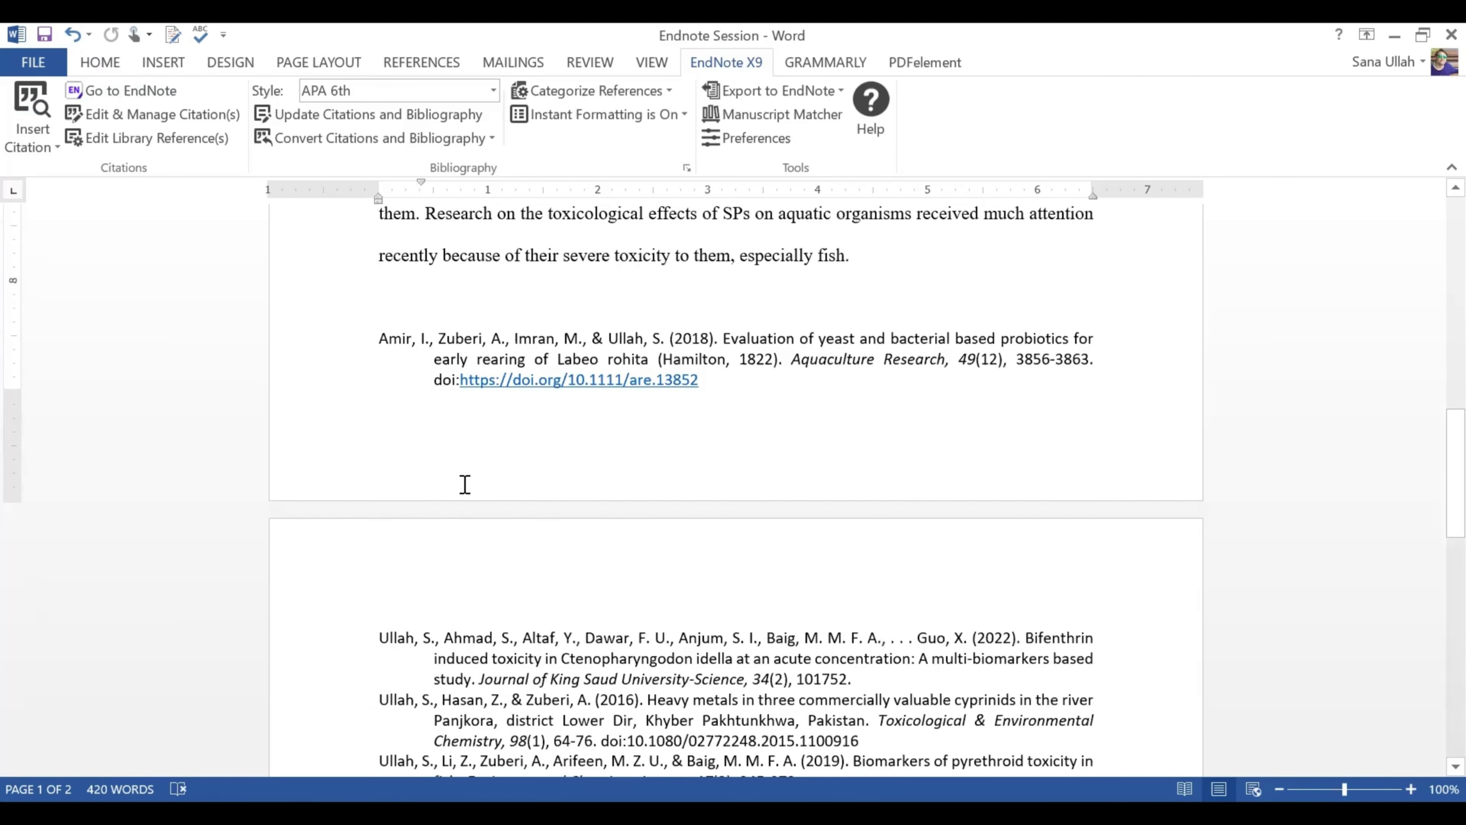
scroll(750, 641, down, 3)
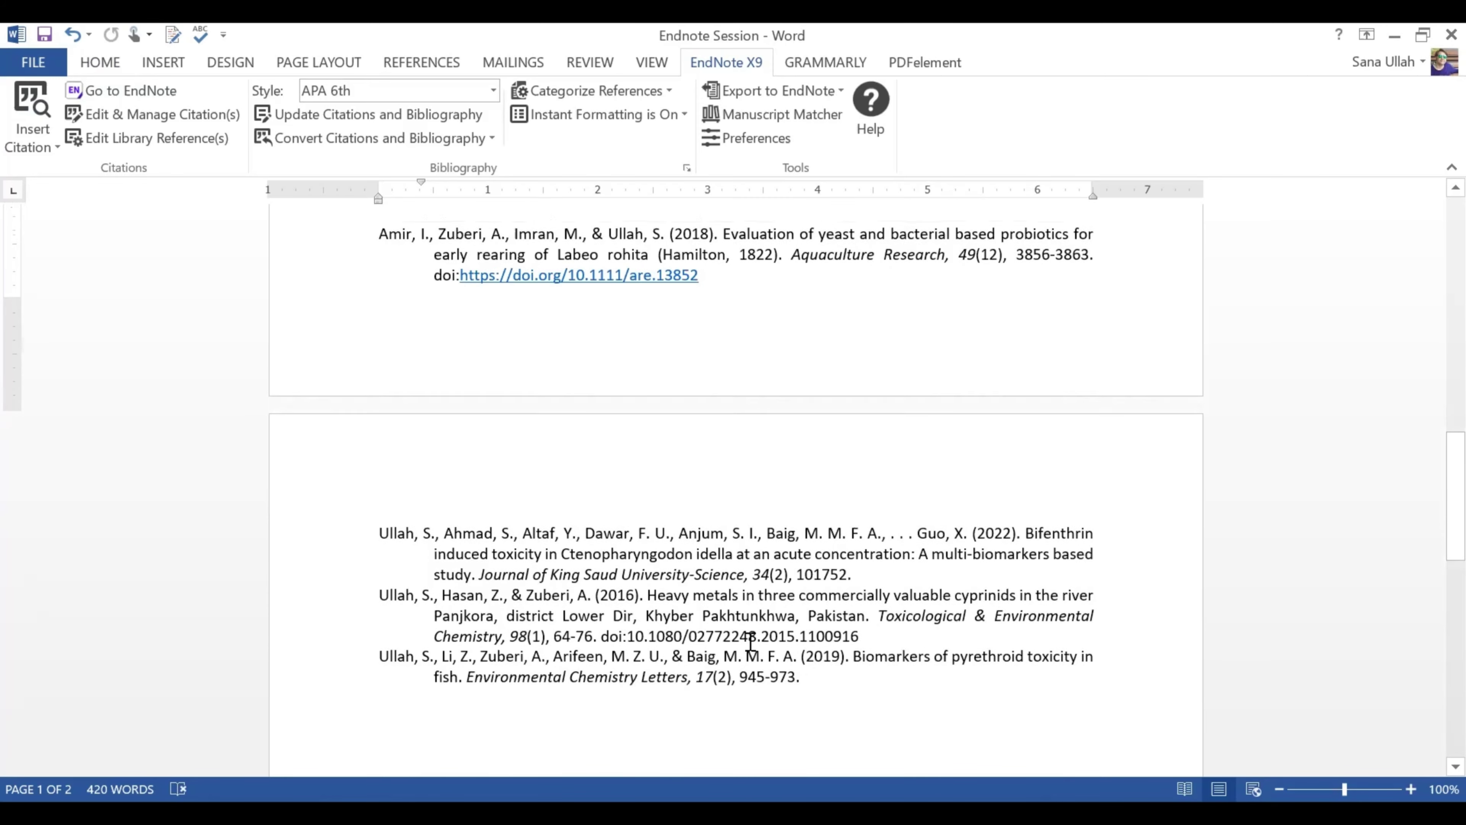
scroll(751, 641, up, 2)
scroll(685, 553, up, 3)
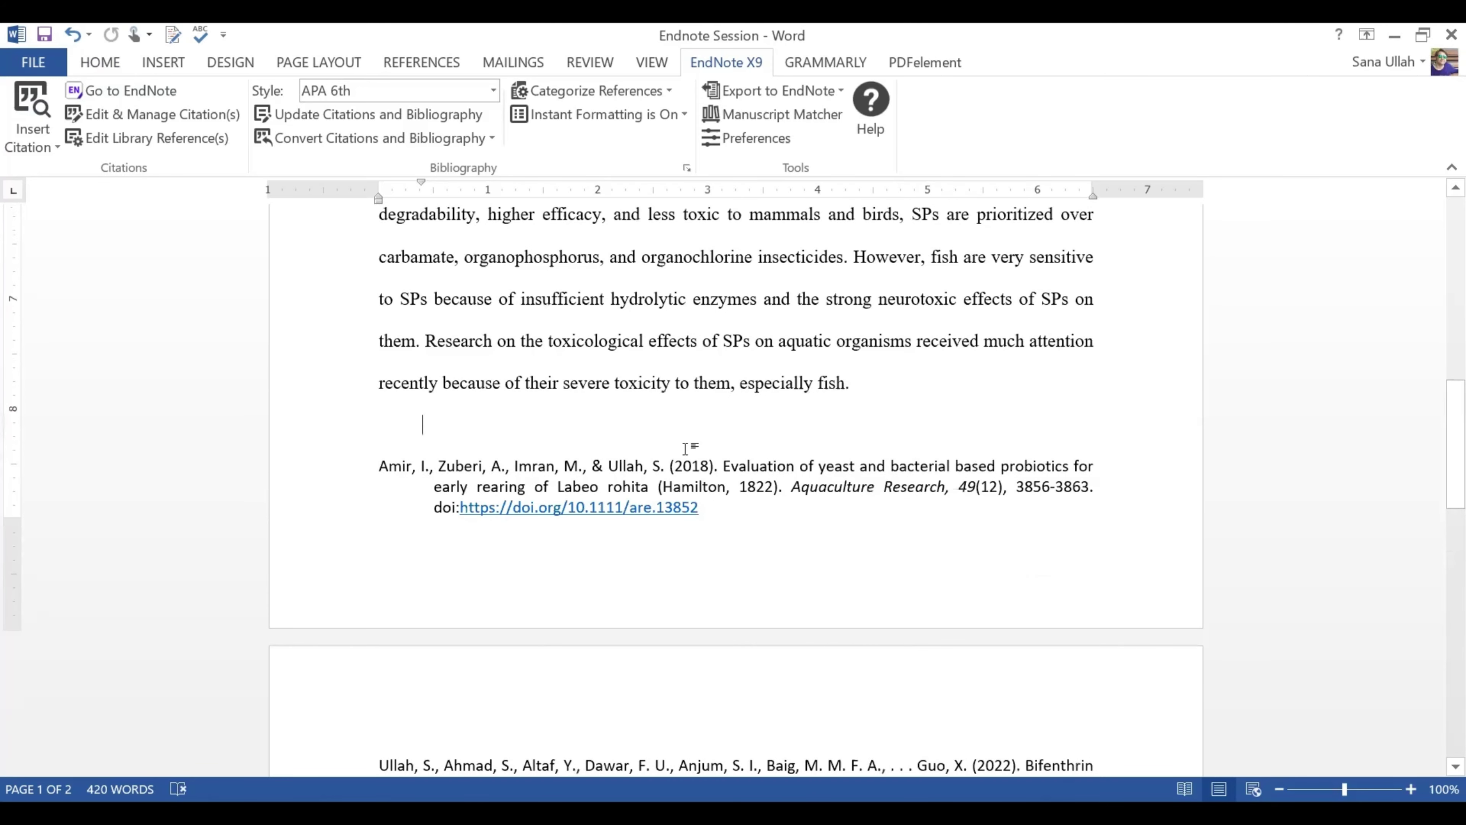
key(Return)
key(BackSpace)
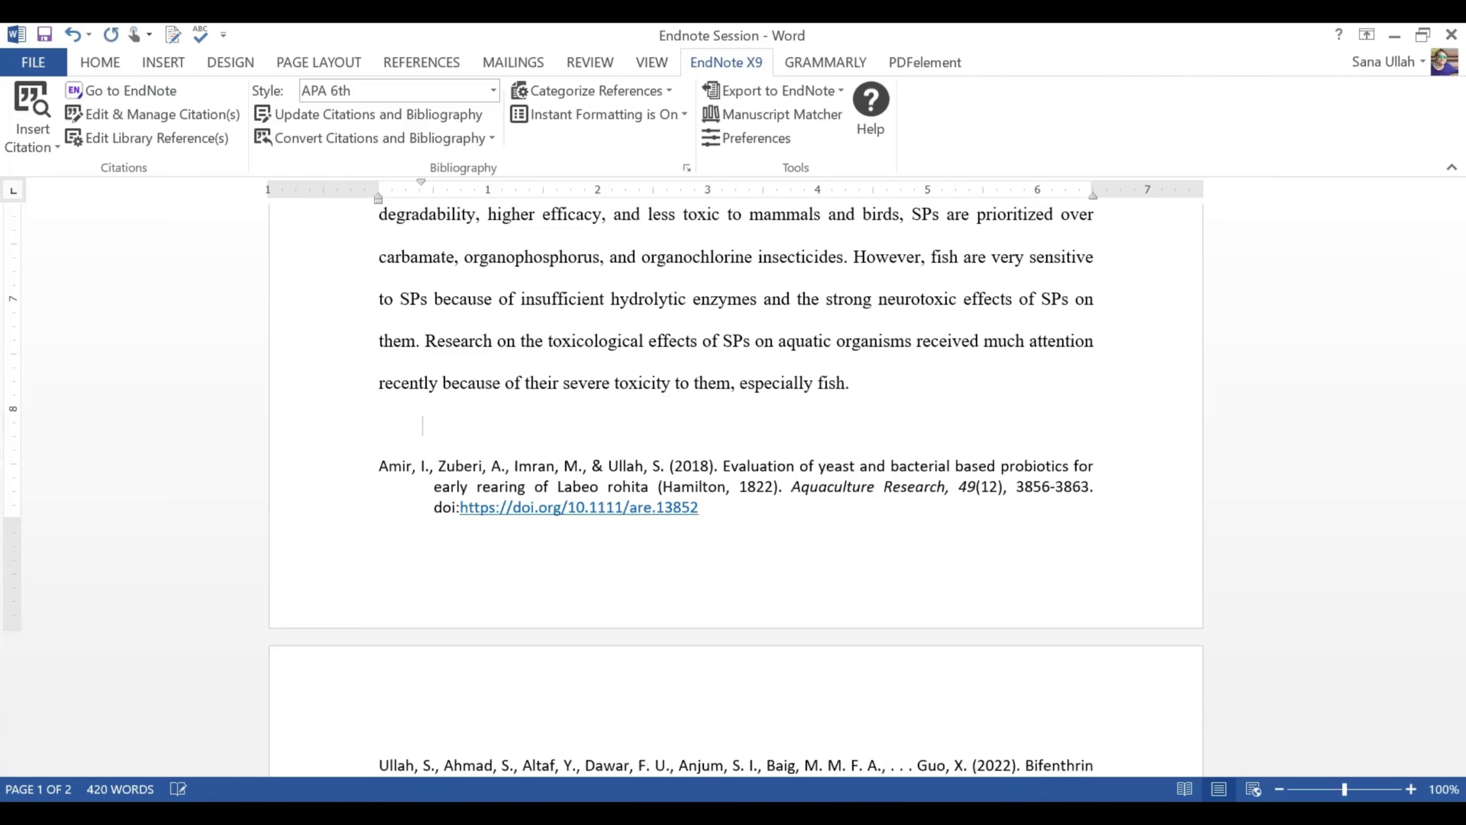
key(Return)
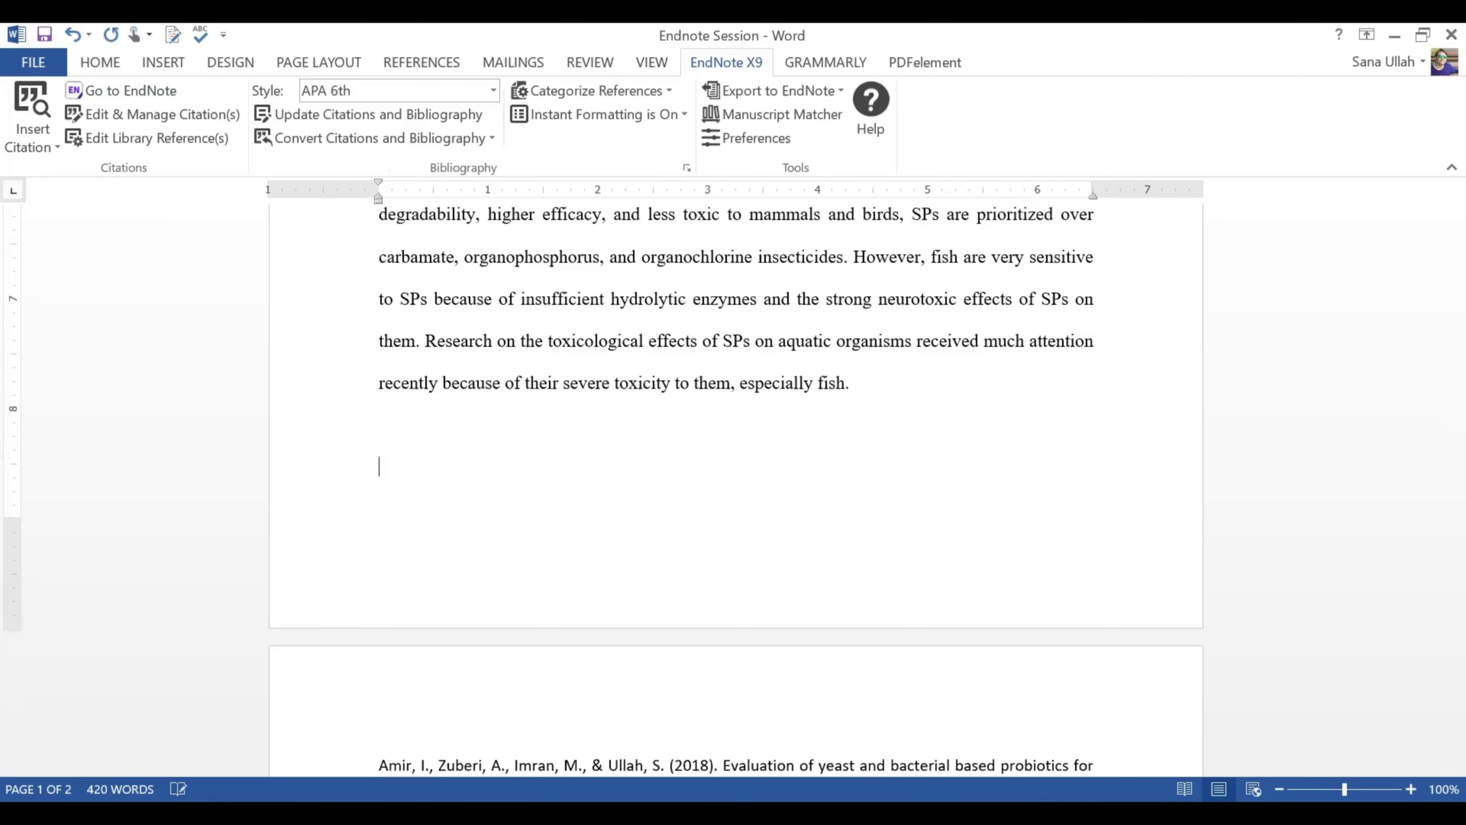
key(Return)
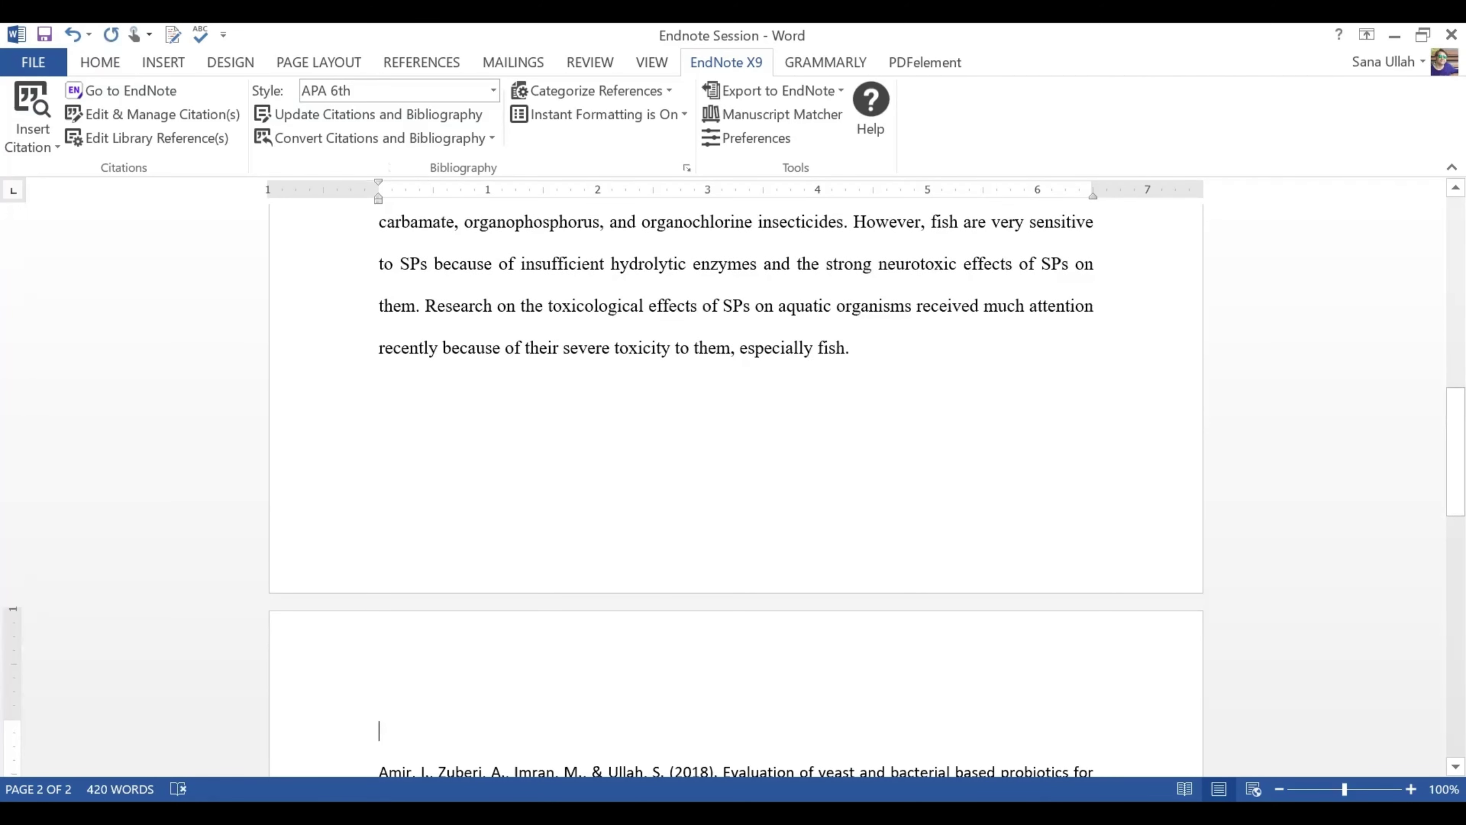
Step: Add the heading "References" above the bibliography and make it bold
scroll(592, 534, down, 2)
text(References)
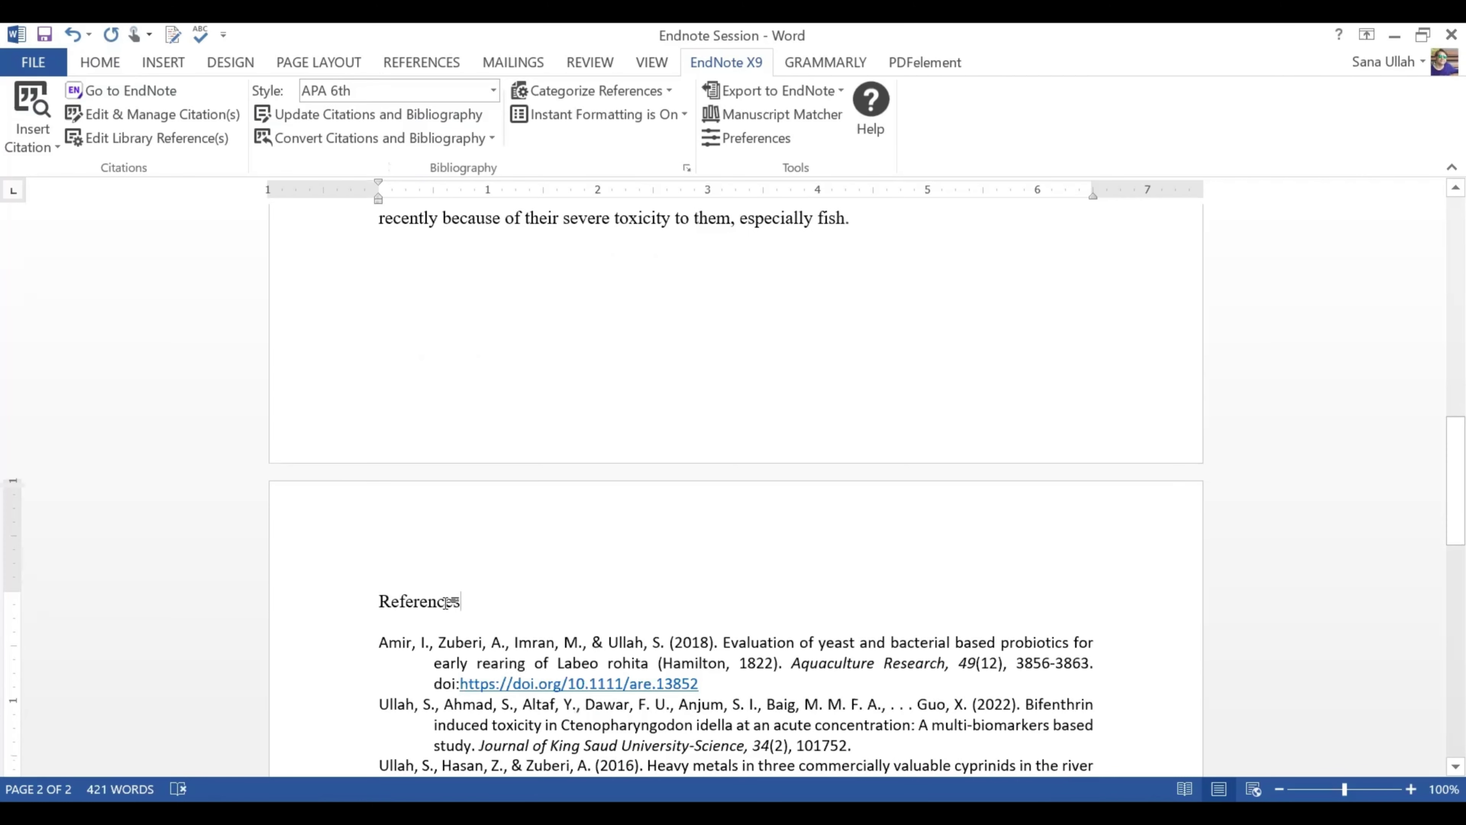
click(334, 611)
key(ctrl+b)
click(537, 606)
Step: Switch to EndNote and enable the PLoS and PNAS output styles in the Style Manager
scroll(559, 478, up, 5)
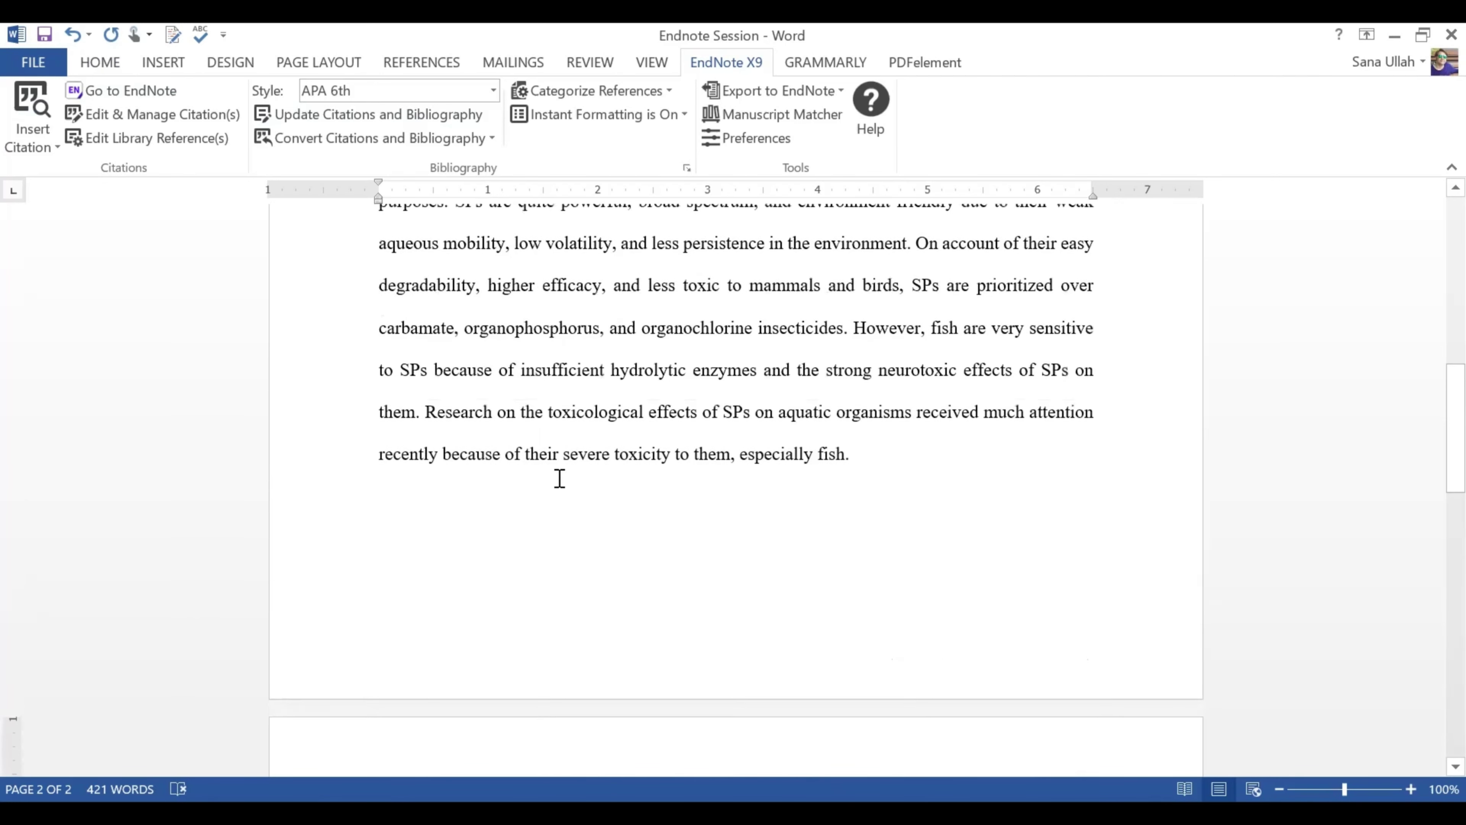
scroll(559, 478, up, 1)
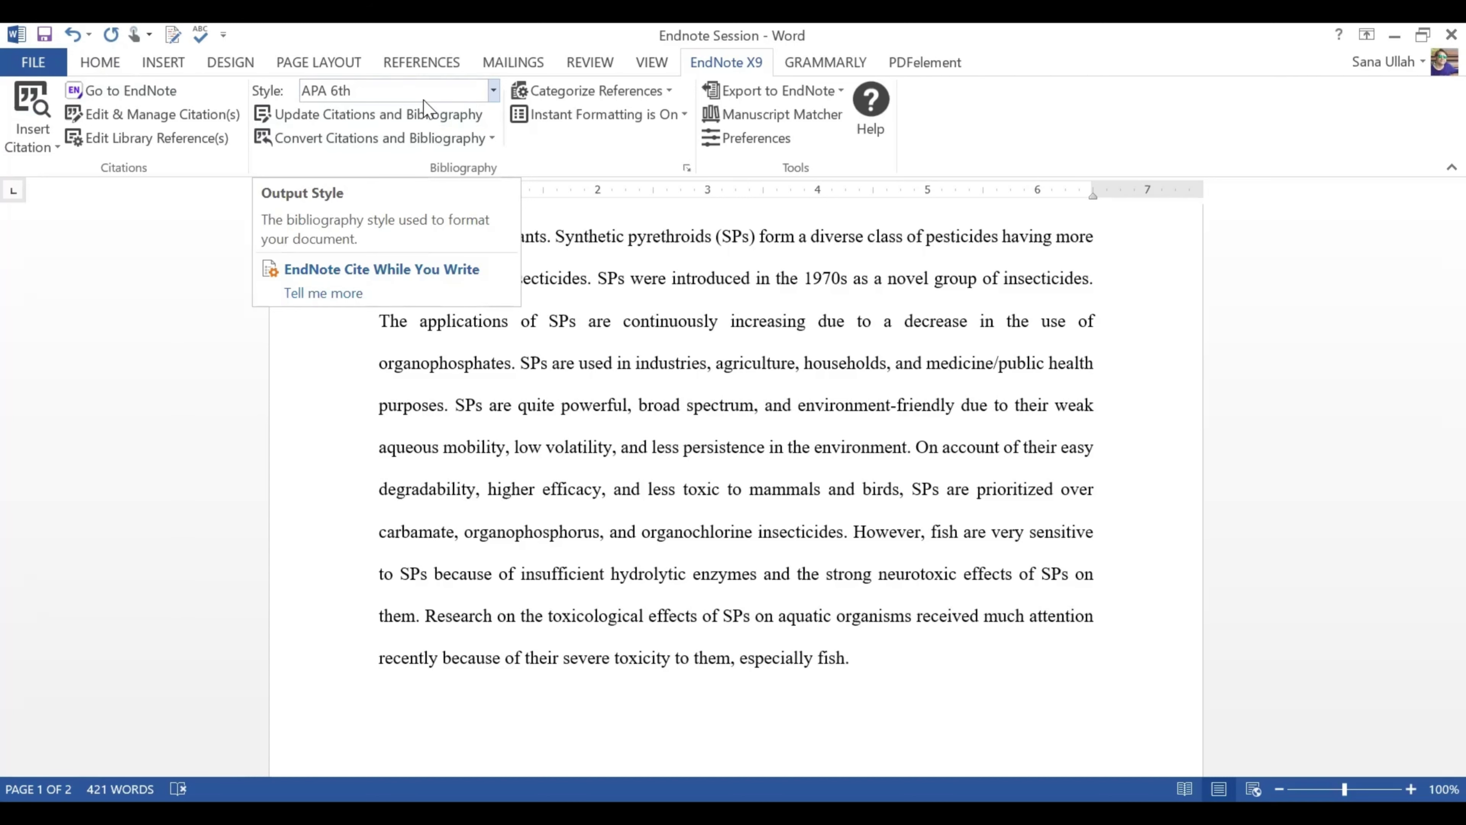
click(403, 97)
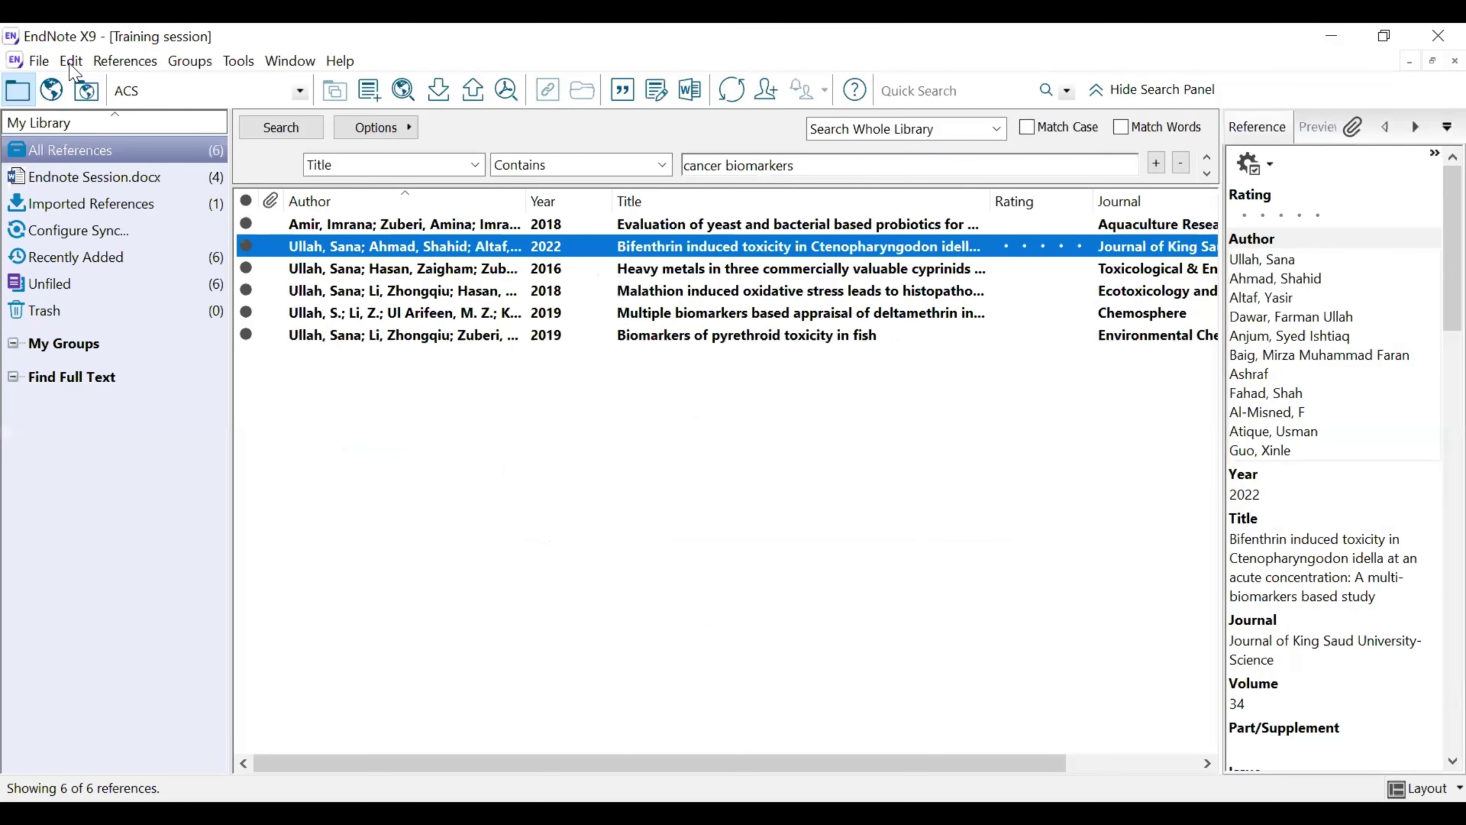
click(71, 63)
mouse_move(169, 388)
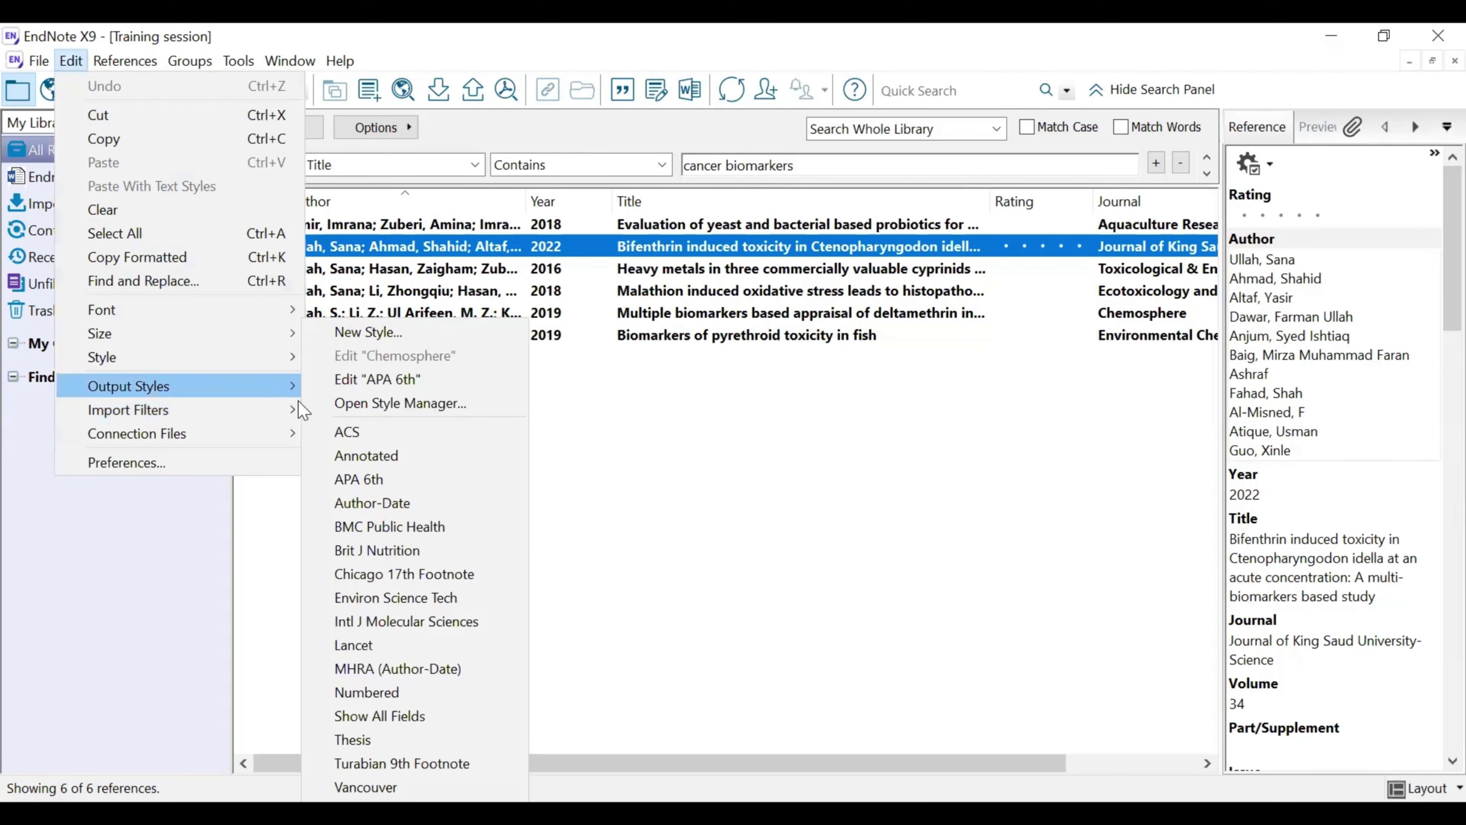
click(411, 404)
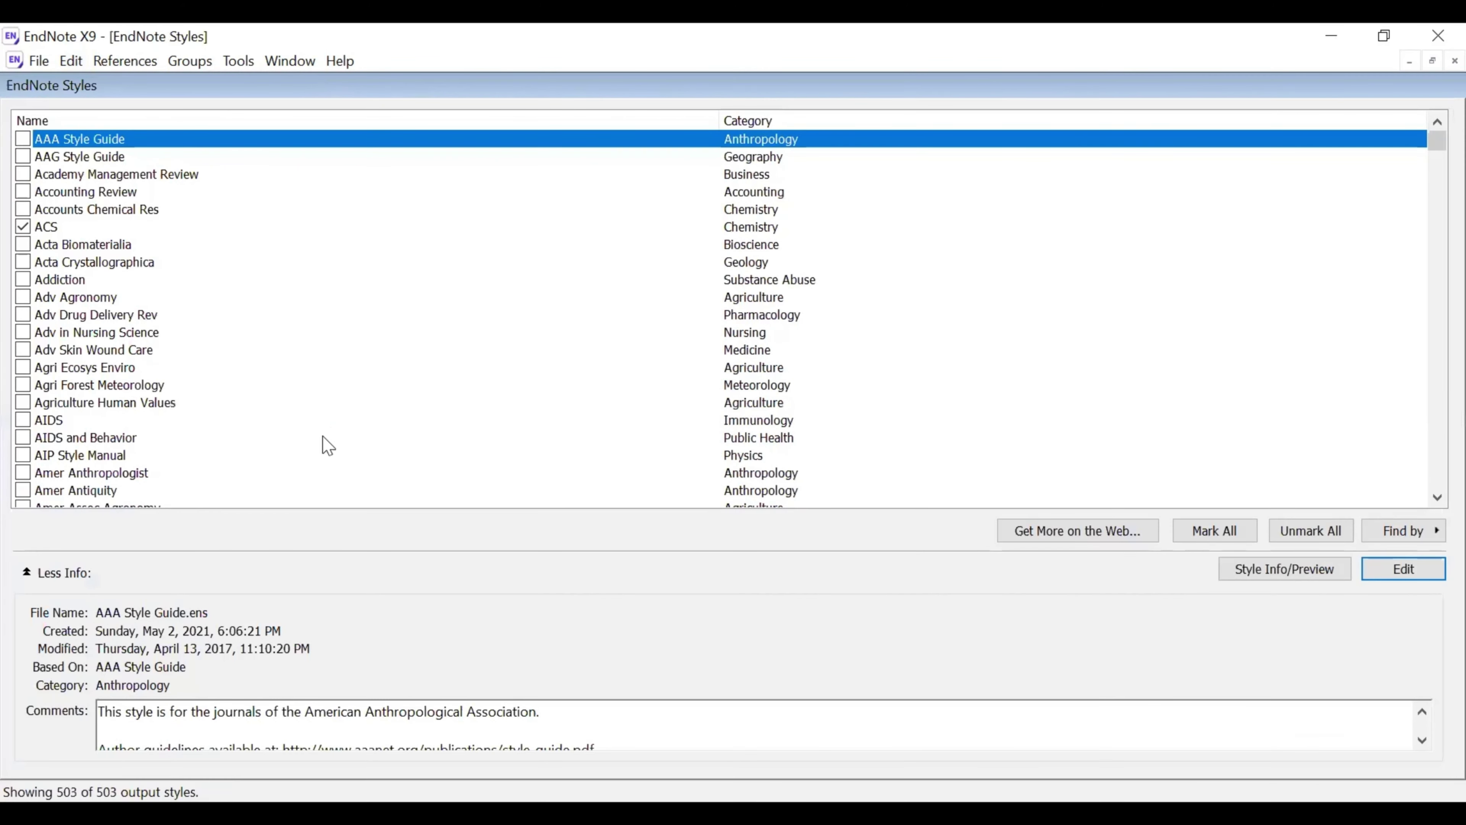
text(para)
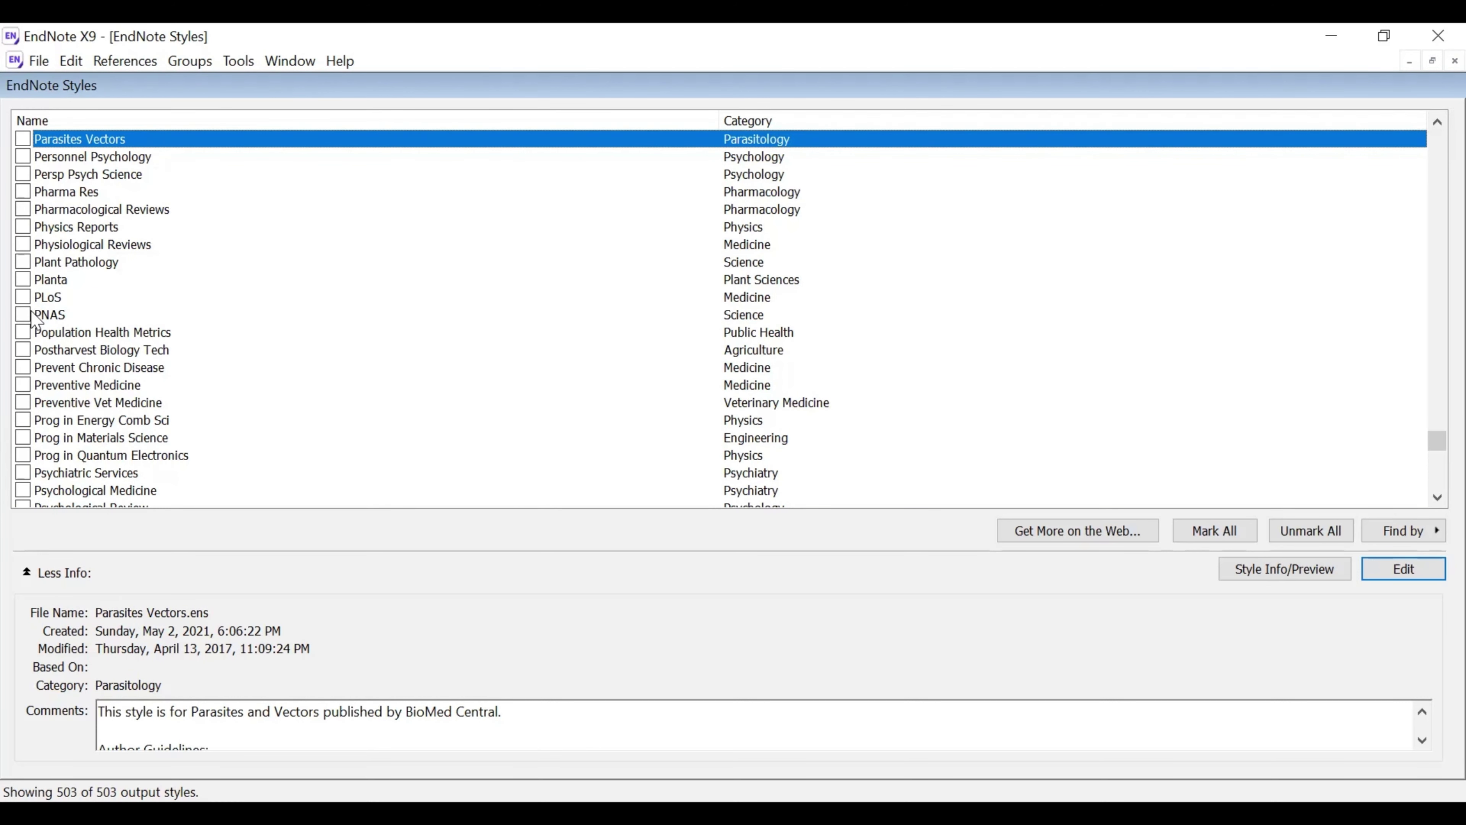
click(24, 298)
click(24, 315)
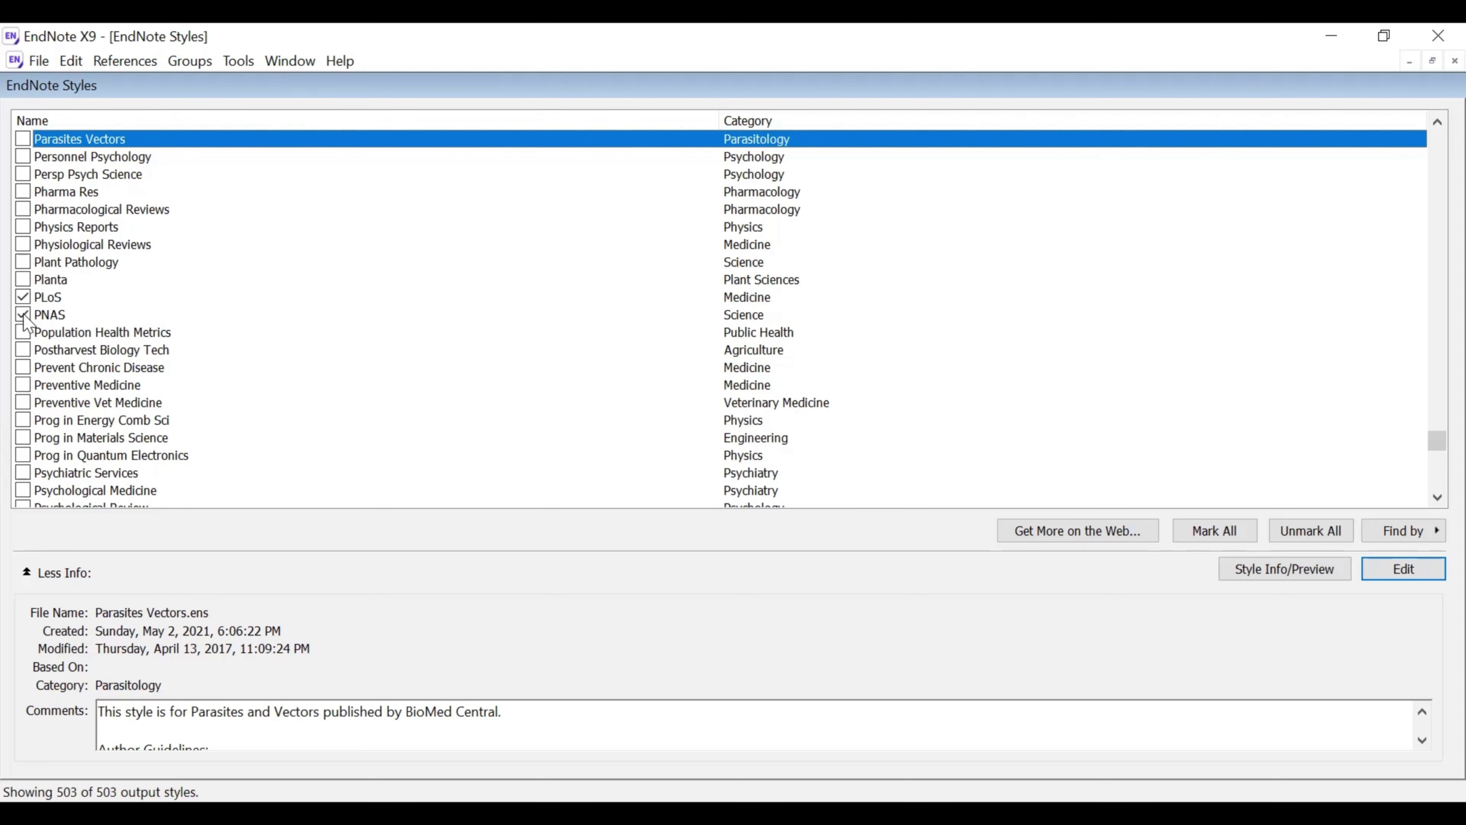
Step: Close the Style Manager and set the library's output style to PLoS
click(1432, 65)
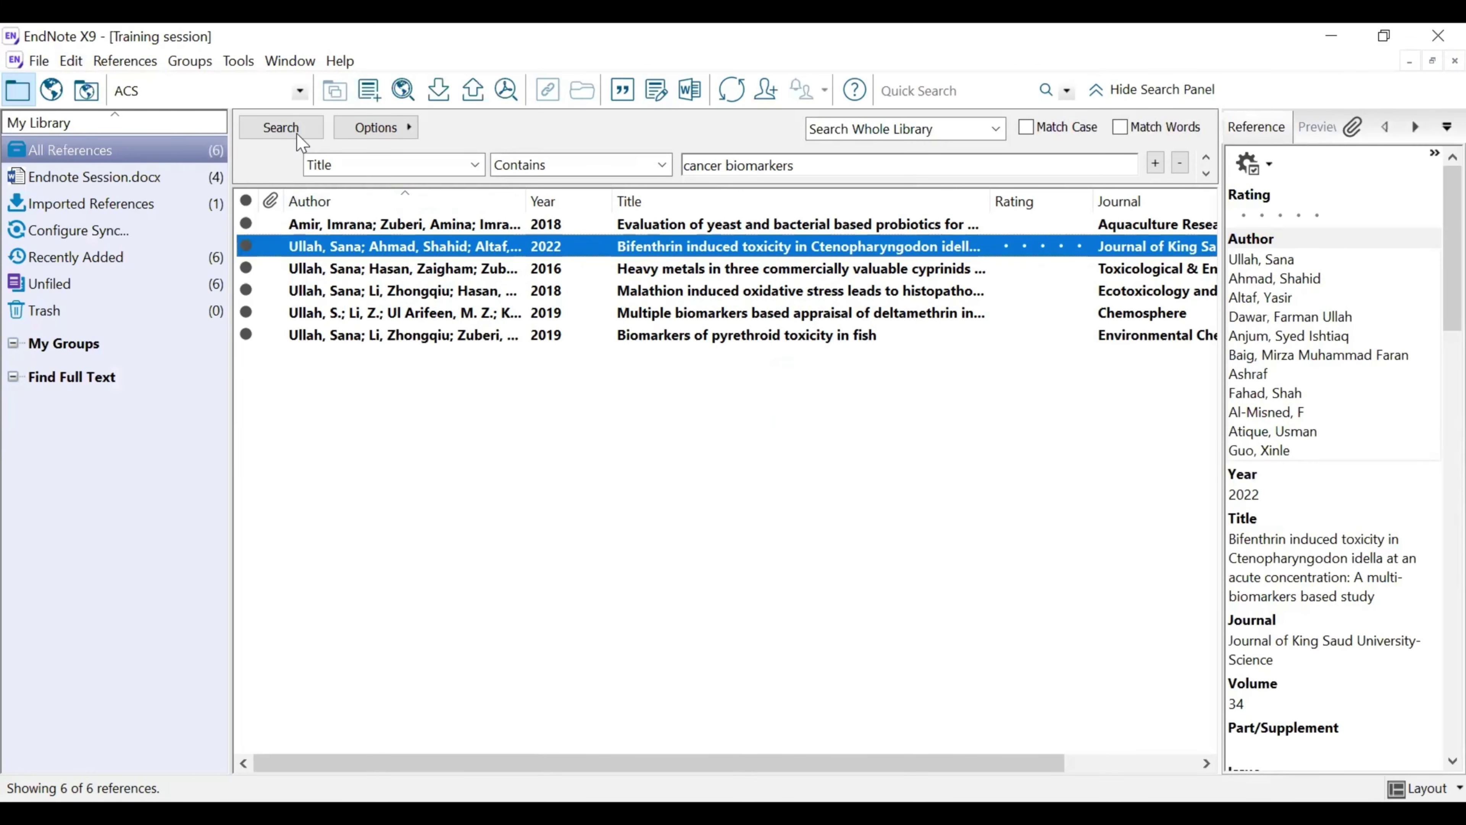
click(294, 91)
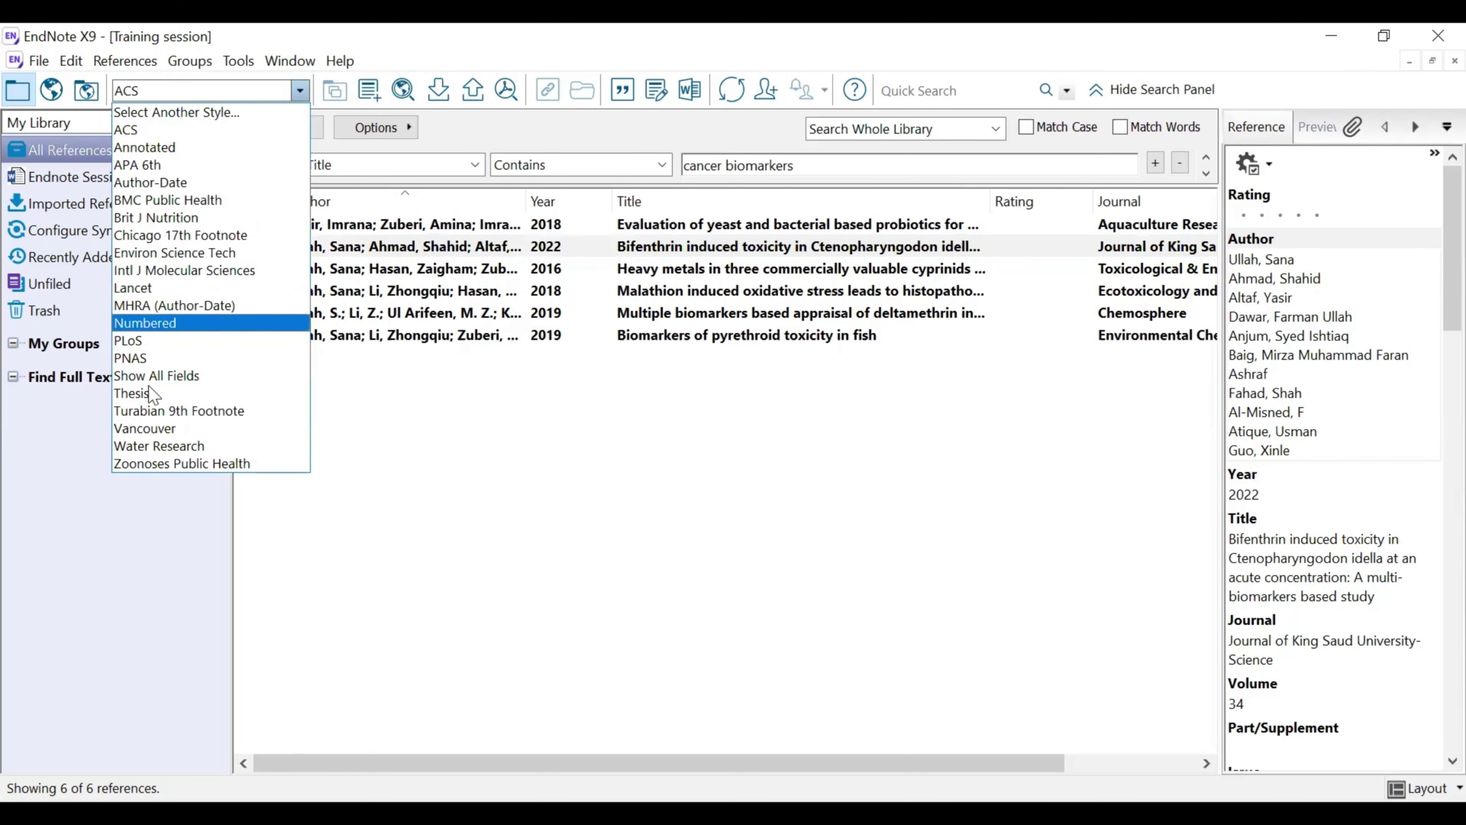
click(147, 341)
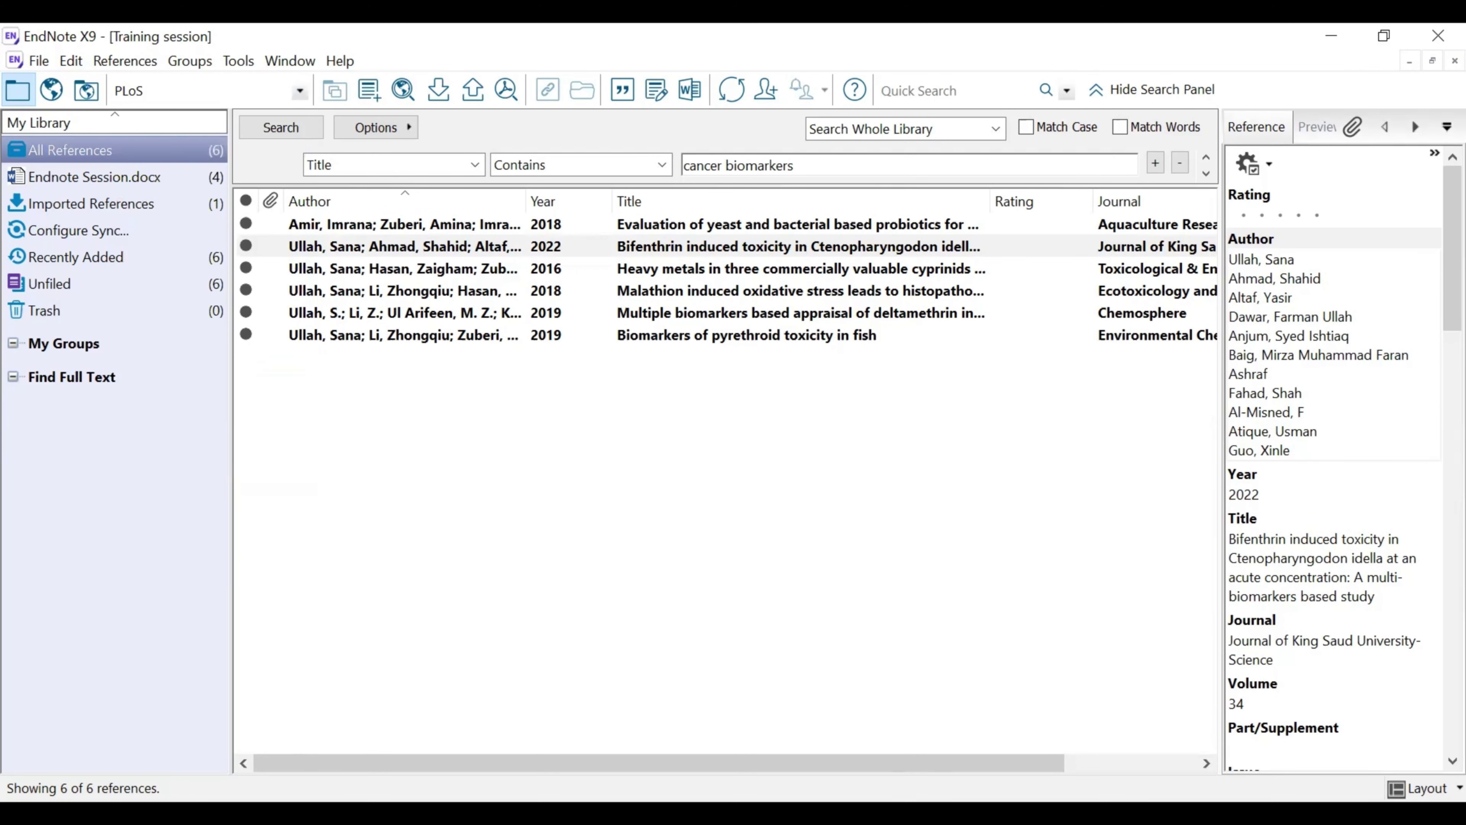
Step: Switch to Word and set the document's output style to PLoS
key(alt+Tab)
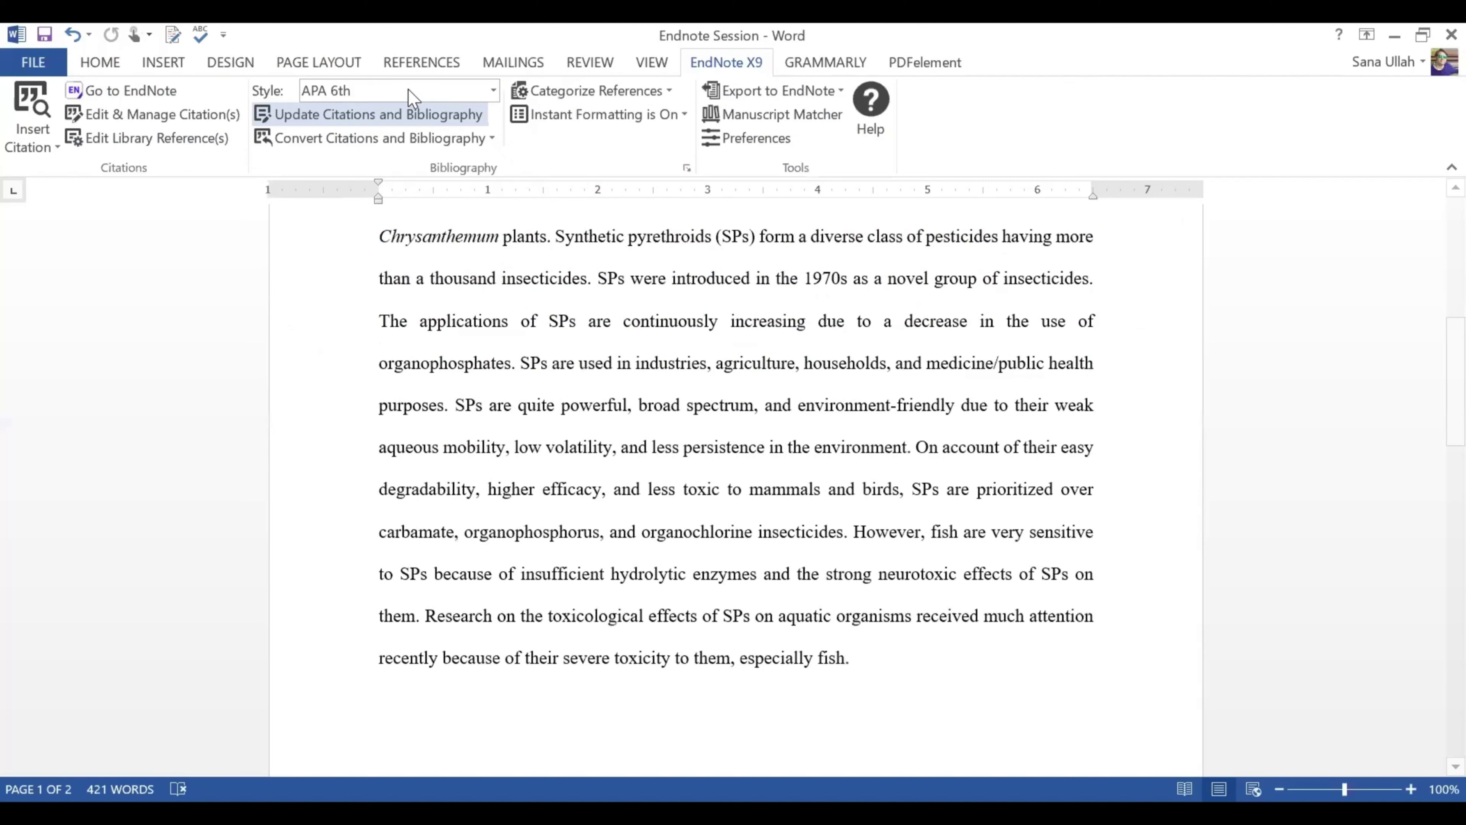
click(411, 92)
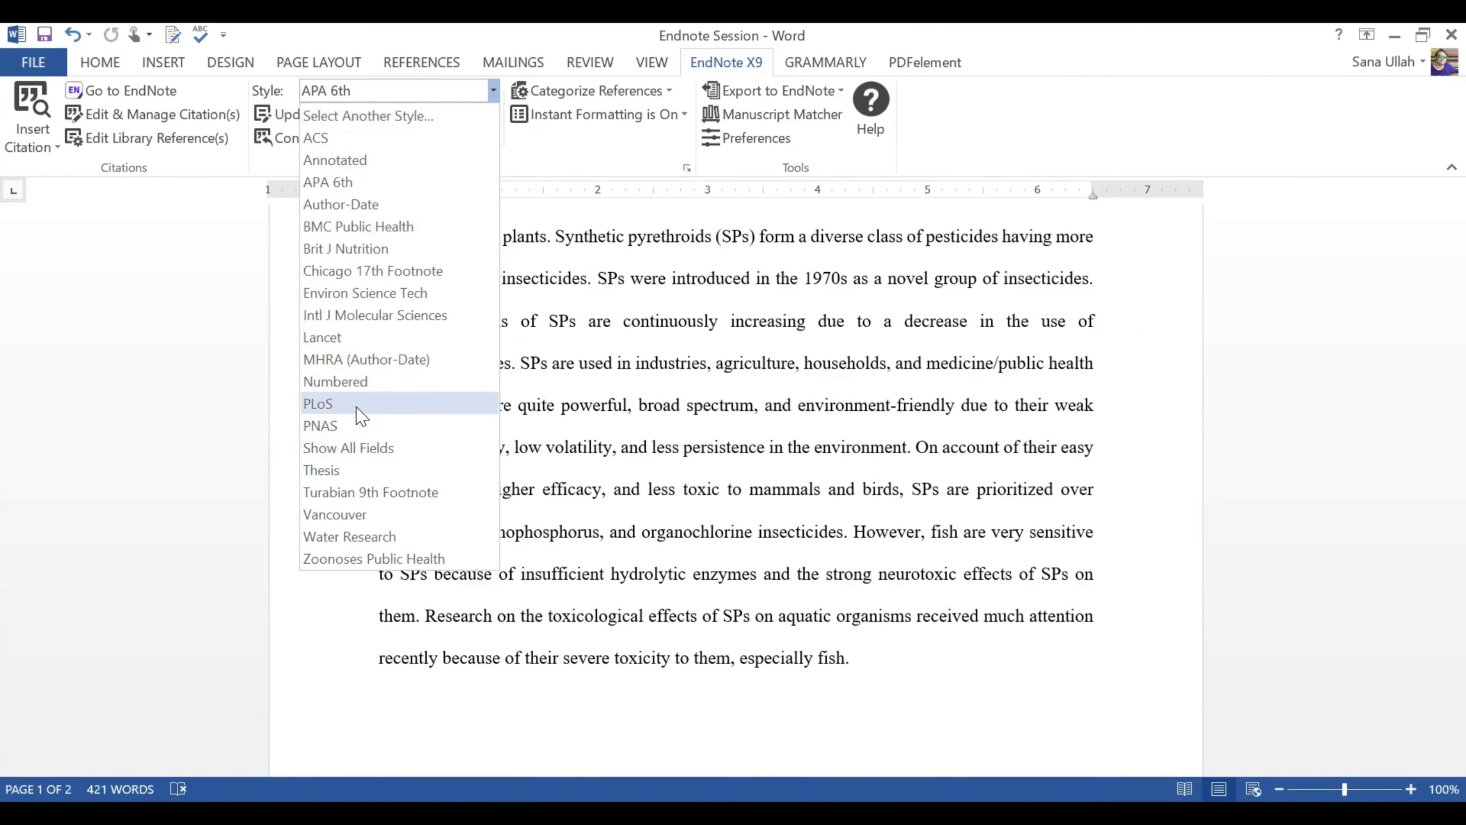
click(335, 403)
Step: Examine the in-text citations and the bibliography entries to see how the PLoS style formats them
scroll(699, 412, up, 3)
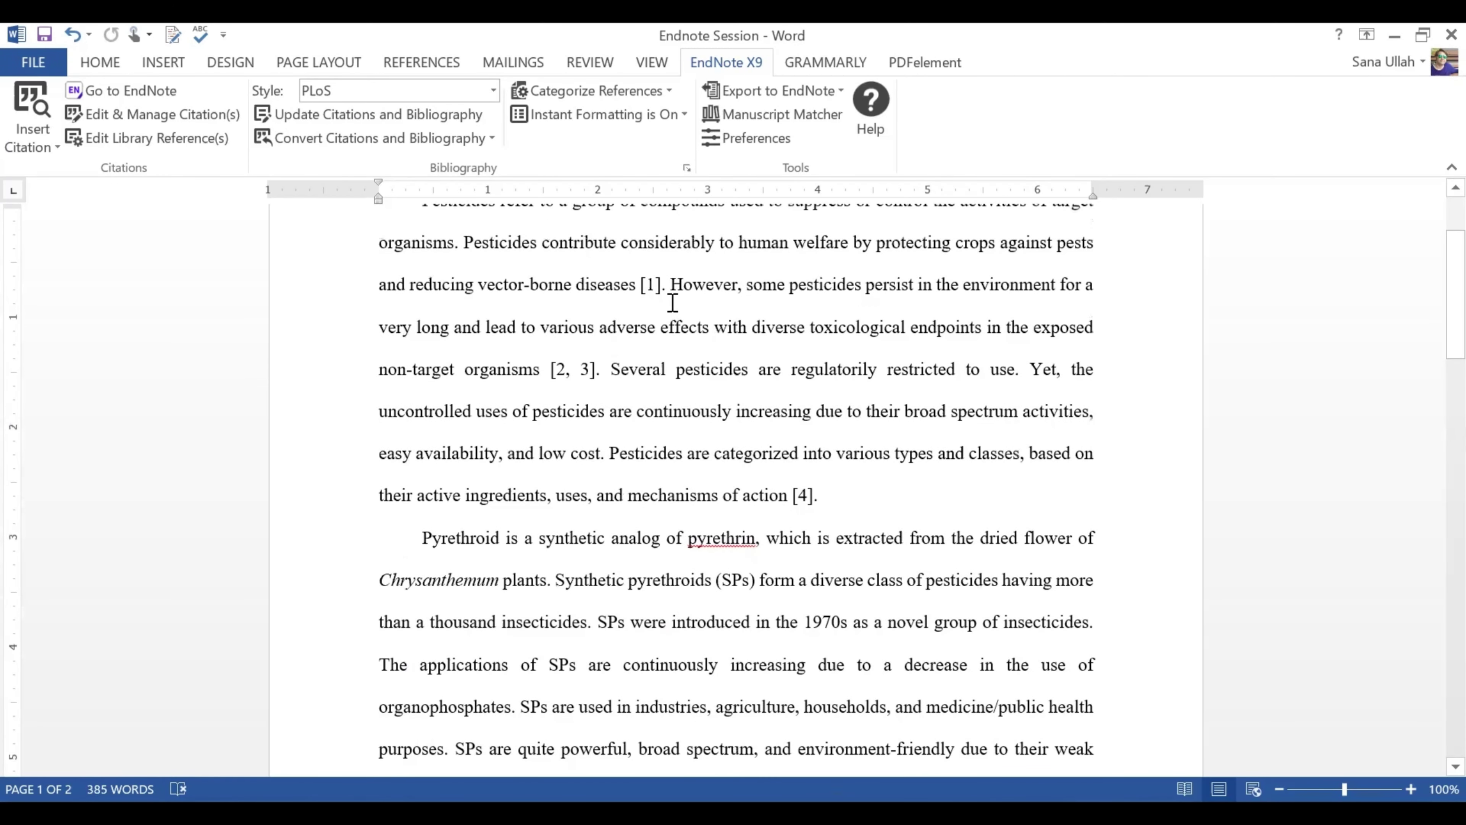
scroll(673, 302, up, 1)
click(590, 387)
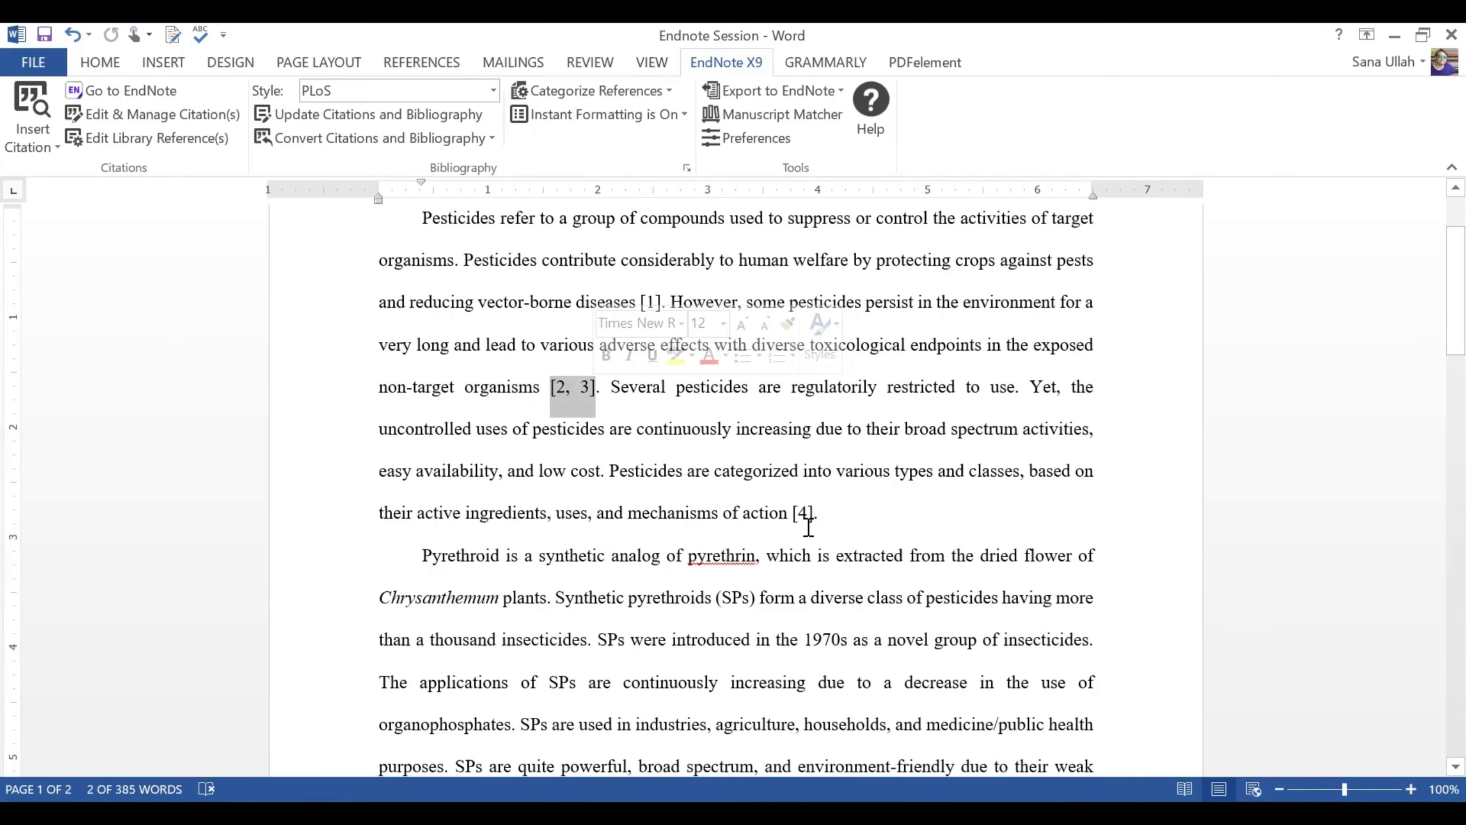
scroll(800, 513, down, 4)
scroll(798, 513, down, 9)
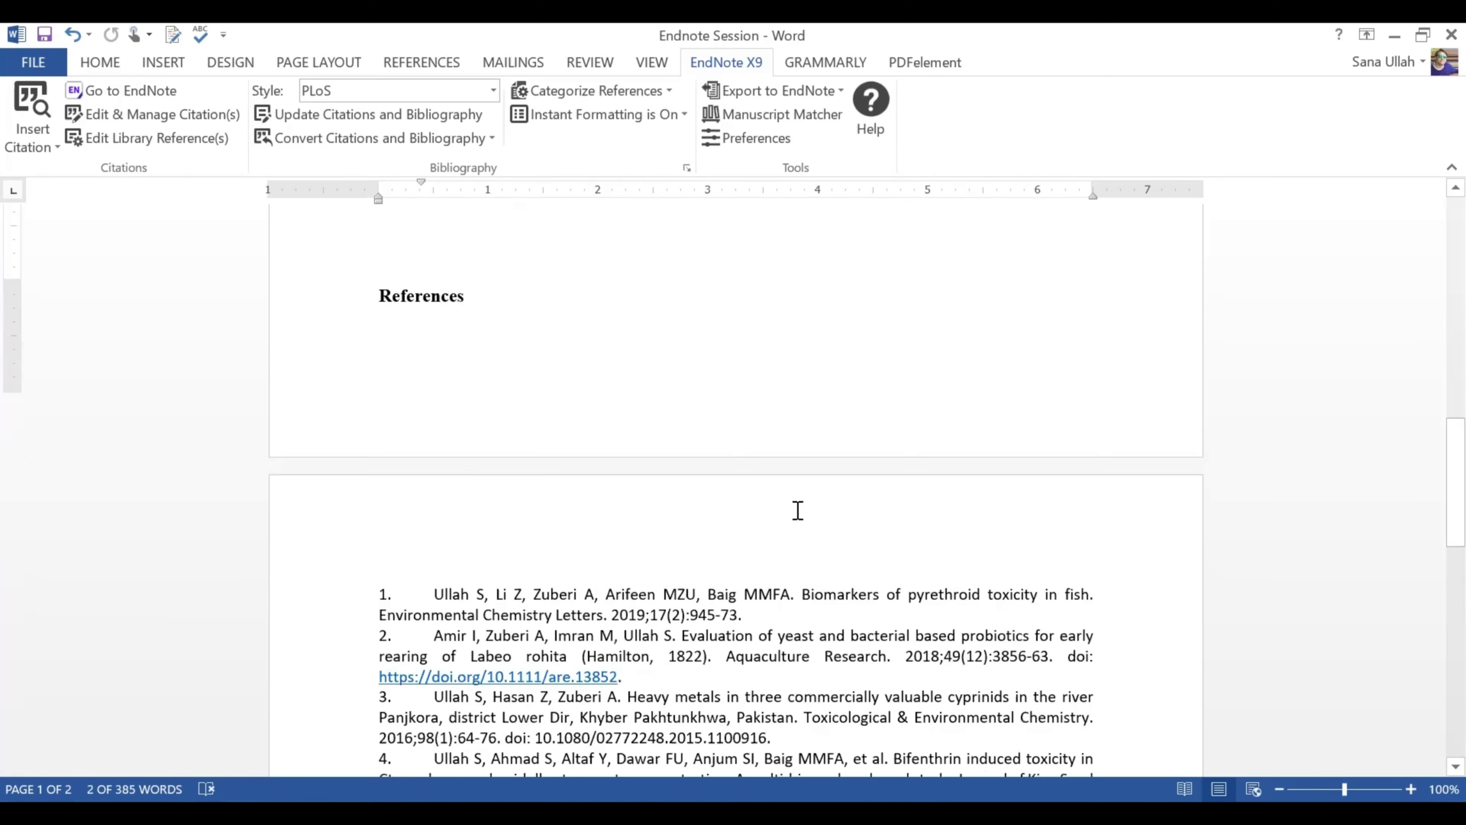
drag(444, 416, 590, 622)
scroll(577, 515, up, 9)
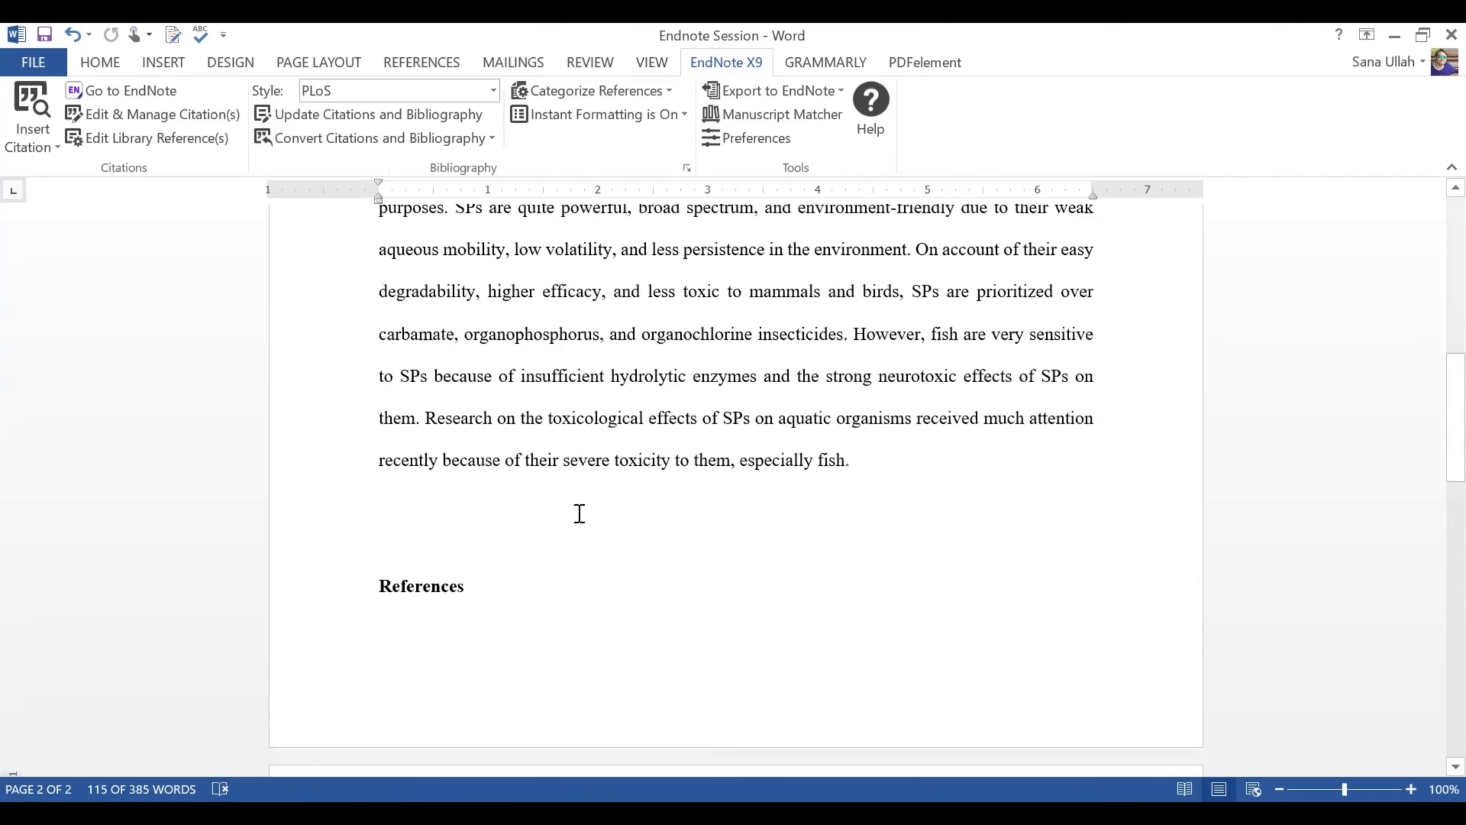
scroll(807, 430, up, 1)
click(825, 428)
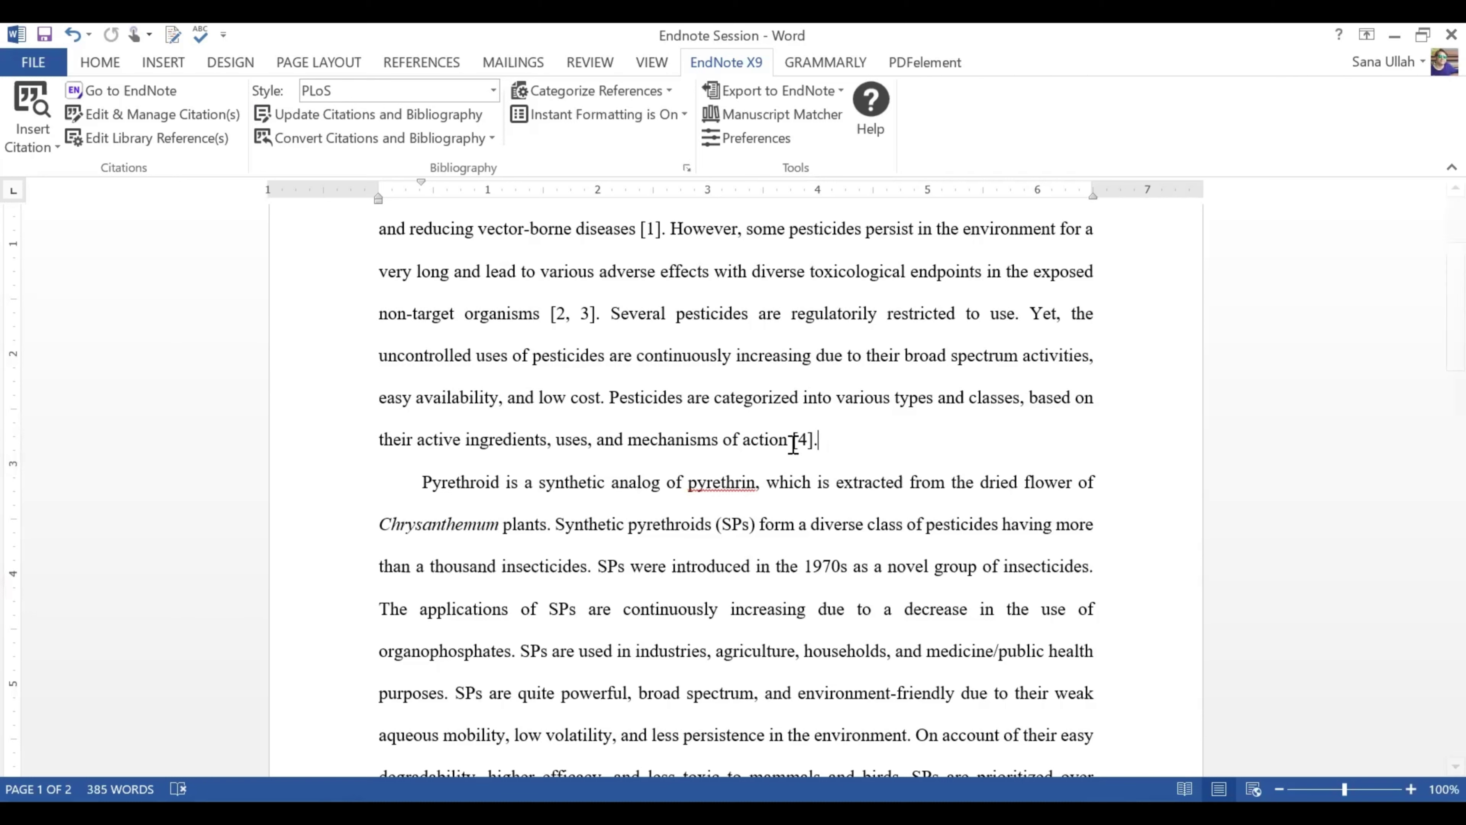
double_click(807, 441)
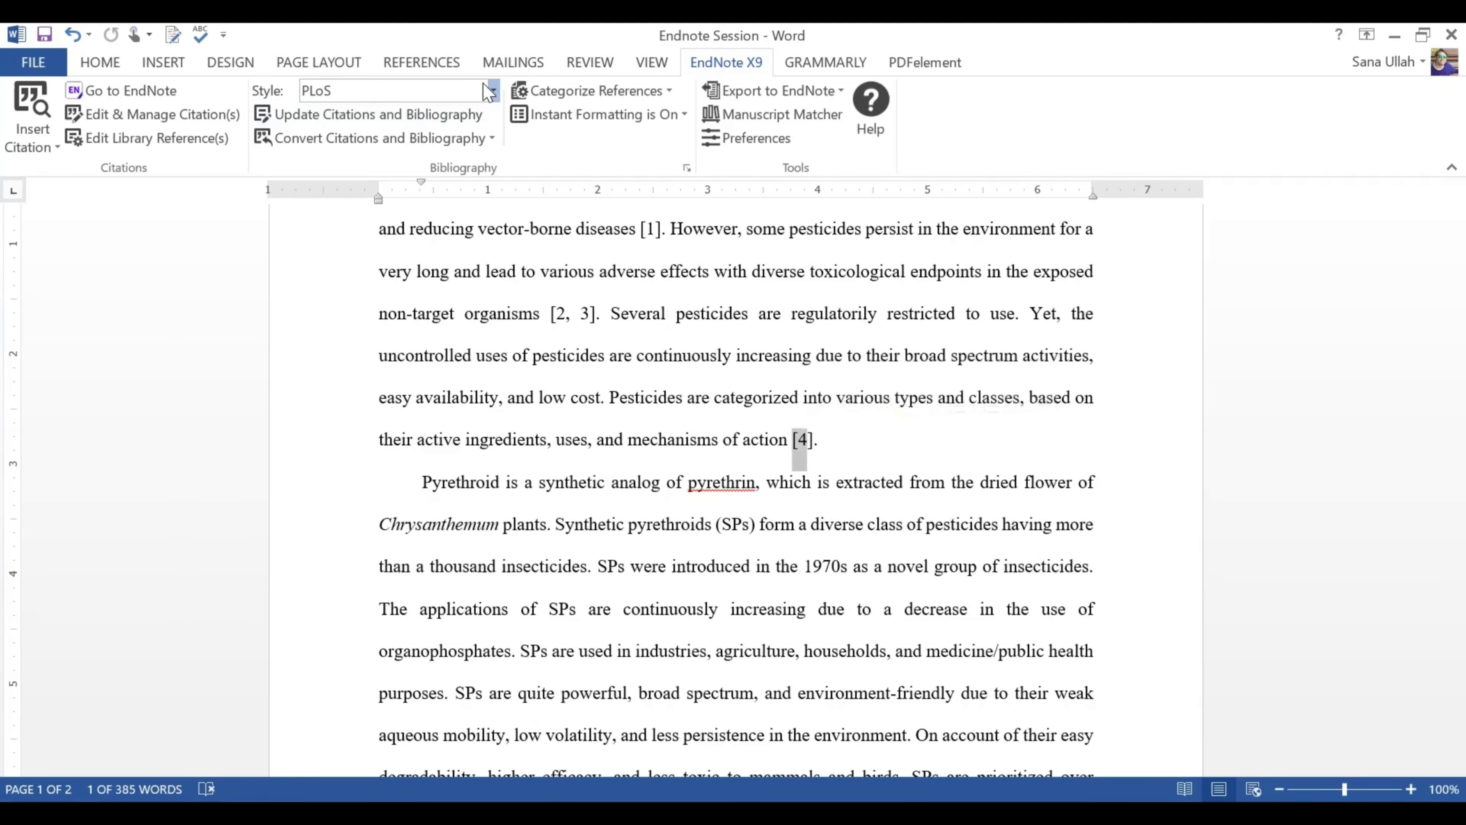
Step: Set the output style to Environ Science Tech and check the in-text citations and the bibliography entries
click(492, 90)
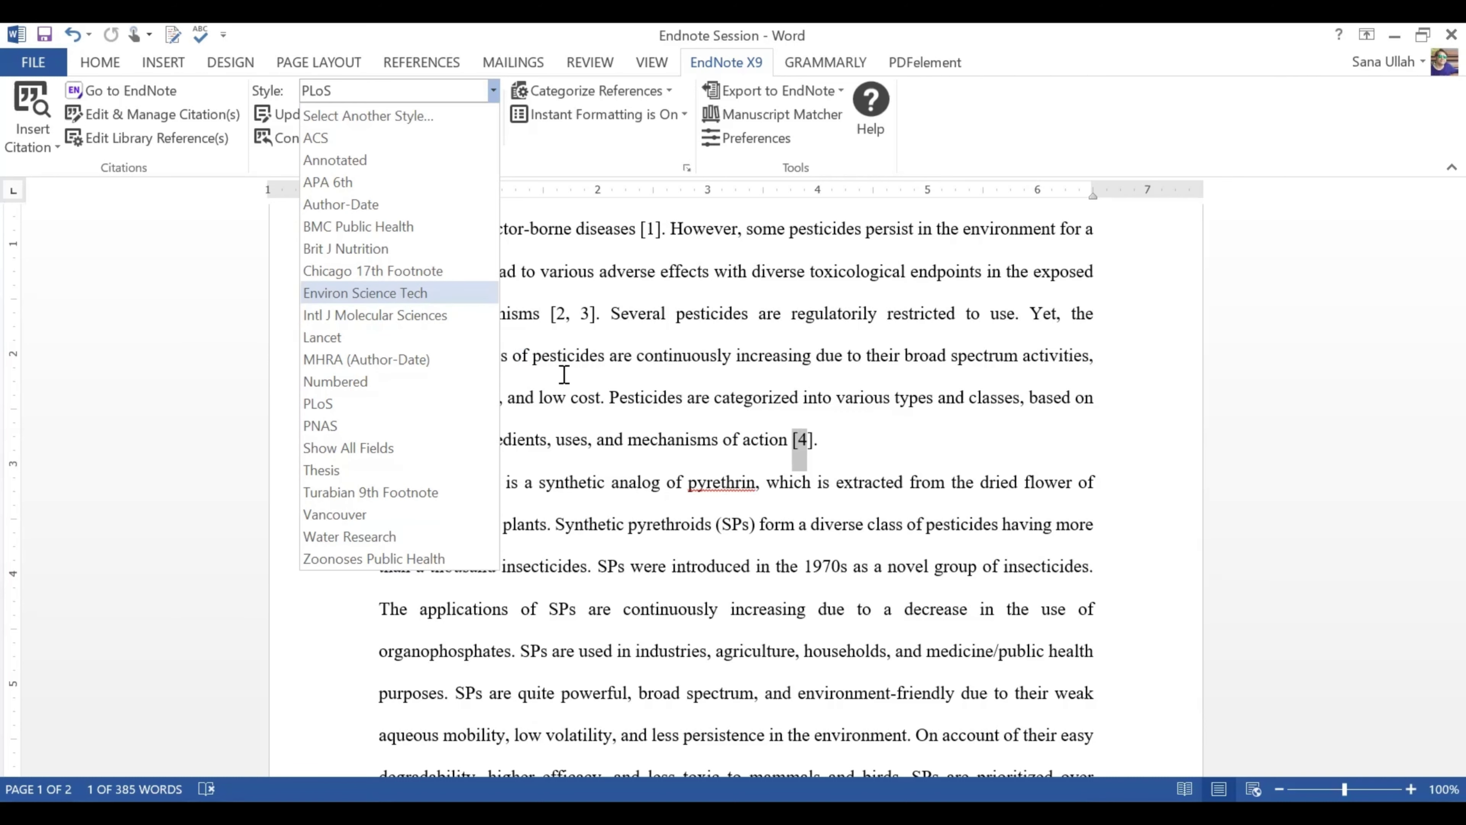
key(Return)
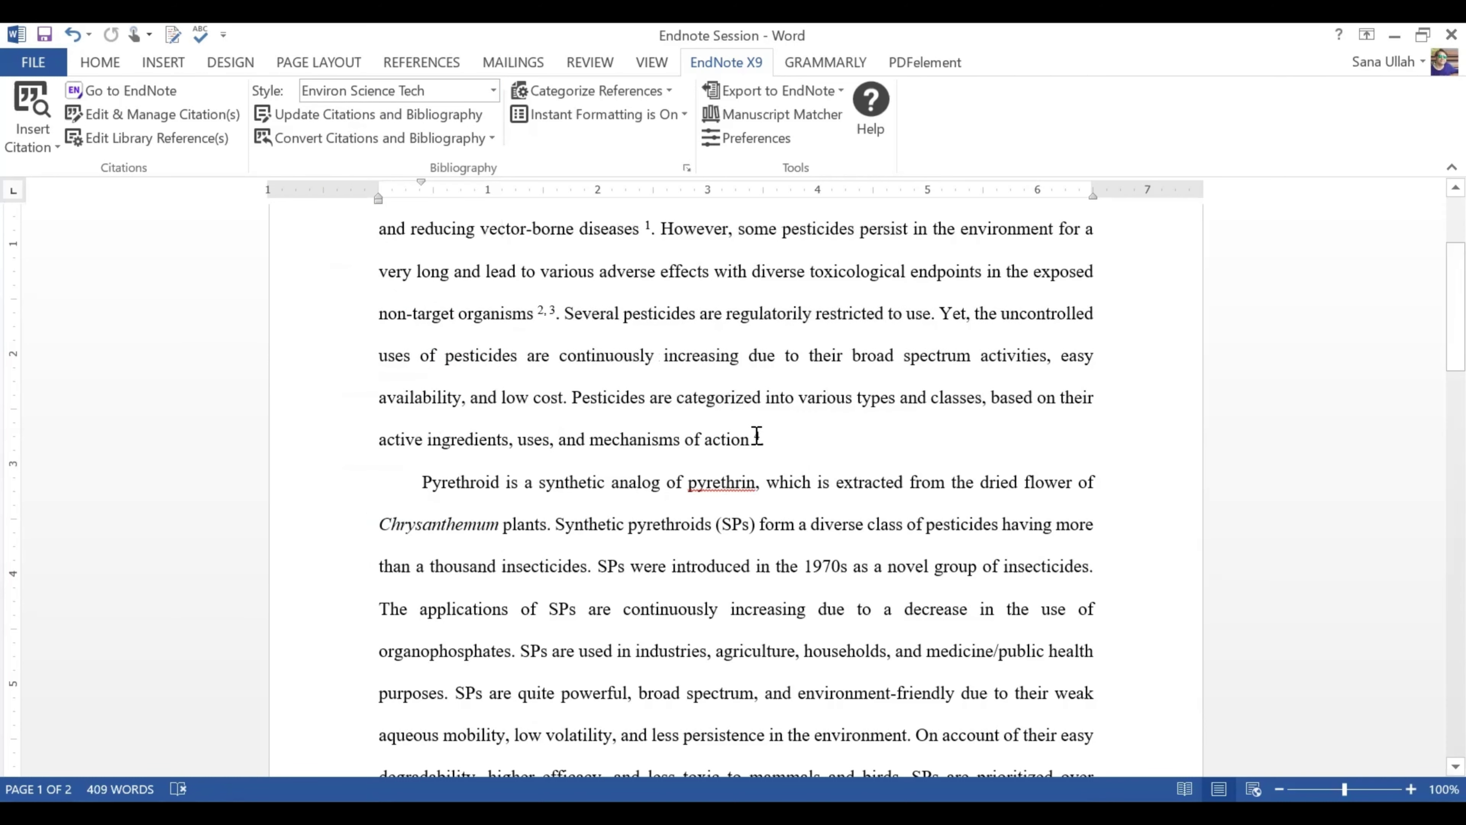
double_click(758, 436)
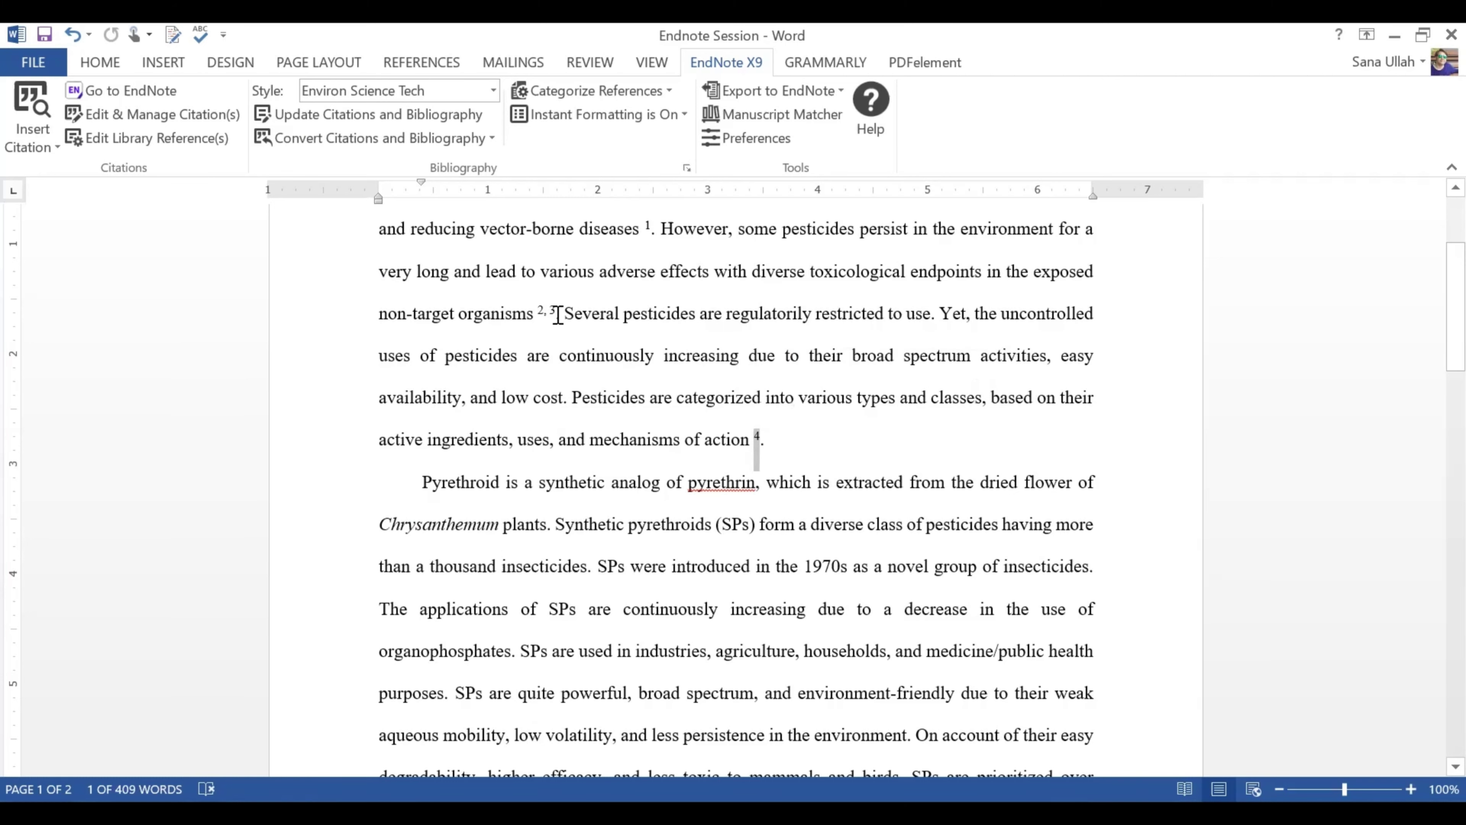
scroll(664, 473, down, 10)
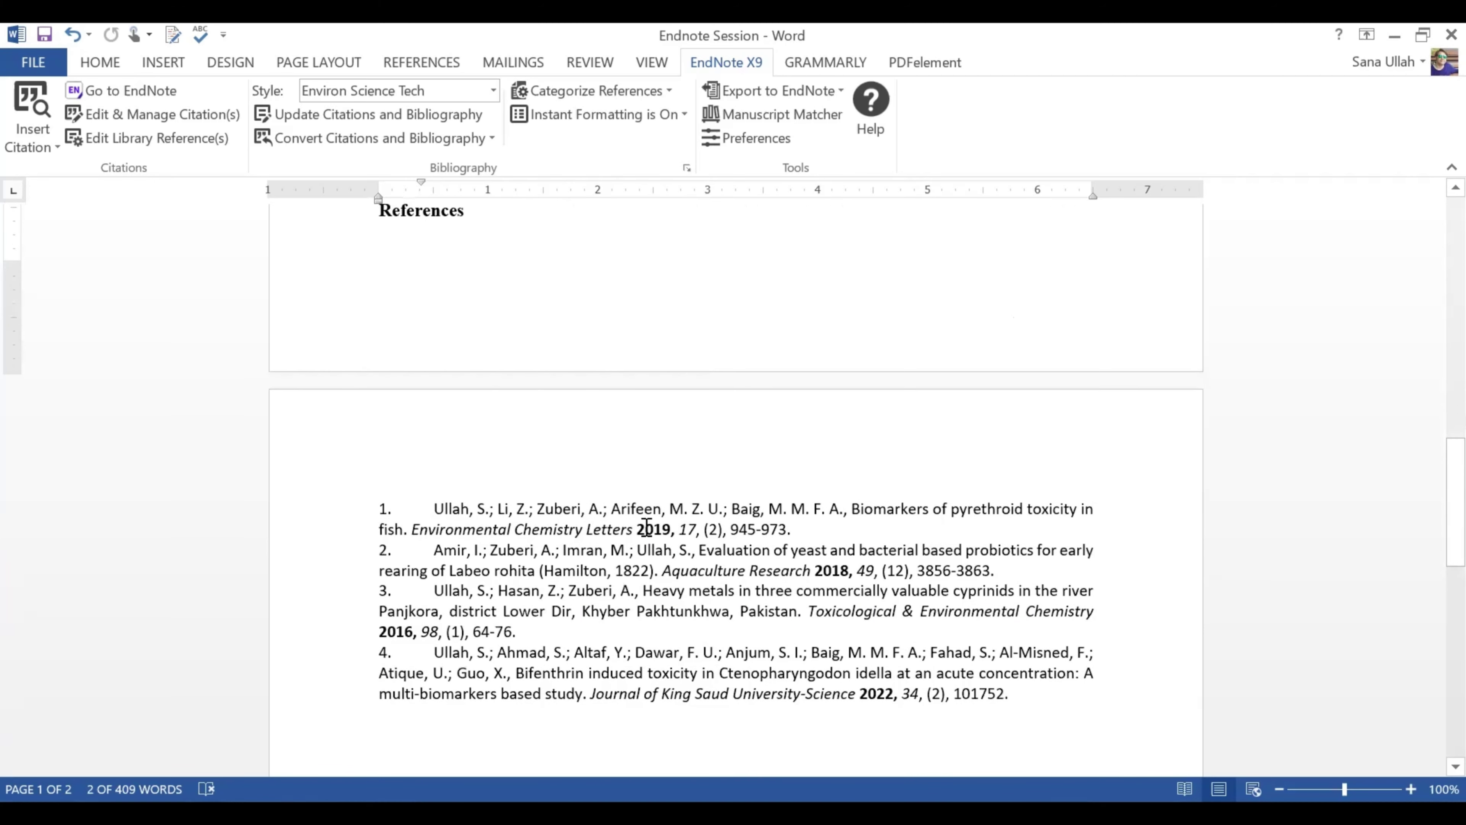
double_click(676, 528)
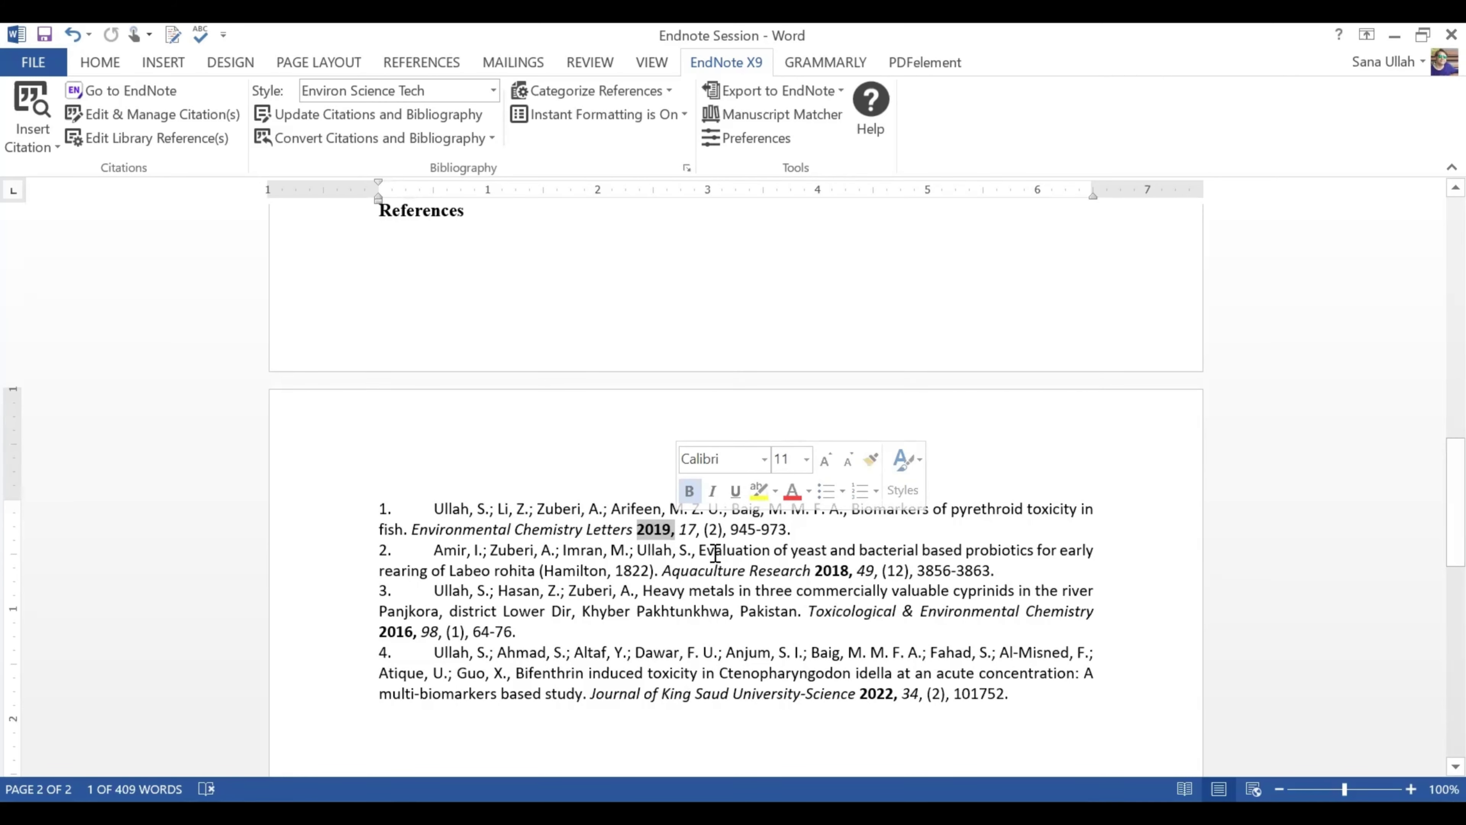
scroll(711, 543, up, 3)
scroll(700, 495, up, 8)
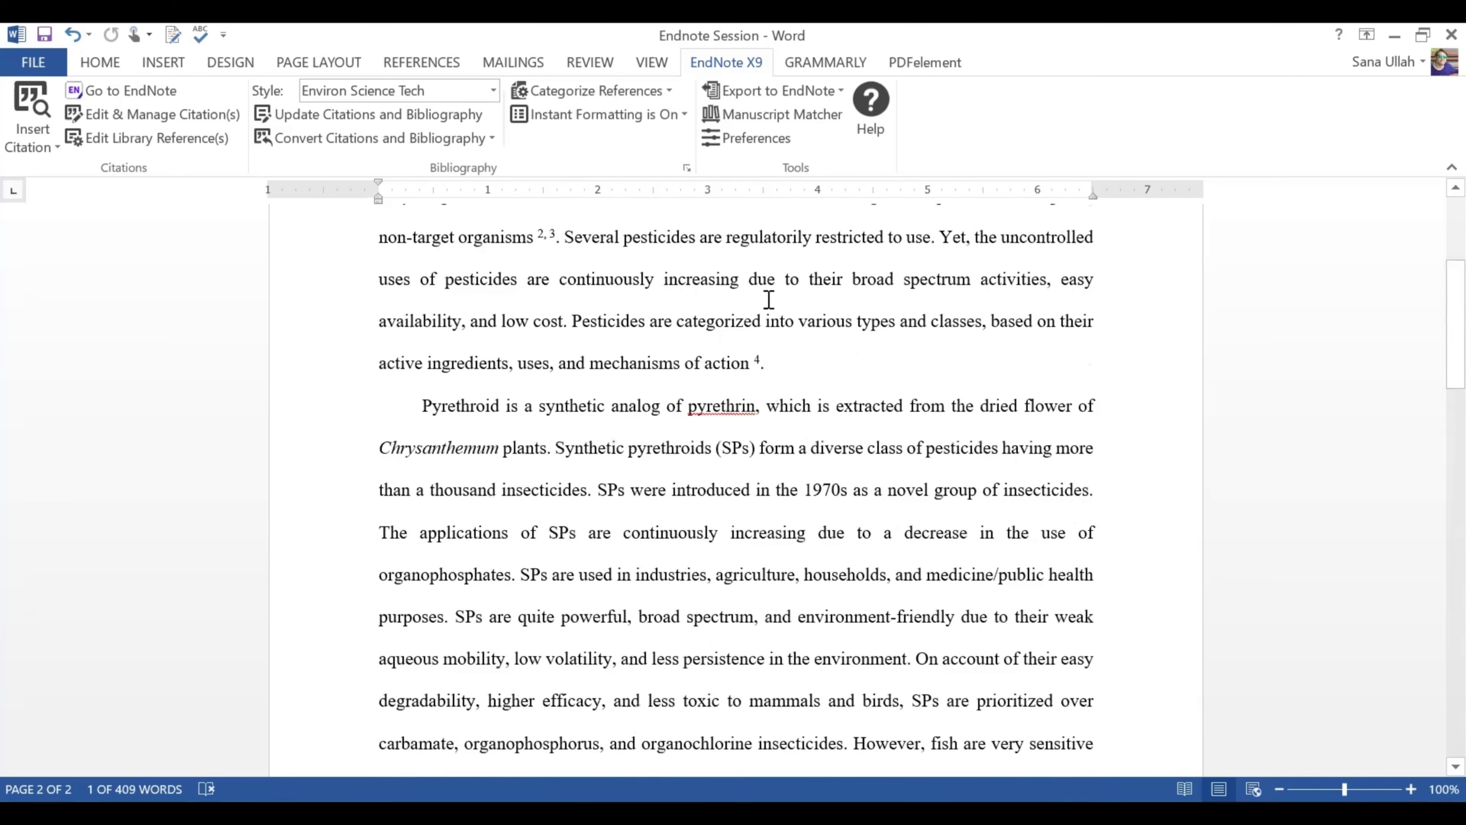
scroll(913, 762, up, 2)
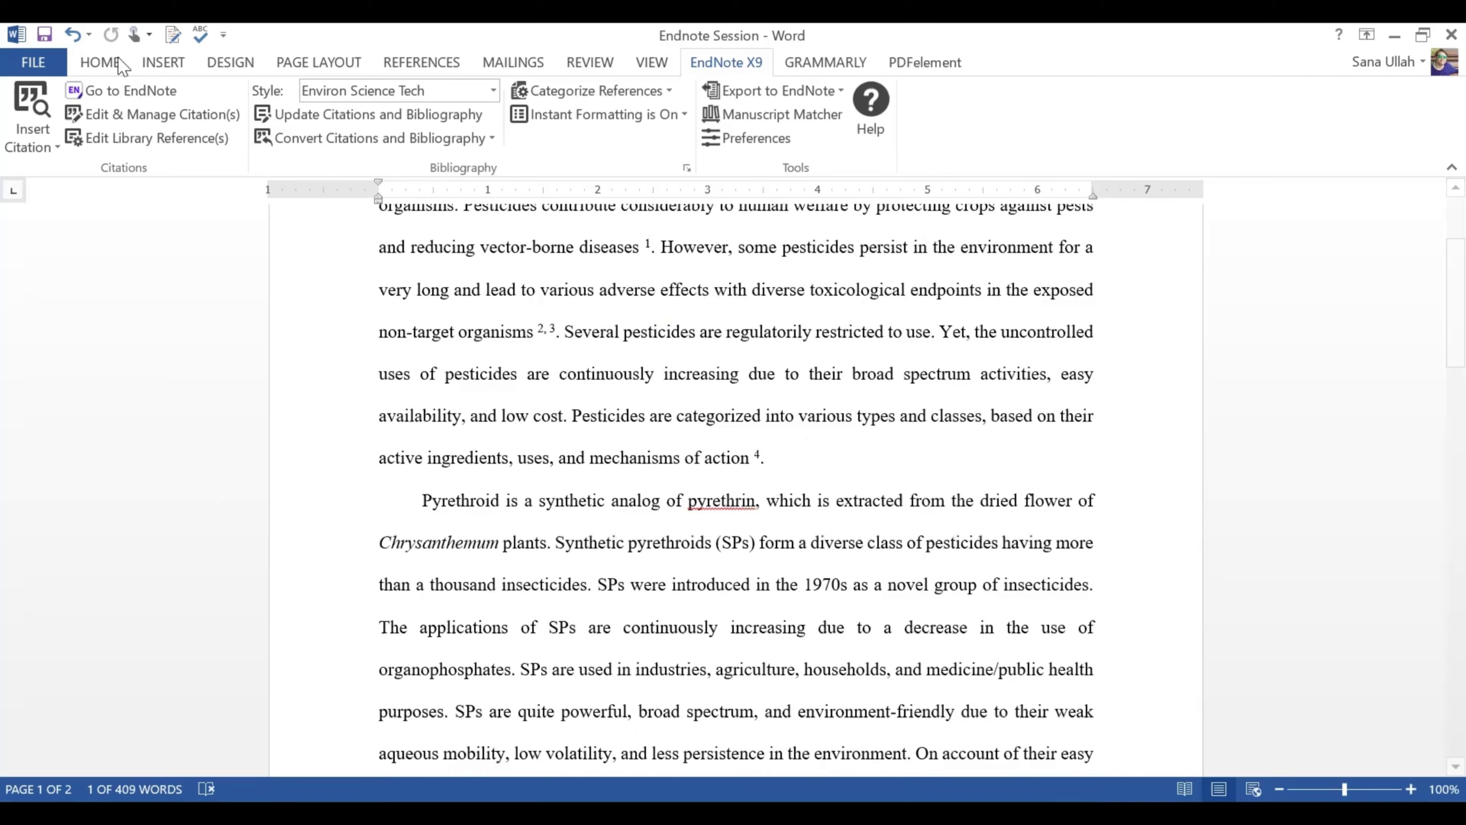
Step: Switch to EndNote, open the Style Manager and look through the listed output styles, such as Parasites Vectors
key(alt+Tab)
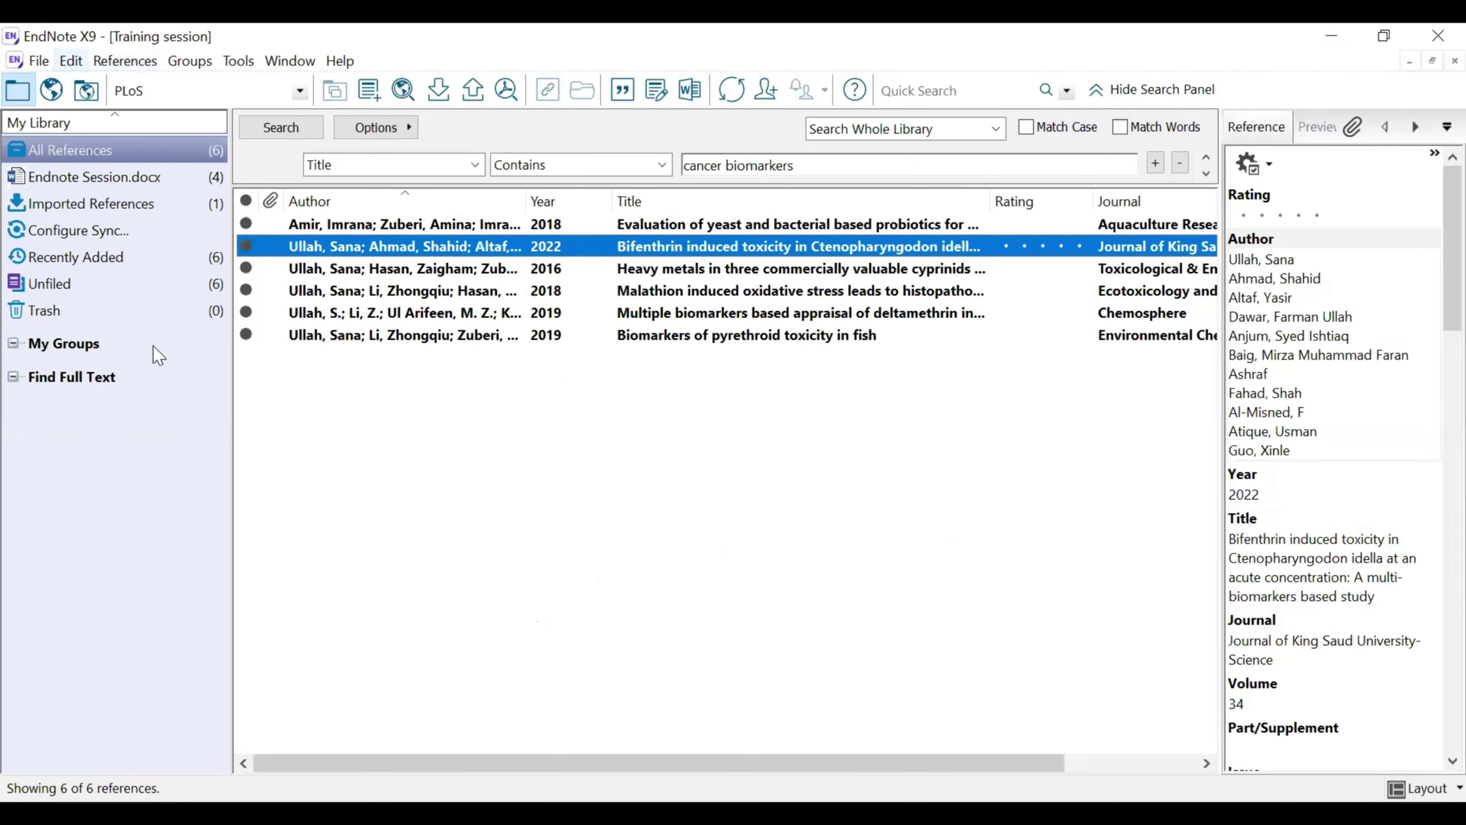
click(71, 61)
mouse_move(81, 383)
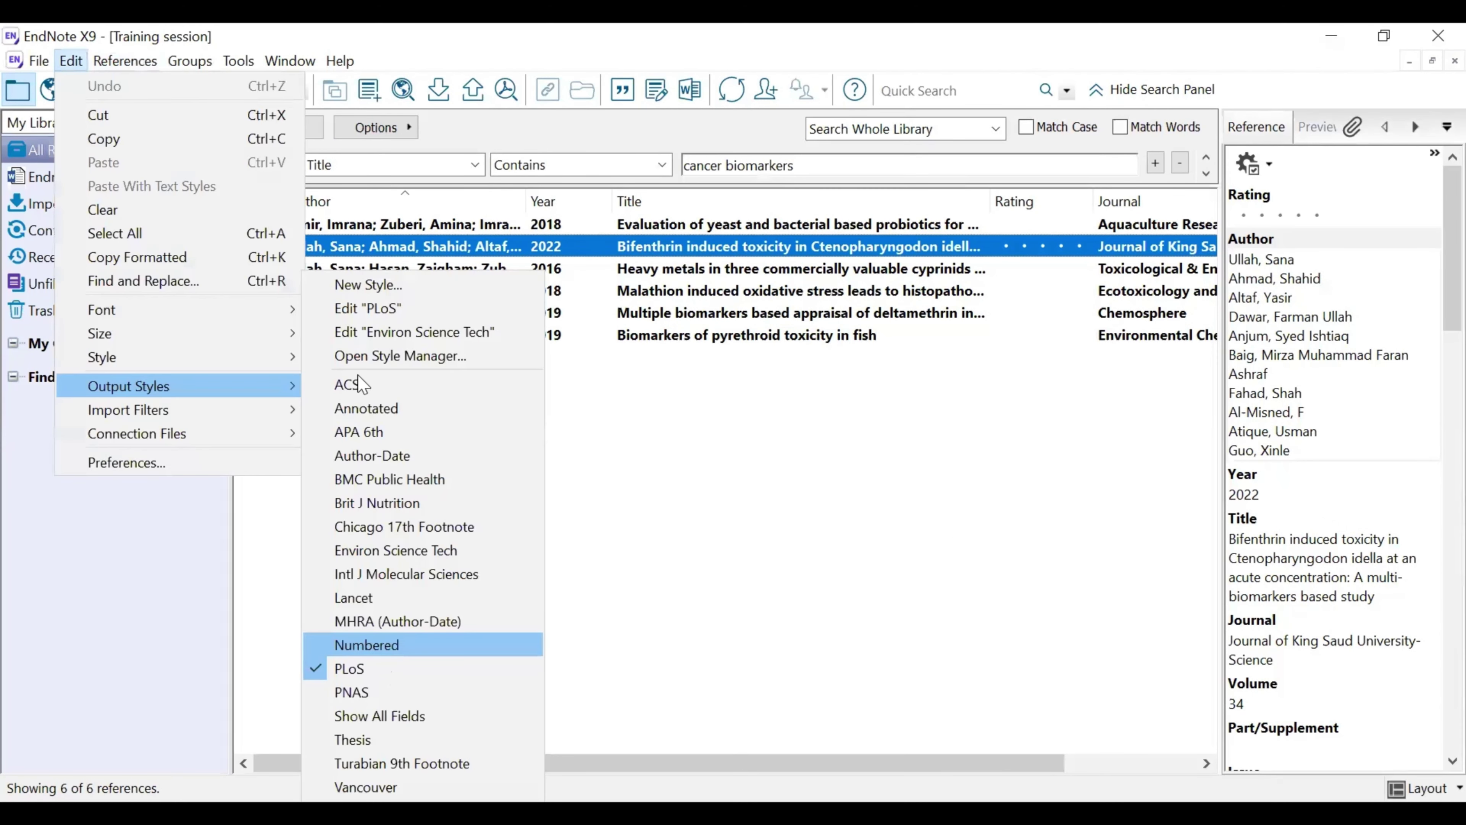
click(369, 350)
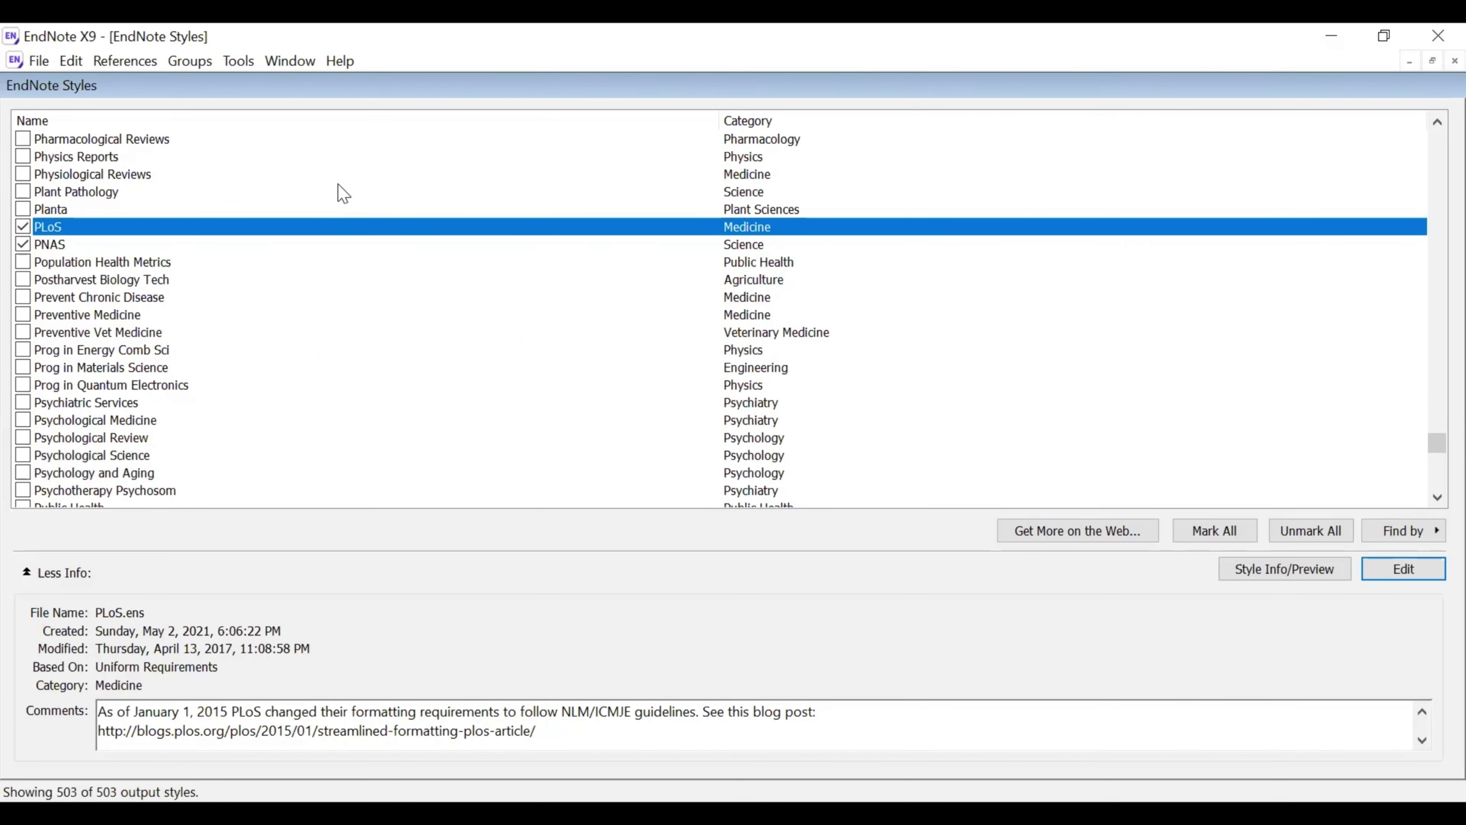
scroll(104, 225, up, 3)
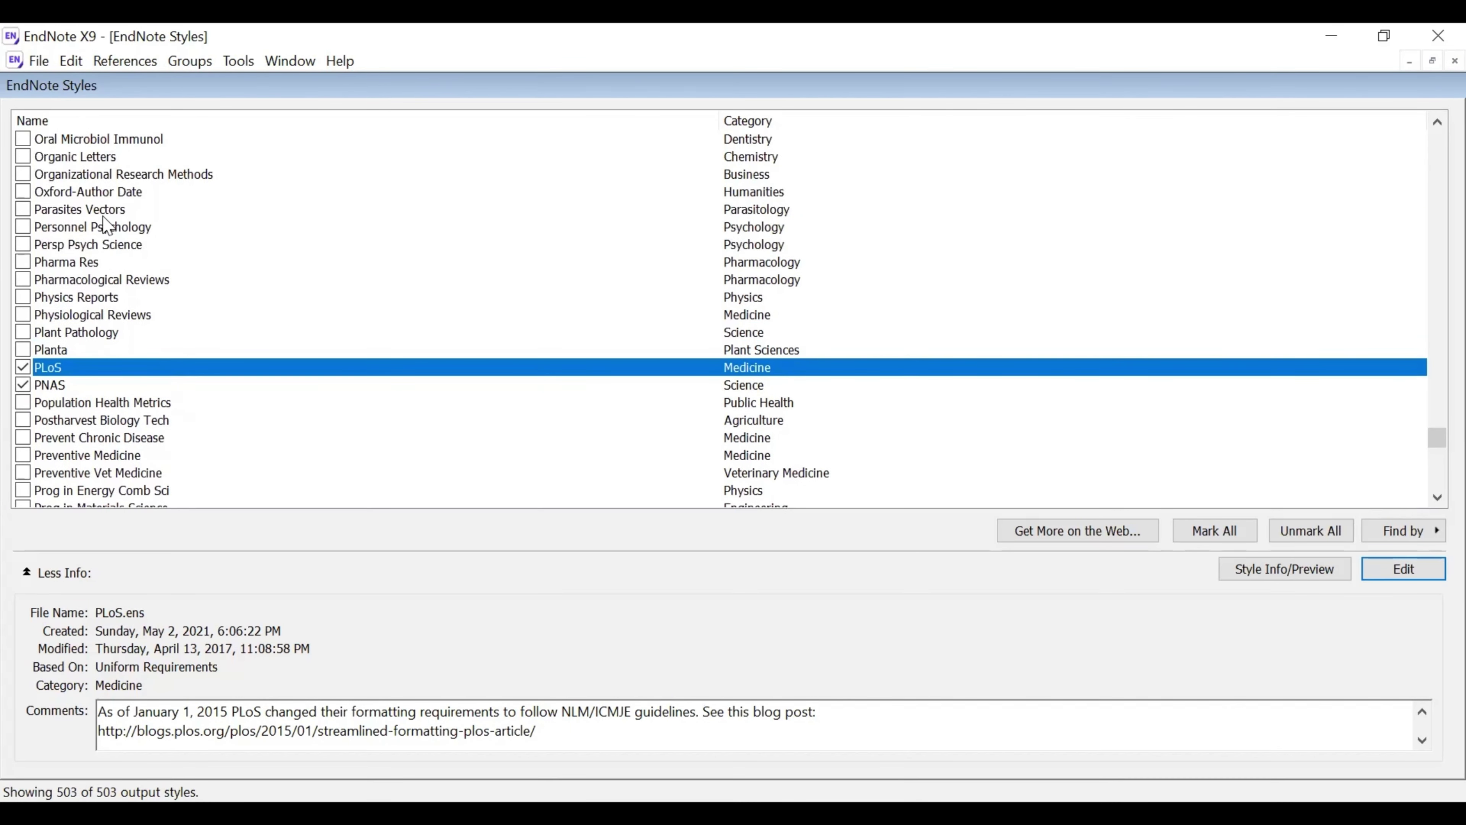
click(96, 210)
scroll(93, 217, down, 7)
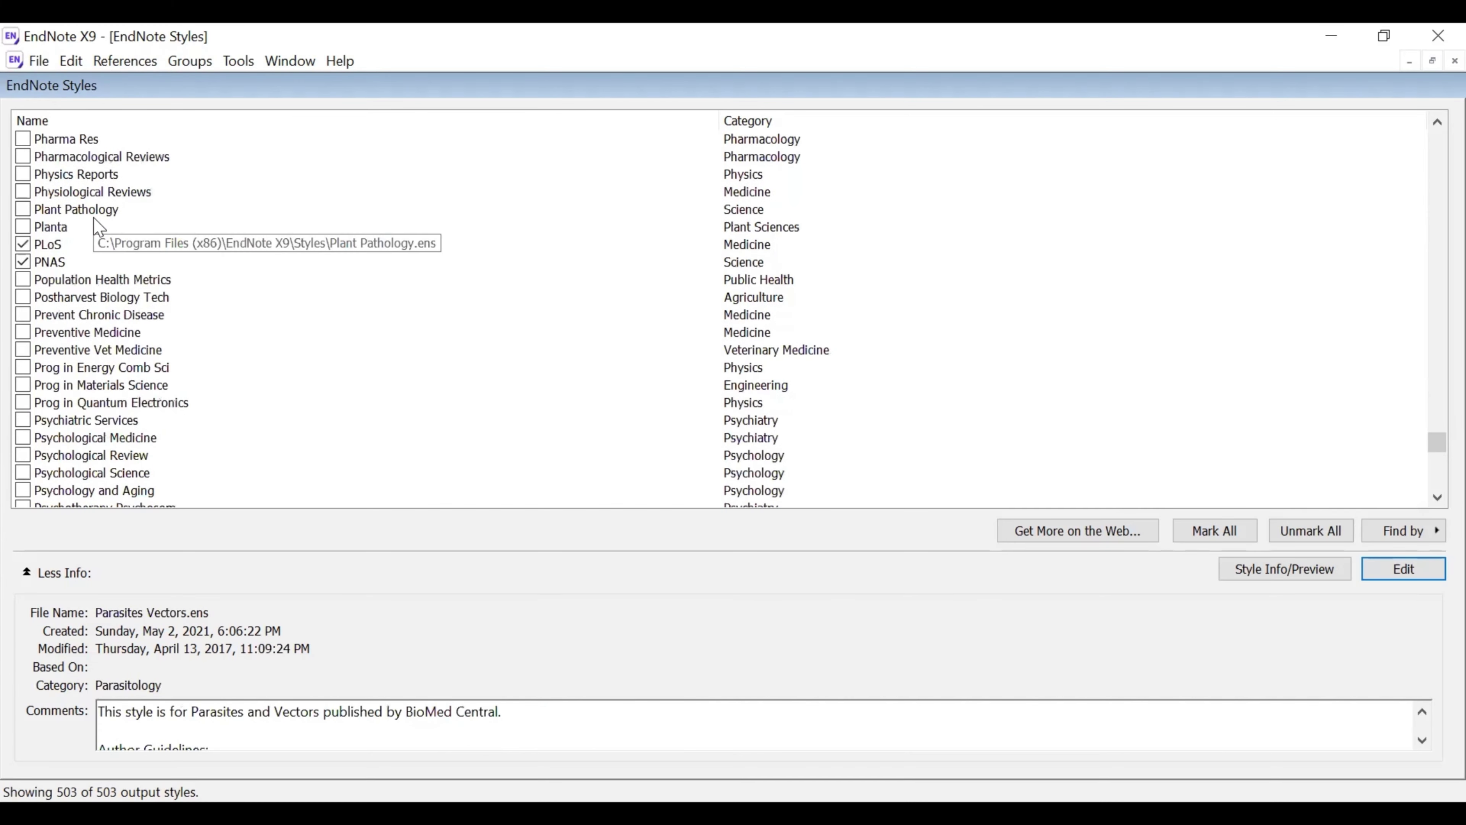
click(75, 335)
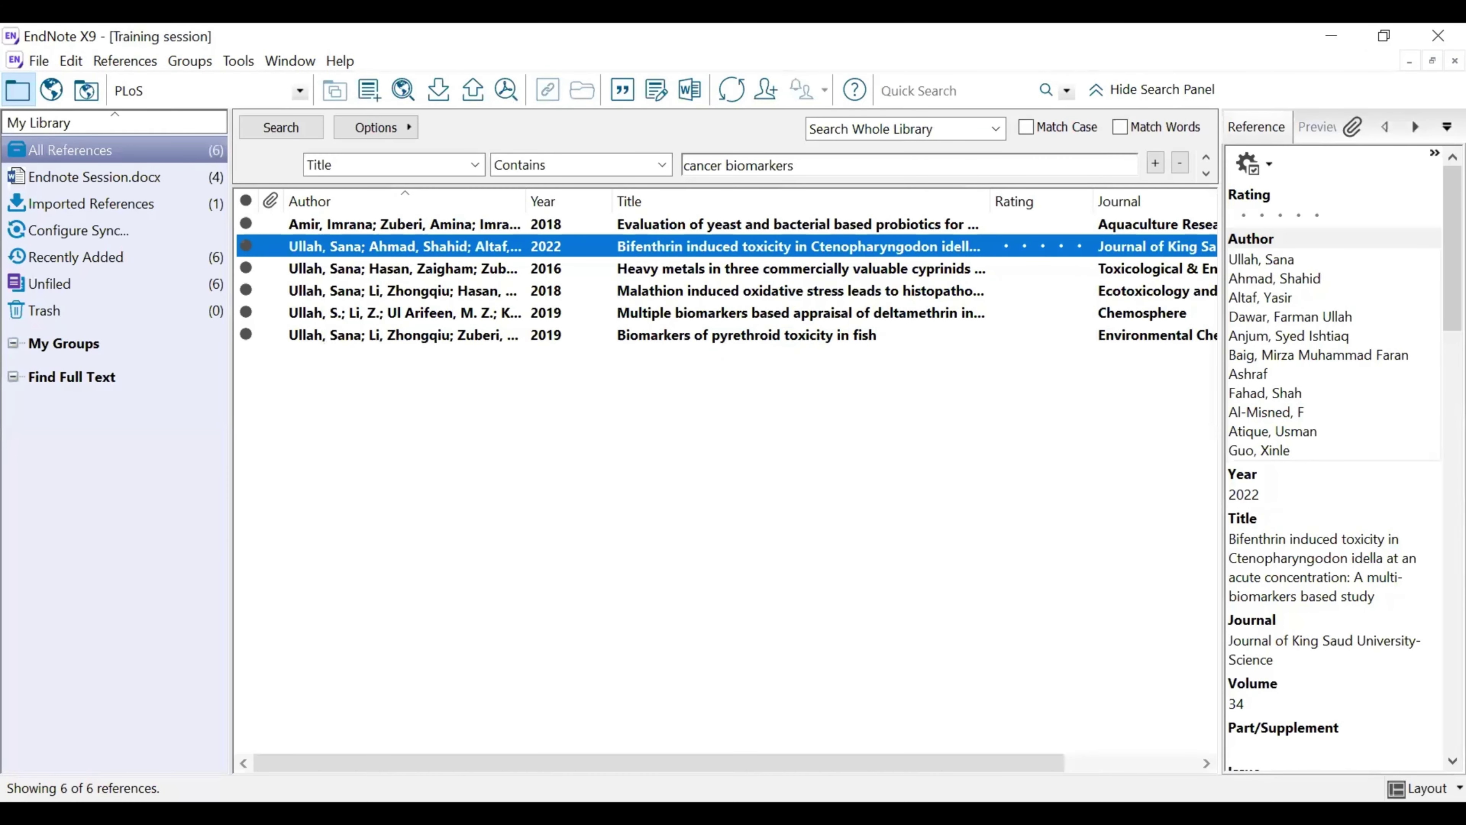
Step: Switch to the browser and open google.com in a new tab
key(alt+Tab)
click(87, 42)
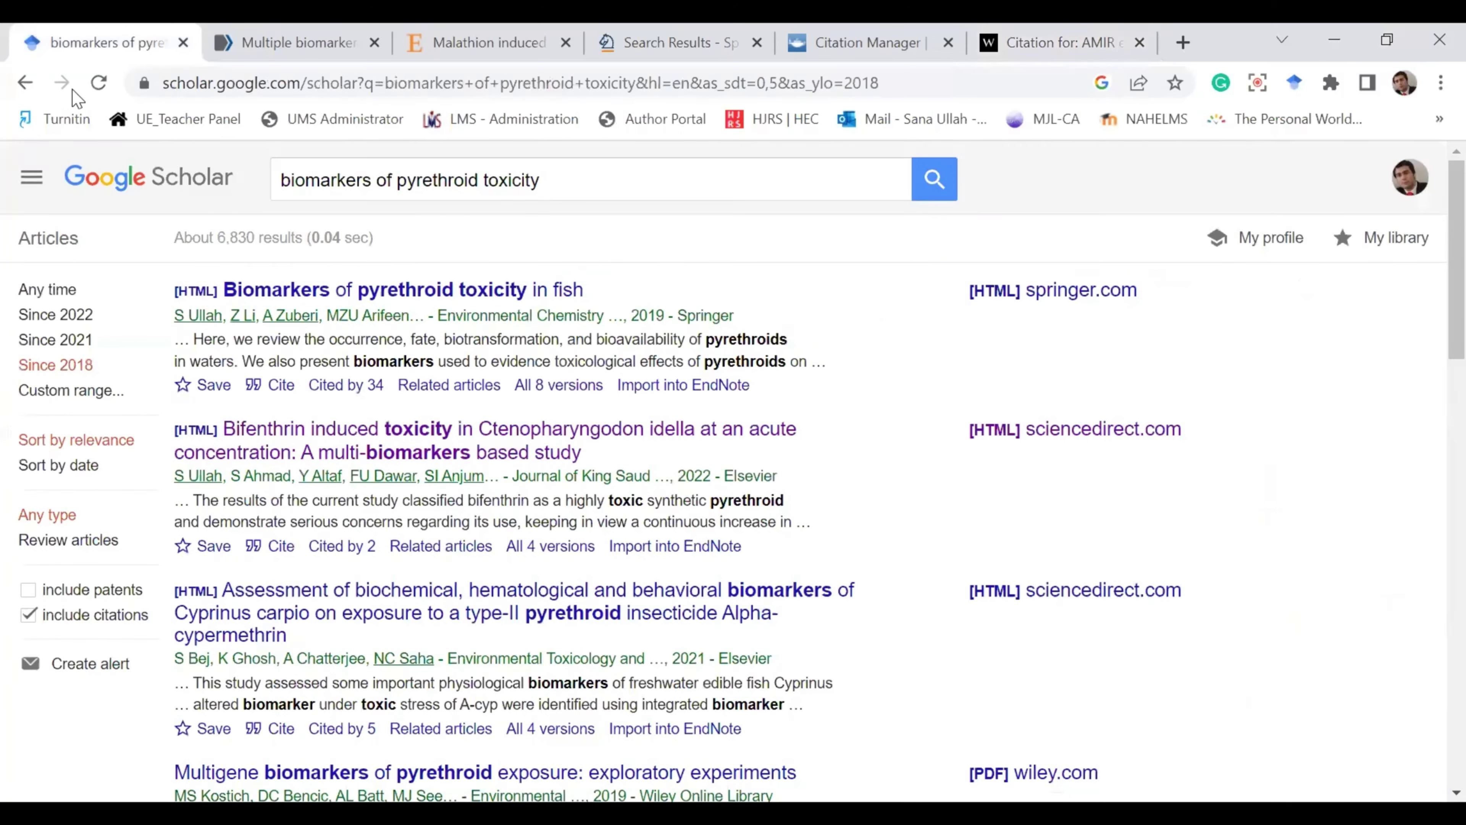
click(27, 83)
click(29, 83)
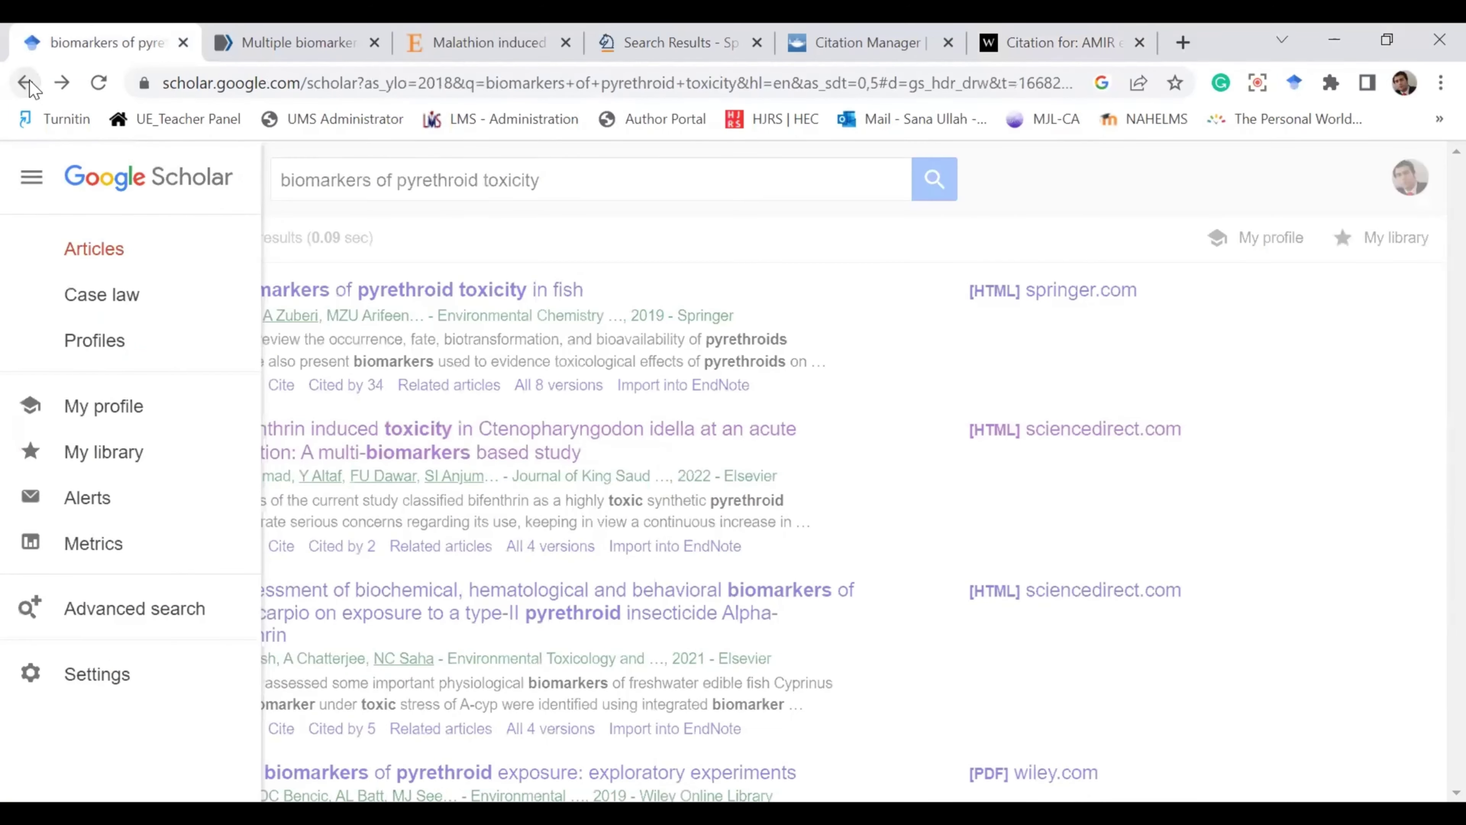
click(27, 82)
click(1182, 42)
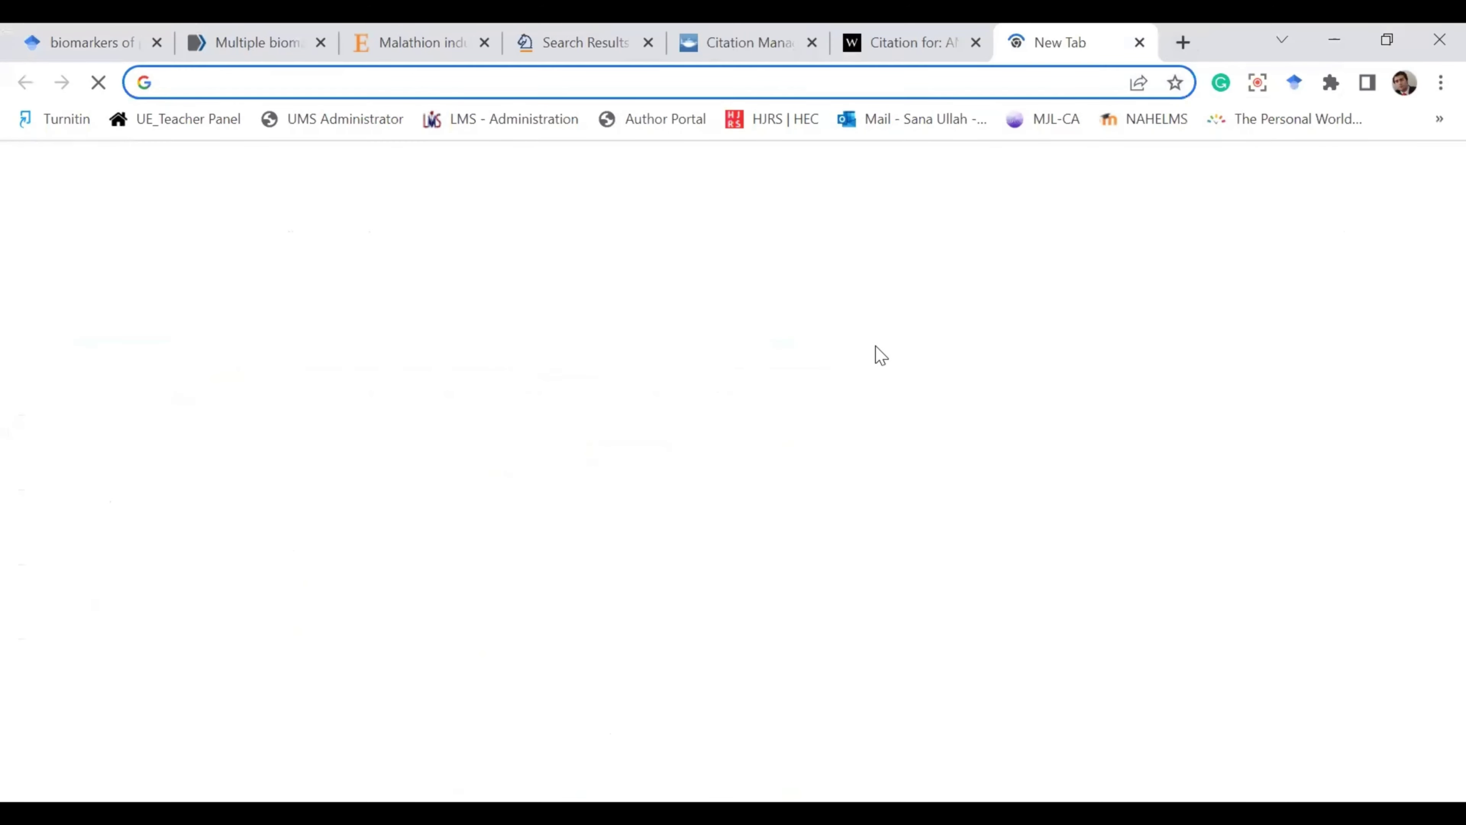
text(google.com)
key(Return)
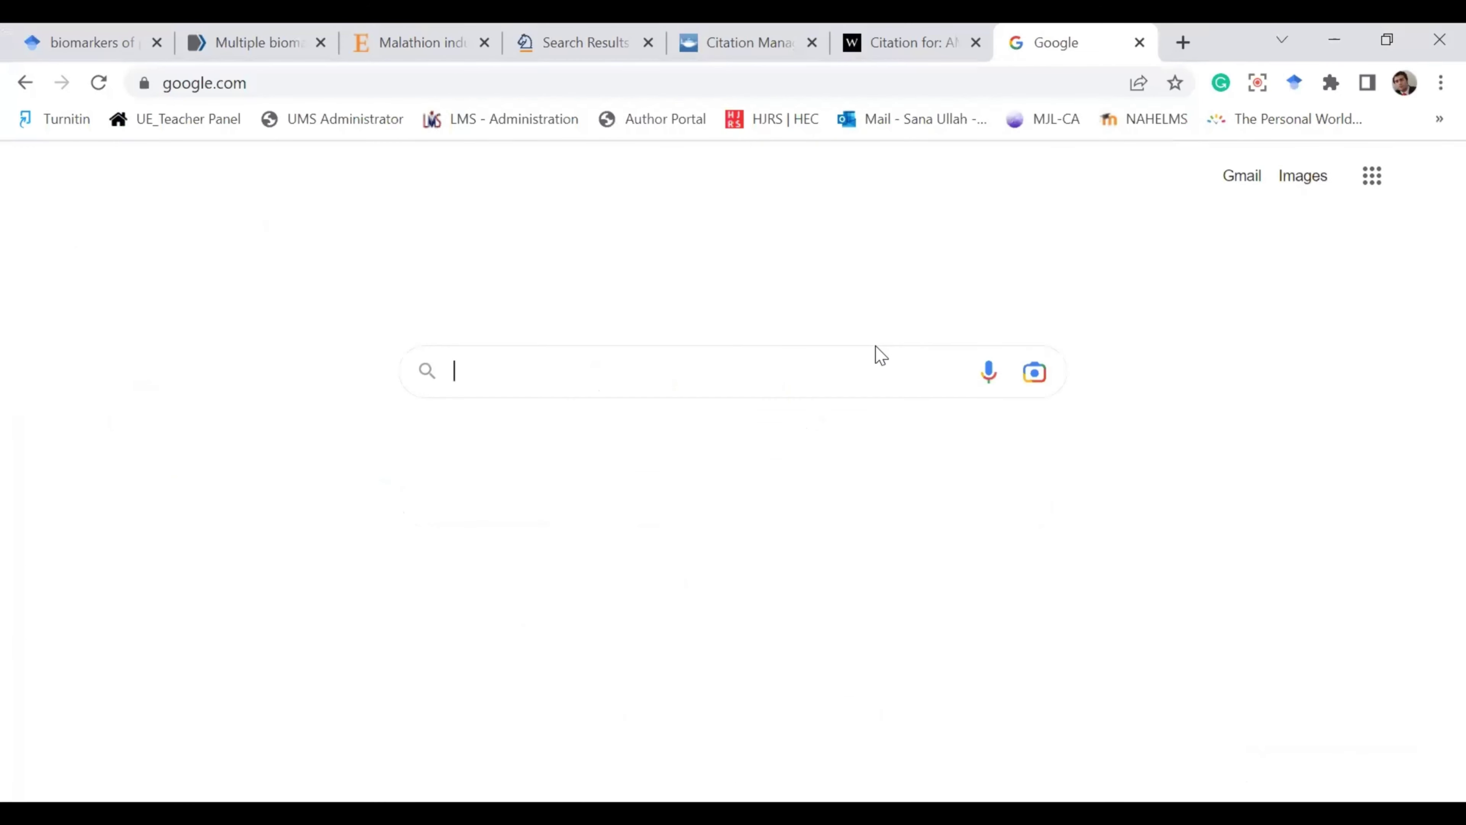
Step: Search Google for "pakistan journal of biological sciences endnote style"
text(pakistan)
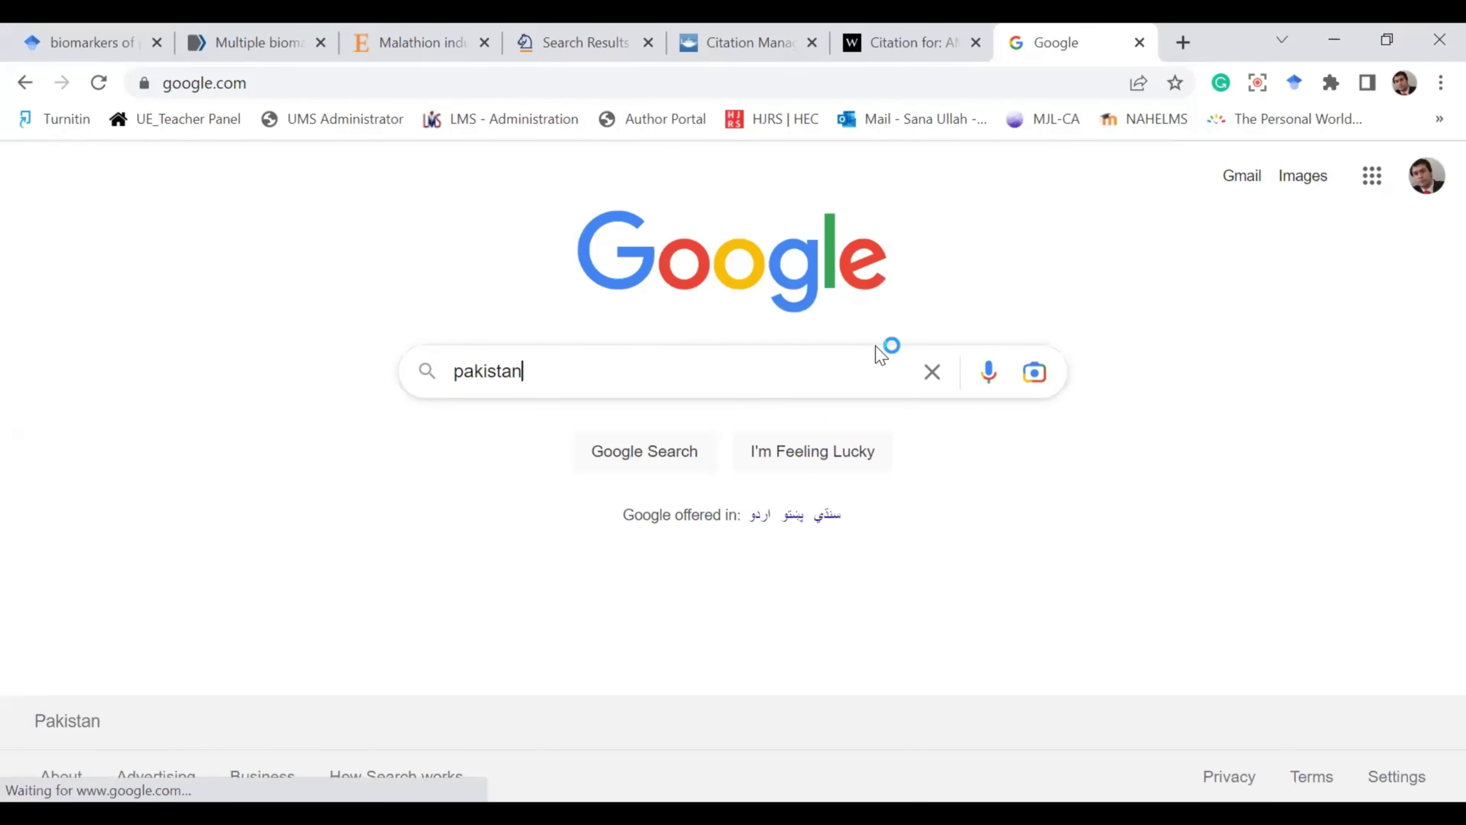
text( journal of biol)
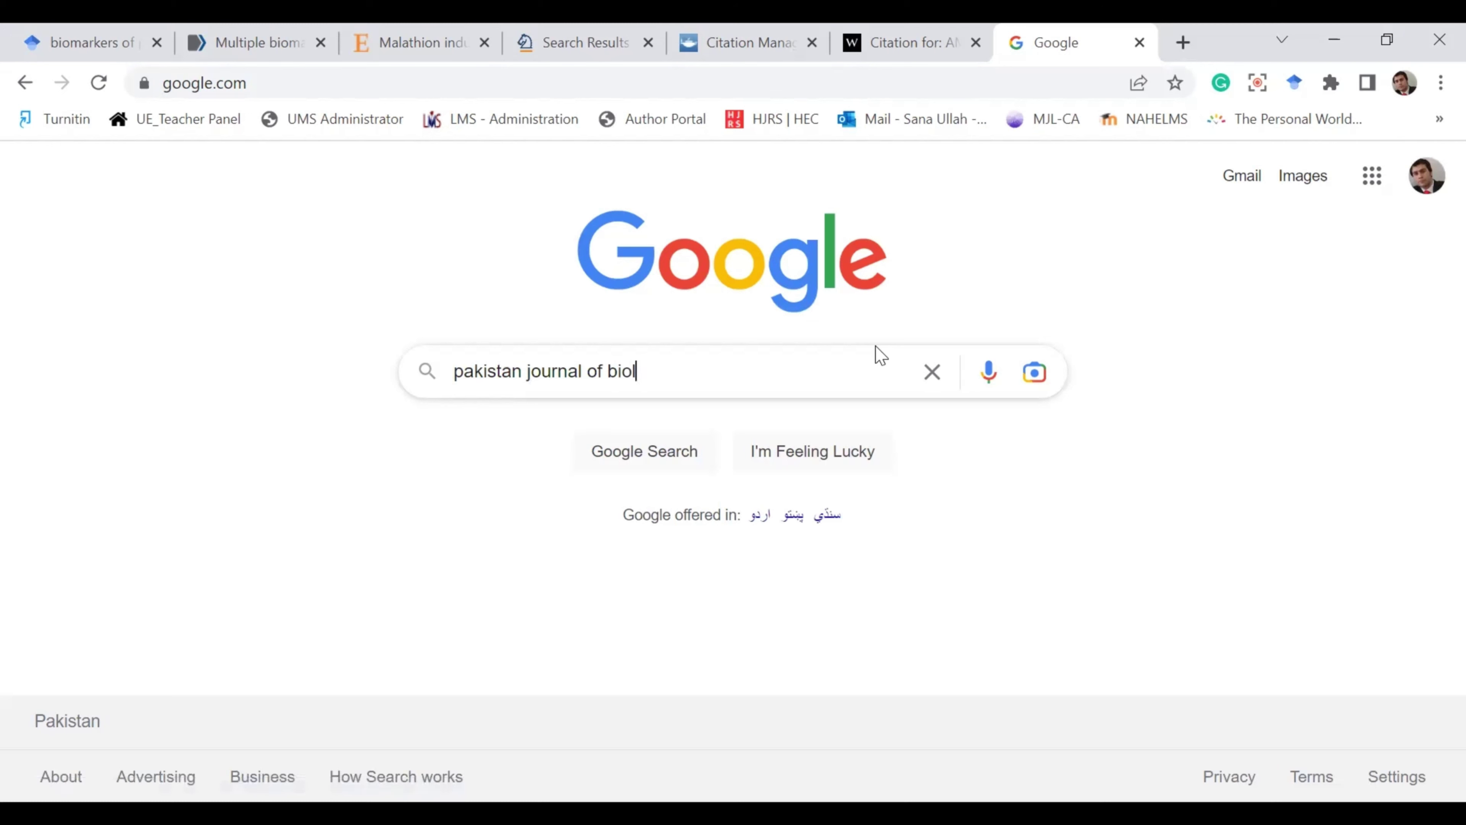
text(ogical sciences e)
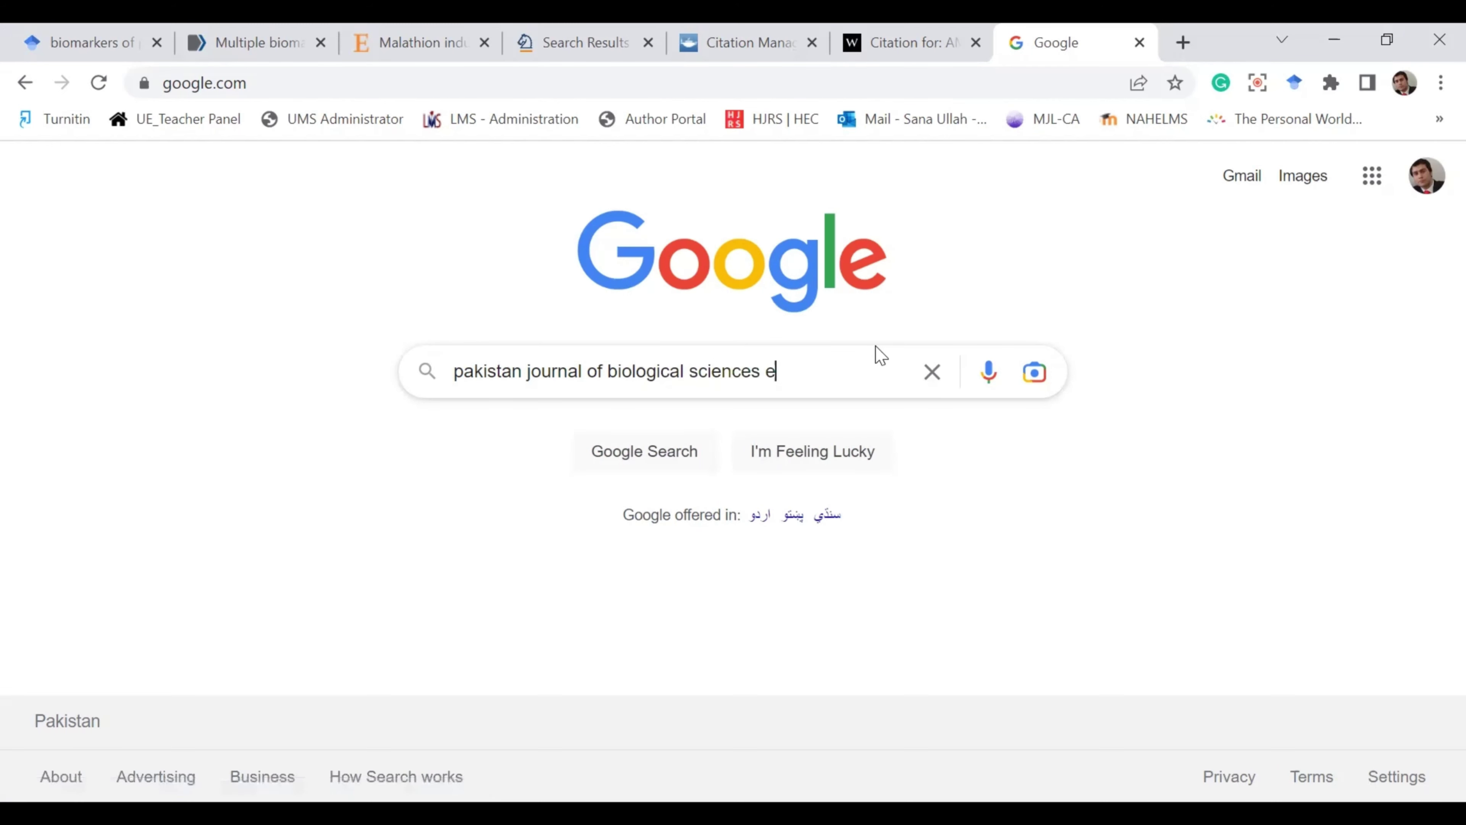
text(ndnote style)
key(Return)
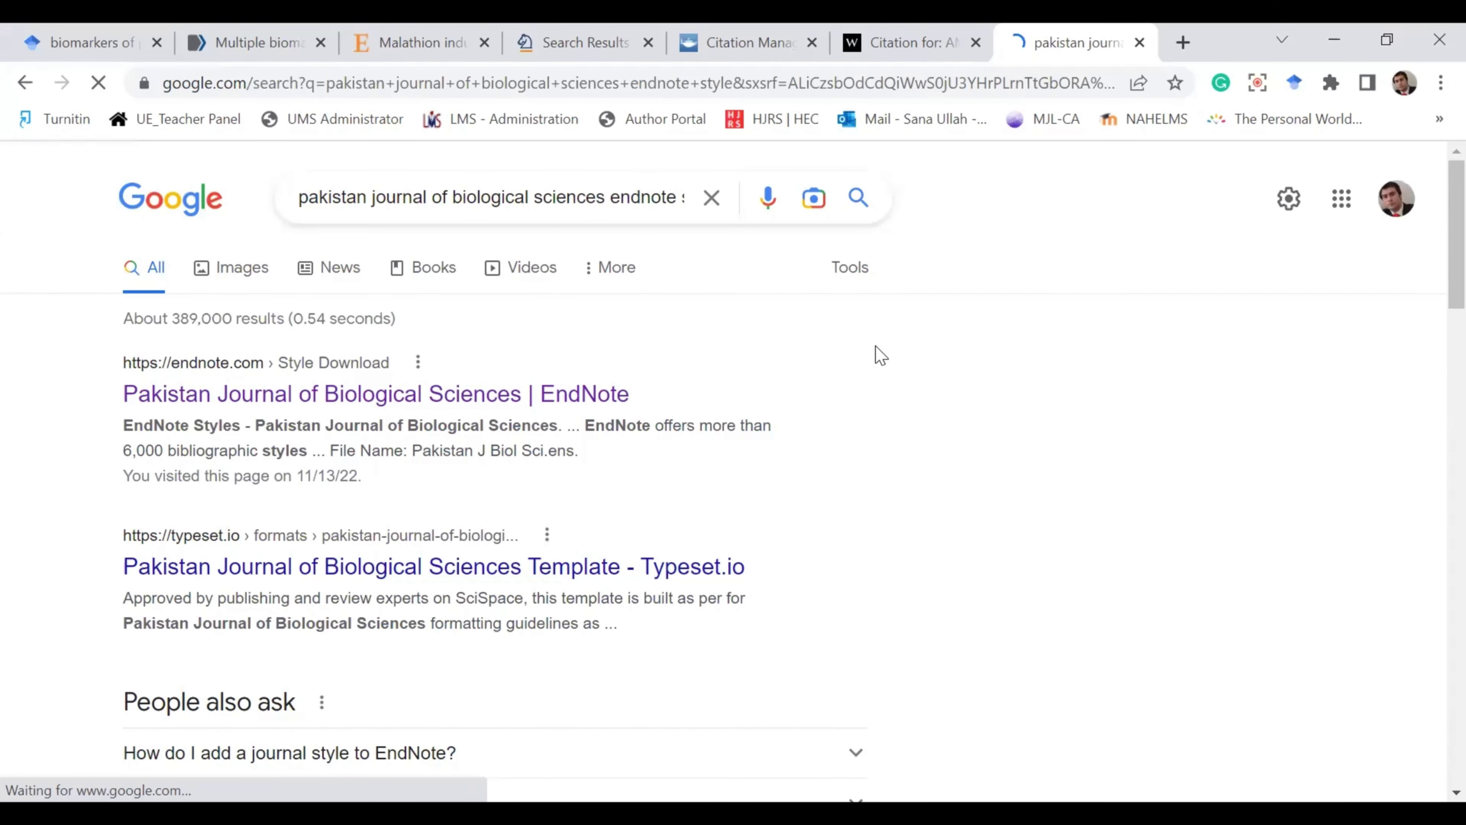
Step: Open the EndNote page for Pakistan Journal of Biological Sciences, download its output style and open it in EndNote
click(472, 404)
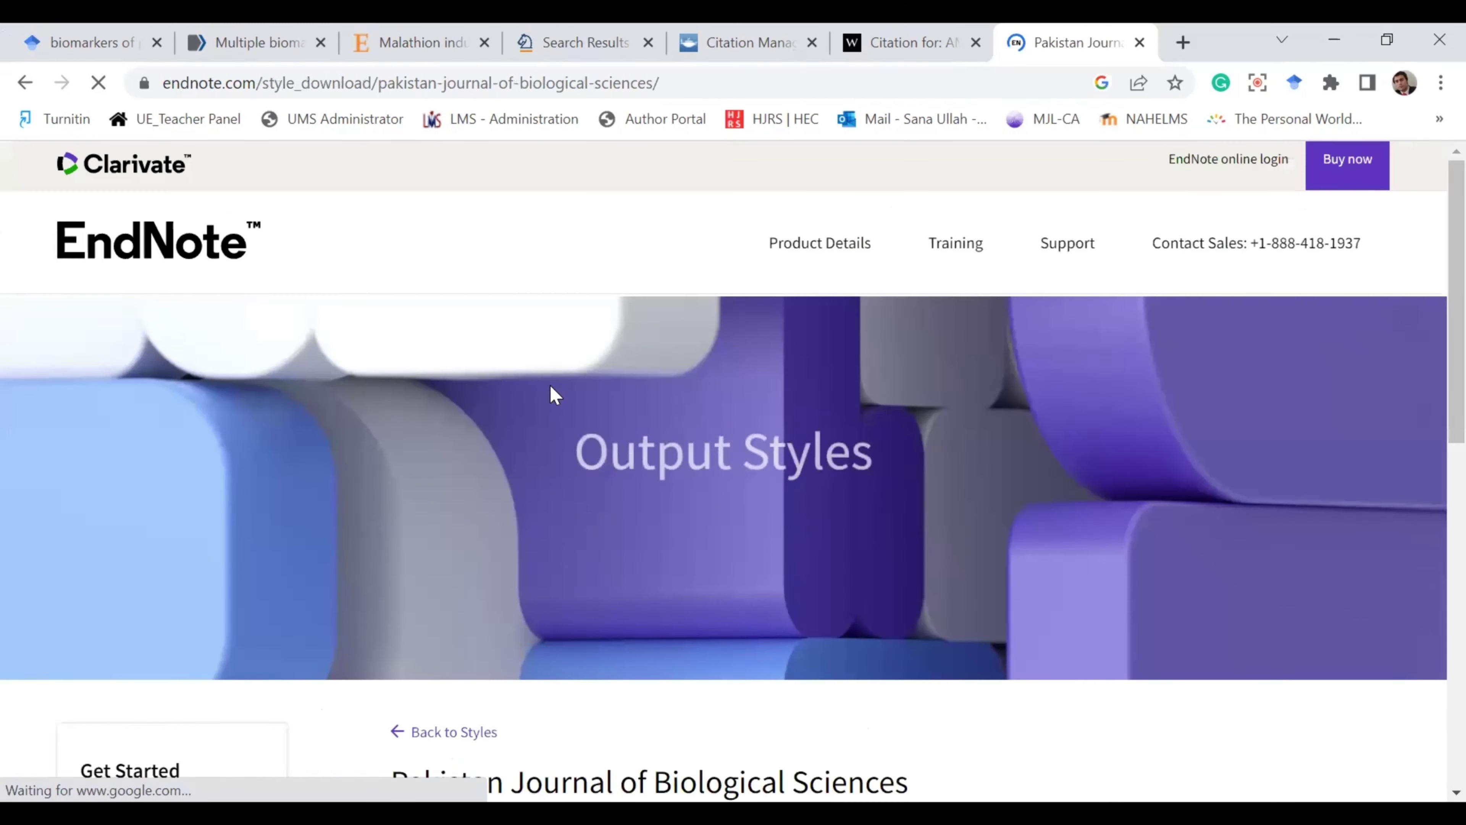
scroll(620, 426, down, 10)
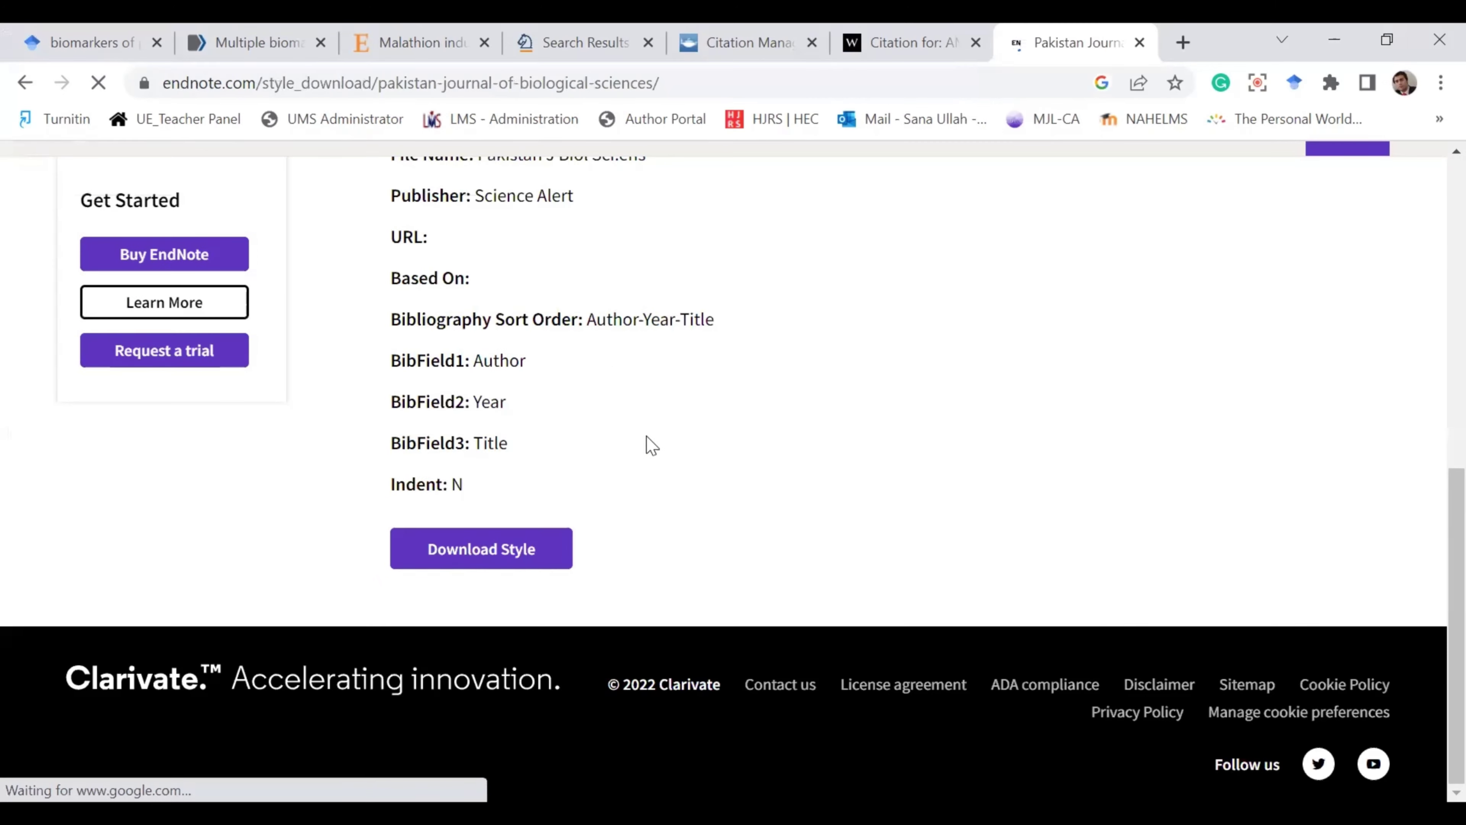
scroll(648, 442, up, 3)
scroll(559, 605, down, 1)
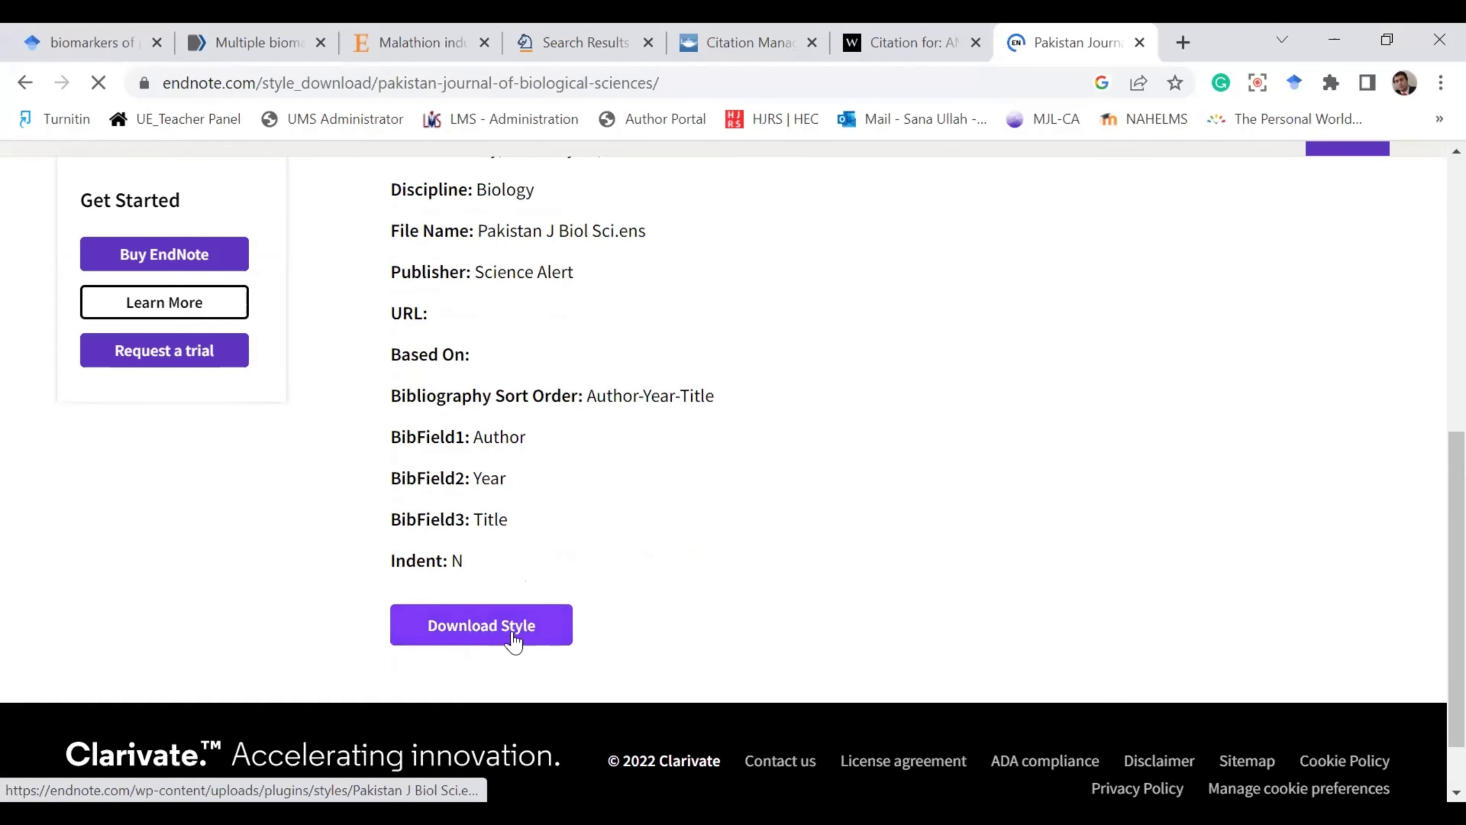
click(478, 638)
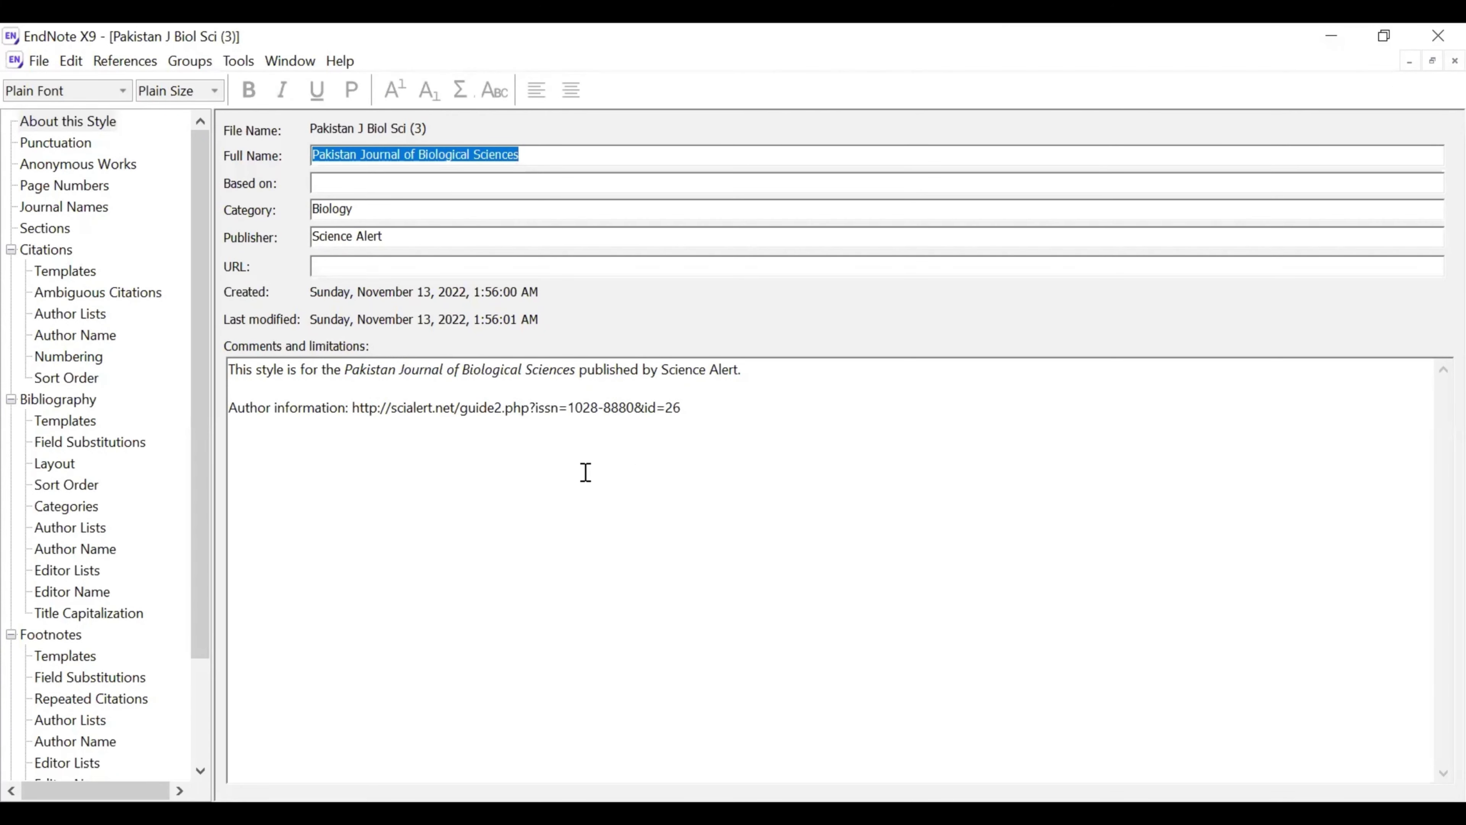
Step: Save the opened output style under the name "Pak Journal of Biological Sciences" and close it
click(413, 235)
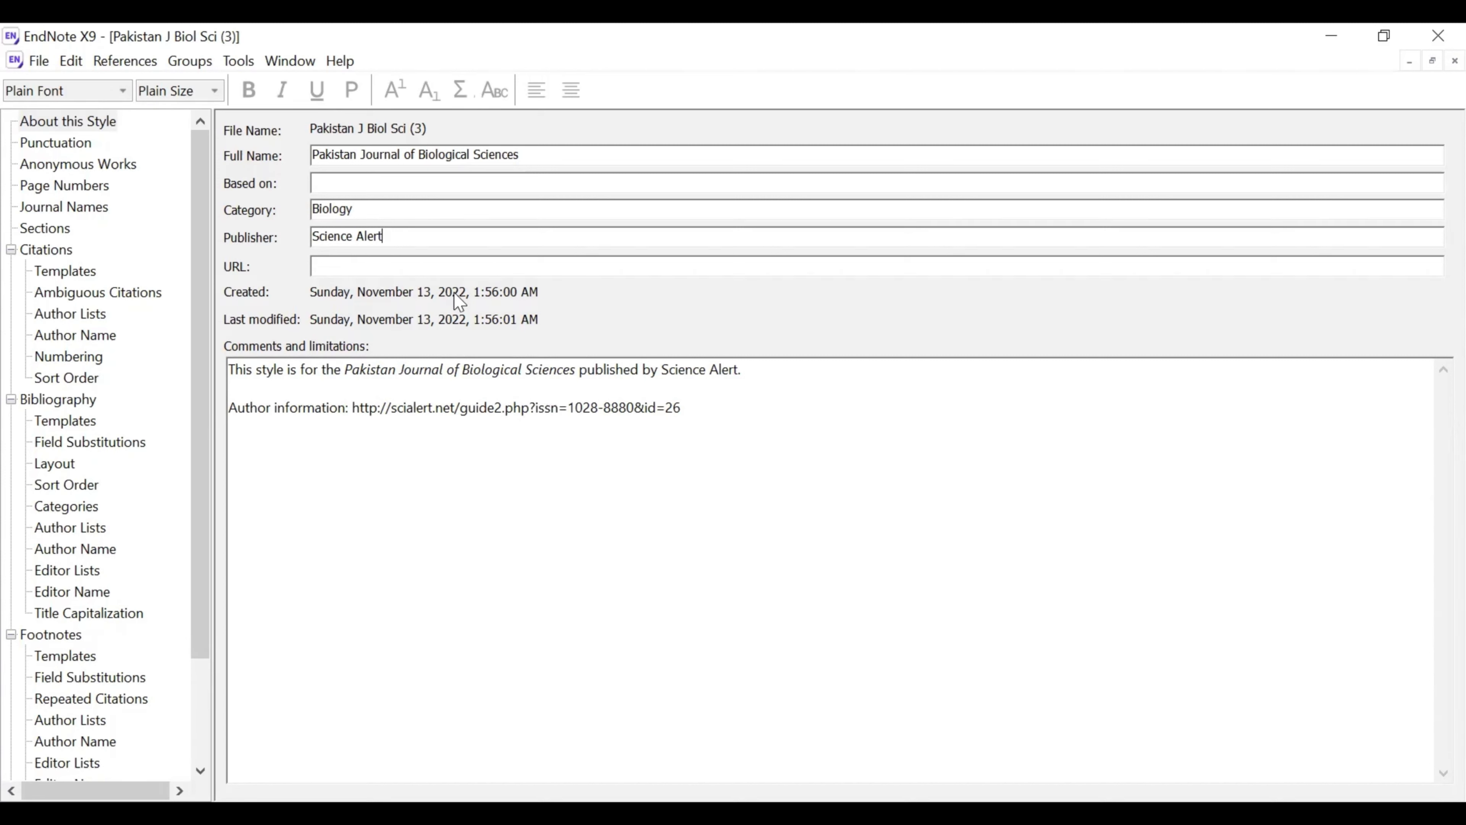
click(39, 63)
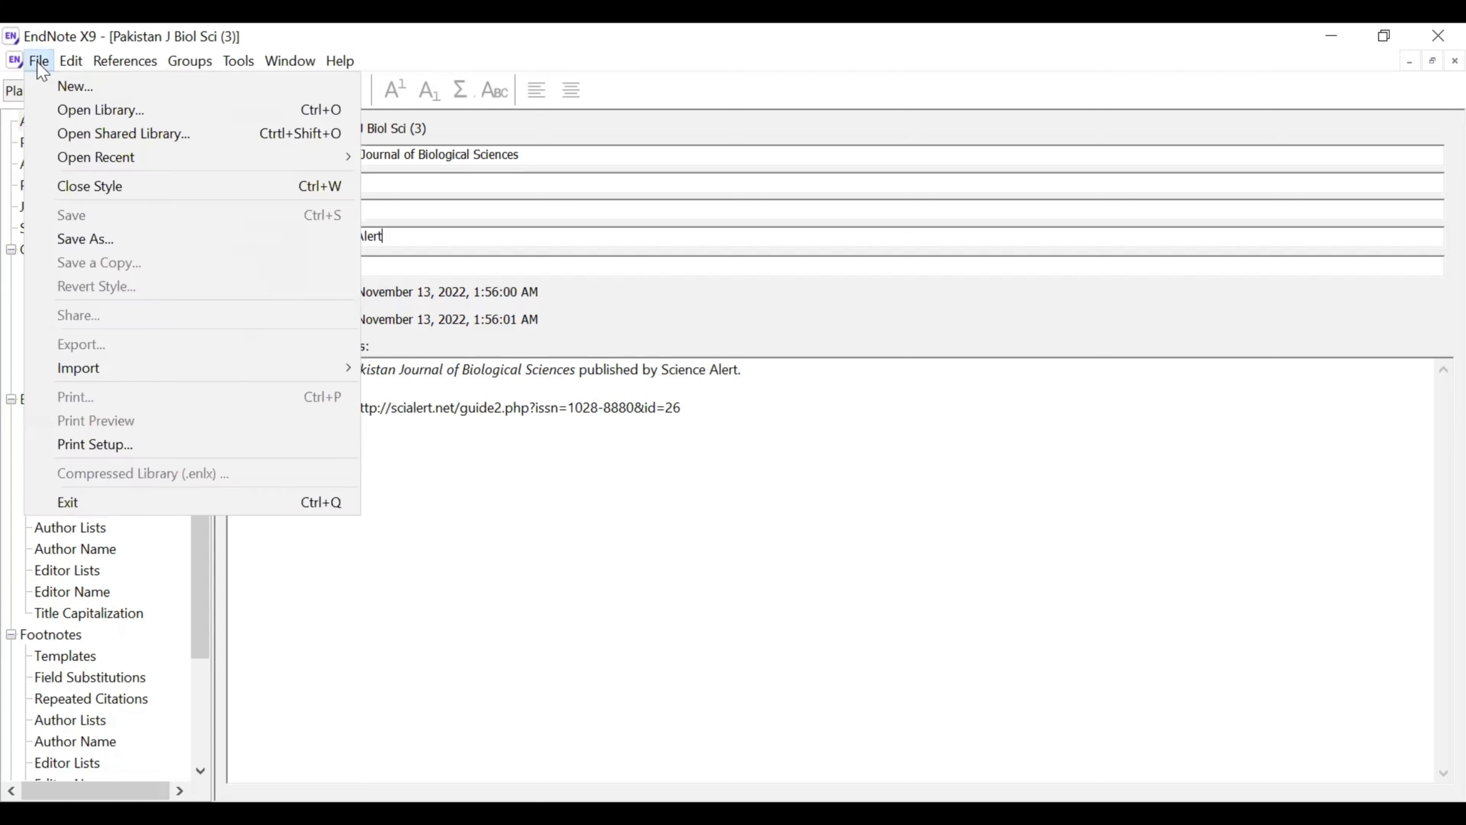
click(166, 243)
click(768, 406)
drag(768, 406, 508, 434)
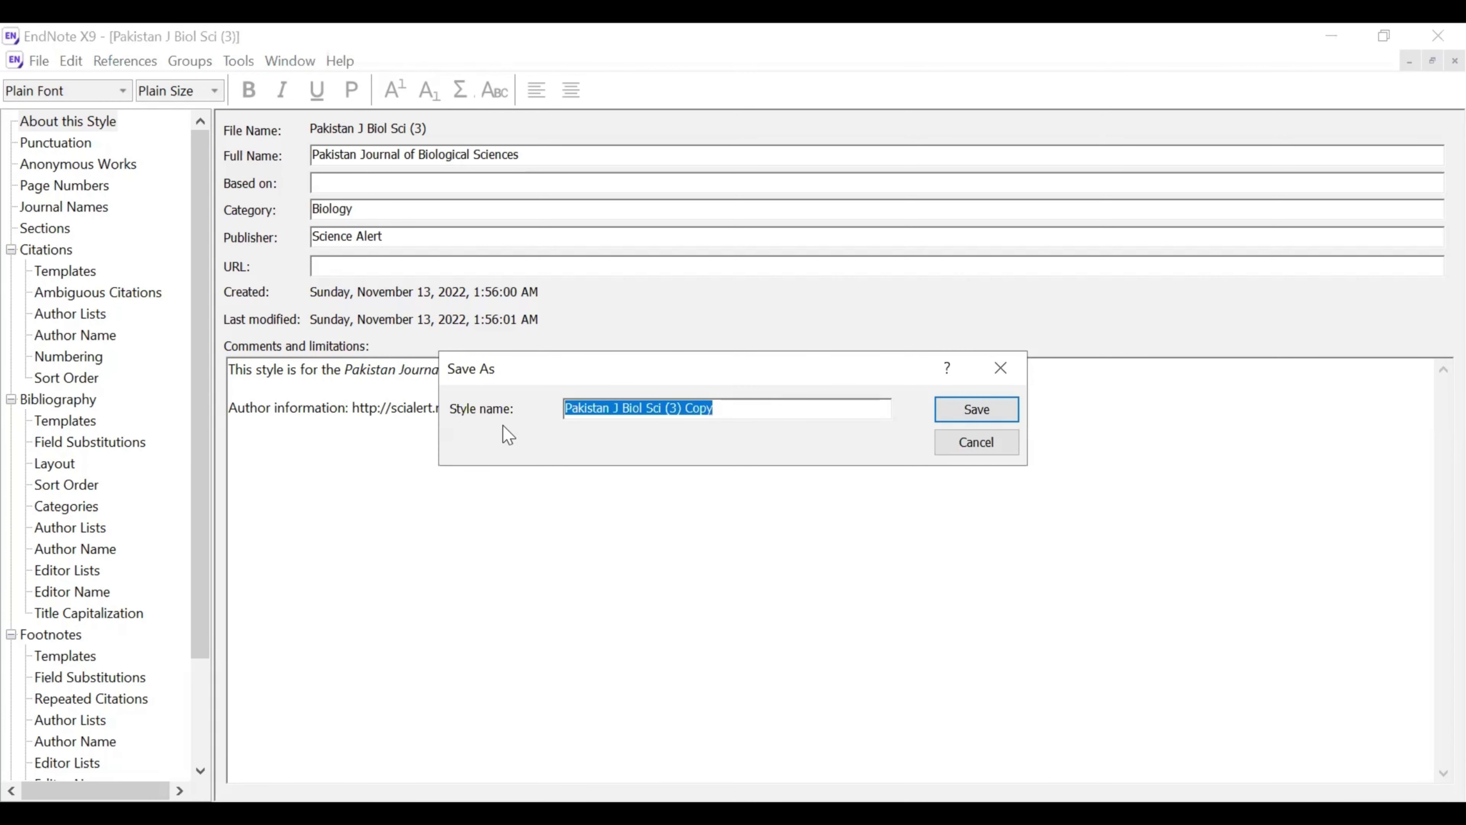
text(Pak Journal o)
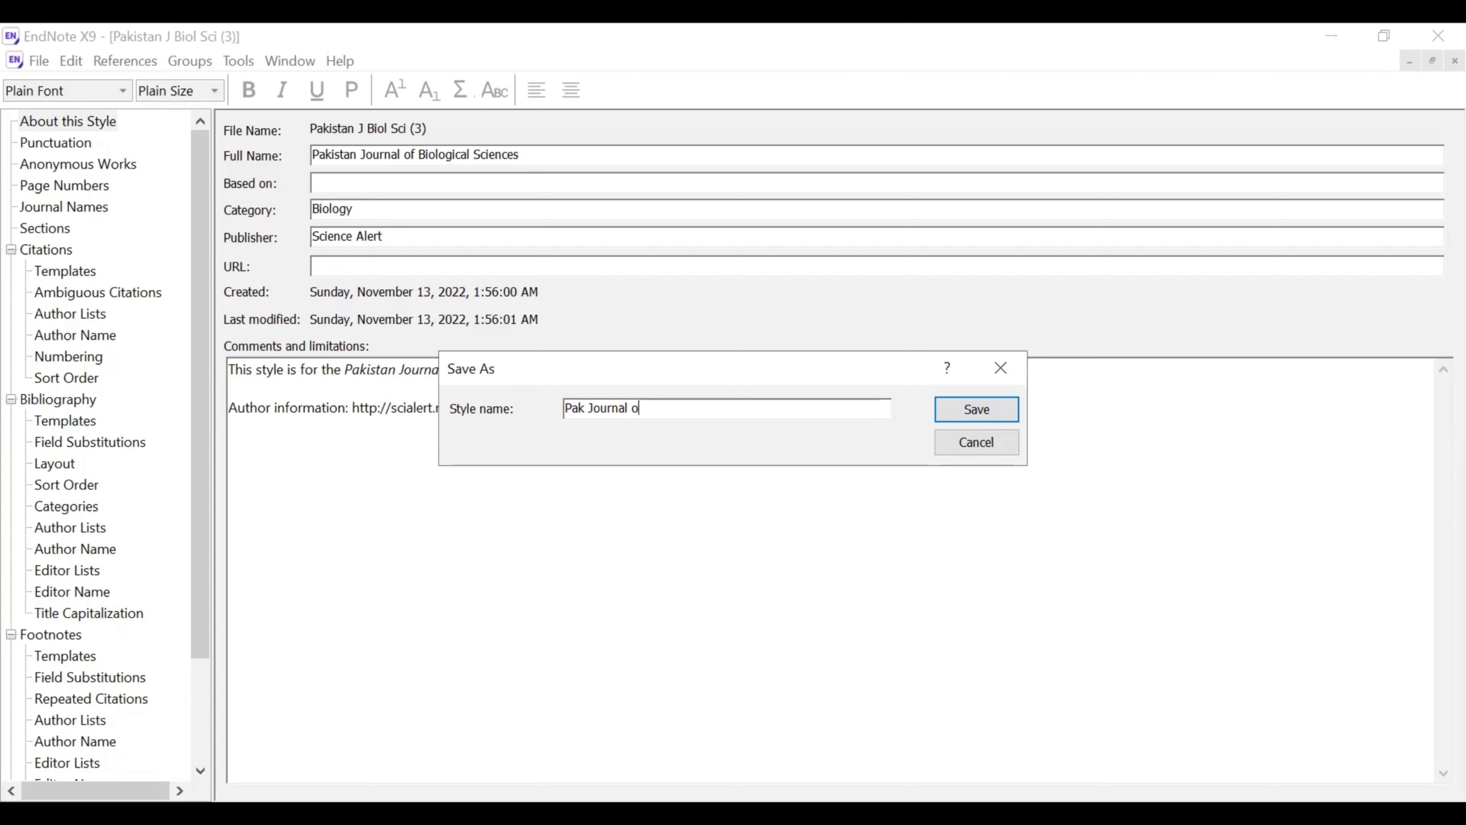
text(f Biological Sciences)
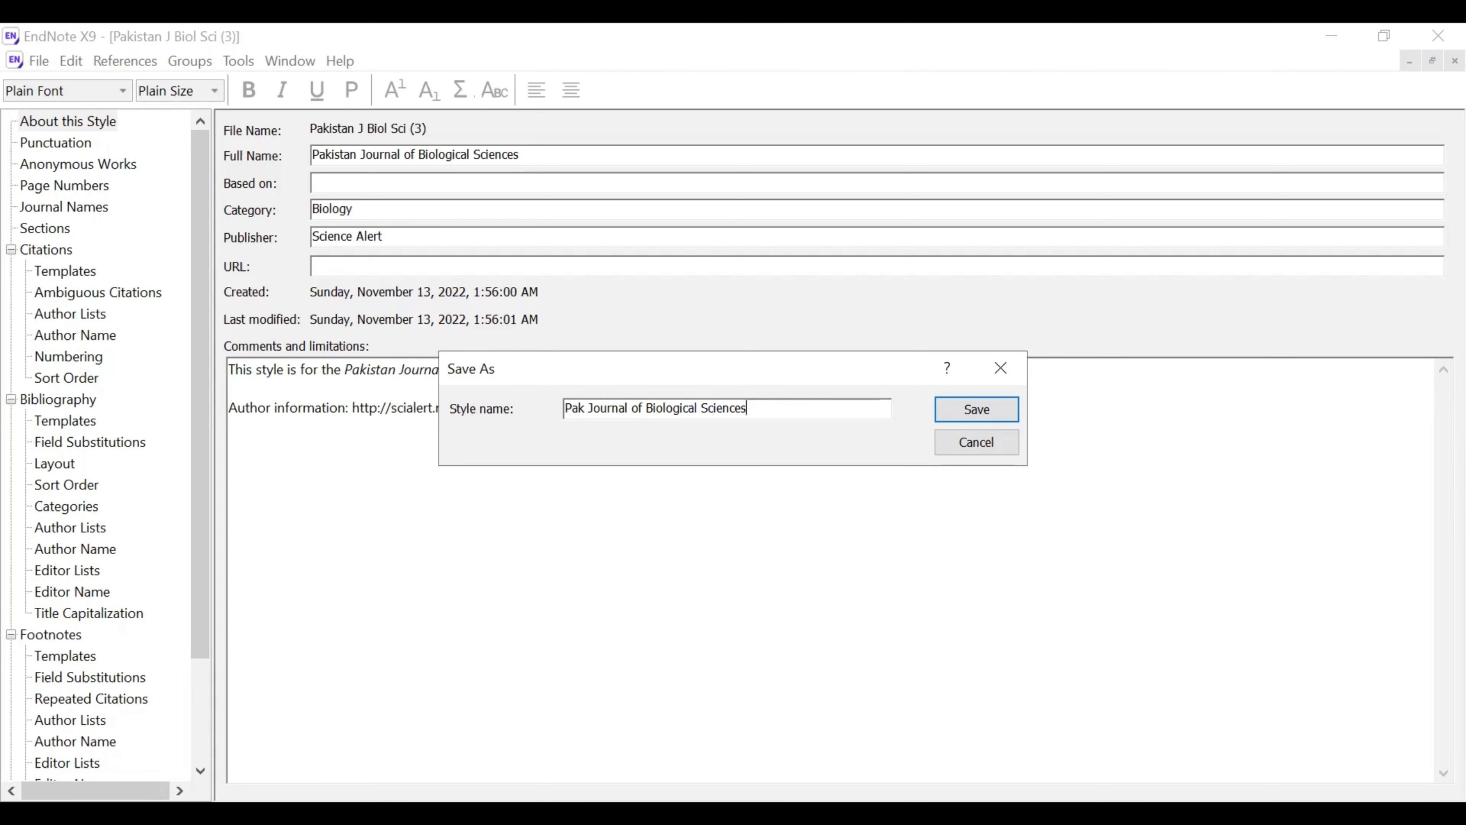
click(944, 411)
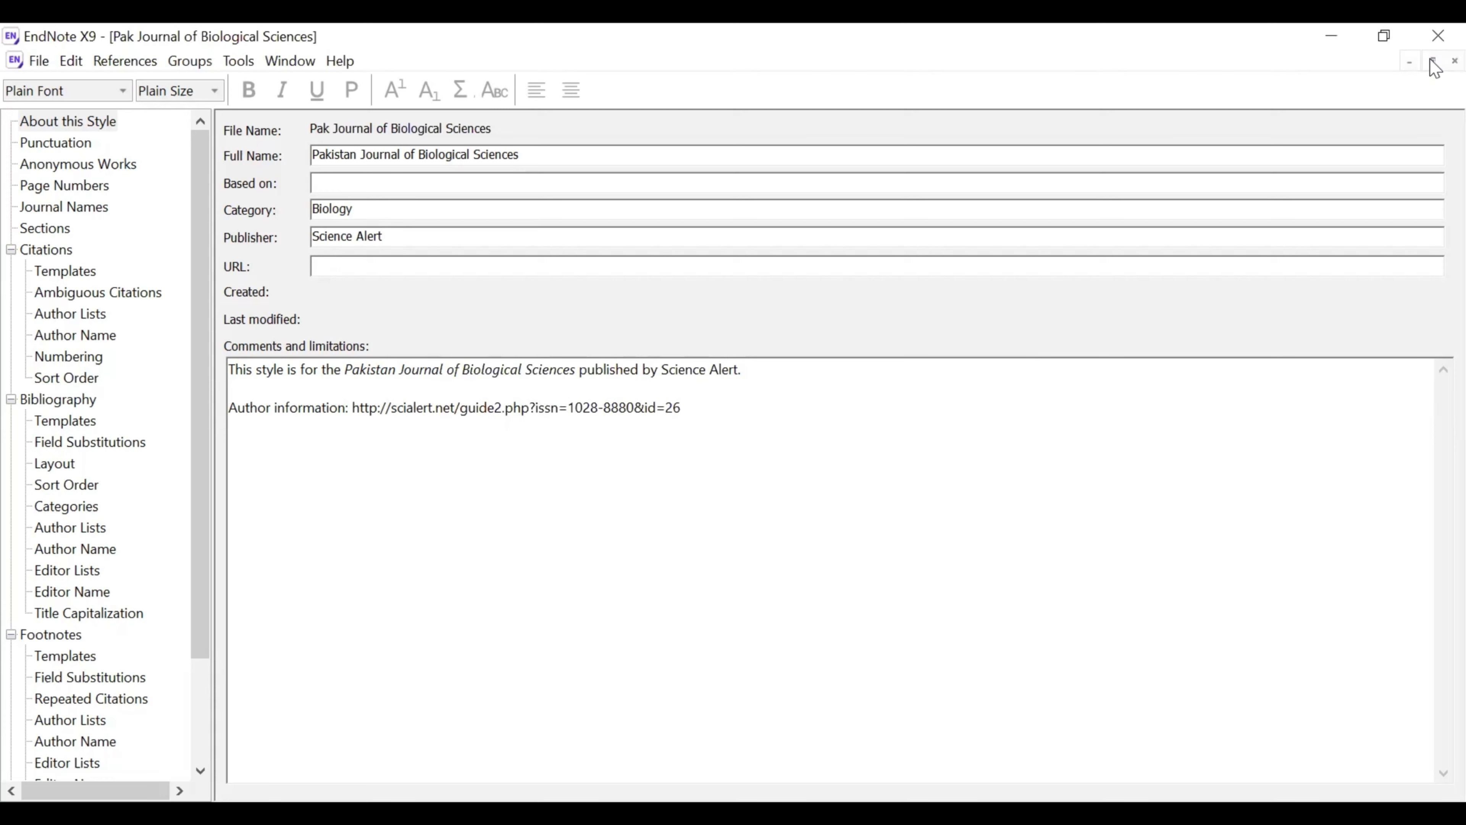
click(1455, 61)
Step: Enable the Pak Journal of Biological Sciences style in the Style Manager and close the manager
click(207, 91)
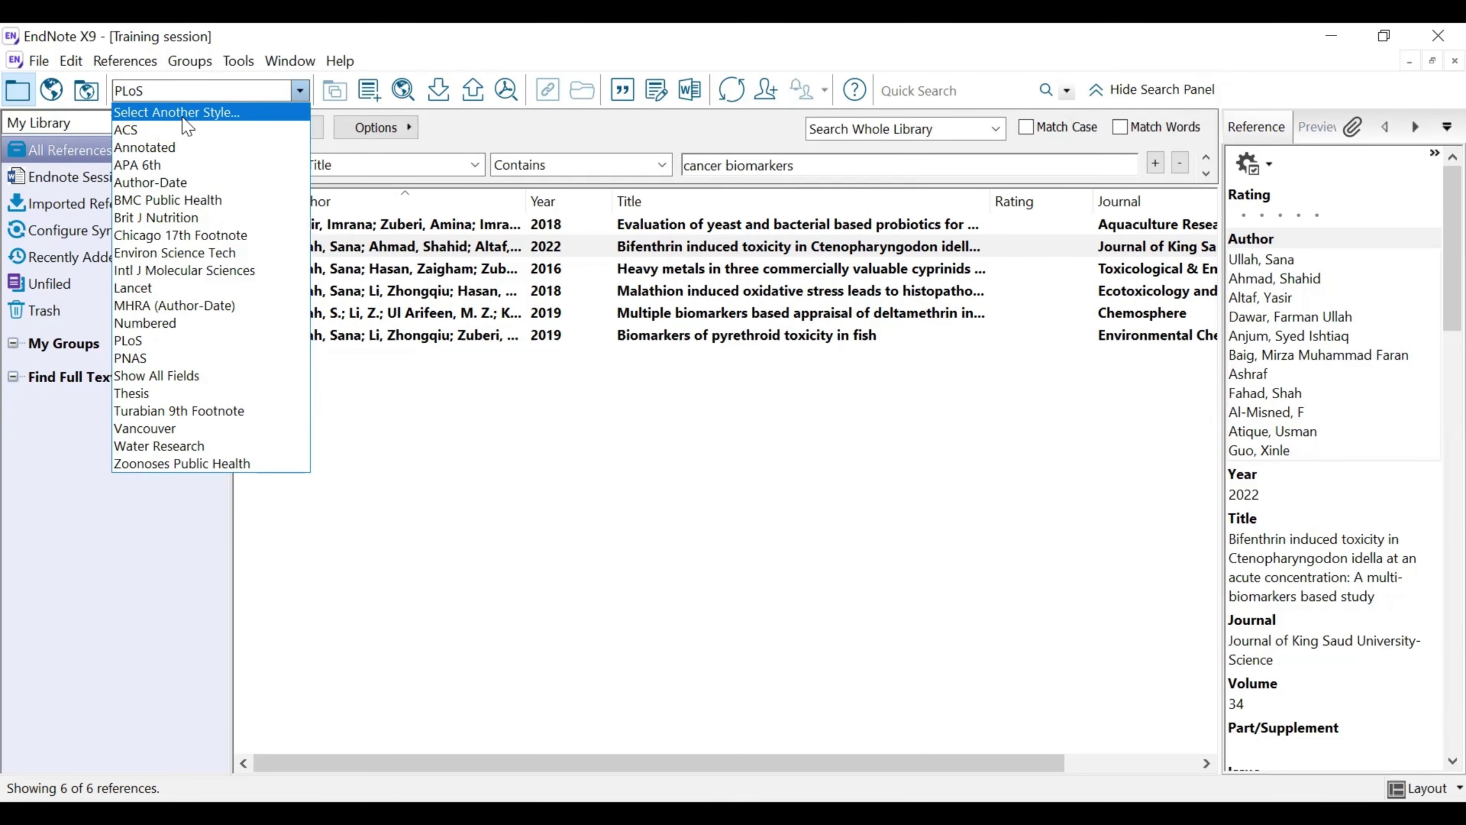
click(68, 70)
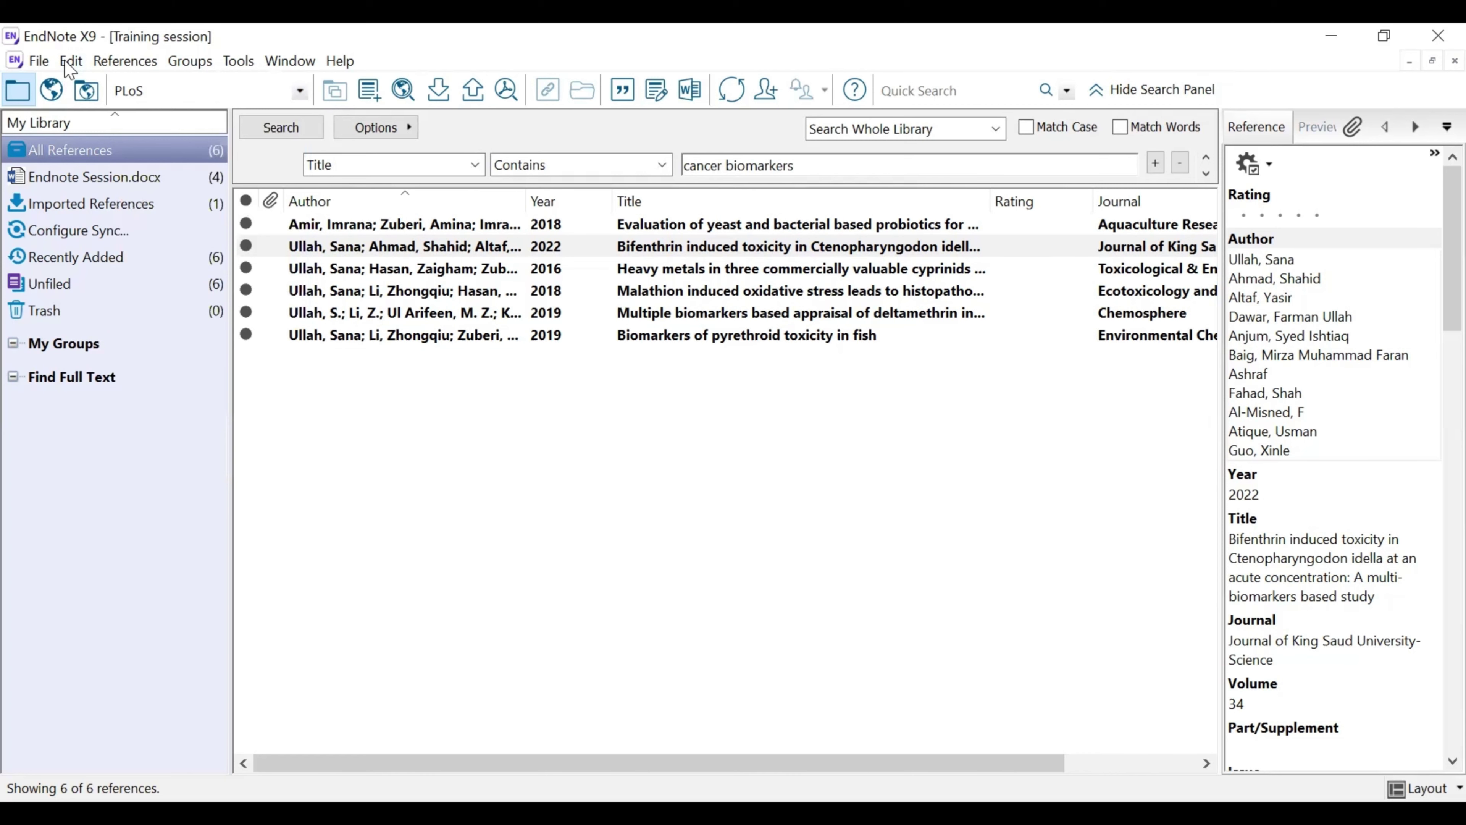
click(67, 62)
mouse_move(159, 389)
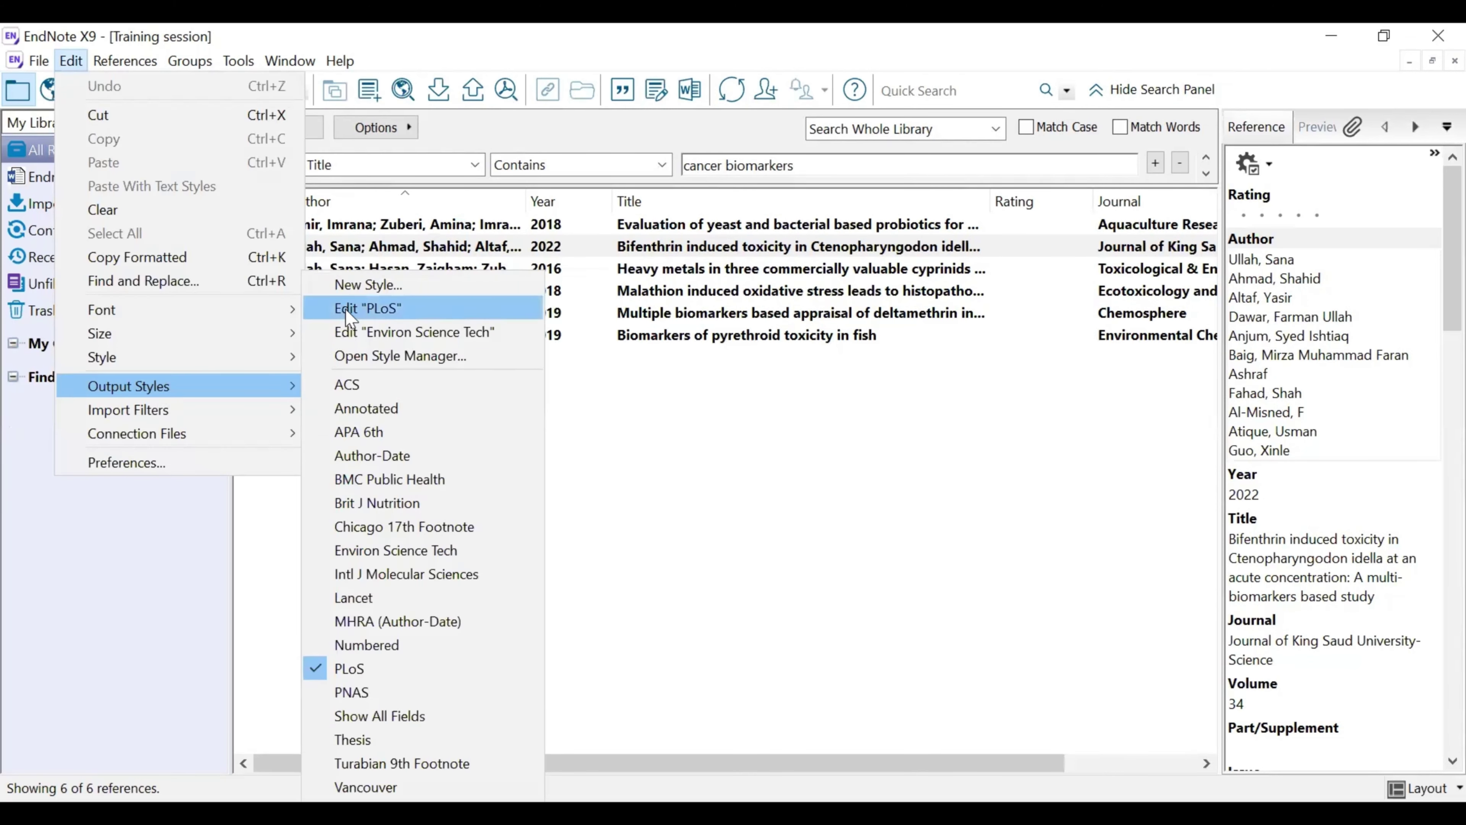
click(375, 354)
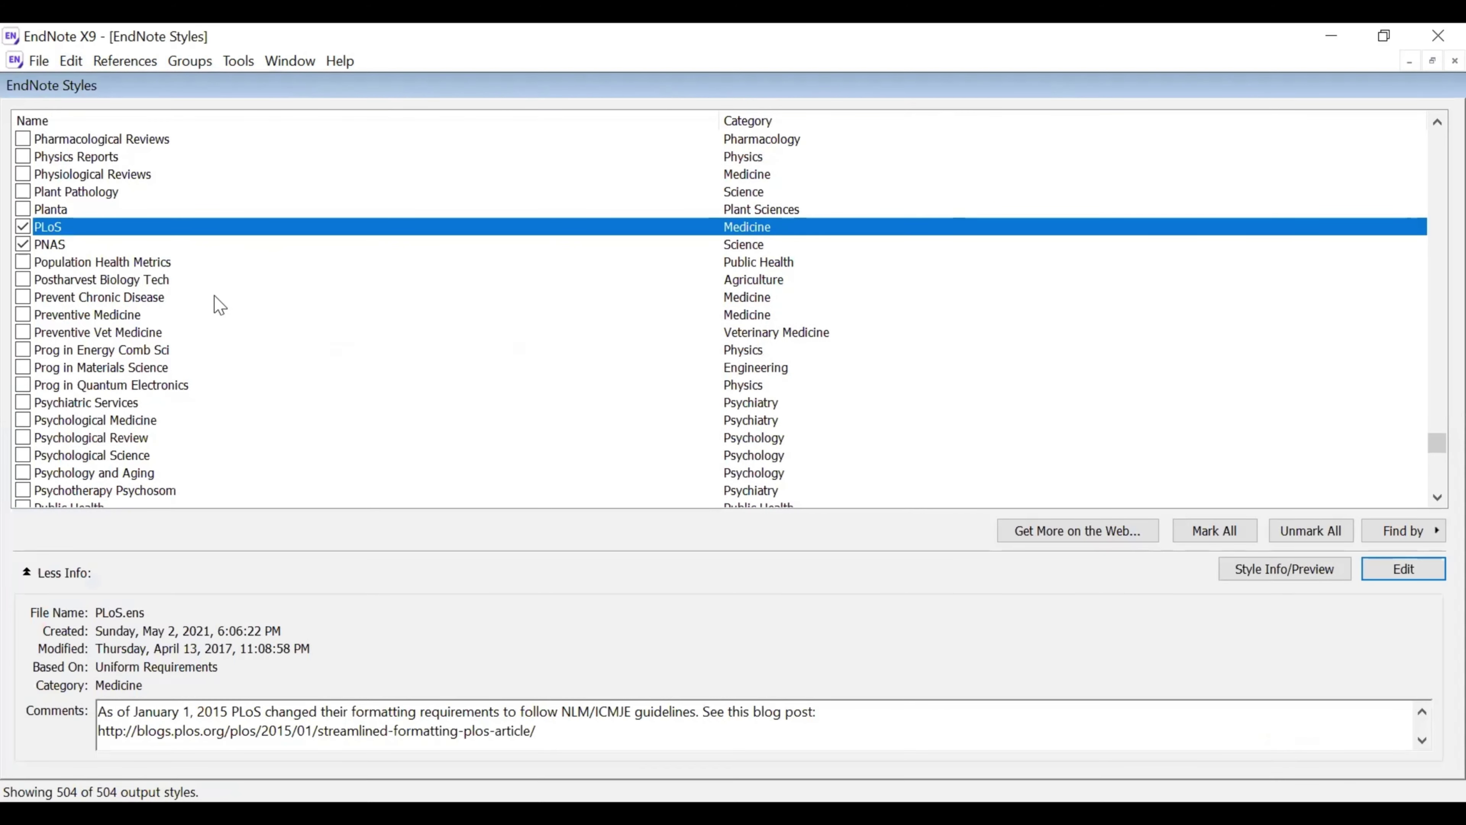
click(166, 368)
scroll(166, 347, up, 1)
scroll(167, 340, up, 1)
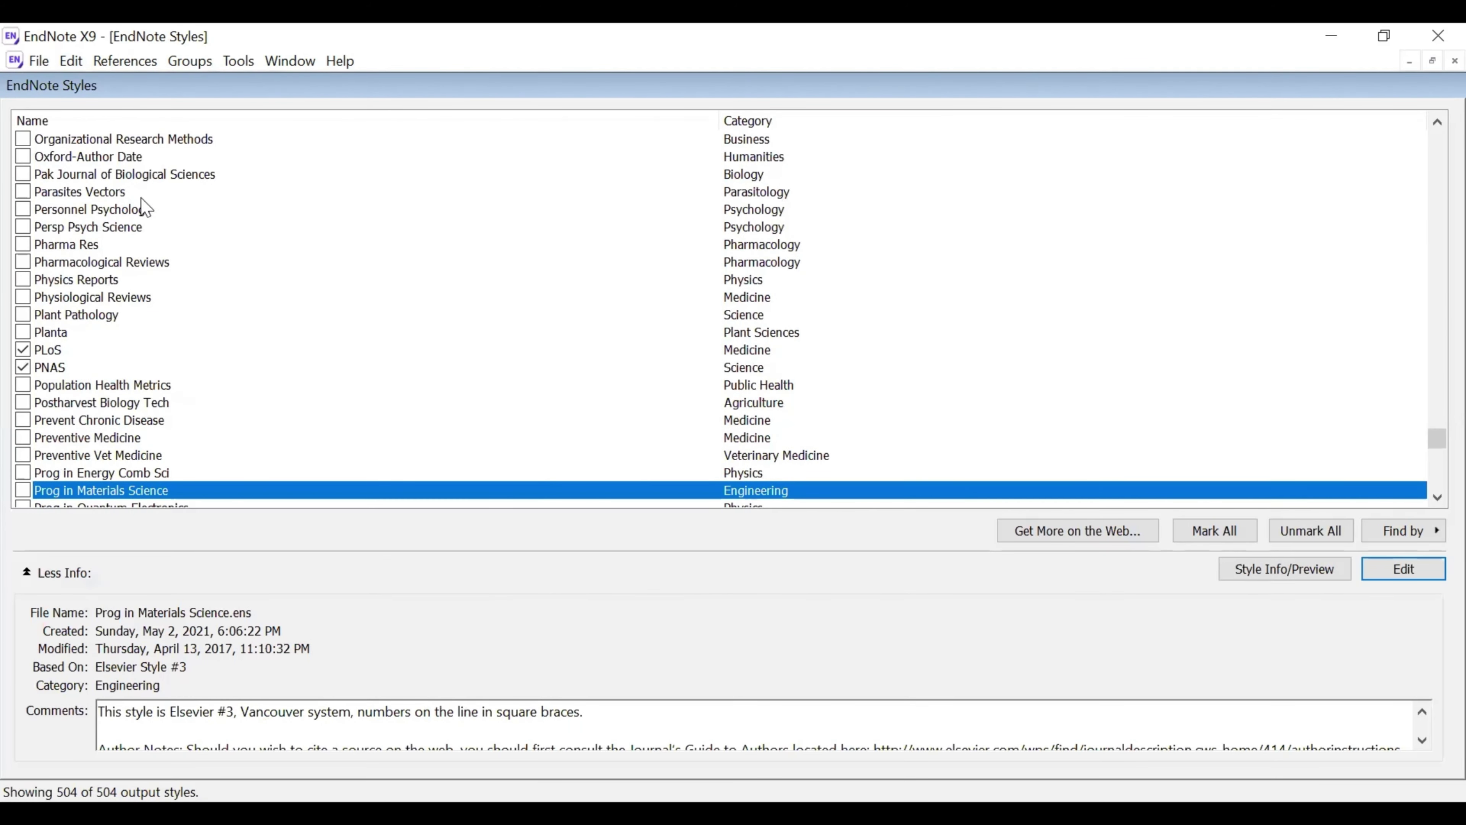
click(147, 175)
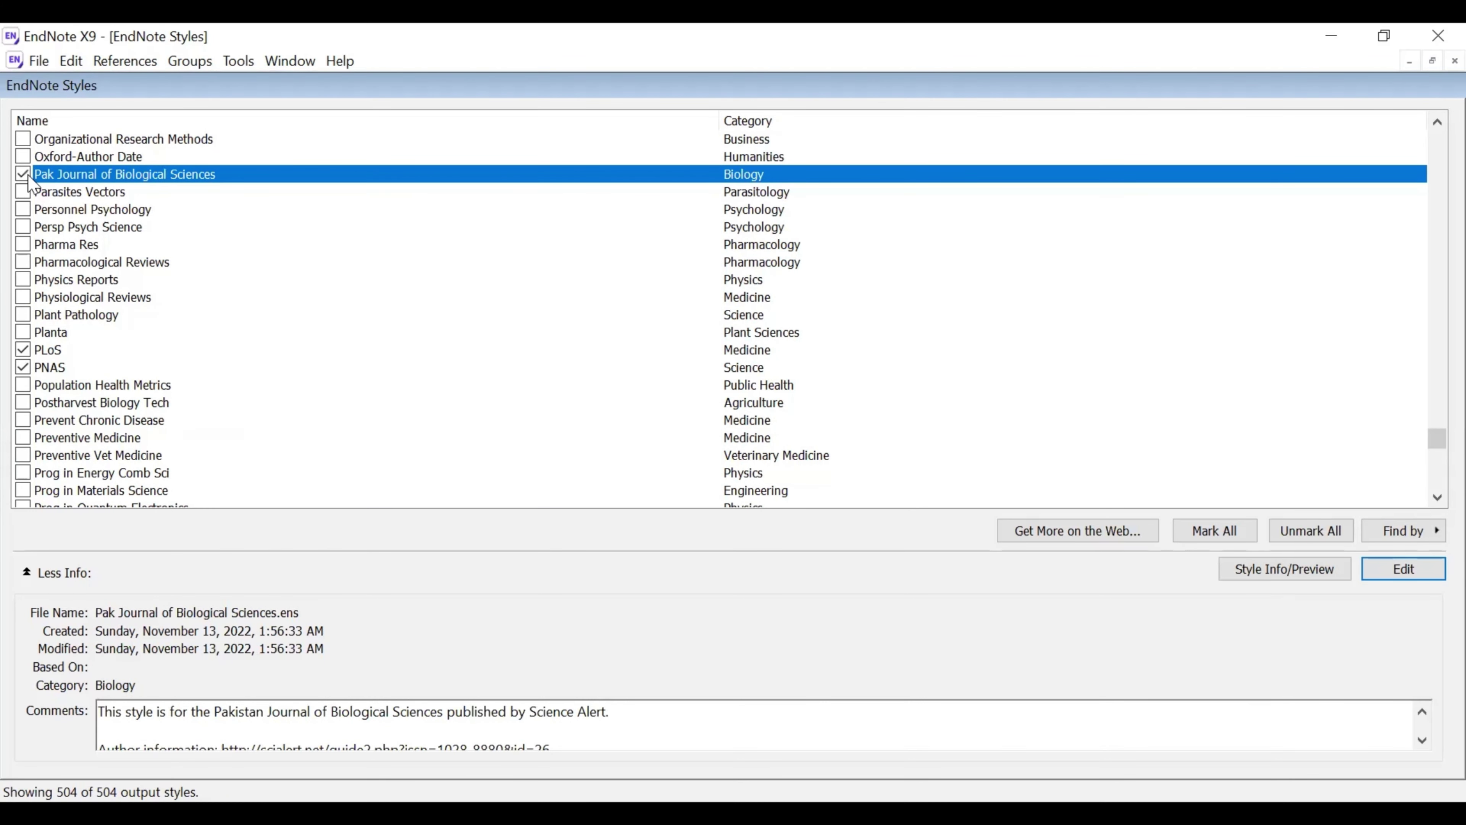
click(1454, 60)
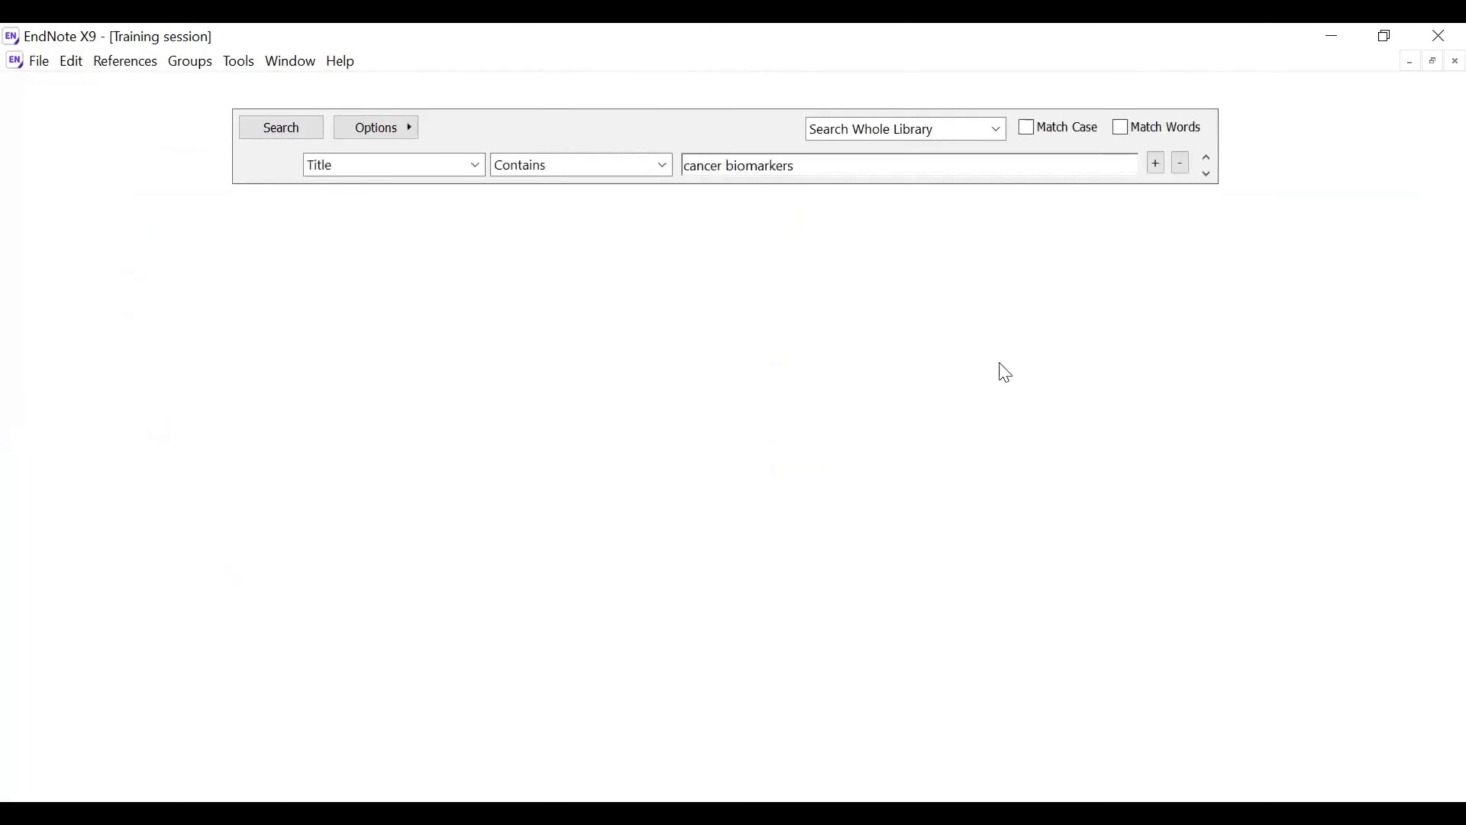
Step: Choose Pak Journal of Biological Sciences as the library's output style, then apply the same style to the Word document
click(153, 92)
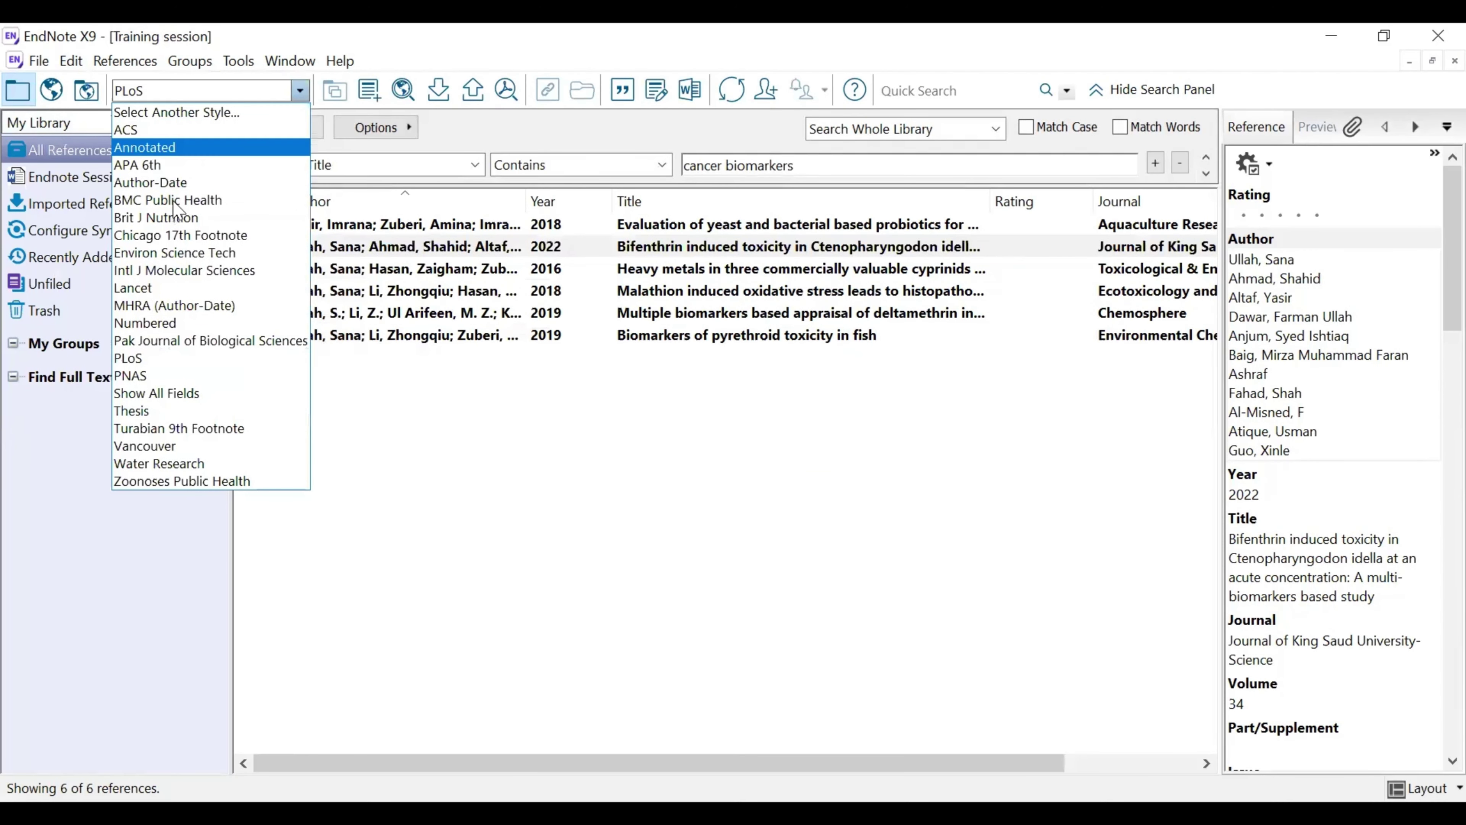
click(205, 340)
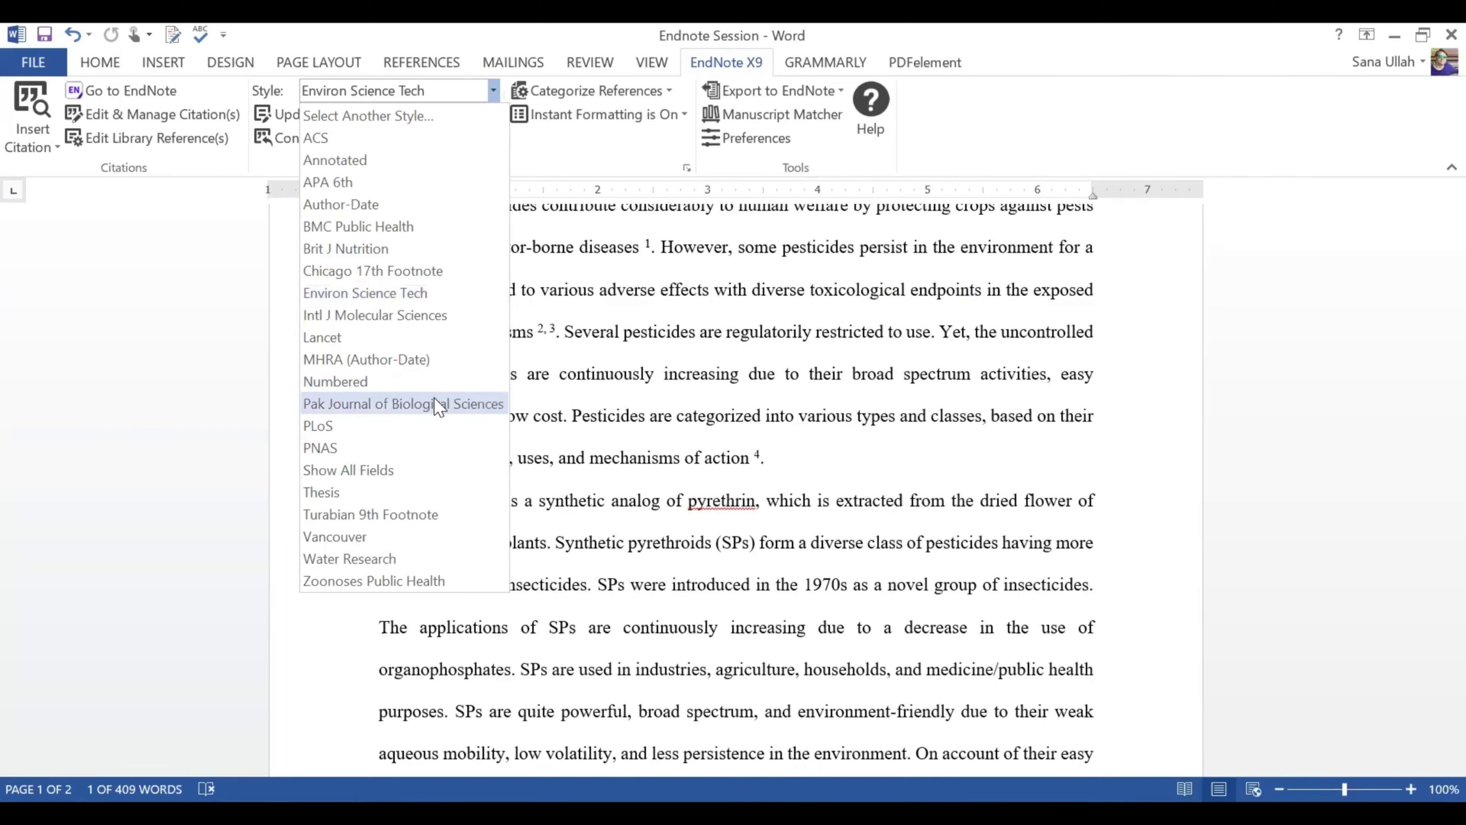
click(435, 397)
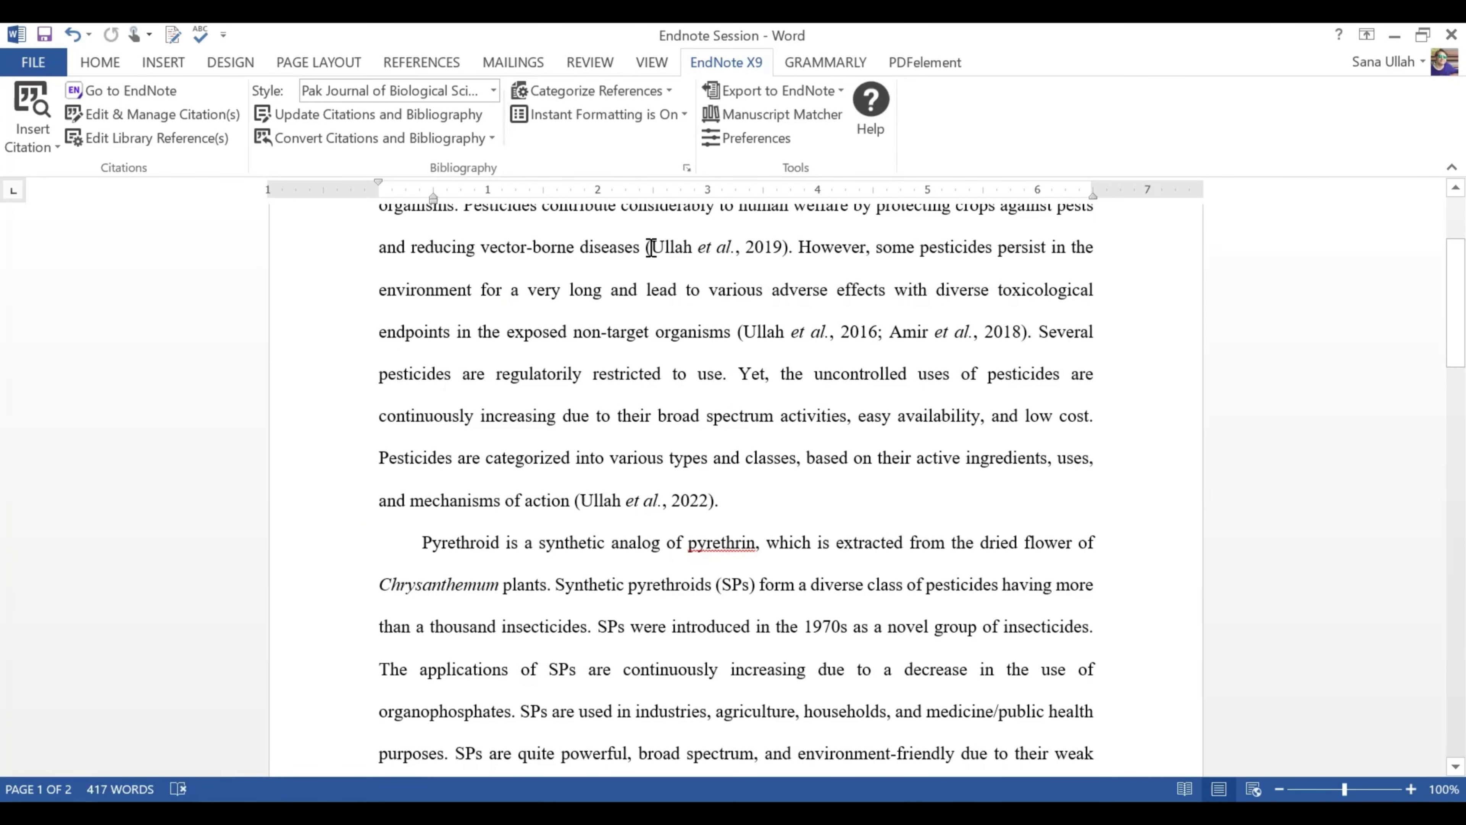
Step: Examine how the in-text citations and the References entries are formatted in the Pak Journal of Biological Sciences style
drag(648, 248, 784, 247)
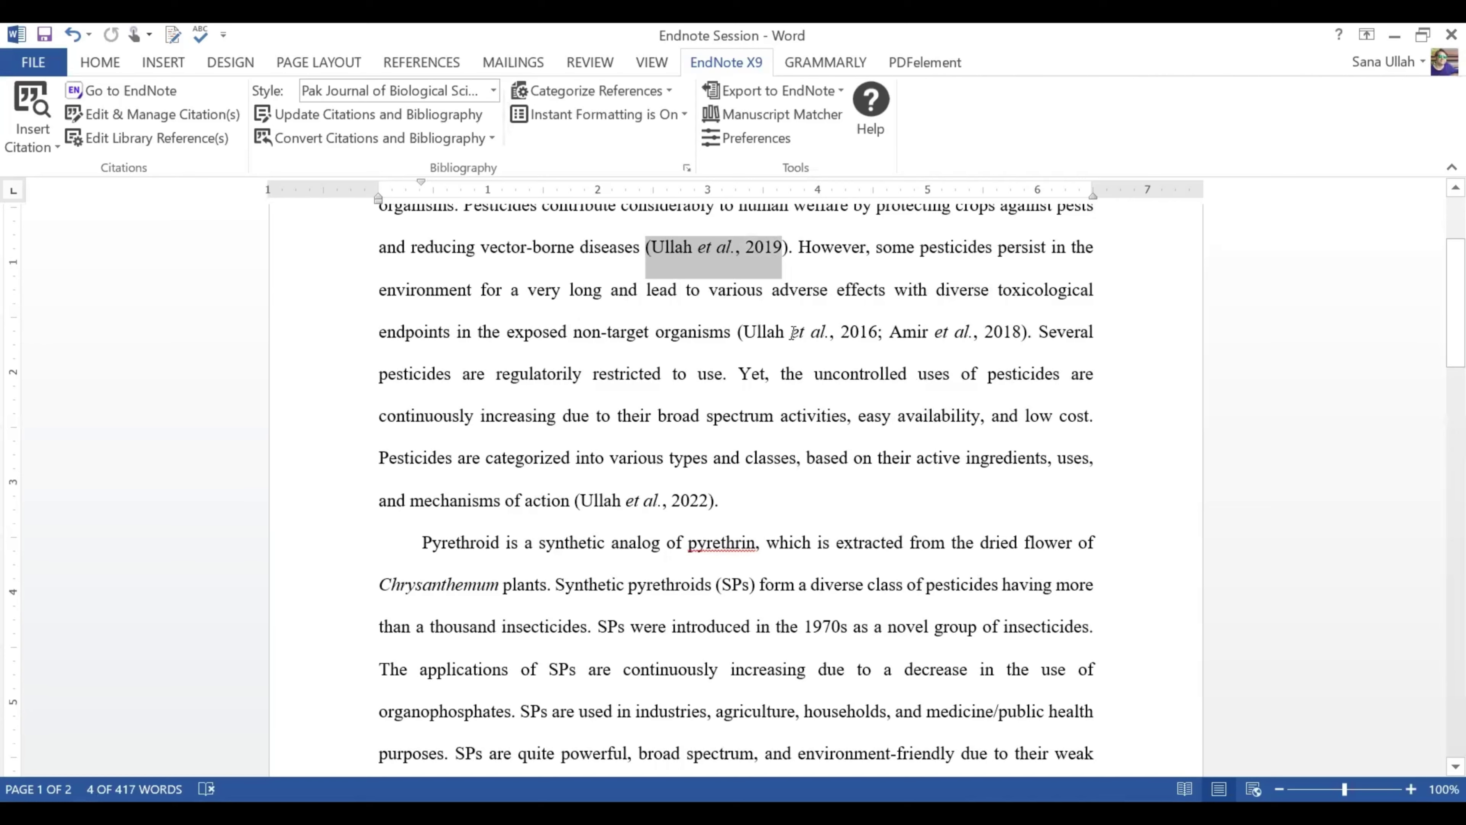
drag(794, 331, 843, 333)
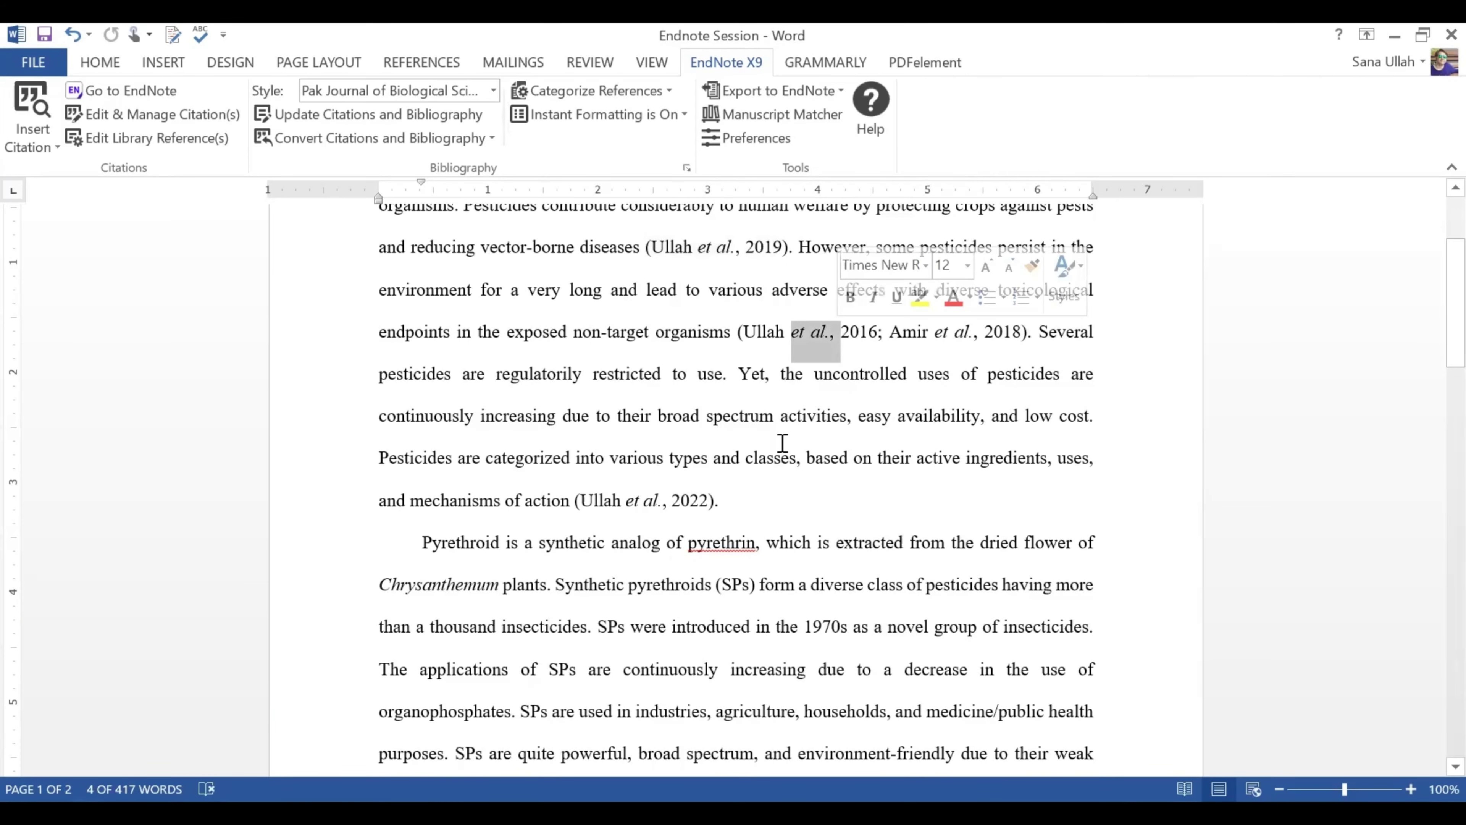
scroll(695, 420, down, 5)
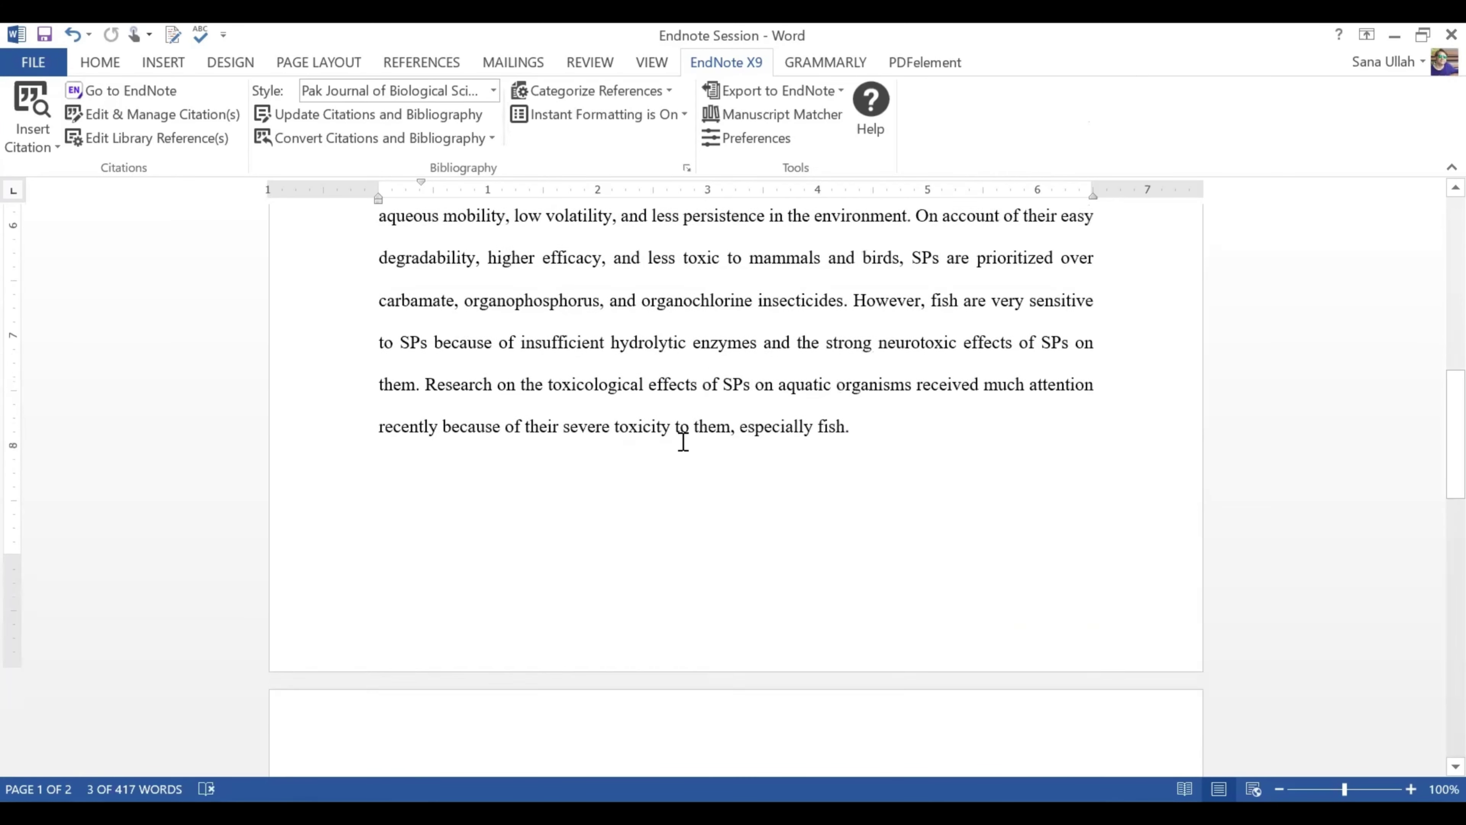
scroll(683, 442, down, 5)
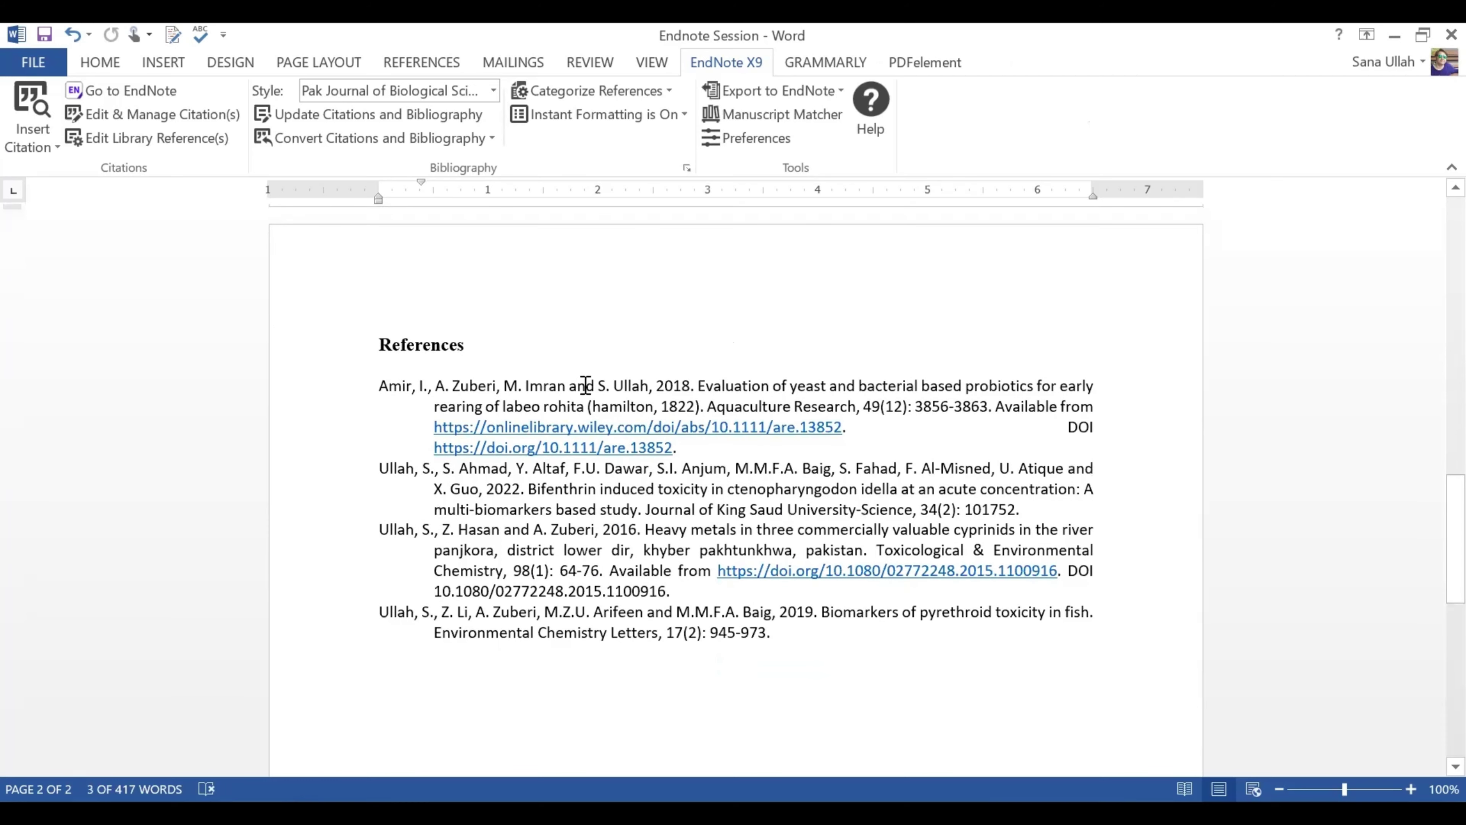
drag(585, 385, 691, 384)
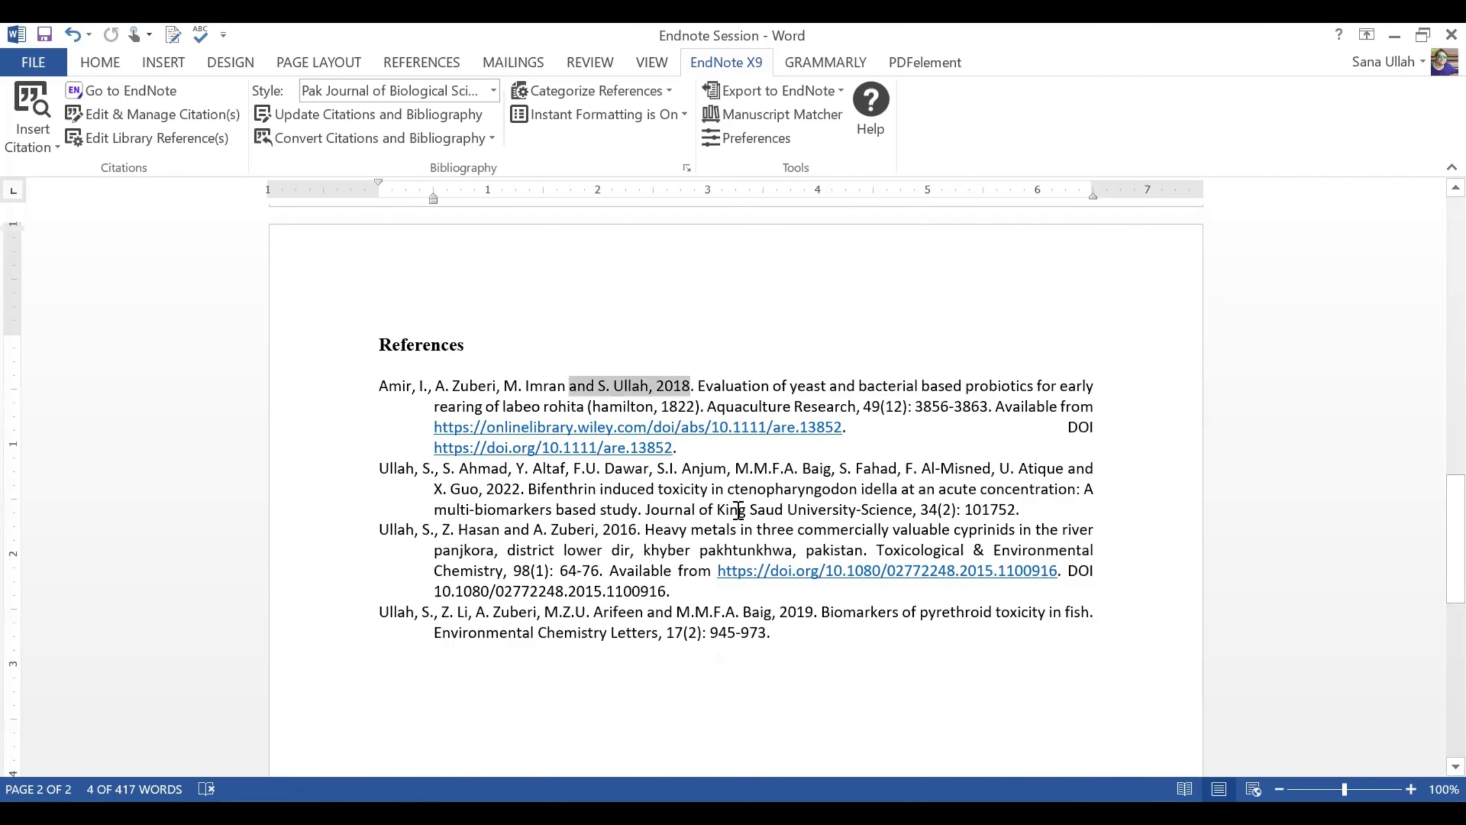
click(939, 467)
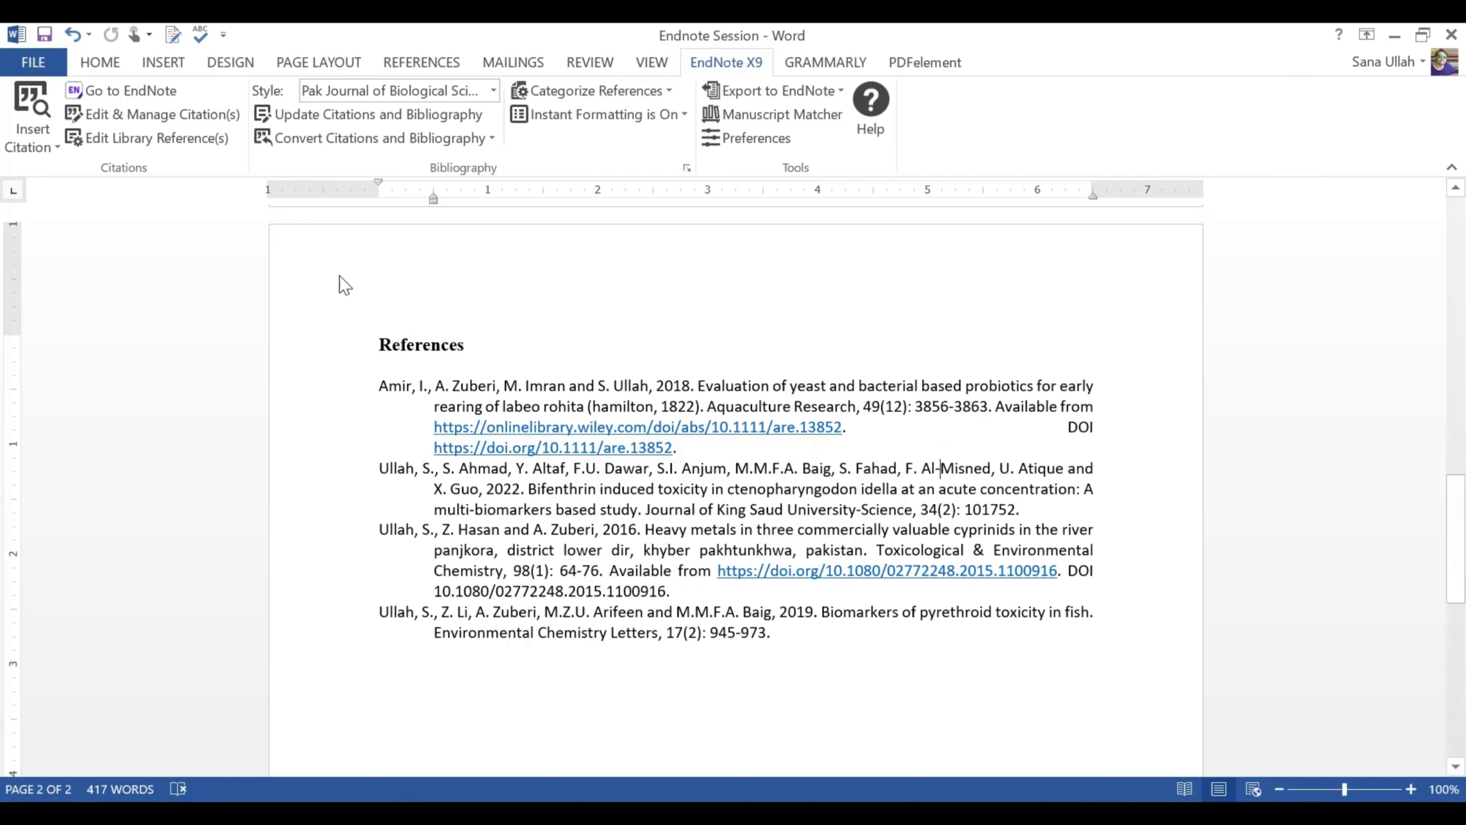
Step: Switch to EndNote, open the Pak Journal of Biological Sciences style for editing and display its Ambiguous Citations settings
key(alt+Tab)
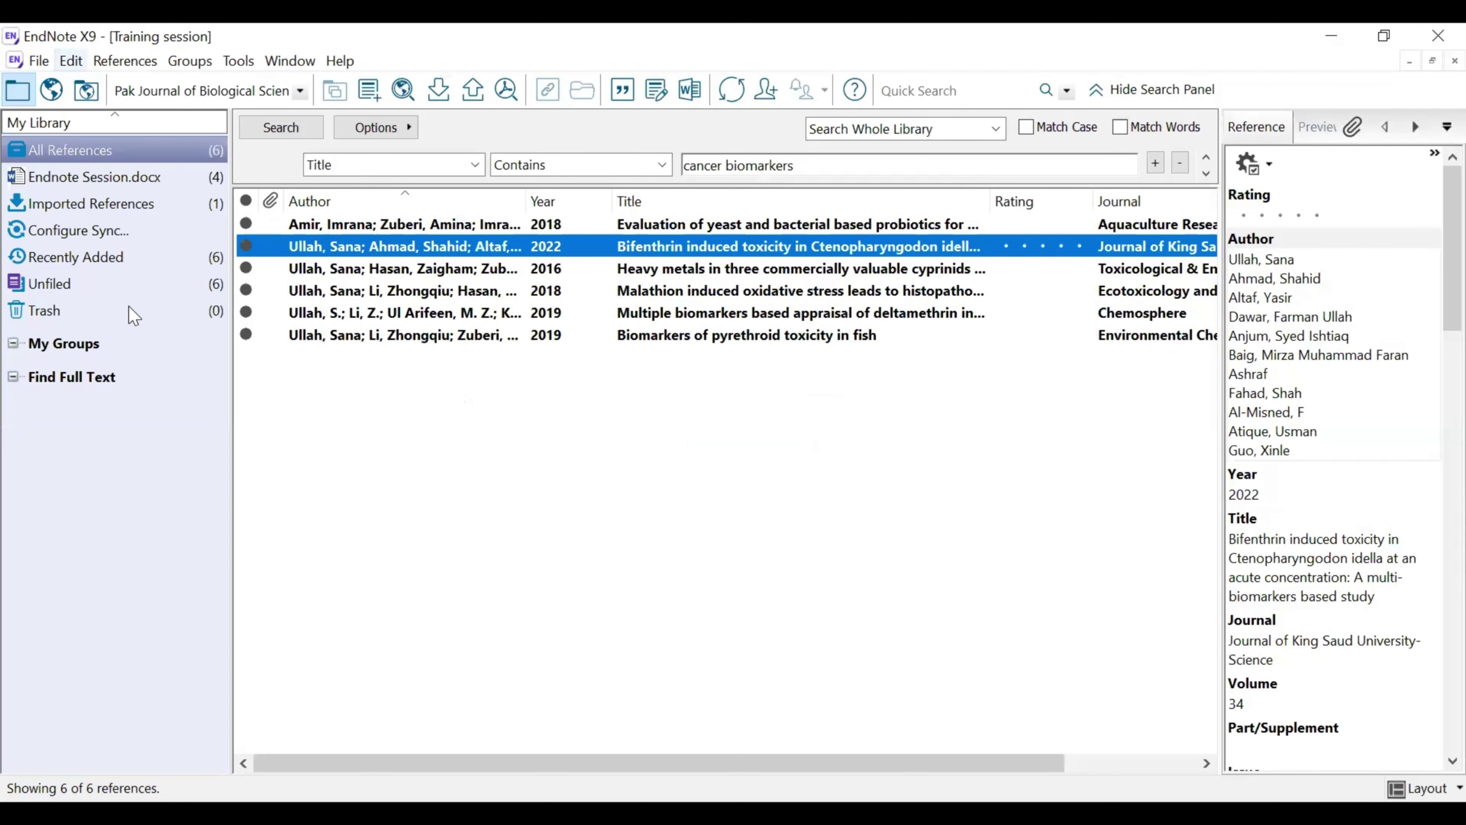
click(71, 61)
mouse_move(147, 384)
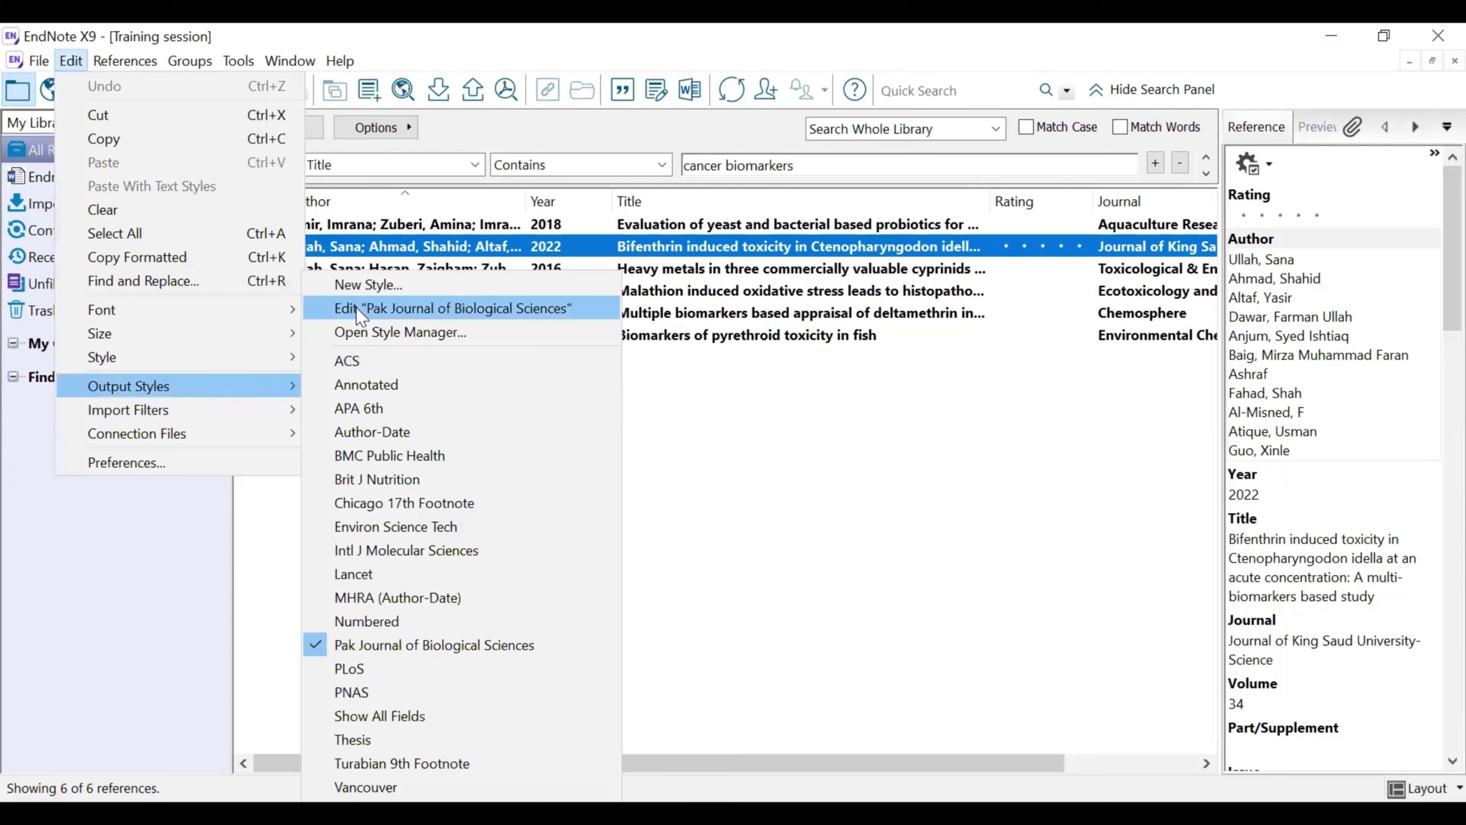
click(358, 309)
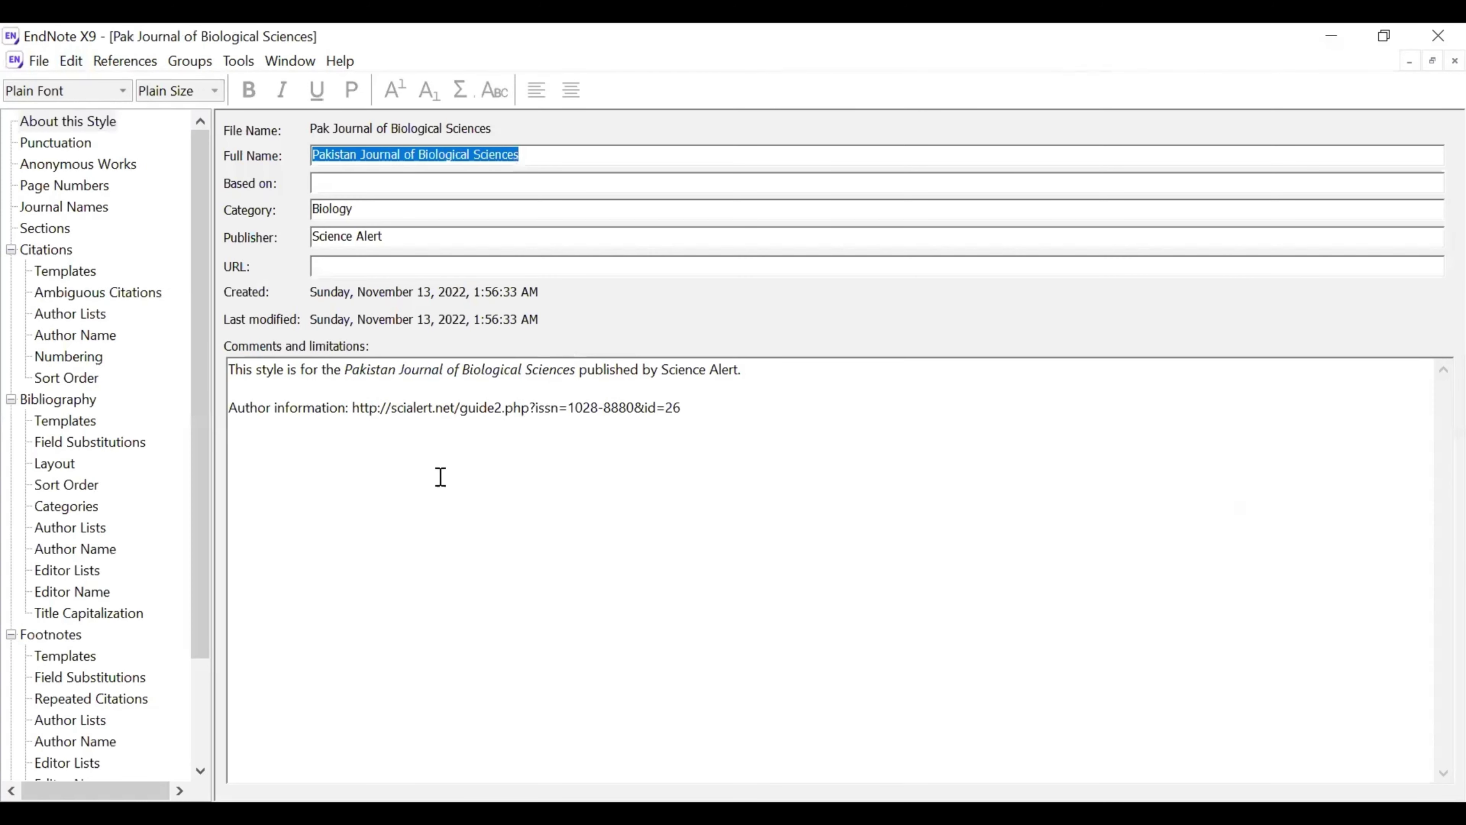
click(55, 251)
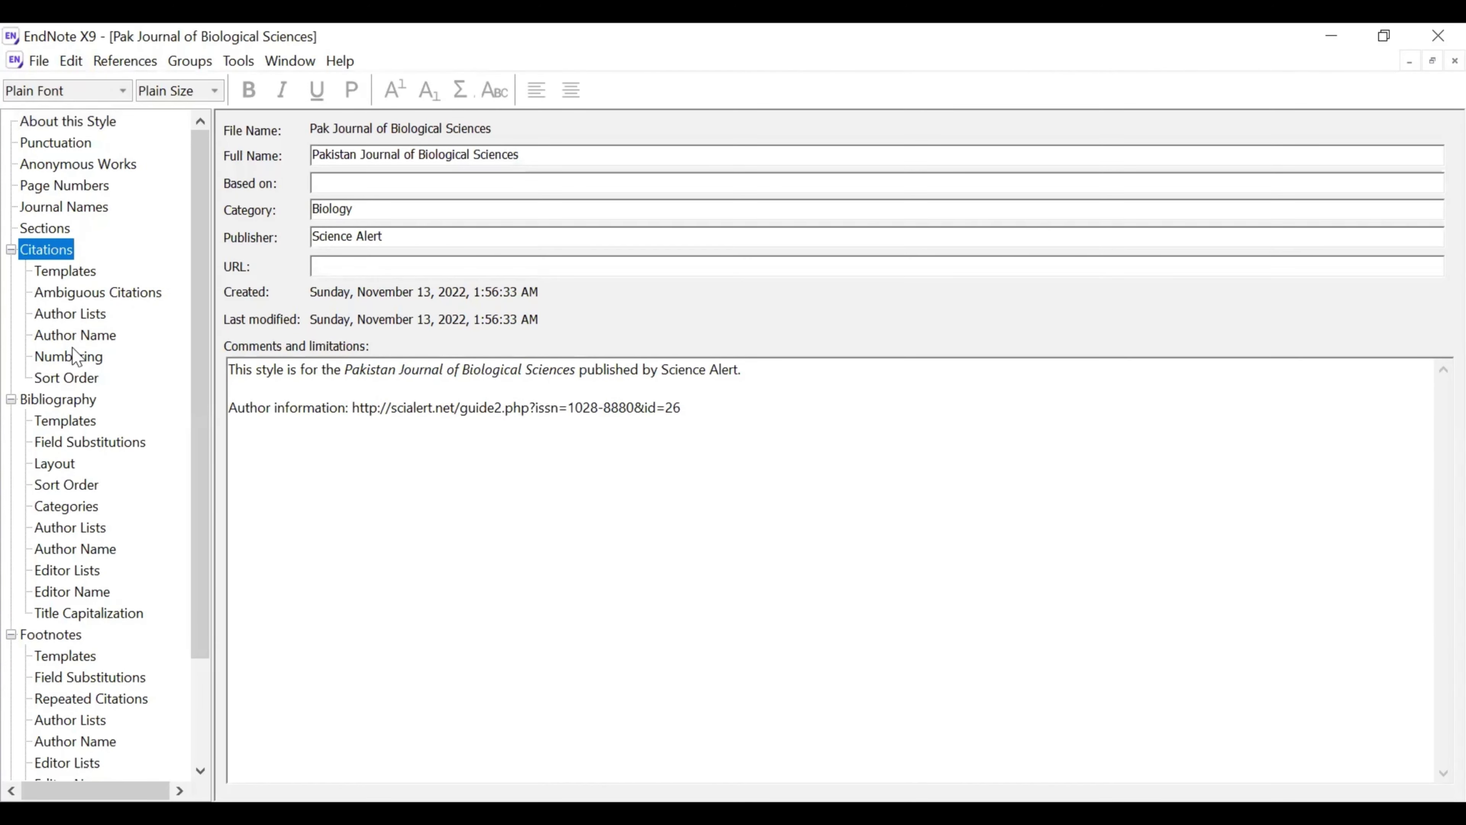
click(78, 291)
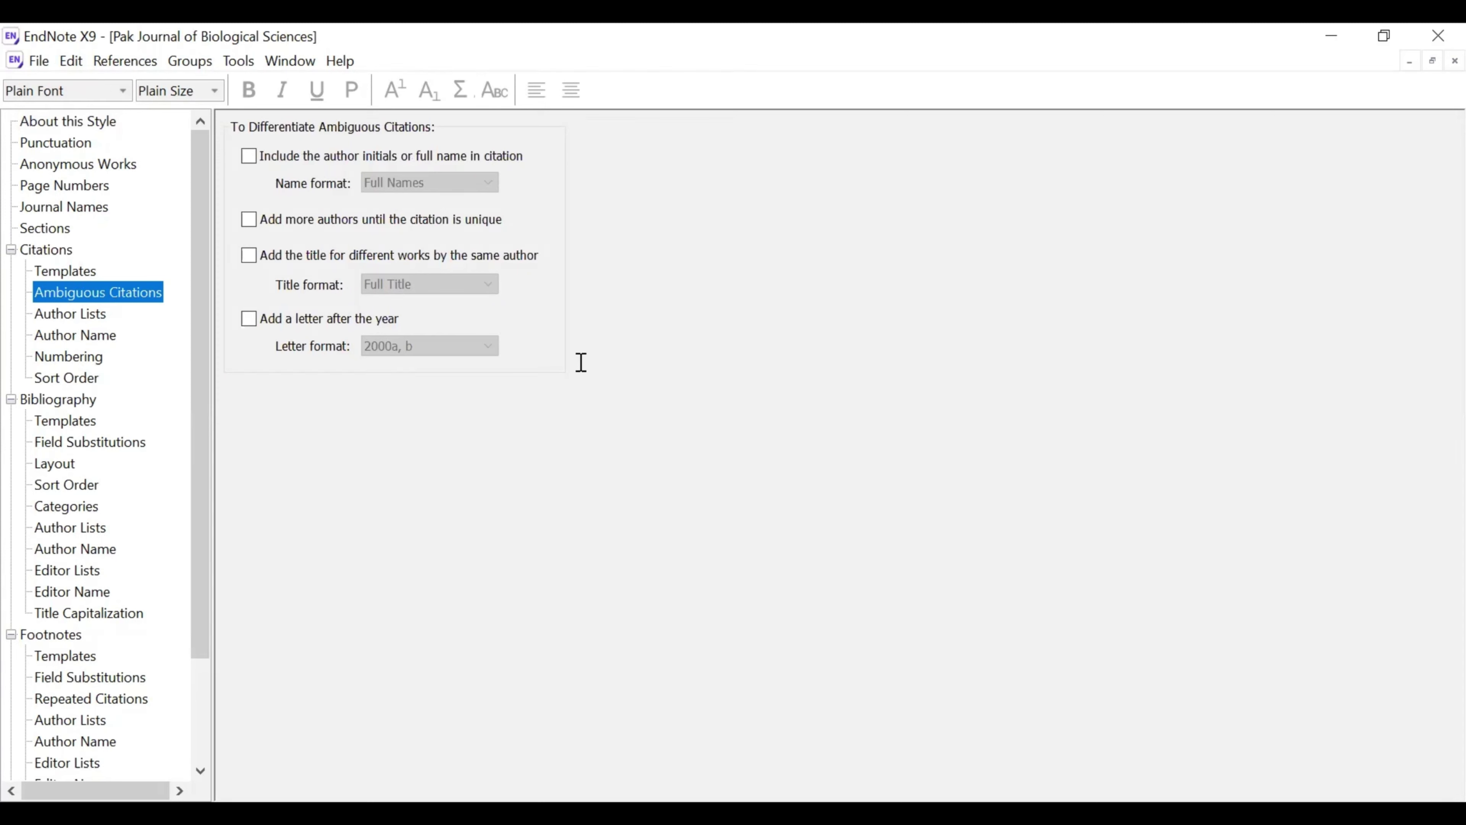
Step: Examine the two-source in-text citation in Word, then return to EndNote and select the style's Bibliography section
key(alt+Tab)
scroll(584, 381, up, 6)
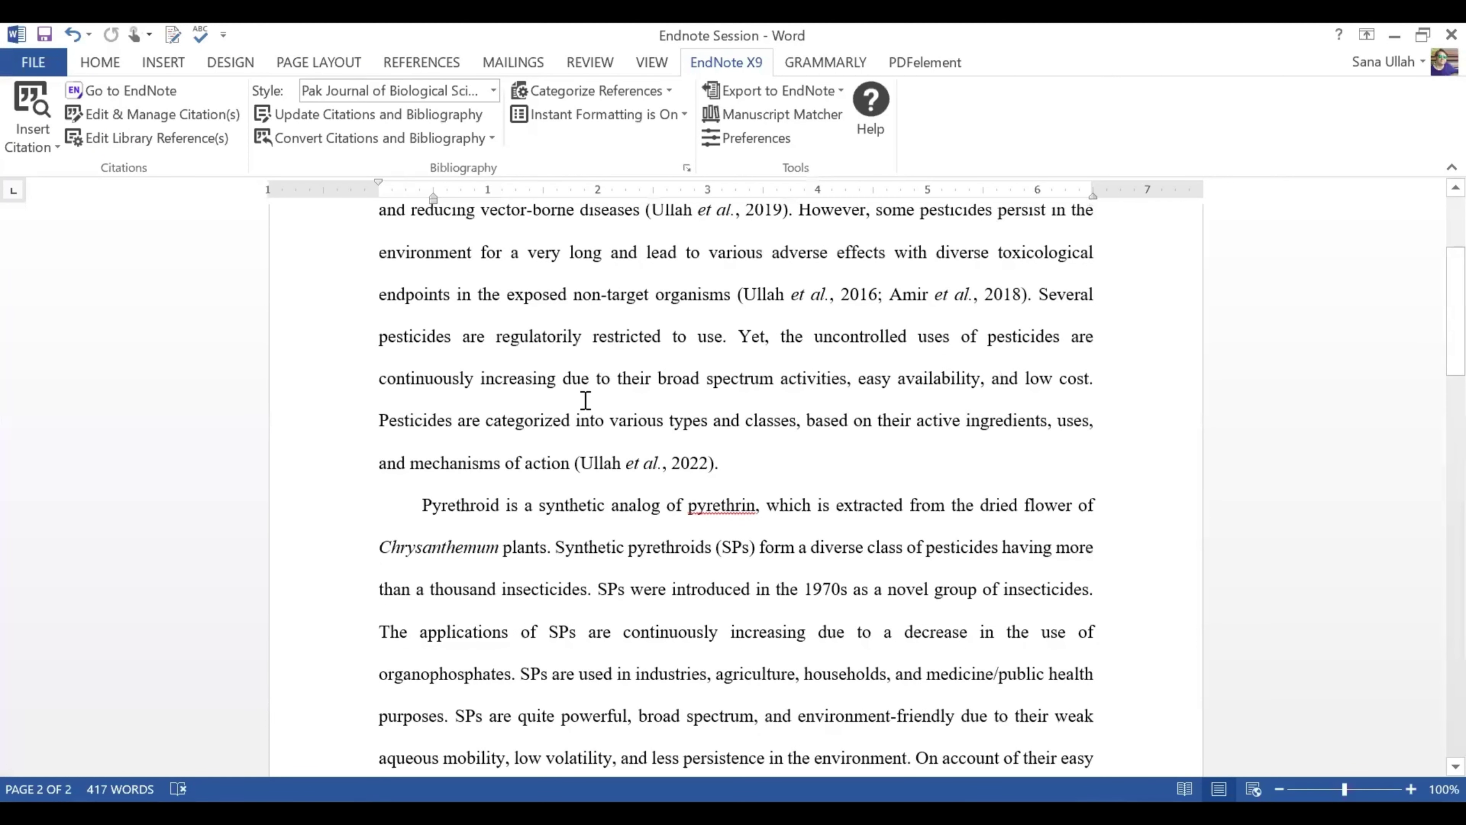
click(666, 478)
drag(736, 296, 969, 292)
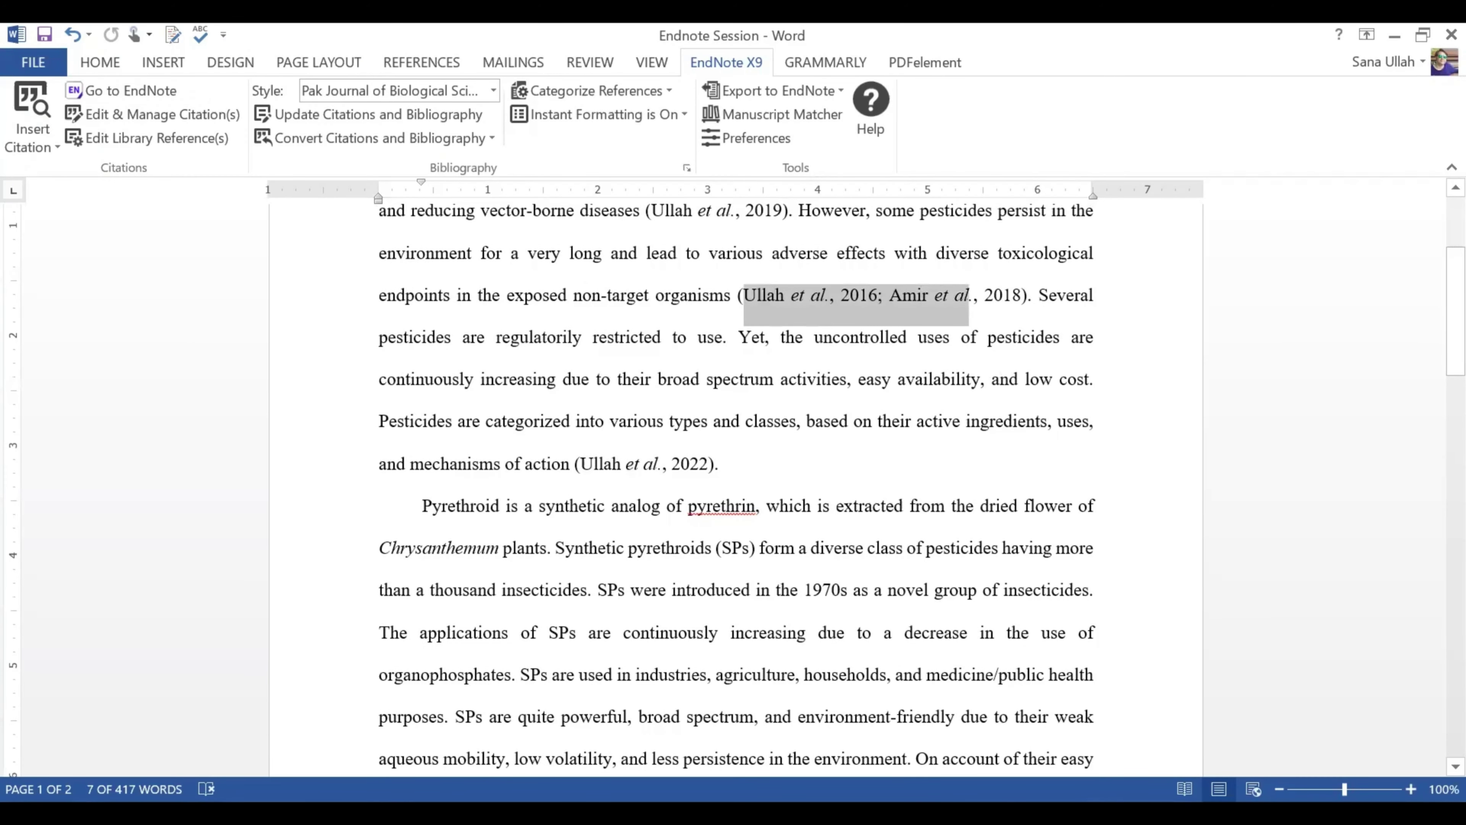
key(alt+Tab)
click(57, 399)
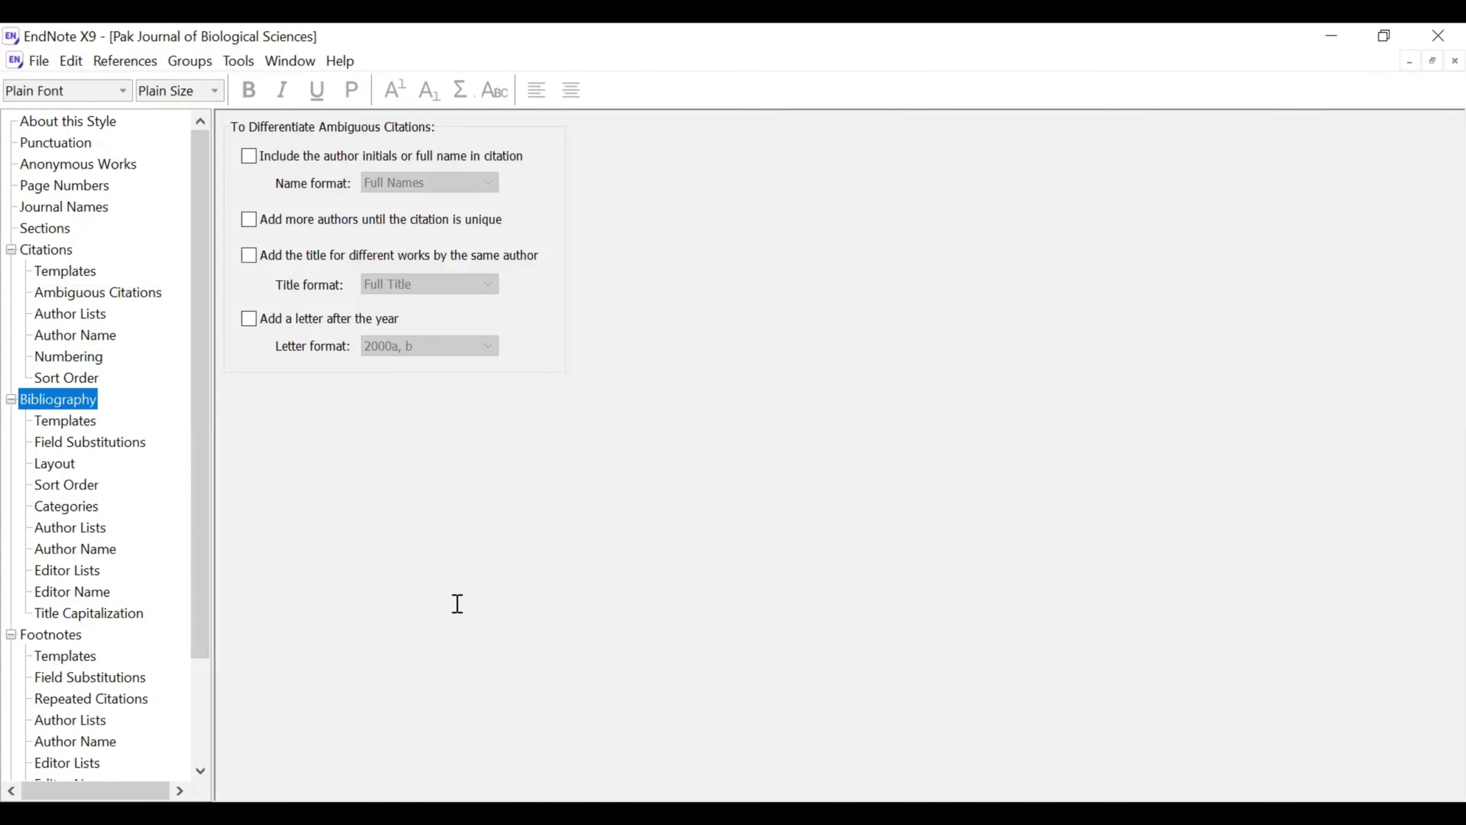
Step: Switch to Word and examine the position of the publication year in each References entry
key(alt+Tab)
click(655, 639)
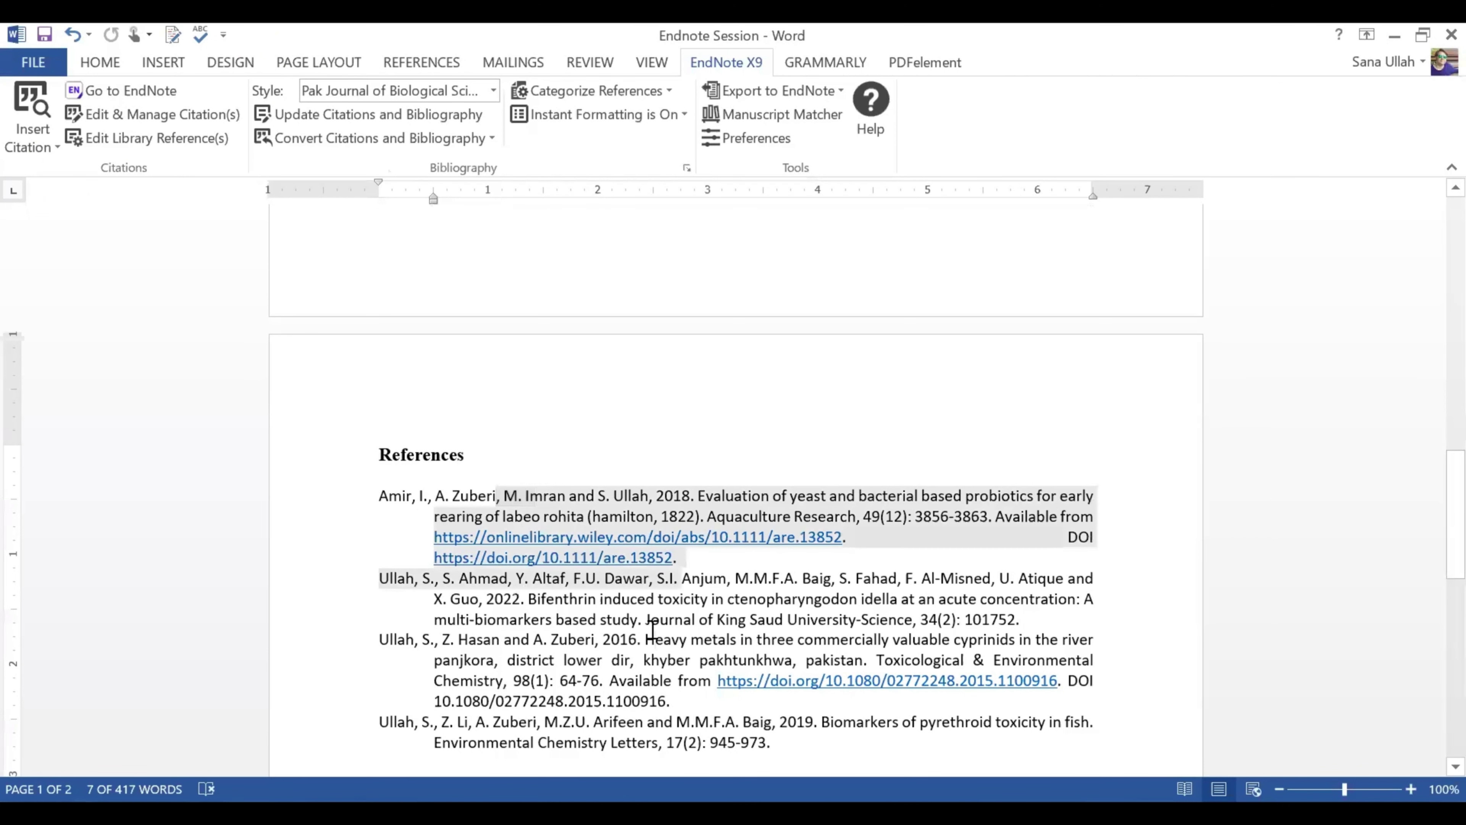
drag(657, 496, 697, 497)
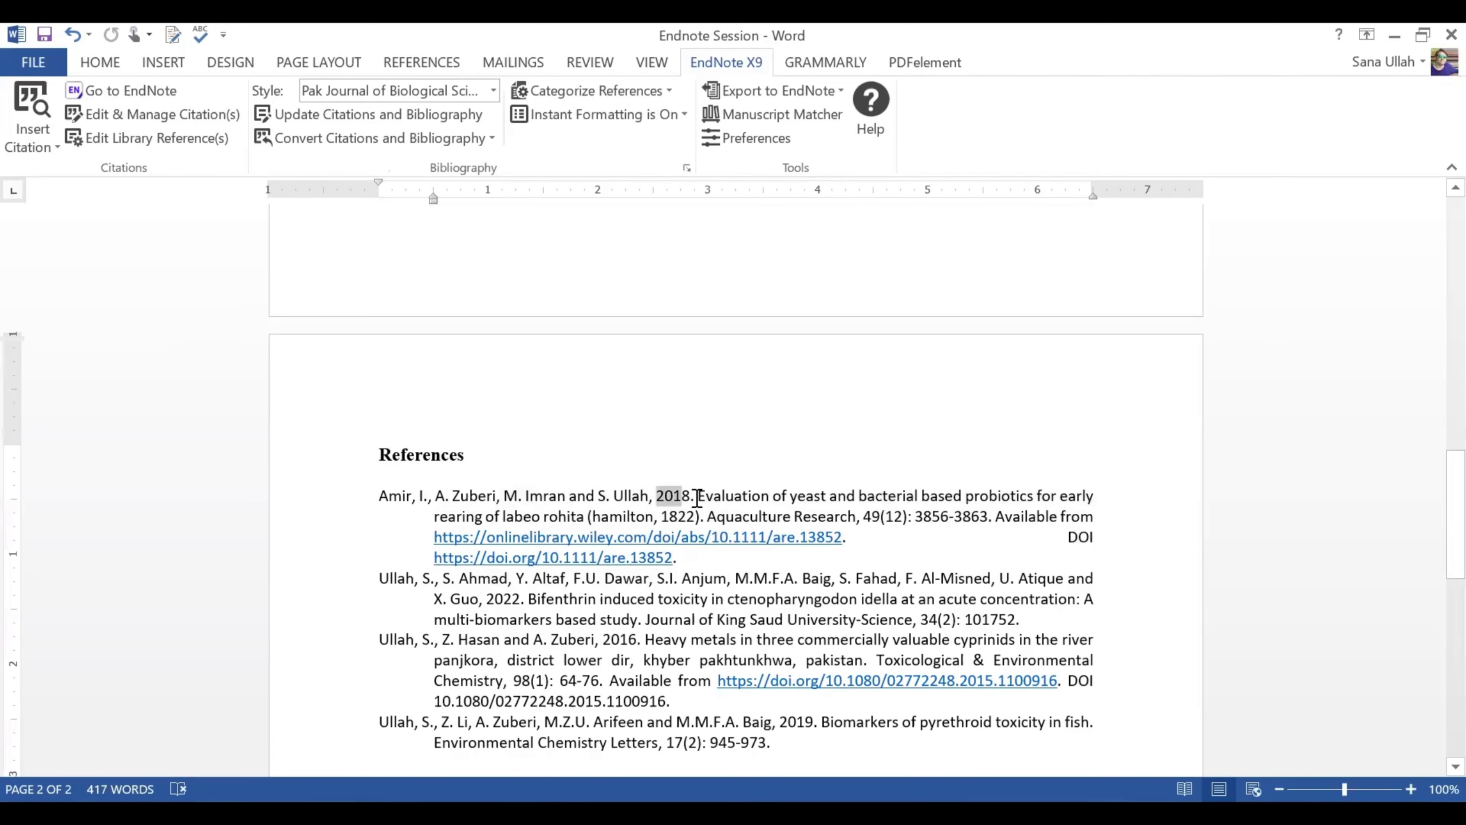
drag(486, 599, 527, 599)
drag(602, 639, 628, 639)
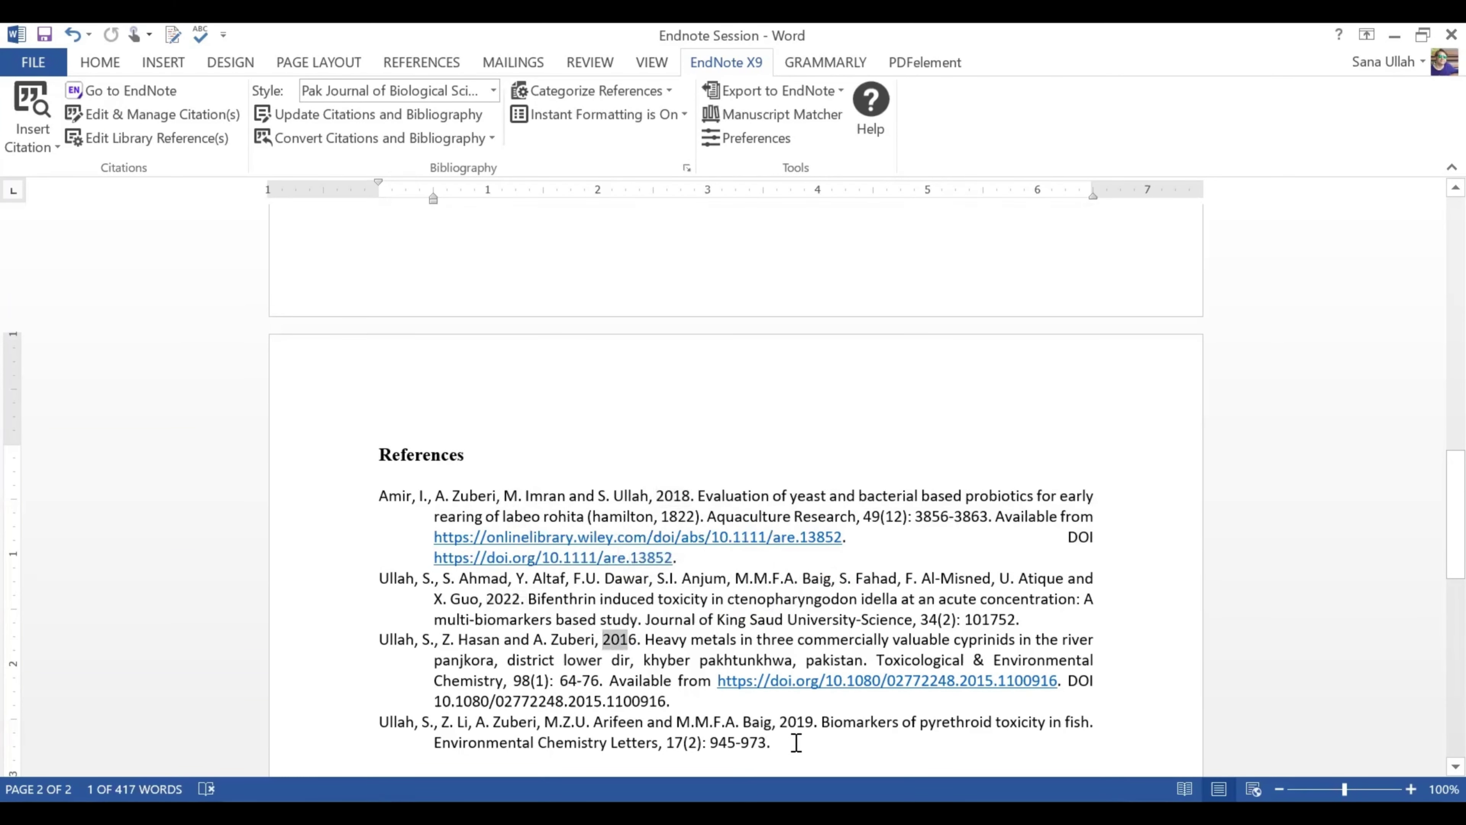
drag(780, 722, 814, 725)
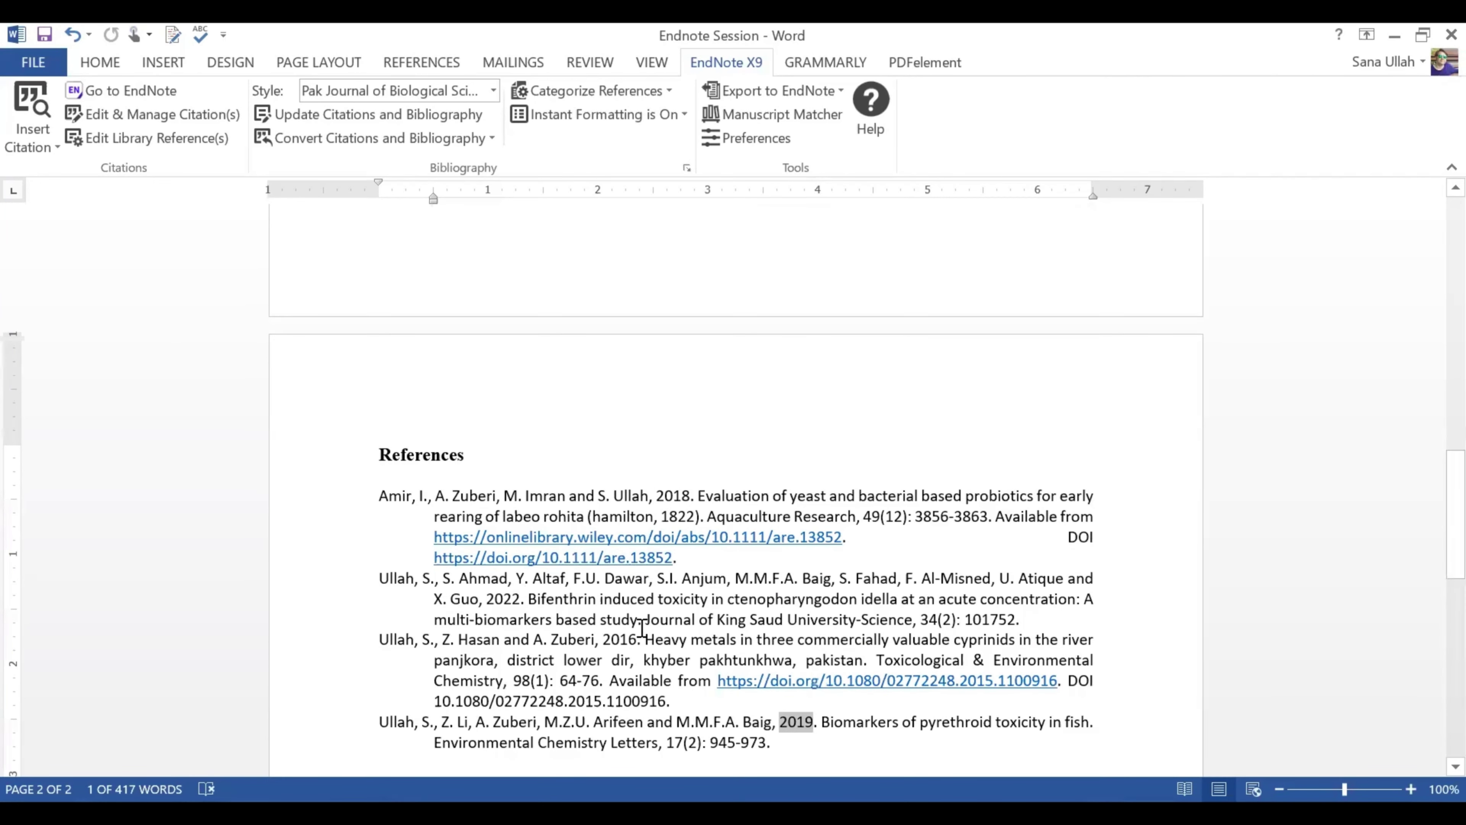
scroll(635, 615, up, 10)
scroll(723, 507, up, 5)
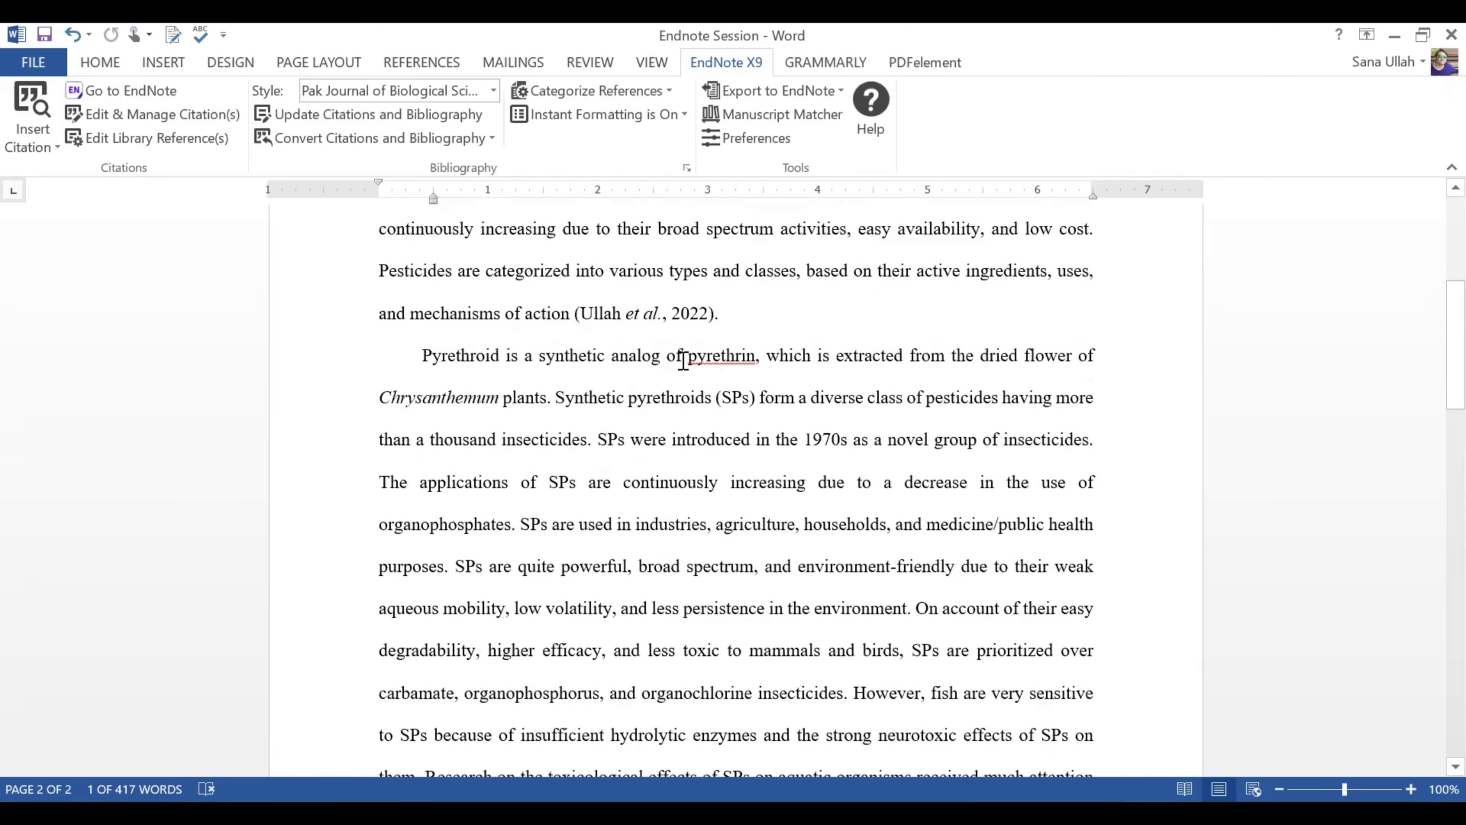
Step: Examine the "et al." formatting of the in-text citation and the publication year's position in the first References entry
drag(626, 428, 668, 437)
scroll(668, 437, down, 15)
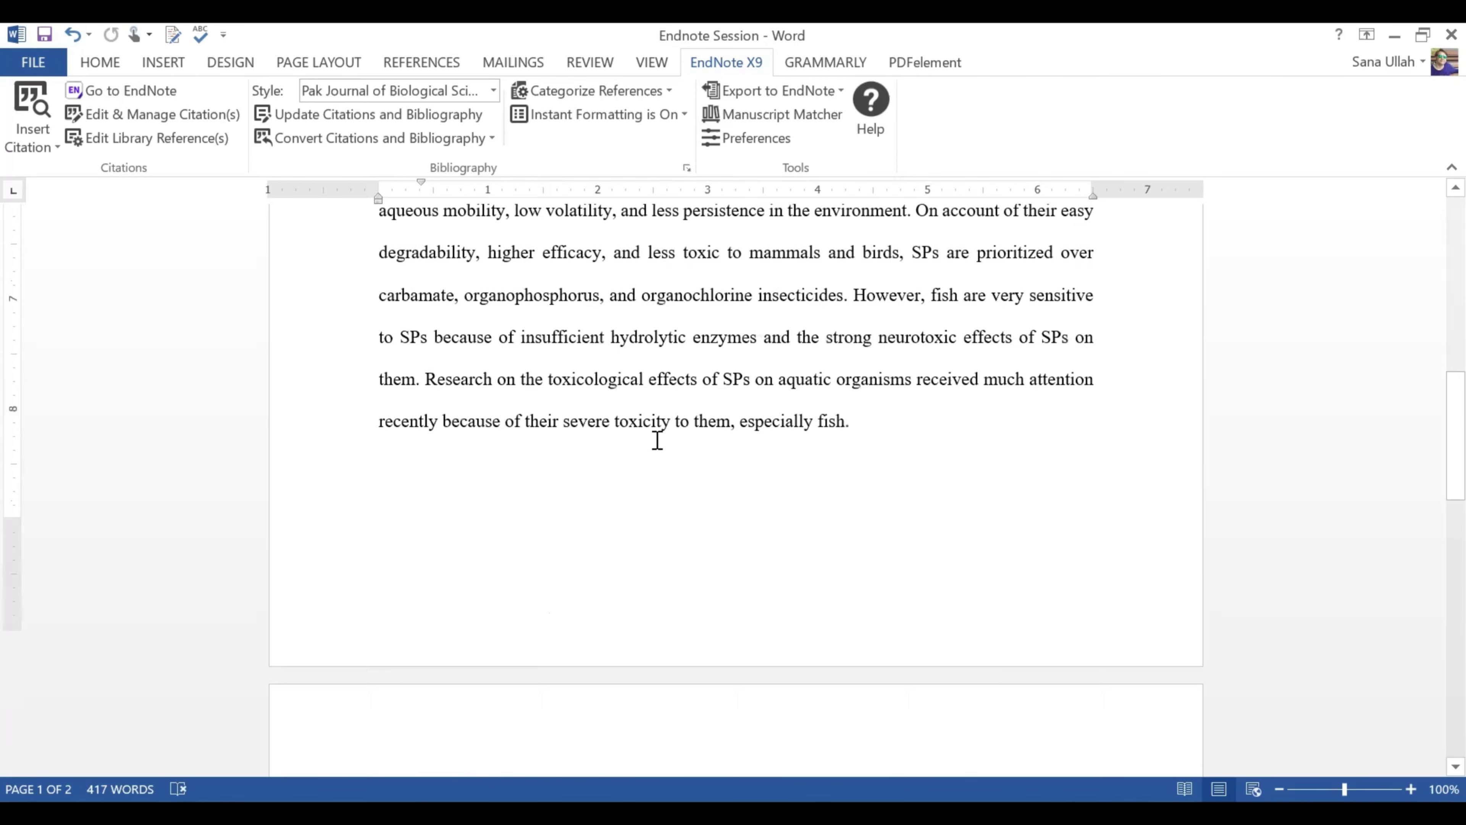
drag(656, 460, 691, 459)
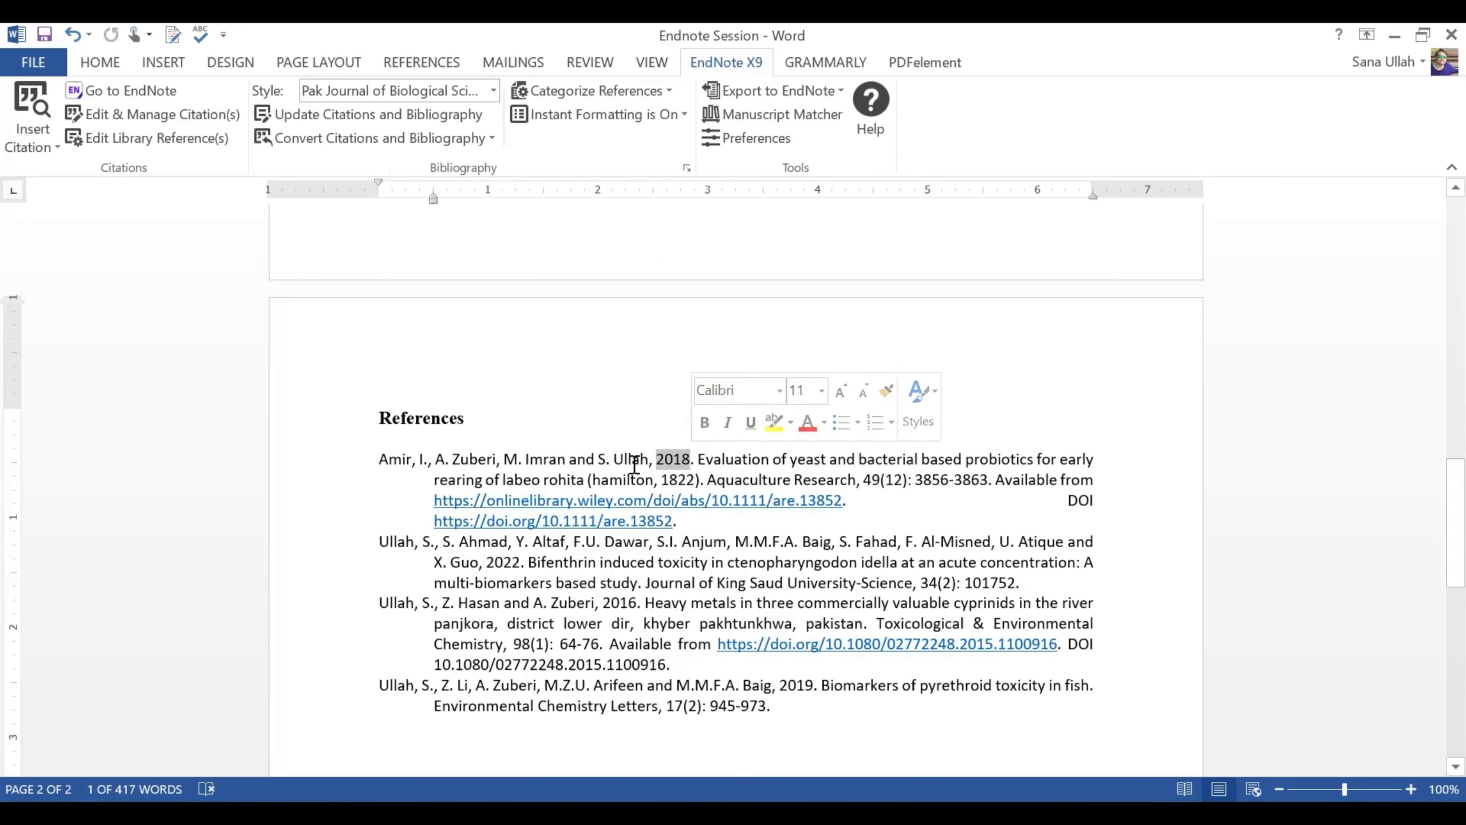
click(698, 524)
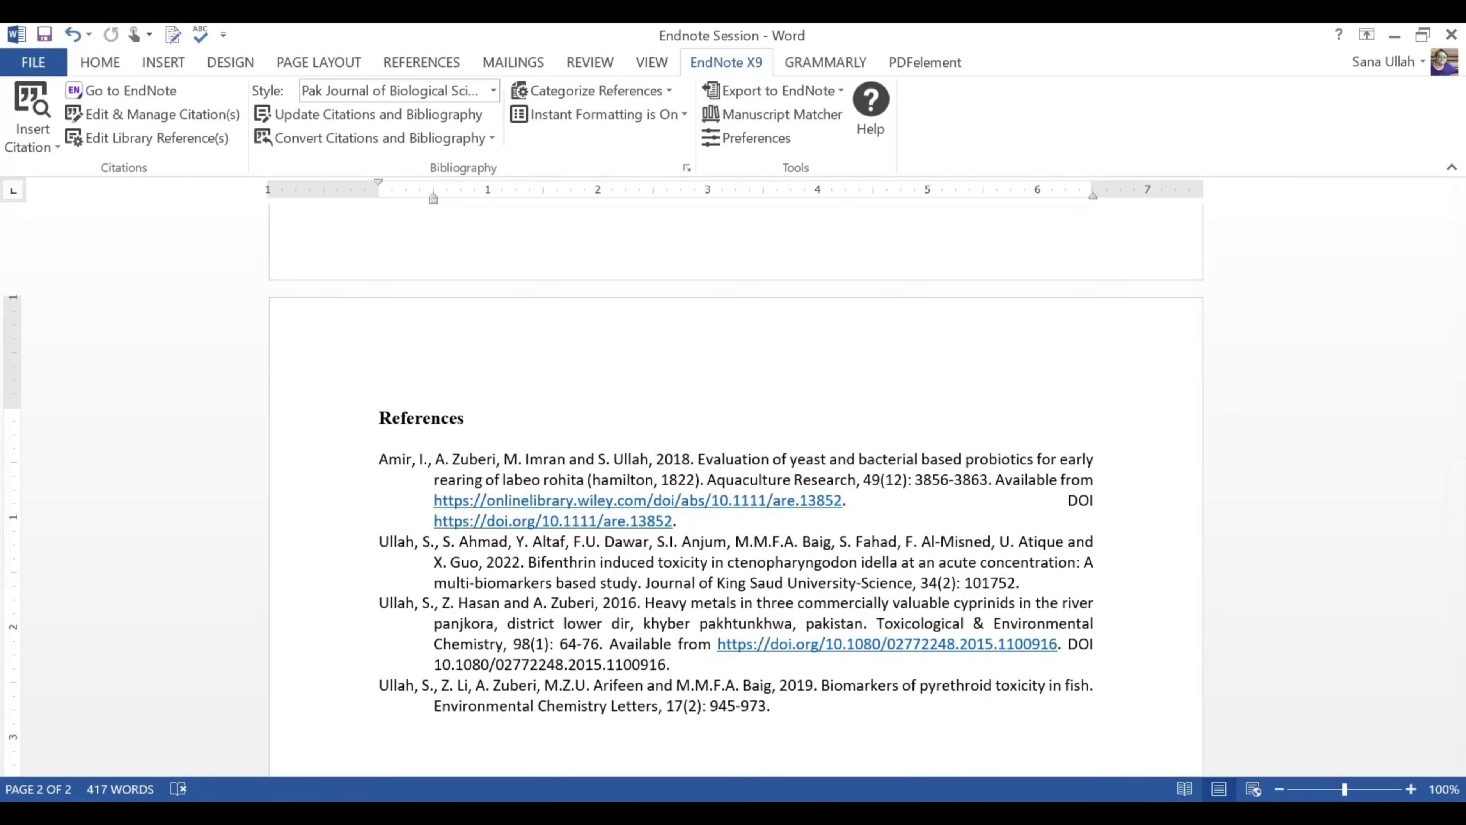
Step: Switch to EndNote and turn off italics for "et al." in the citation author lists, for both first and subsequent appearances
key(alt+Tab)
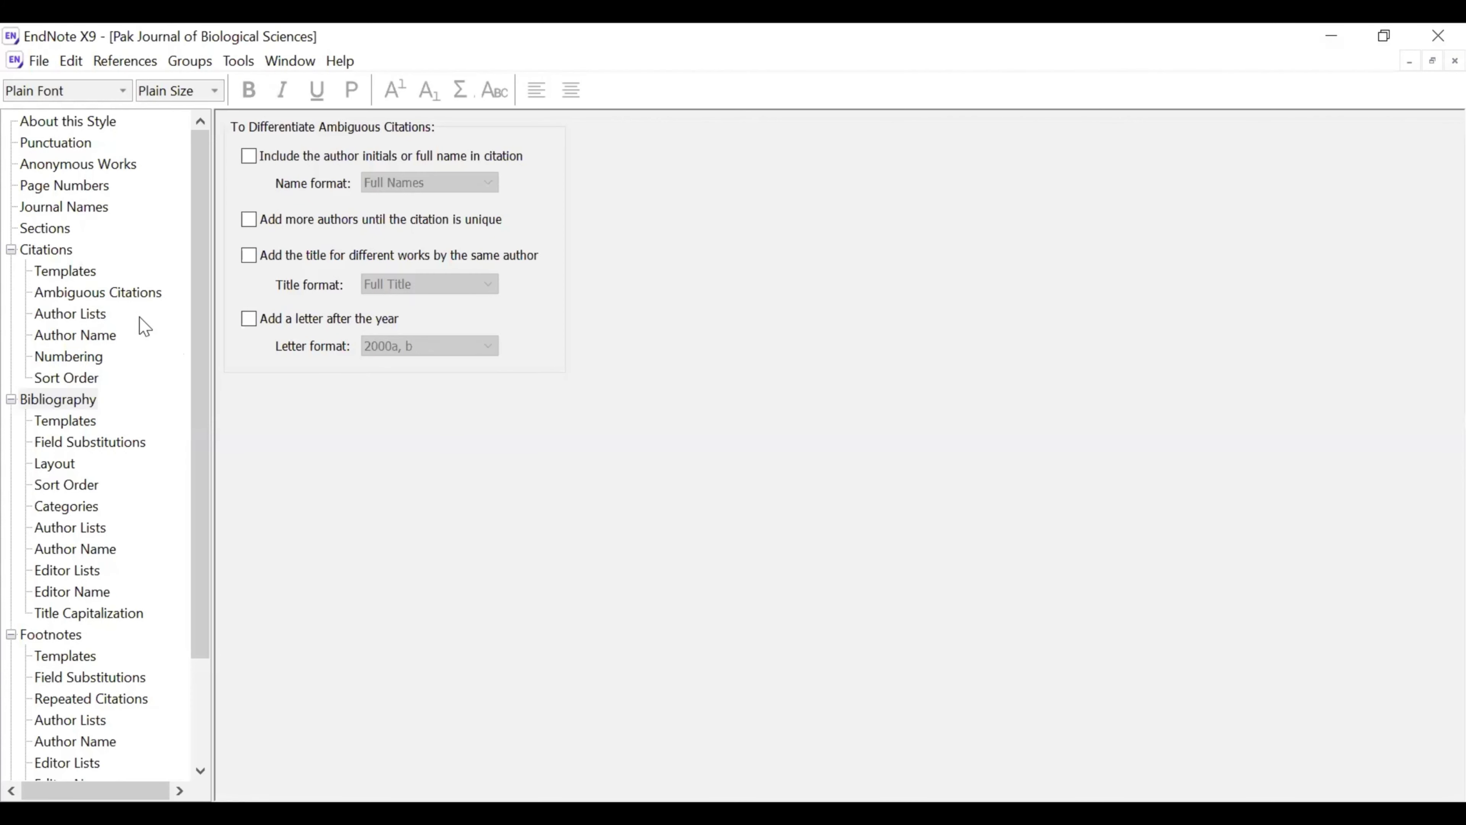
click(62, 253)
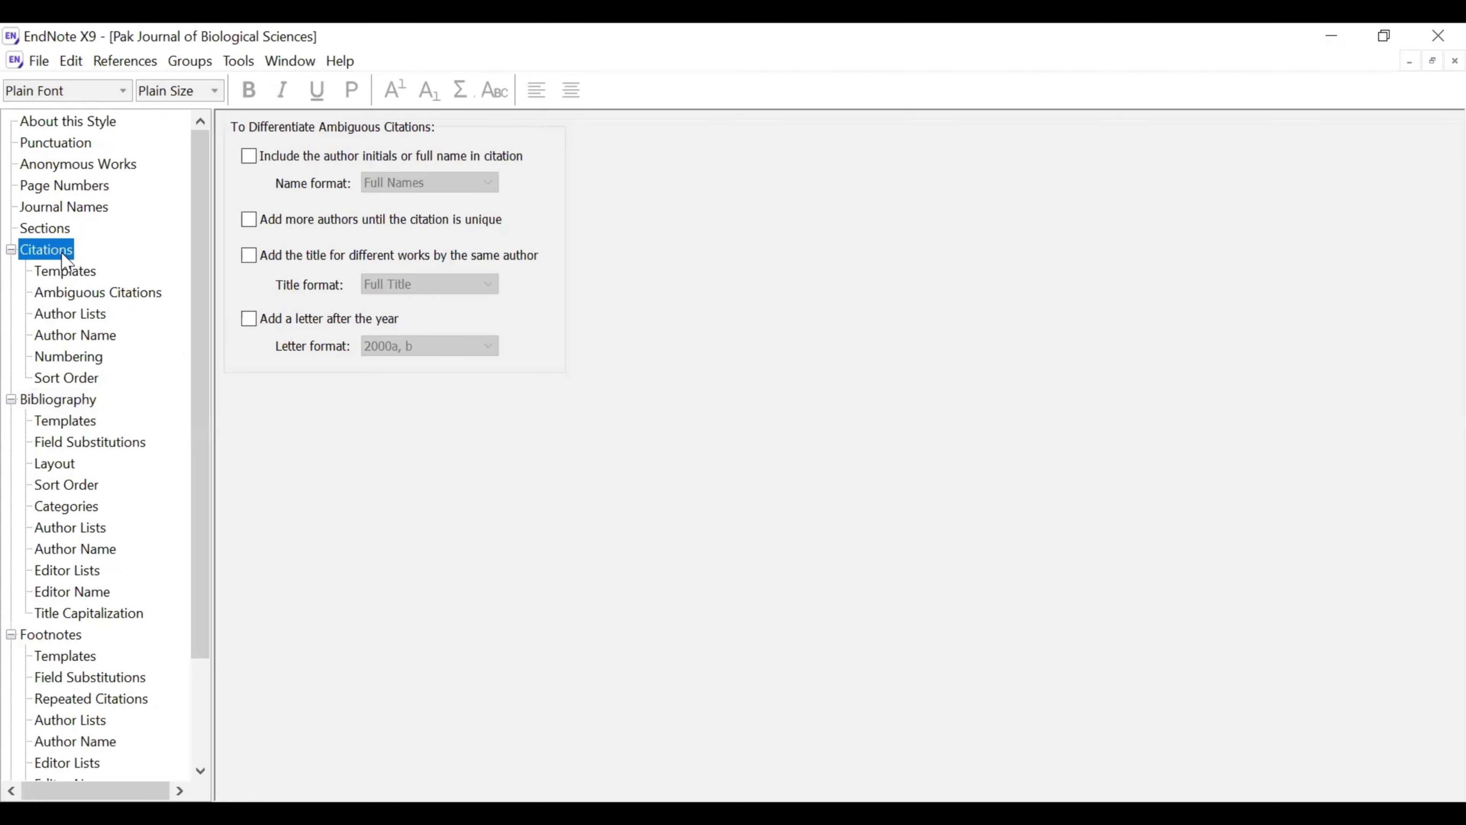
click(81, 314)
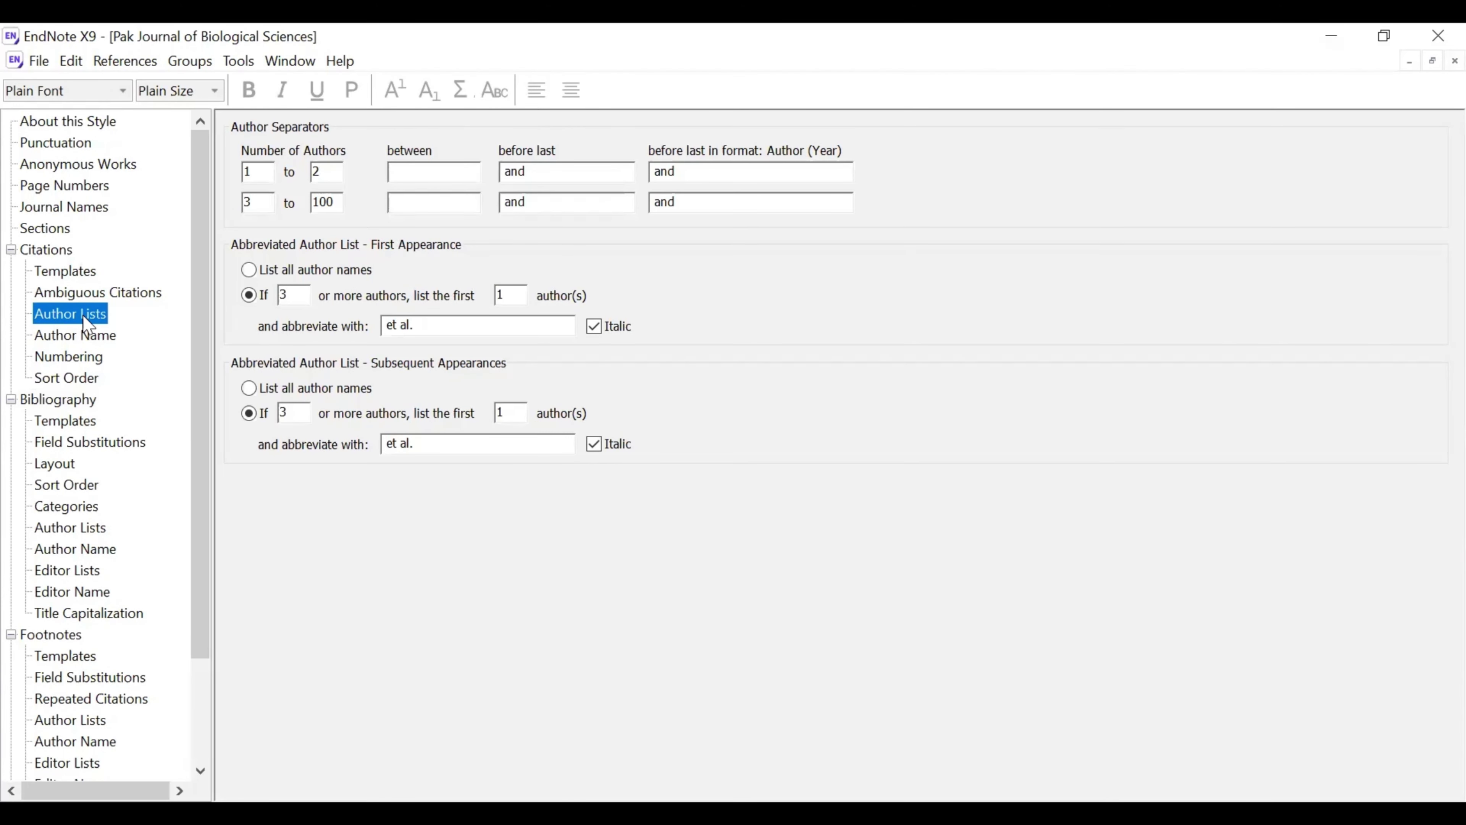
click(426, 327)
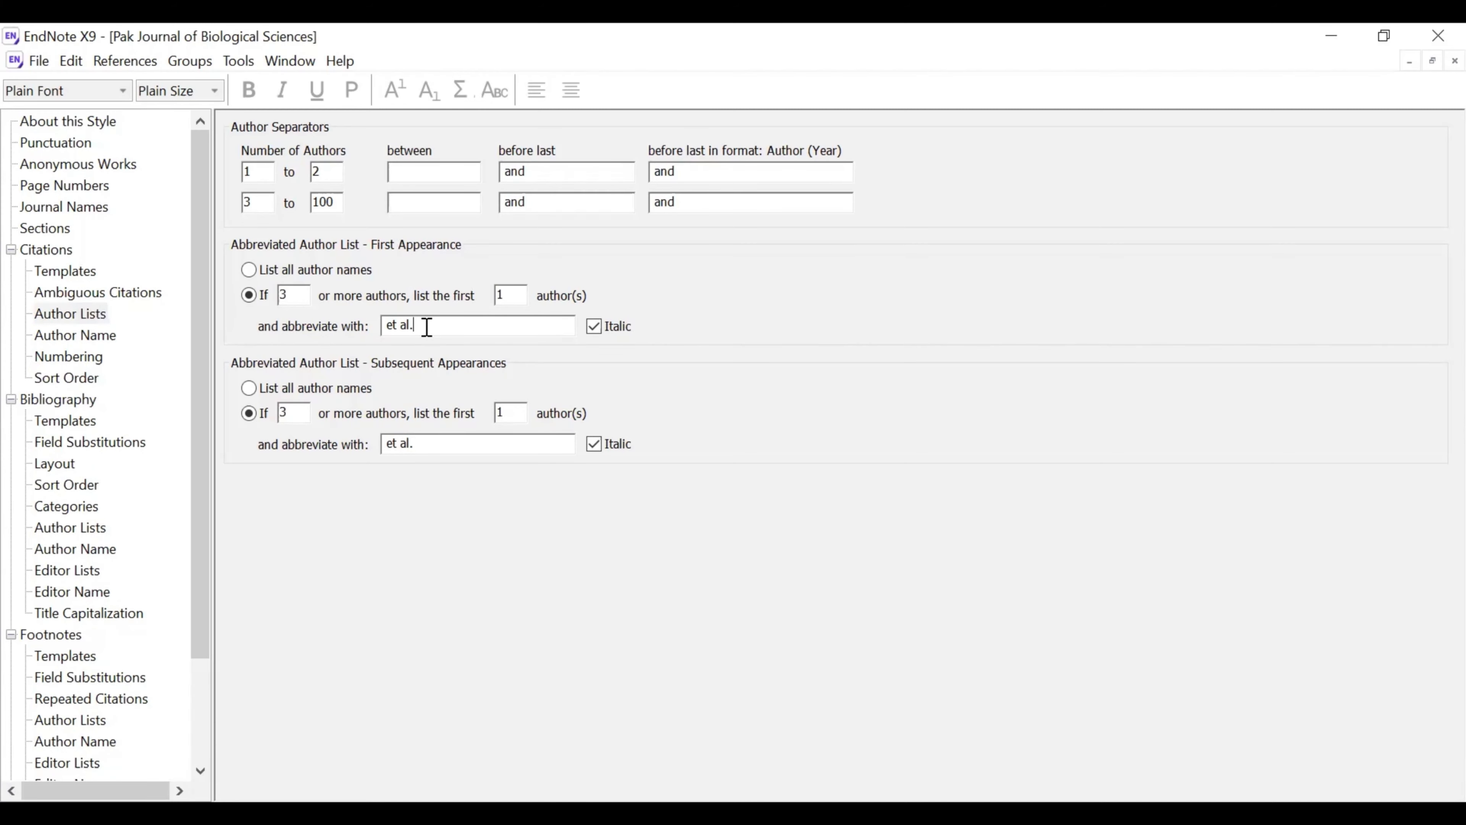
click(595, 327)
click(594, 445)
Step: Move the Year field to the end of the Journal Article bibliography template, after DOI, and close the style
click(70, 404)
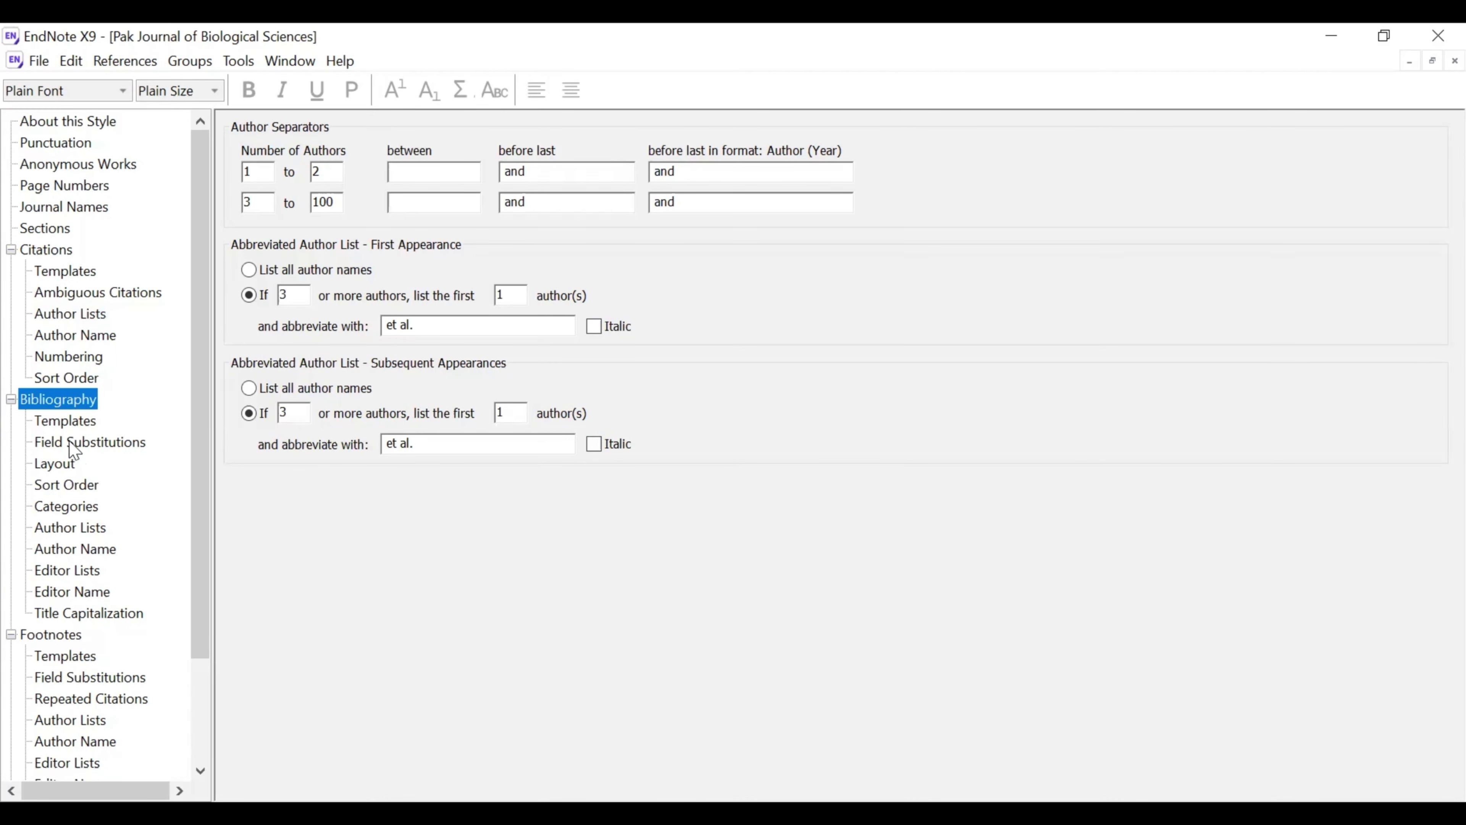
click(72, 440)
click(67, 429)
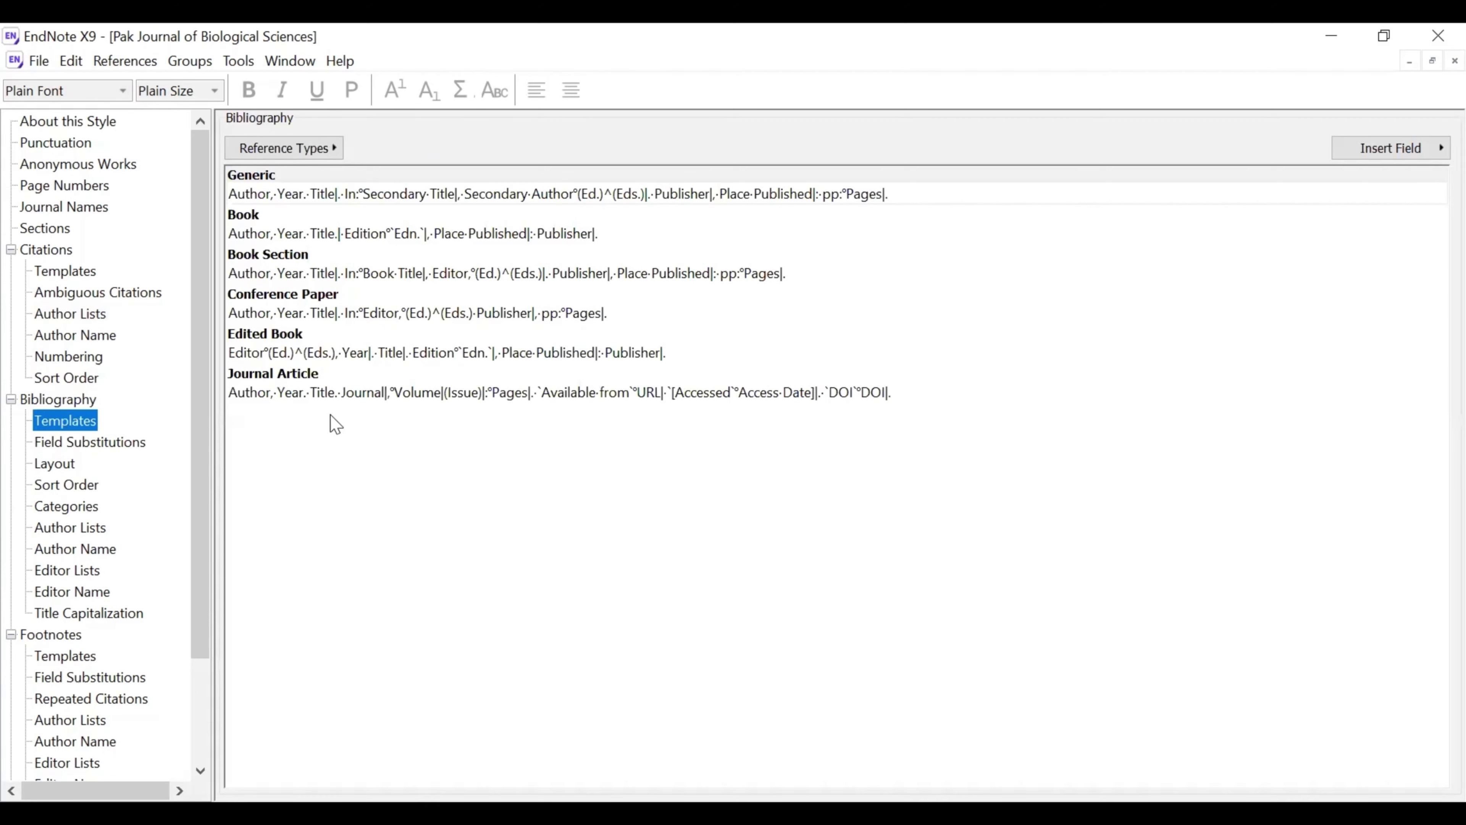
click(302, 394)
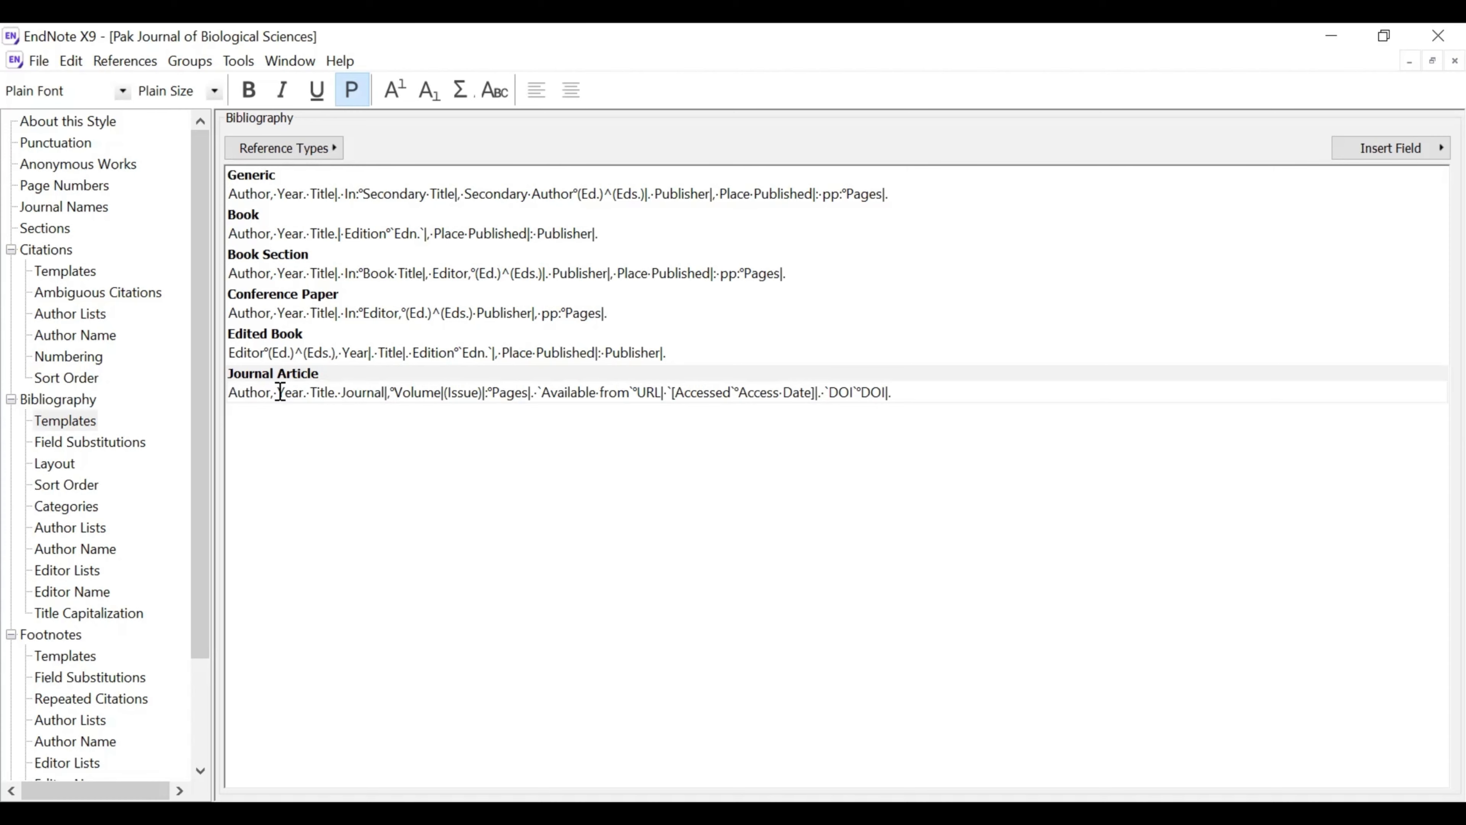
drag(279, 393, 309, 395)
drag(294, 395, 897, 392)
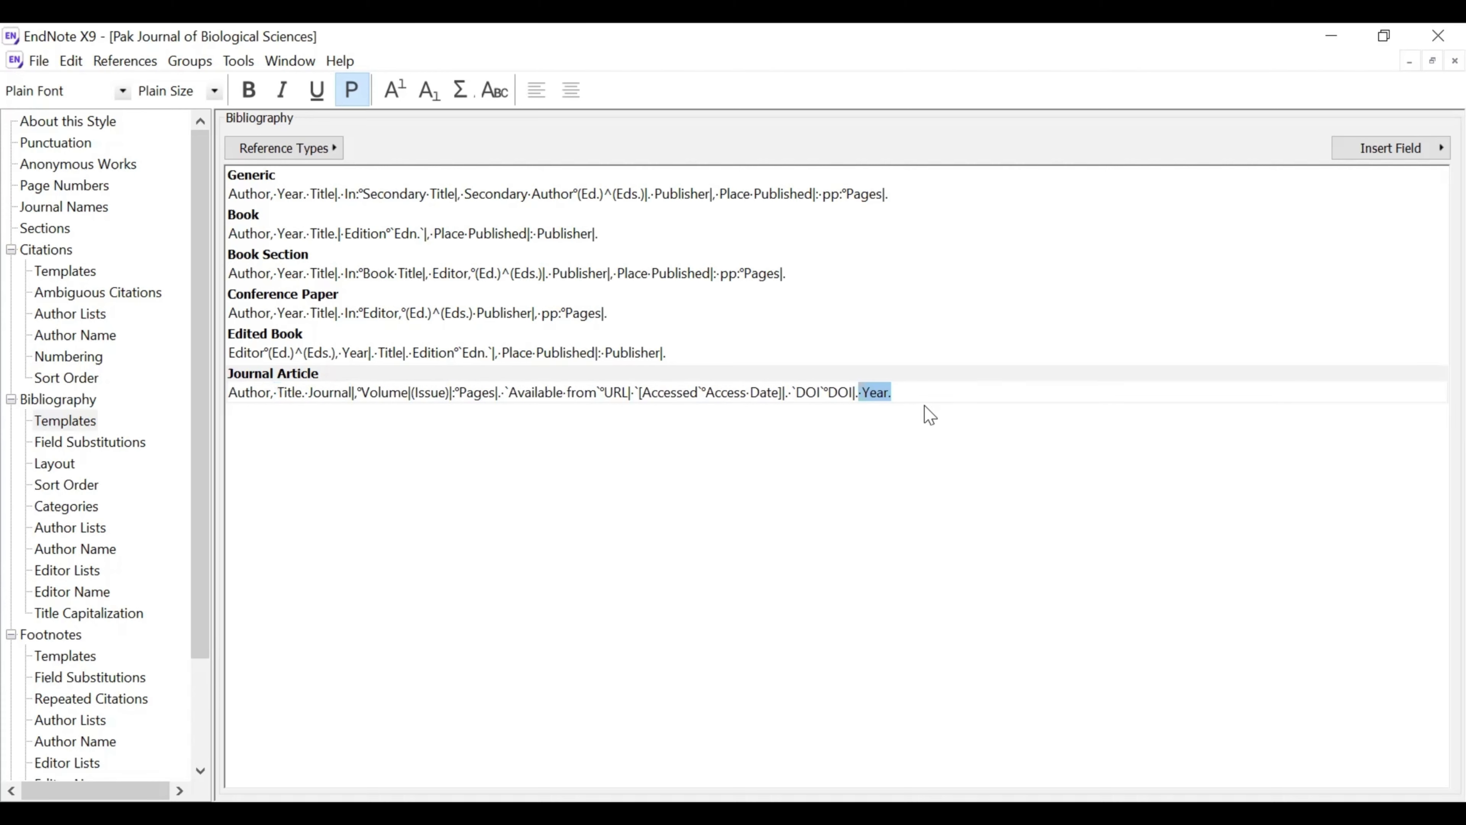
click(915, 395)
key(ctrl+Home)
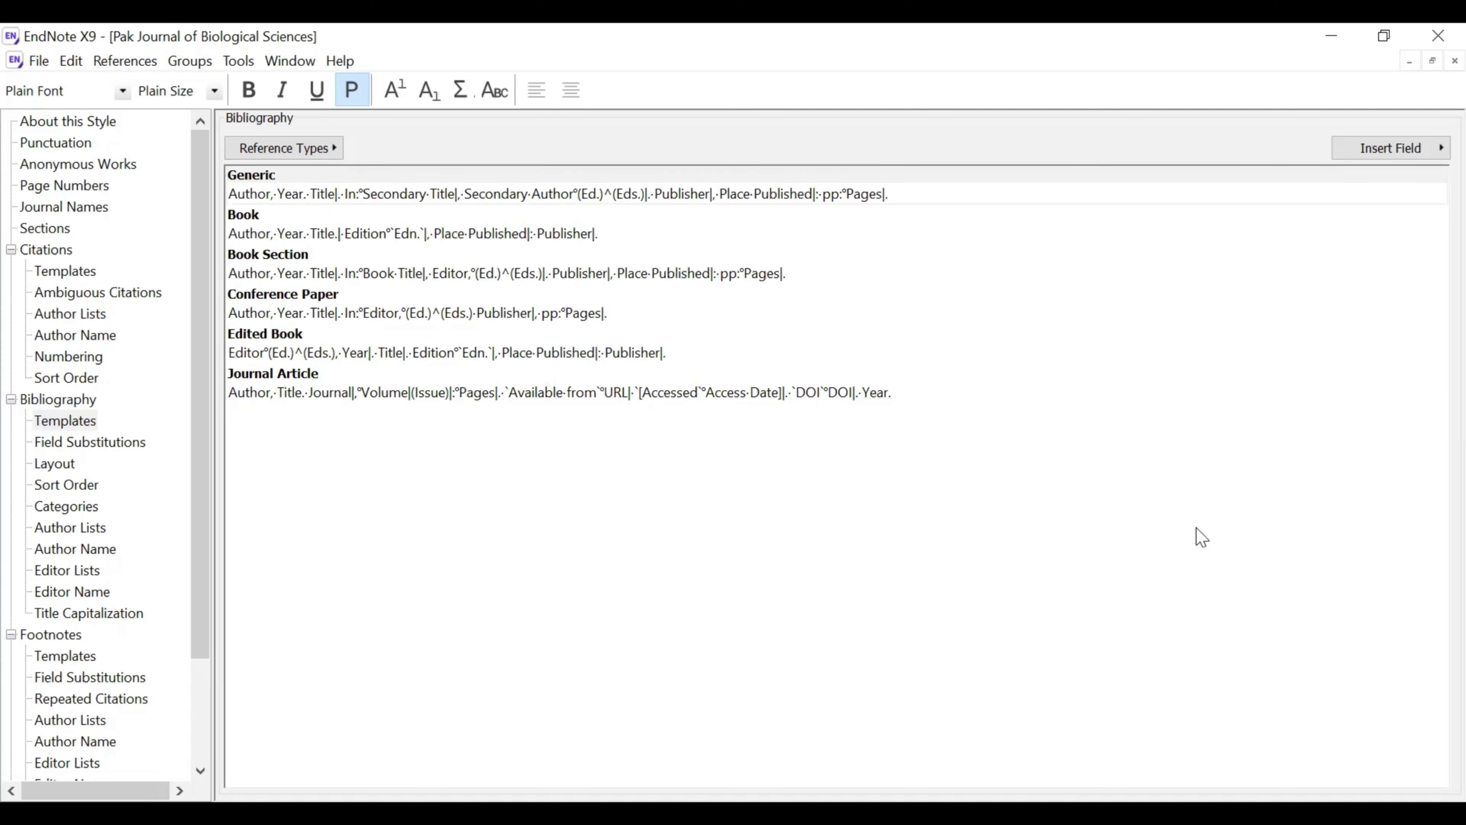
key(ctrl+w)
Step: Switch to Word, update the citations and bibliography, and check where the year stands in each References entry
key(alt+Tab)
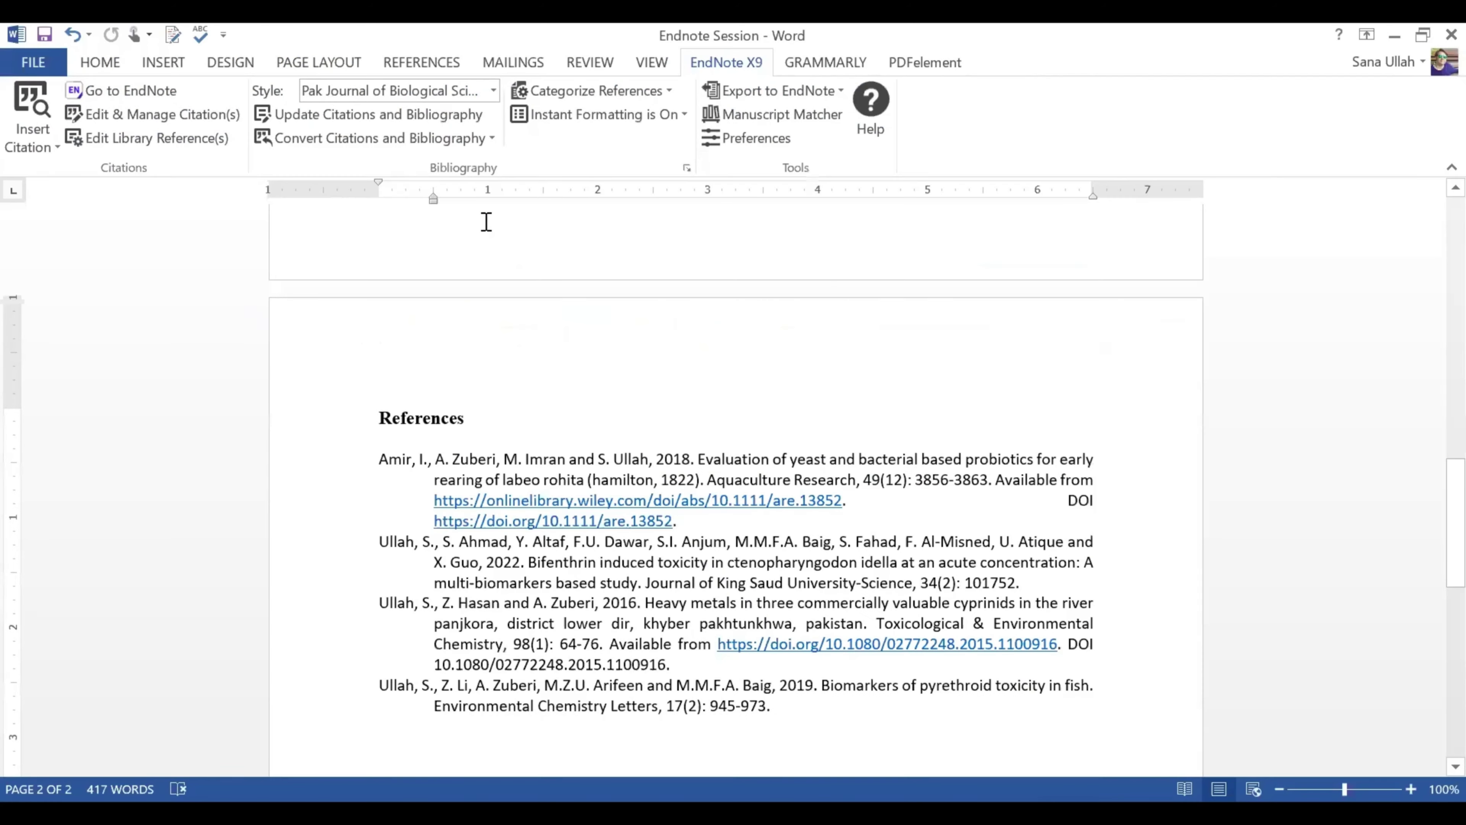
click(382, 120)
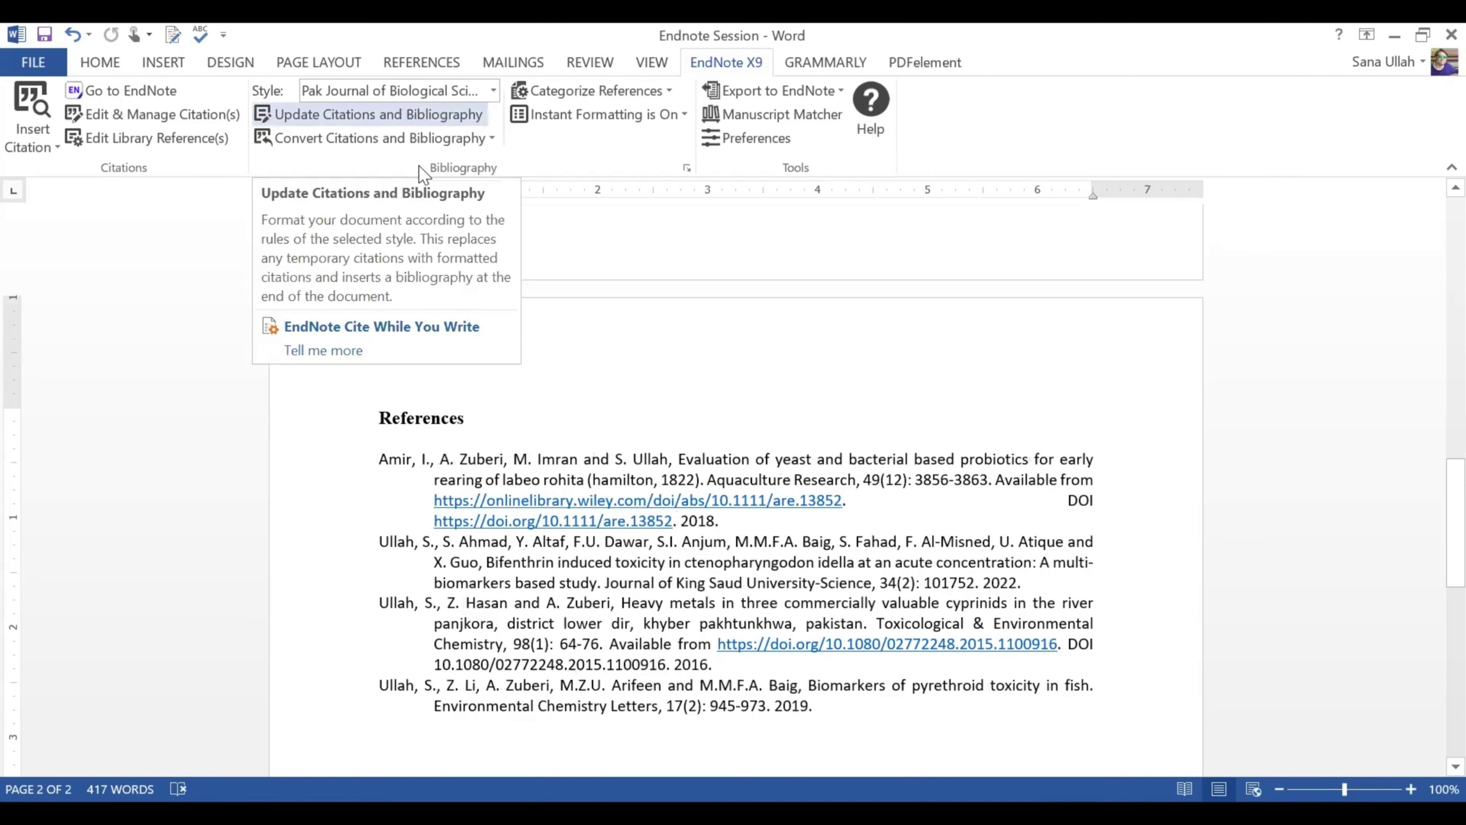
drag(720, 523, 688, 523)
drag(1022, 584, 984, 583)
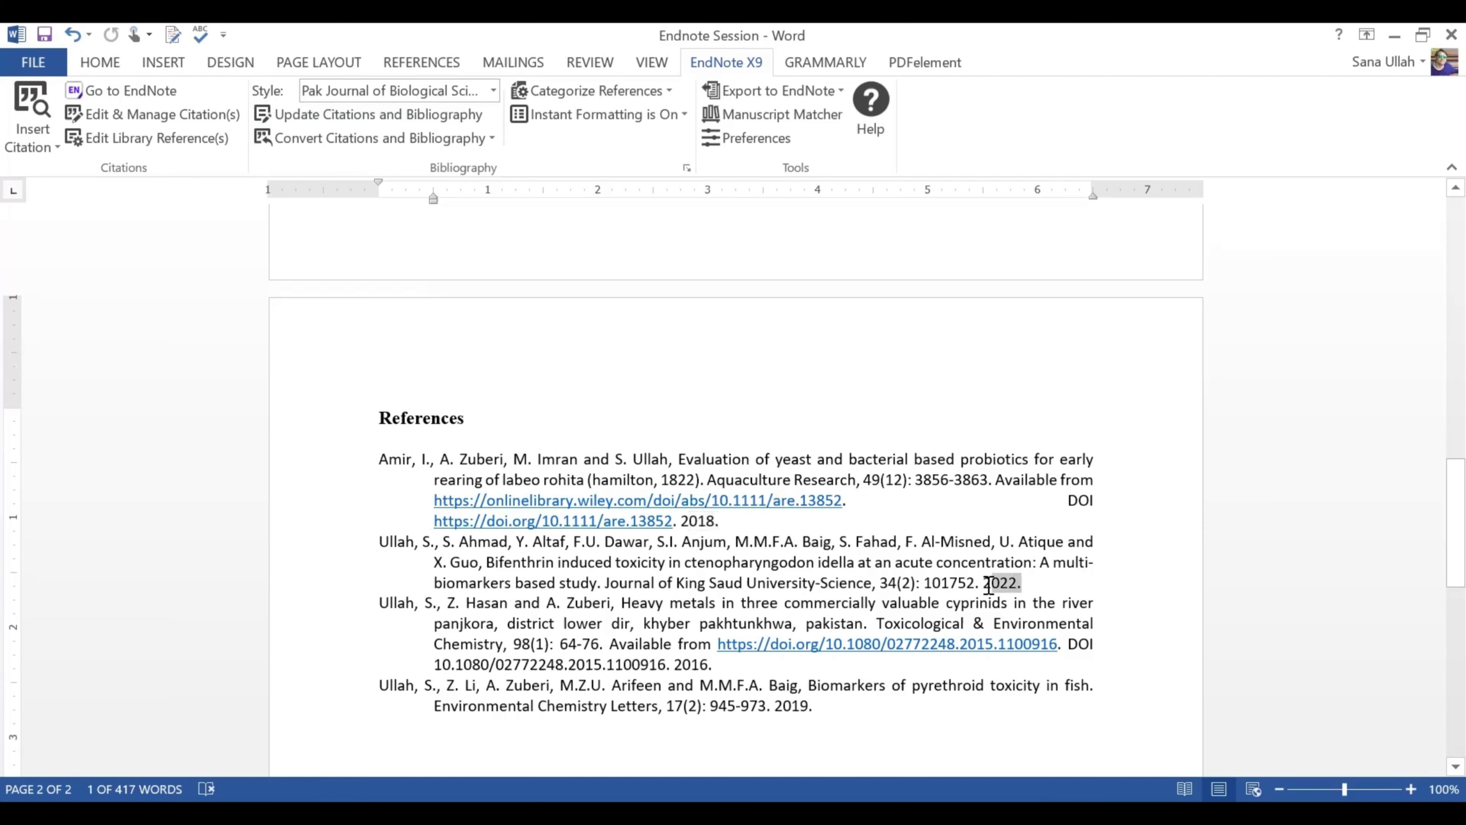
click(714, 665)
double_click(687, 668)
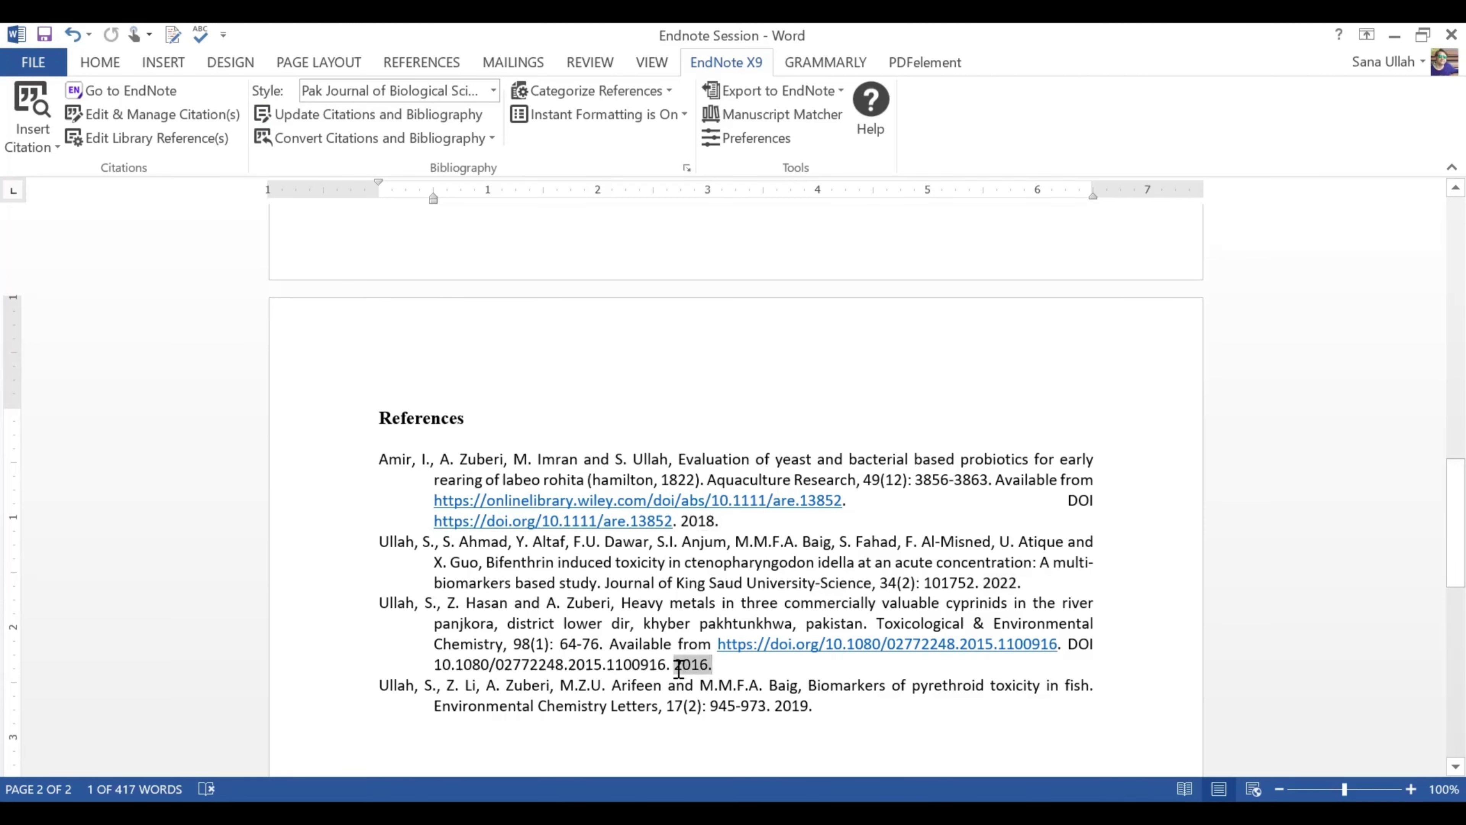
double_click(779, 707)
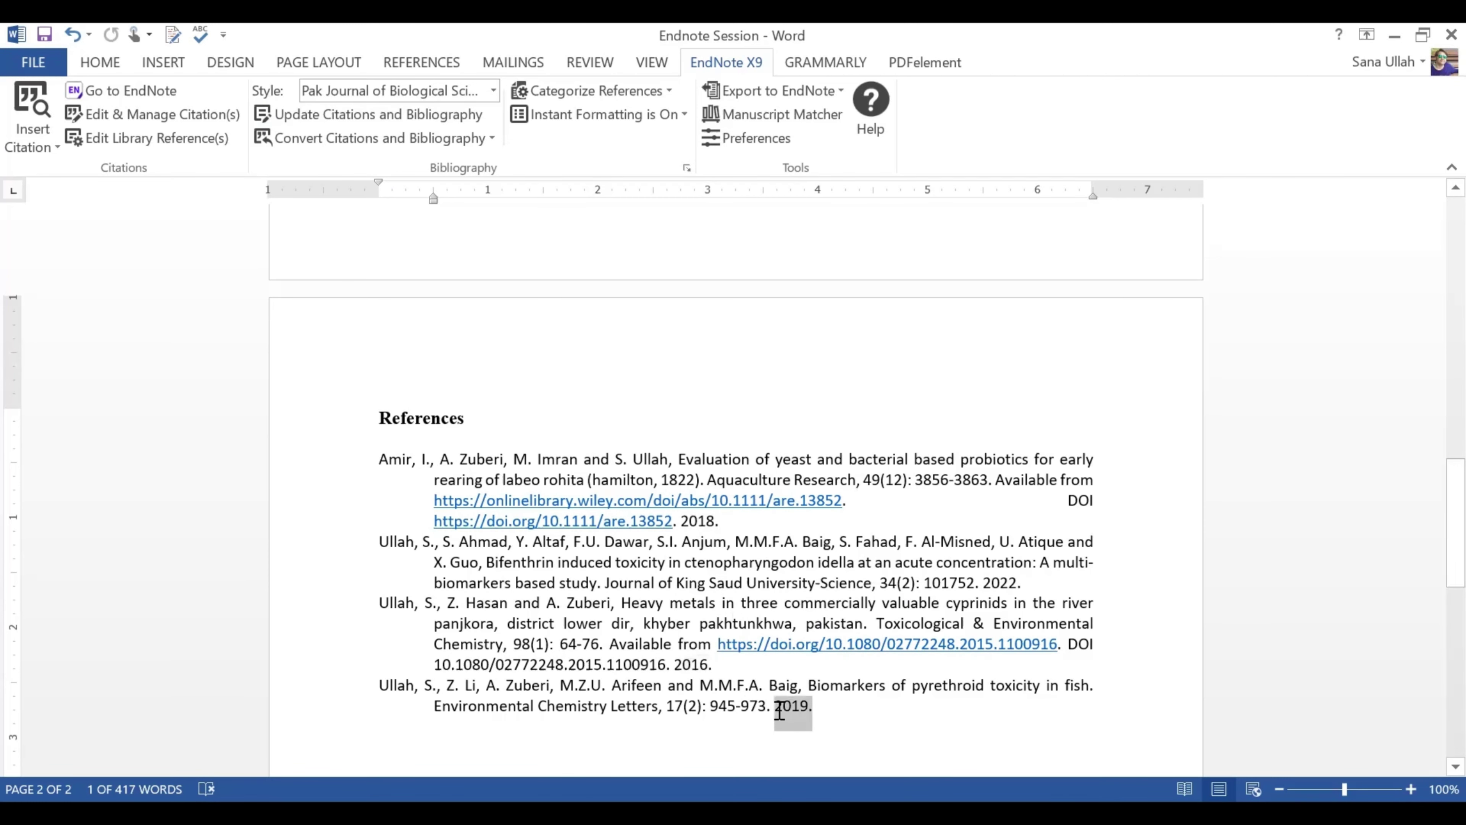
Step: Examine the formatting of "et al." in each of the in-text citations
scroll(677, 616, up, 10)
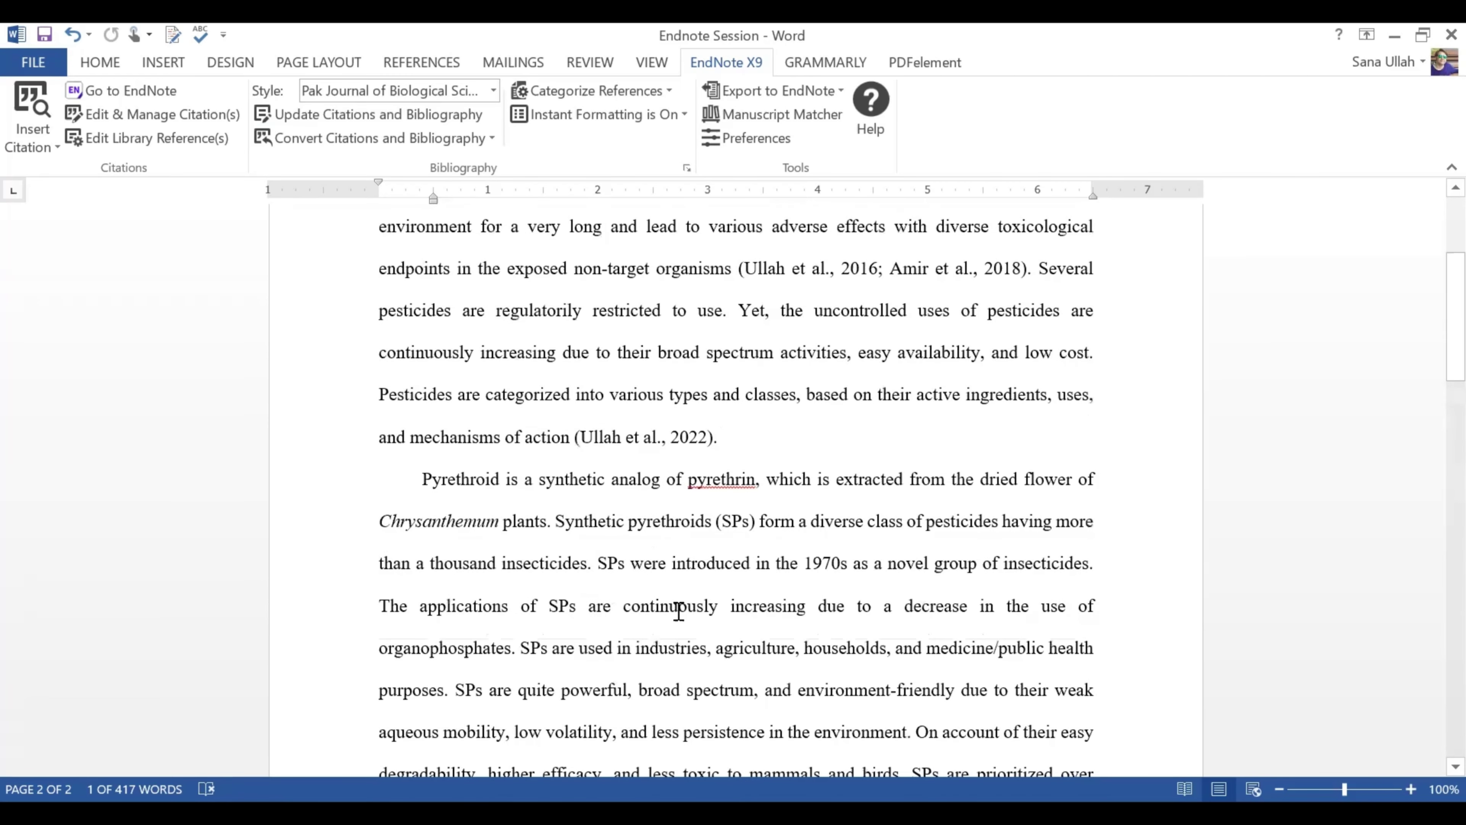
scroll(678, 611, up, 1)
drag(625, 520, 665, 522)
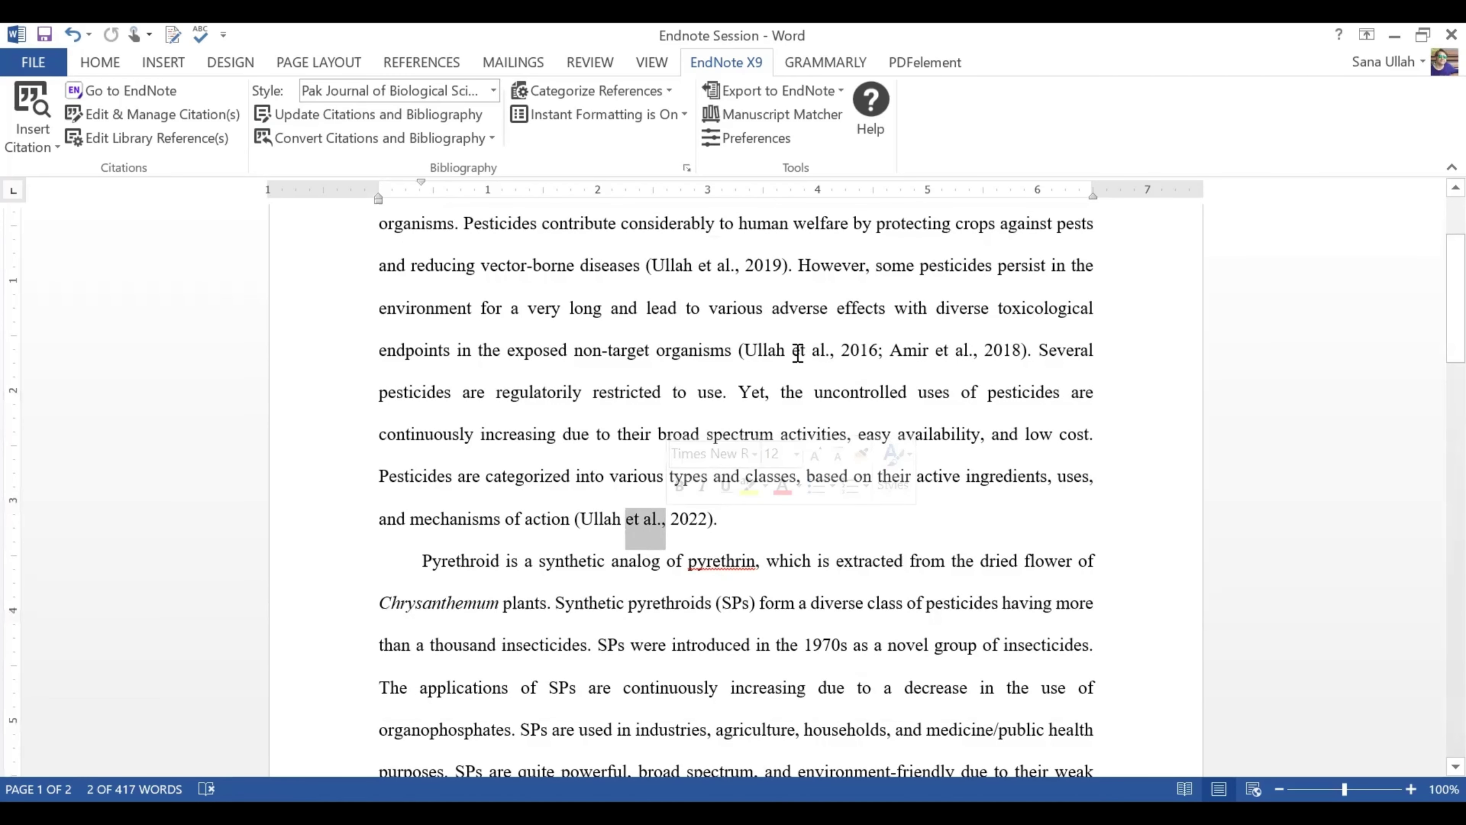
drag(798, 352, 835, 353)
drag(984, 352, 935, 353)
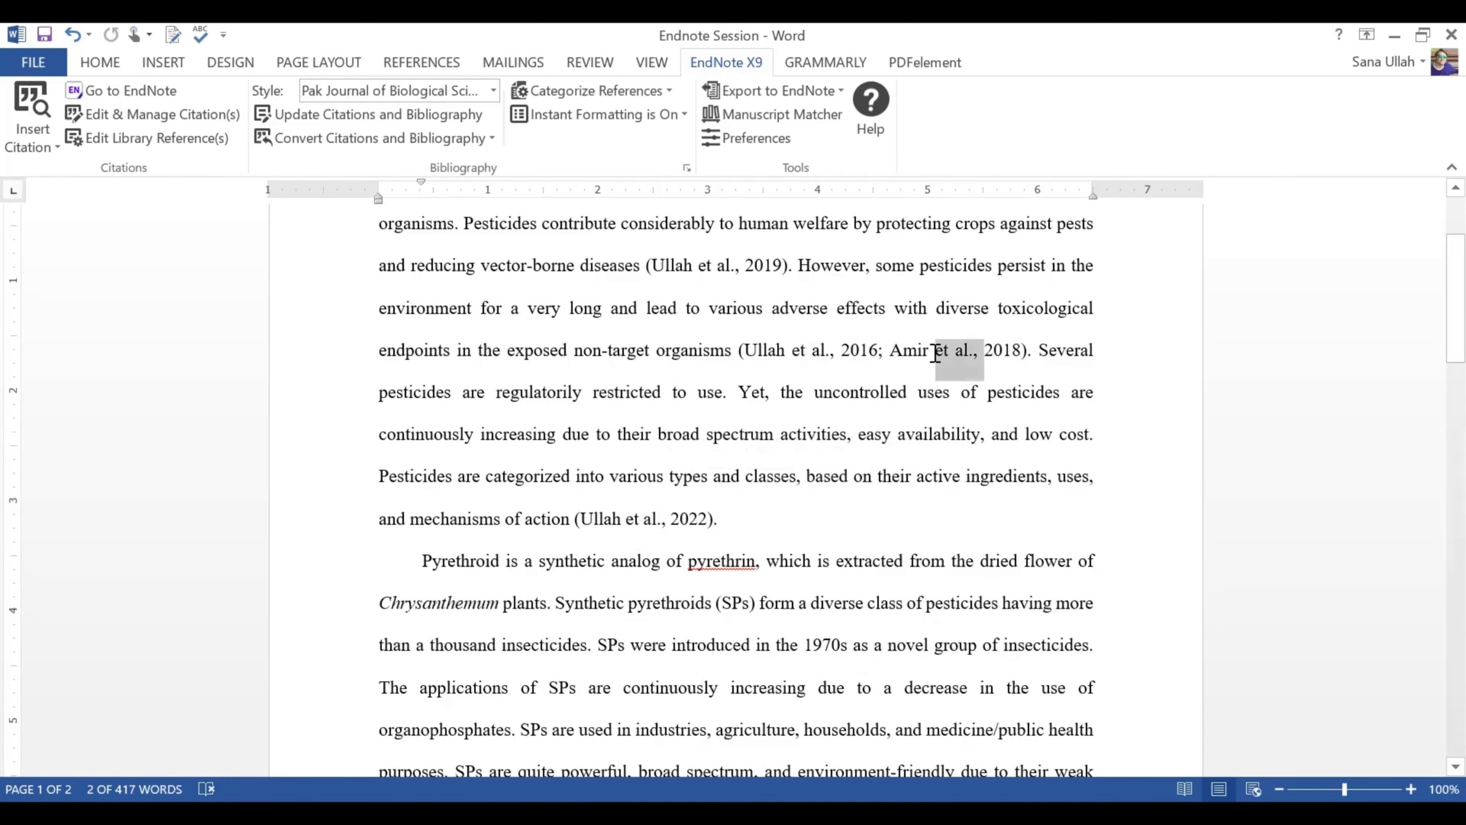
drag(697, 267, 739, 270)
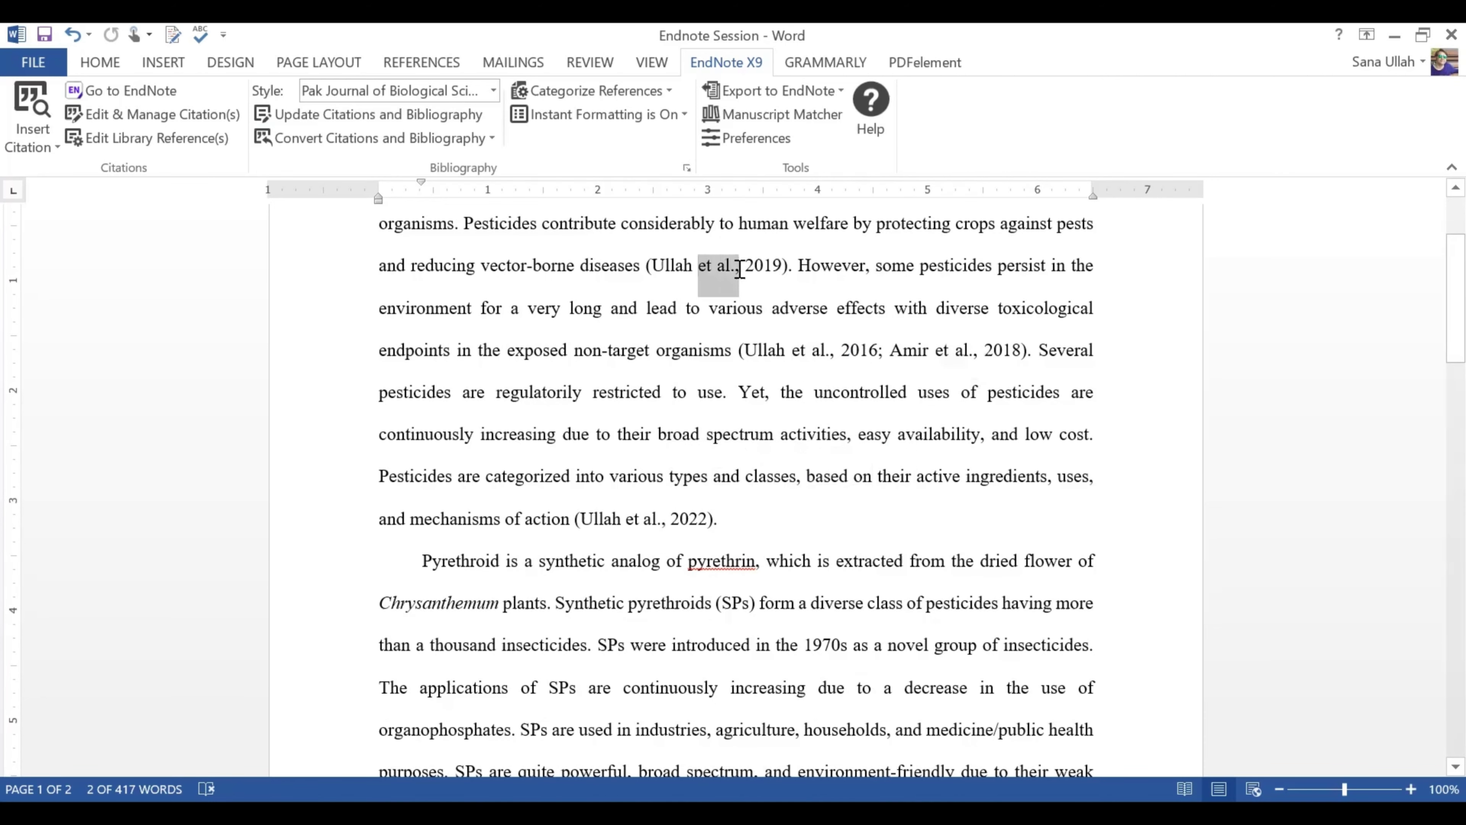
scroll(724, 373, up, 1)
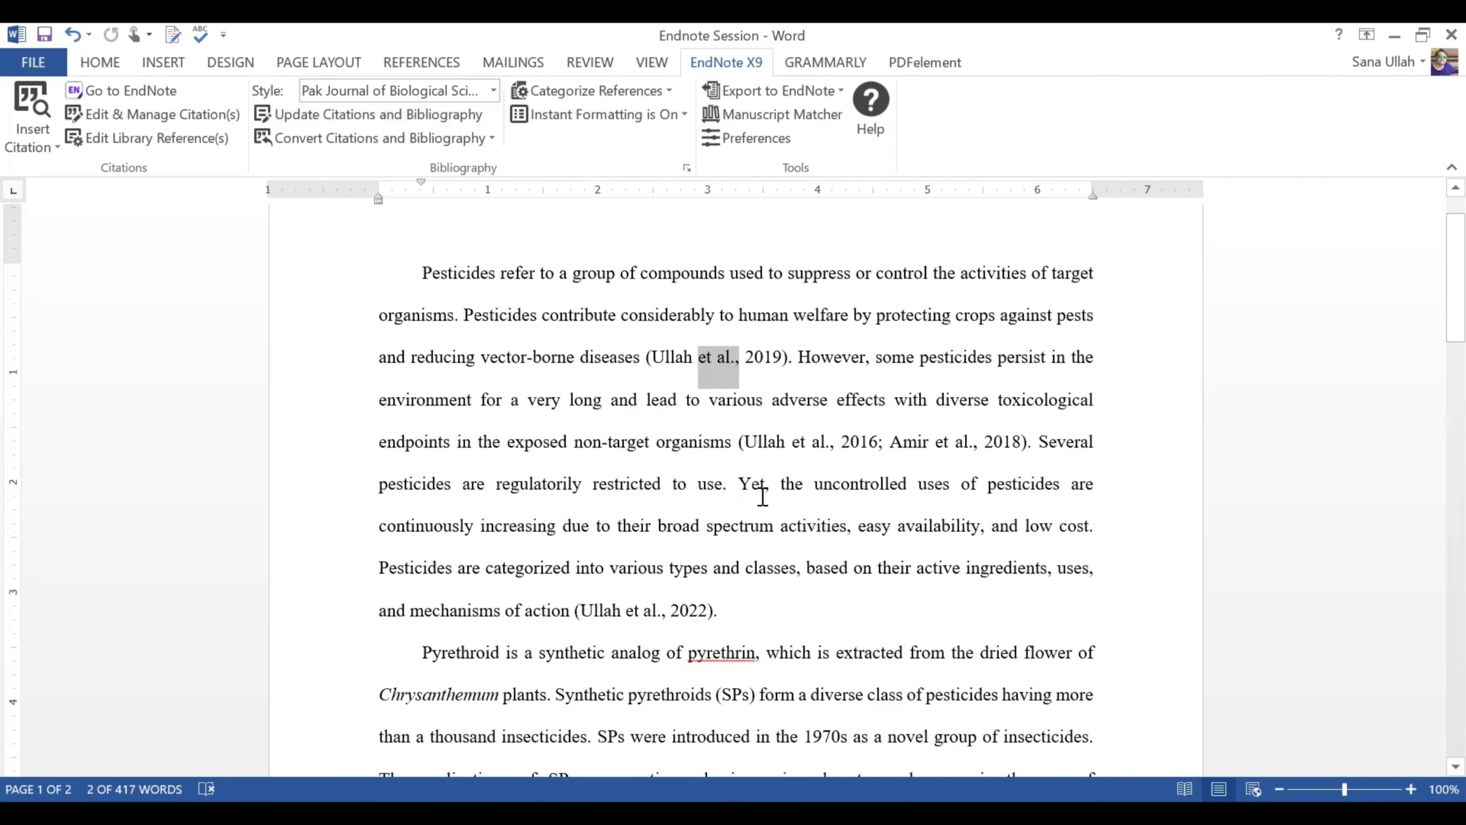
Step: Switch to EndNote, italicize "et al." for first and subsequent citation appearances in the Pak Journal of Biological Sciences style, and update the citations in Word
key(alt+Tab)
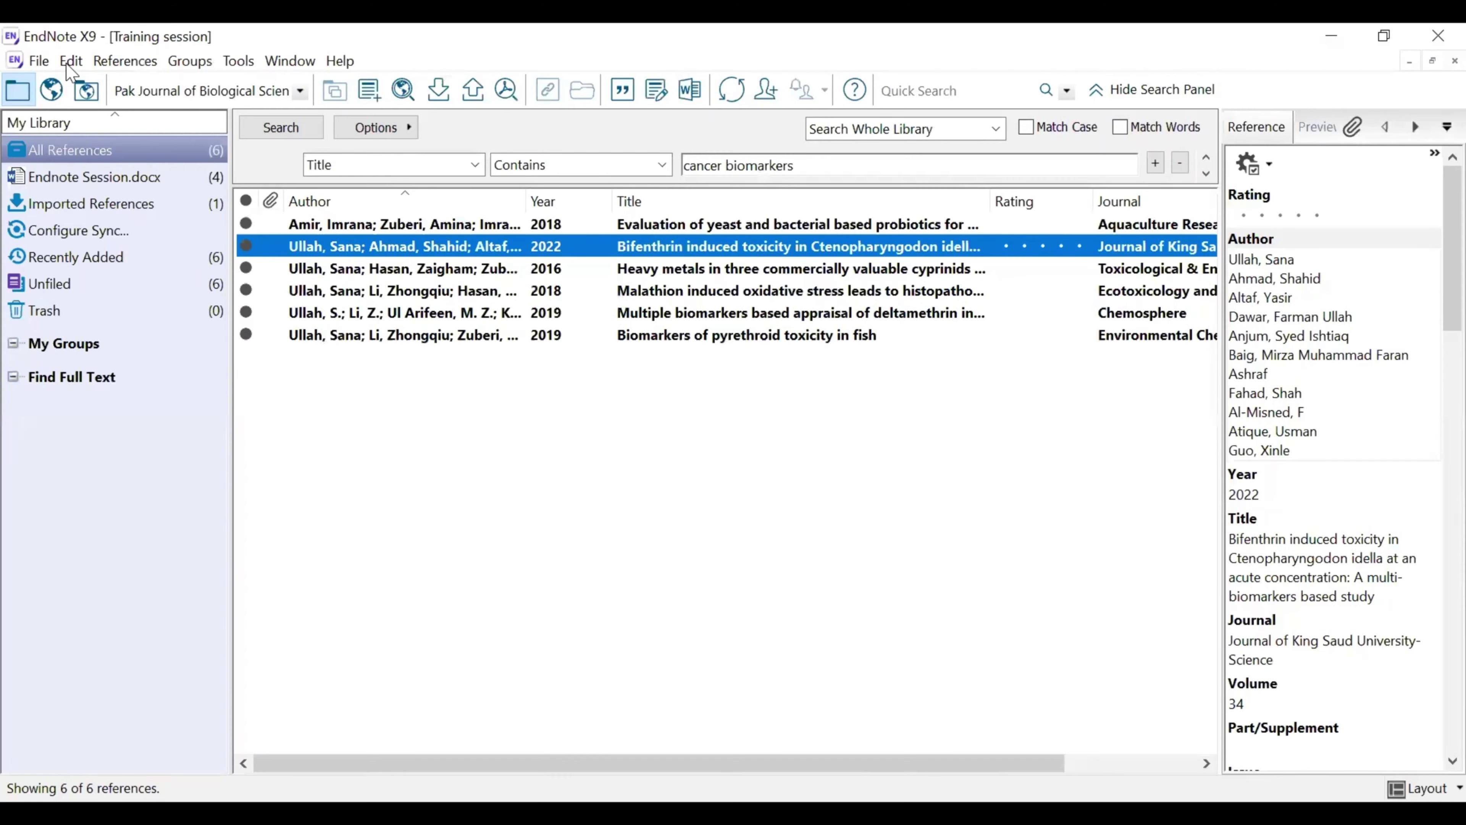
click(70, 61)
mouse_move(176, 386)
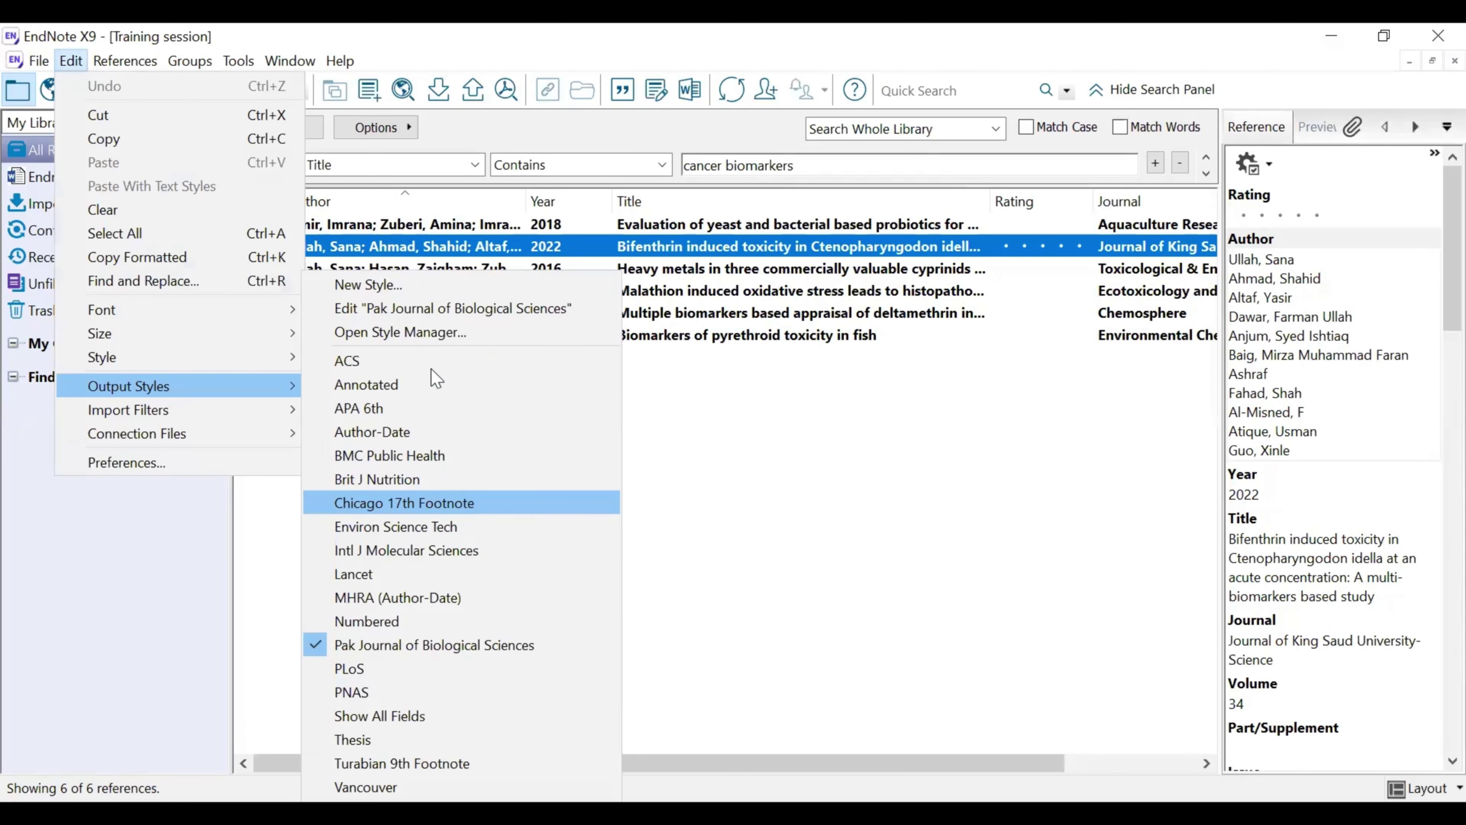
click(429, 318)
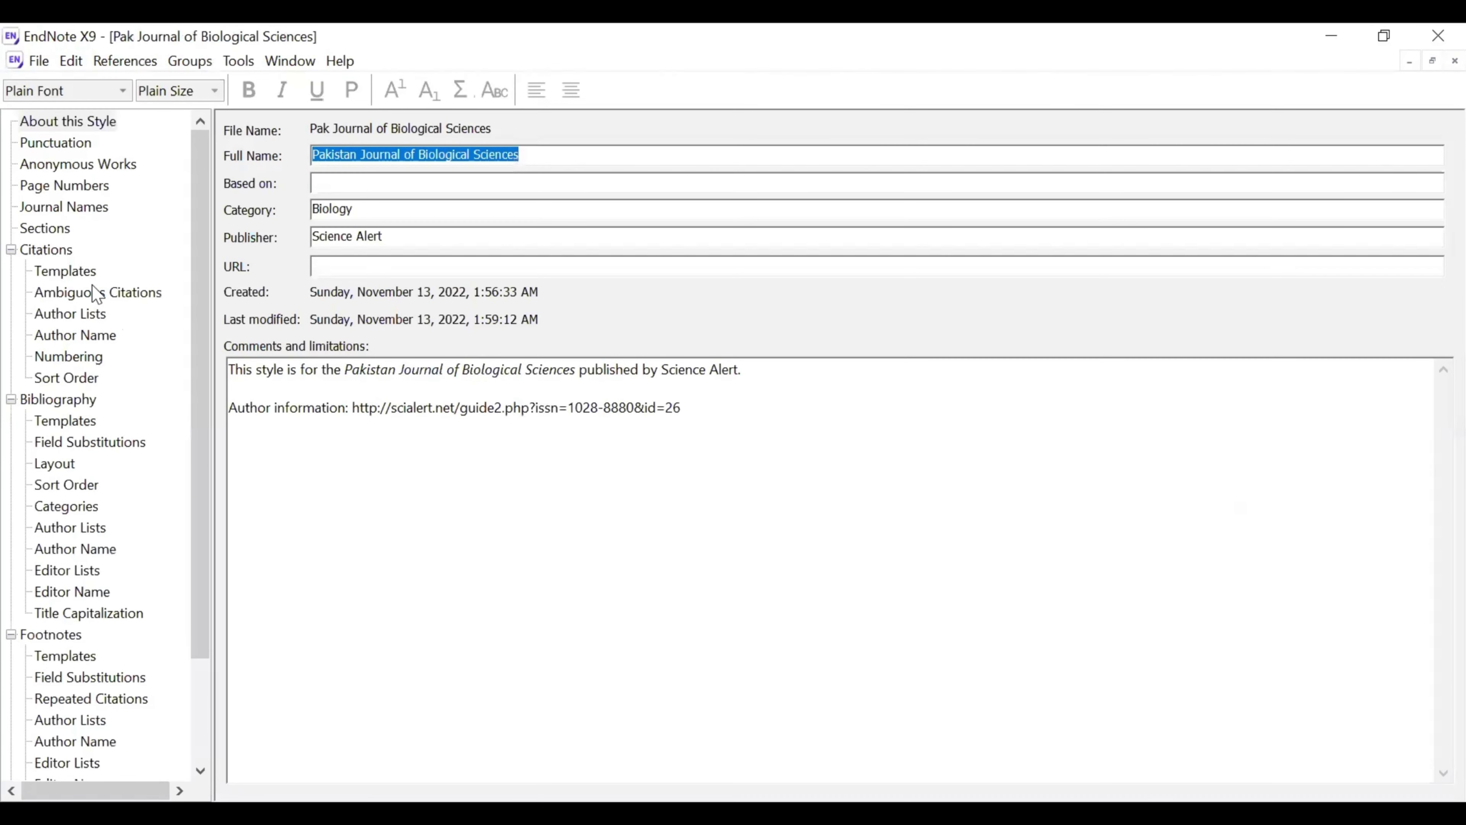
click(46, 249)
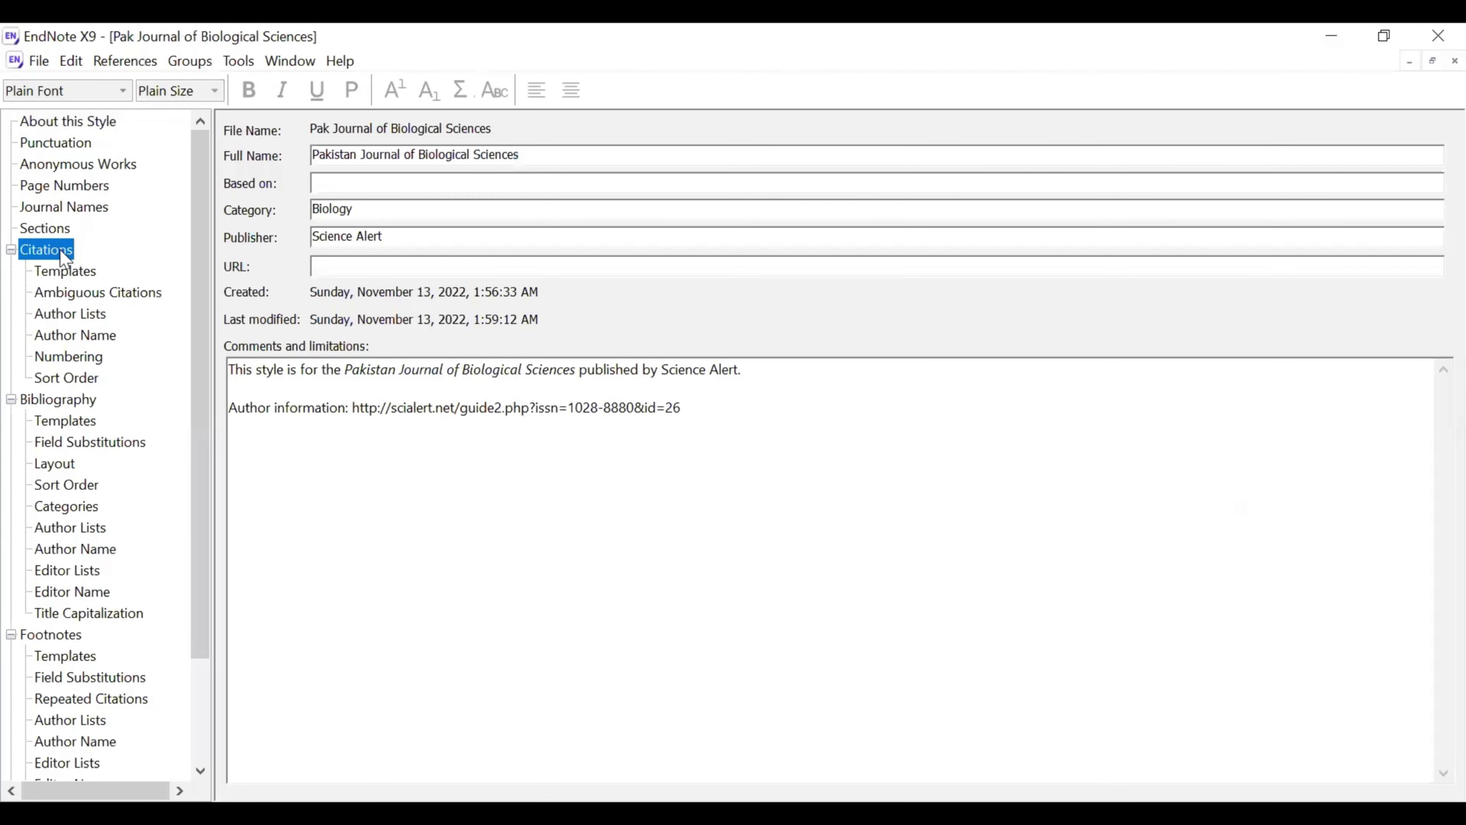
click(95, 319)
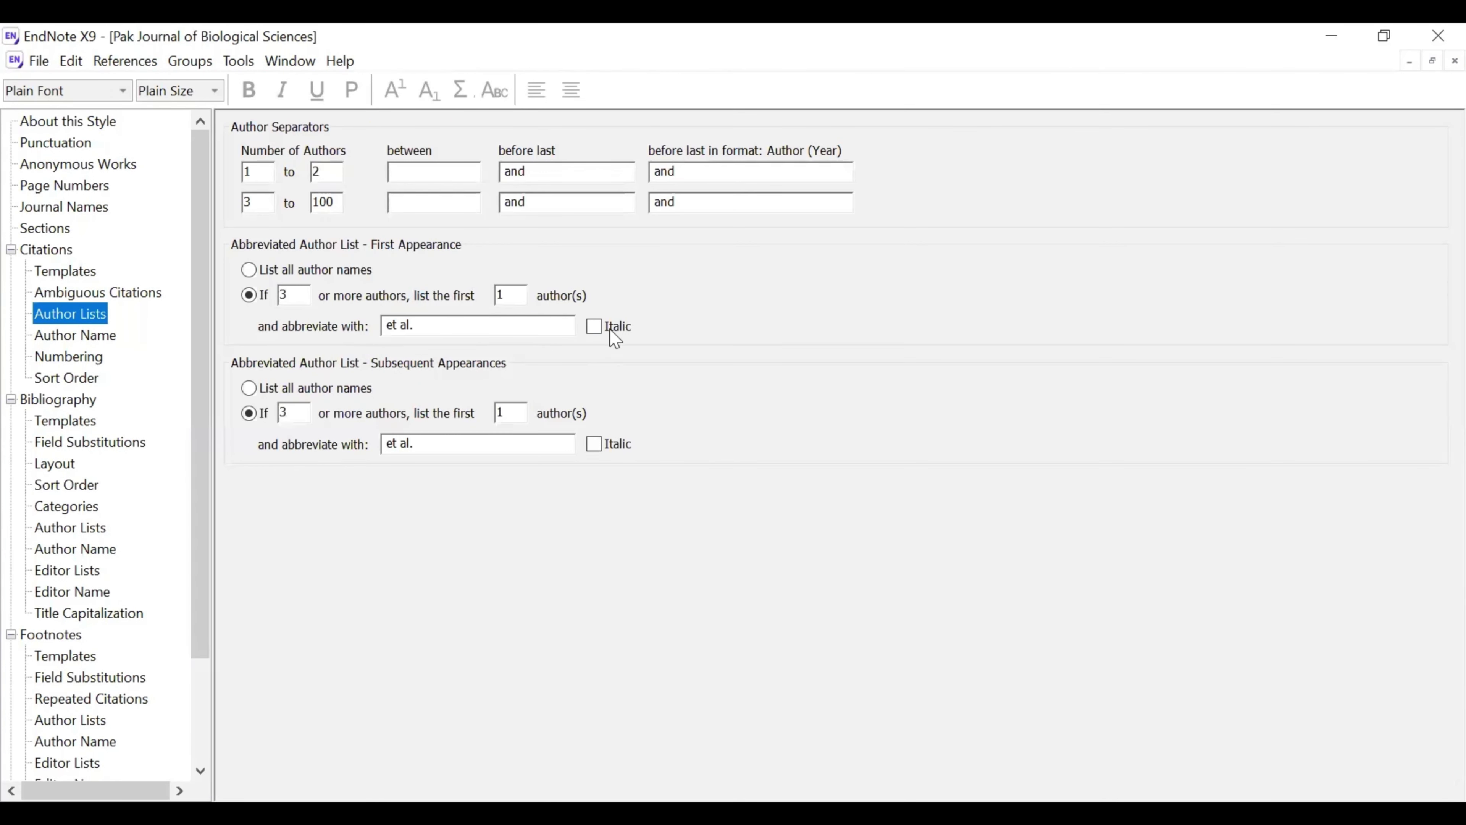
click(595, 327)
click(600, 443)
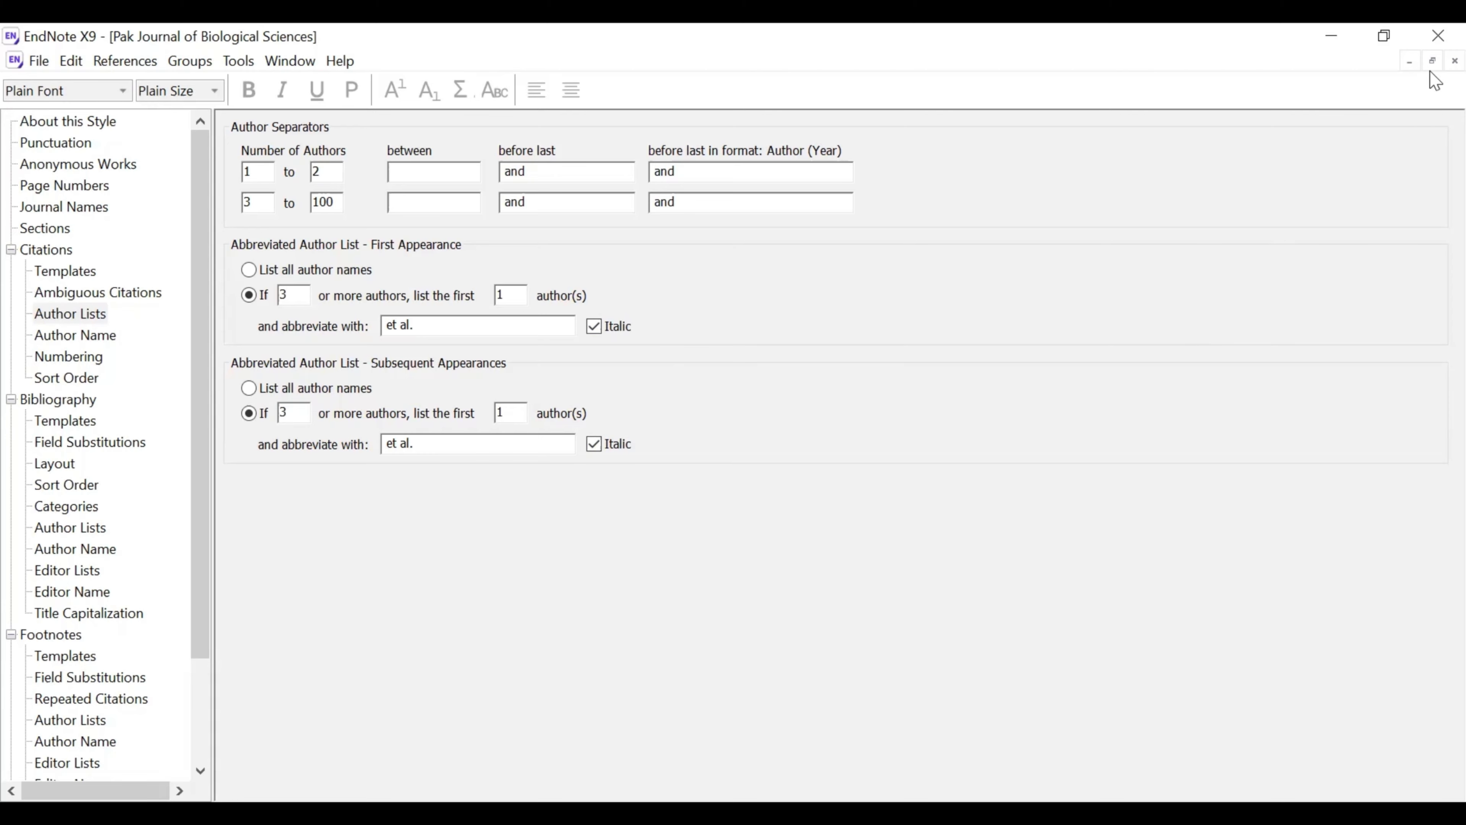
click(1454, 61)
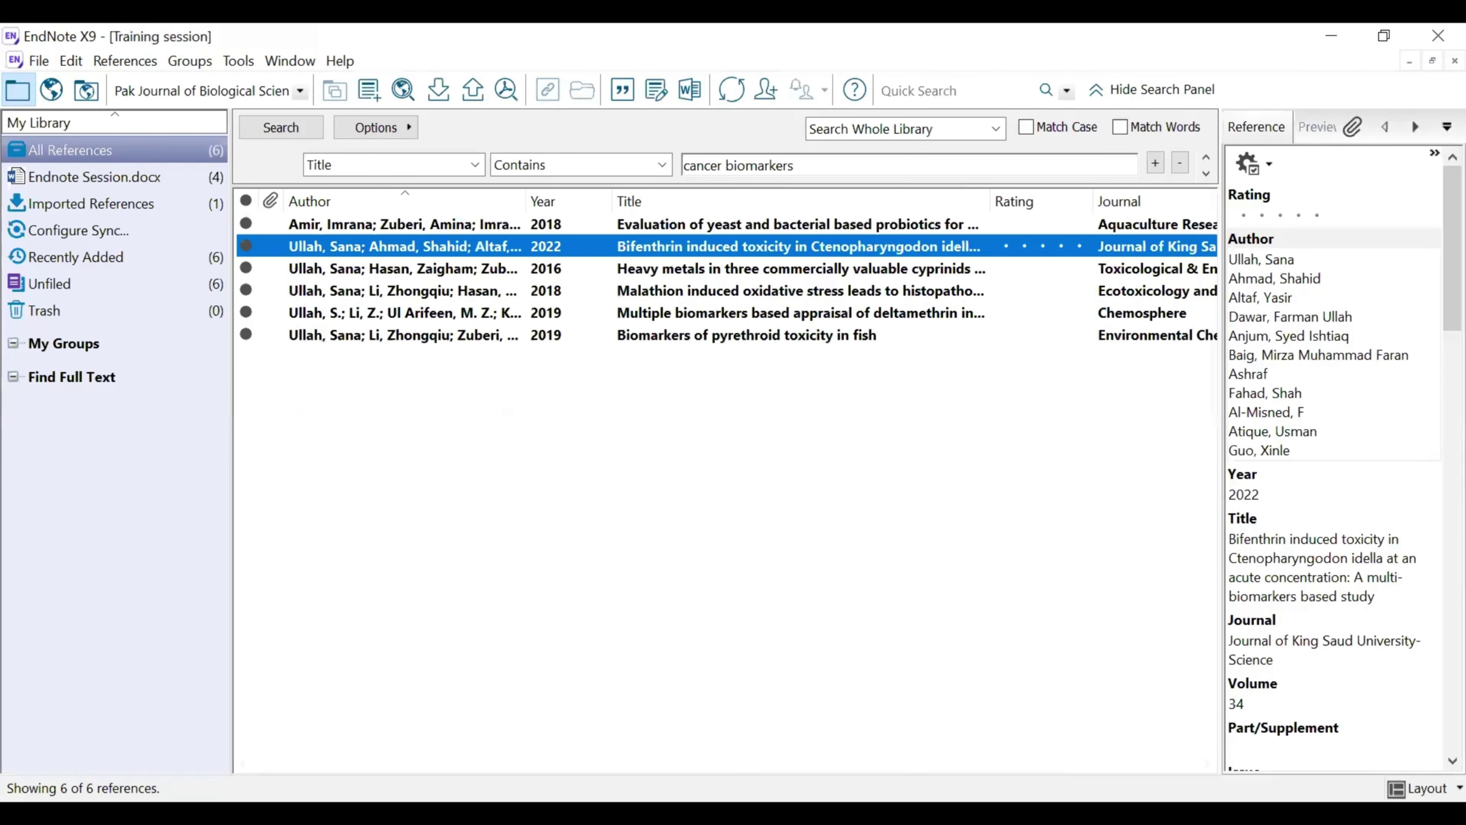
key(alt+Tab)
click(358, 116)
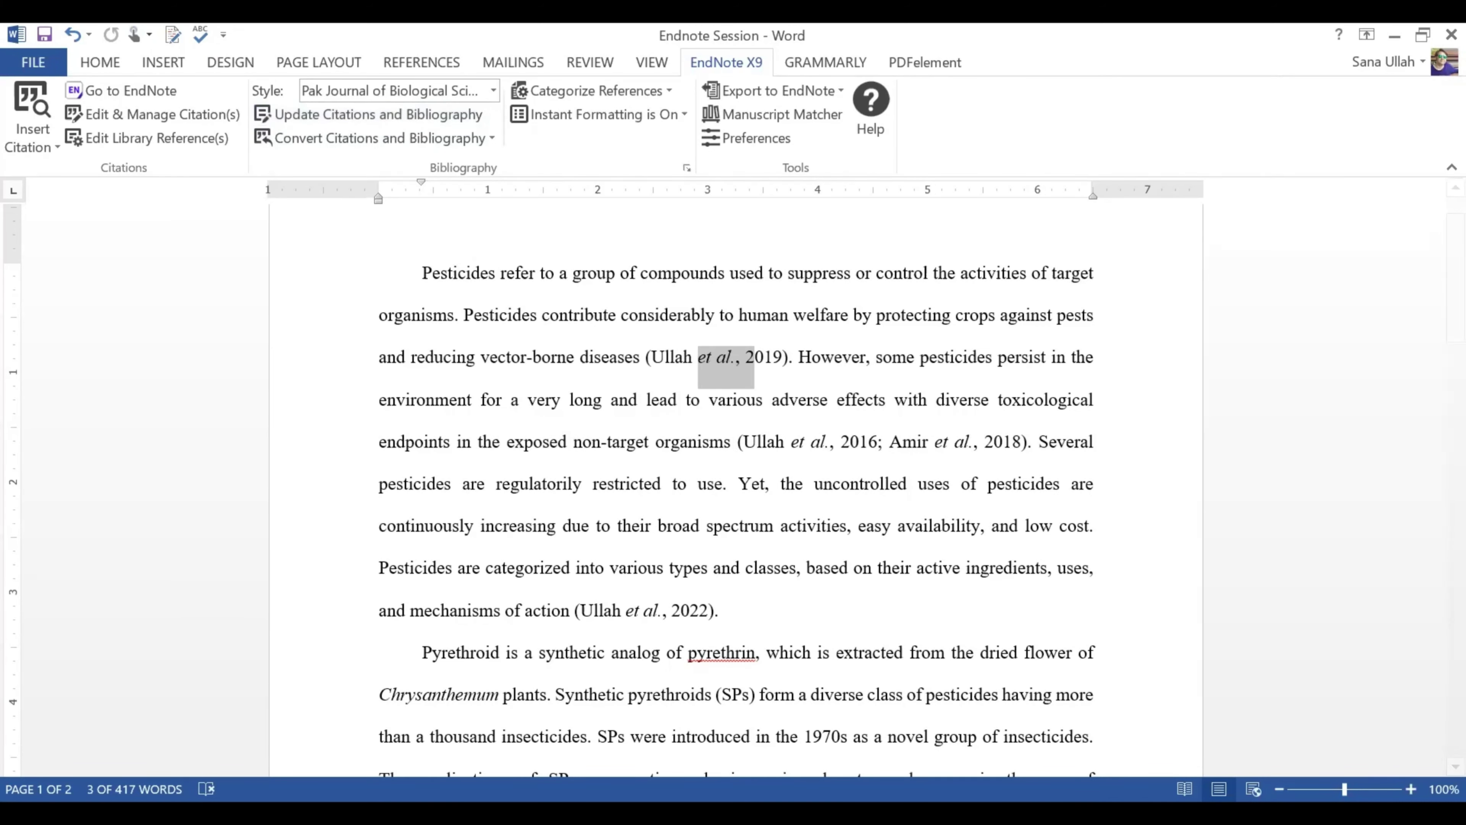
Step: Switch to EndNote, set the Pak Journal of Biological Sciences style to list the first 2 authors at first citation appearance, and close the style
key(alt+Tab)
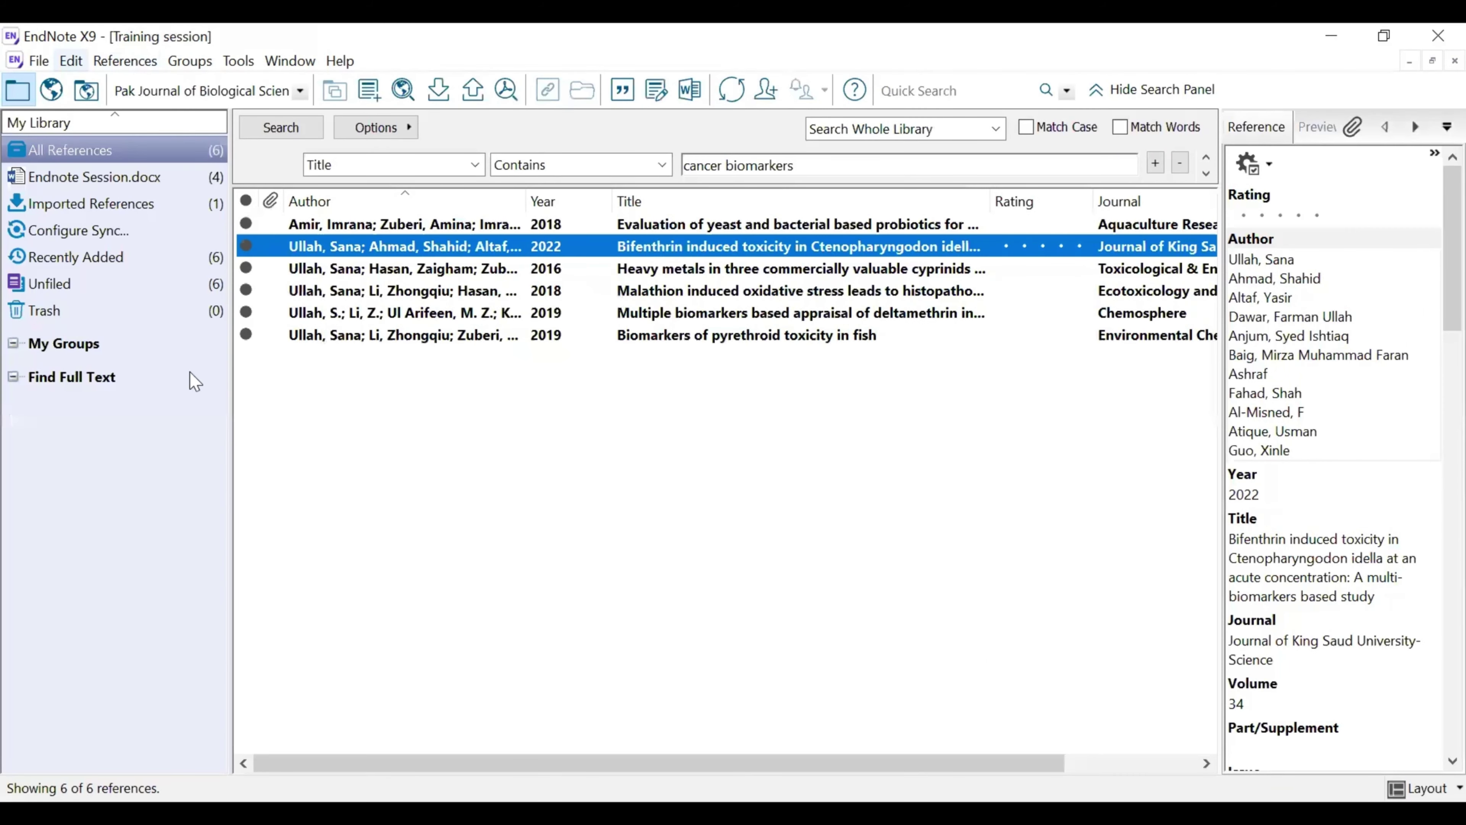
key(alt+e)
mouse_move(189, 379)
click(423, 312)
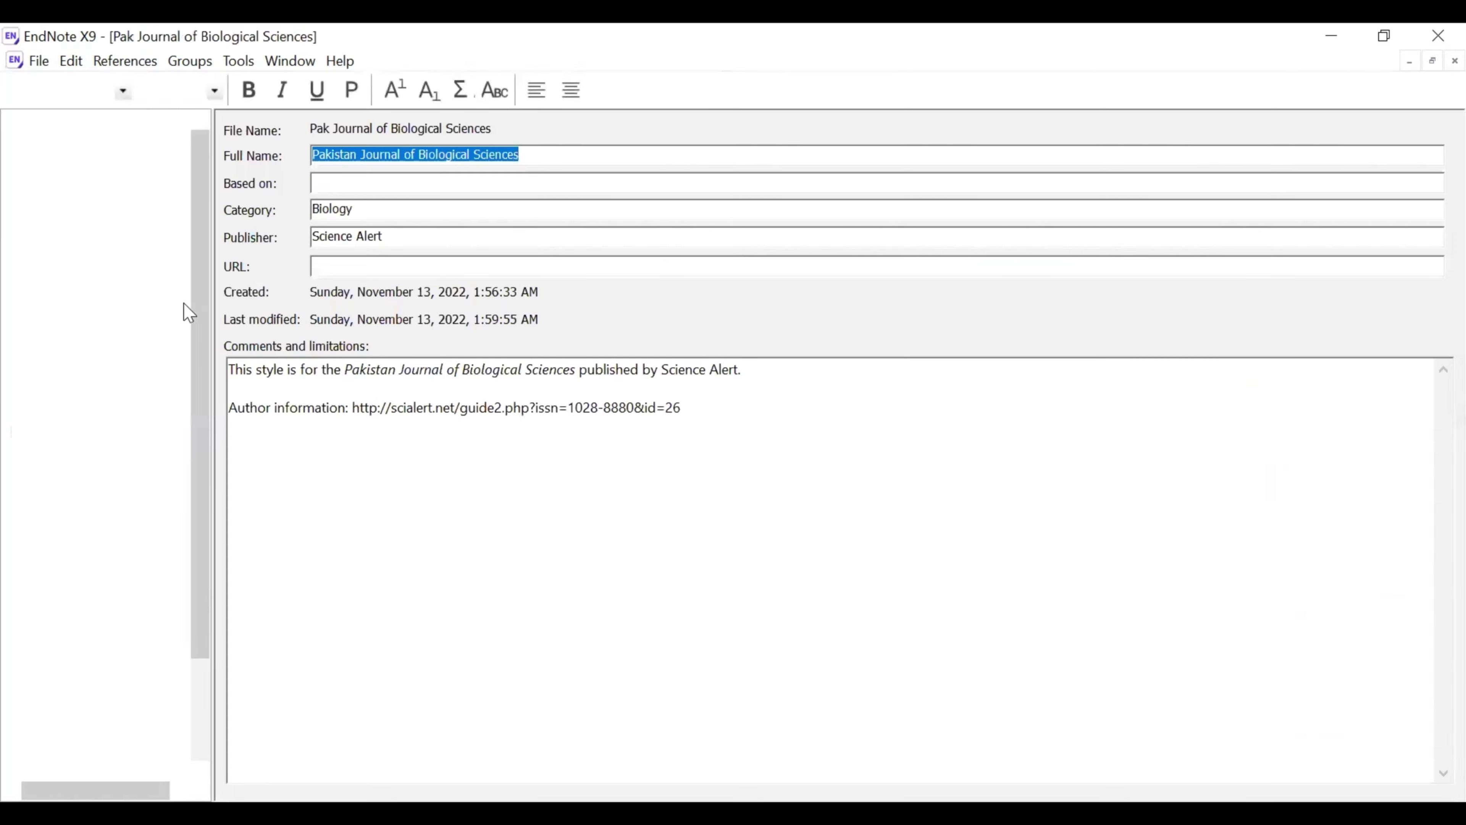
click(87, 315)
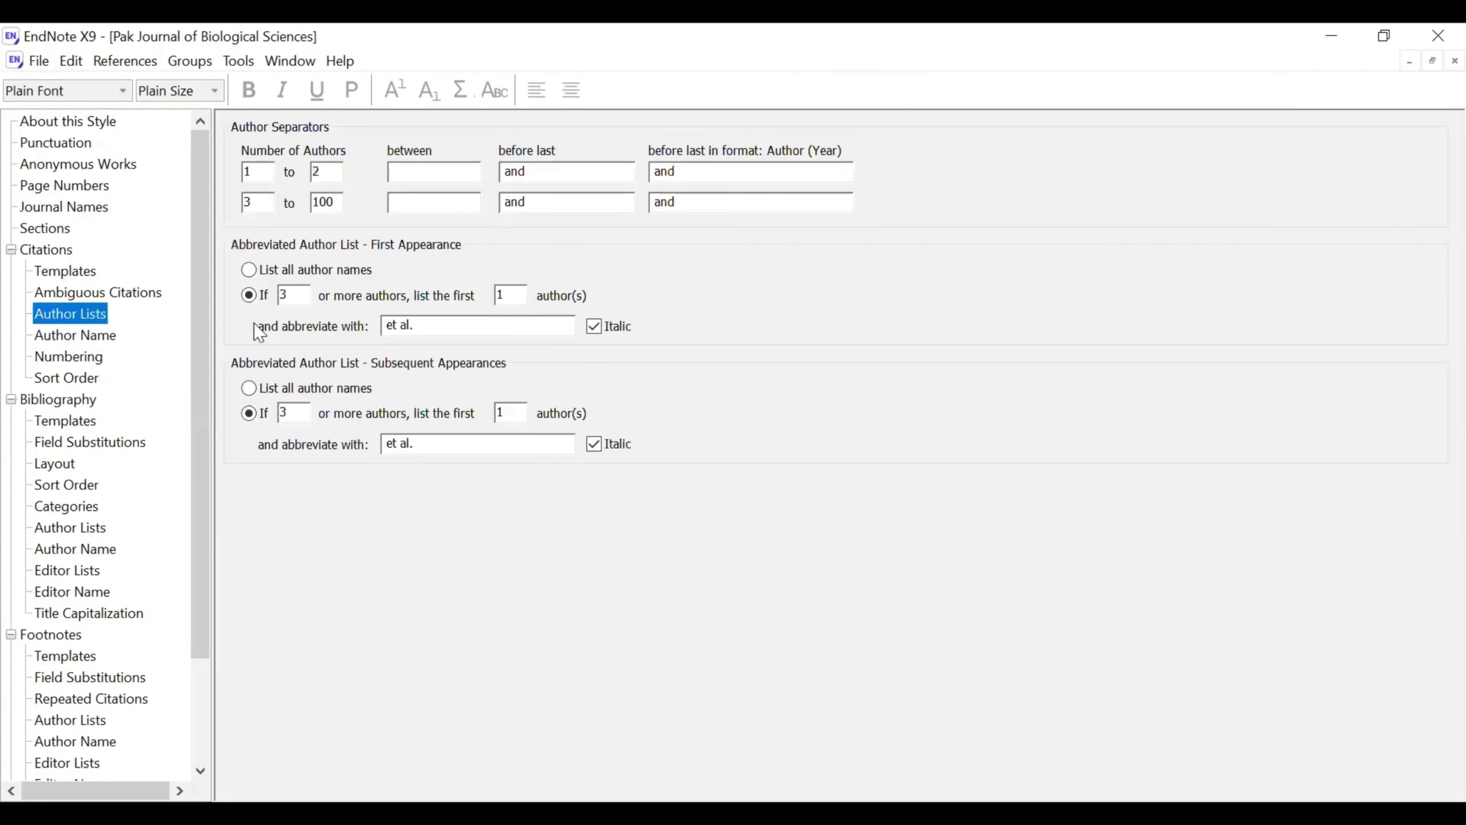
double_click(498, 295)
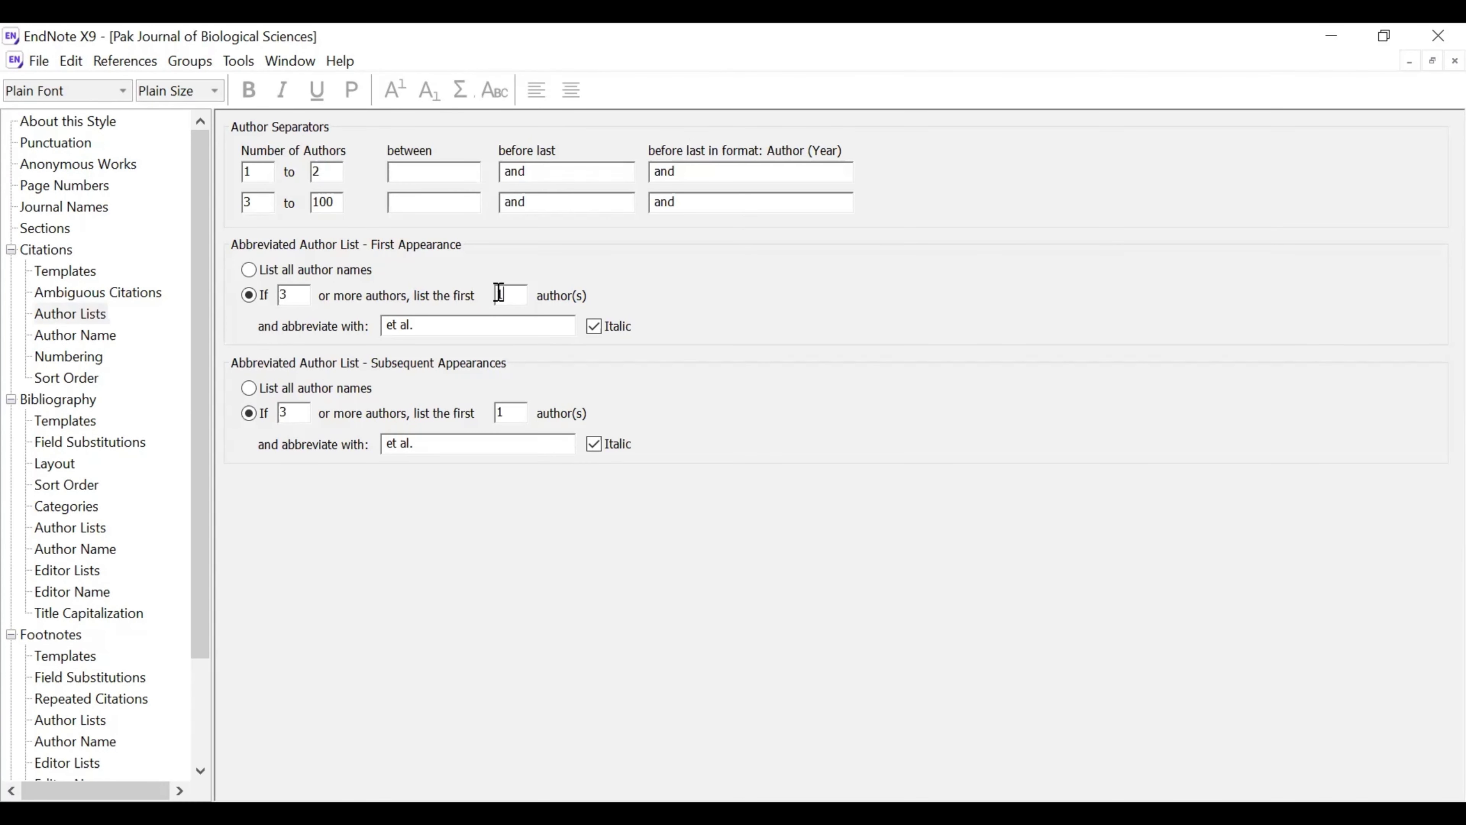
text(2)
click(1432, 61)
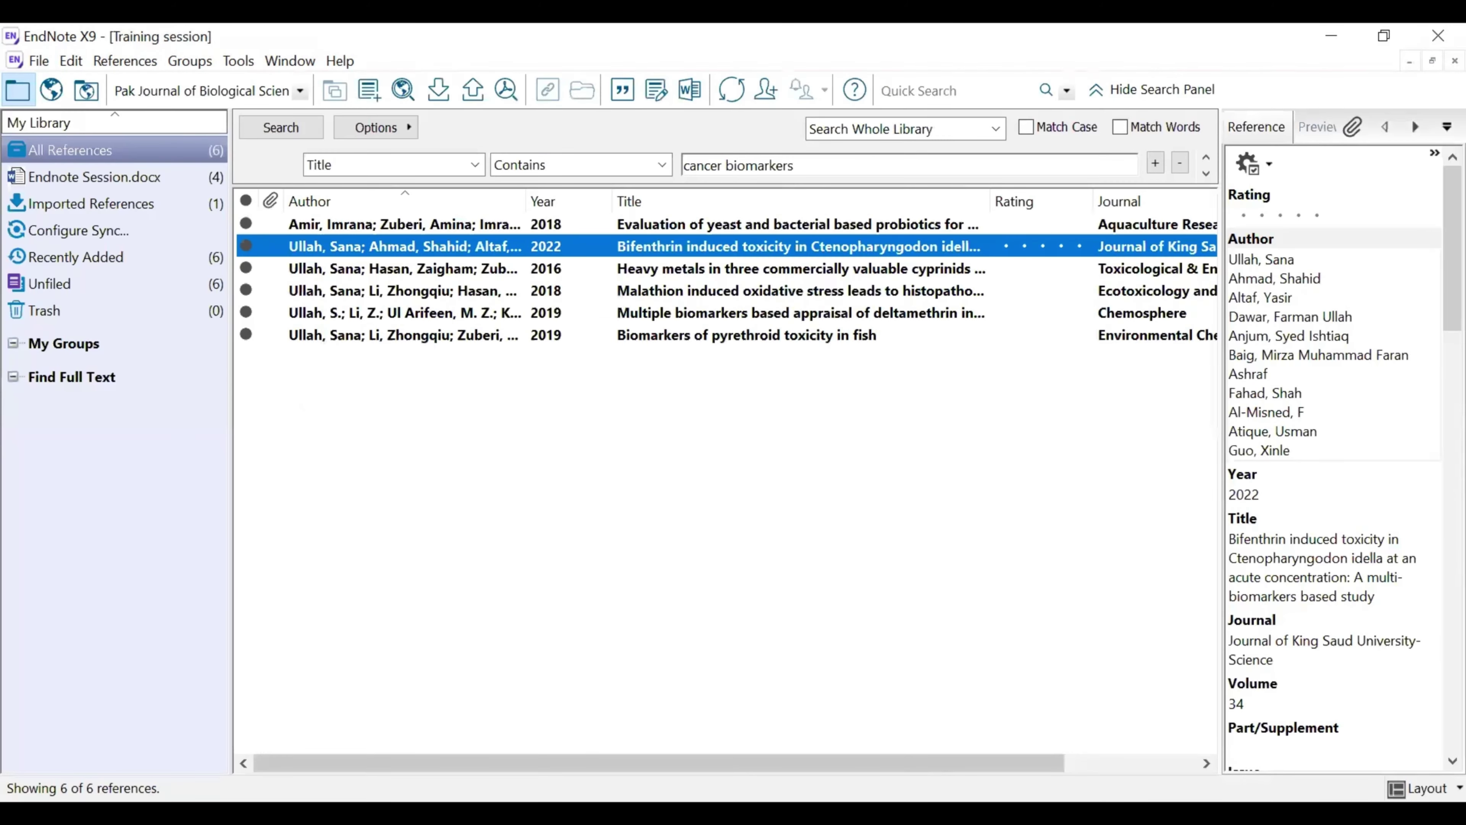
Step: Switch to Word, update the citations and bibliography, and check how many authors each in-text citation lists
key(alt+Tab)
click(392, 117)
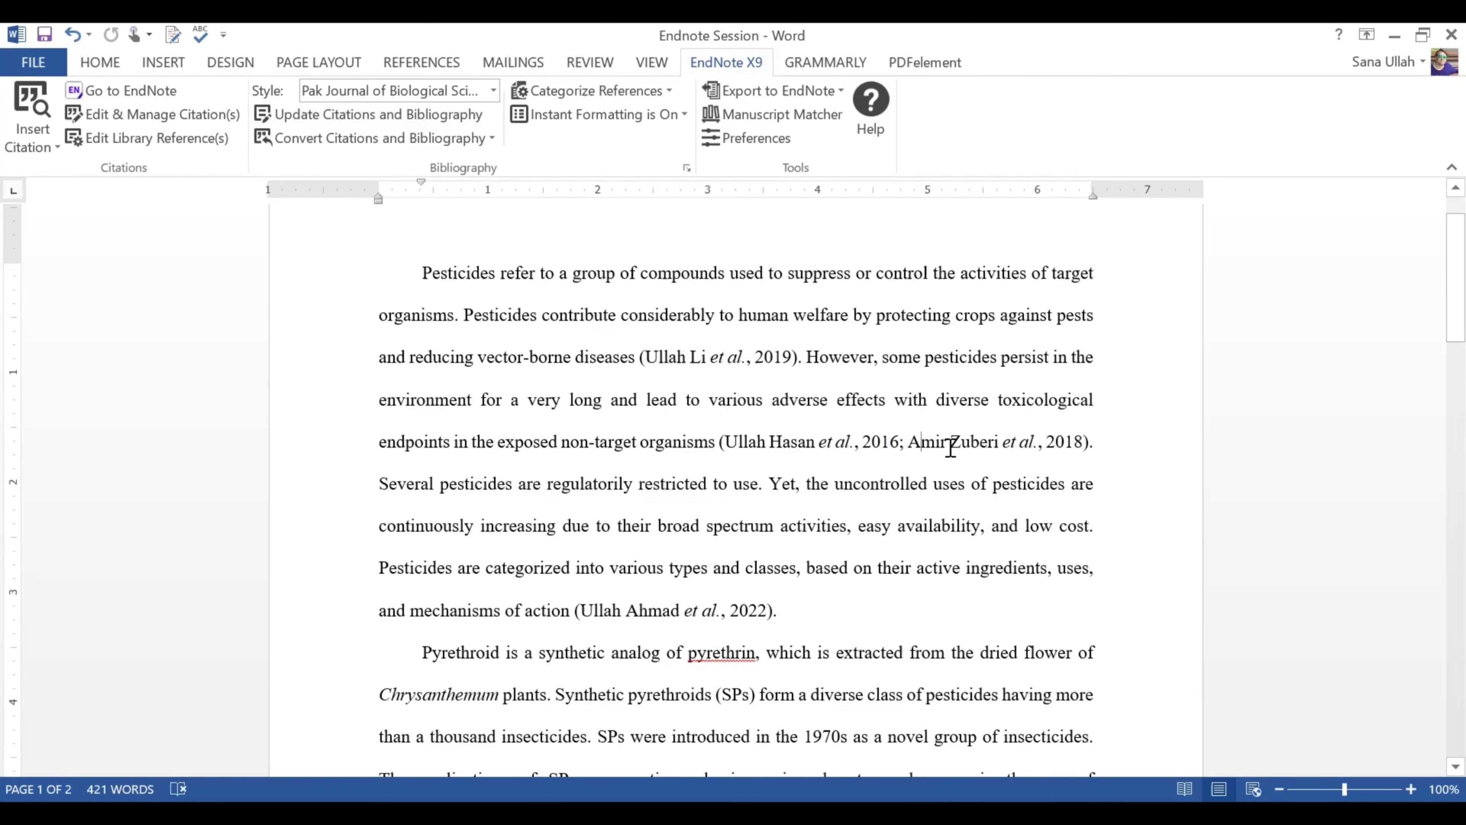
click(580, 611)
Step: Switch to EndNote, set the Pak Journal of Biological Sciences style to list all author names at first and subsequent appearances, and update the citations in Word
click(144, 91)
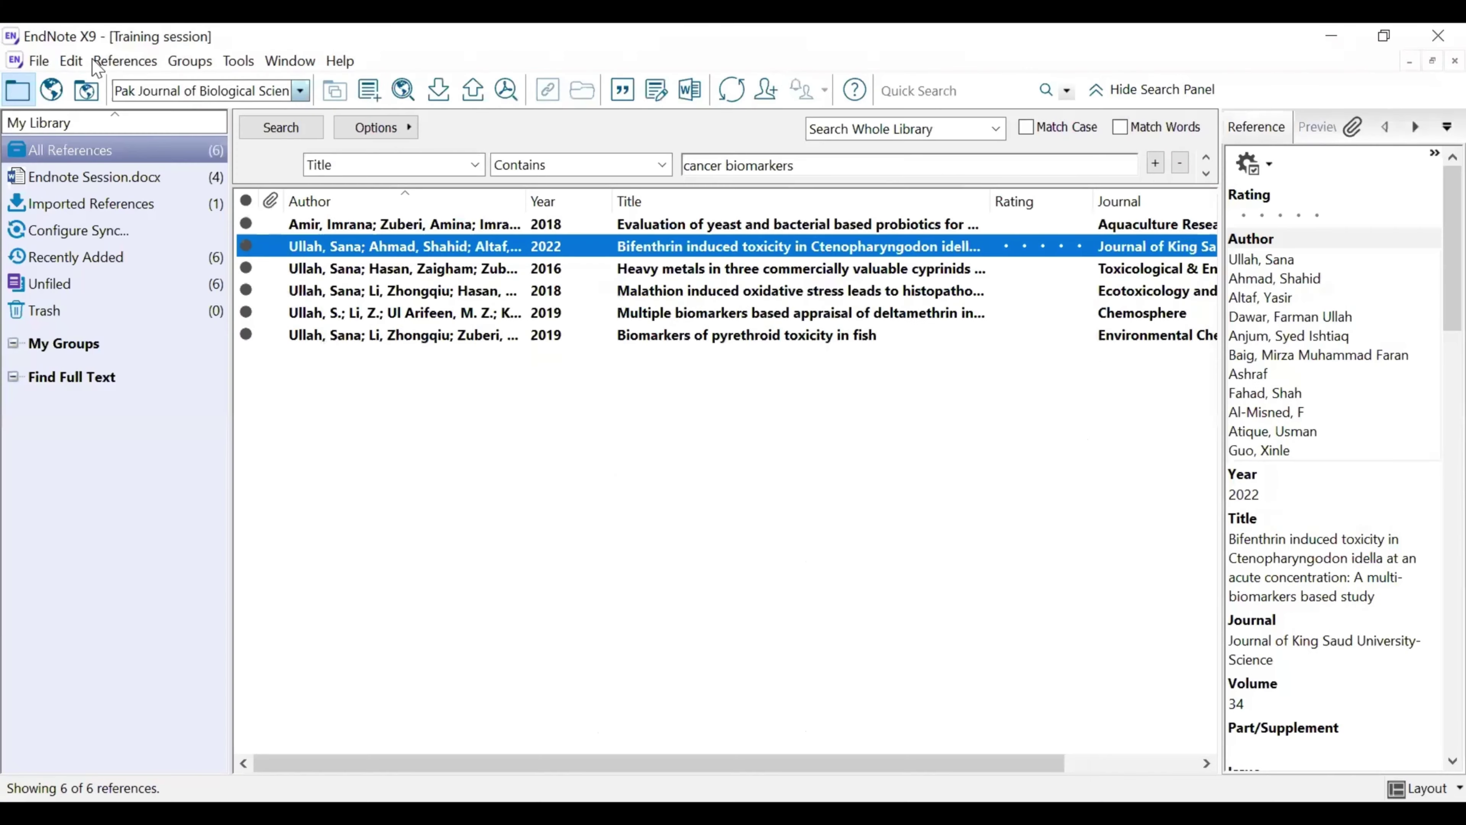
click(71, 61)
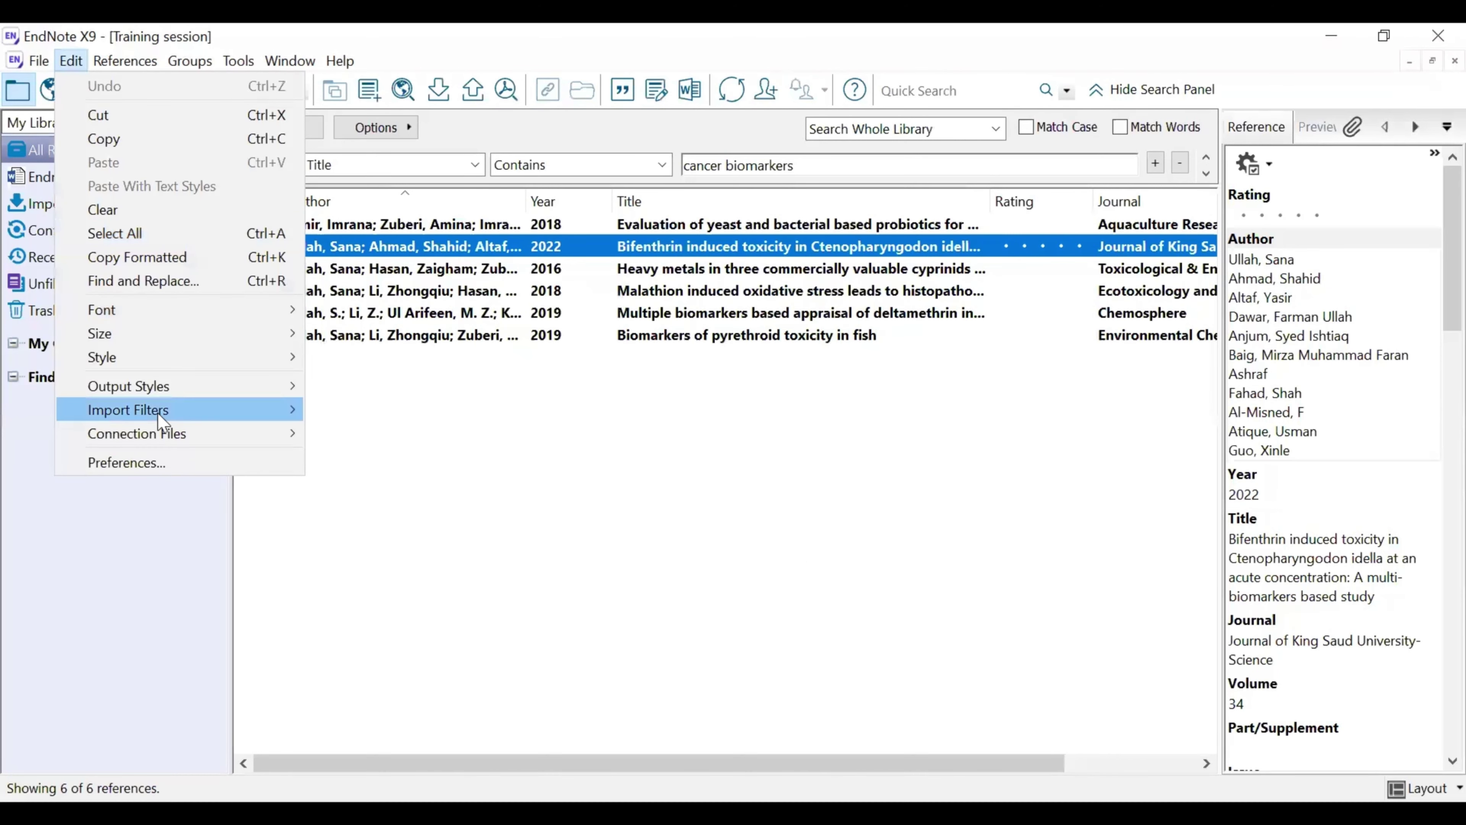
mouse_move(181, 385)
click(363, 319)
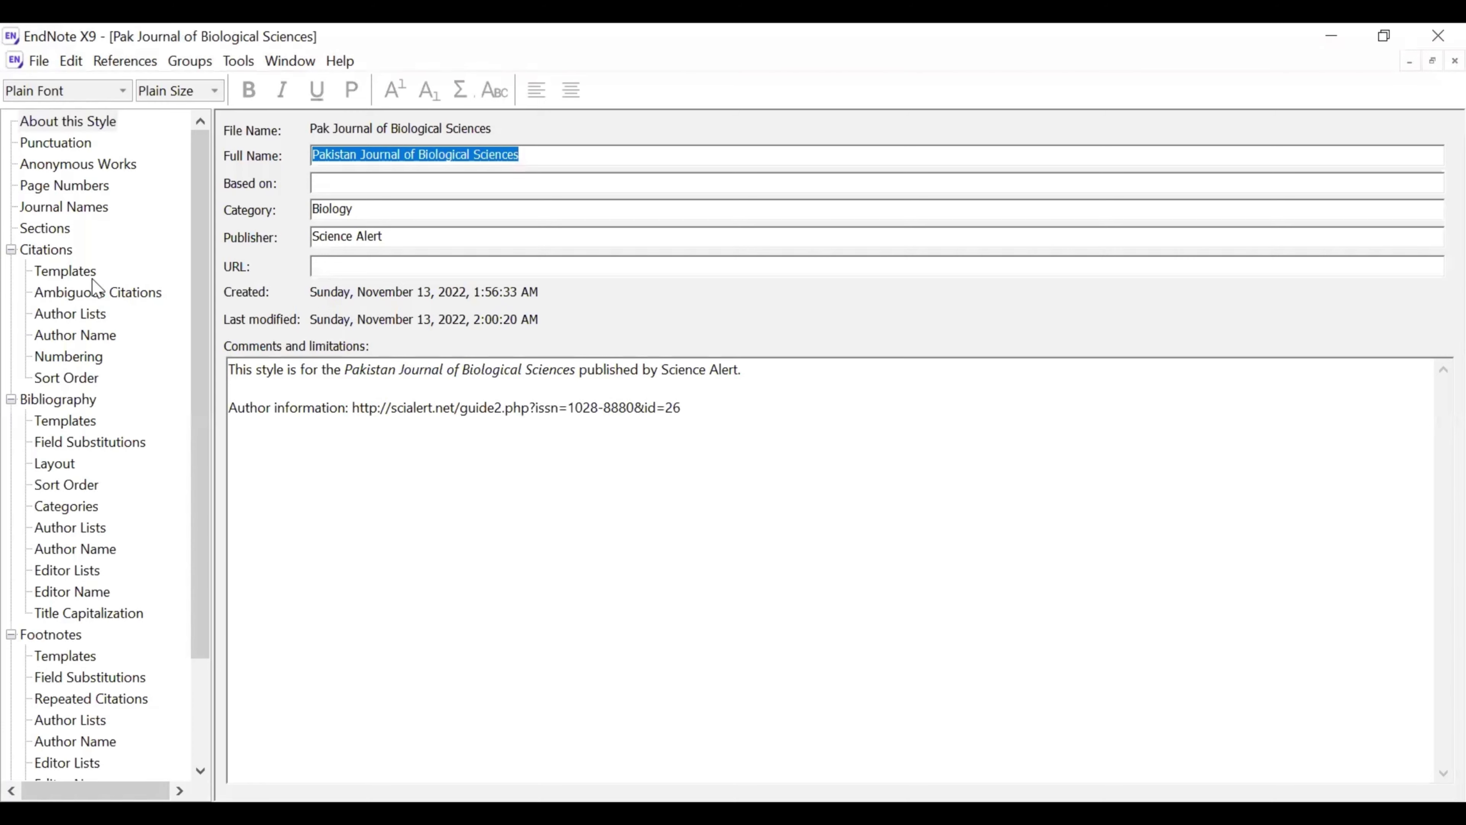
click(86, 314)
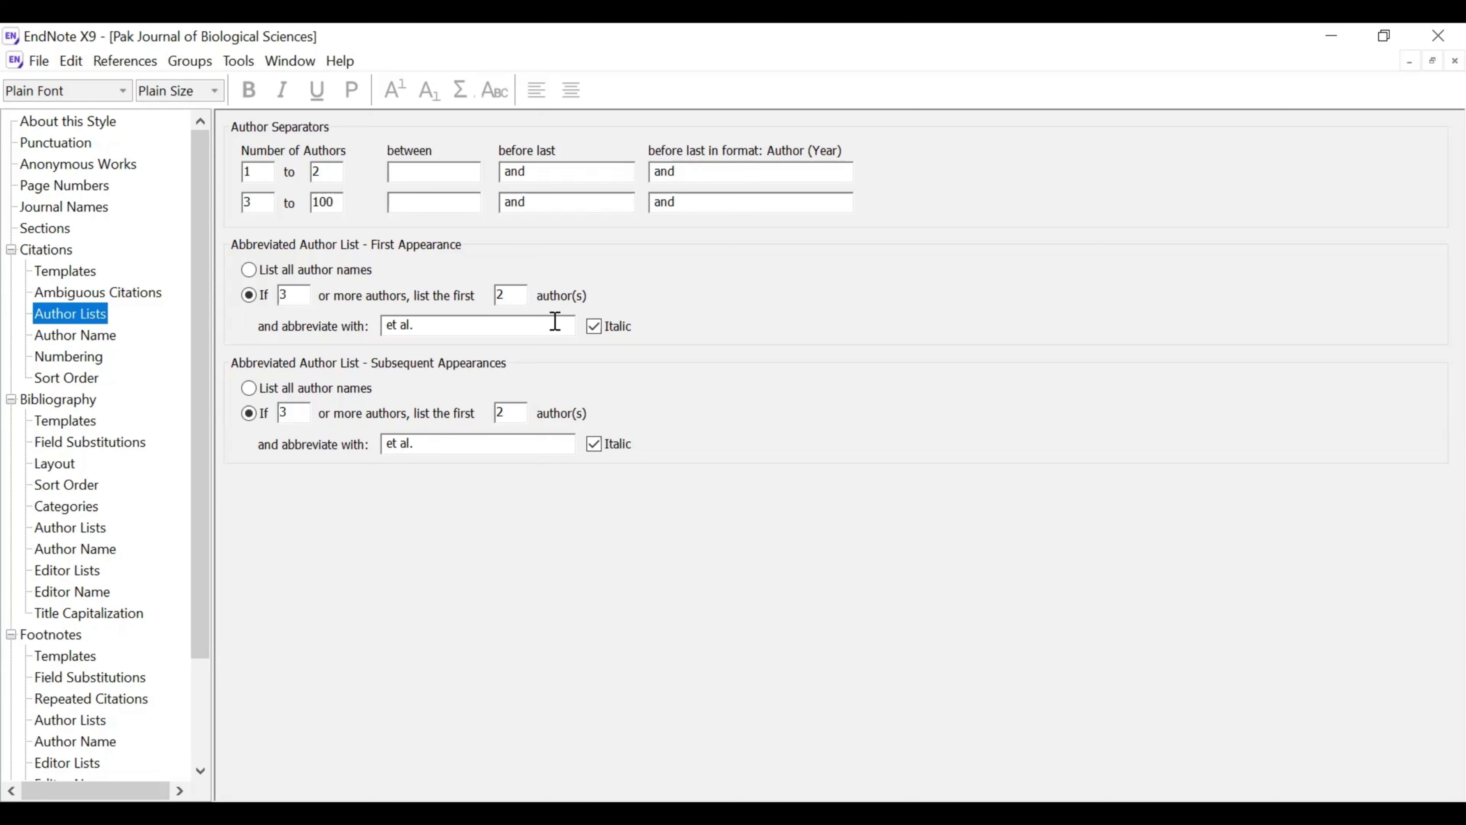
click(249, 270)
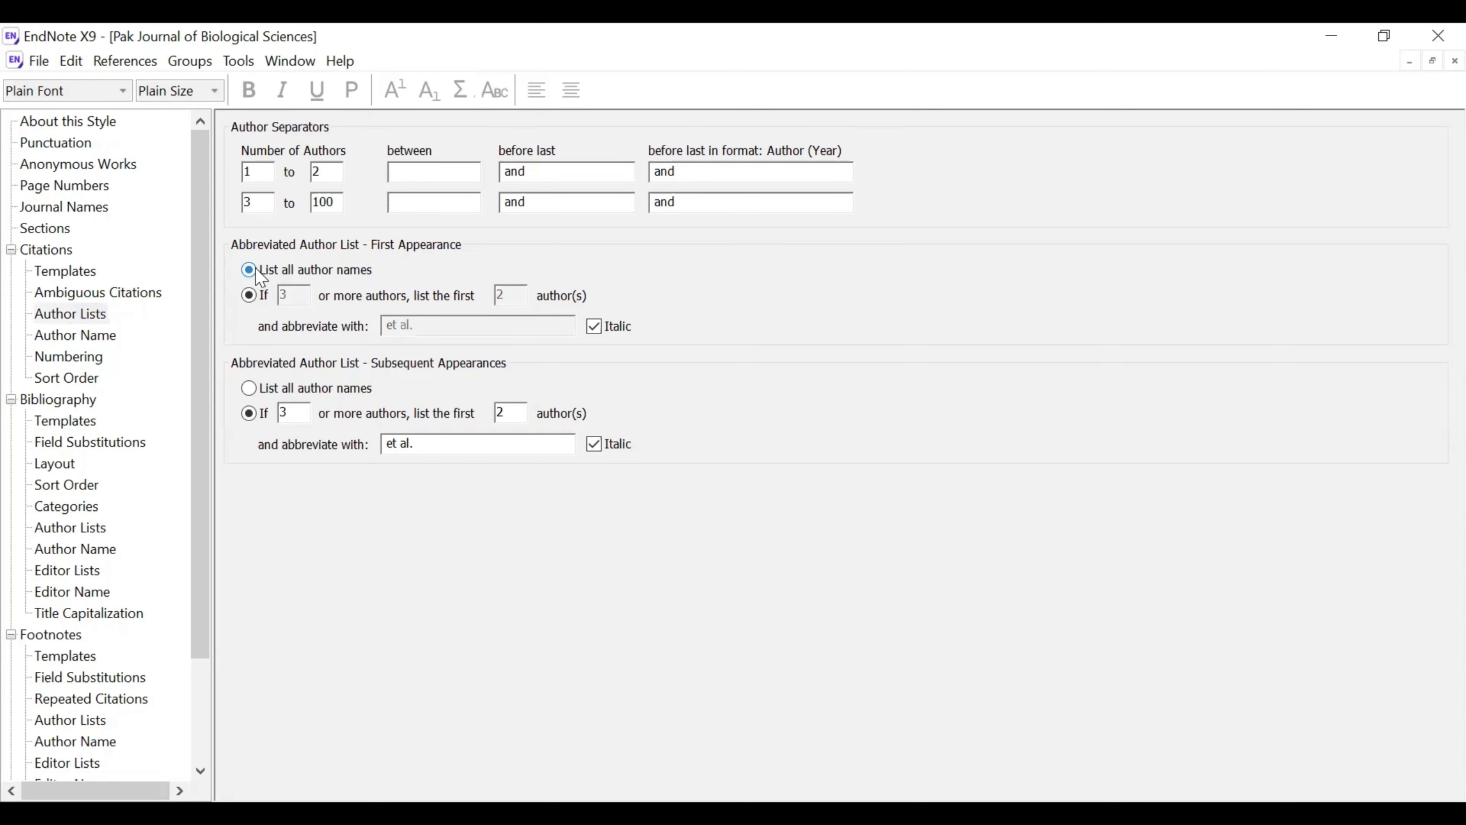
click(248, 388)
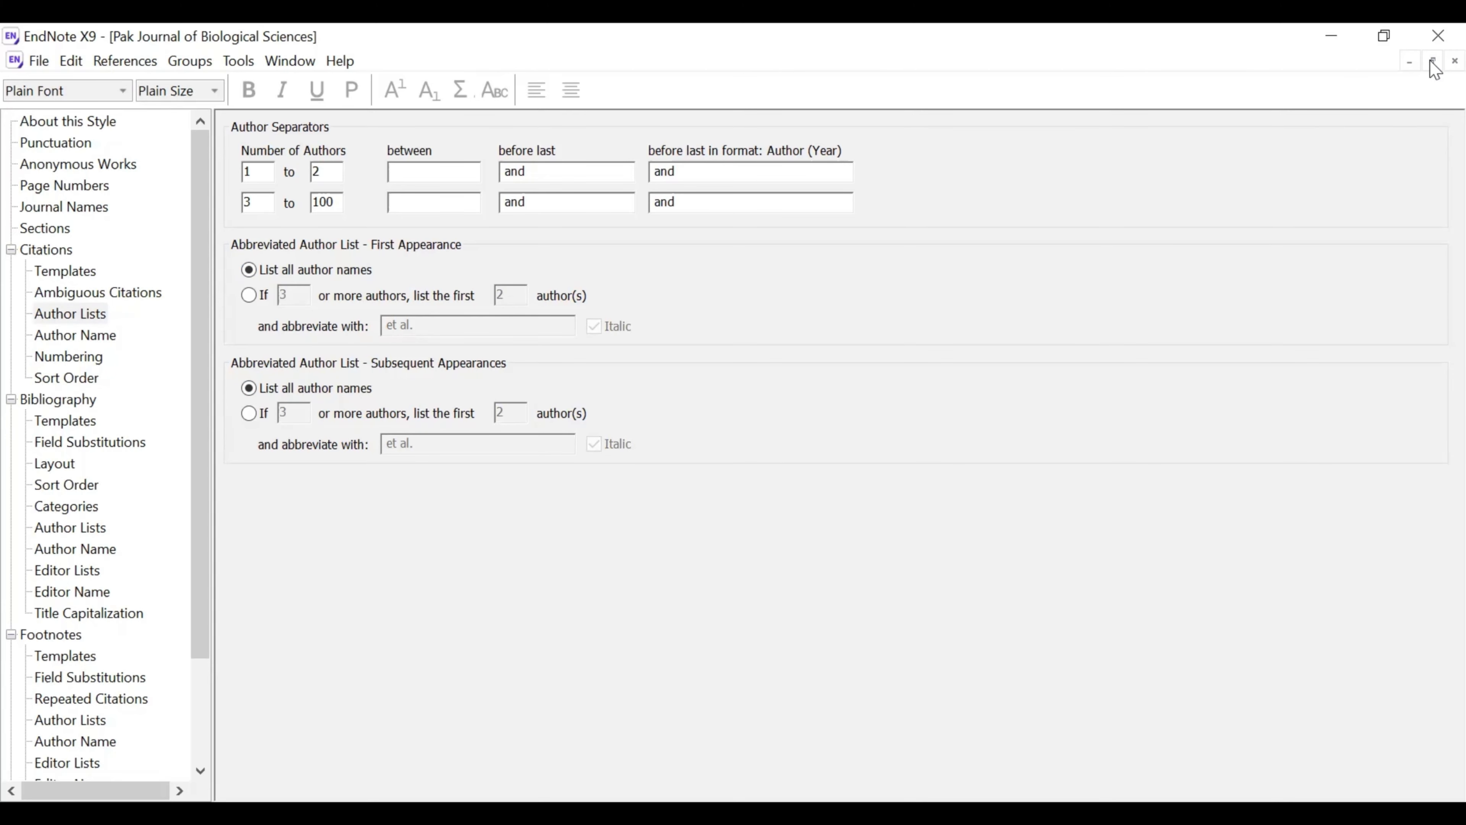
click(1455, 60)
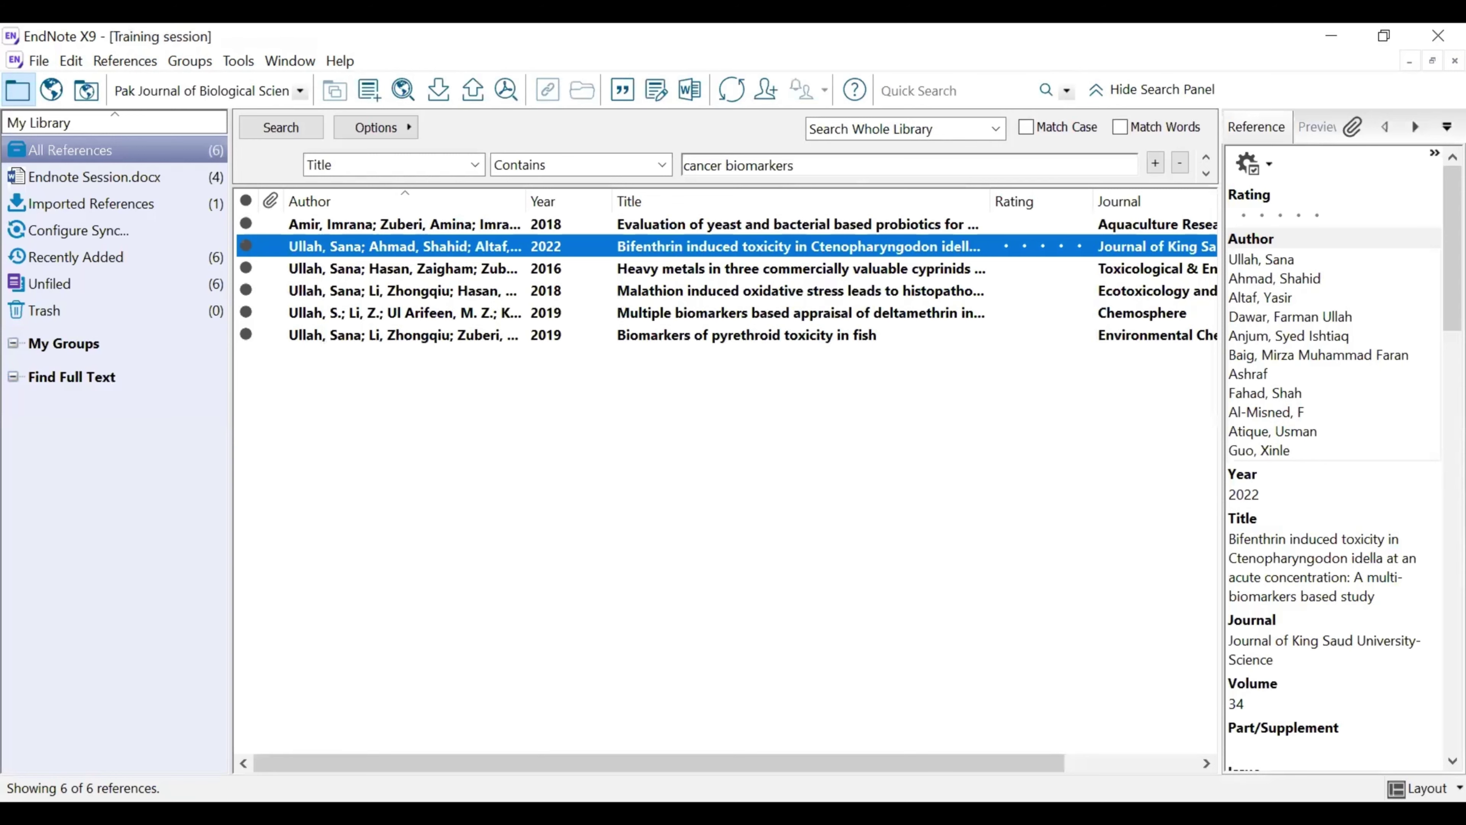
key(alt+Tab)
click(353, 114)
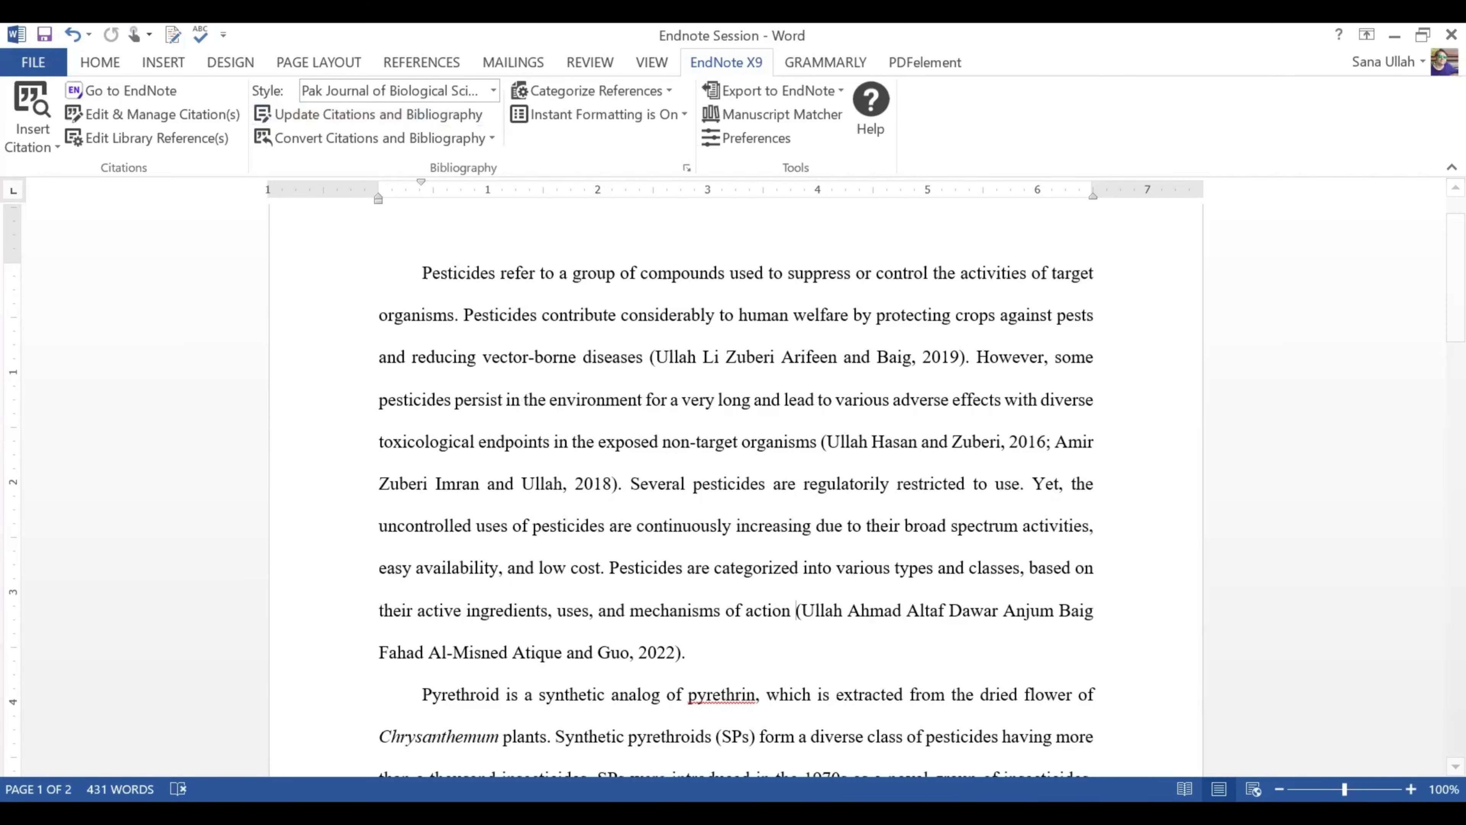
Step: Switch to EndNote and open the Style Manager for the output styles
key(alt+Tab)
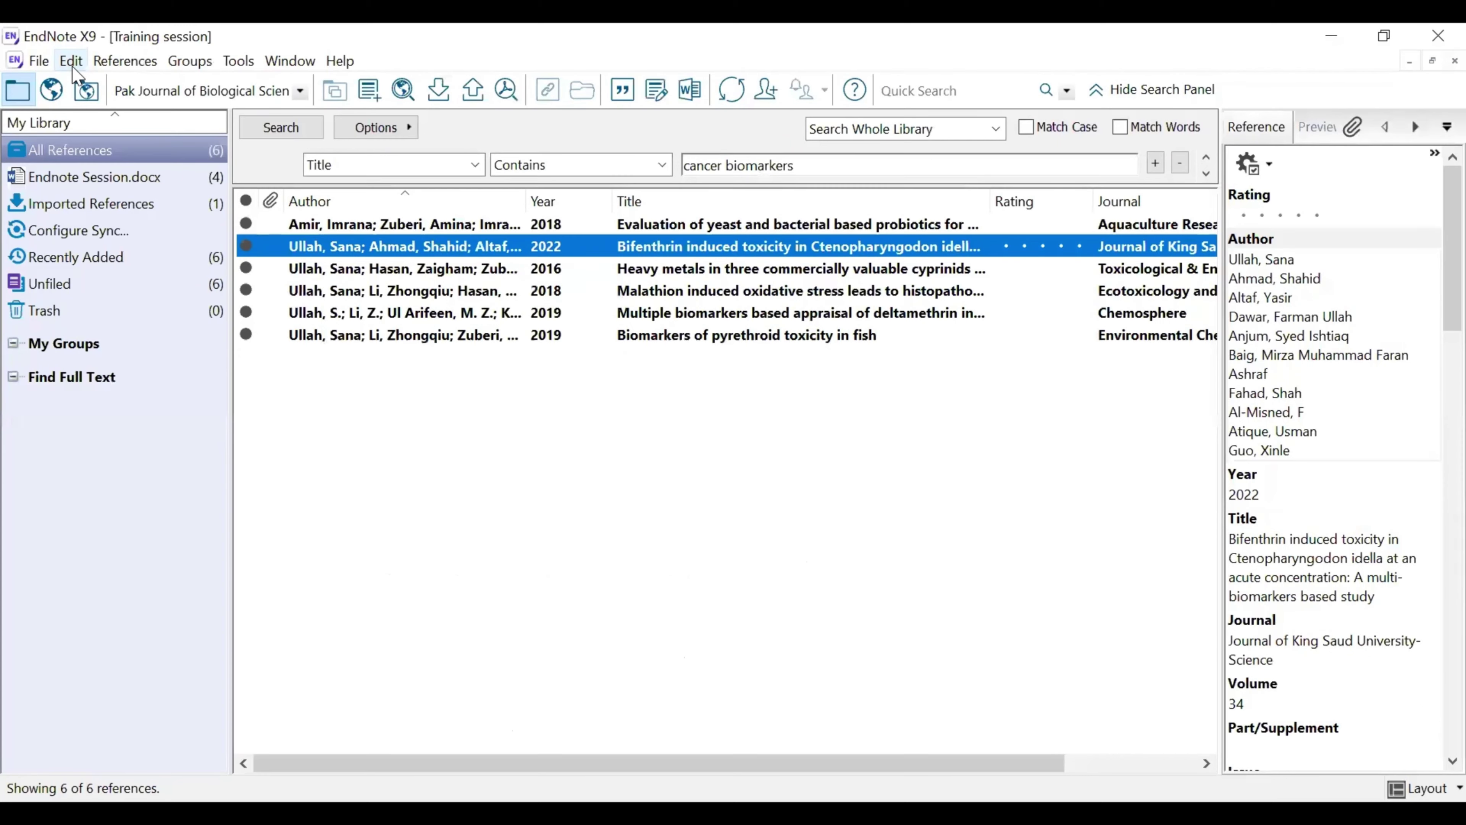
click(72, 64)
mouse_move(152, 392)
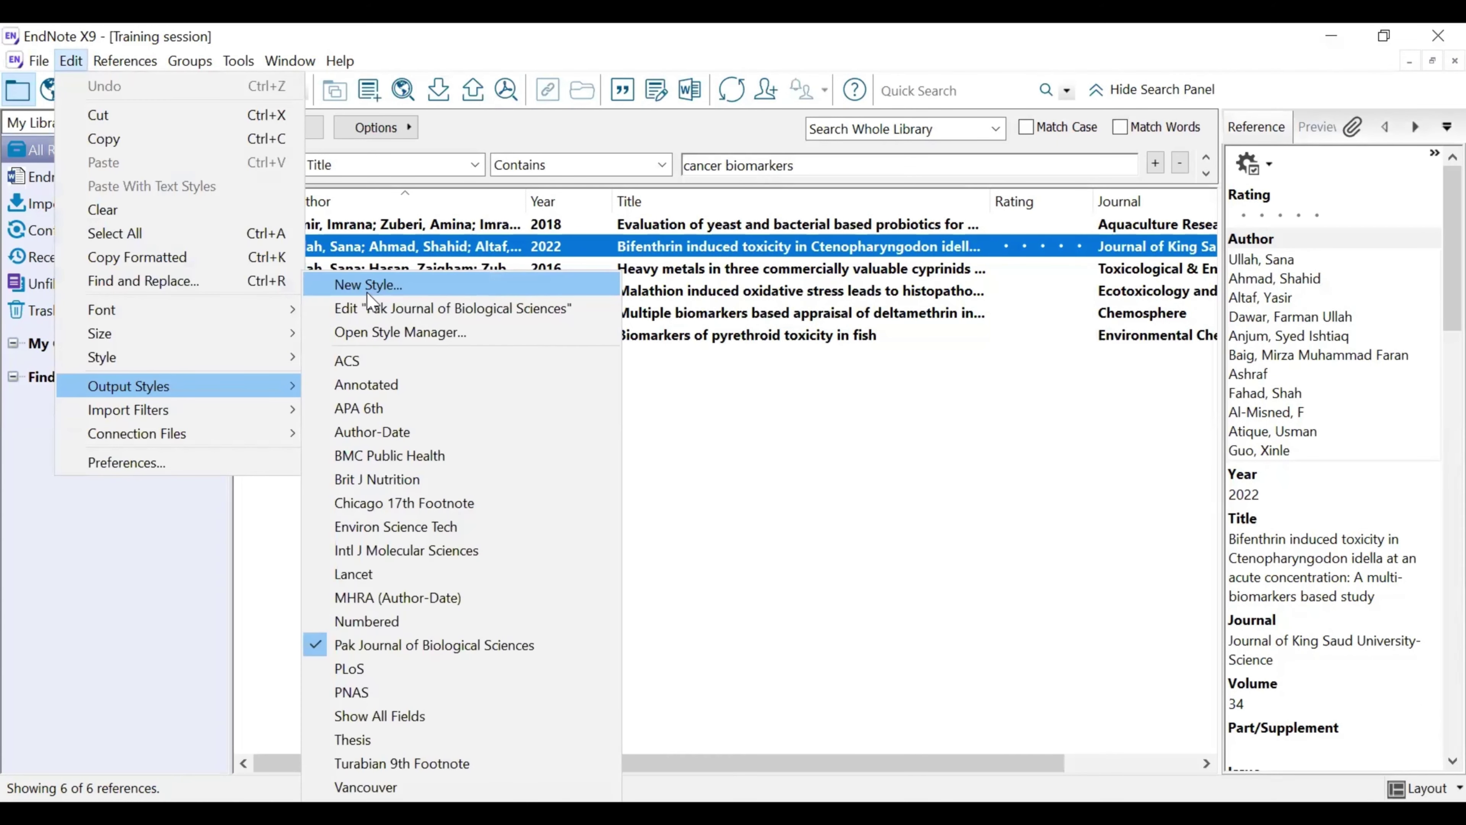
click(374, 302)
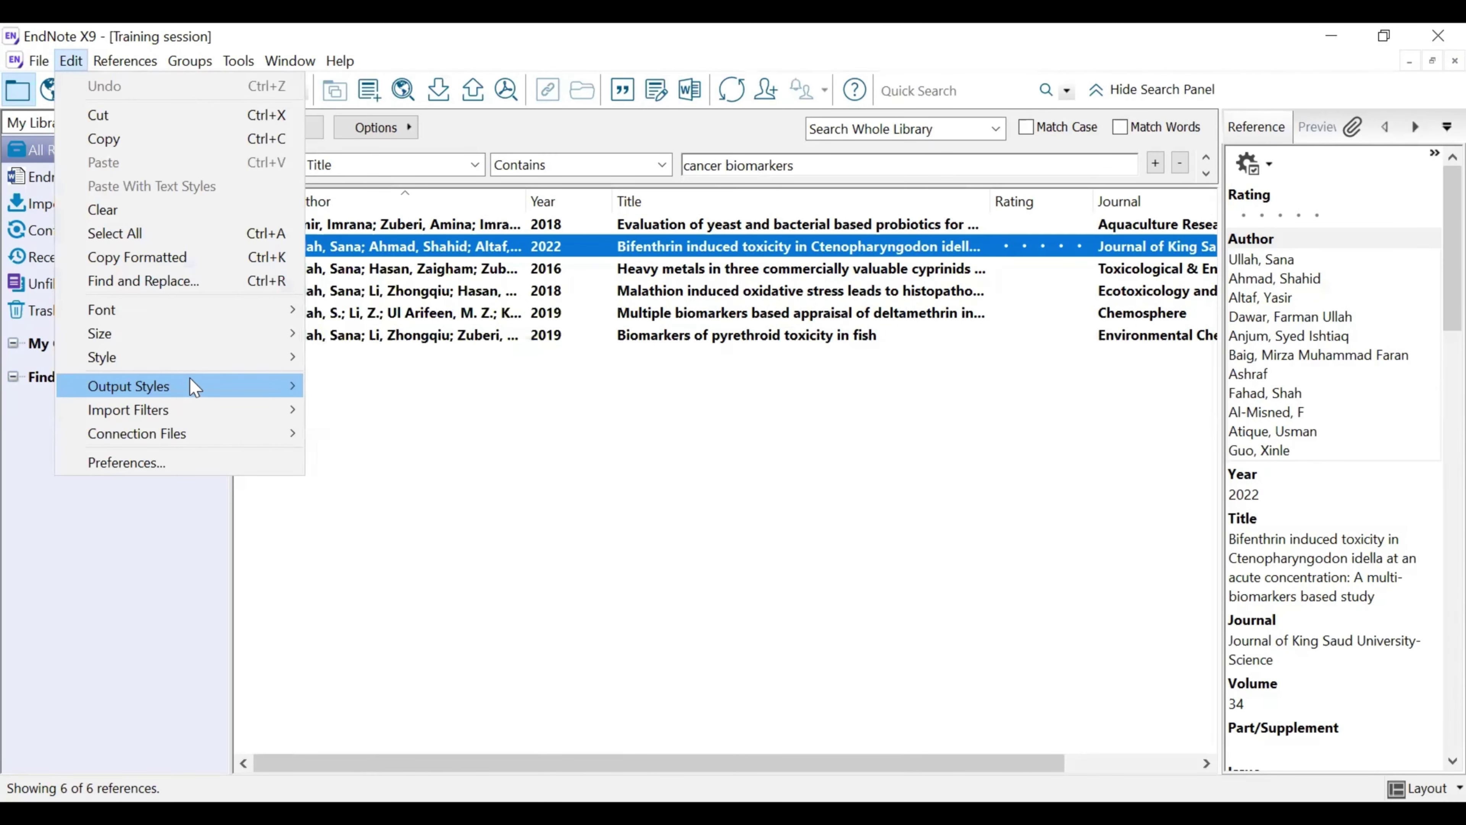
mouse_move(189, 378)
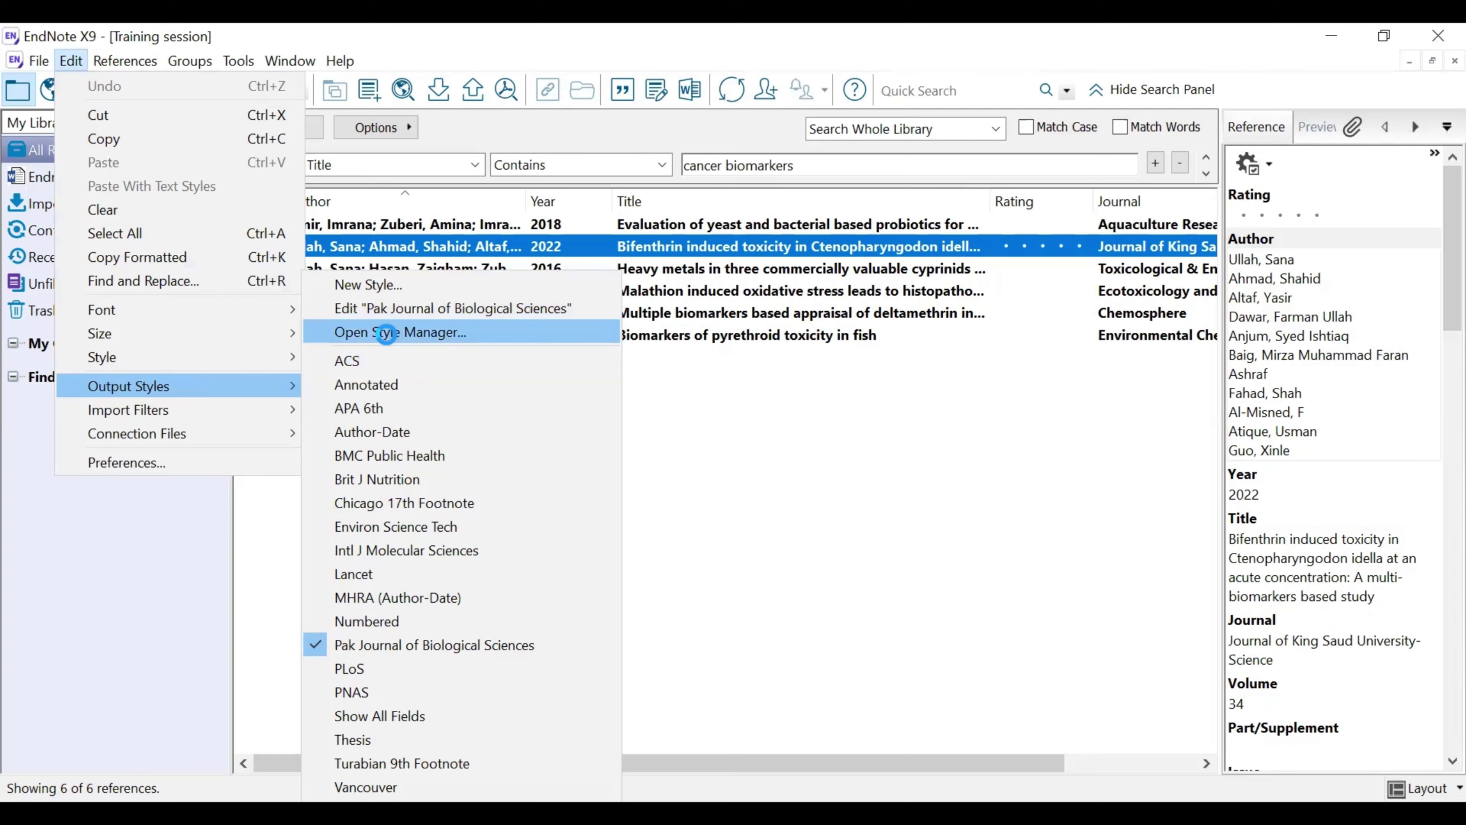
click(385, 332)
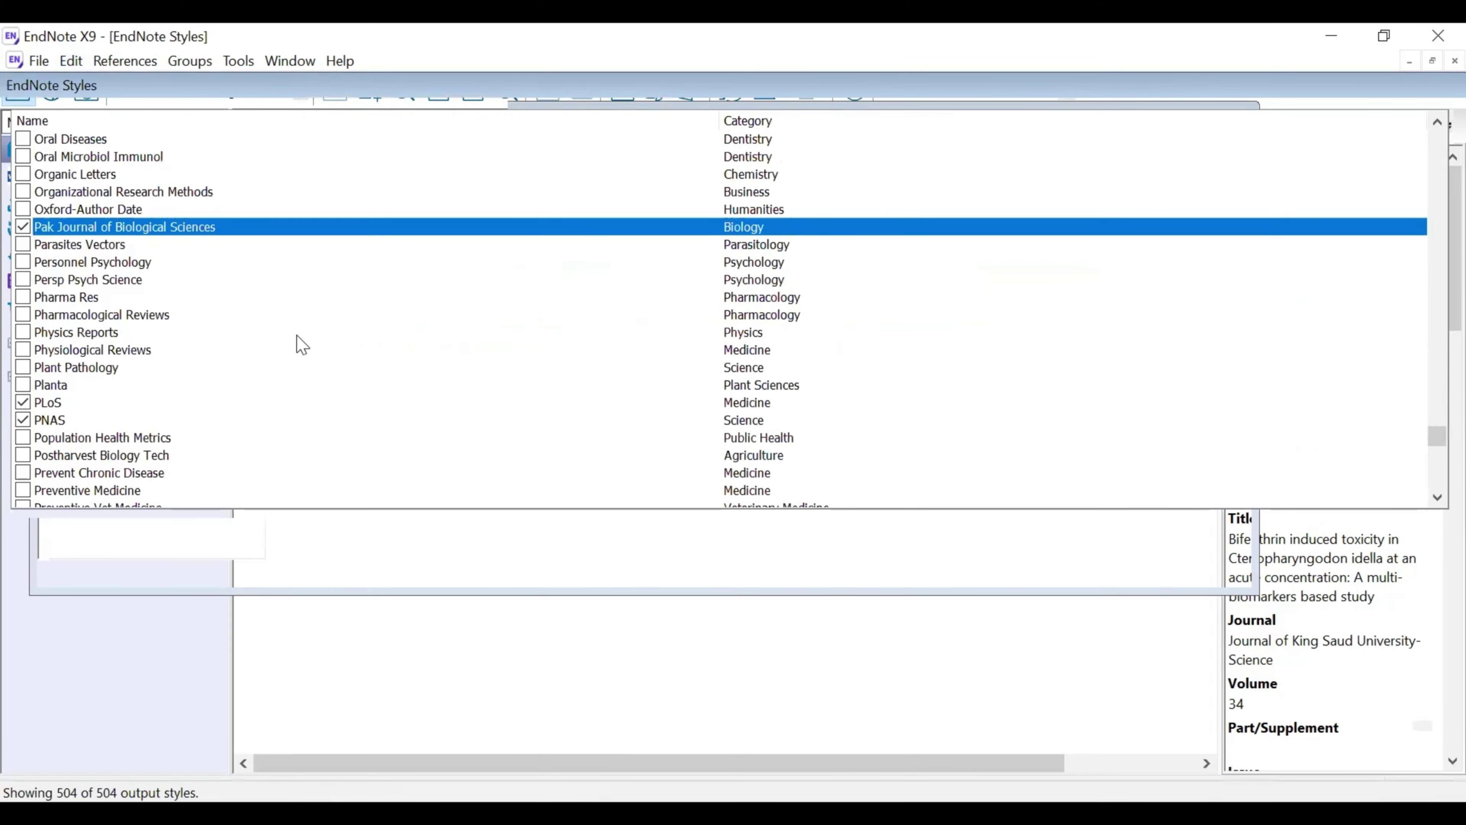
Step: Open the Thesis style for editing, look at its Bibliography section, and close both the style and the Style Manager
click(298, 335)
scroll(302, 345, down, 6)
scroll(302, 344, down, 10)
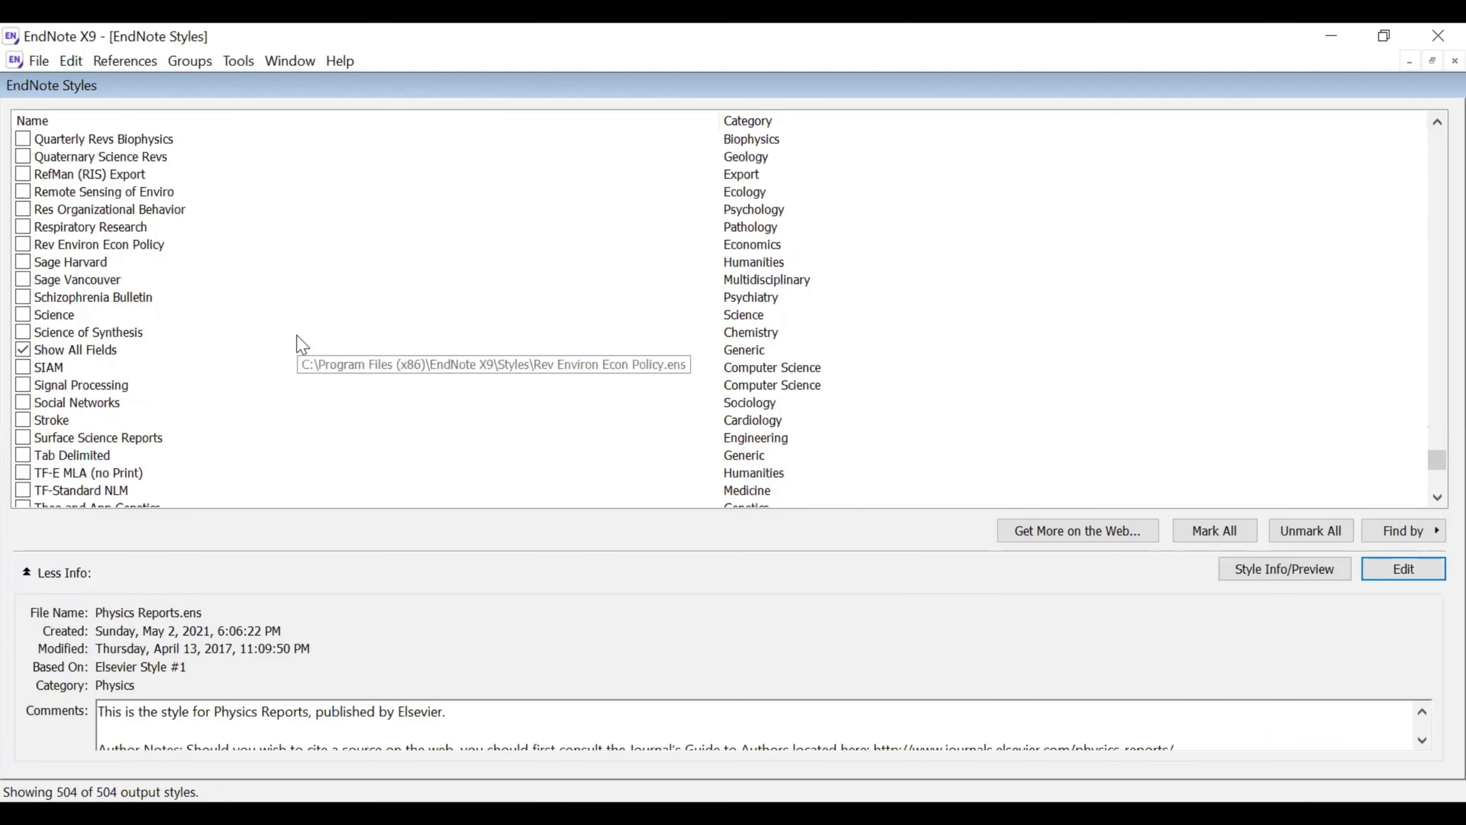
click(66, 299)
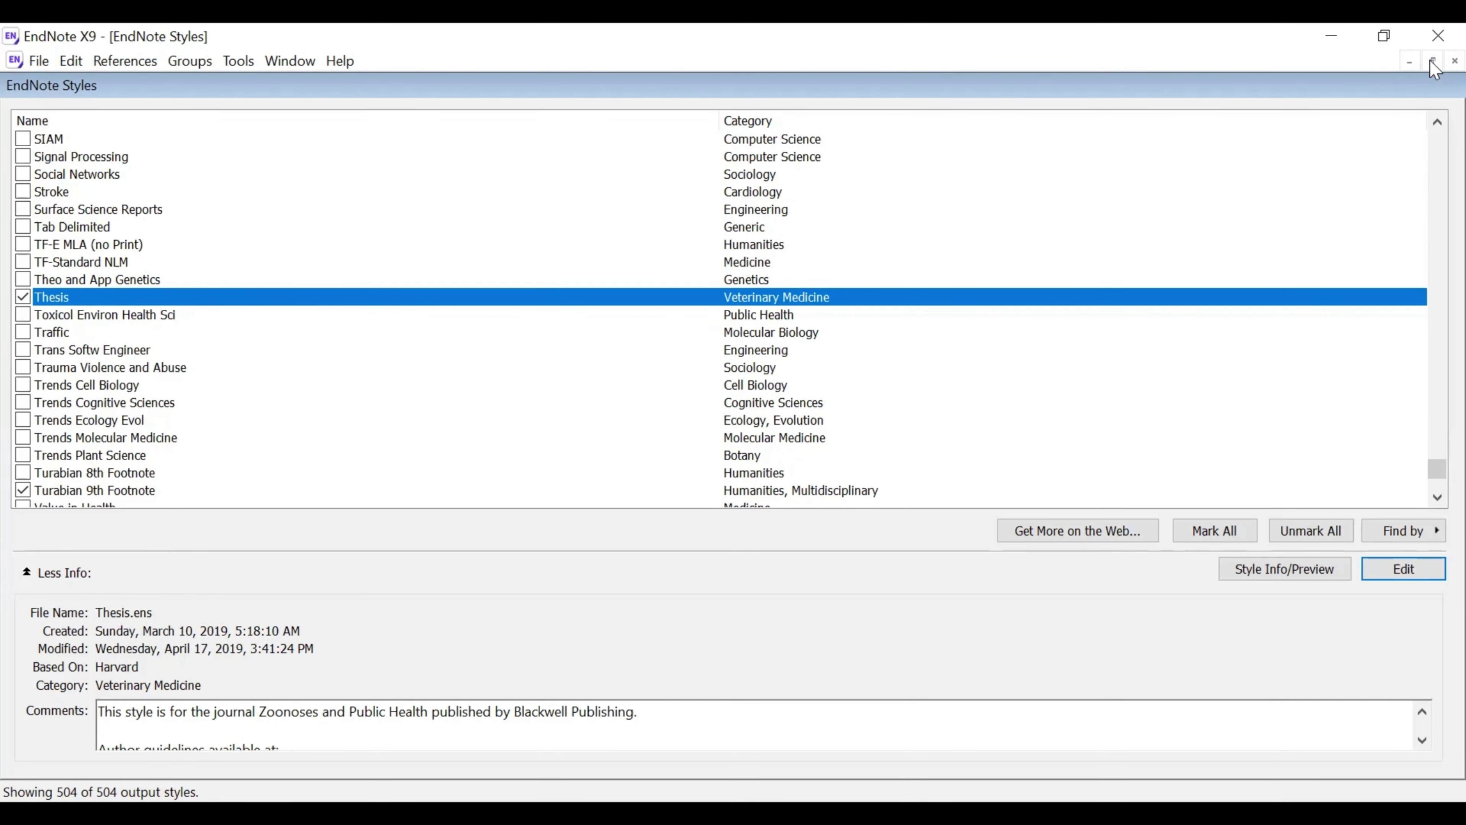
click(1420, 569)
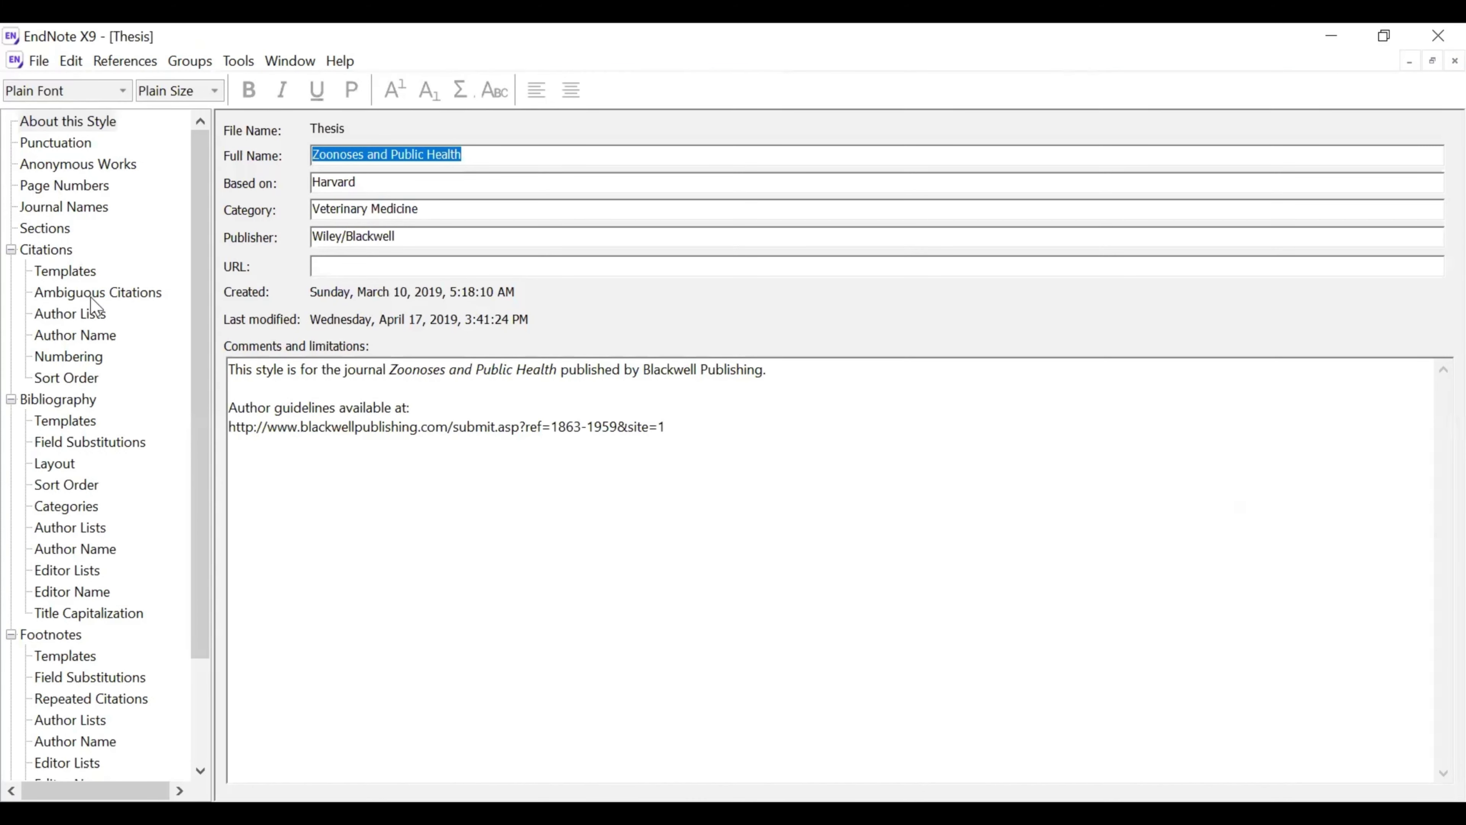
click(66, 400)
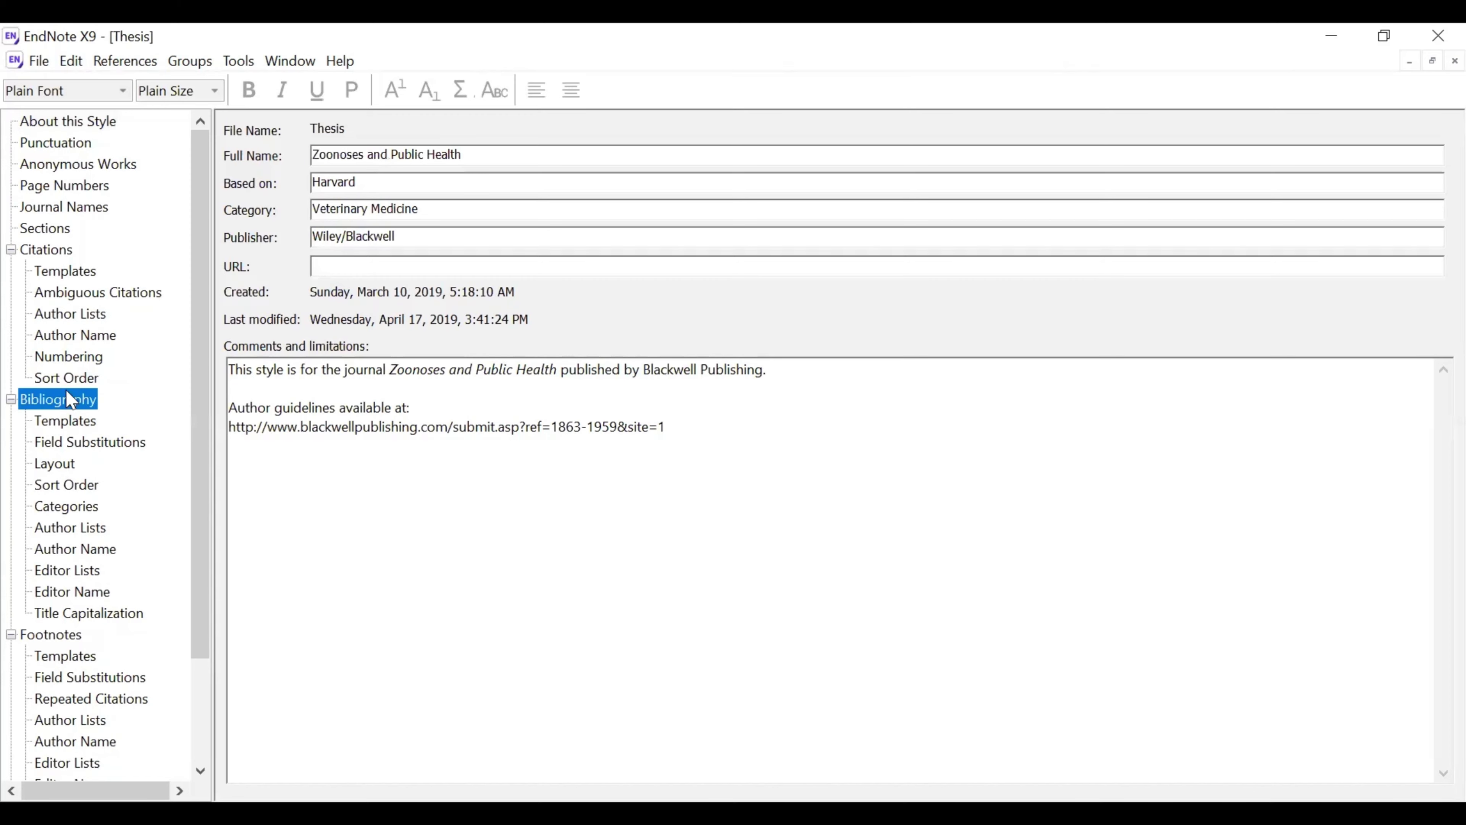
click(1455, 61)
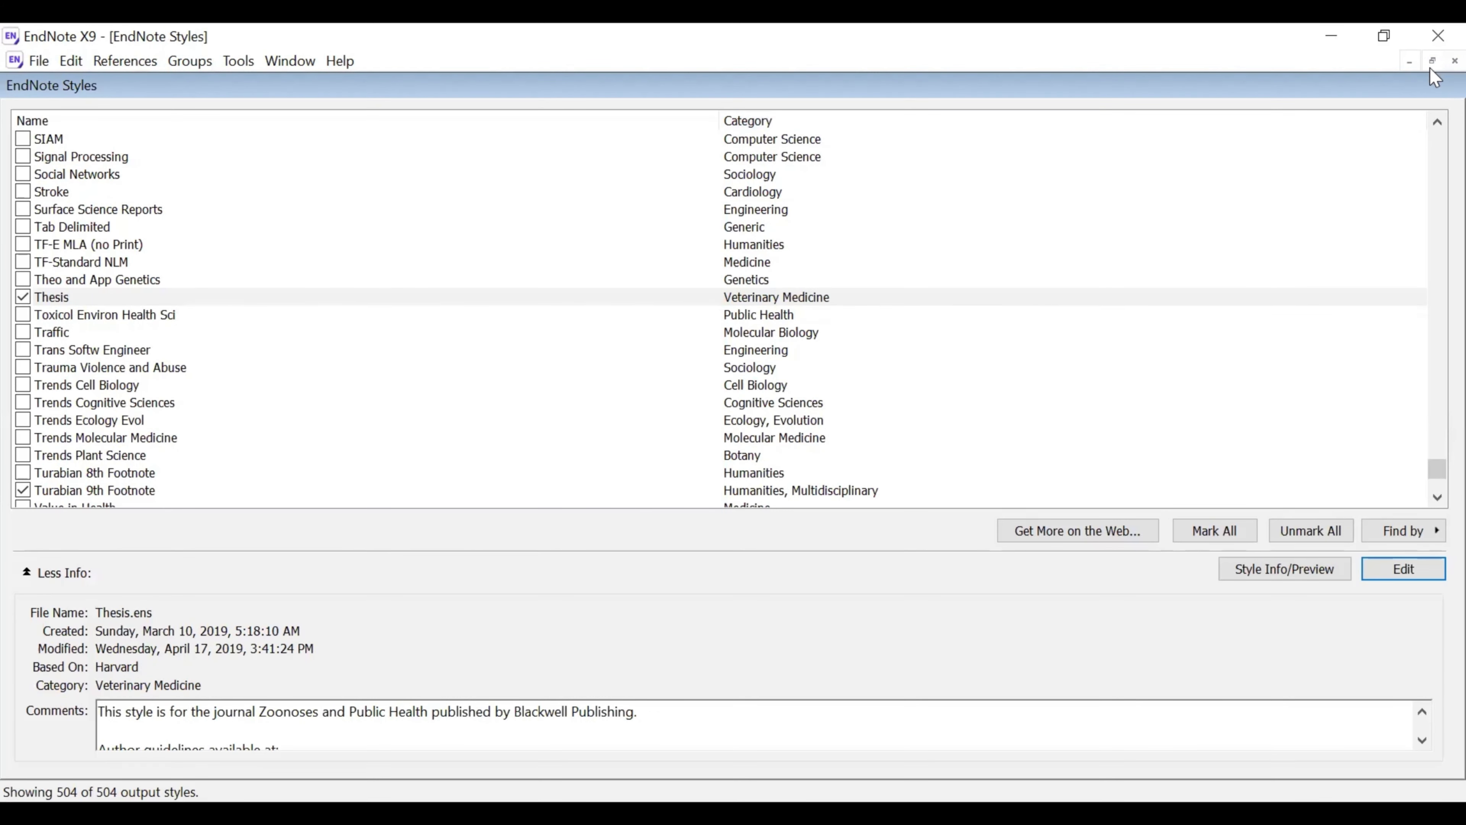
key(ctrl+w)
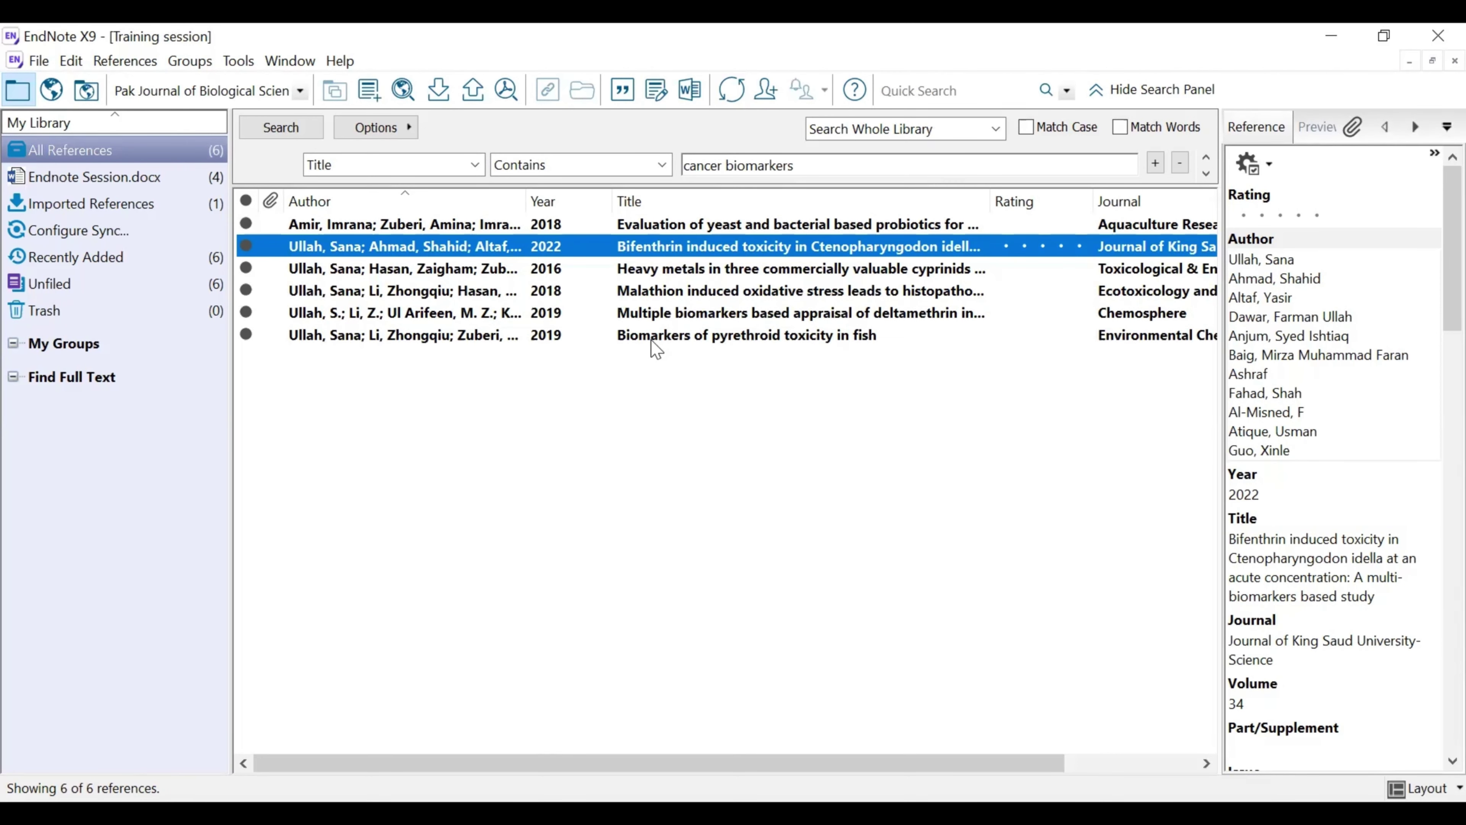
Step: Show EndNote's online references, place the Word insertion point after "than a thousand insecticides", and select the online "Gene co-expression network analysis" reference
click(350, 271)
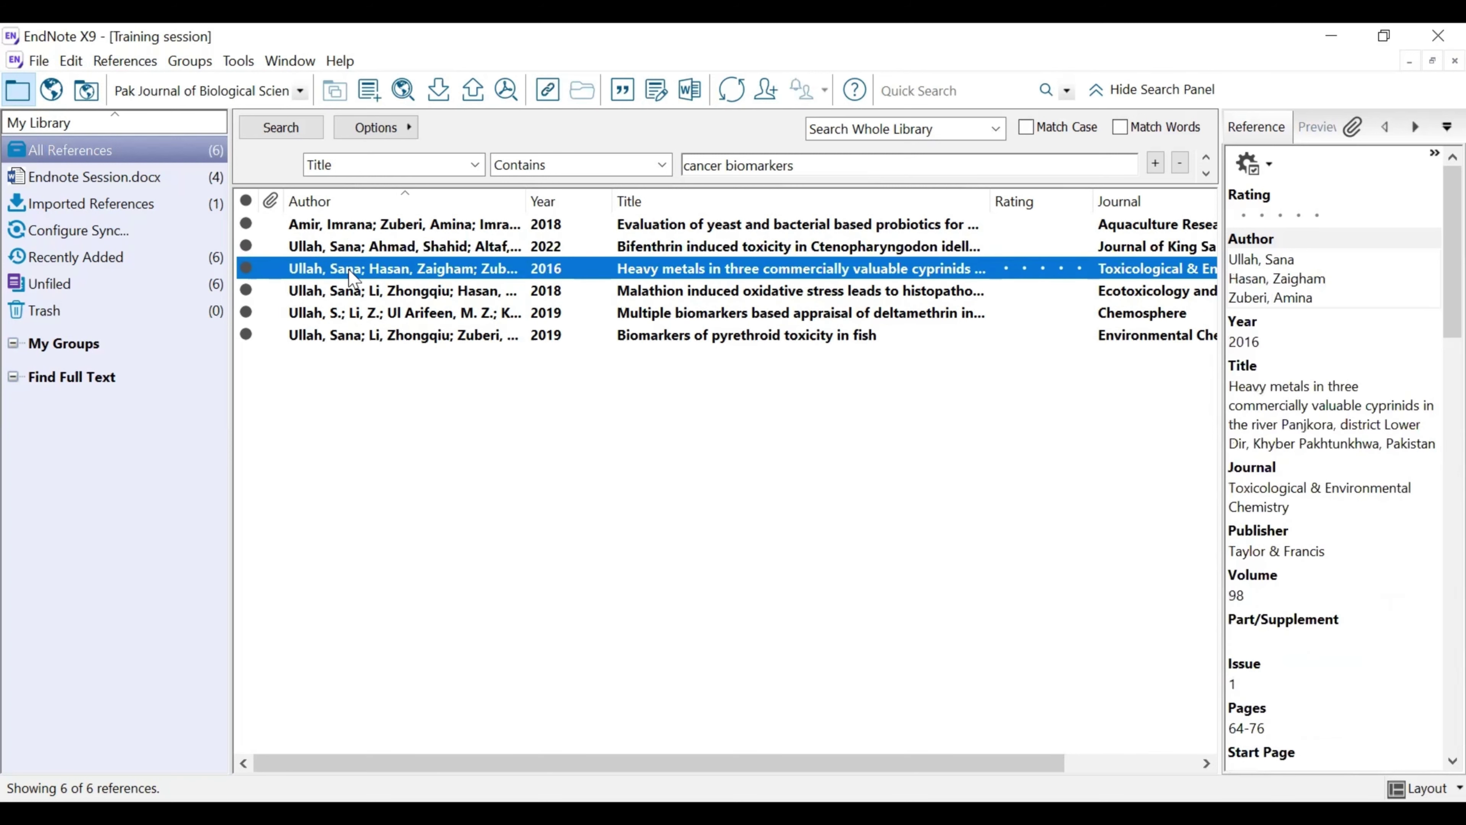
click(52, 91)
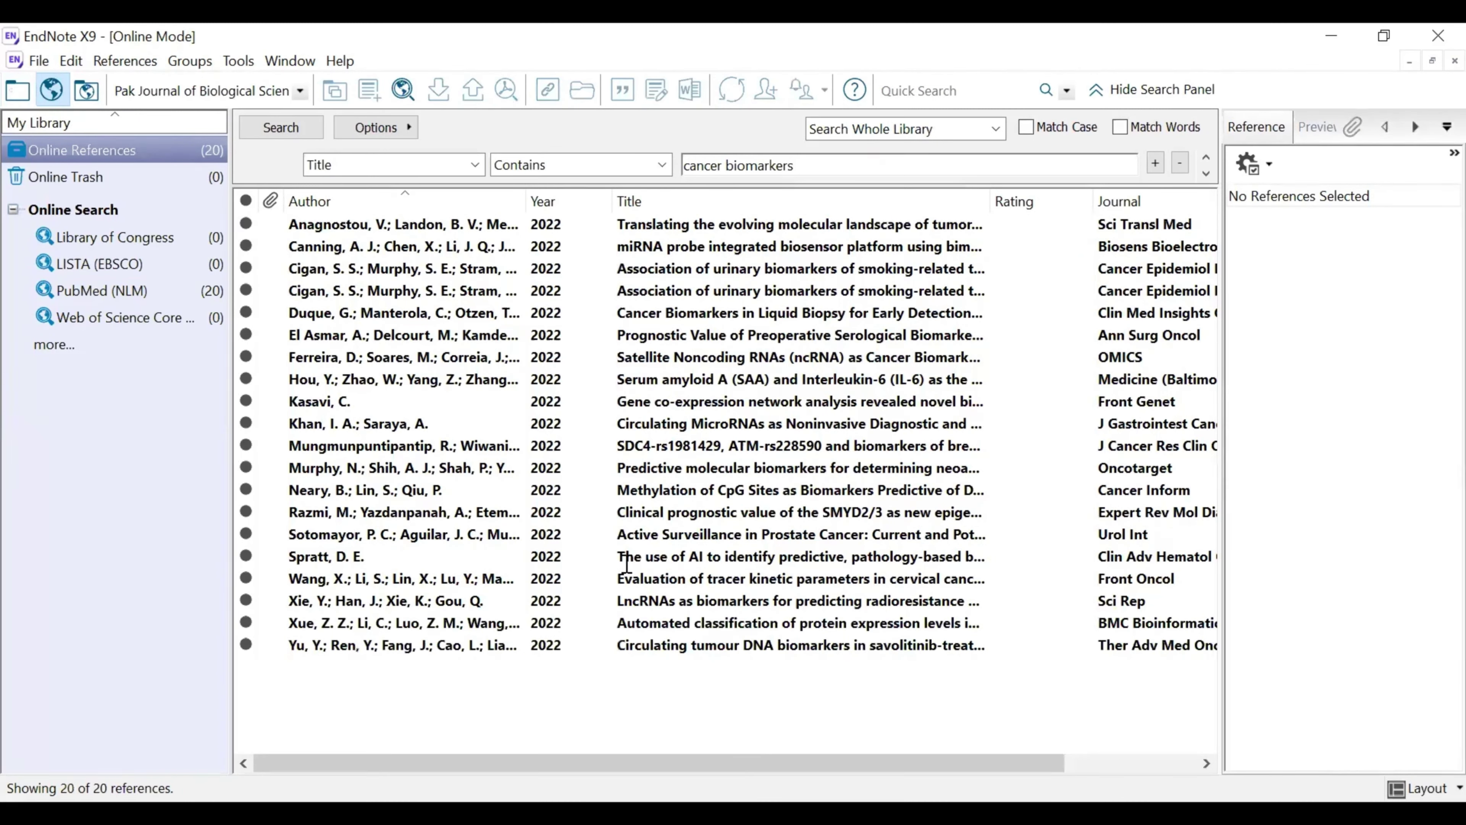
key(alt+Tab)
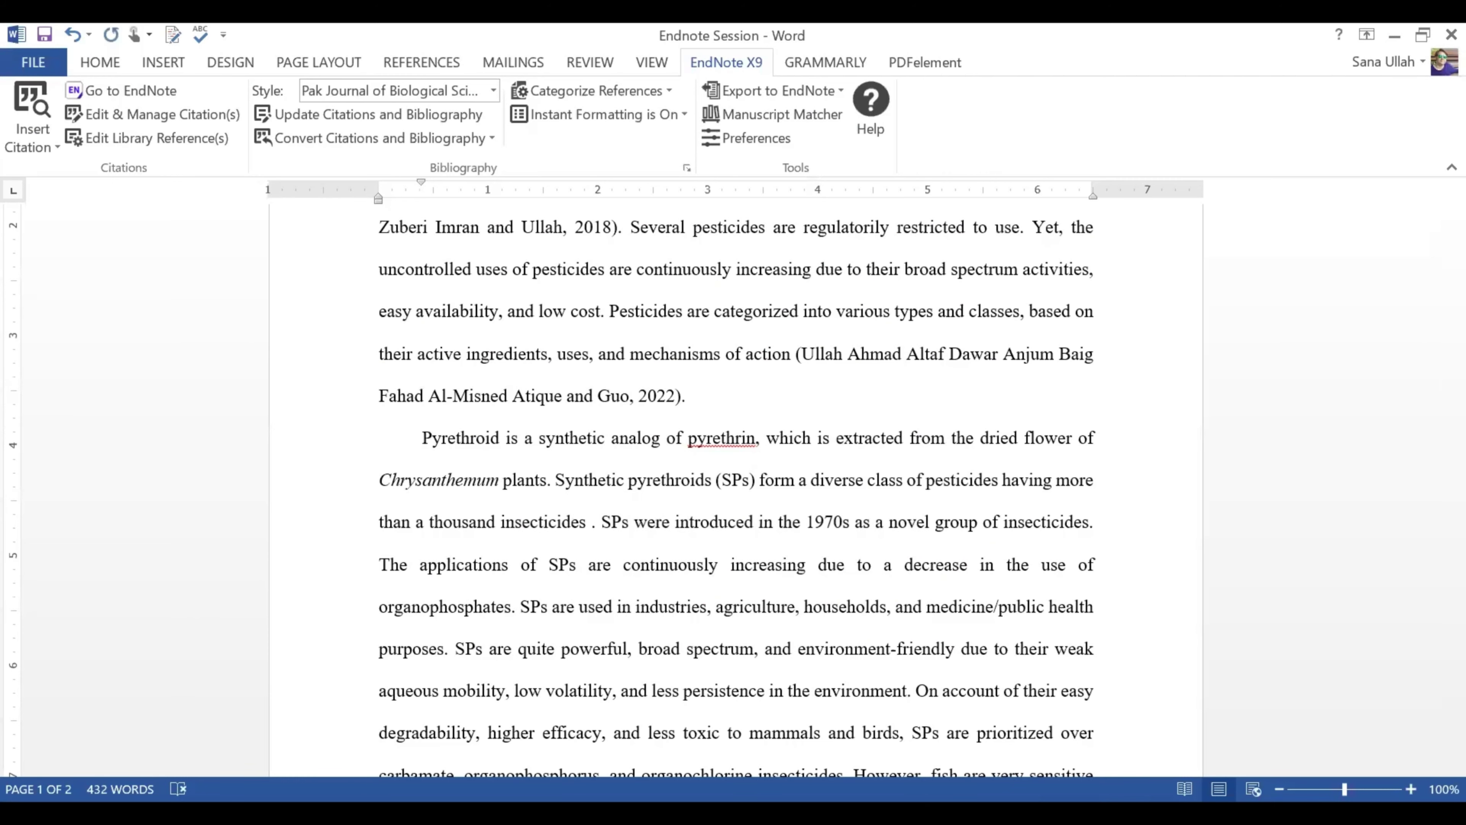
key(alt+Tab)
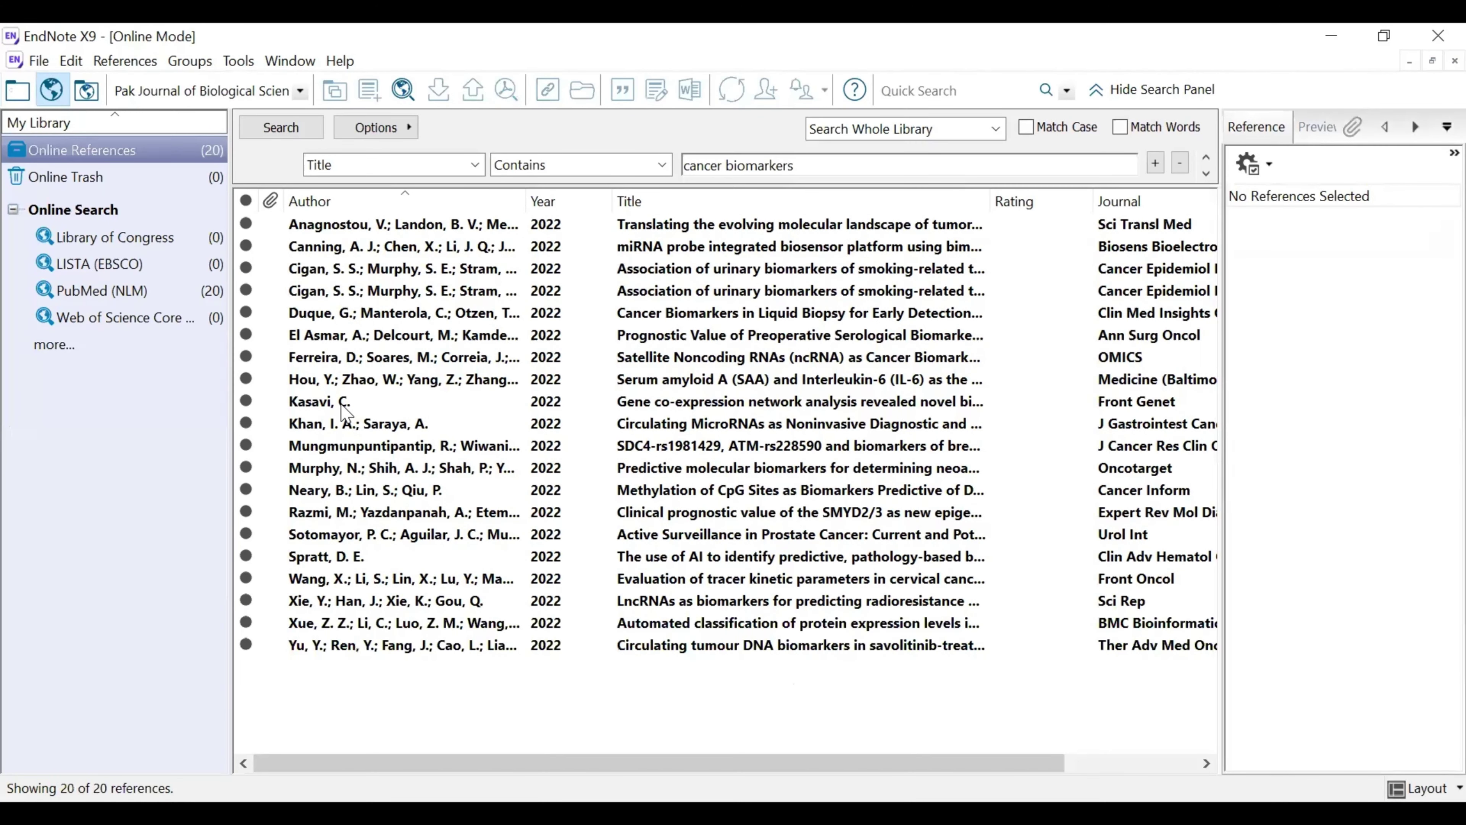
click(344, 407)
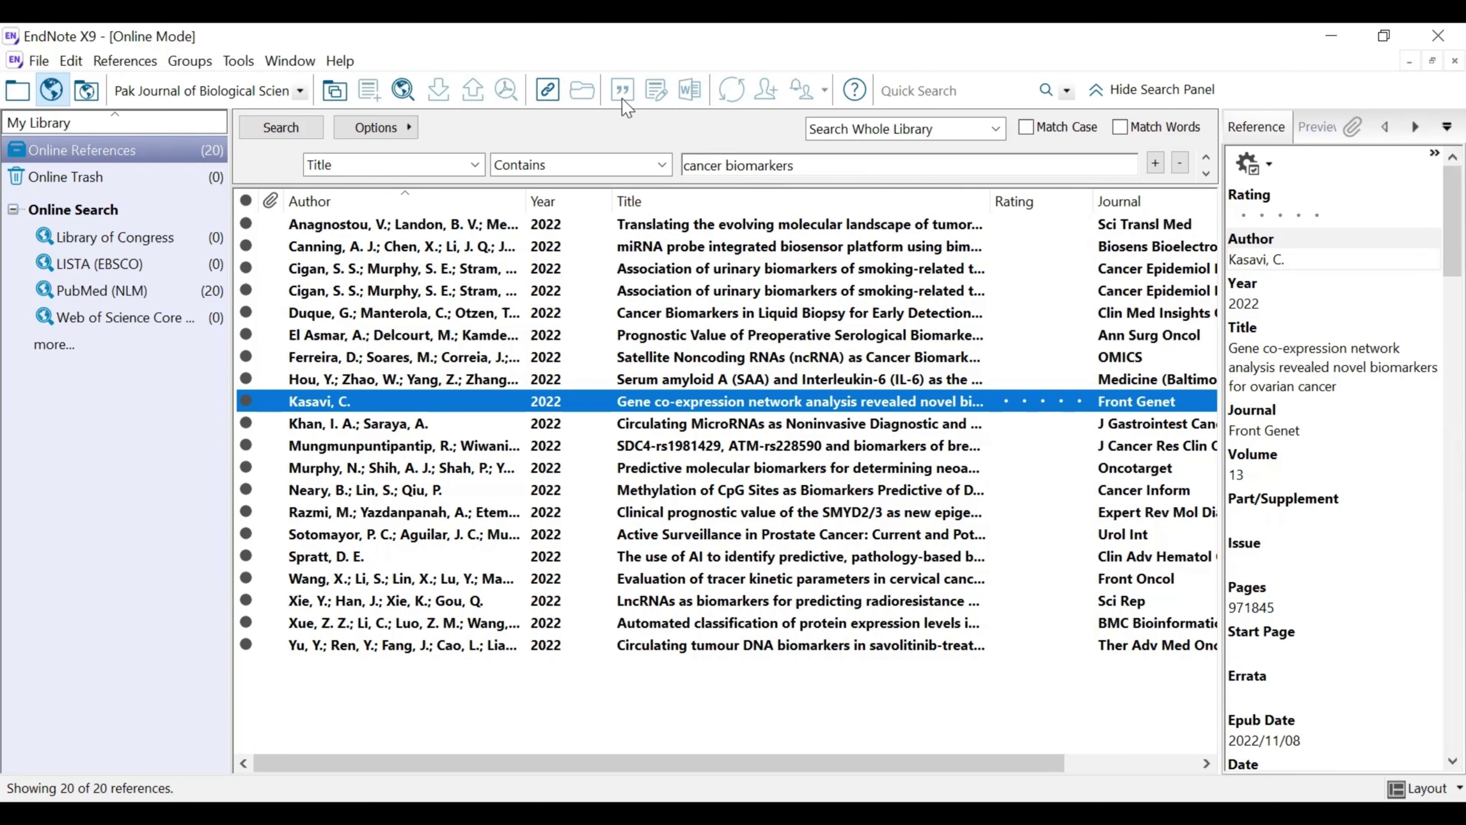
Step: Switch EndNote to the integrated library and online search mode, and view the Imported References group
click(91, 101)
click(89, 98)
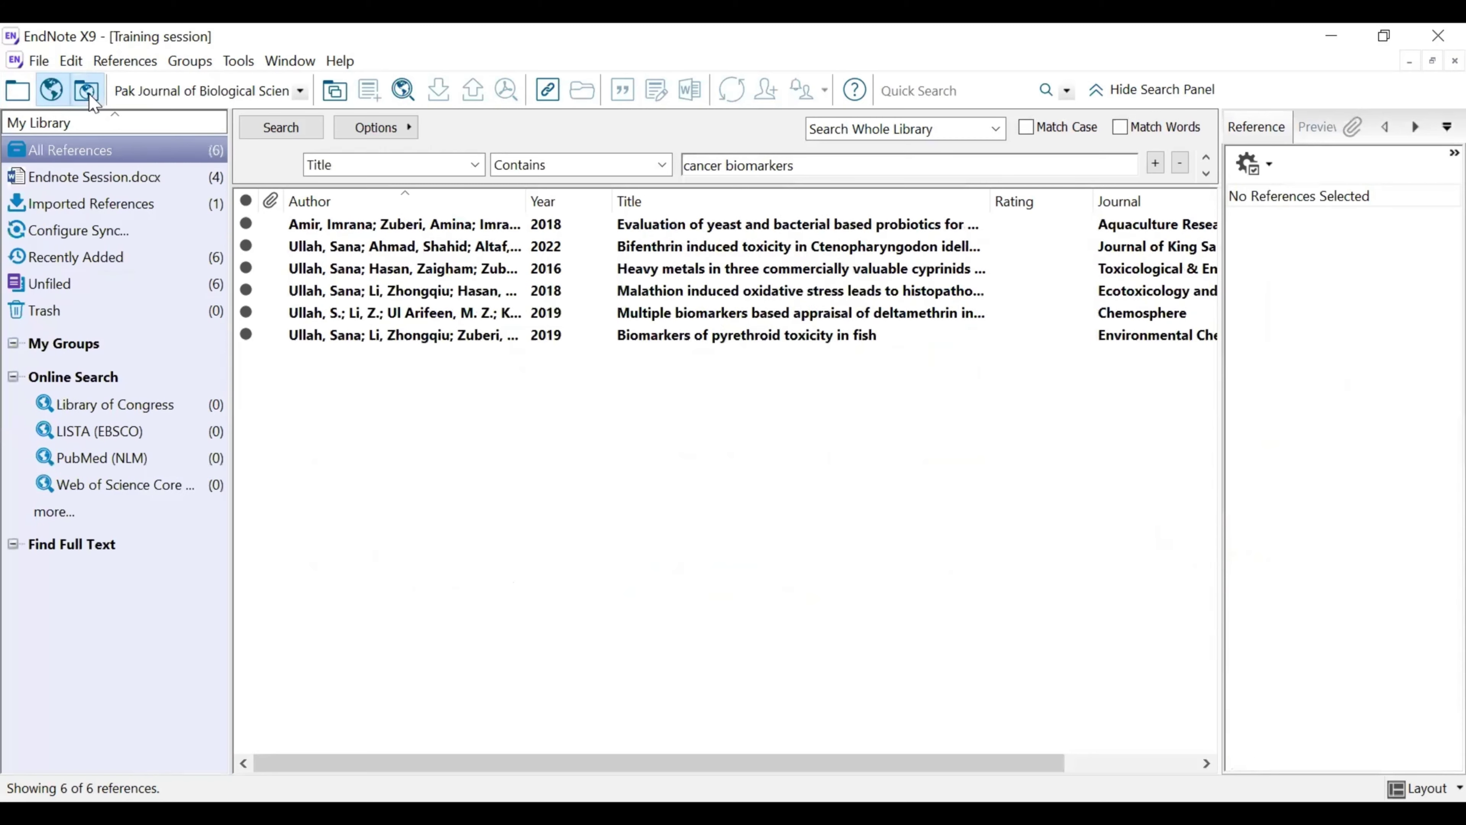
click(407, 248)
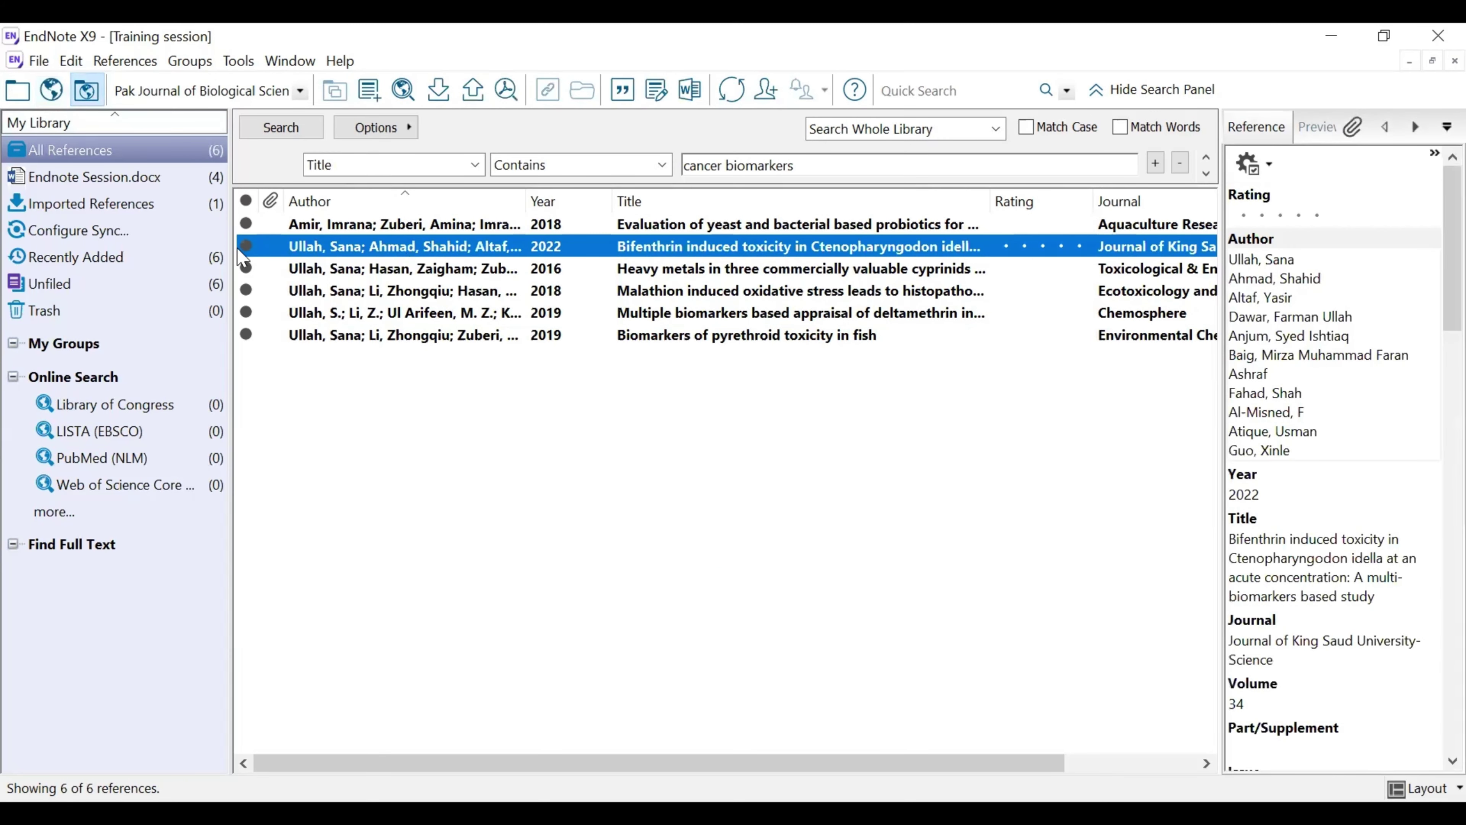
click(178, 205)
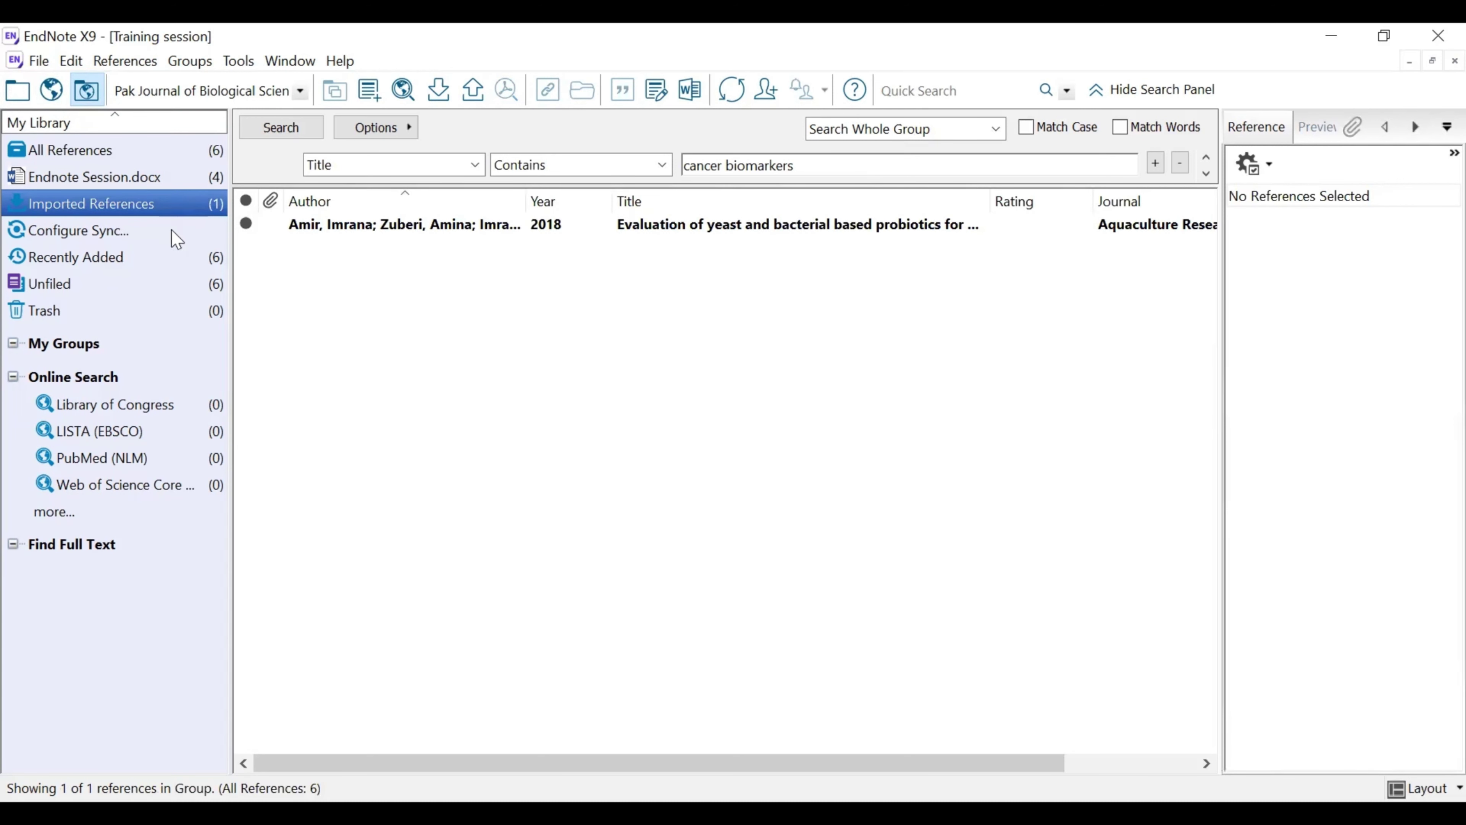
click(124, 407)
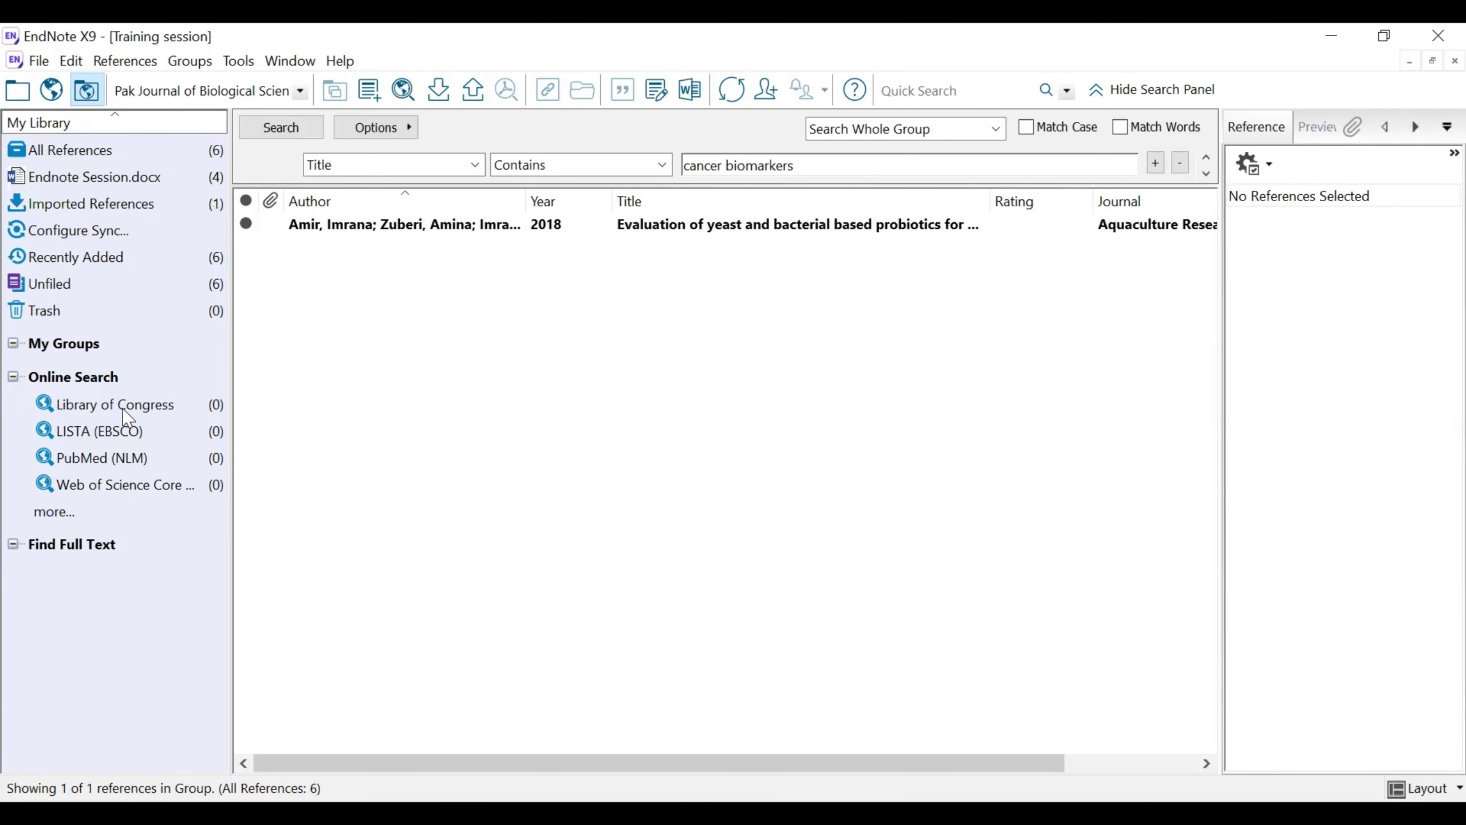
Step: From all references, insert the 2019 "Biomarkers of pyrethroid toxicity in fish" citation into the Word document and check its author list
click(124, 152)
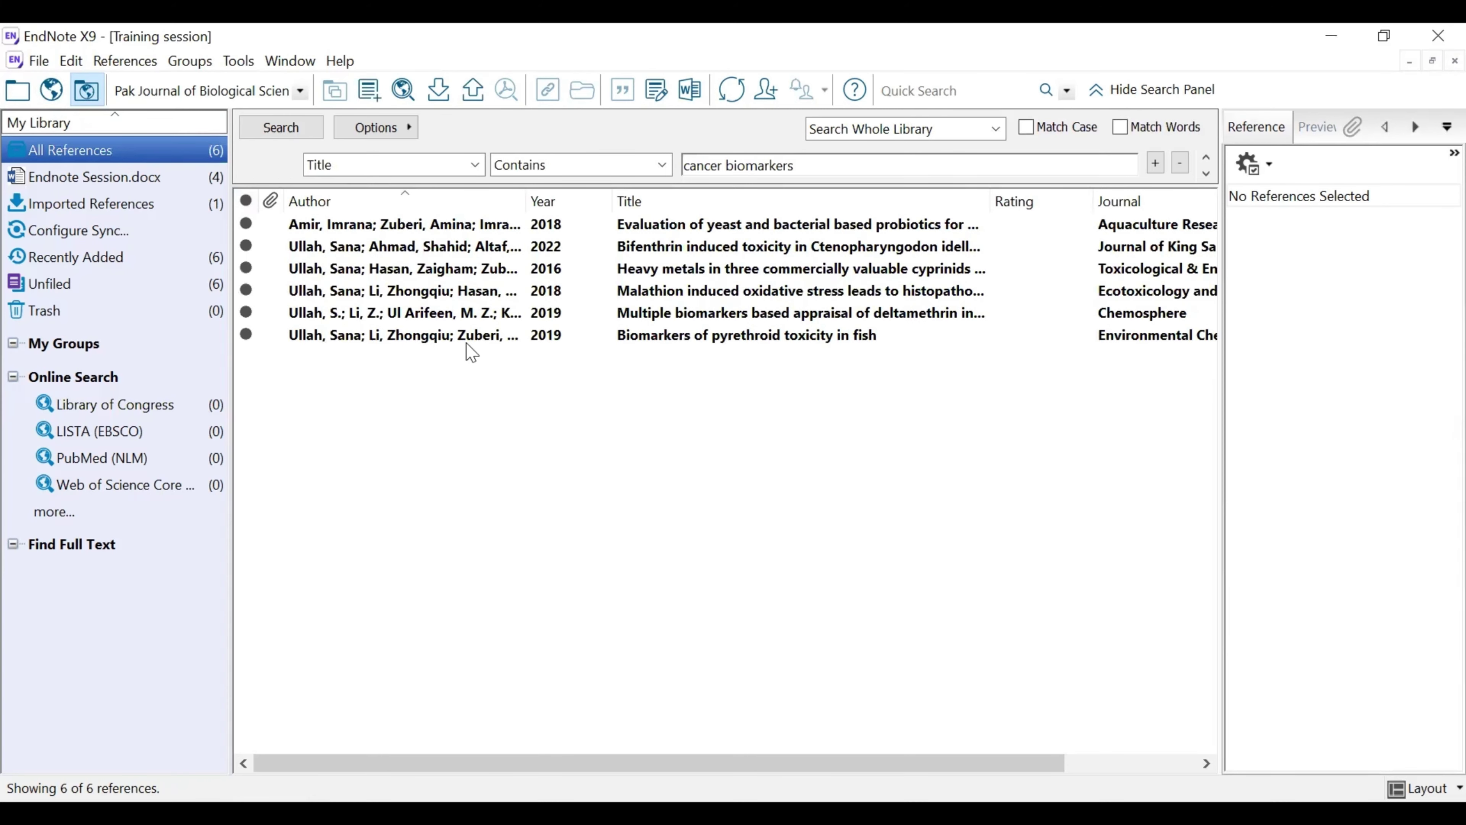
click(508, 269)
click(509, 247)
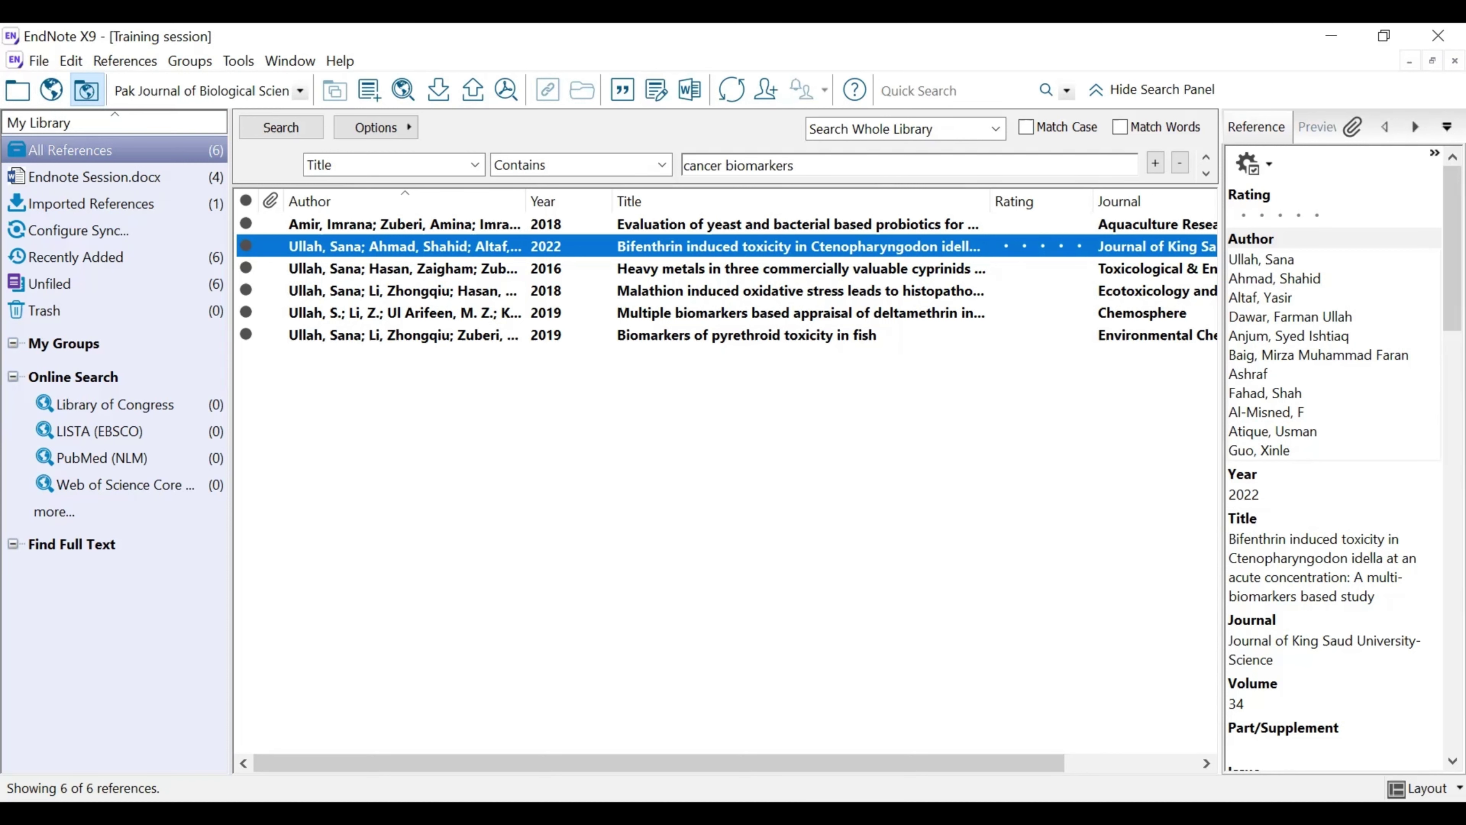
click(518, 335)
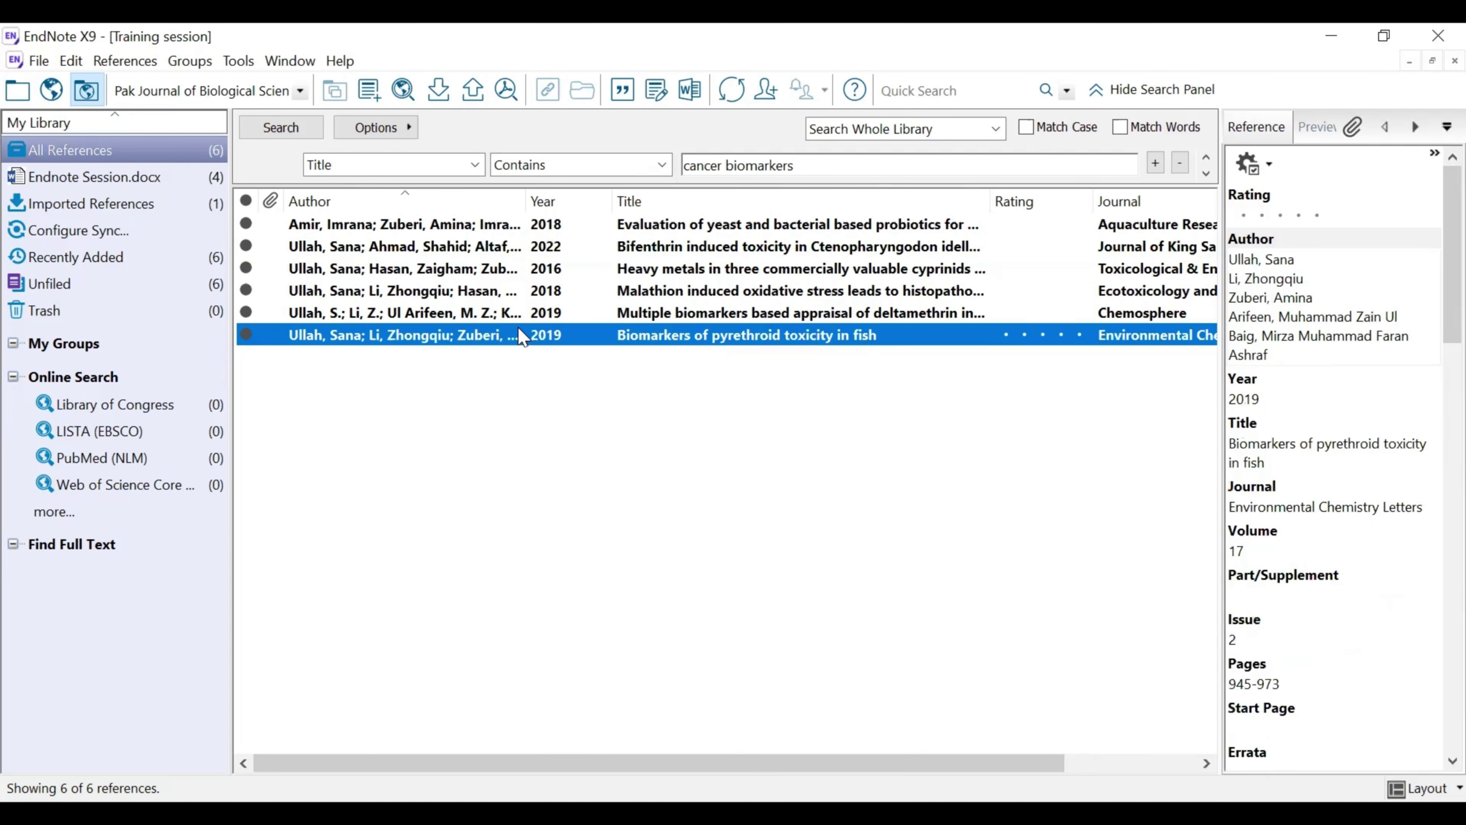
click(633, 94)
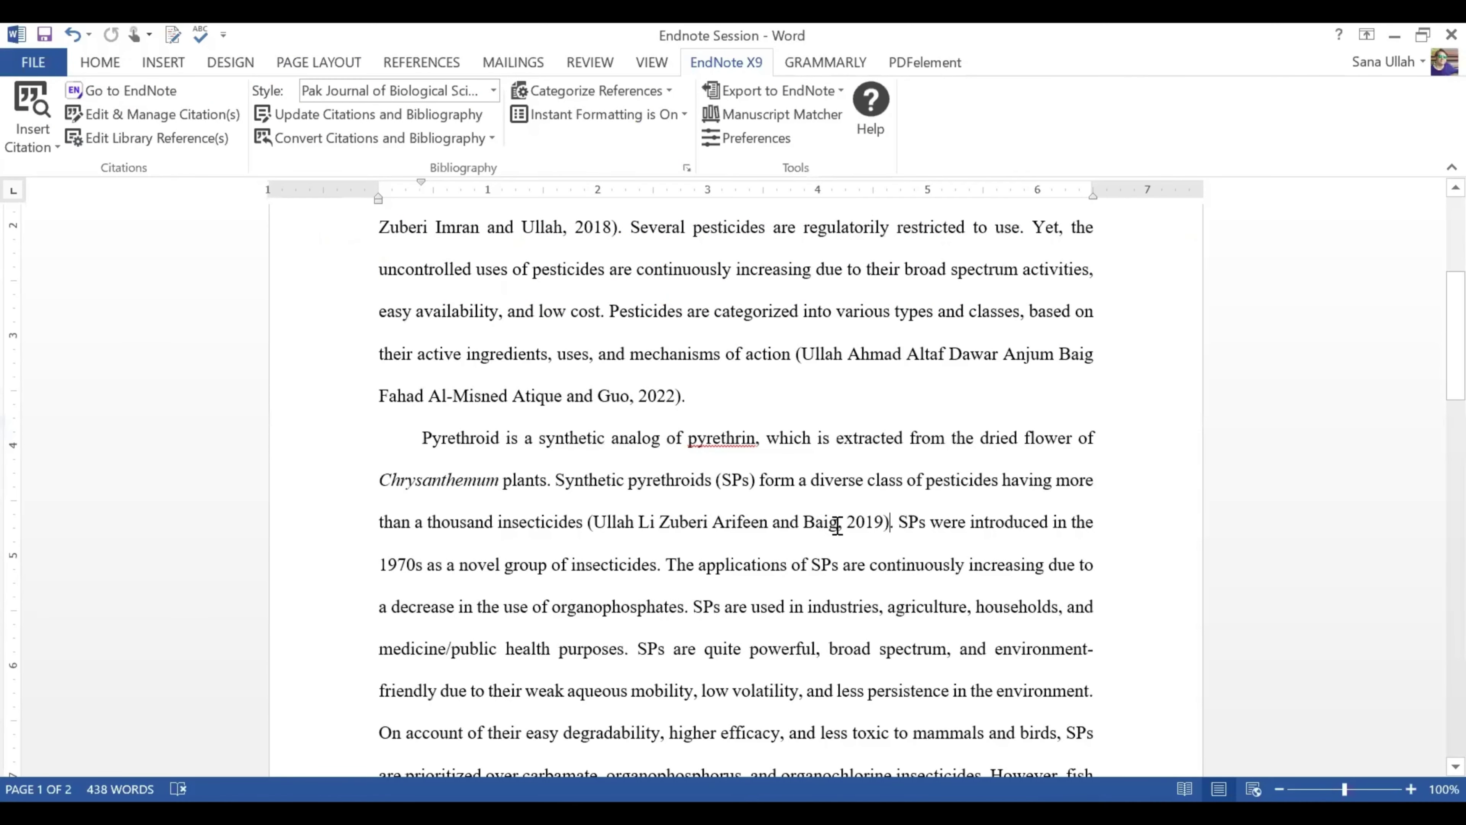
drag(594, 523, 837, 525)
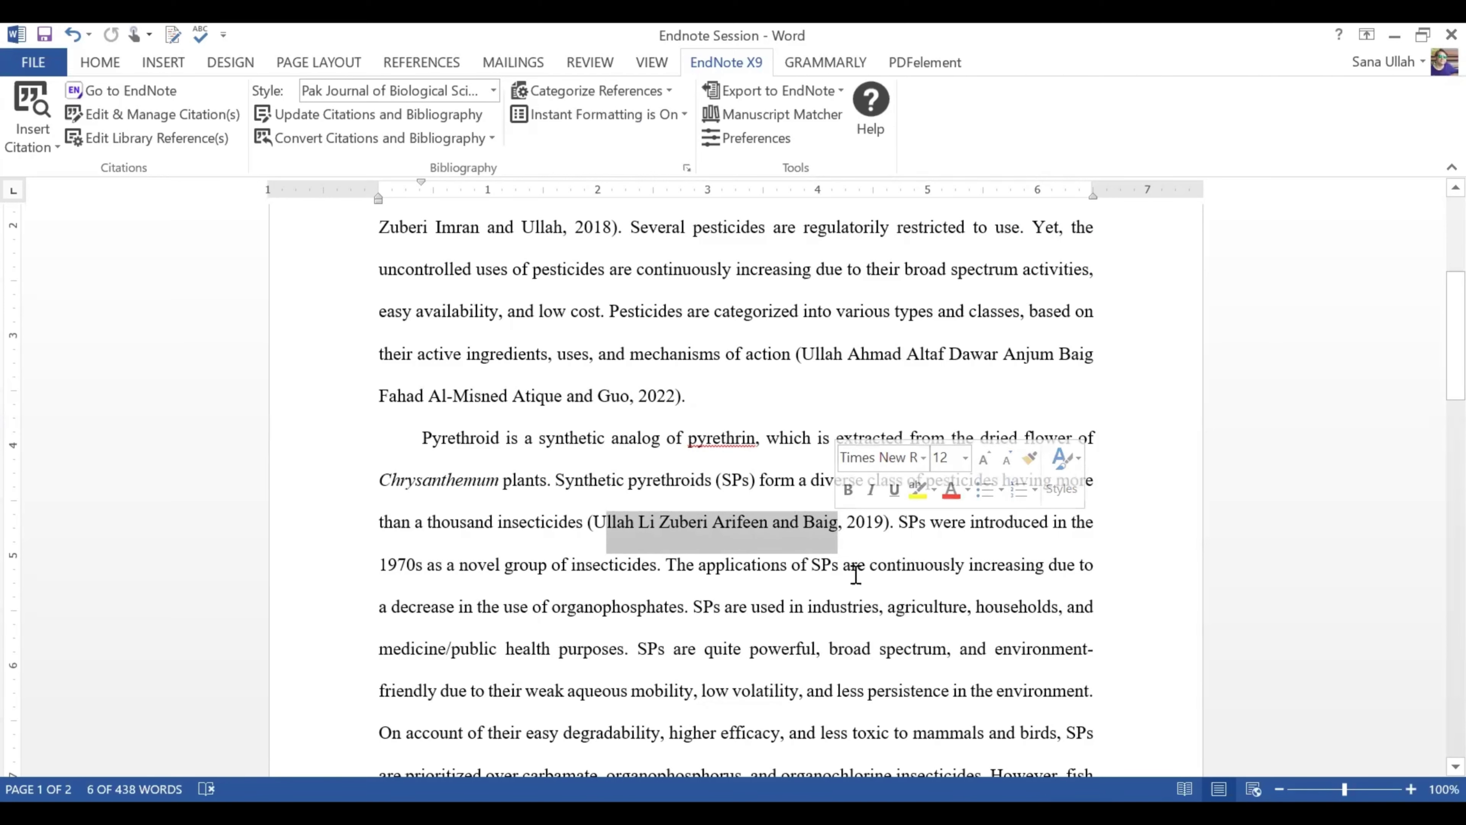
click(728, 436)
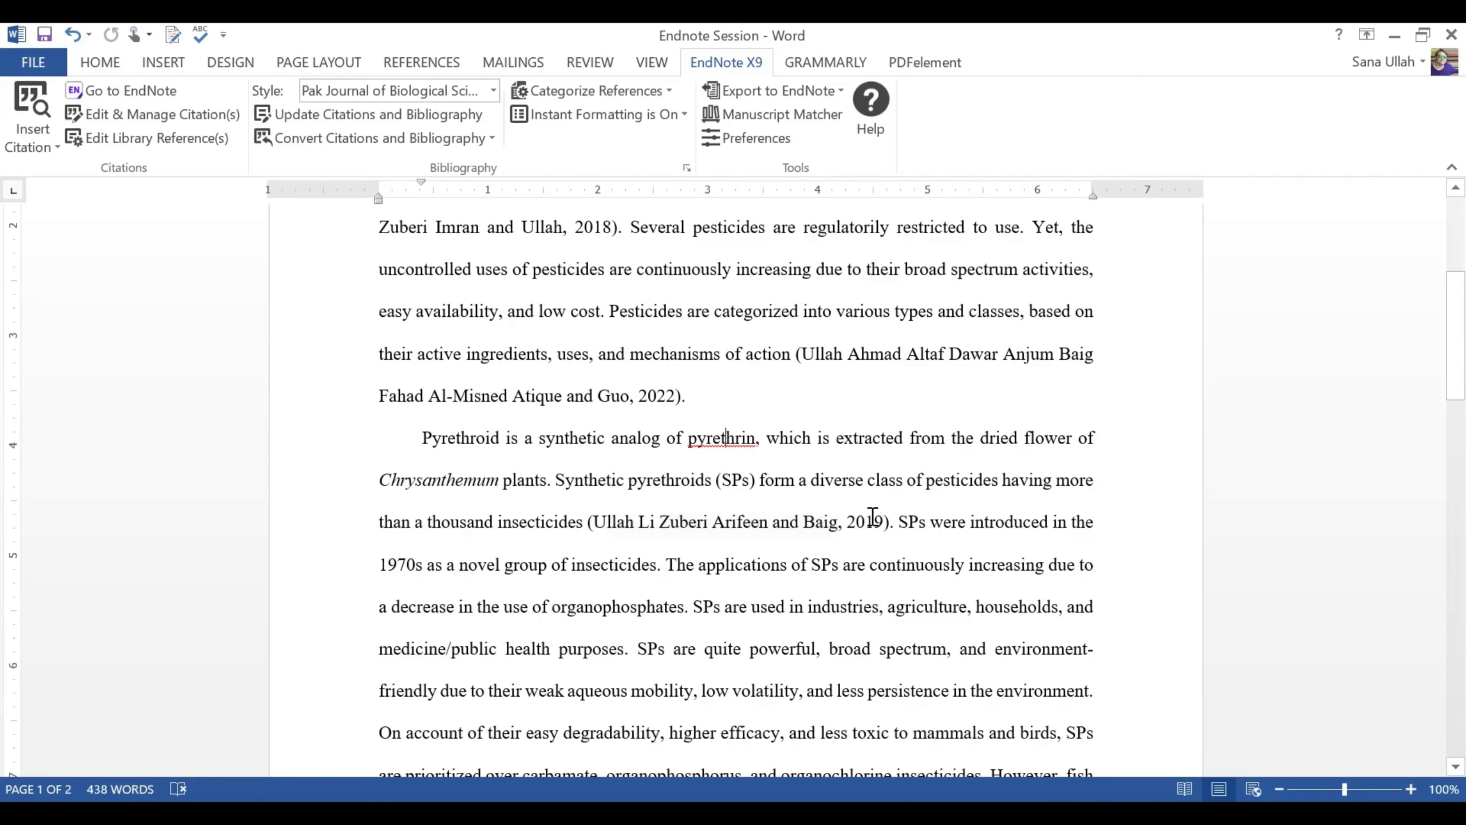
Step: Convert the Word document's EndNote citations and bibliography to plain text in a new document copy
drag(883, 522, 873, 523)
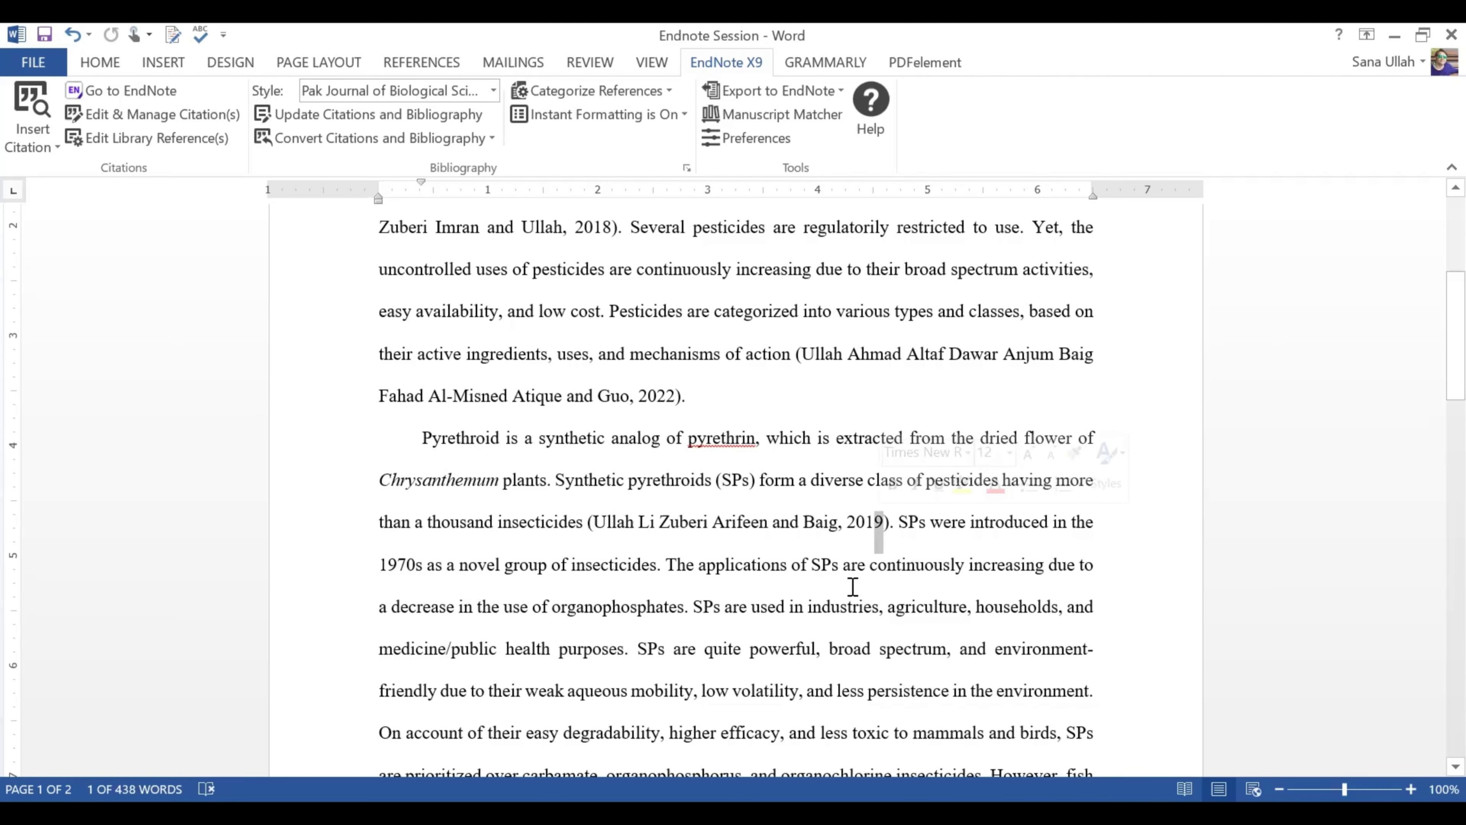
key(Left)
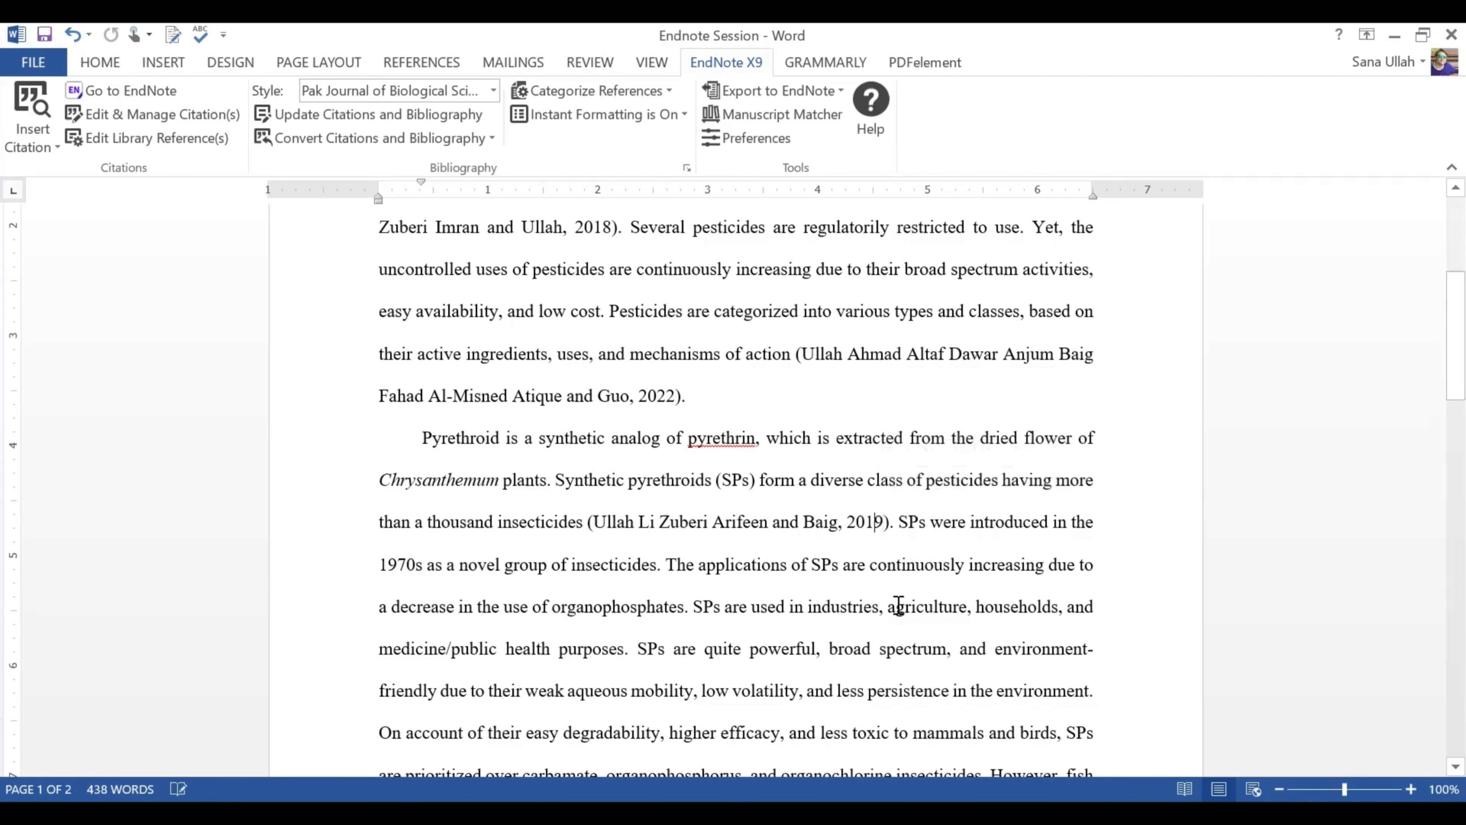
key(shift+Right)
click(494, 138)
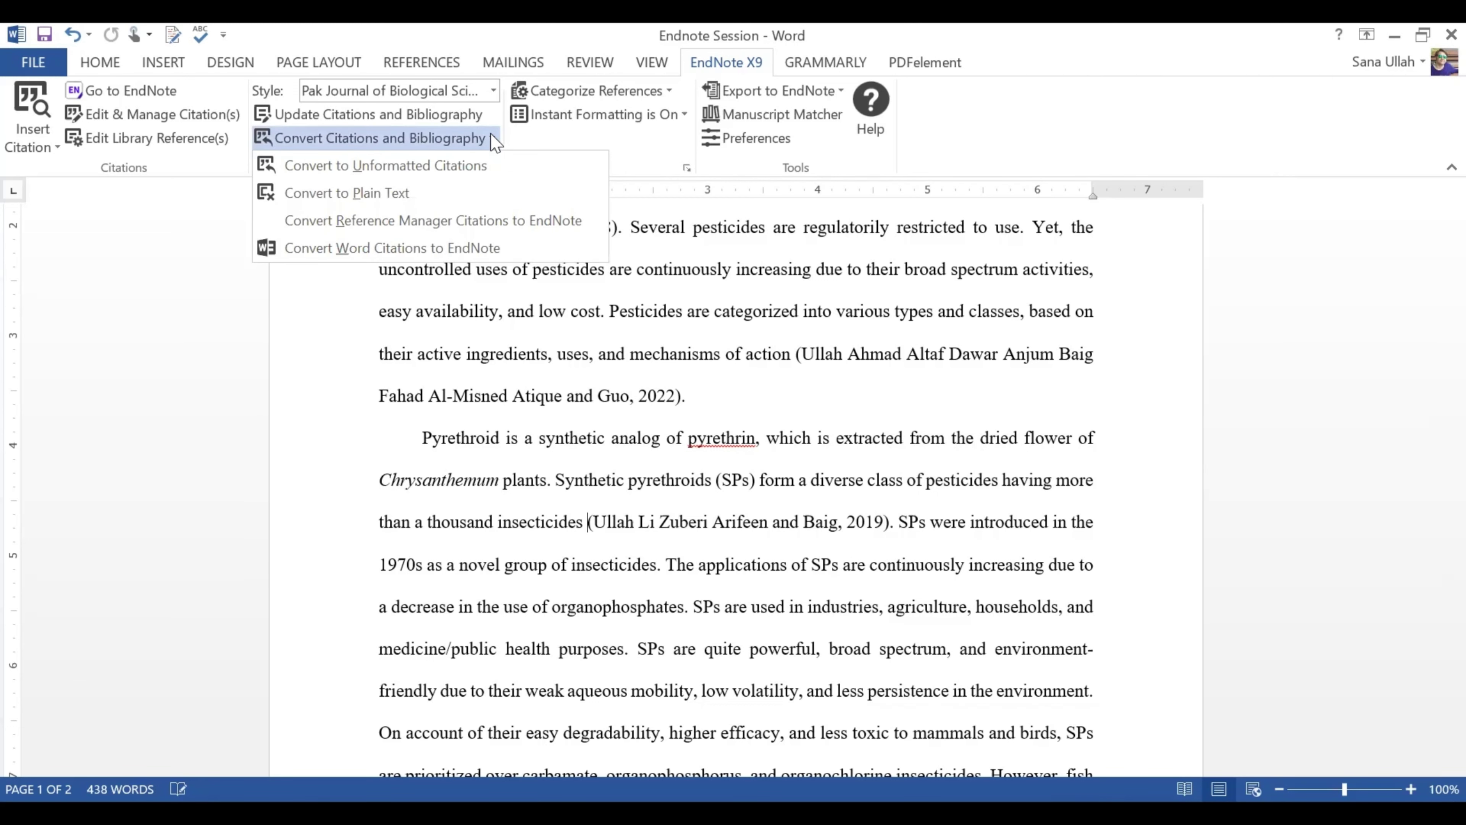
click(478, 199)
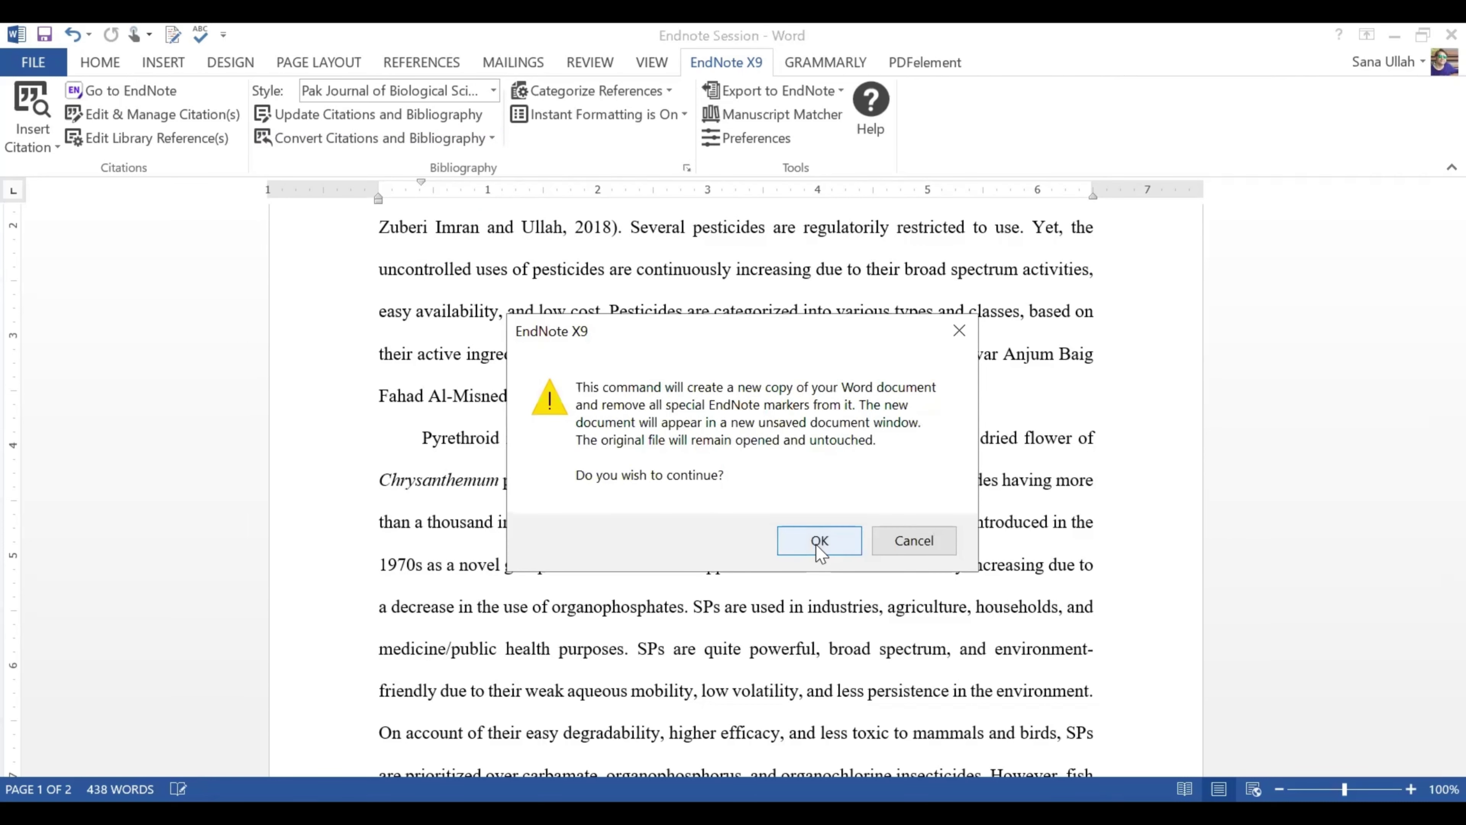
click(815, 543)
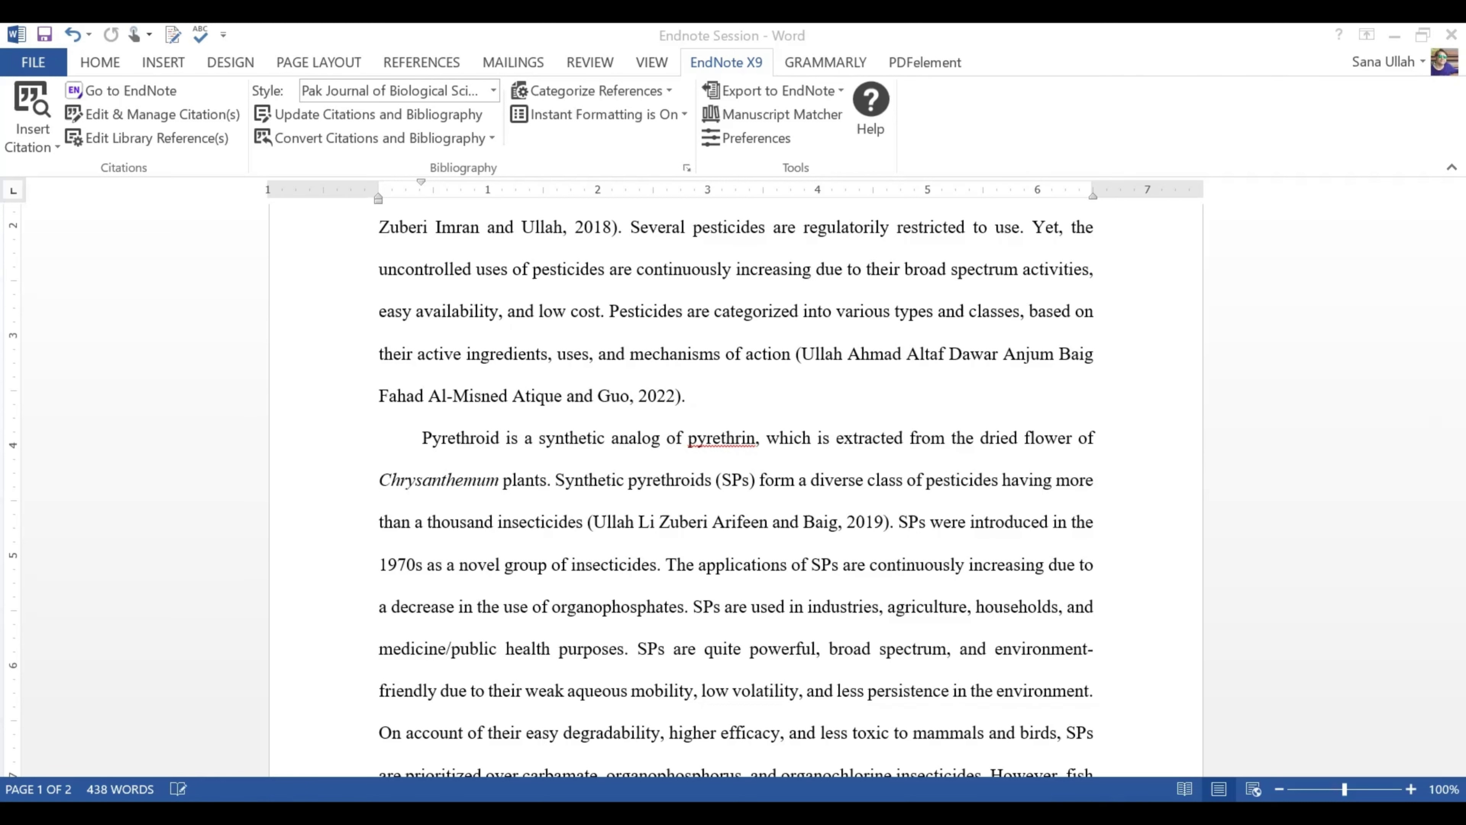
Step: Try changing the citation year after "than a thousand insecticides" to 2014 directly in the text, and undo the edit
drag(875, 523, 884, 550)
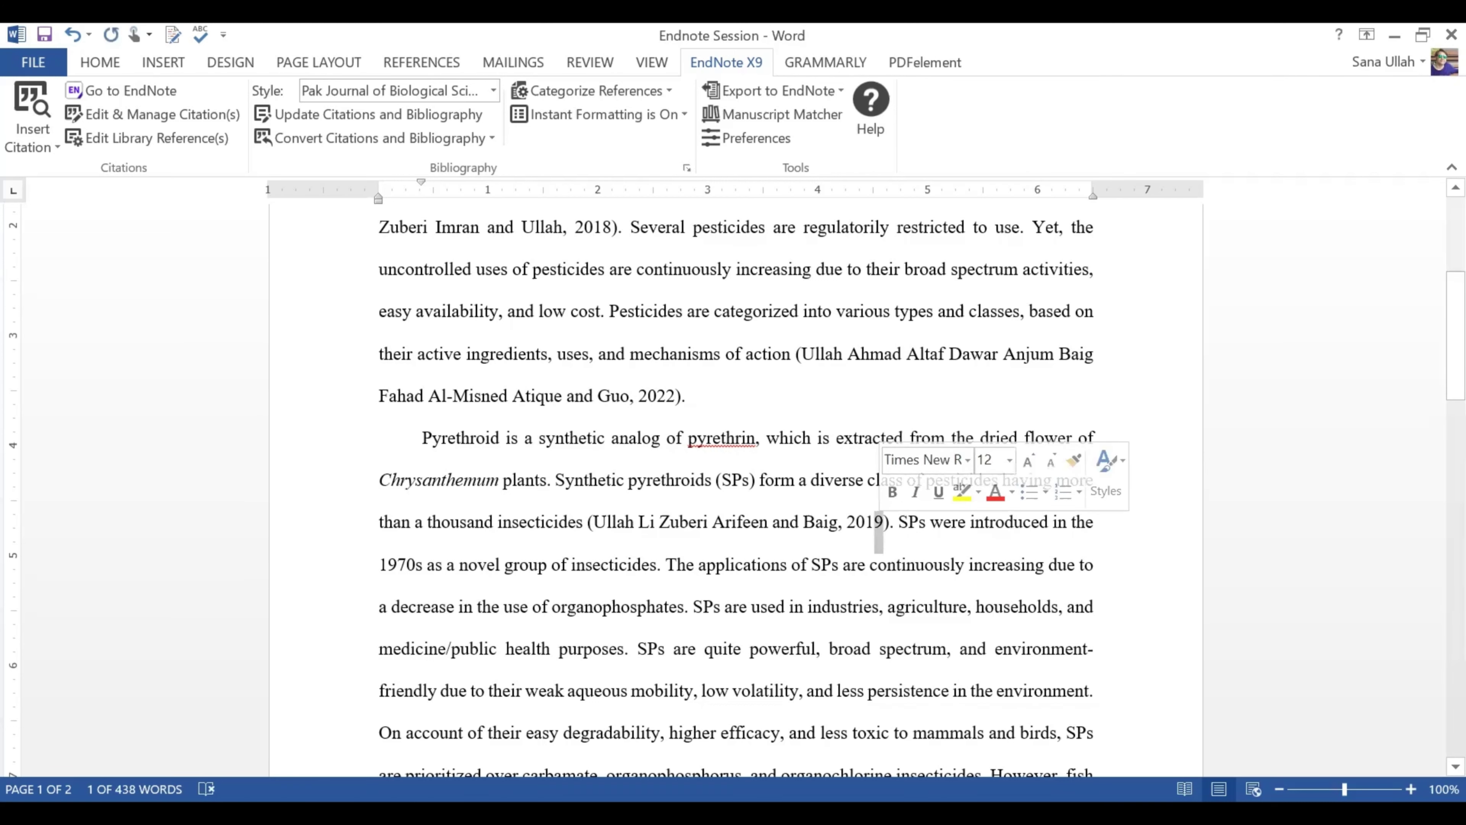
text(4)
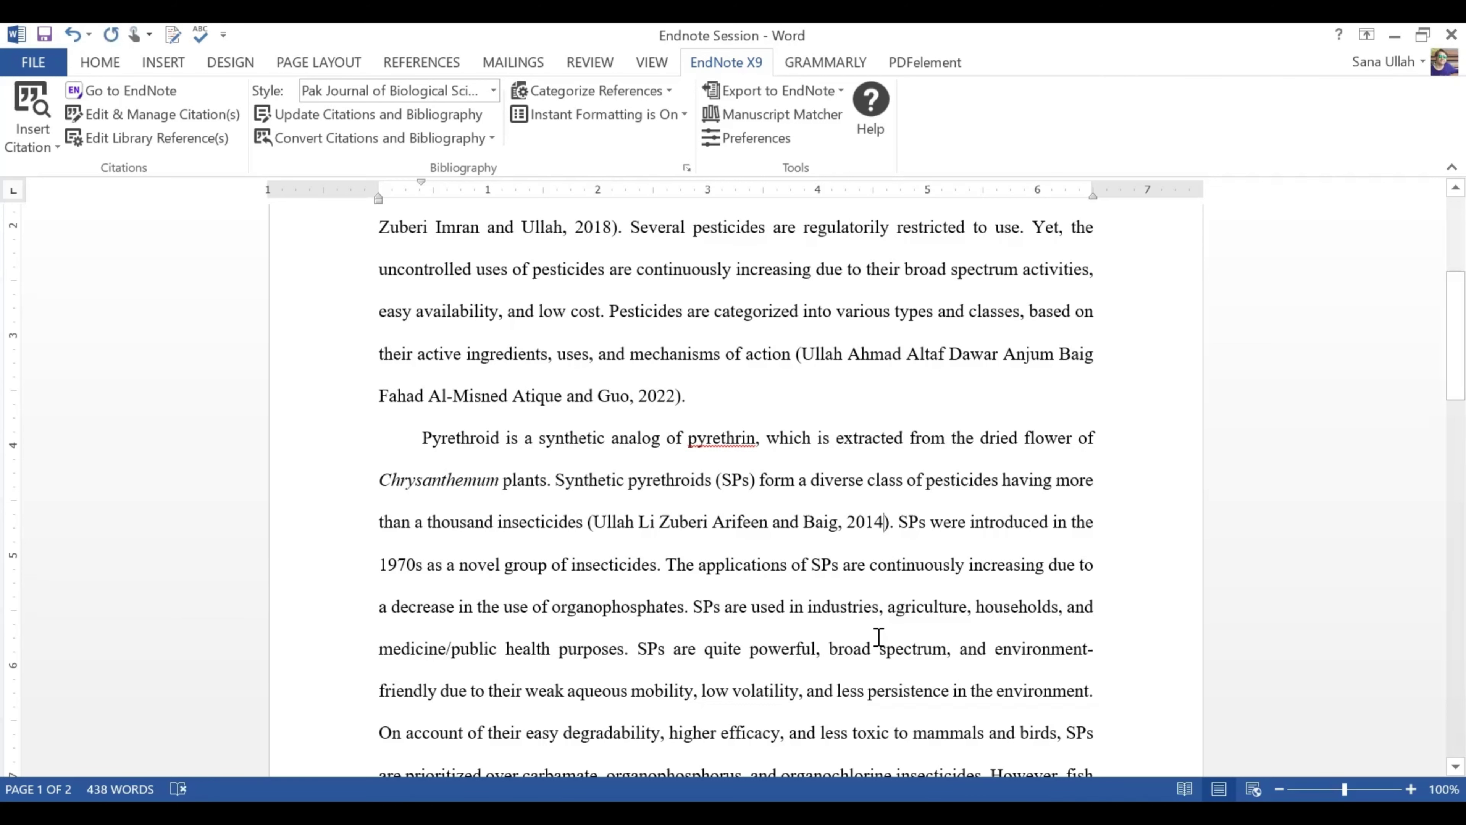
key(ctrl+z)
Step: In EndNote, set the year of the "Evaluation of yeast and bacterial based probiotics" reference to 2014, and update Word's citations and bibliography
key(alt+Tab)
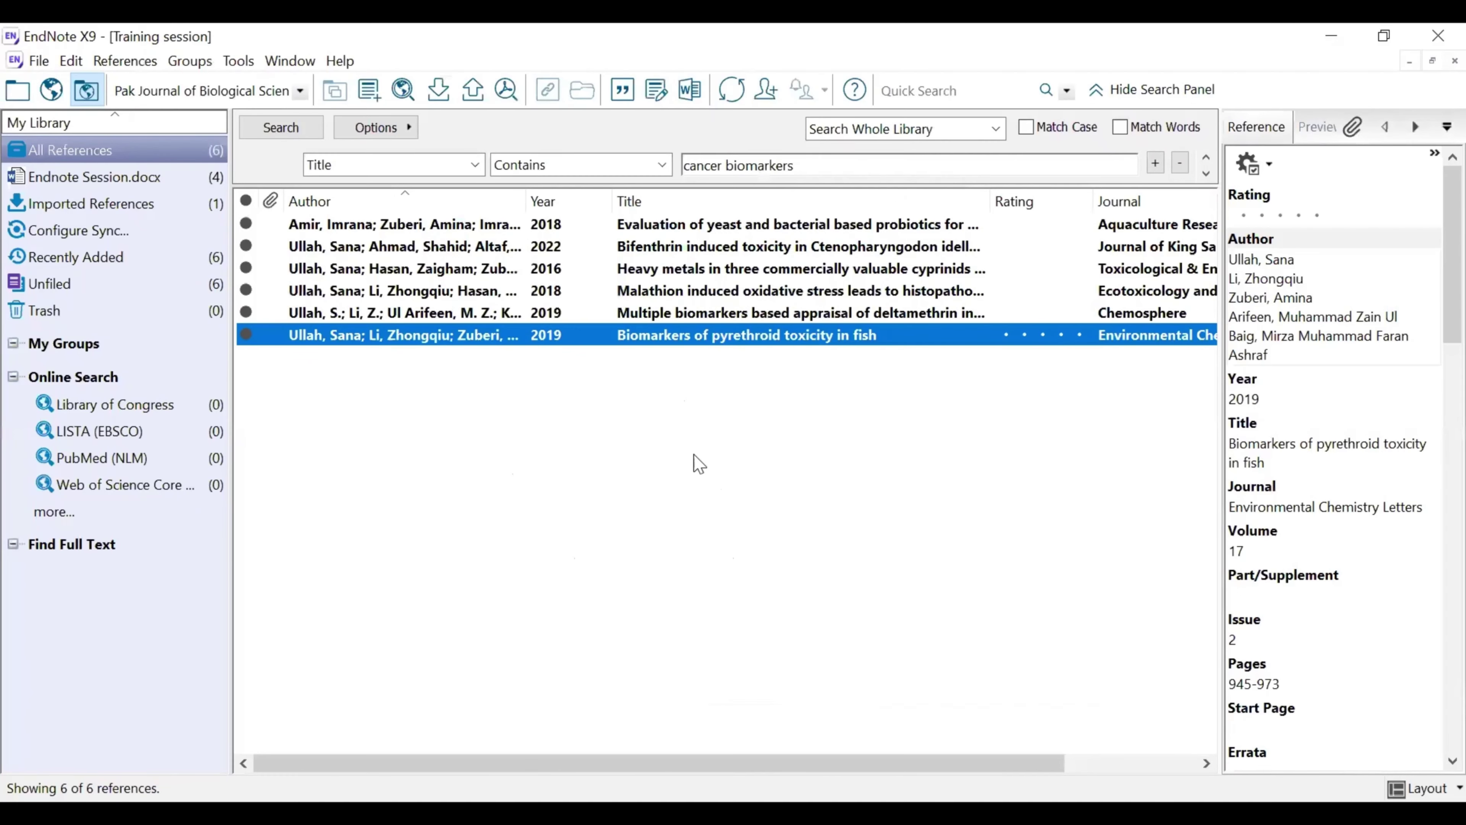
click(527, 229)
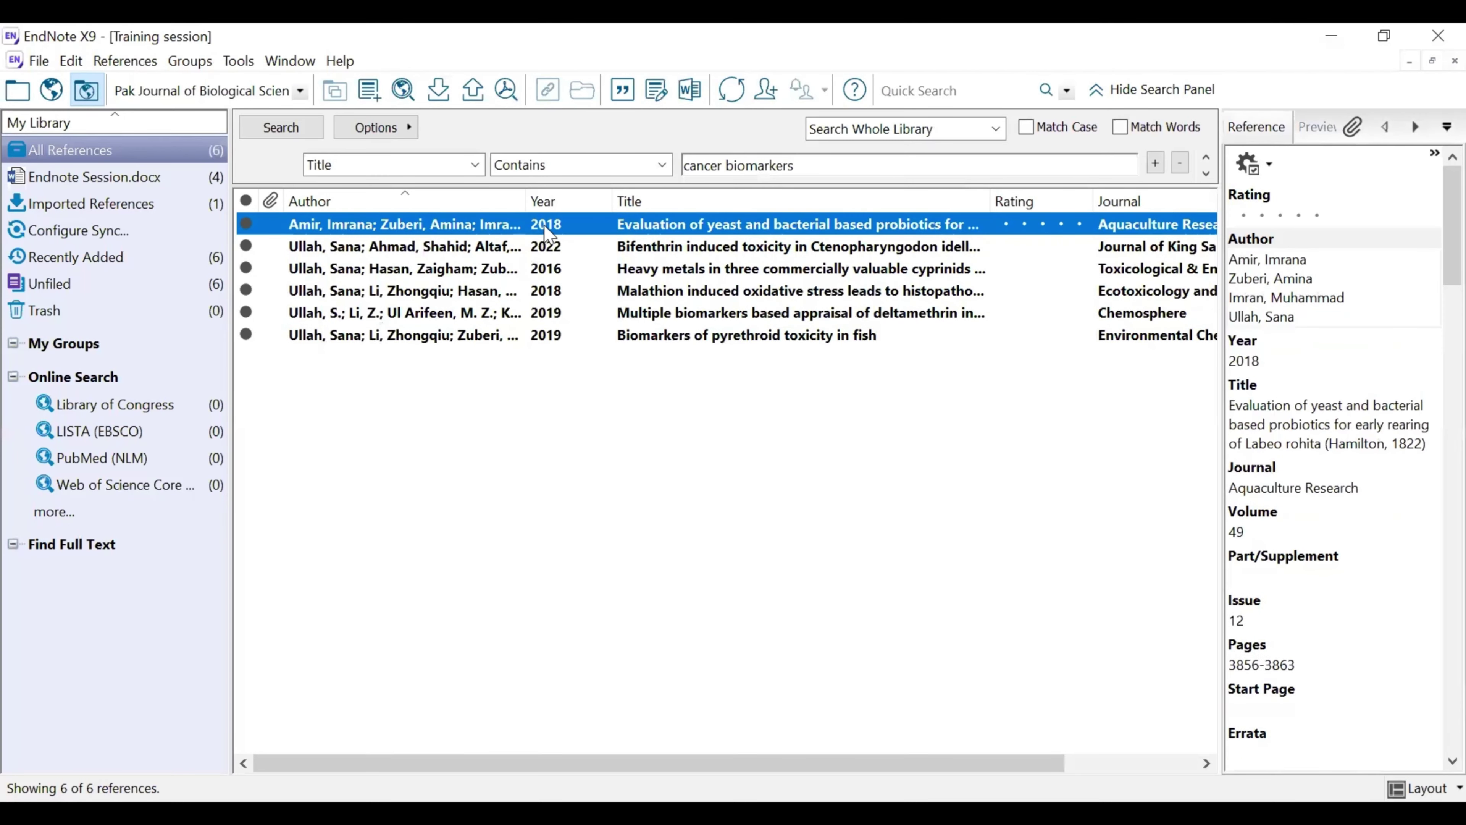
click(1270, 364)
key(BackSpace)
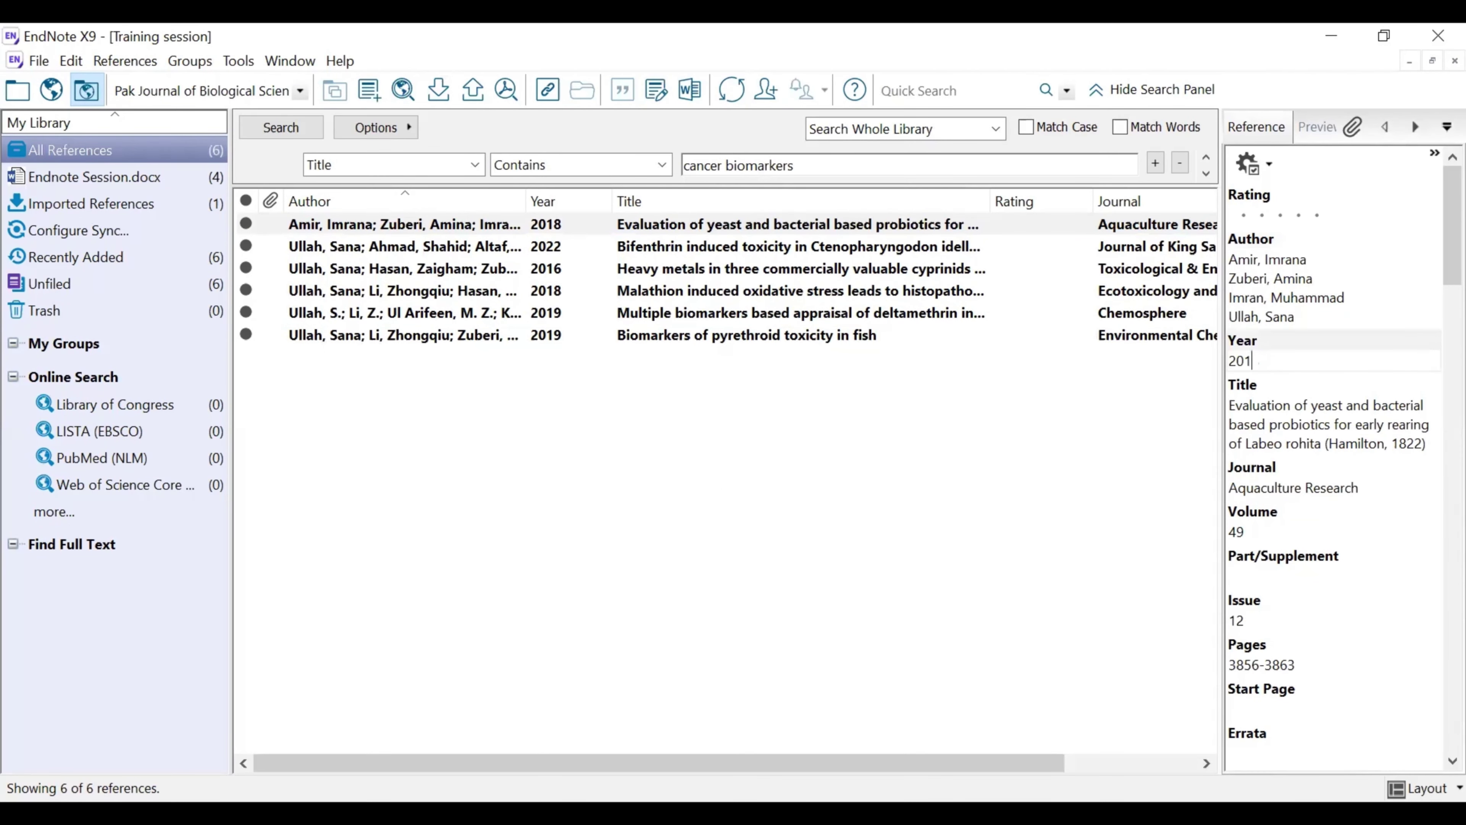
text(4)
key(alt+Tab)
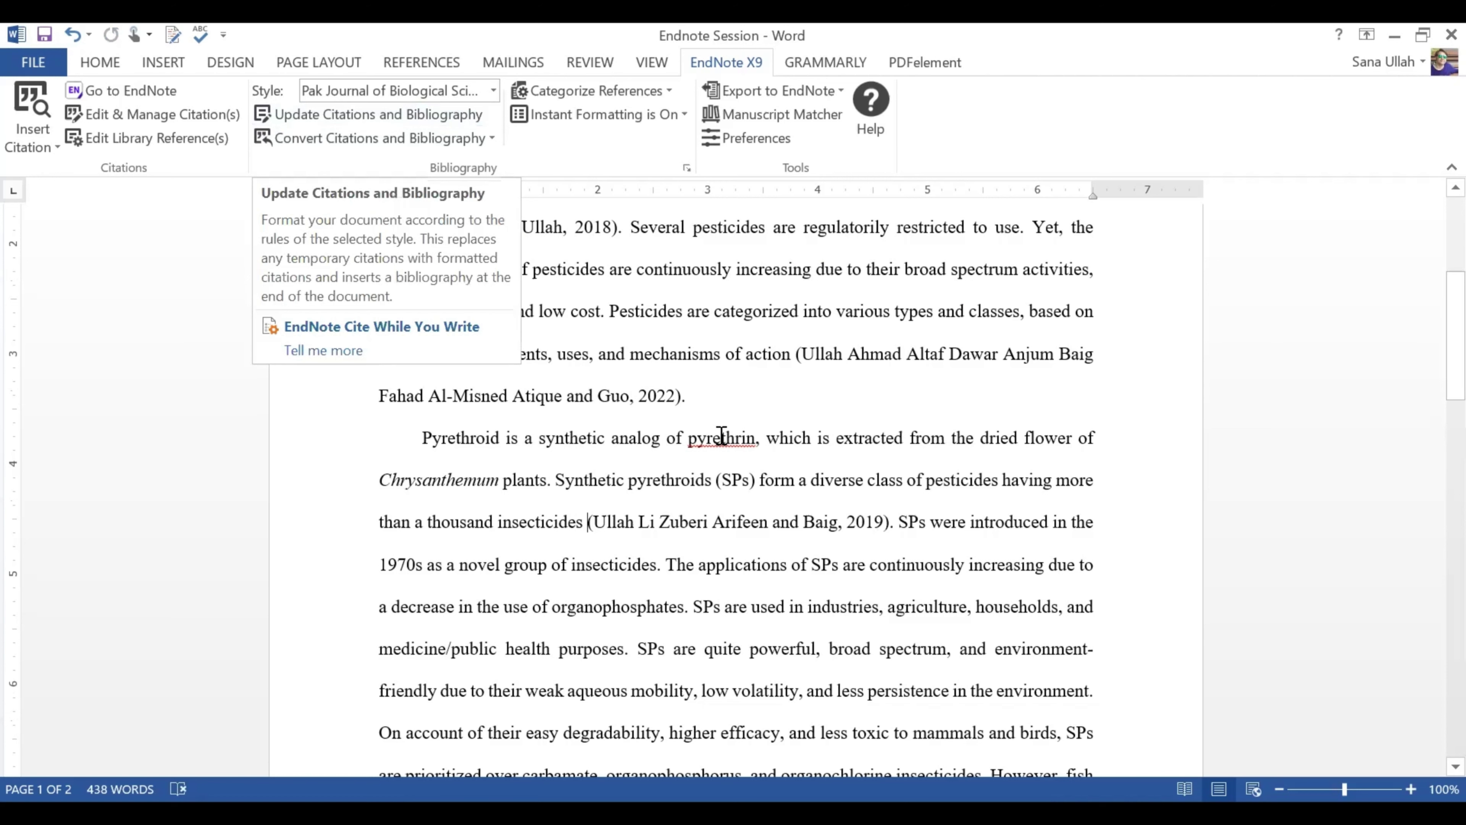
click(383, 118)
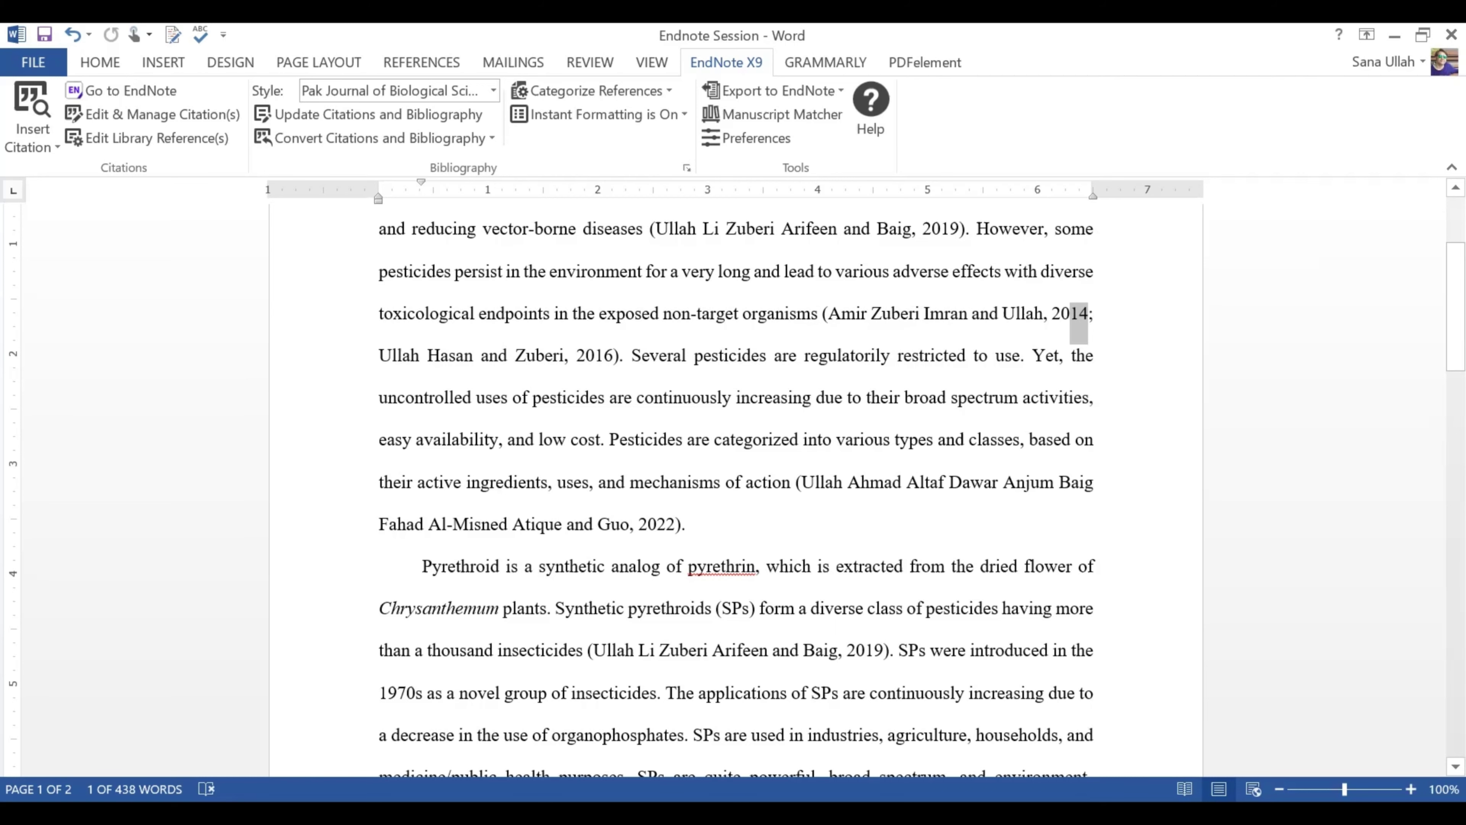
Step: Restore the yeast and bacterial probiotics reference's year to 2018 in EndNote and check its citation after "non-target organisms" in Word
key(alt+Tab)
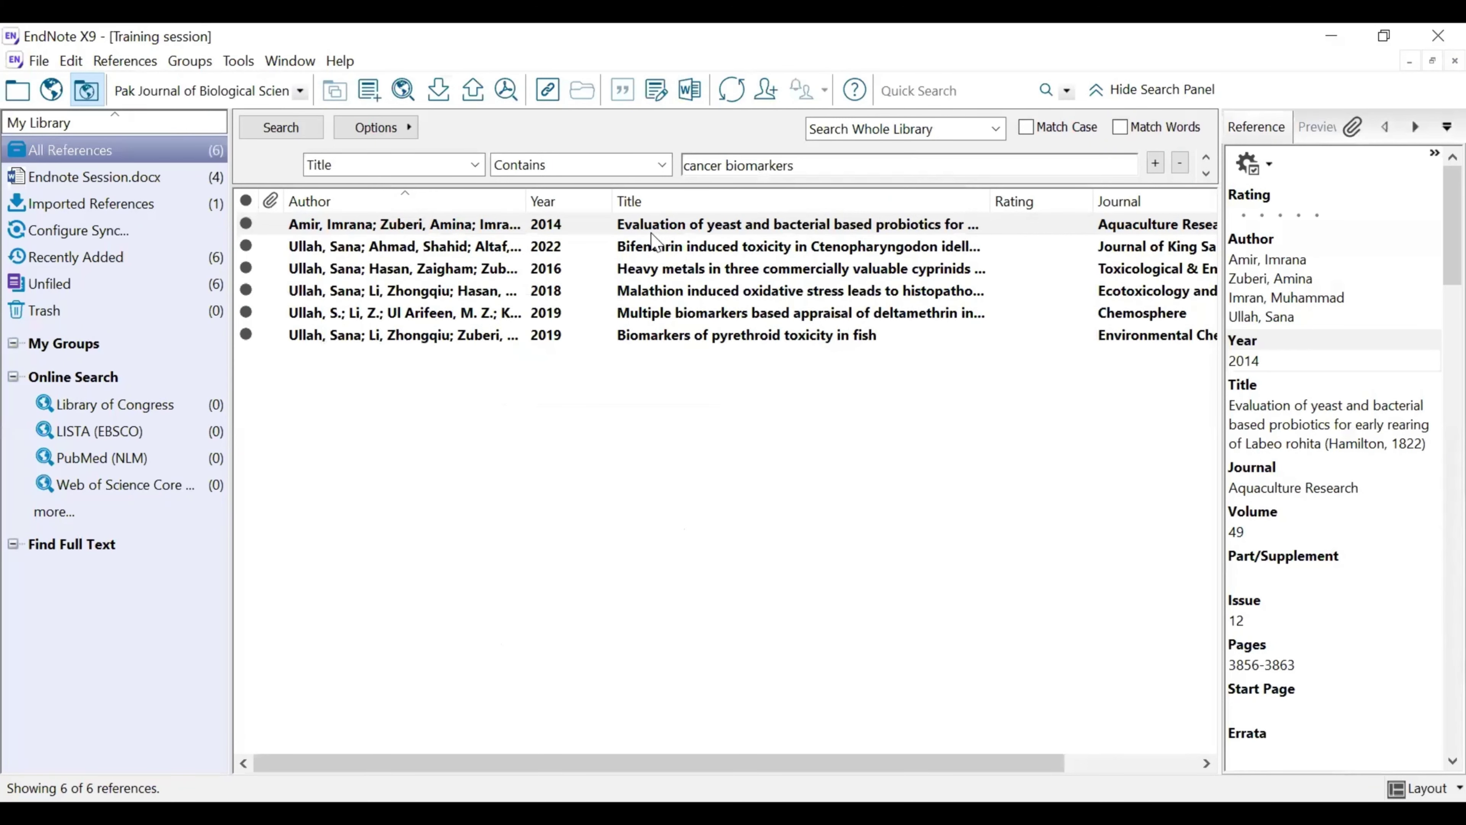
key(BackSpace)
text(8)
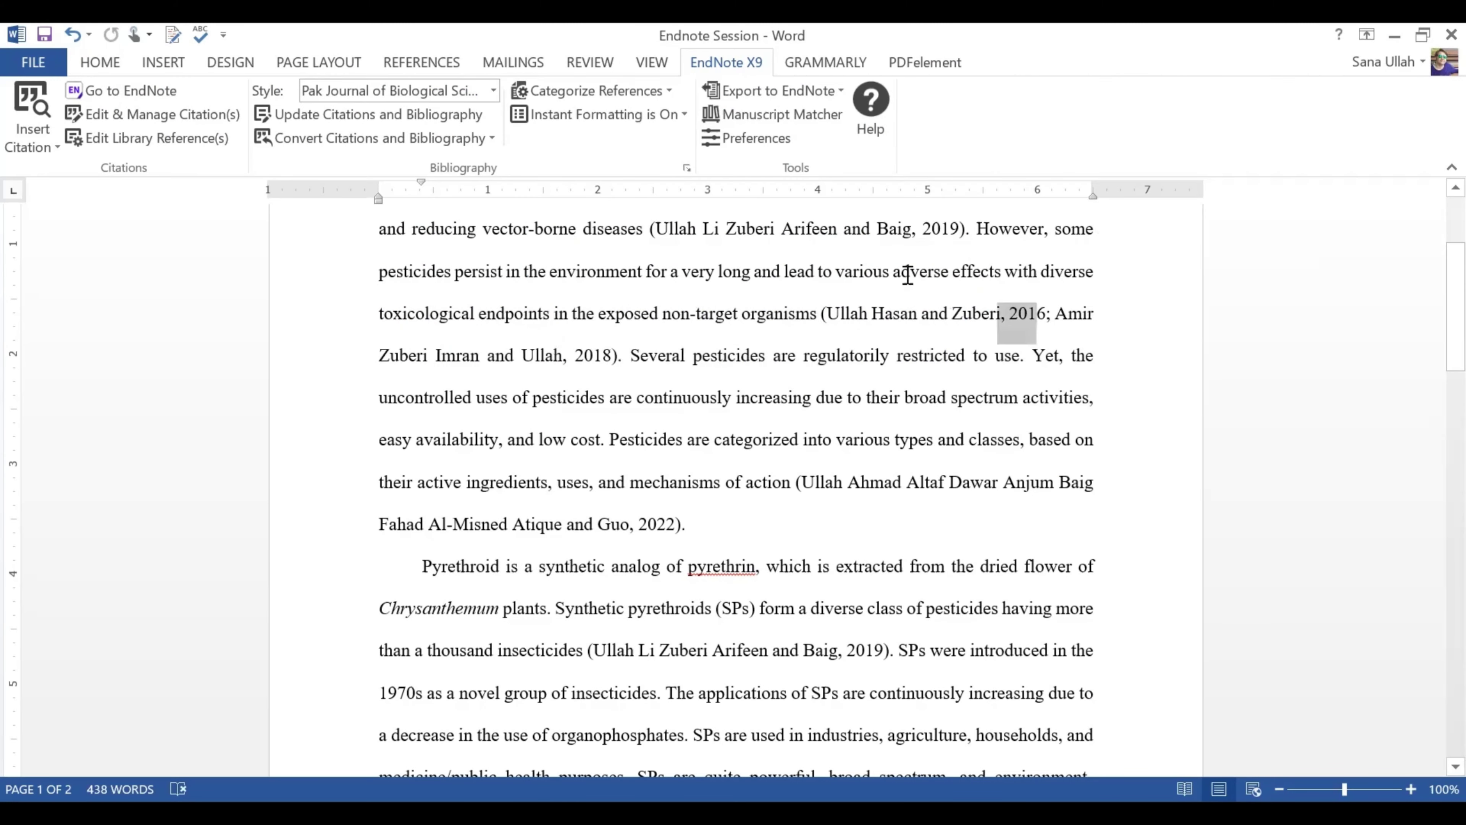
drag(582, 347, 648, 349)
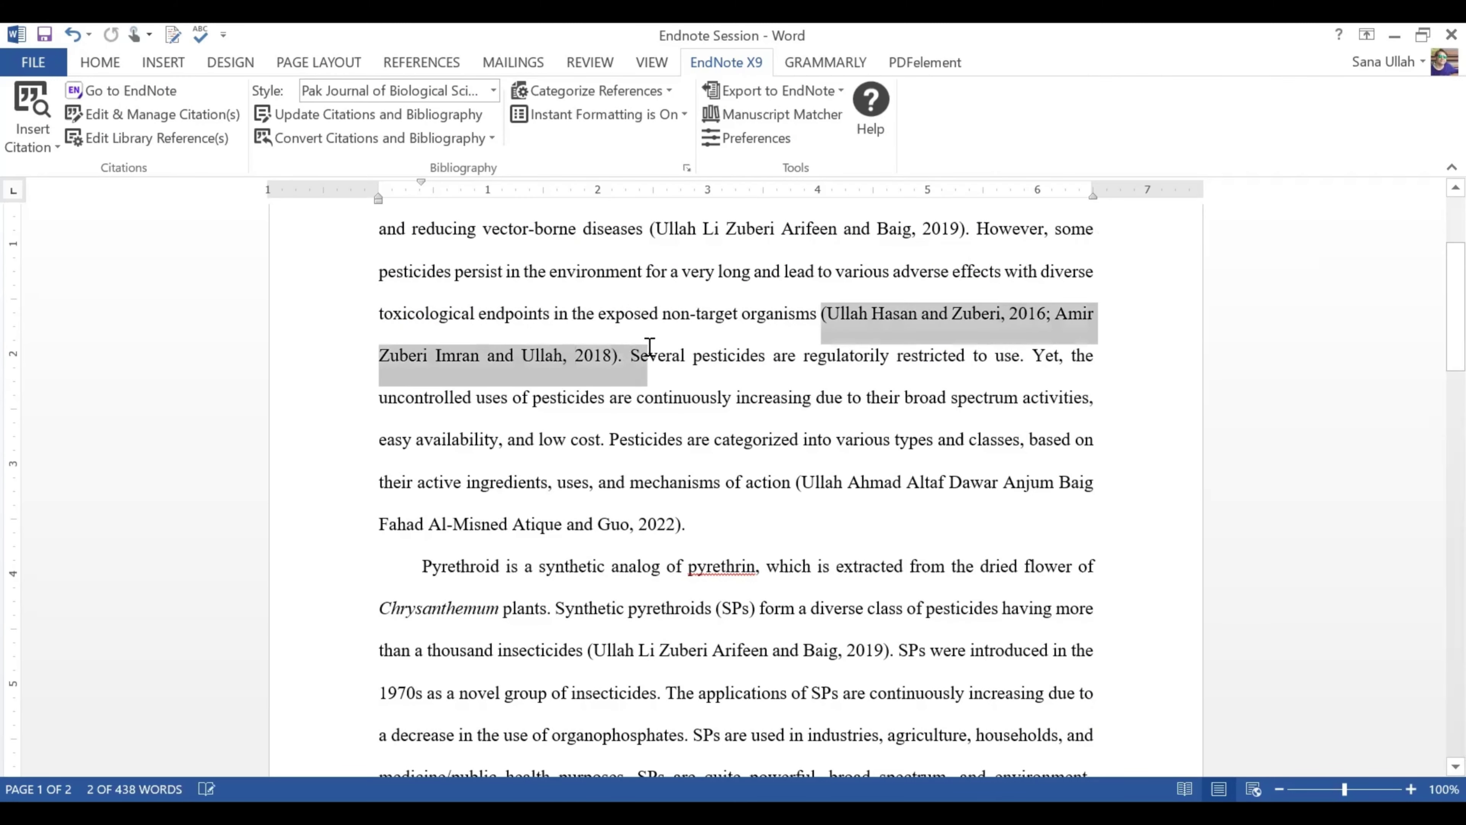
click(628, 358)
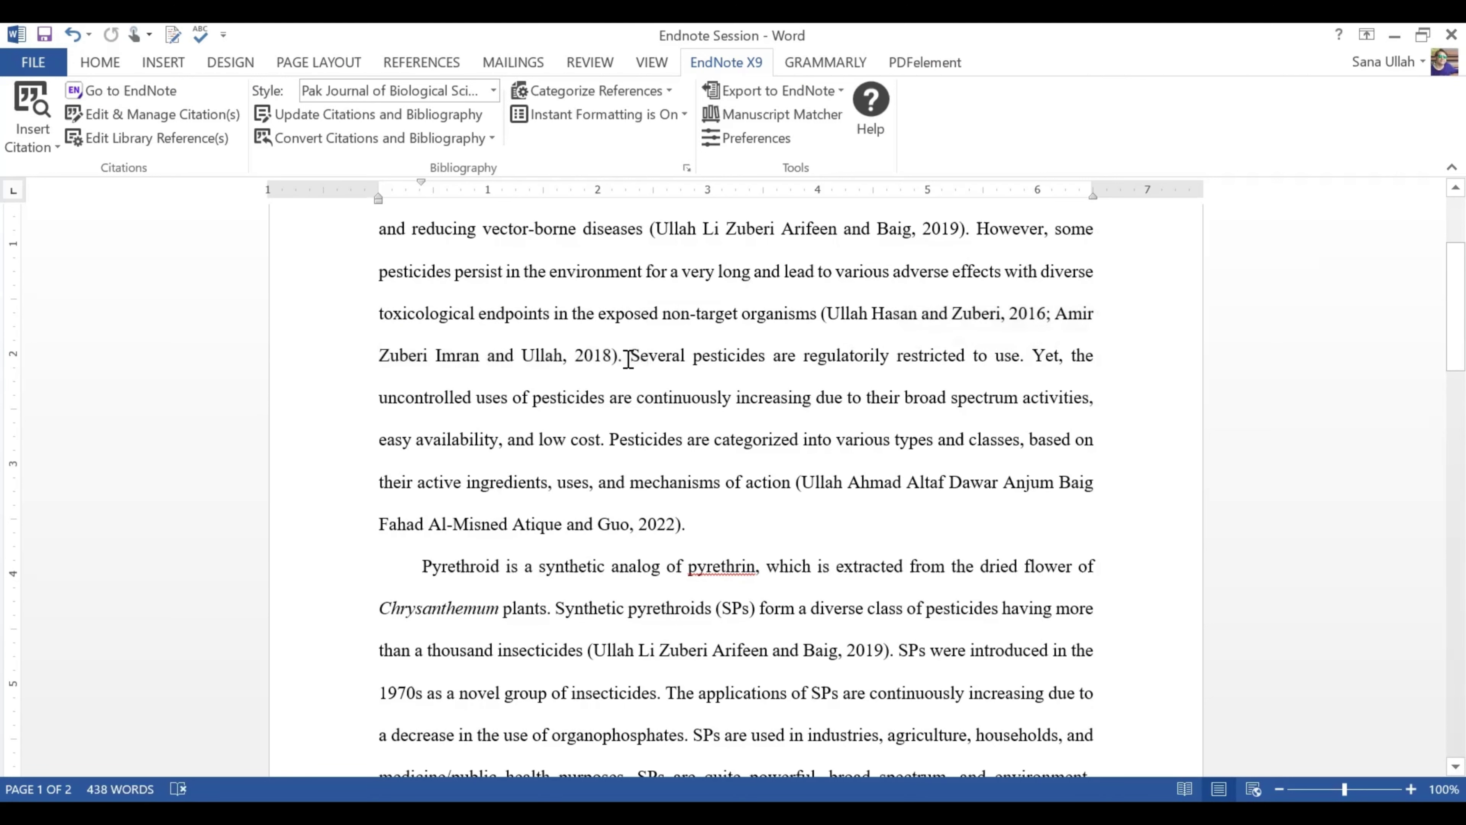